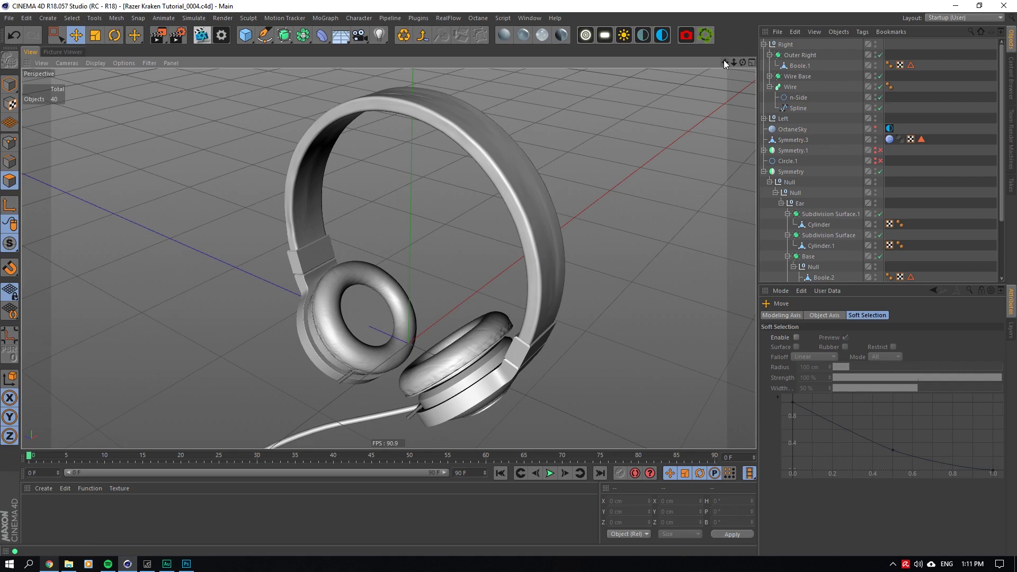
Turn off the Symmetry object mirroring the ear cups and move the small rod's Subdivision Surface out of its hierarchy to the top level.
mouse_move(743, 62)
mouse_down()
mouse_move(743, 37)
mouse_move(724, 29)
mouse_move(741, 79)
mouse_up()
scroll(422, 308, up, 4)
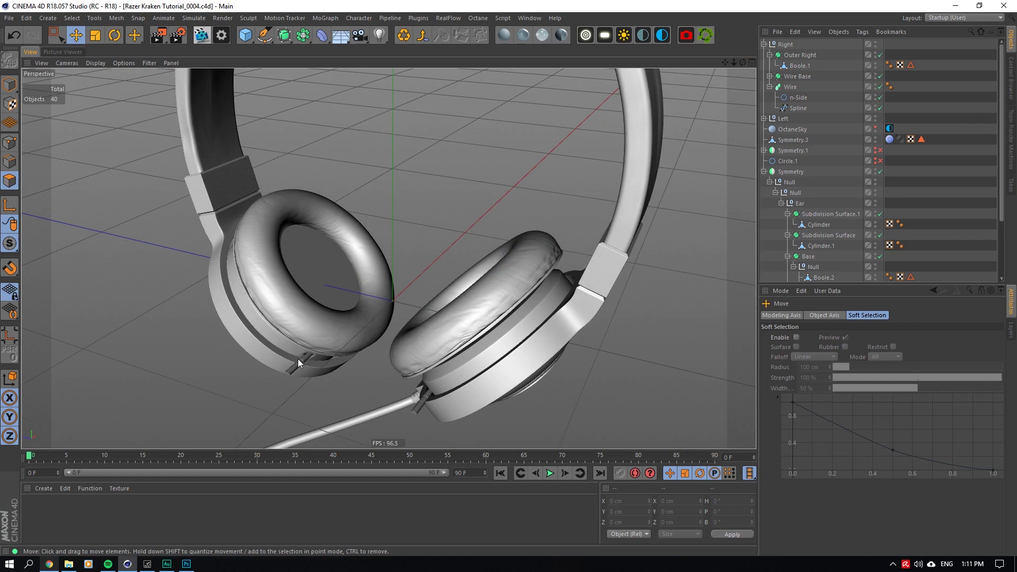
drag(742, 62, 693, 68)
alt+middle_drag(478, 374, 473, 366)
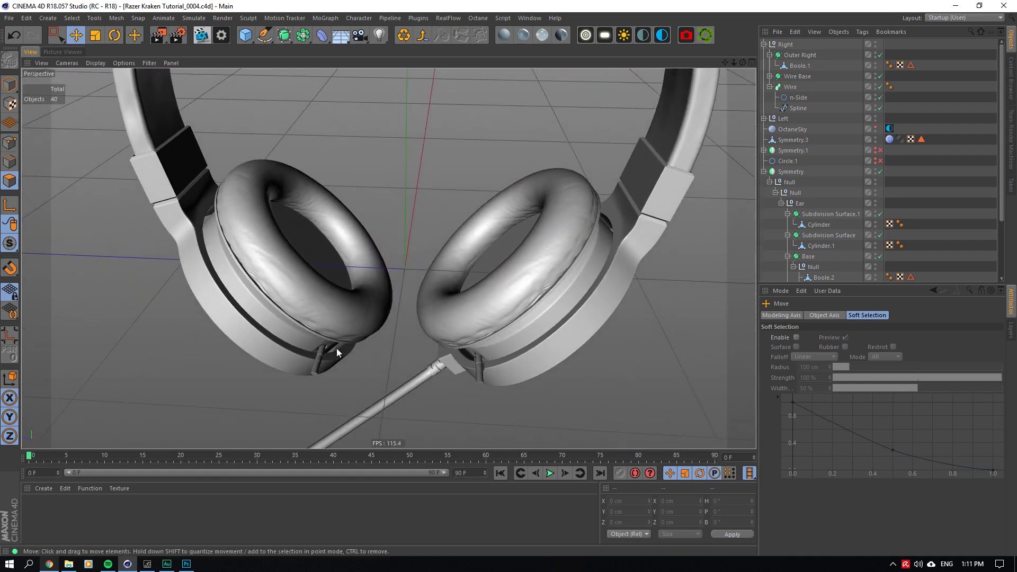
drag(740, 63, 505, 350)
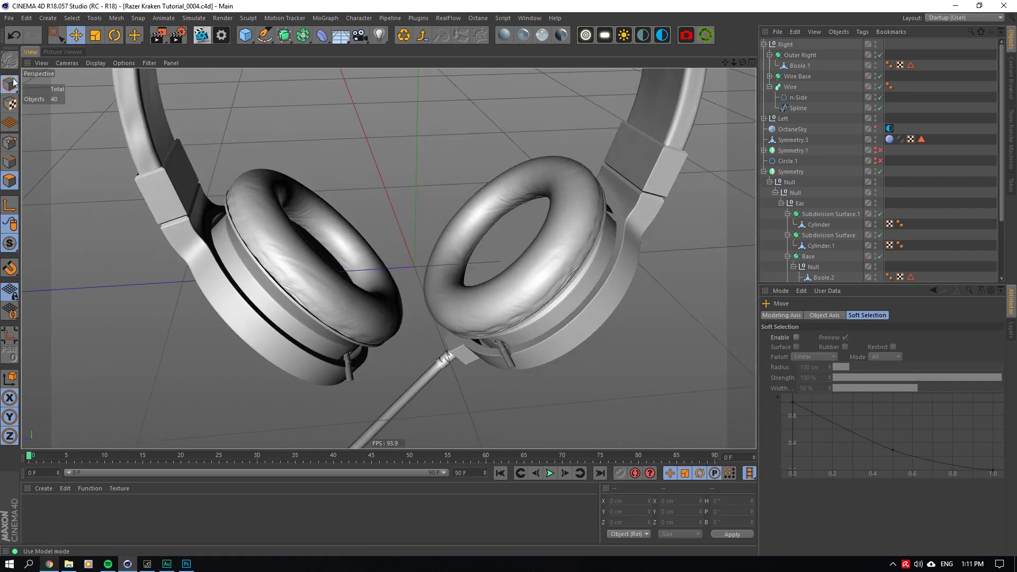
click(505, 349)
scroll(542, 360, up, 2)
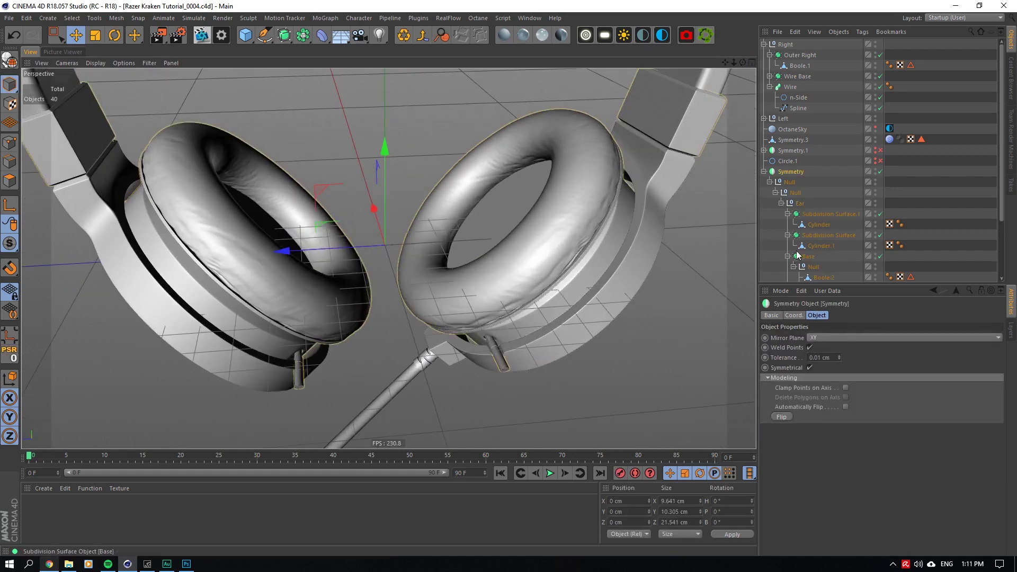
click(879, 169)
click(888, 238)
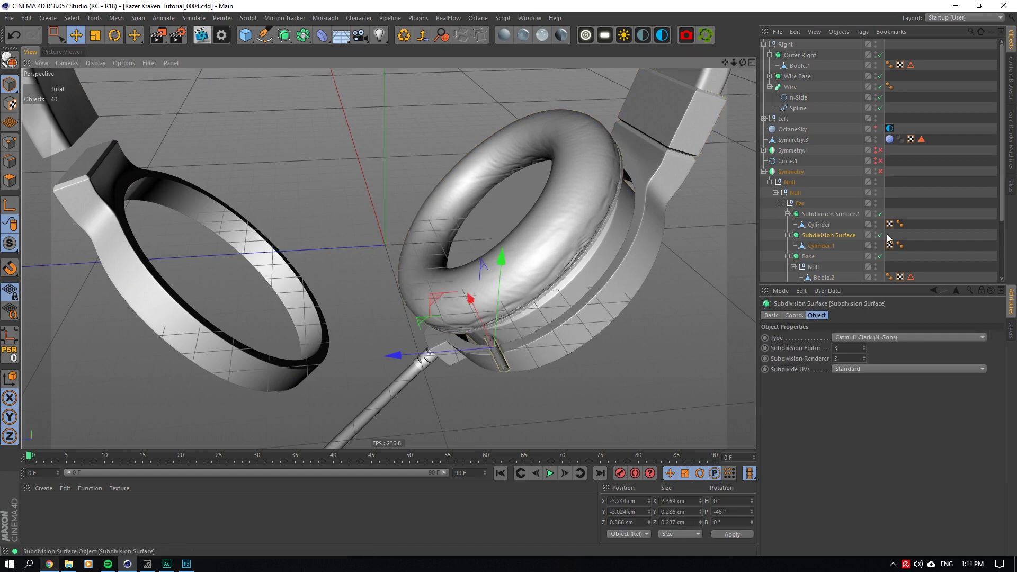
drag(824, 237, 789, 166)
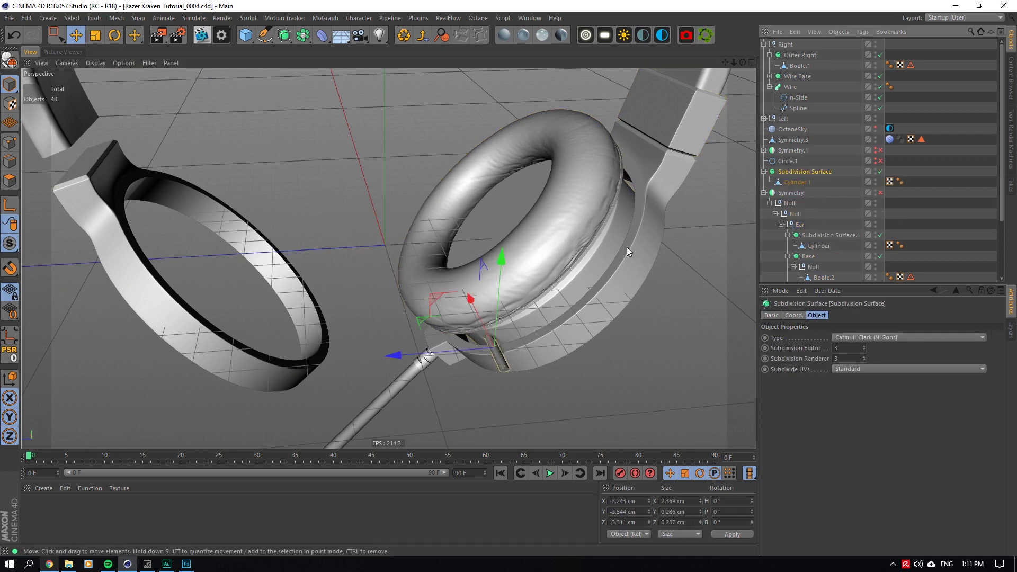
Copy the Cylinder from the Boole inside the ear's Base group into the rod's Subdivision Surface.
click(808, 256)
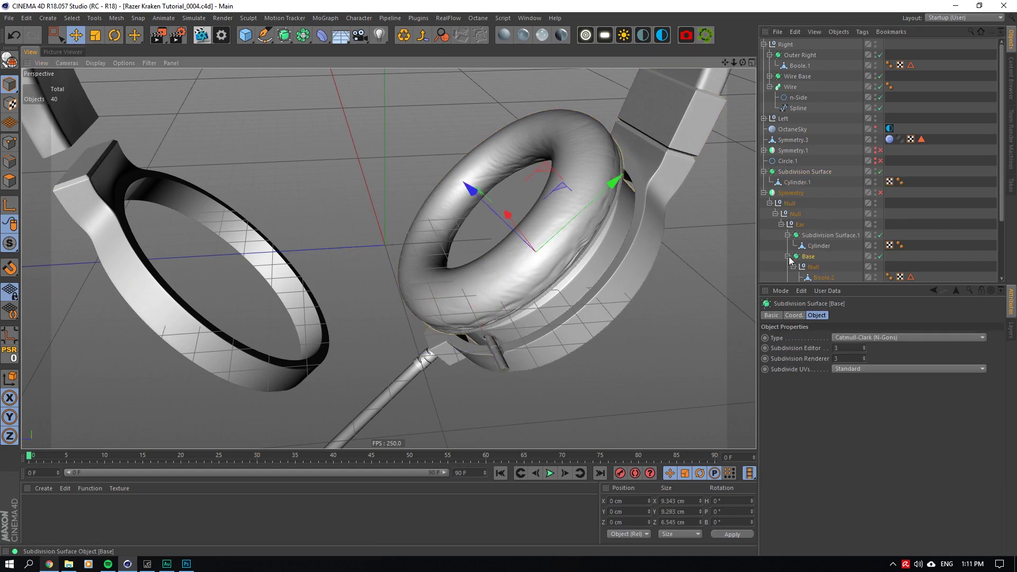
scroll(821, 254, down, 3)
click(827, 214)
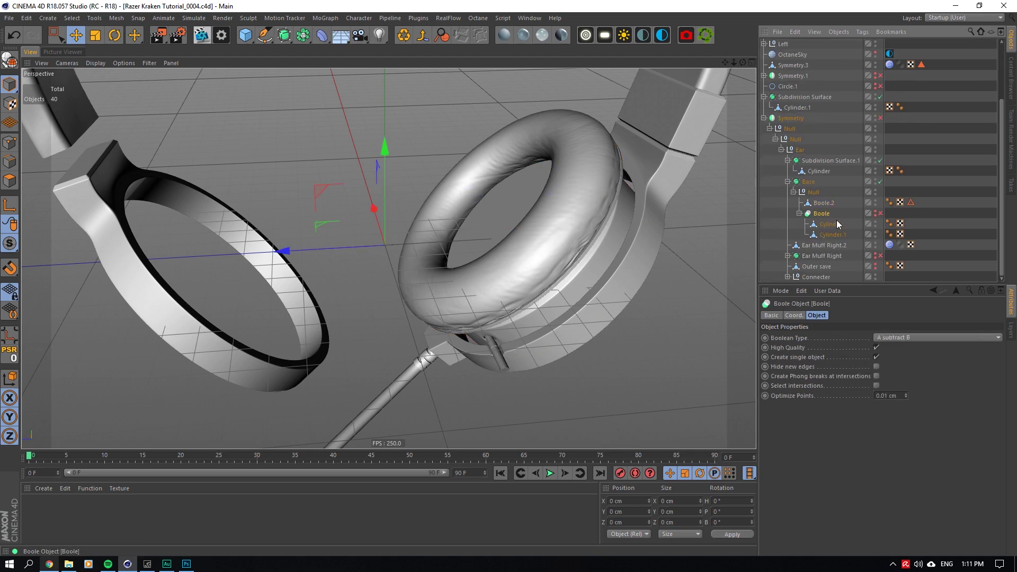
click(832, 232)
drag(831, 232, 795, 113)
key(ctrl+z)
click(838, 225)
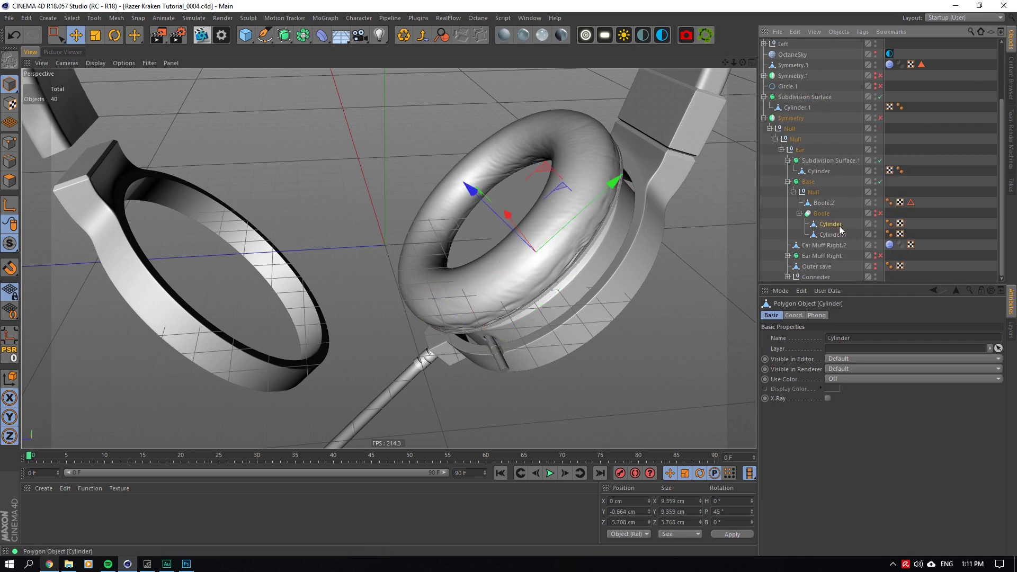
drag(839, 225, 793, 113)
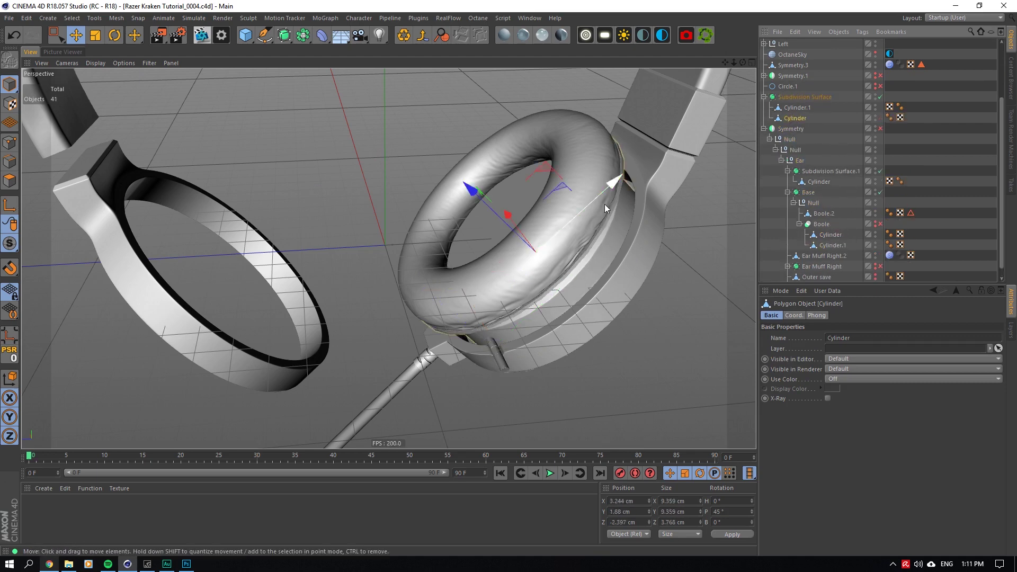
Move the copied Cylinder out of the Subdivision Surface to the top level, directly above it.
drag(337, 135, 292, 94)
key(ctrl+z)
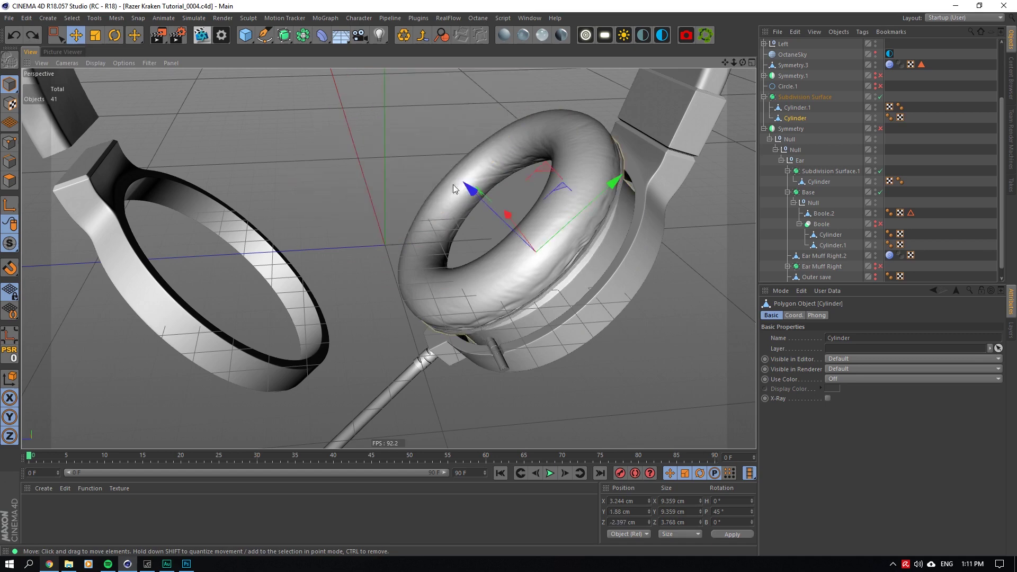
scroll(811, 196, up, 3)
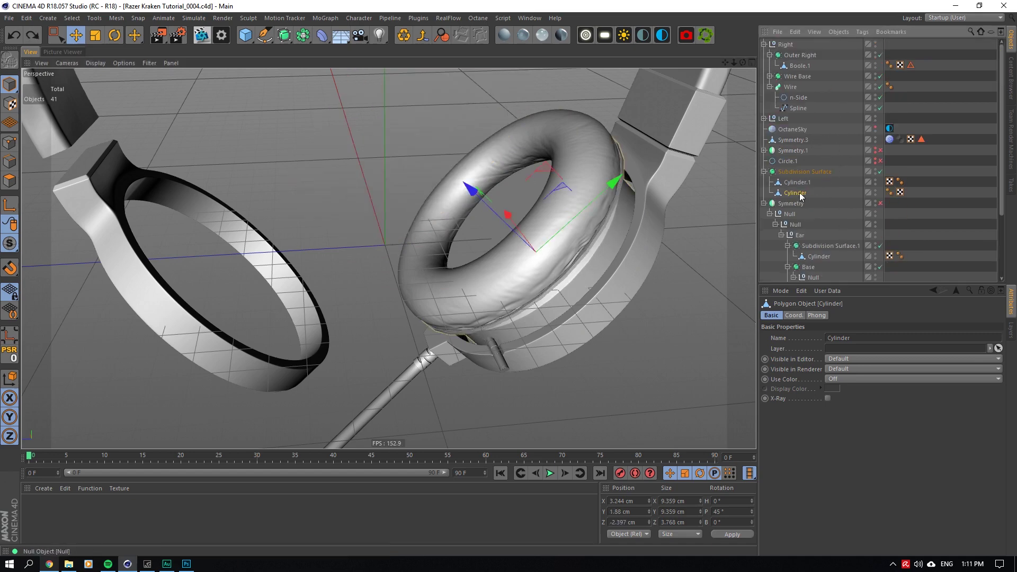
drag(788, 165, 788, 167)
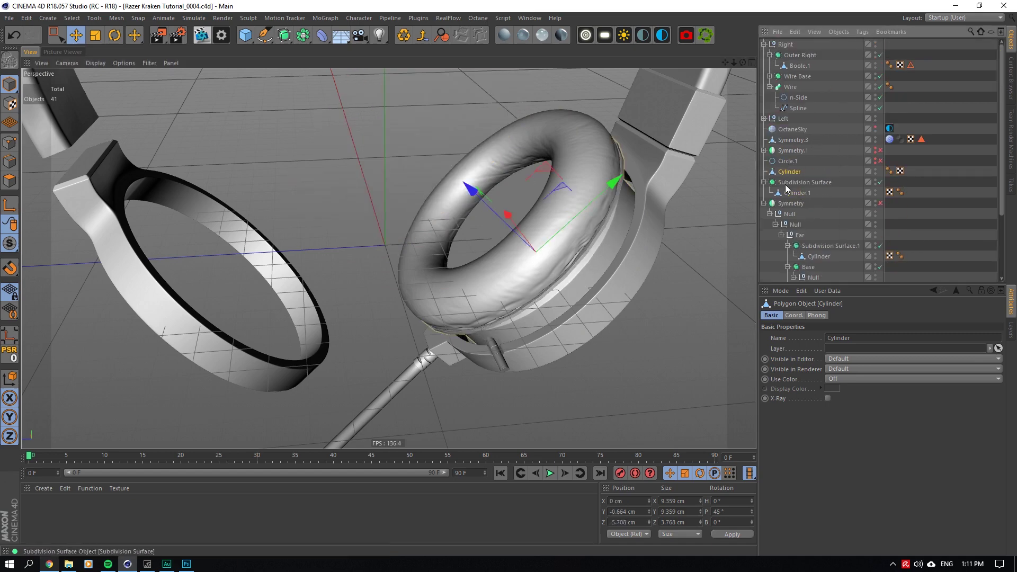
Try to move the copied Cylinder and the rod's Subdivision Surface together along the Z axis toward the opposite ear ring.
click(786, 184)
click(764, 182)
ctrl+click(785, 173)
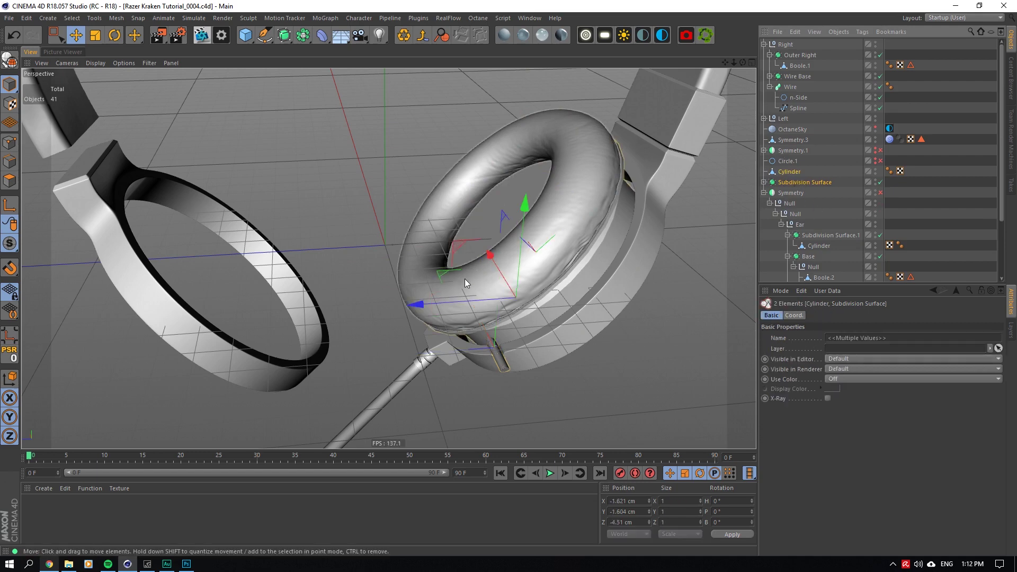
drag(418, 304, 265, 316)
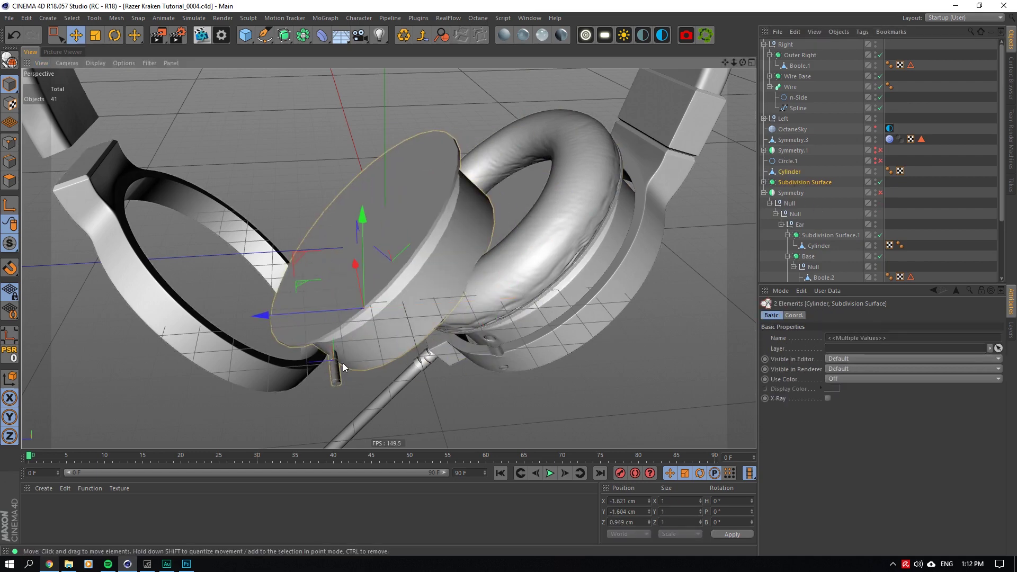
key(ctrl+z)
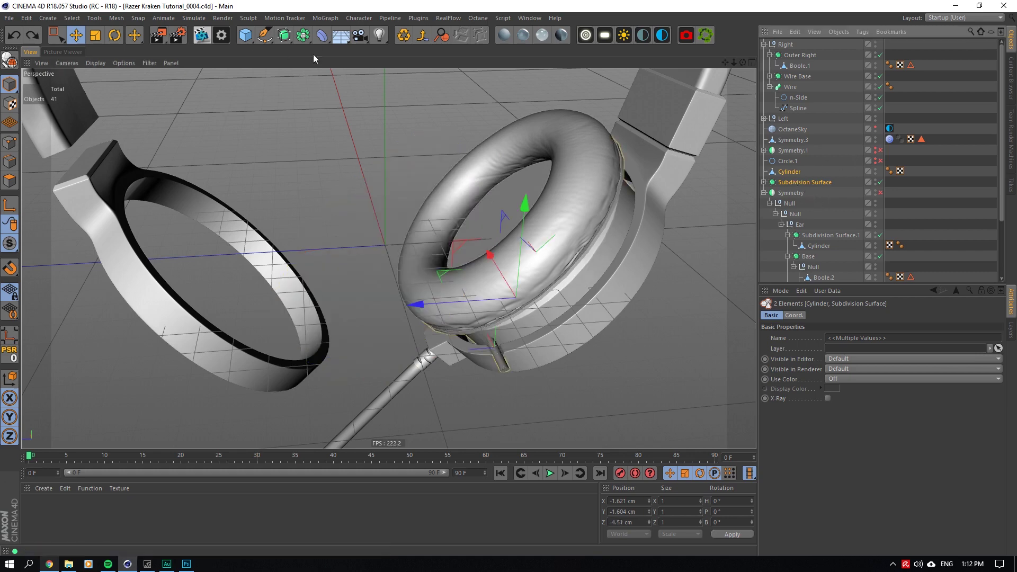
Create a Null above the copied Cylinder and parent the Cylinder and the rod's Subdivision Surface to it.
drag(246, 35, 265, 44)
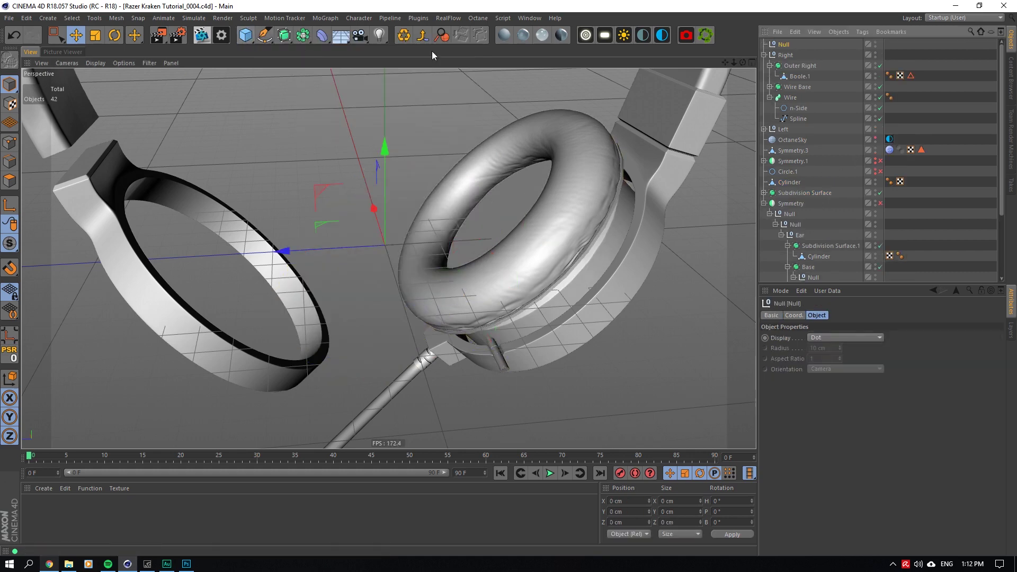
drag(794, 198, 785, 172)
click(786, 182)
shift+click(789, 192)
click(789, 174)
Set the new Null's heading rotation to 180° to swing its children to the opposite ear.
click(793, 315)
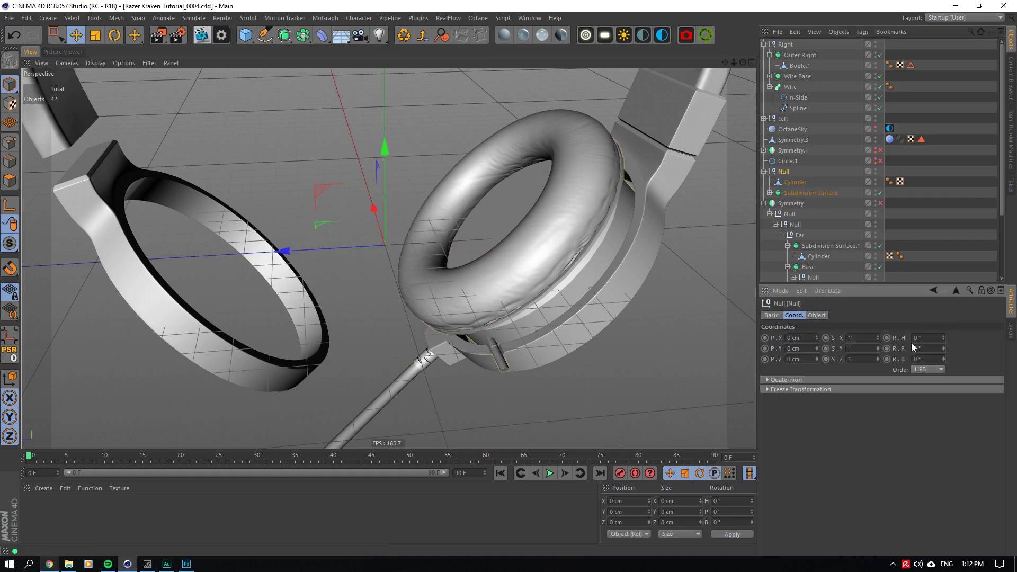
drag(943, 339, 945, 342)
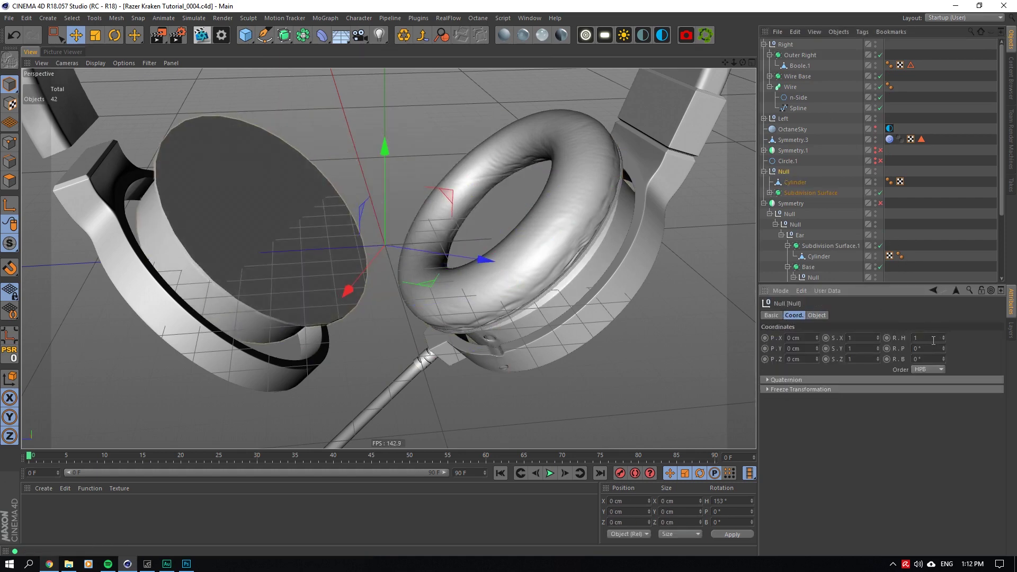
key(Return)
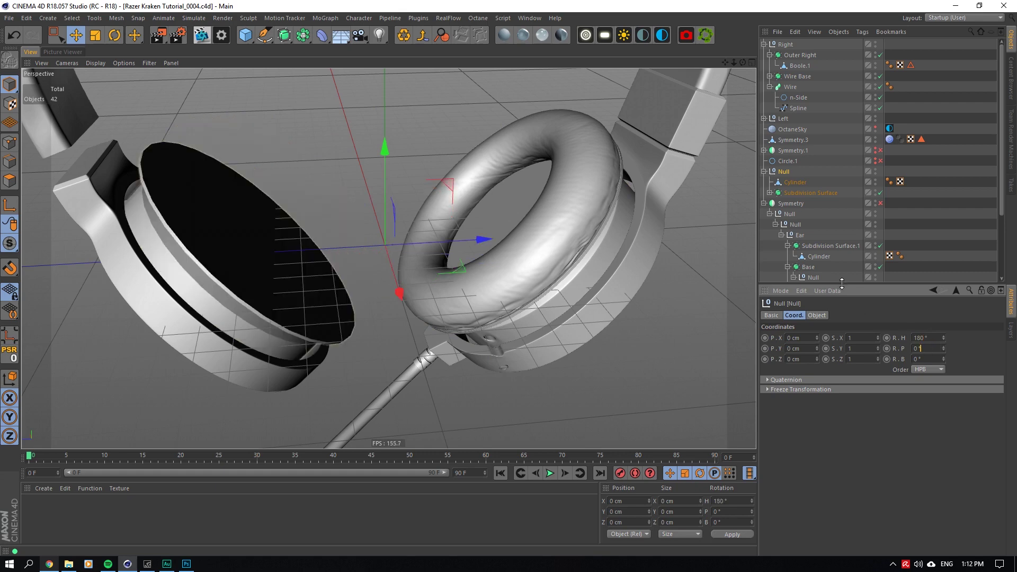
Inspect the rotated rod from the outer side of the ear cups and reset the Null's heading rotation to 0°.
click(798, 192)
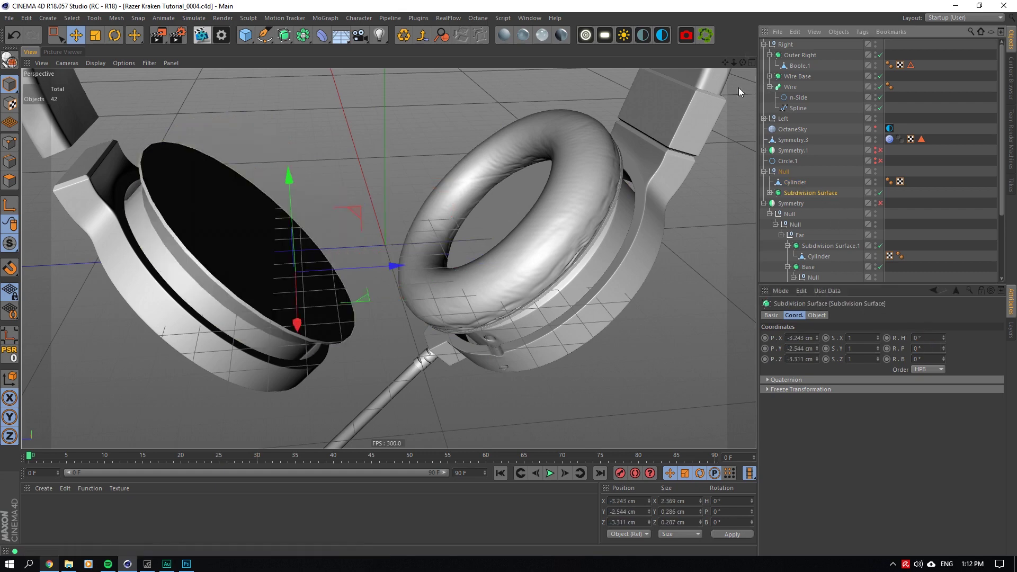
drag(742, 62, 582, 164)
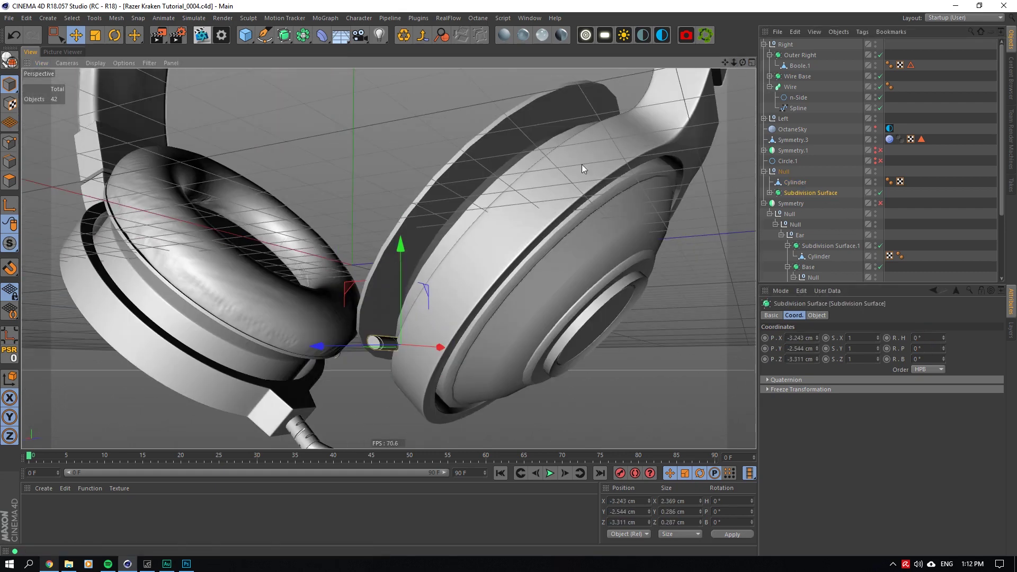
drag(741, 62, 666, 41)
click(788, 172)
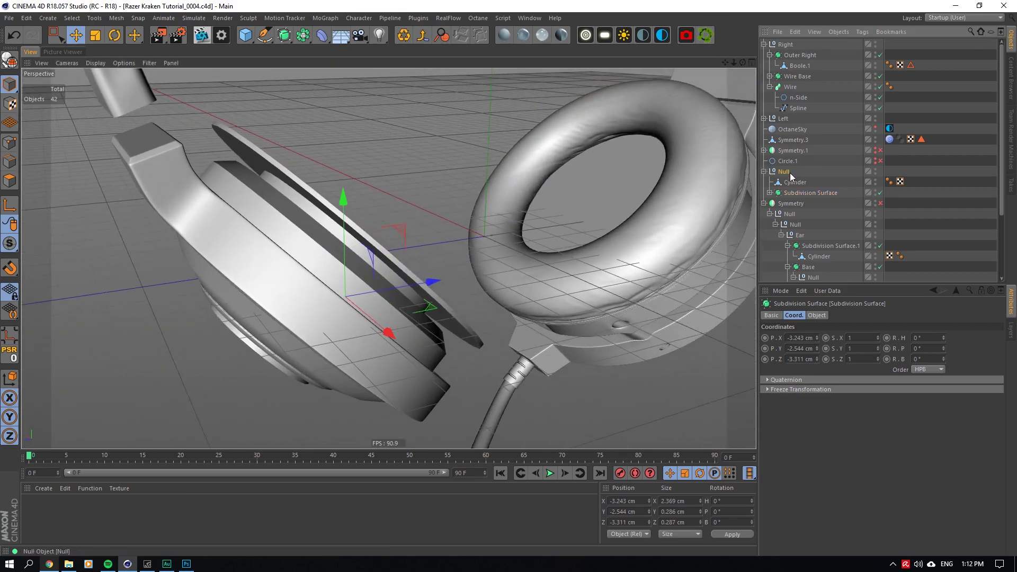
click(918, 338)
text(0)
key(Return)
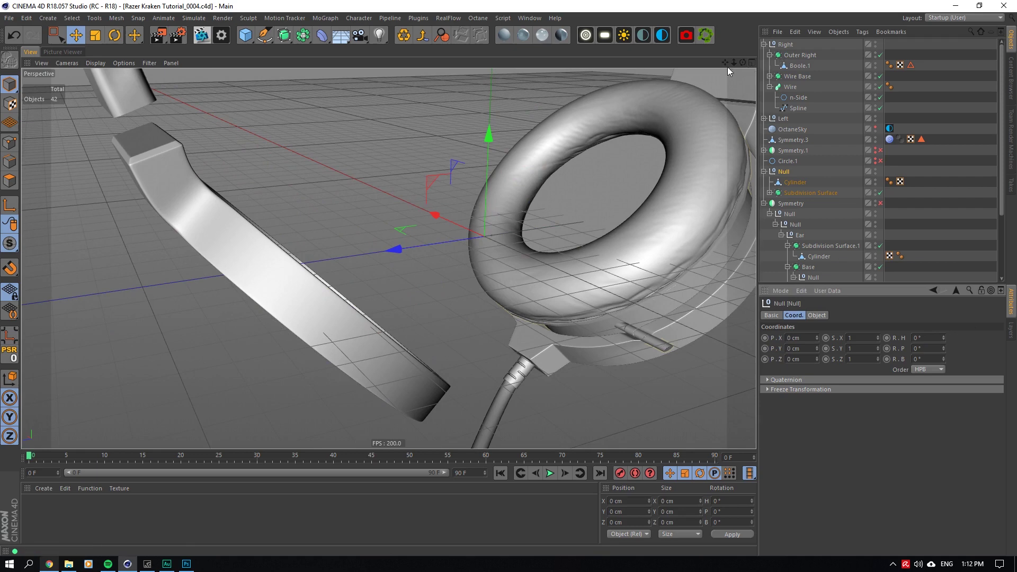
Move the rod's Subdivision Surface out of the Null to the top level, leaving only the Cylinder inside.
drag(727, 66, 803, 182)
click(792, 193)
scroll(800, 280, down, 4)
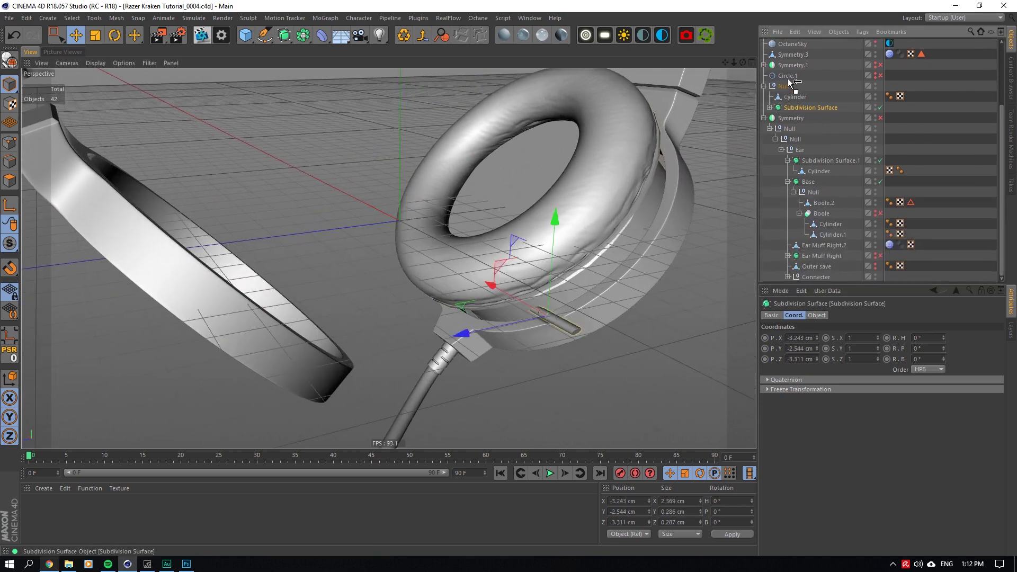
drag(788, 80, 662, 66)
Set the heading rotation of the Null holding only the Cylinder to 180°, placing the Cylinder inside the opposite ear ring.
click(783, 97)
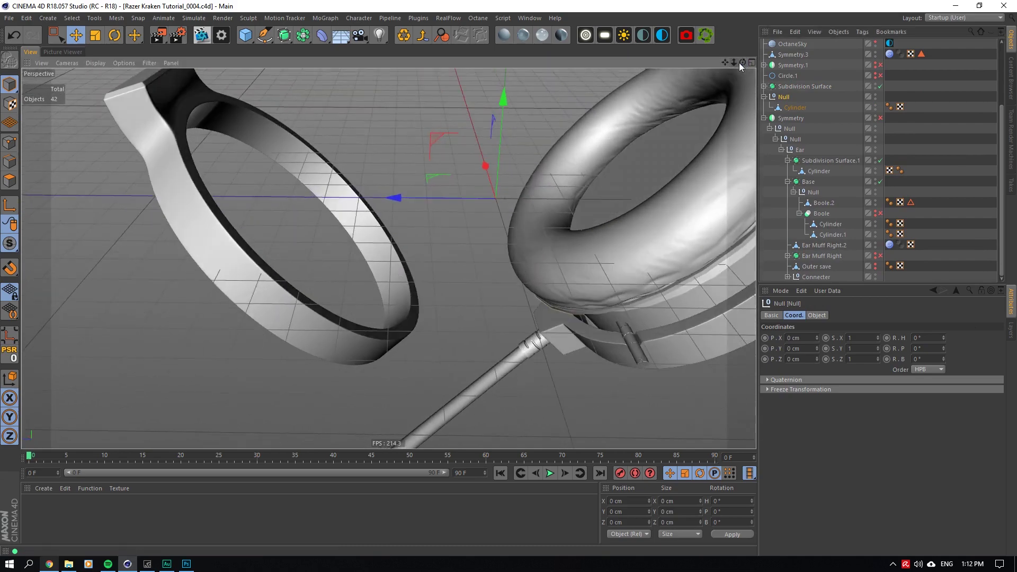
drag(739, 64, 713, 106)
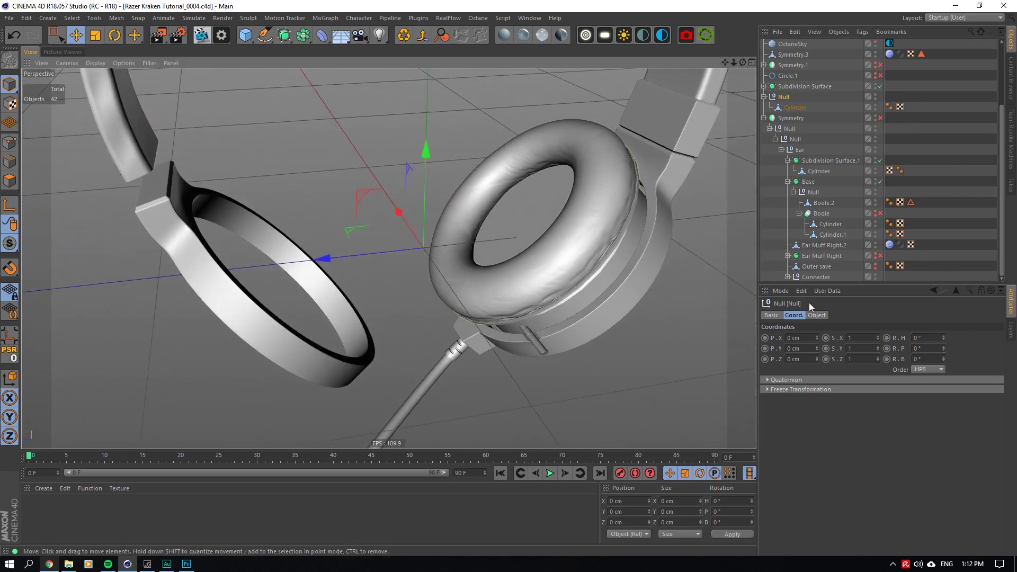
drag(943, 337, 930, 340)
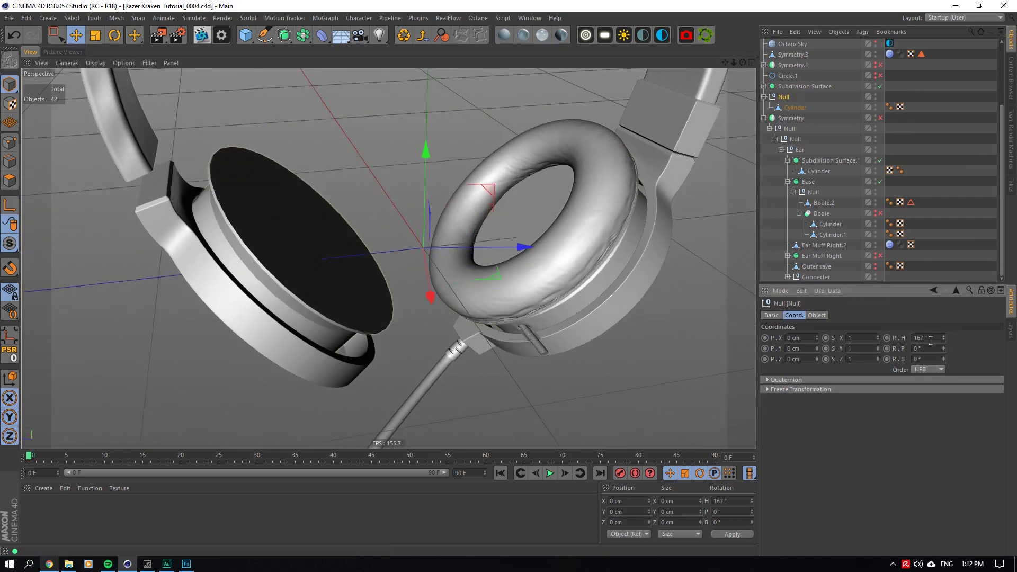
click(533, 339)
Move the rotated Cylinder out of the Null to the top level and delete the empty Null.
click(789, 107)
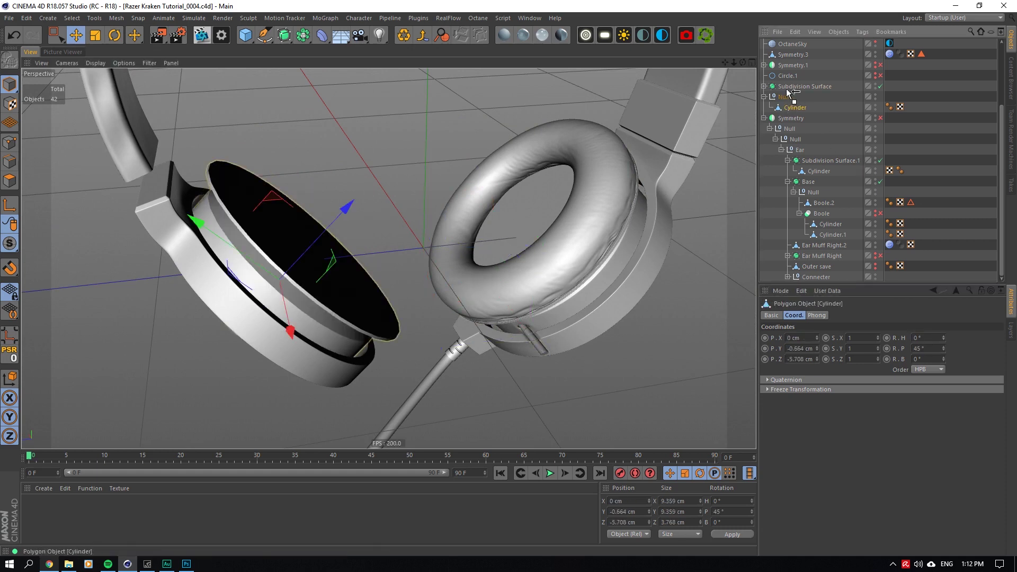
drag(786, 90, 785, 92)
click(782, 106)
key(Delete)
click(282, 199)
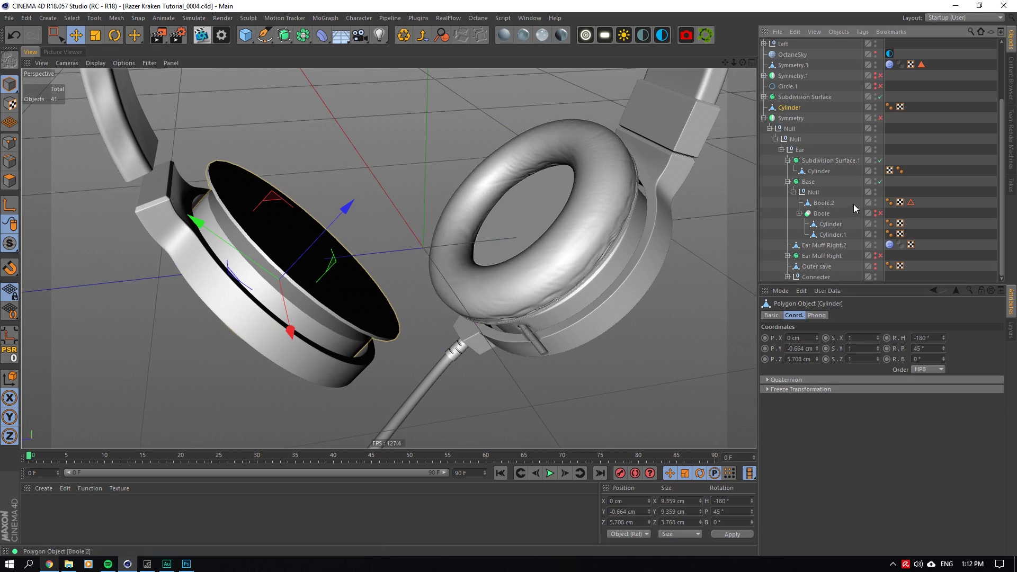
Parent the rotated Cylinder to the Left group.
scroll(842, 191, up, 5)
click(781, 119)
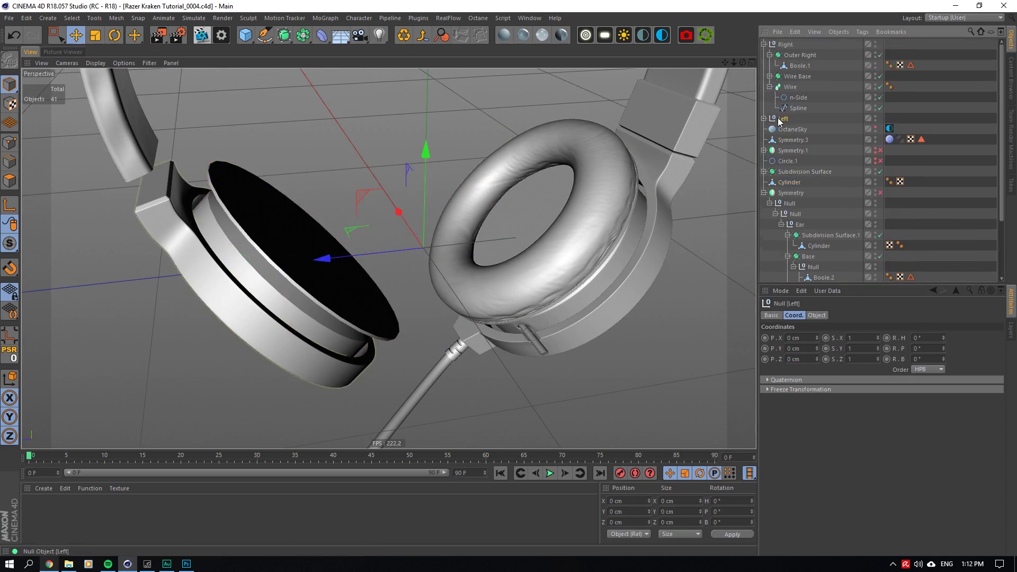
click(790, 182)
drag(774, 121, 774, 122)
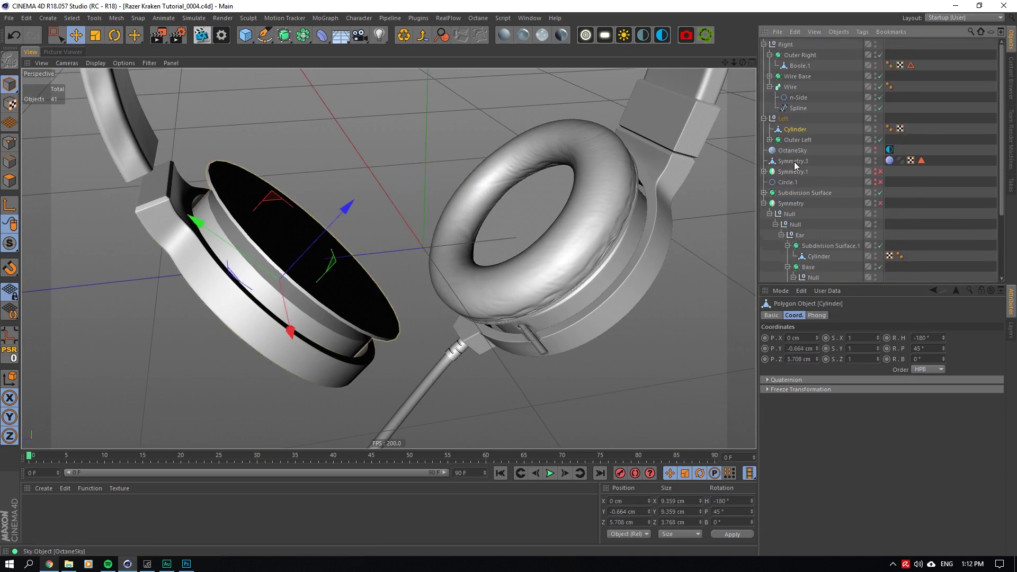
Parent the small rod's Subdivision Surface to the Right group.
click(529, 318)
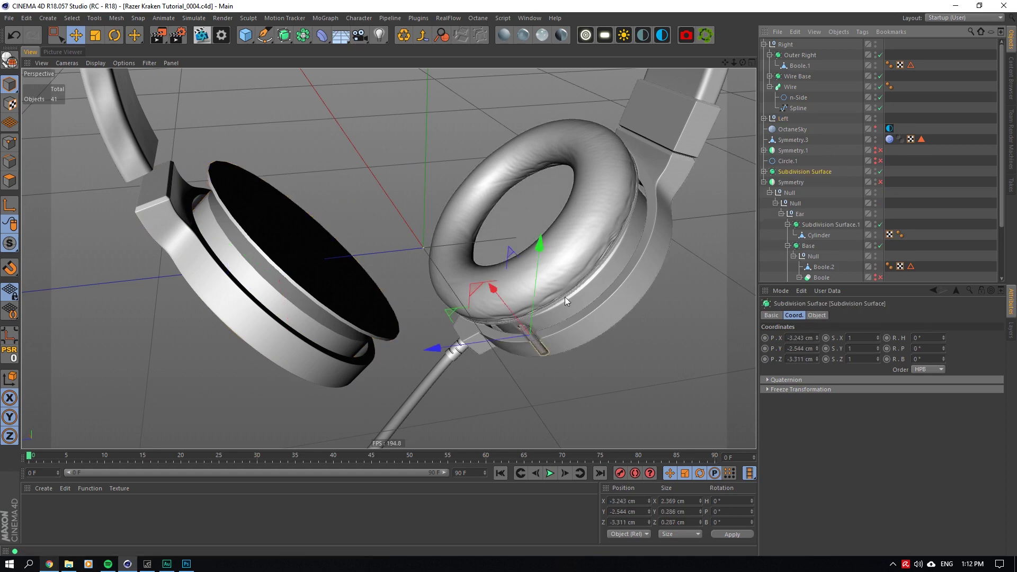
drag(783, 51, 779, 46)
click(773, 44)
Examine the rod where it enters the ear cup and hide the Right group in the viewport.
scroll(542, 345, up, 8)
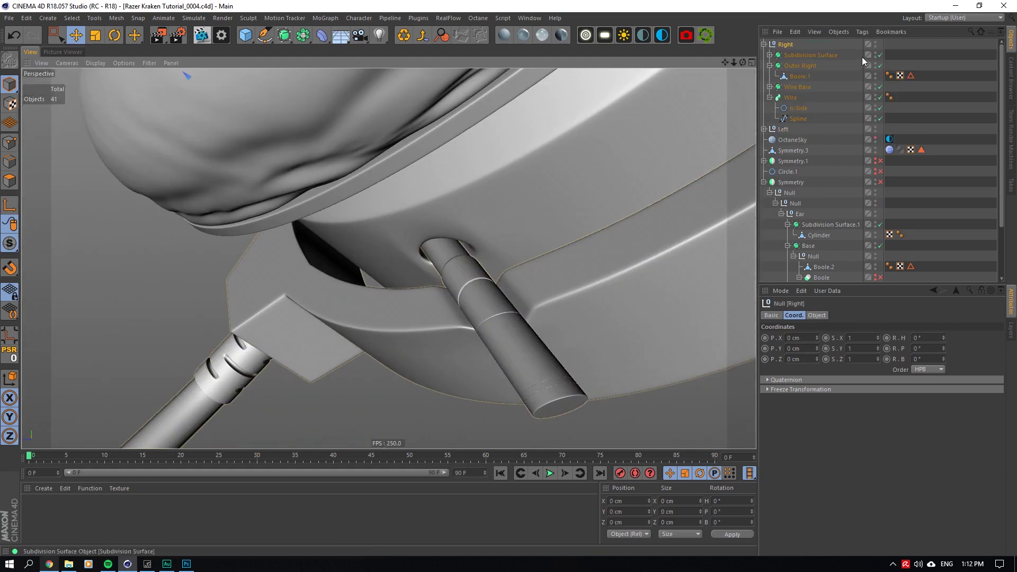
double_click(875, 42)
scroll(583, 322, down, 10)
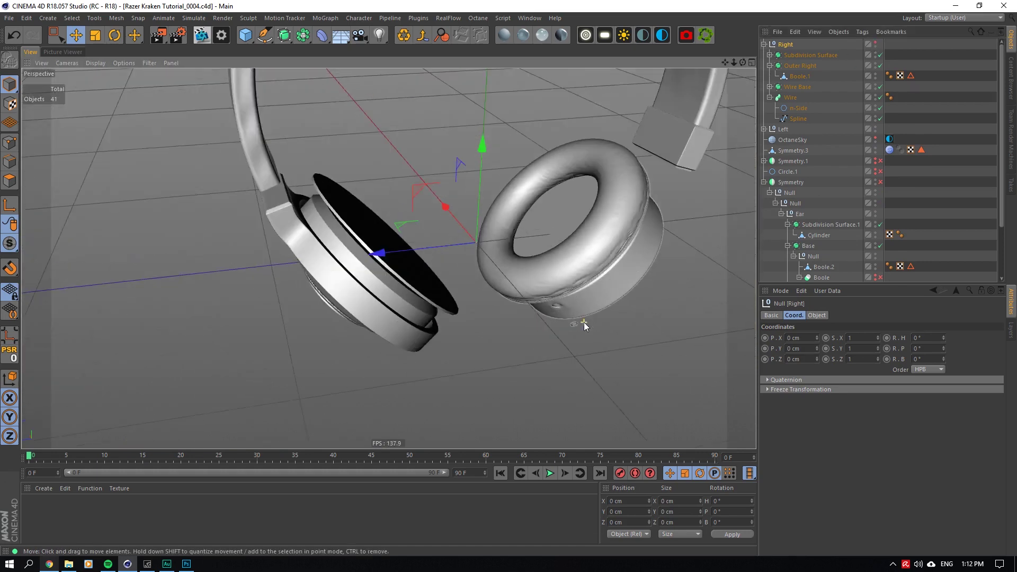
Parent the ear cup's Base subdivision surface to the Right group.
scroll(583, 322, up, 8)
click(558, 287)
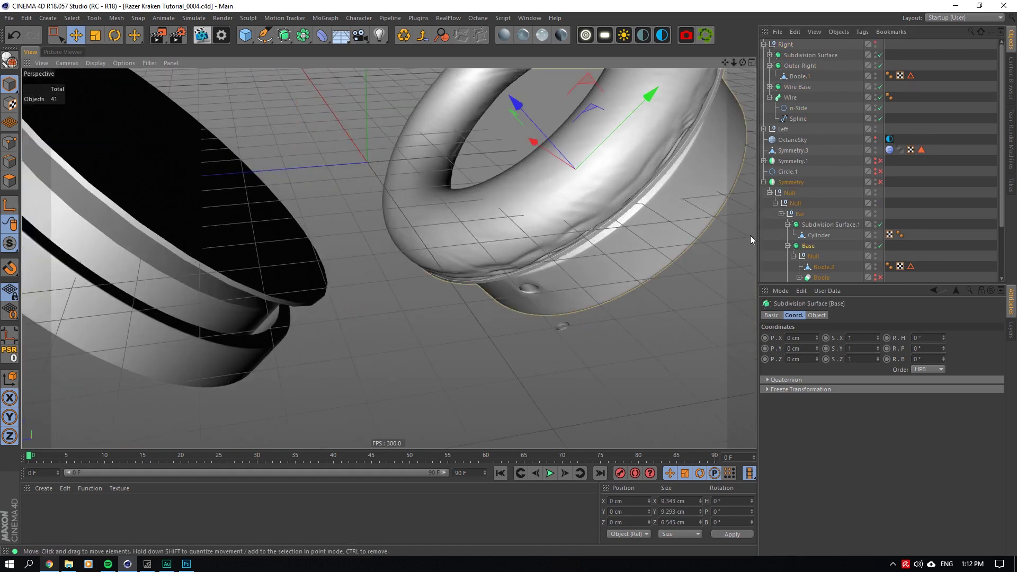
drag(807, 251, 785, 53)
Parent Subdivision Surface.1, the small ring on the rod, to the Right group.
click(569, 326)
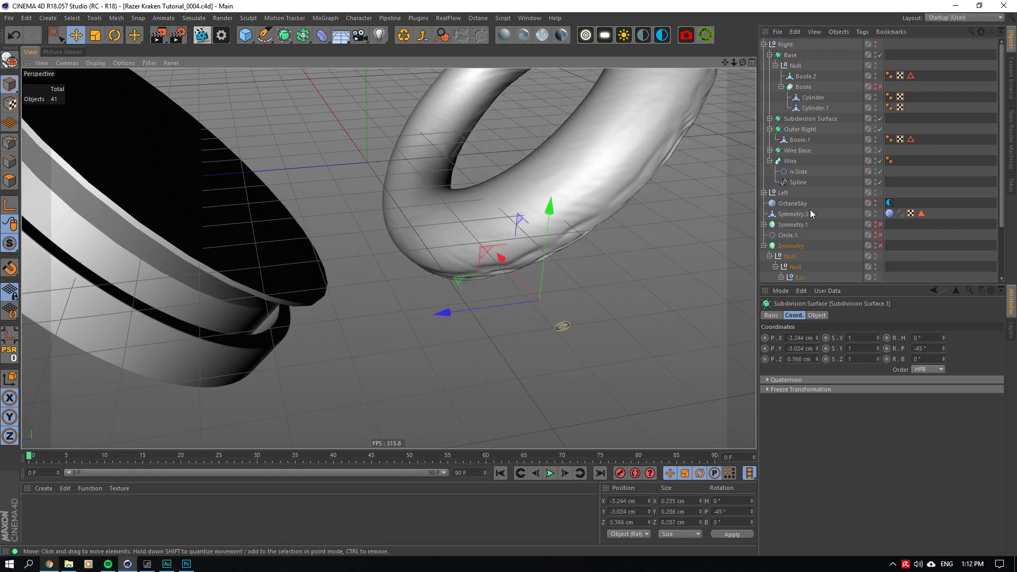
scroll(803, 233, down, 3)
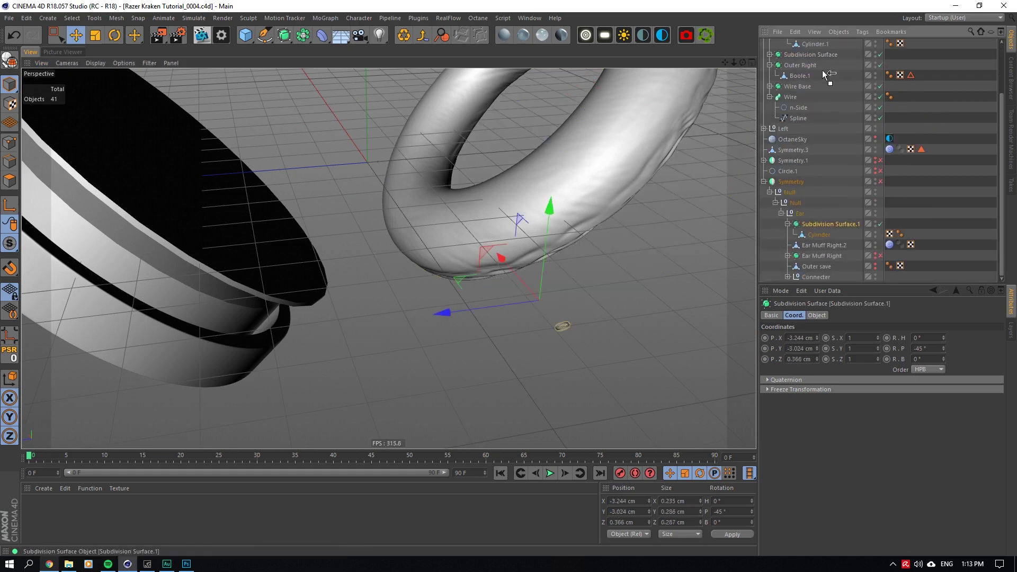
scroll(824, 74, up, 3)
click(786, 44)
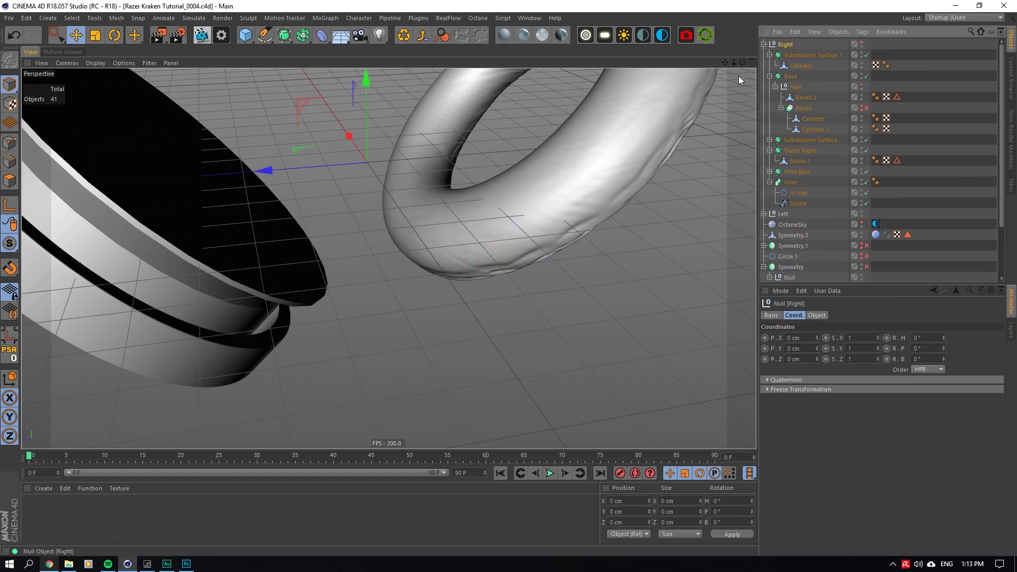
Make the Right group visible in the viewport again and collapse its hierarchy.
click(583, 175)
scroll(578, 177, down, 5)
drag(724, 63, 677, 117)
click(860, 42)
click(763, 44)
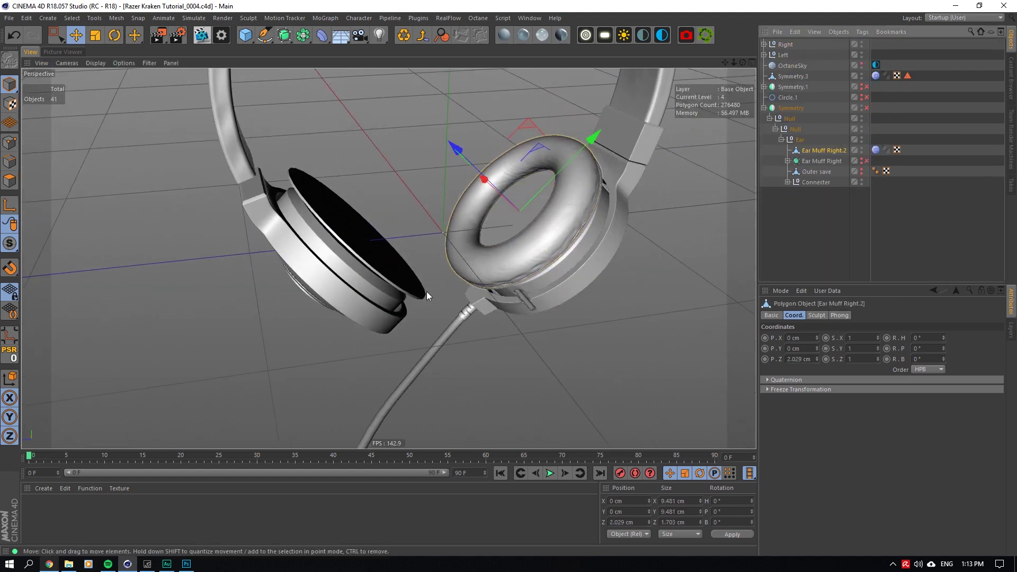
click(860, 52)
click(860, 52)
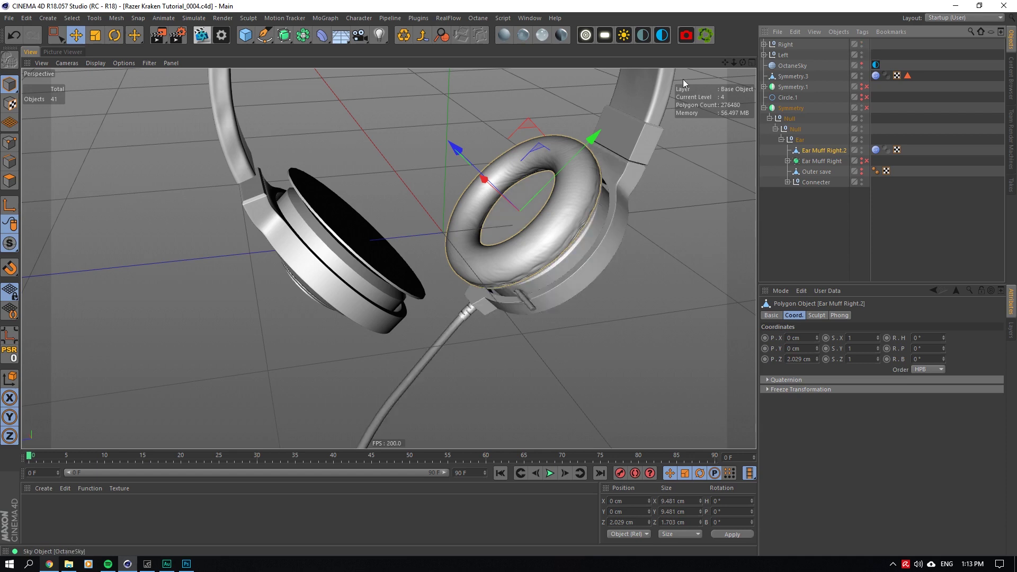
Re-enable the Symmetry object that holds the ear muff and the Connecter, and collapse its hierarchy.
click(614, 128)
click(812, 182)
click(787, 182)
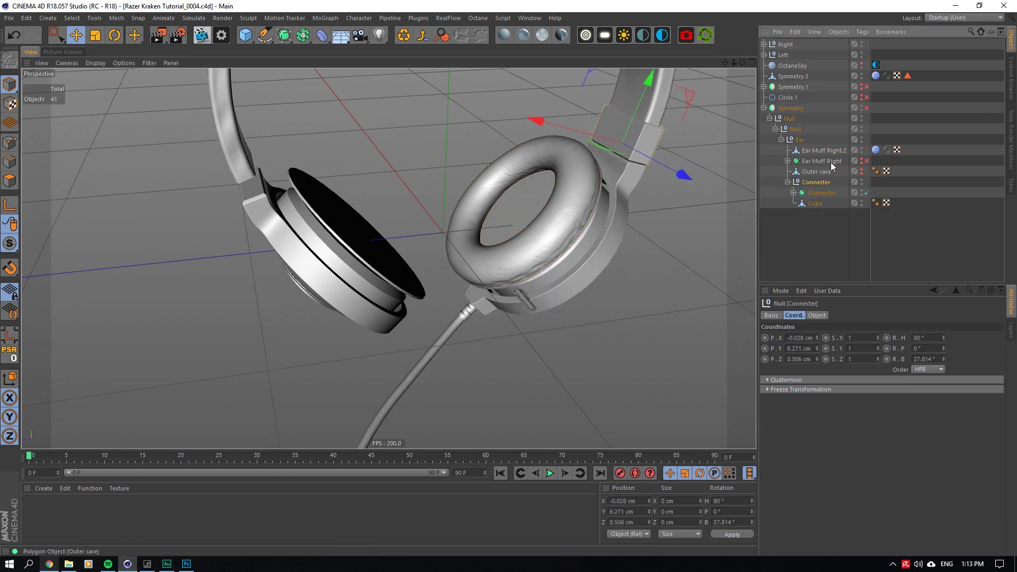
click(866, 108)
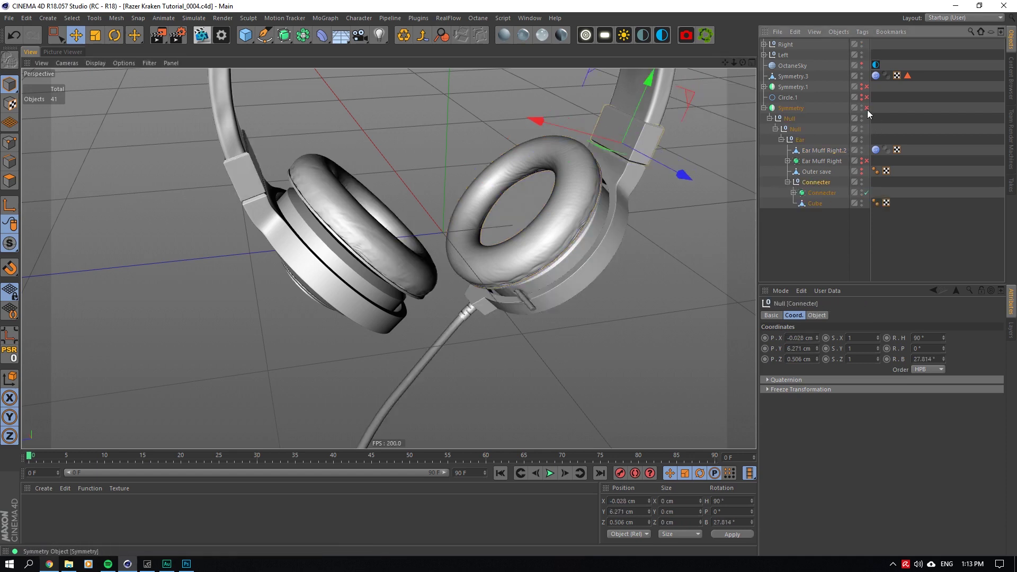
click(866, 108)
click(866, 192)
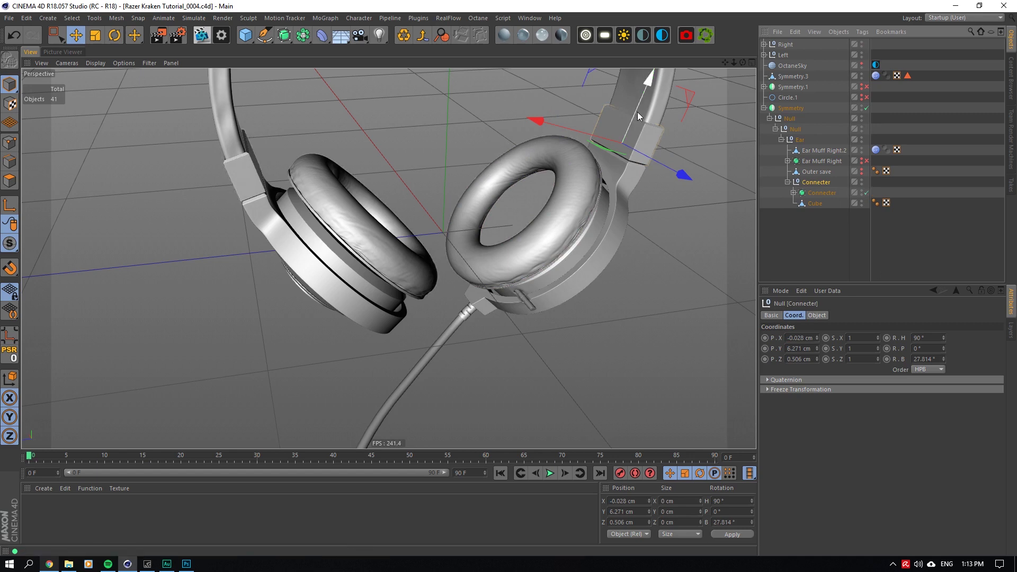
drag(742, 62, 691, 67)
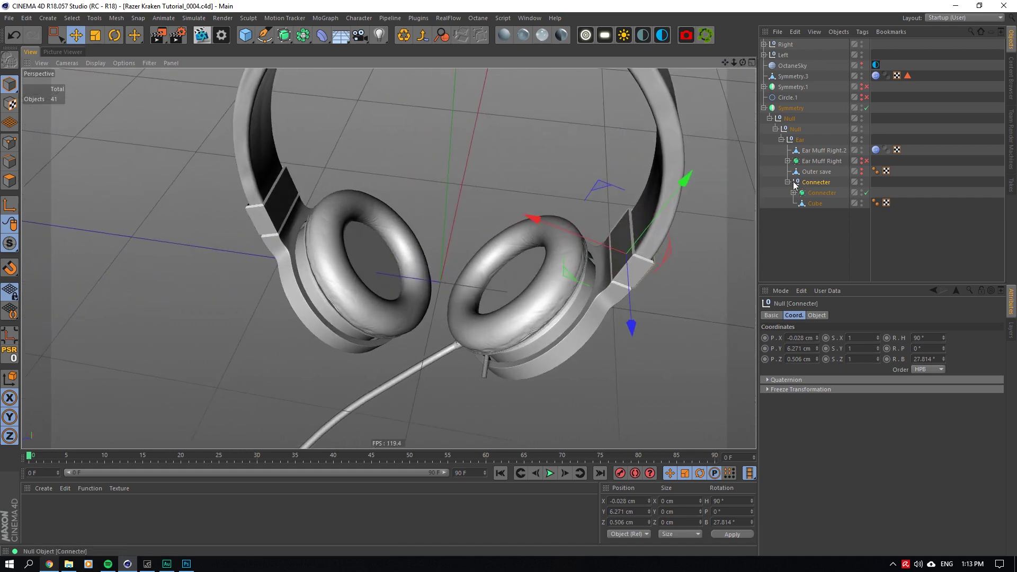
click(788, 182)
click(782, 108)
click(763, 108)
Rename the Cylinder inside the Left group as Inner Left.
click(763, 55)
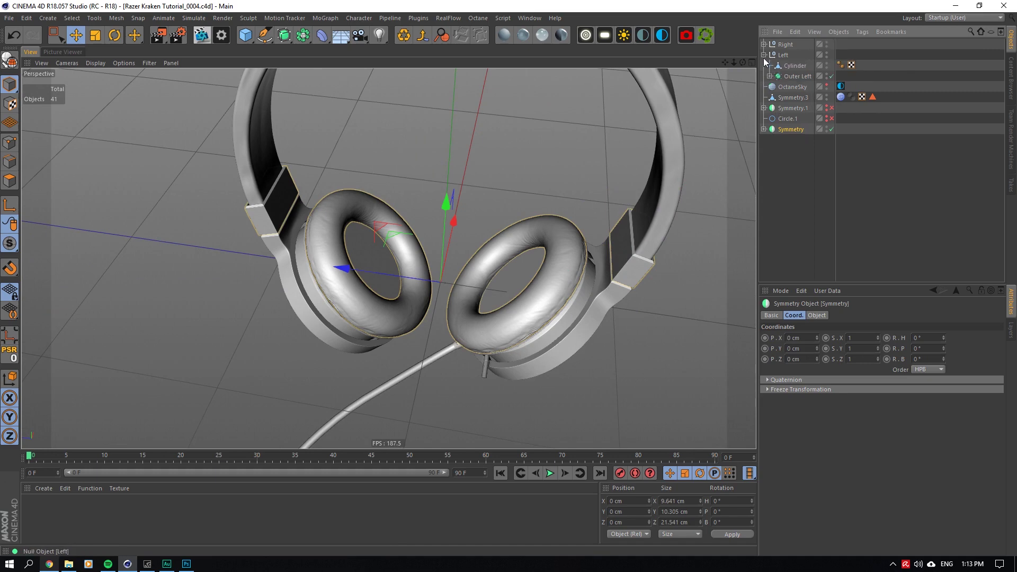
click(793, 66)
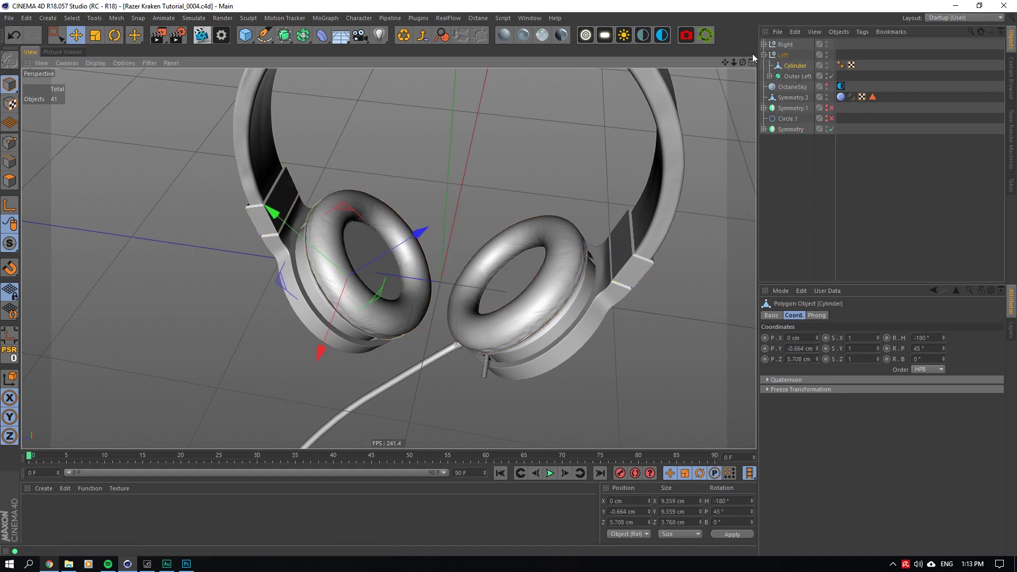
key(o)
double_click(795, 65)
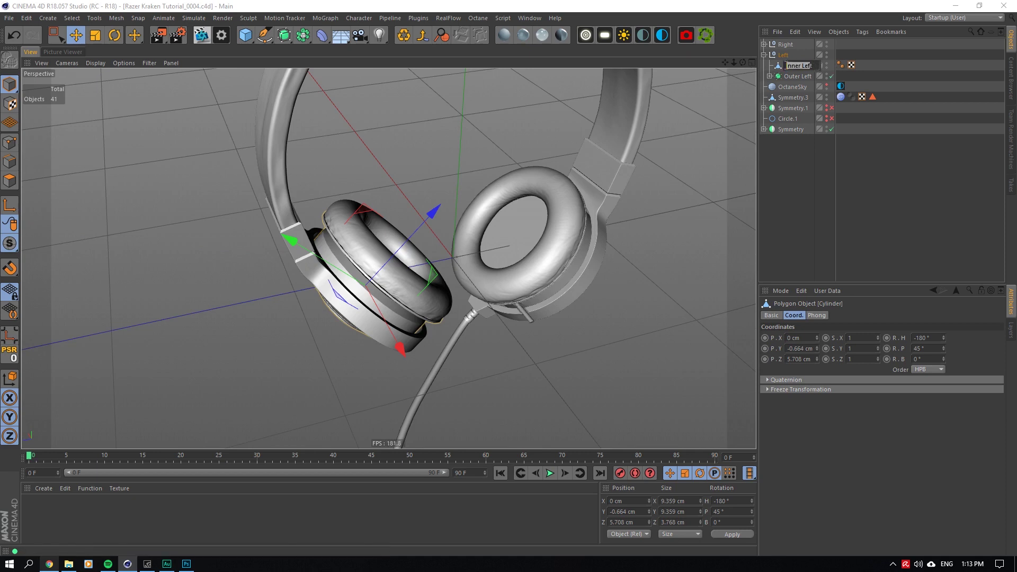
key(Return)
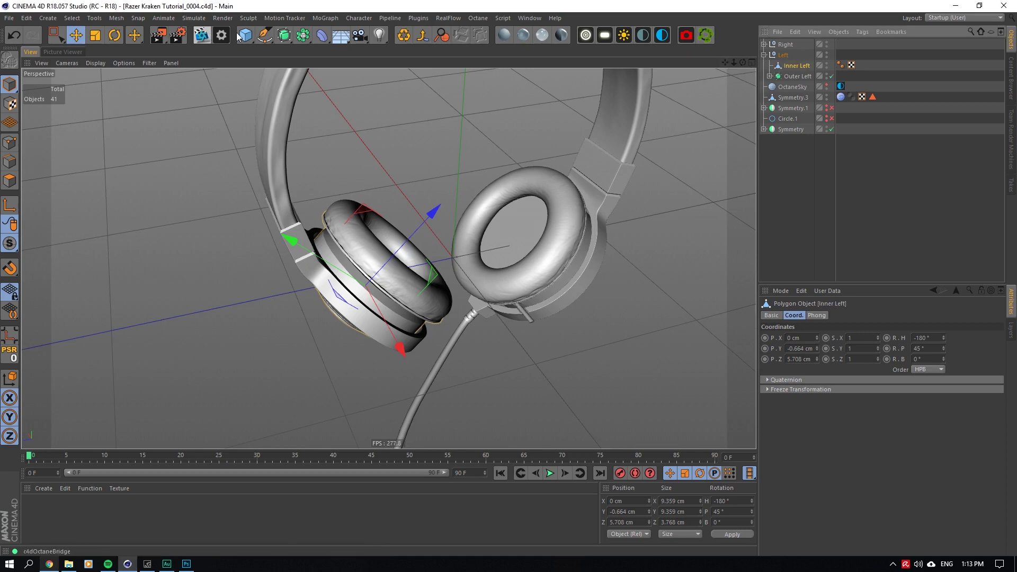
Add a Subdivision Surface as the parent of the Inner Left polygon object and show its object properties.
click(283, 35)
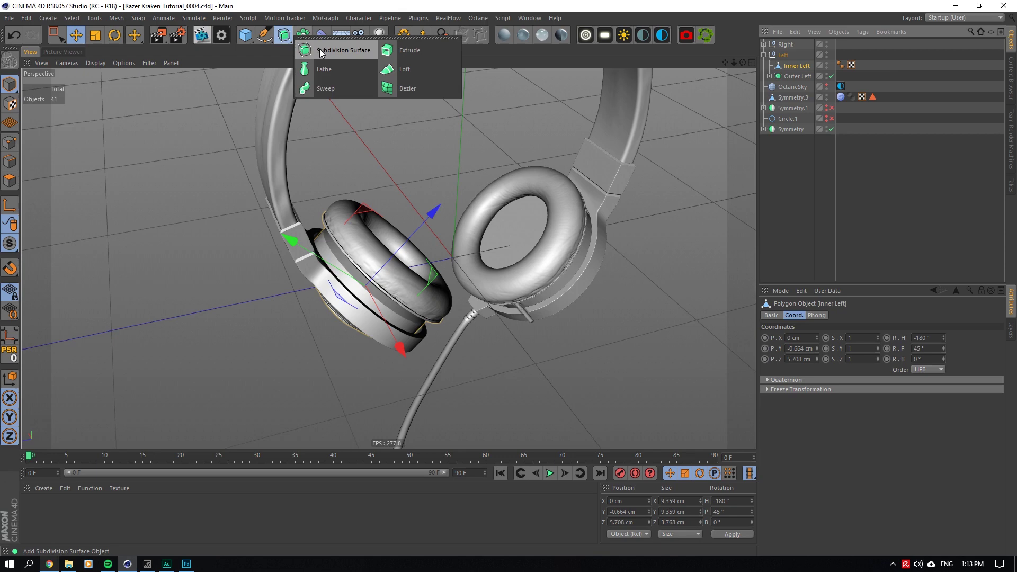
key(super)
click(340, 48)
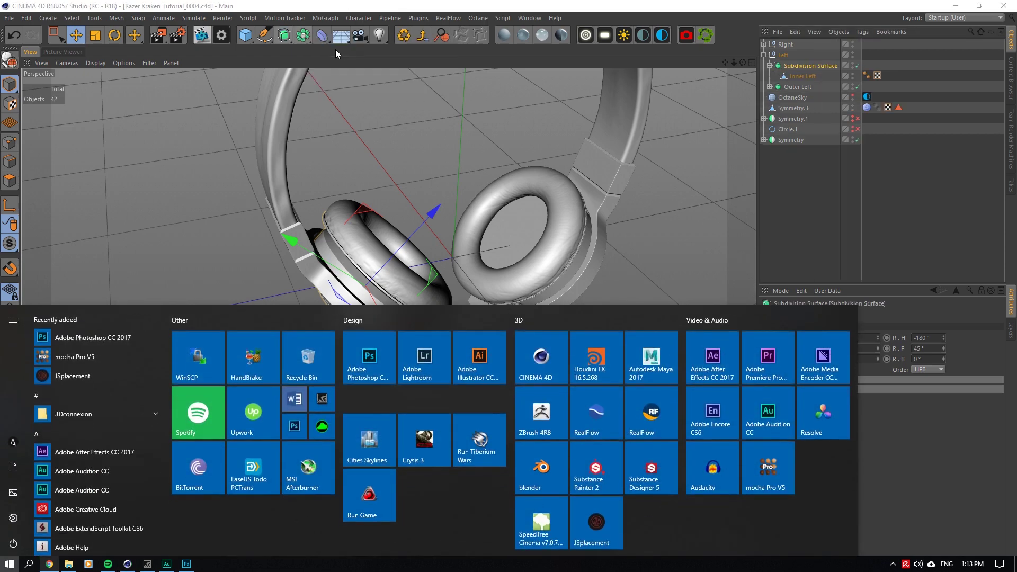
key(Escape)
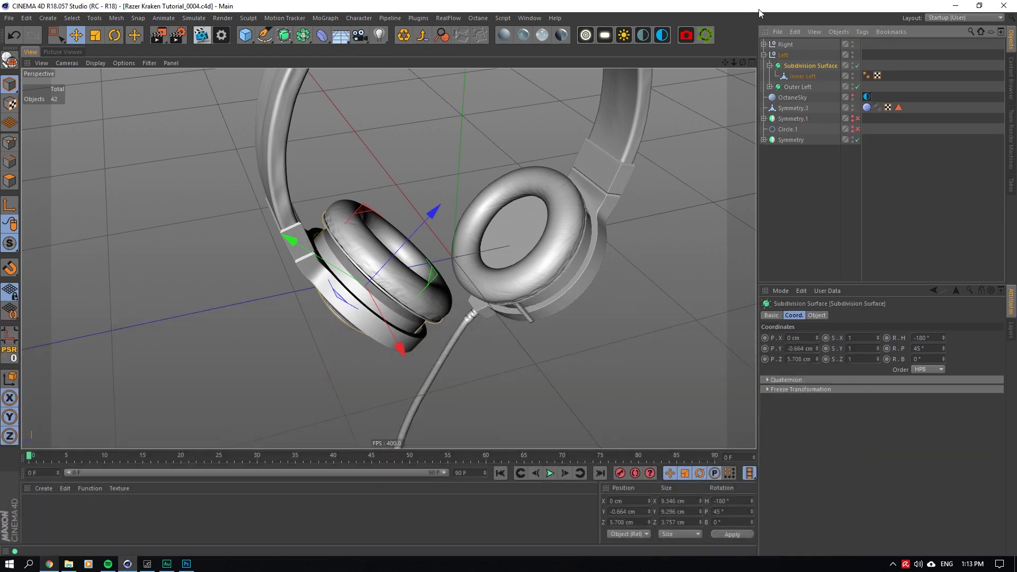
click(819, 315)
Rename the Subdivision Surface above the Inner Left mesh as Inner Left.
double_click(801, 66)
text(Inner Left)
key(Return)
Collapse the Outer Left and Inner Left hierarchies and the Left group itself.
click(801, 86)
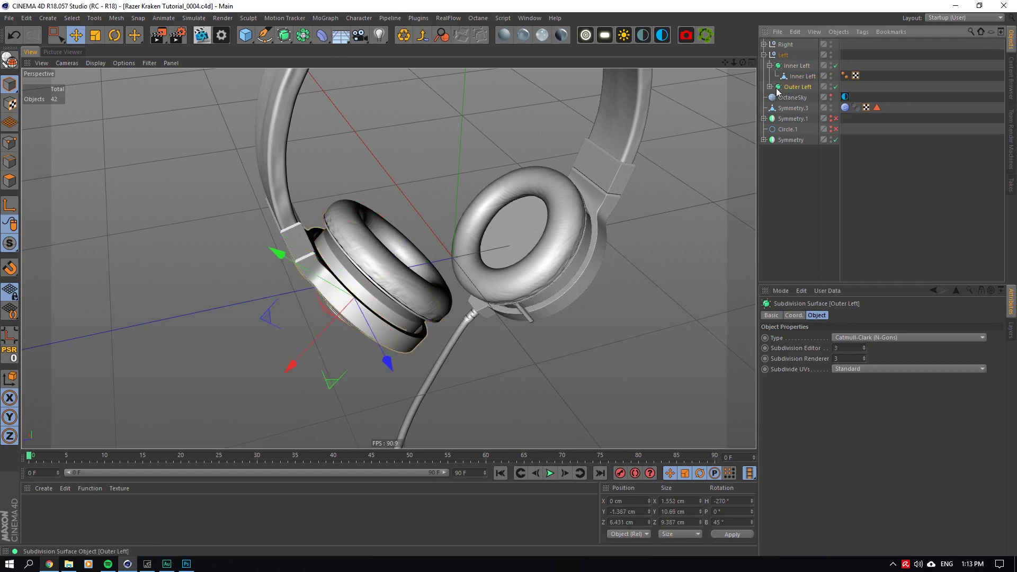
click(766, 87)
click(769, 87)
click(768, 66)
click(769, 76)
click(764, 54)
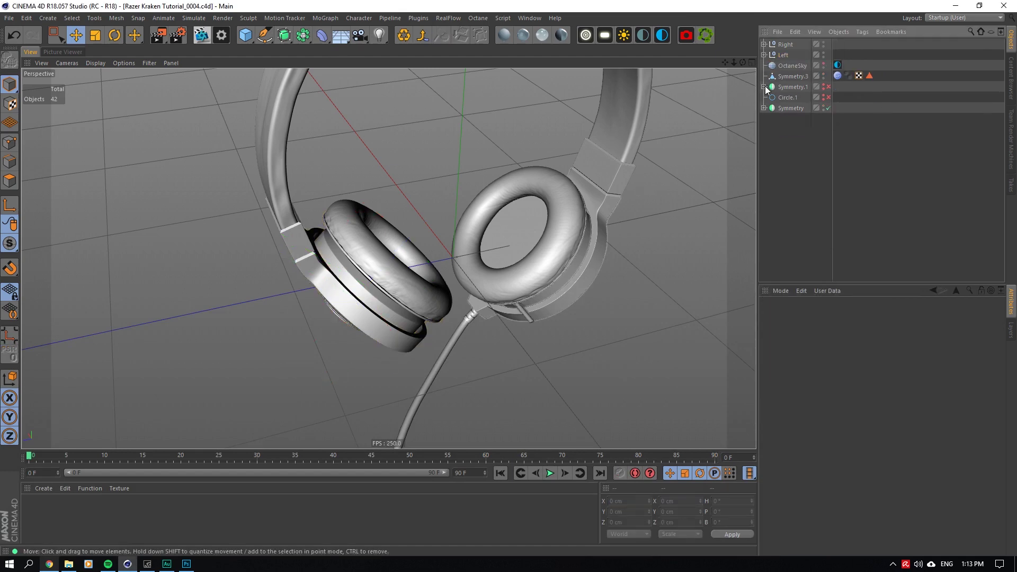
Rename the rod's Subdivision Surface in the Right group as Mic Base.
click(764, 44)
click(810, 55)
scroll(539, 313, up, 5)
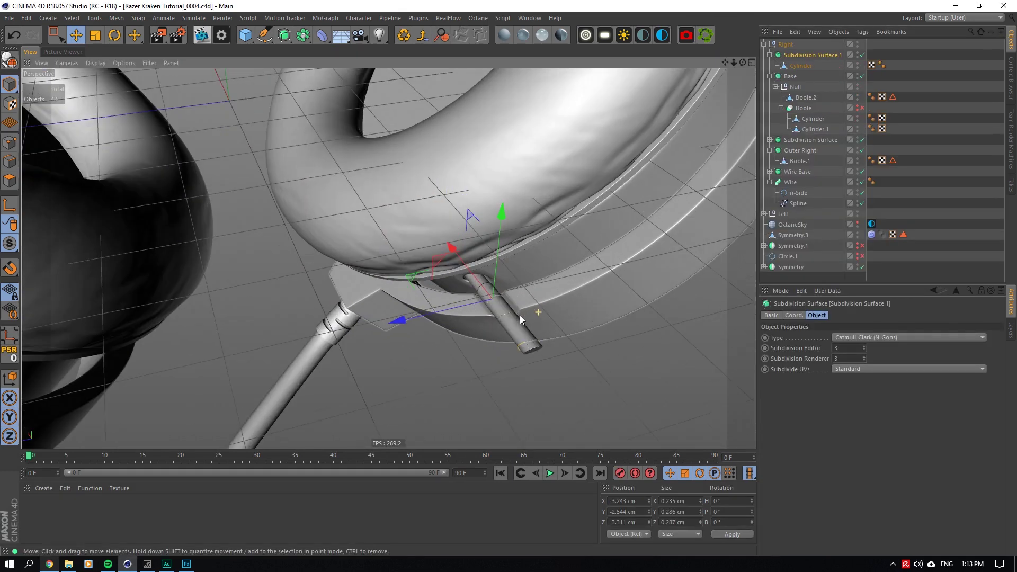
click(794, 141)
double_click(795, 141)
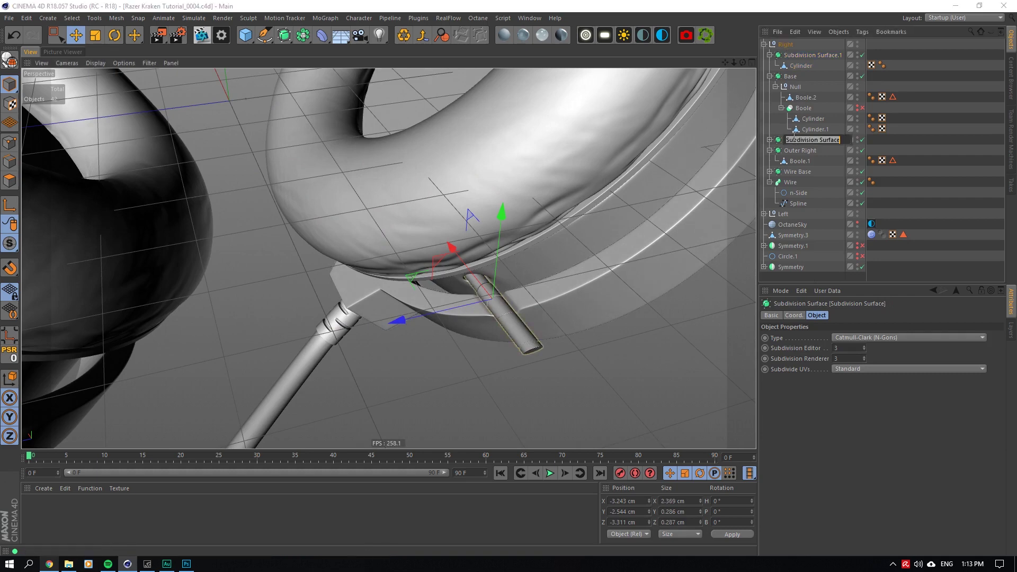
text(Mic Base)
key(Return)
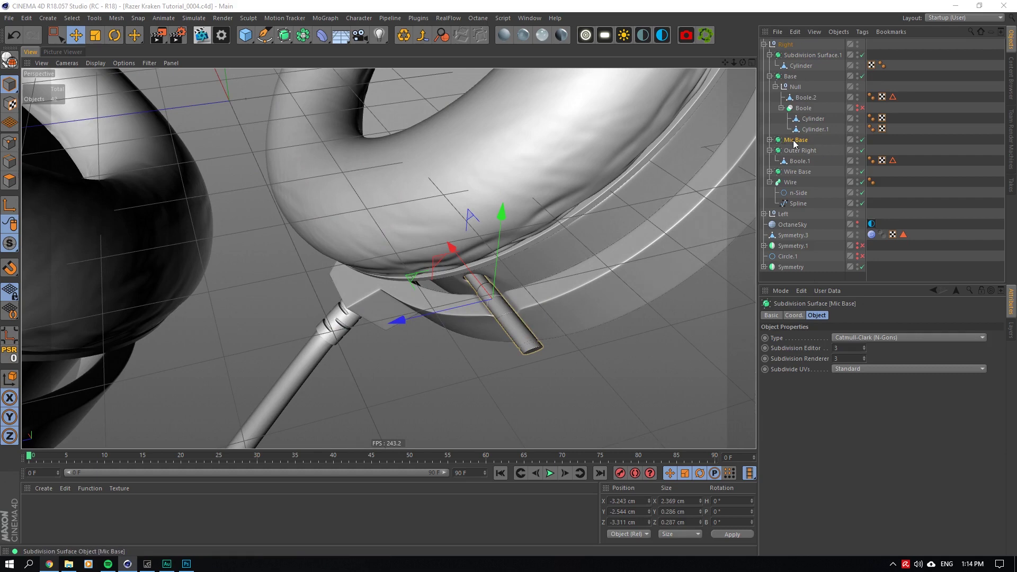
Rename Subdivision Surface.1, the thin ring near the rod's tip, as Mic Glass.
scroll(523, 328, up, 5)
click(544, 398)
scroll(604, 321, down, 3)
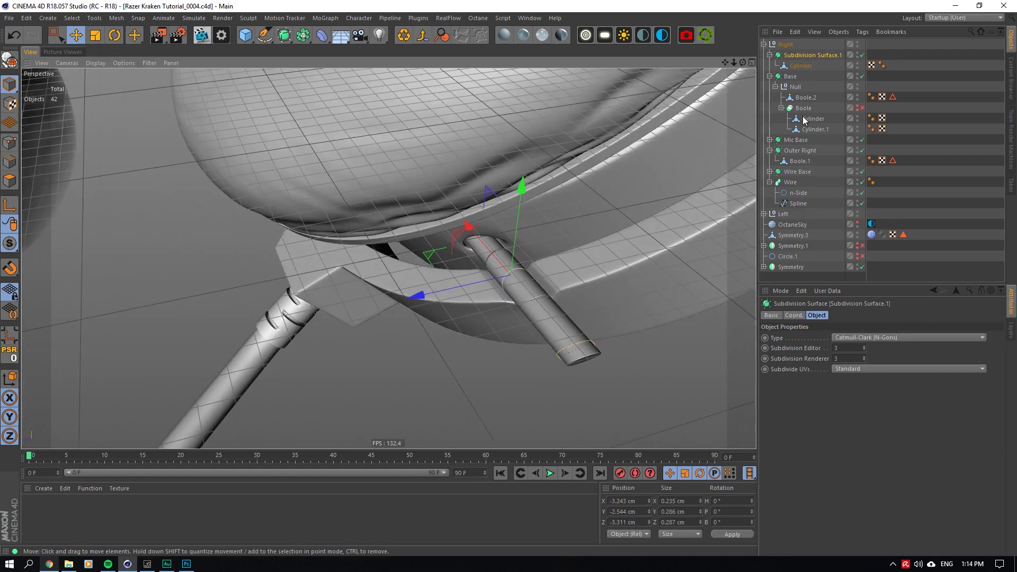
double_click(804, 54)
text(Mic Glass)
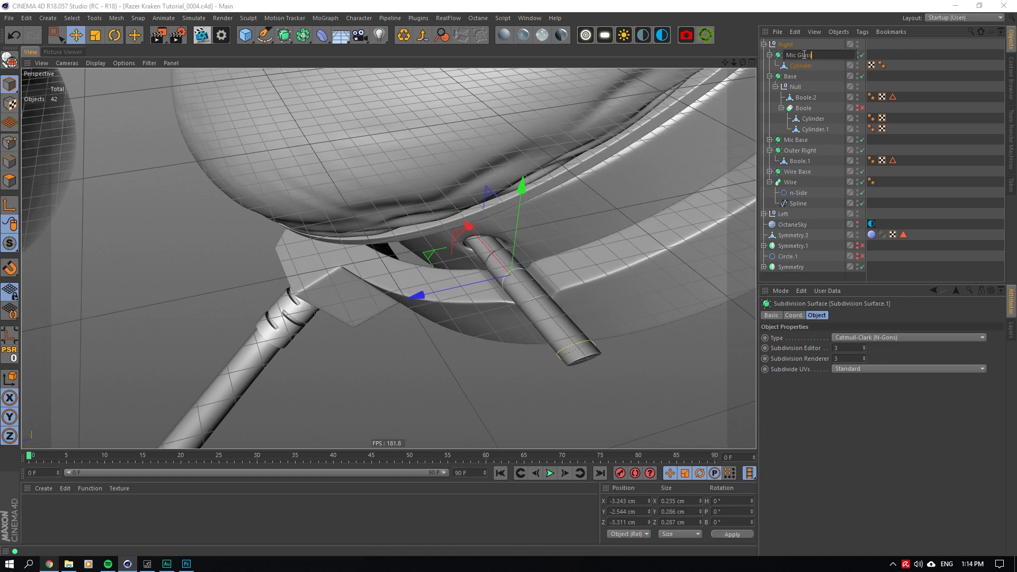
Move Base above Mic Glass as the first child of the Right group and rename it Inner Right.
click(770, 77)
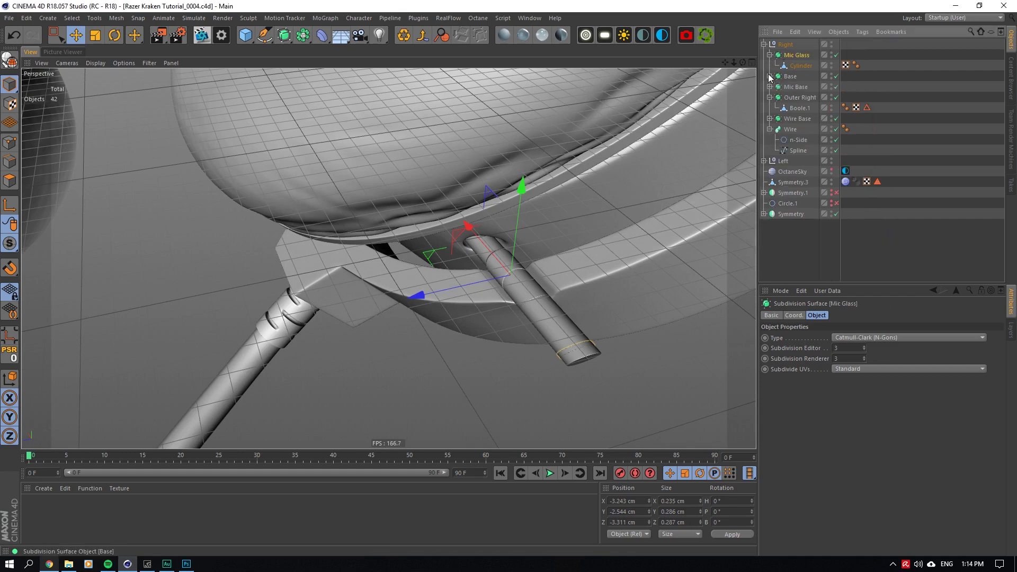
drag(791, 82, 790, 81)
click(789, 55)
scroll(566, 187, down, 5)
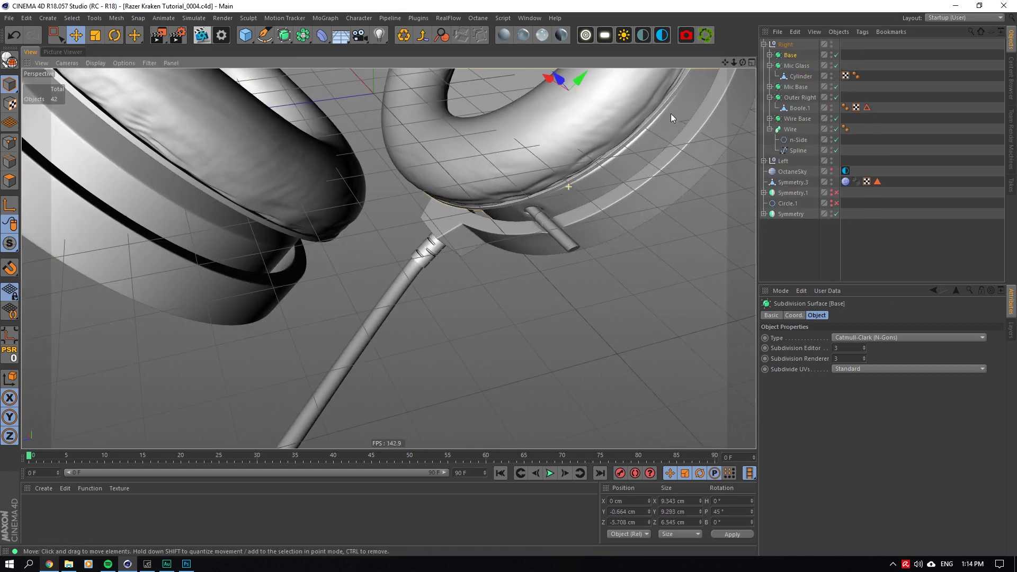
double_click(790, 56)
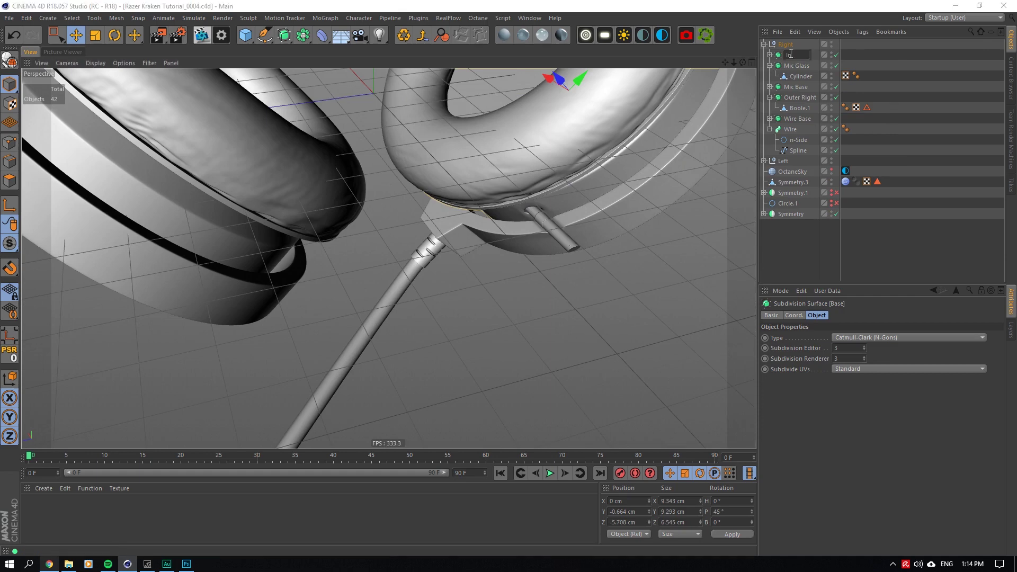
key(Return)
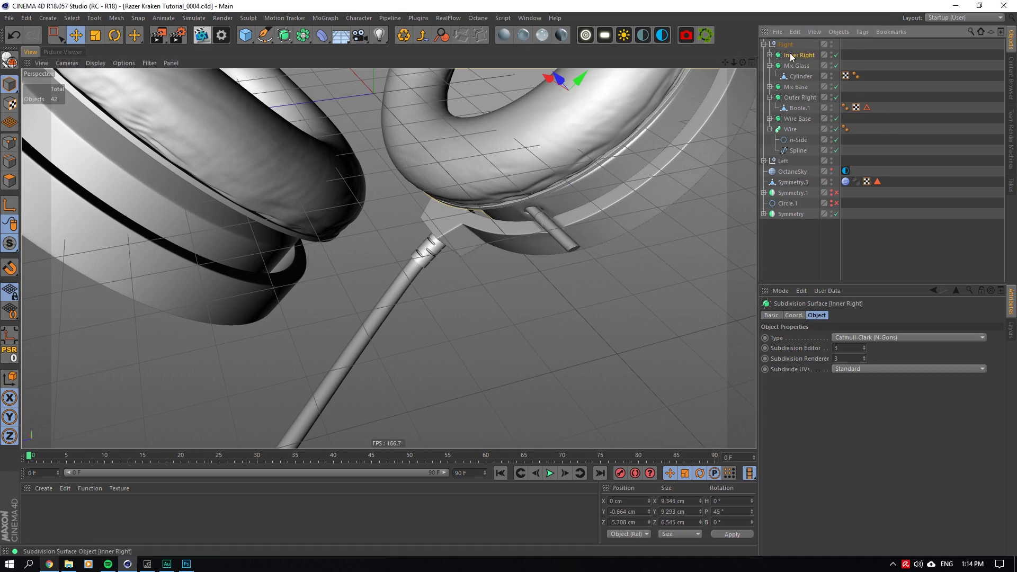
Collapse the Boole and Null hierarchies inside Inner Right, and Inner Right itself.
click(769, 55)
click(802, 86)
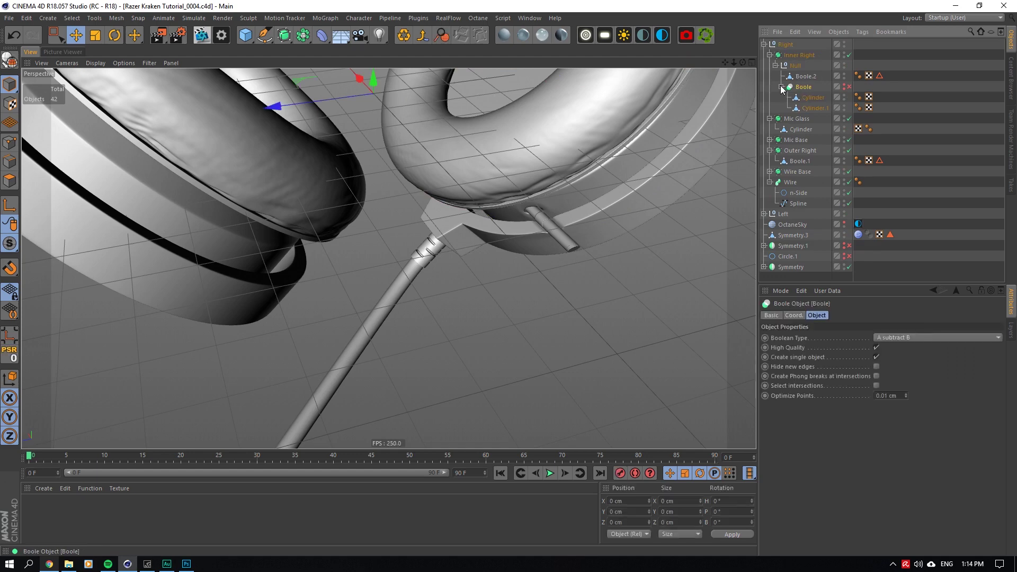
click(784, 66)
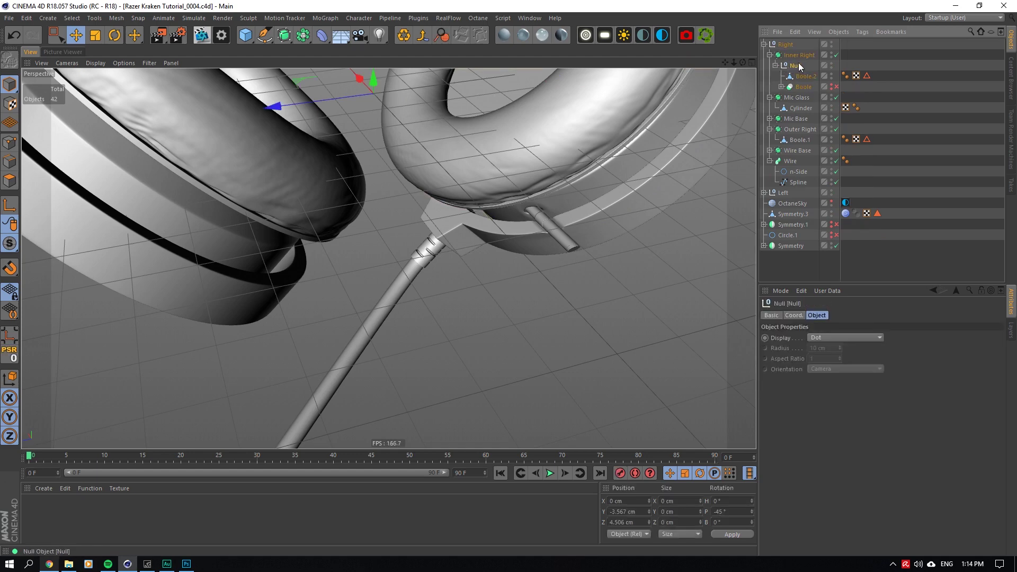
click(775, 65)
click(769, 55)
Collapse the Mic Glass, Outer Right and Wire hierarchies, and the Right group itself.
click(795, 66)
click(769, 66)
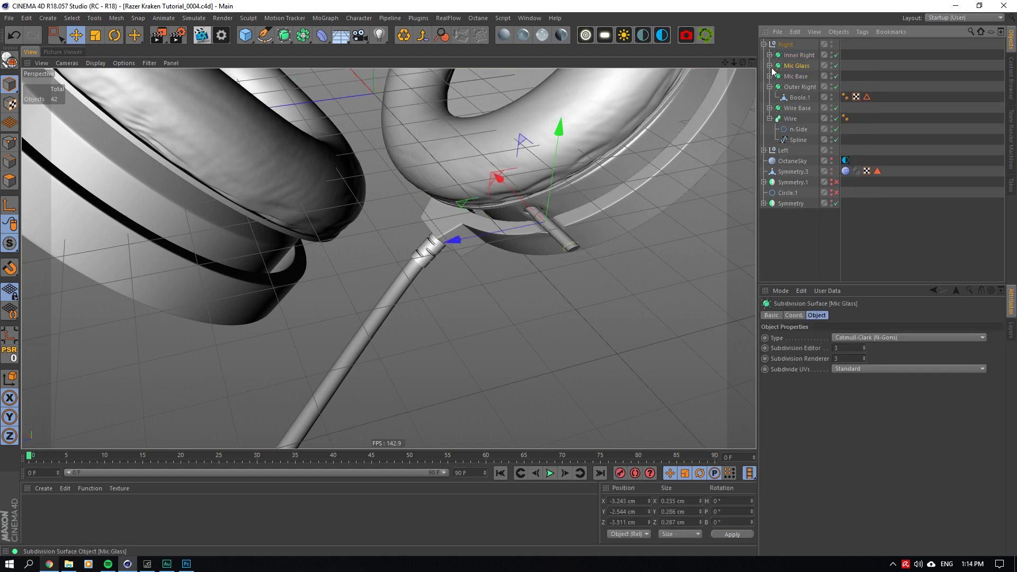
click(800, 86)
click(769, 86)
click(804, 96)
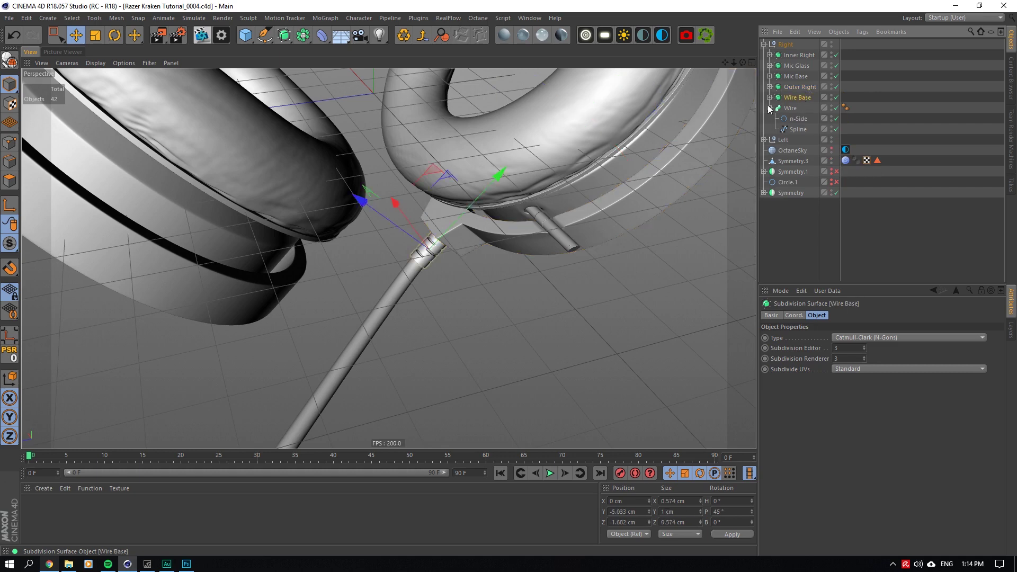
click(776, 108)
click(770, 109)
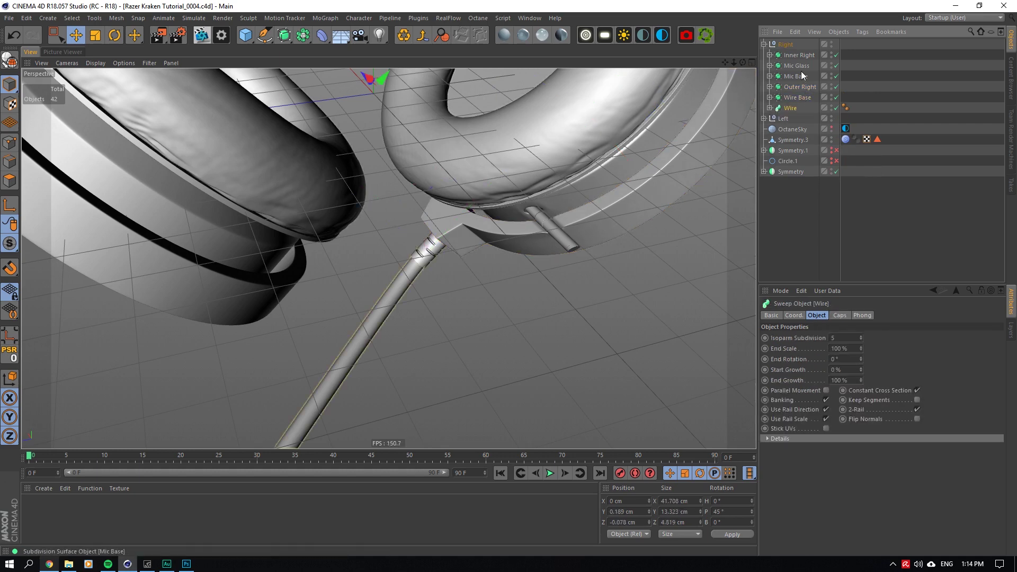
click(764, 45)
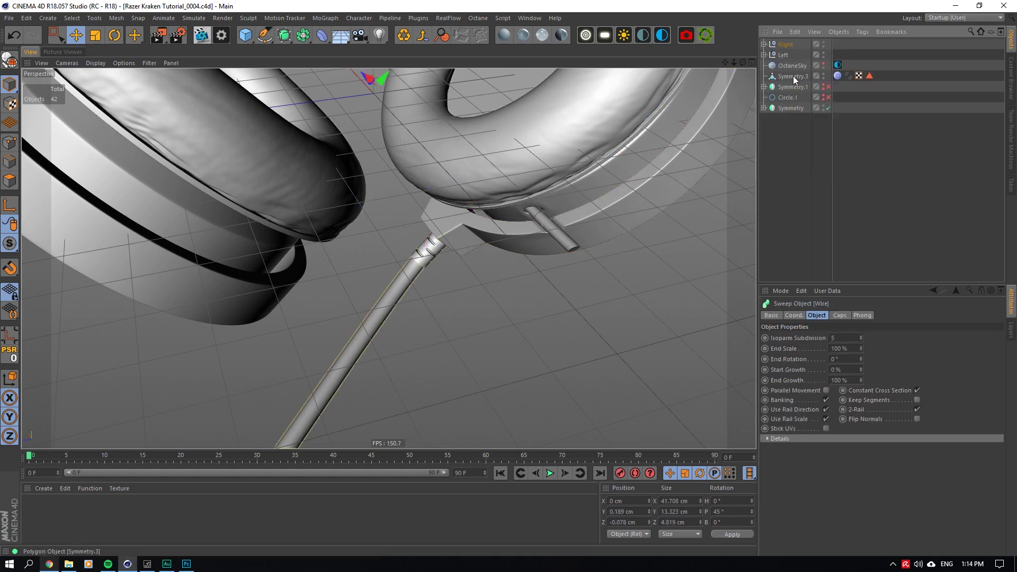
Rename Symmetry.3, the large band joining the two ear cups, as Head Strap.
click(792, 76)
scroll(628, 92, down, 3)
drag(731, 61, 688, 162)
click(789, 87)
double_click(792, 76)
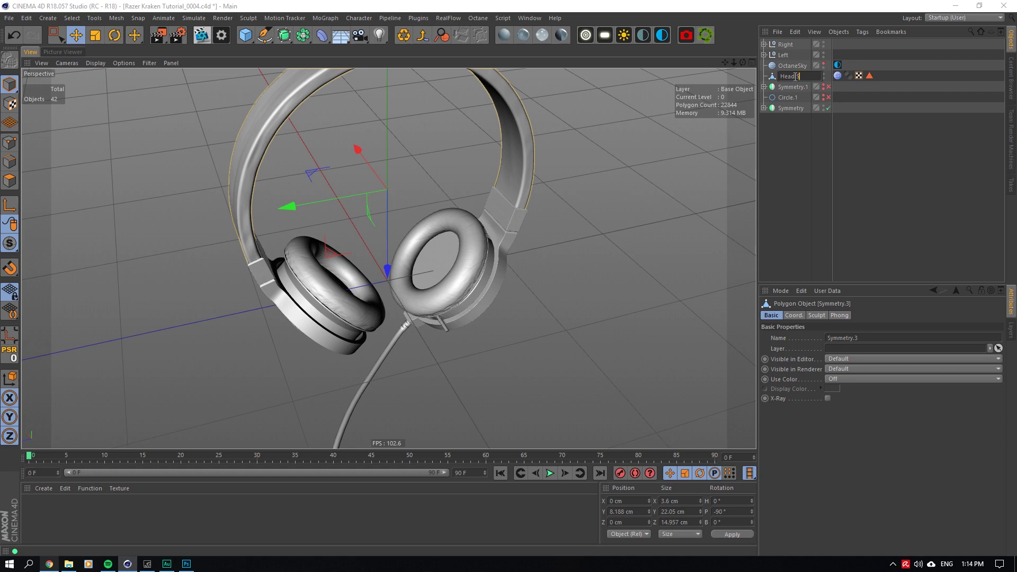
key(Return)
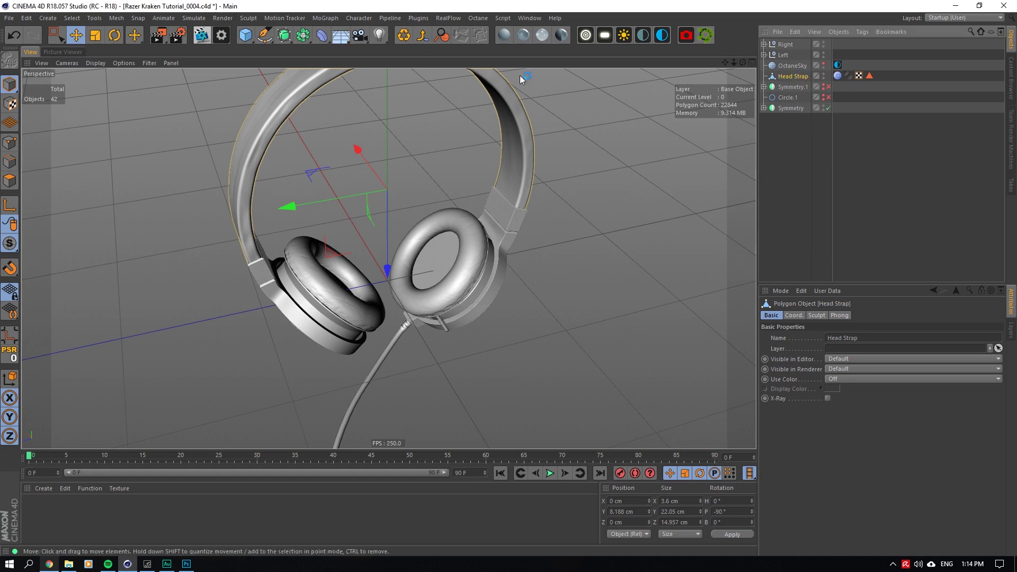
Group Head Strap and Symmetry.1 under a new null below OctaneSky.
click(302, 37)
drag(787, 45, 783, 80)
click(794, 97)
ctrl+click(785, 89)
Rename Symmetry.1 inside the new null as Head Strap Save, and collapse the null.
double_click(792, 97)
text(Head Strap S)
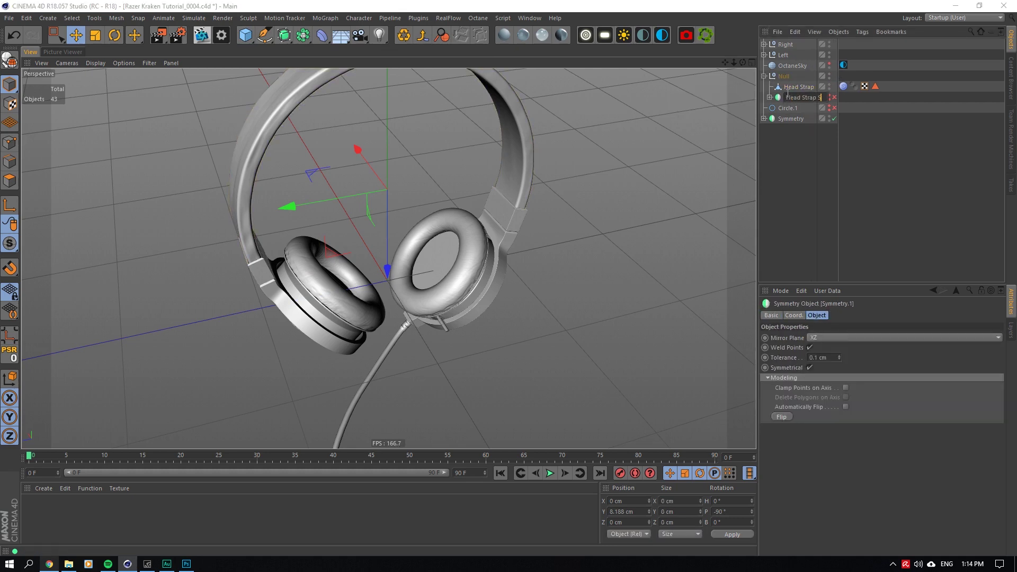
text(ave)
key(Return)
click(783, 75)
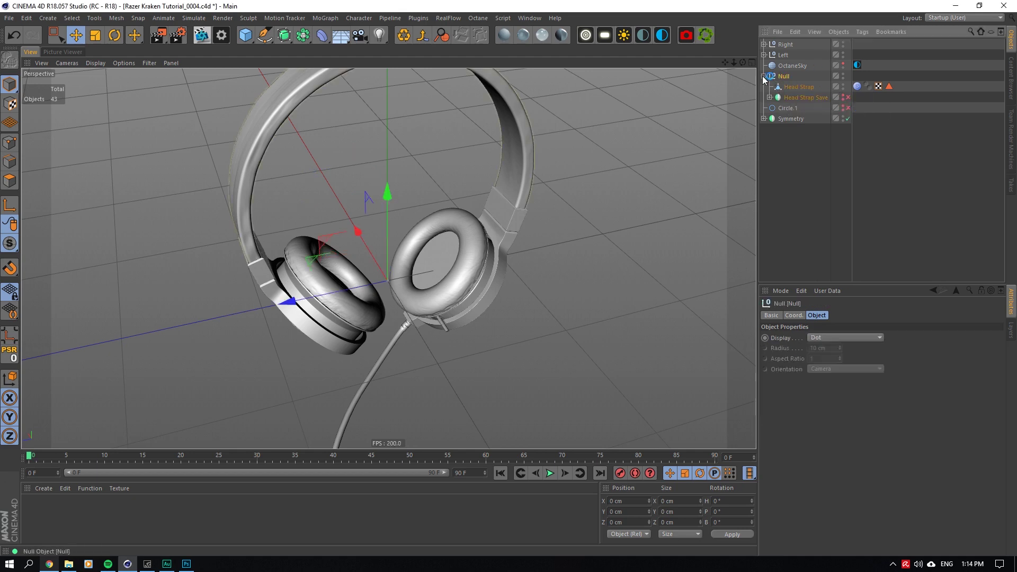
click(764, 76)
Move Circle.1 into the null below Head Strap Save and rename it Head Strap Guide.
click(787, 98)
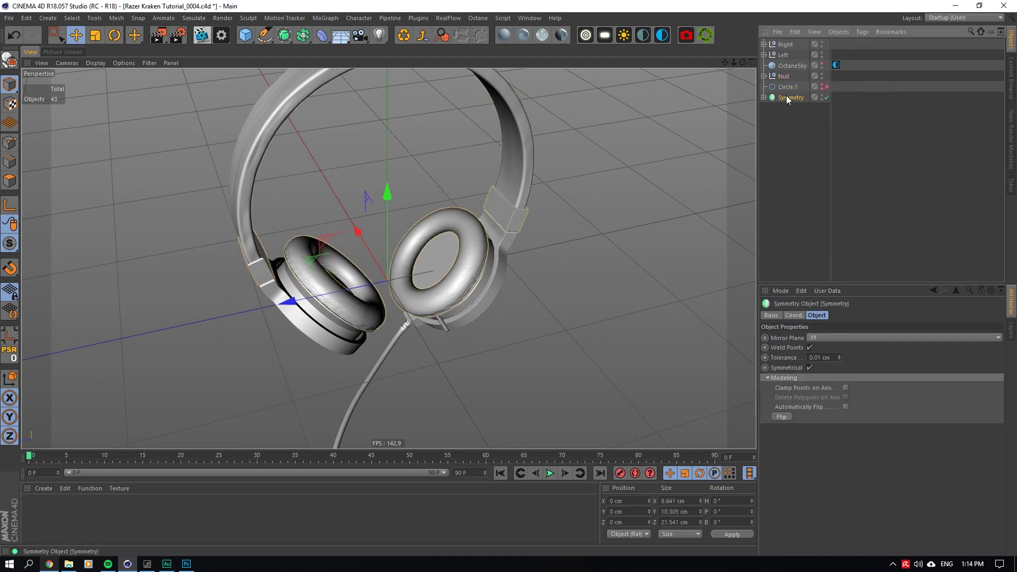
mouse_move(742, 62)
mouse_down()
mouse_move(688, 30)
mouse_move(700, 48)
mouse_move(771, 71)
mouse_up()
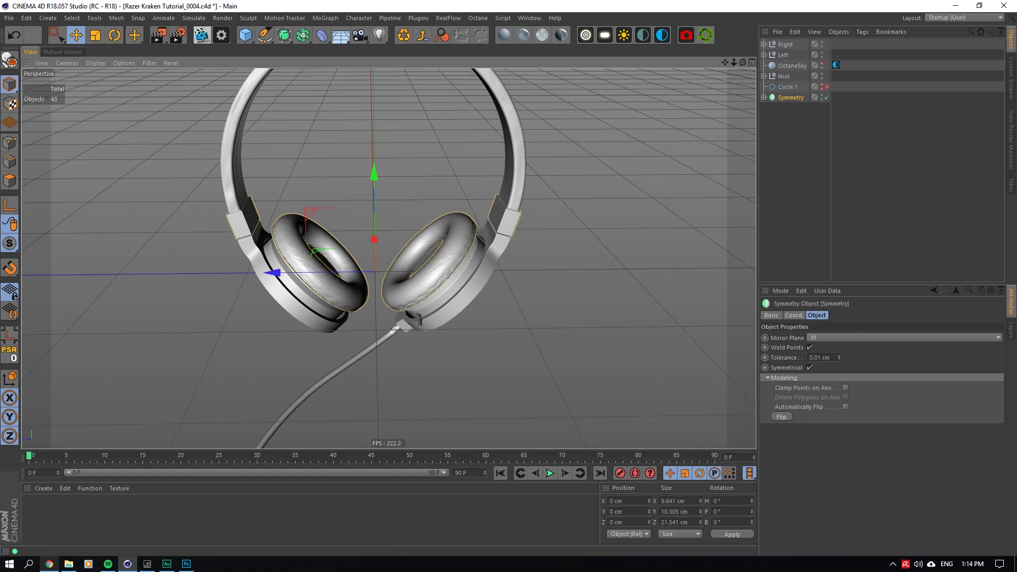
mouse_move(743, 62)
mouse_down()
mouse_move(847, 16)
mouse_move(752, 21)
mouse_up()
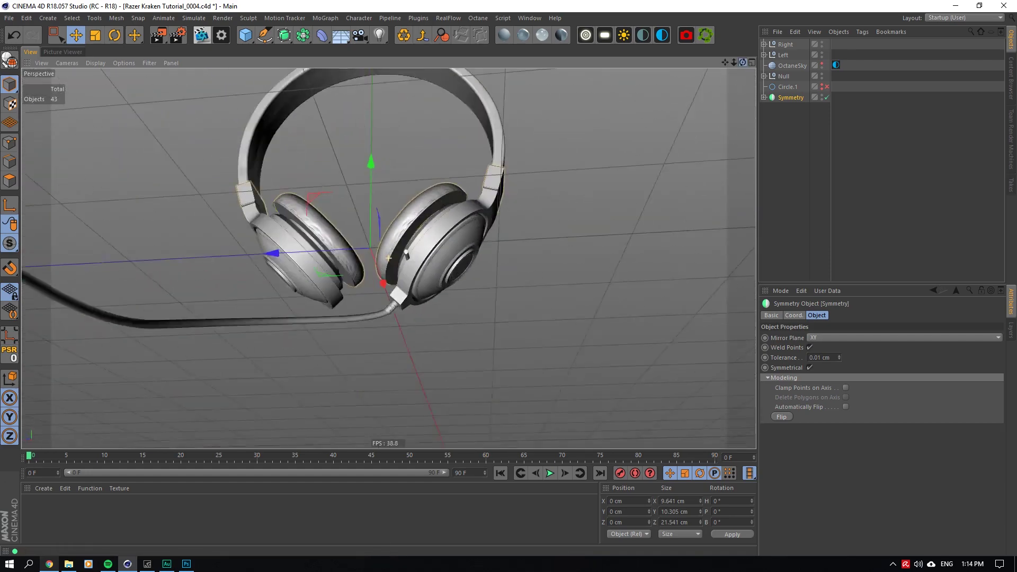
drag(773, 67, 743, 59)
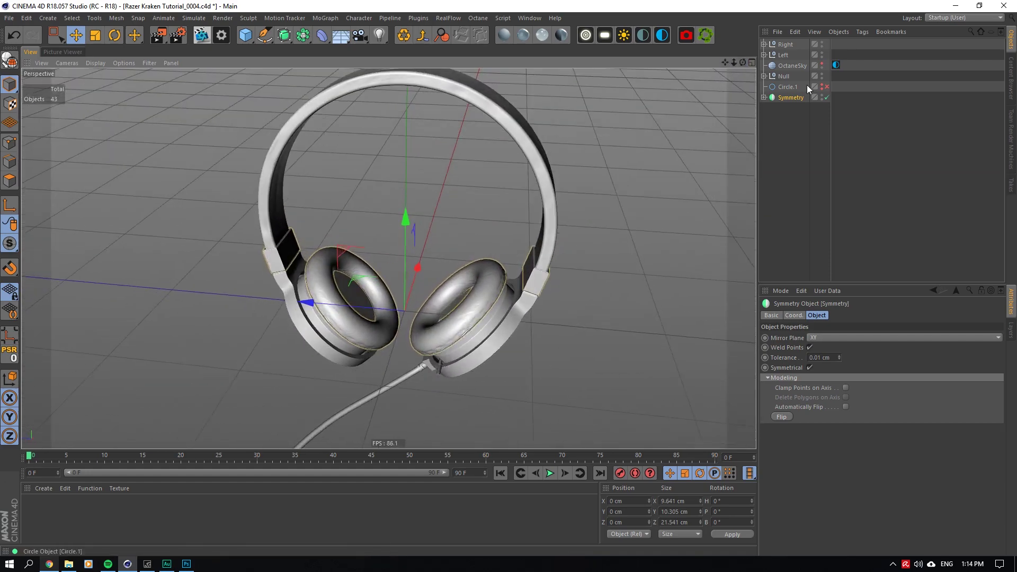
click(807, 86)
click(764, 75)
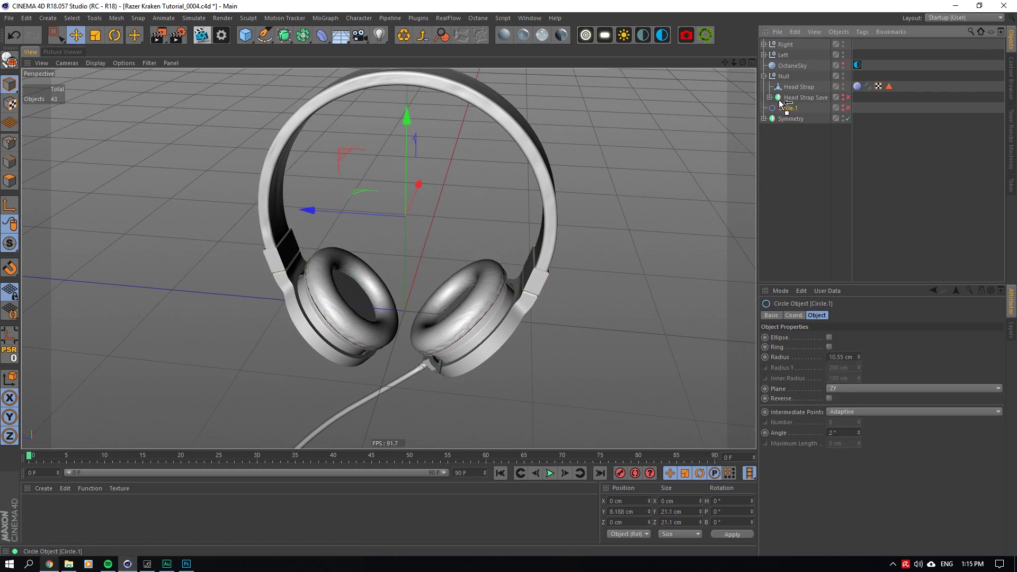
drag(780, 103, 783, 106)
double_click(792, 108)
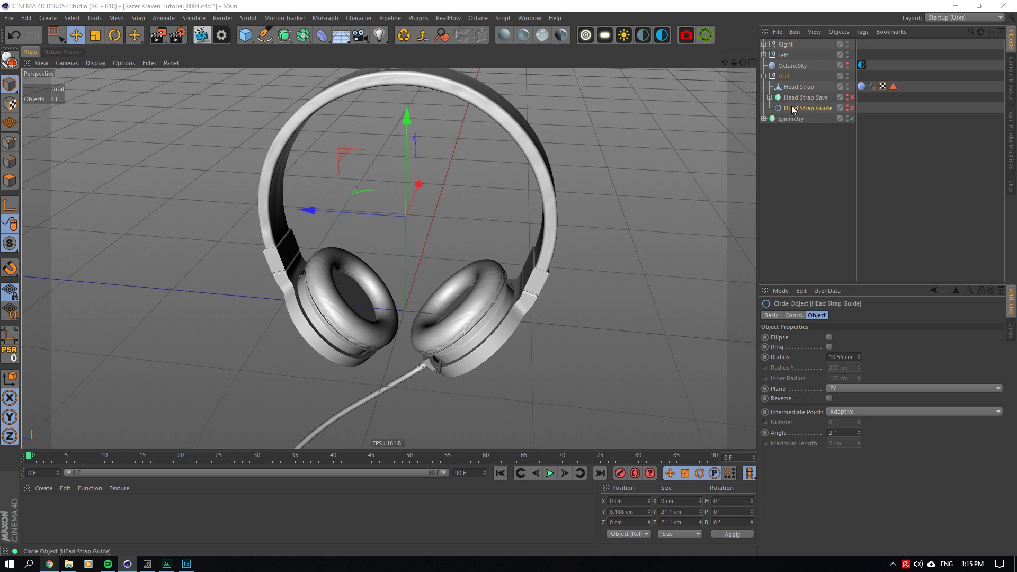
key(Return)
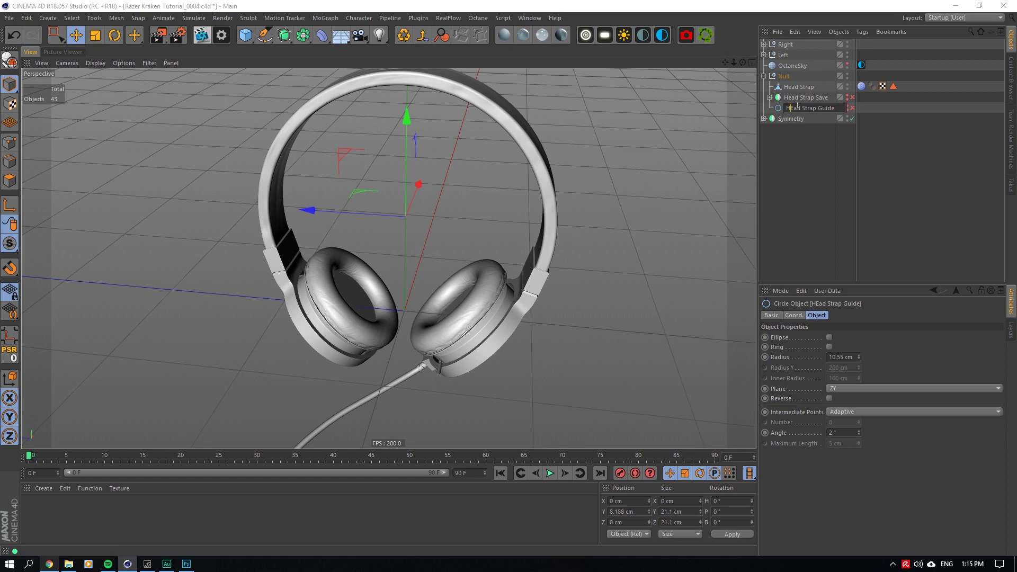
Rename the null holding the strap parts as Head Strap and collapse it.
double_click(786, 76)
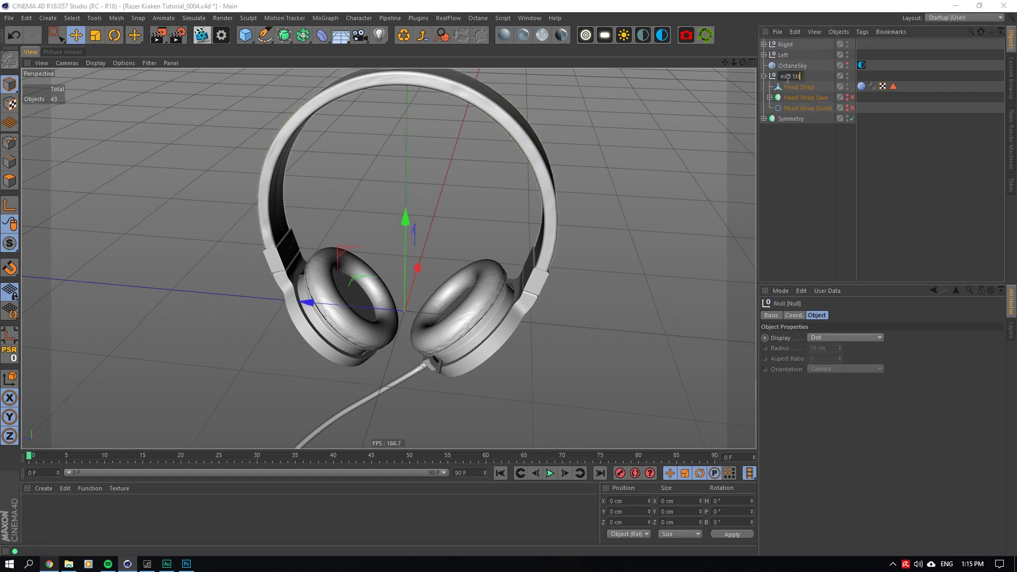
text(Head Strap)
key(Return)
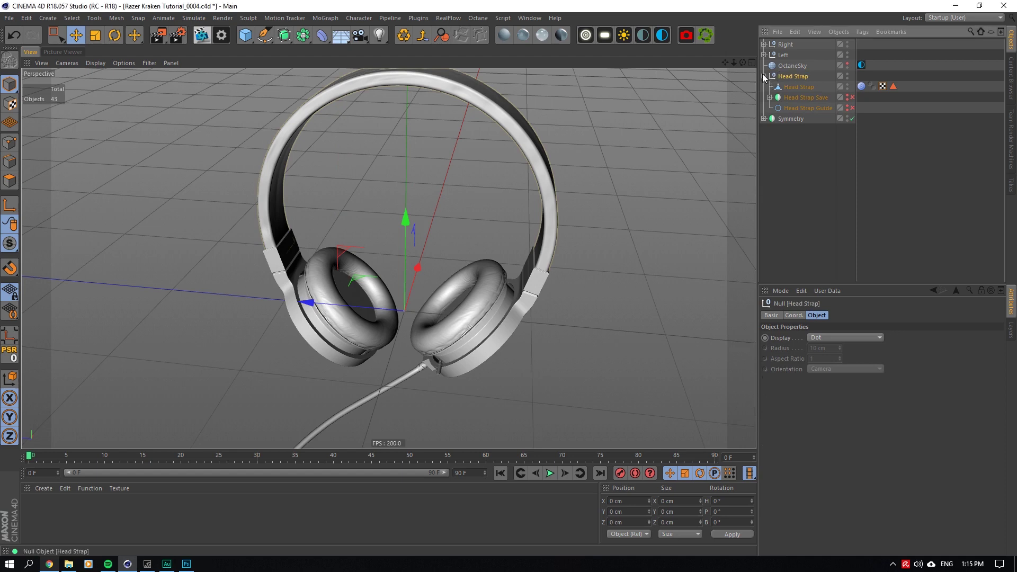
click(763, 75)
Move the Right and Left groups together below OctaneSky, directly above the Head Strap group.
click(785, 46)
ctrl+click(783, 52)
drag(783, 51, 780, 70)
click(870, 69)
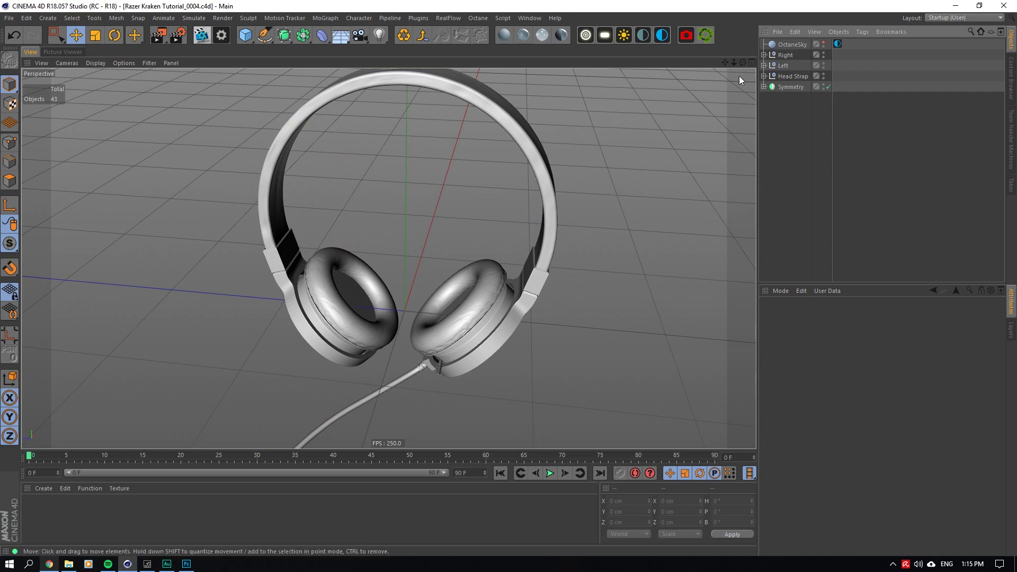
Change the viewport display so the mesh lines are drawn over the shaded headphones.
click(90, 65)
click(96, 78)
click(96, 64)
click(105, 89)
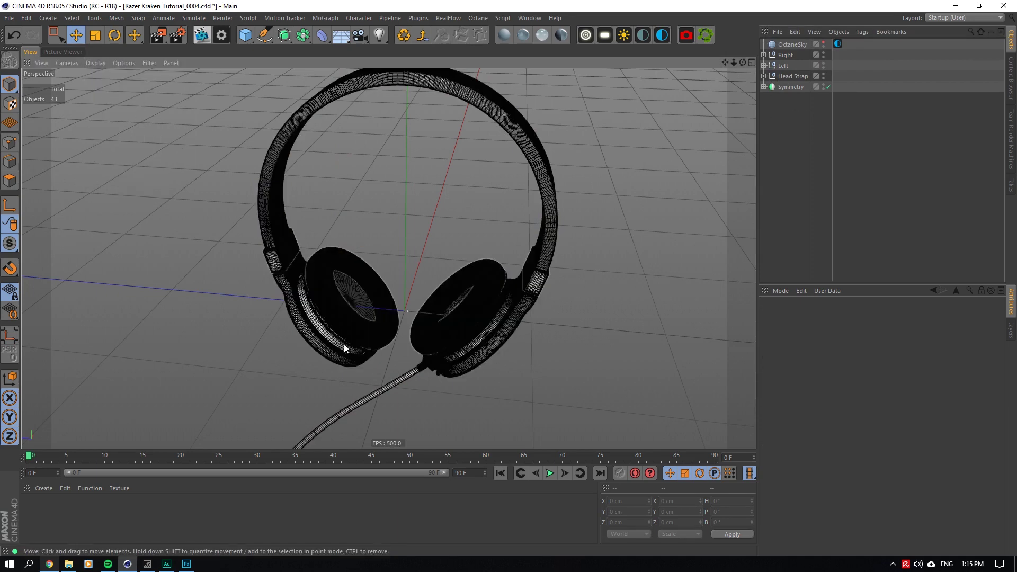
Examine the mesh density of the ear muffs, ear cups and strap connectors from several angles.
scroll(344, 348, up, 5)
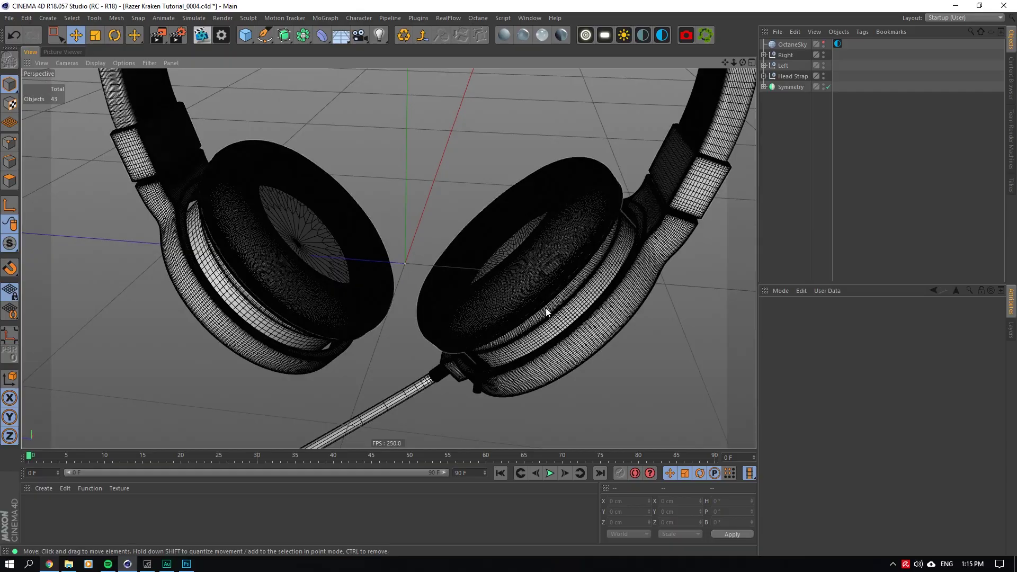
scroll(526, 309, up, 5)
click(534, 257)
mouse_move(729, 57)
mouse_down()
mouse_move(879, 62)
mouse_move(830, 121)
mouse_move(869, 88)
mouse_move(794, 37)
mouse_move(715, 72)
mouse_up()
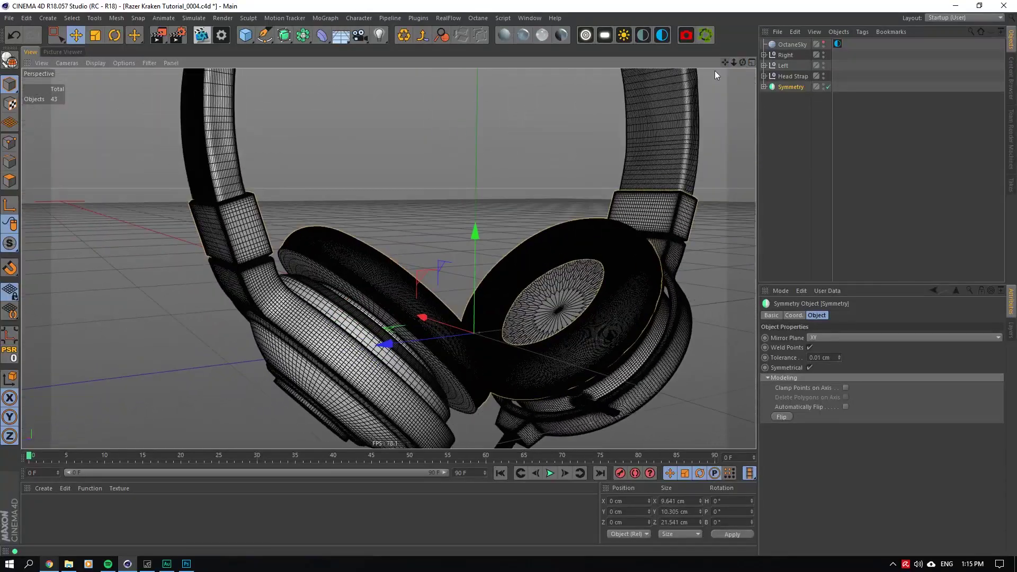
scroll(252, 199, up, 4)
scroll(558, 272, down, 4)
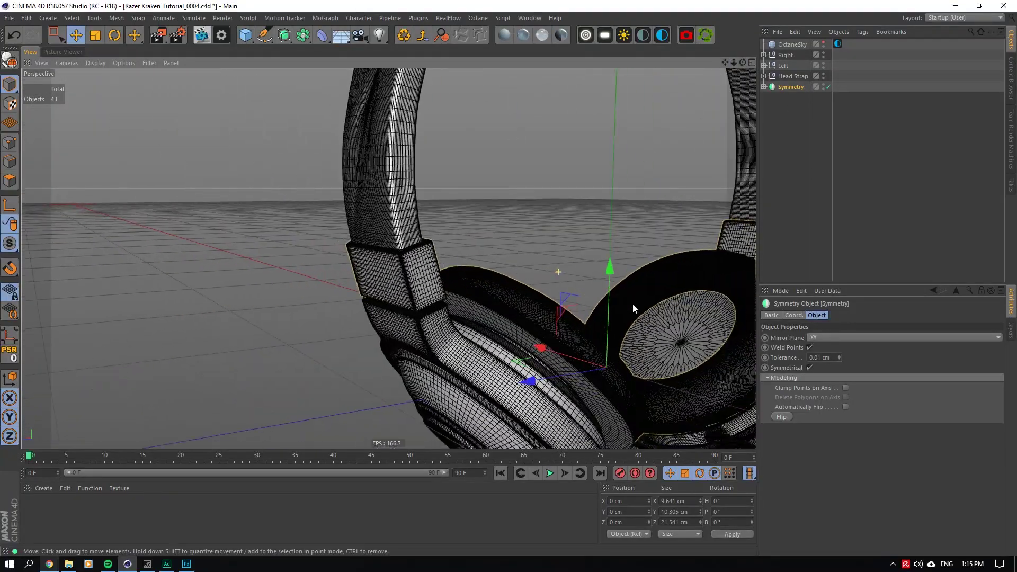
drag(724, 62, 579, 17)
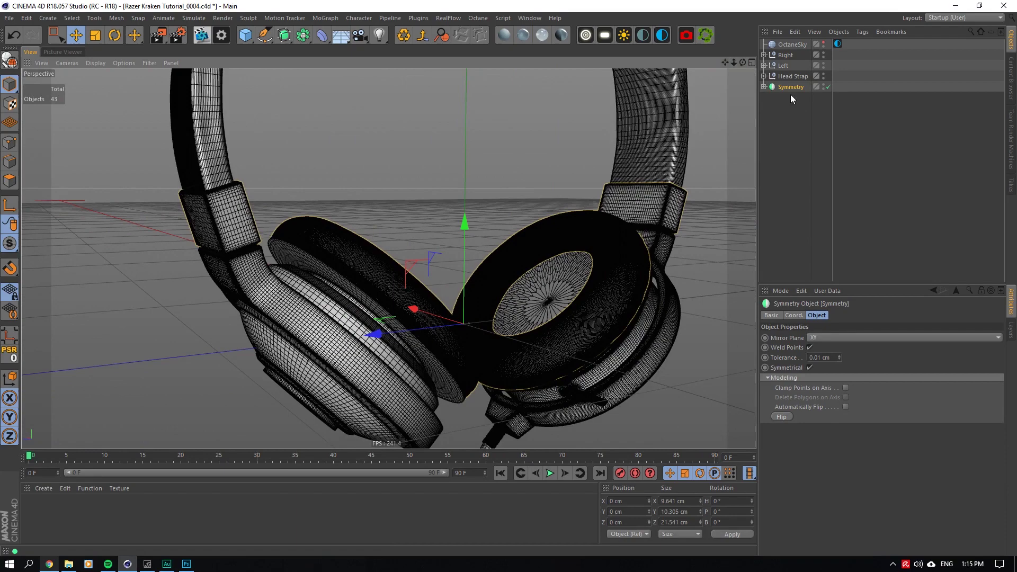
Expand the Symmetry hierarchy, select the Sculpt tag of Ear Muff Right.2, and save the project.
click(764, 87)
scroll(629, 286, up, 4)
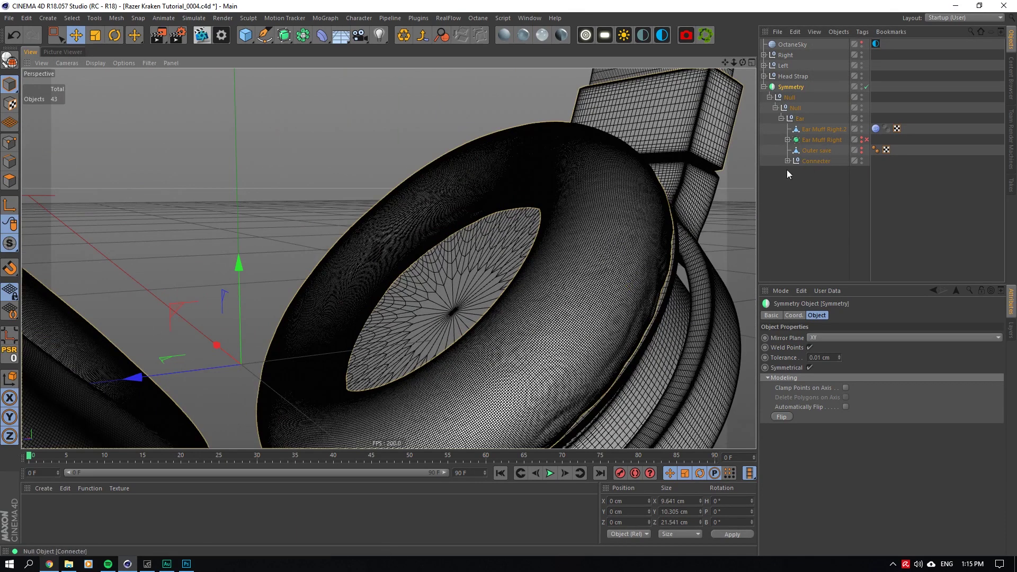
click(818, 130)
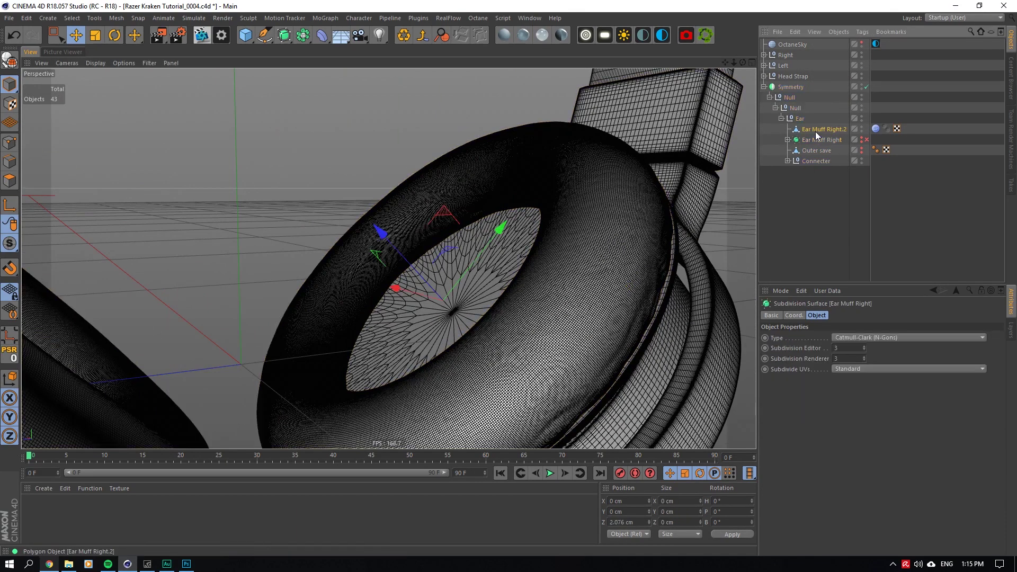
click(876, 128)
key(ctrl+s)
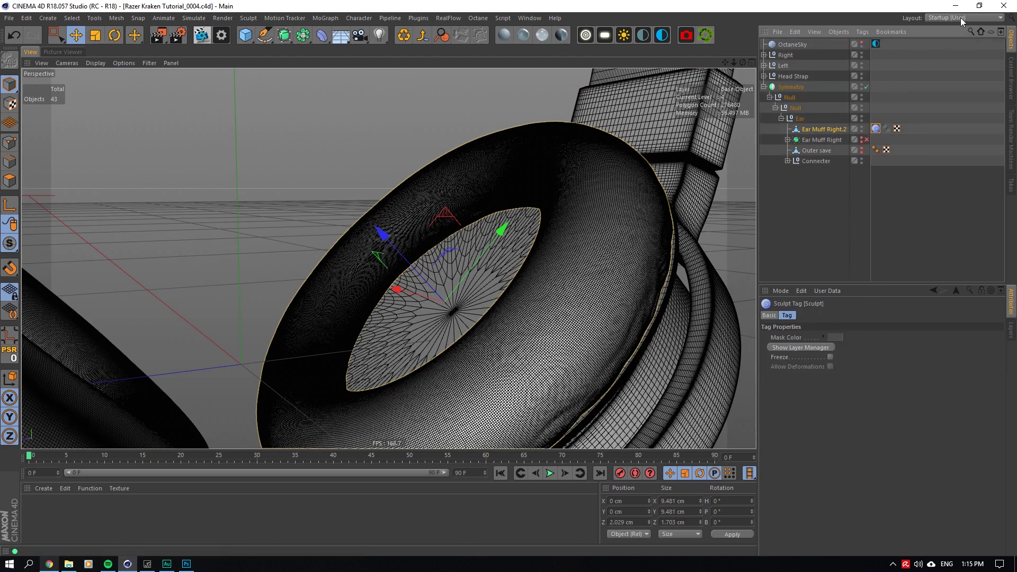
Decrease Ear Muff Right.2 to sculpt level 3 in the Sculpt layout, and return to the Startup (User) layout.
click(961, 17)
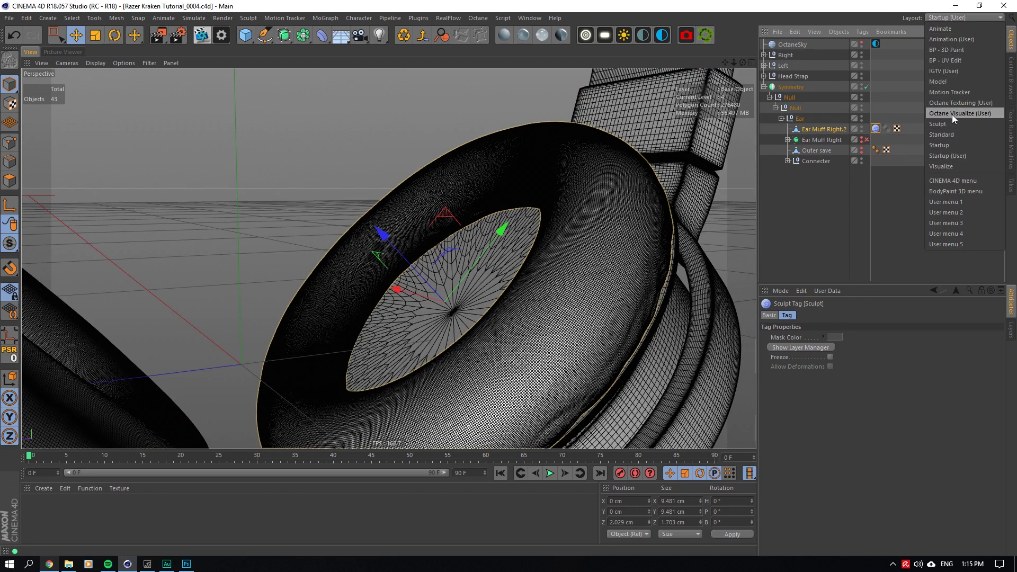
click(939, 125)
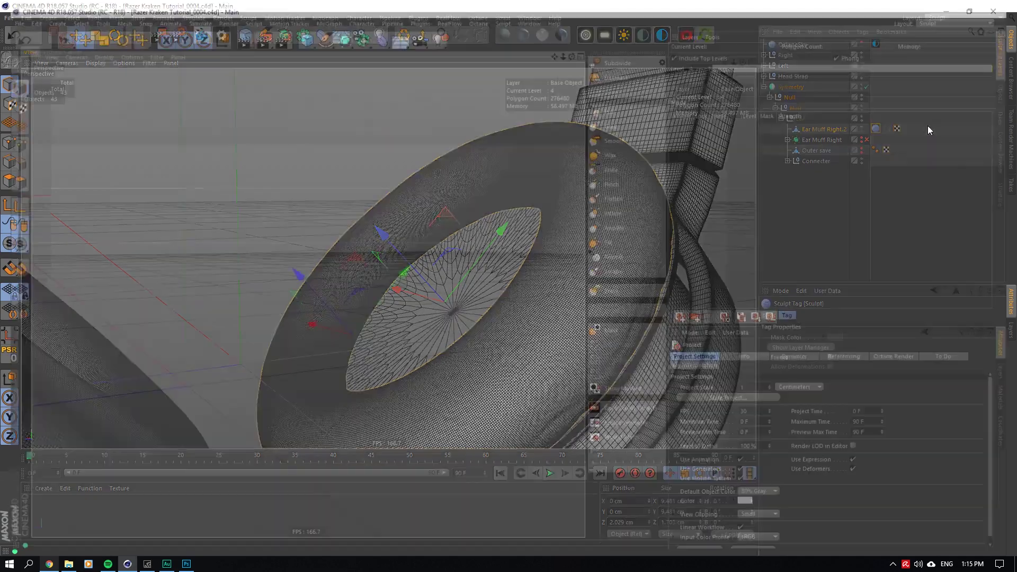
click(638, 73)
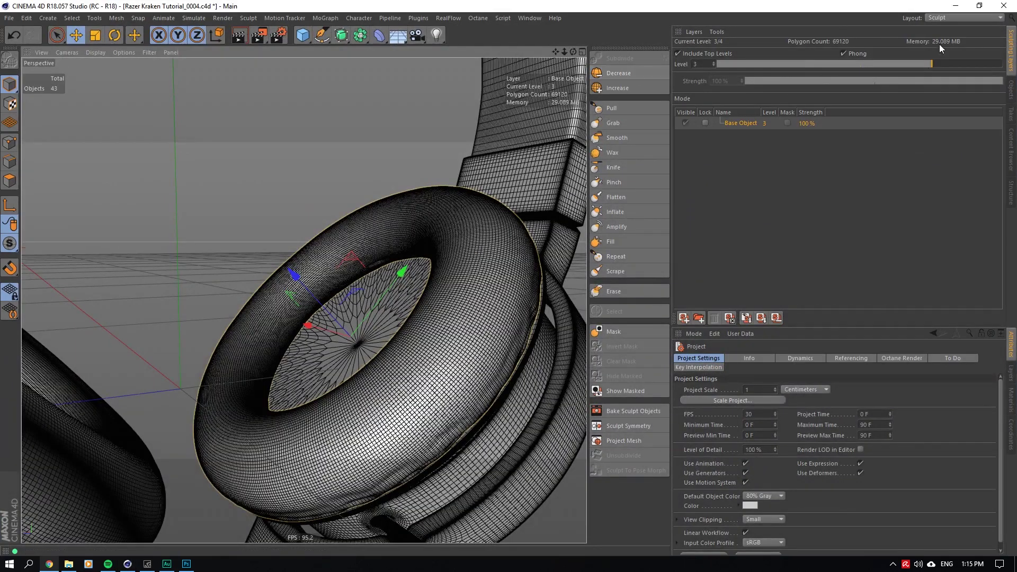
click(952, 18)
click(962, 155)
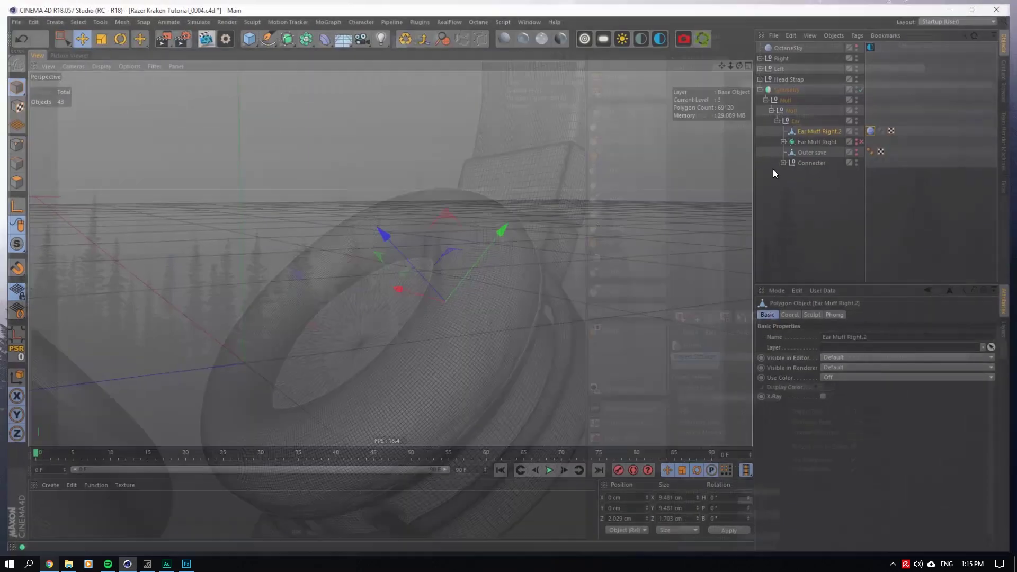
Set the editor and renderer subdivisions of Inner Right and Outer Right in the Right group to 2.
alt+drag(625, 164, 503, 175)
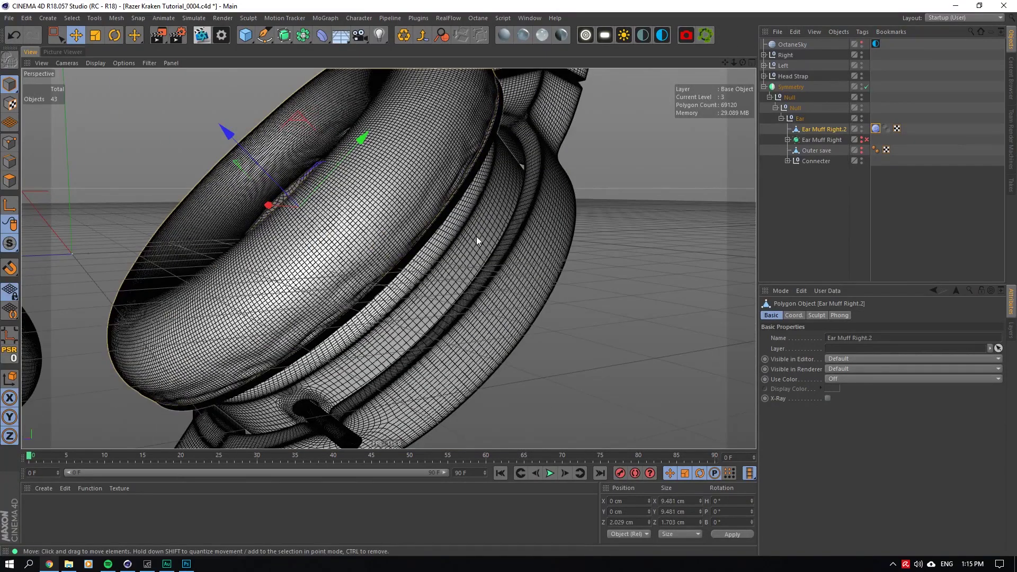
click(475, 237)
click(764, 86)
click(764, 54)
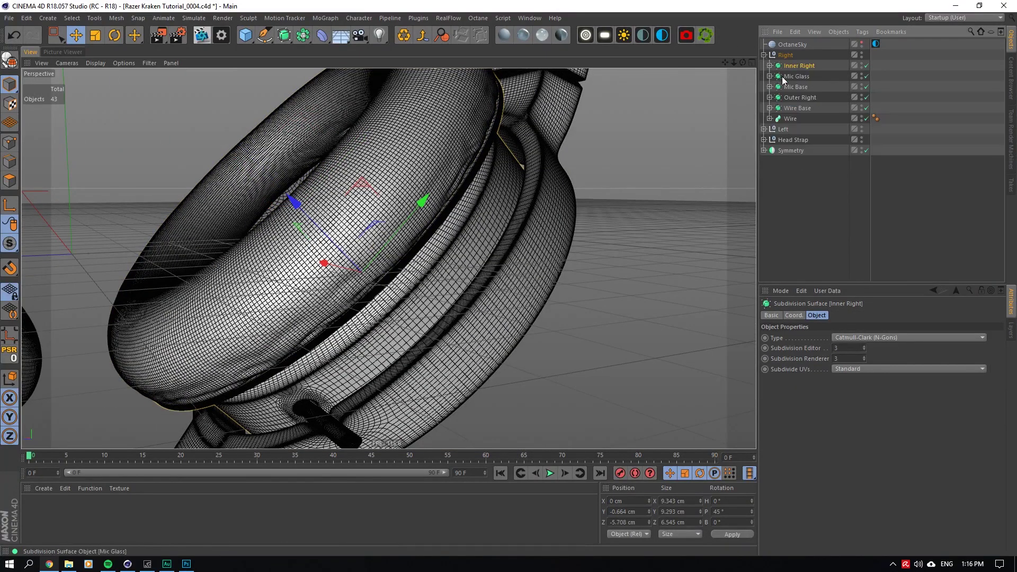
key(Return)
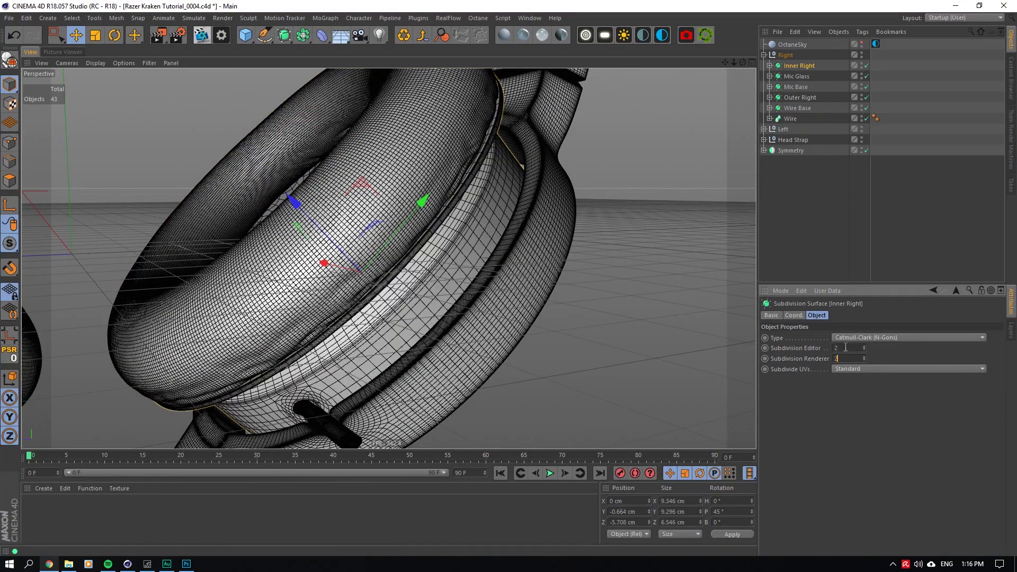
click(506, 278)
click(845, 358)
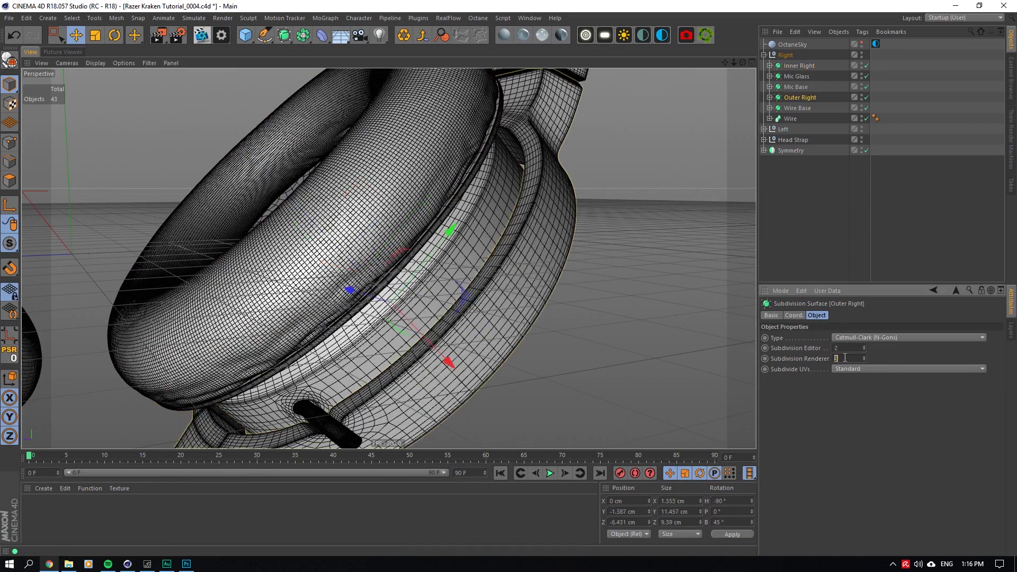
Set the editor and renderer subdivisions of Wire Base, the connector at the cable's upper end, to 2.
alt+drag(352, 402, 366, 361)
scroll(367, 360, up, 5)
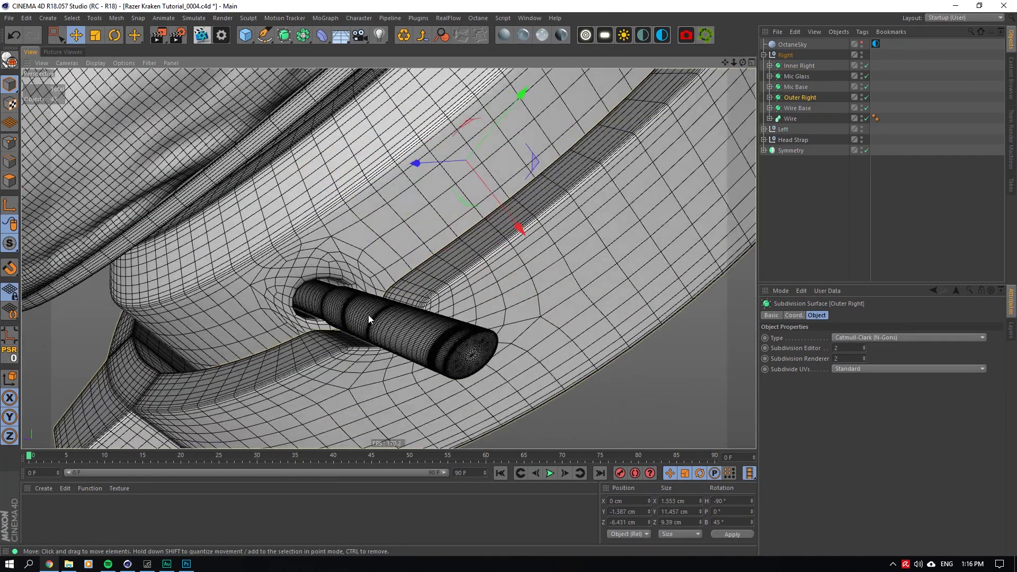
click(370, 320)
scroll(260, 406, down, 8)
click(284, 412)
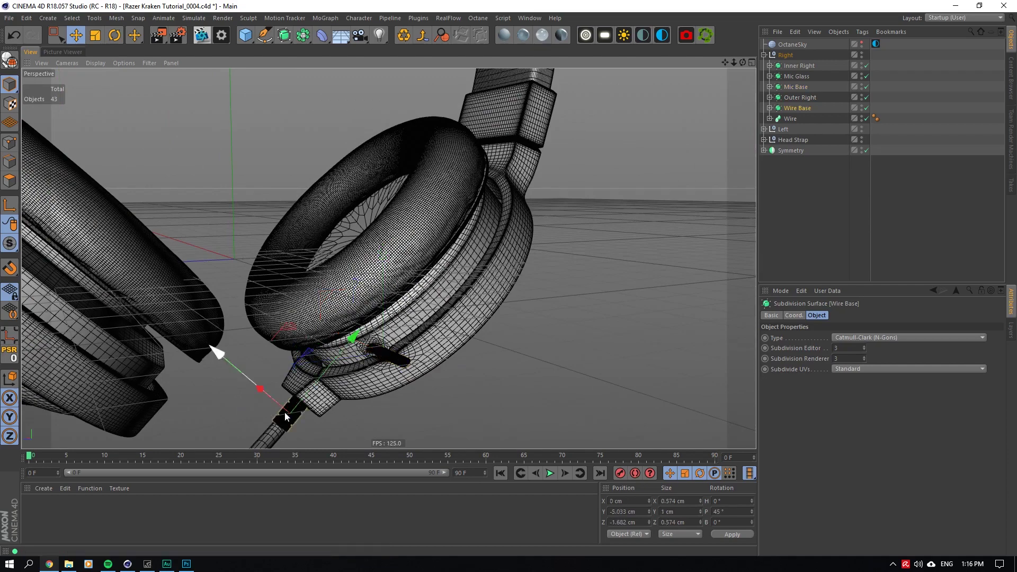
double_click(847, 348)
text(2)
double_click(846, 358)
text(2)
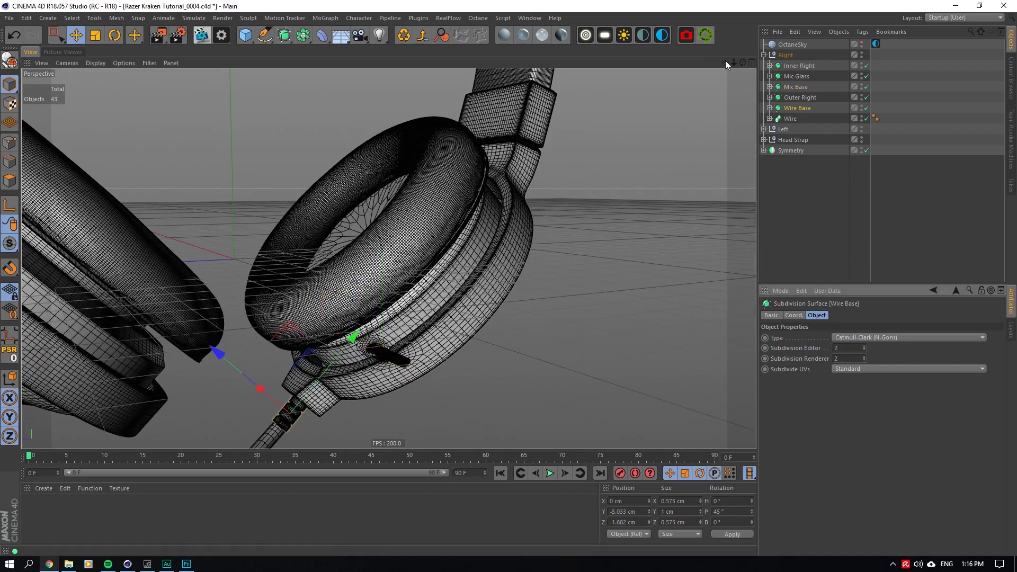
Expand the Symmetry hierarchy and examine the Outer save, Ear Muff Right and Ear Muff Right.2 objects inside Ear.
drag(724, 62, 716, 177)
click(506, 218)
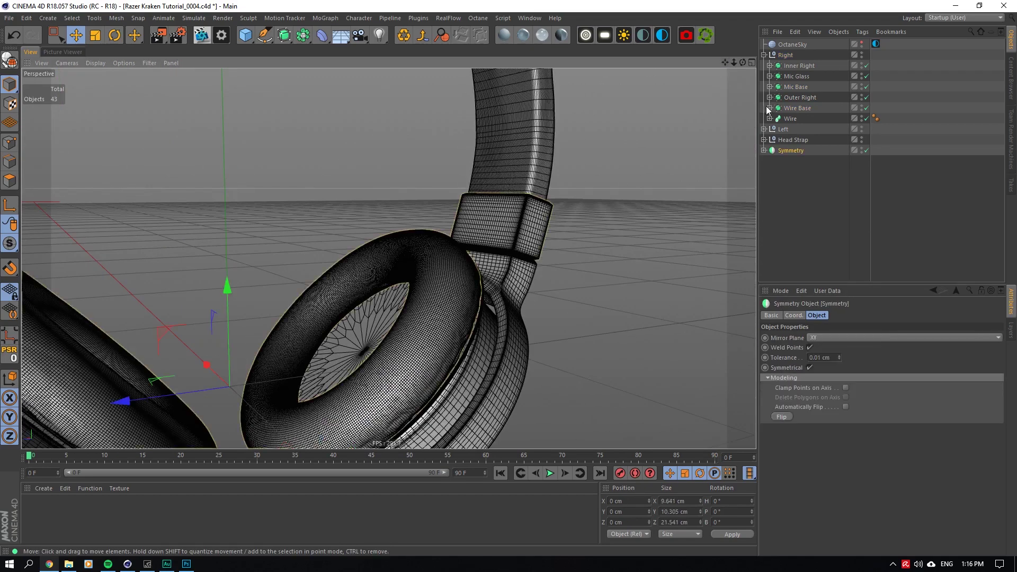
click(763, 150)
click(812, 204)
click(815, 213)
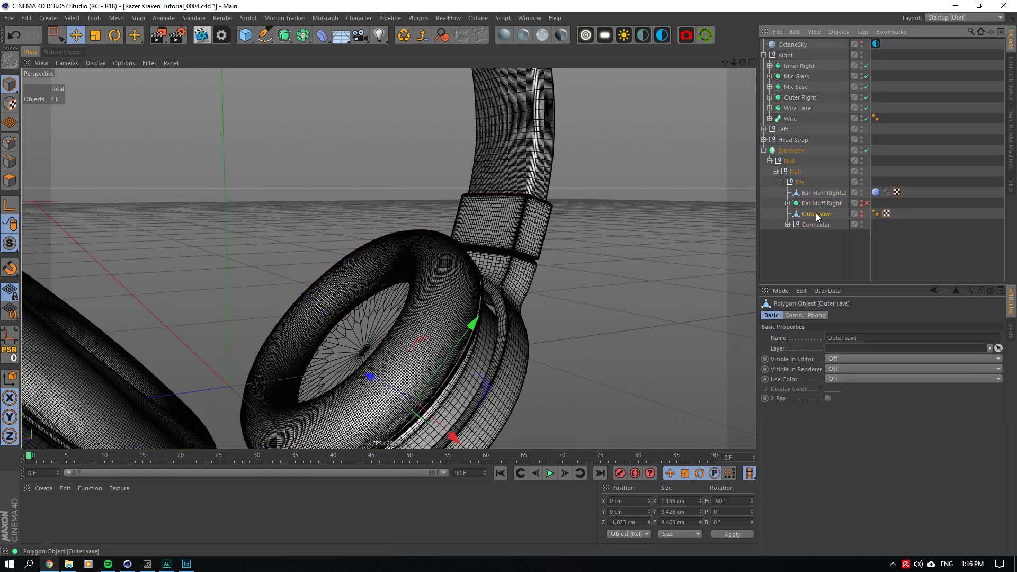
click(818, 205)
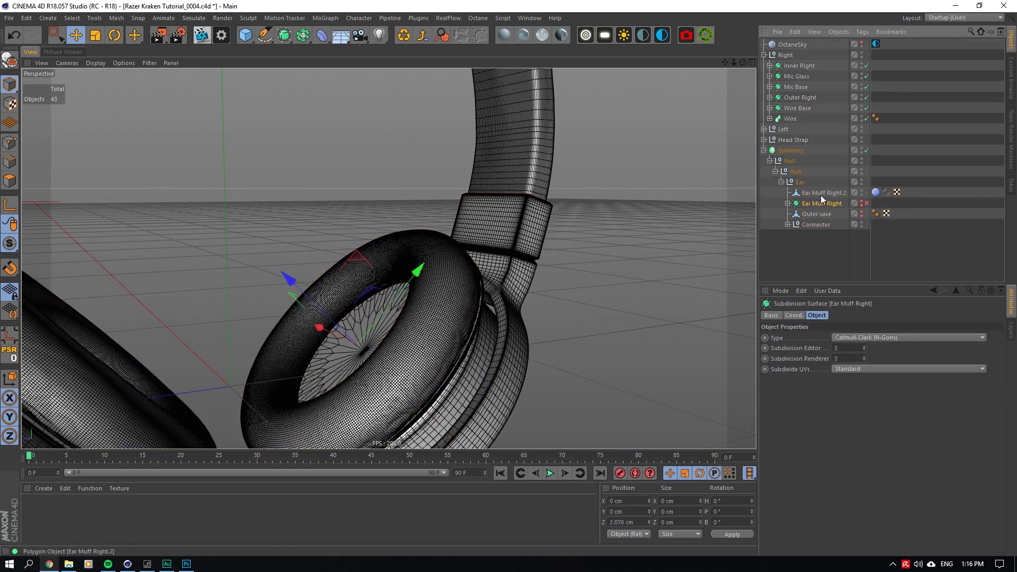
ctrl+click(822, 194)
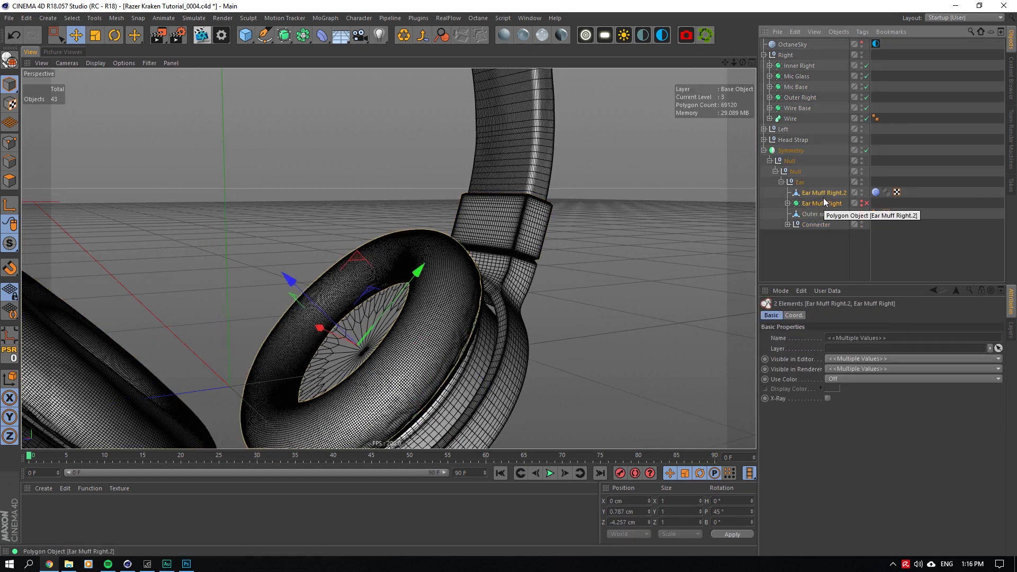
click(832, 214)
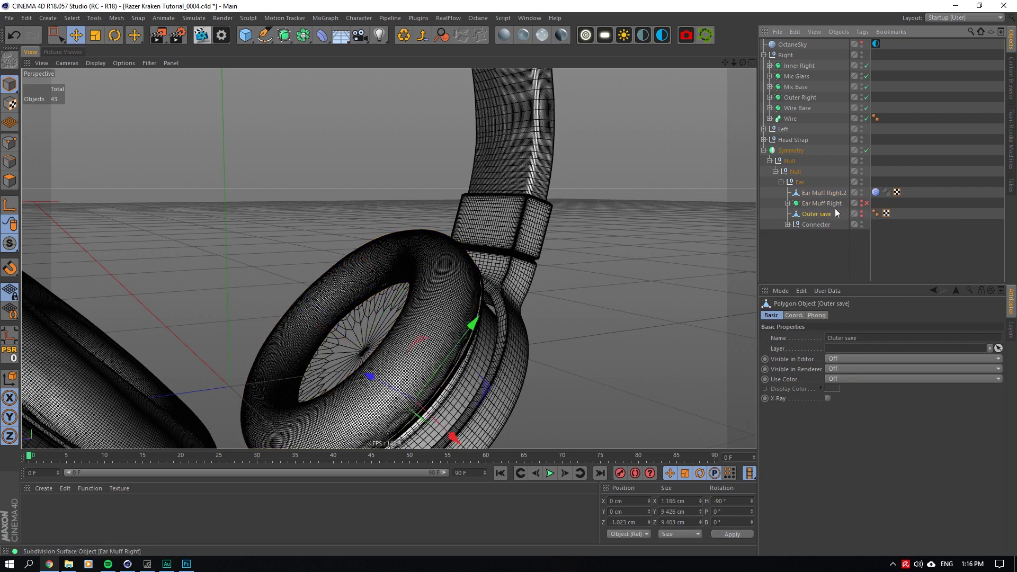
Set the editor and renderer subdivisions of the Connecter subdivision surface inside the Connecter group to 2.
click(816, 225)
click(787, 224)
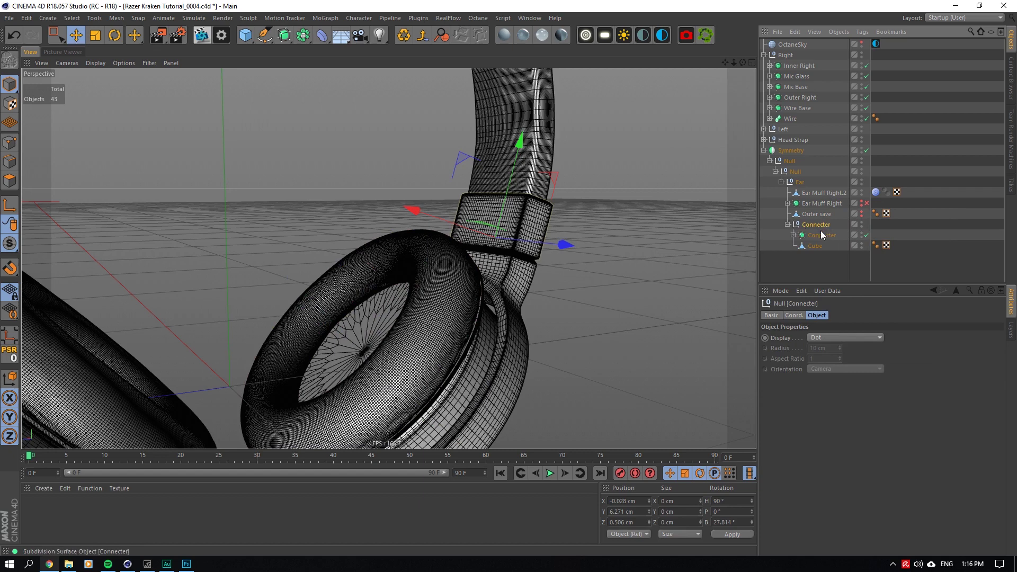
click(821, 235)
click(844, 358)
scroll(844, 356, down, 1)
click(849, 347)
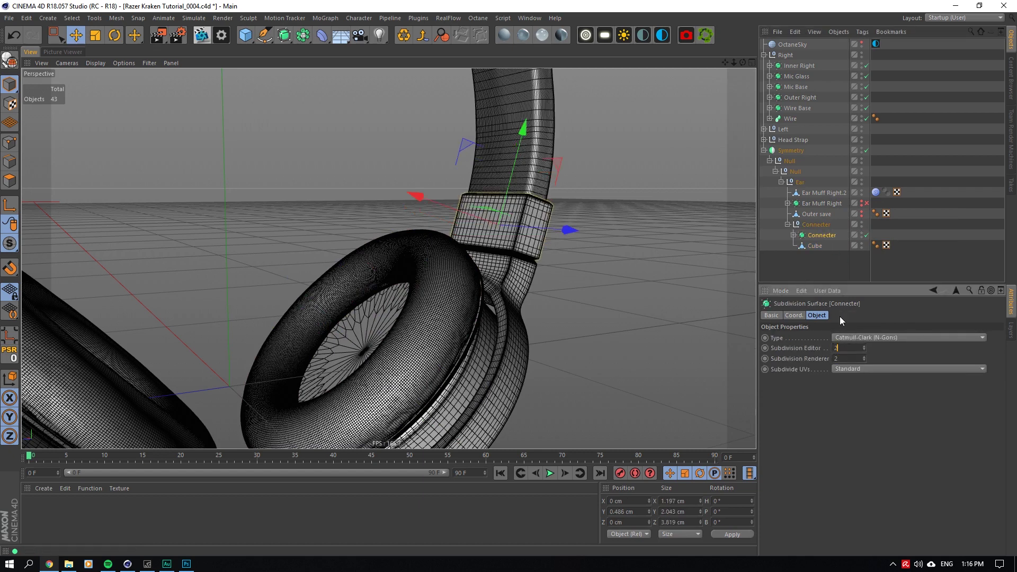
Collapse the Connecter, Ear and Null groups and the whole Symmetry hierarchy in the object list.
click(787, 224)
click(781, 181)
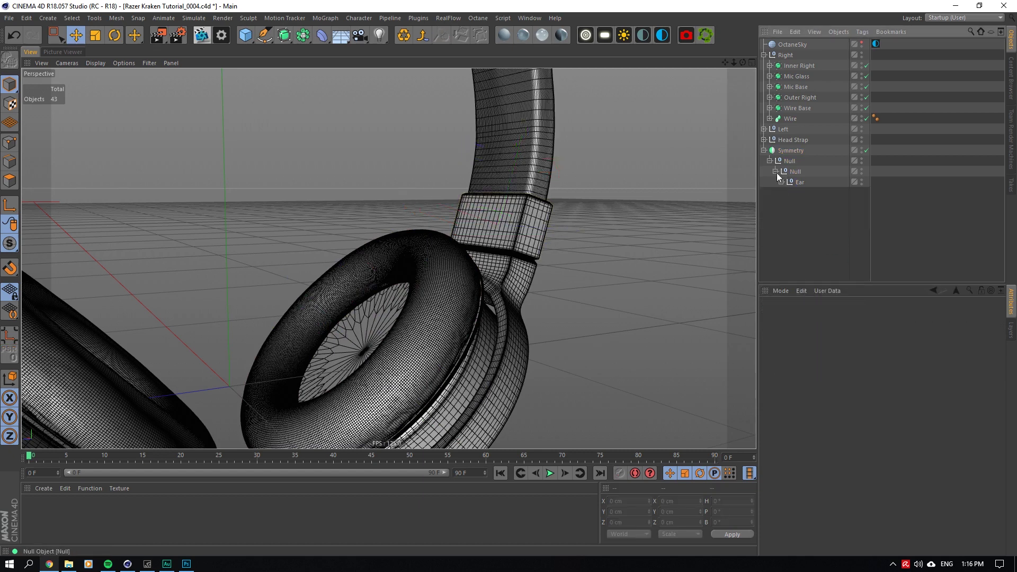
click(775, 171)
click(770, 161)
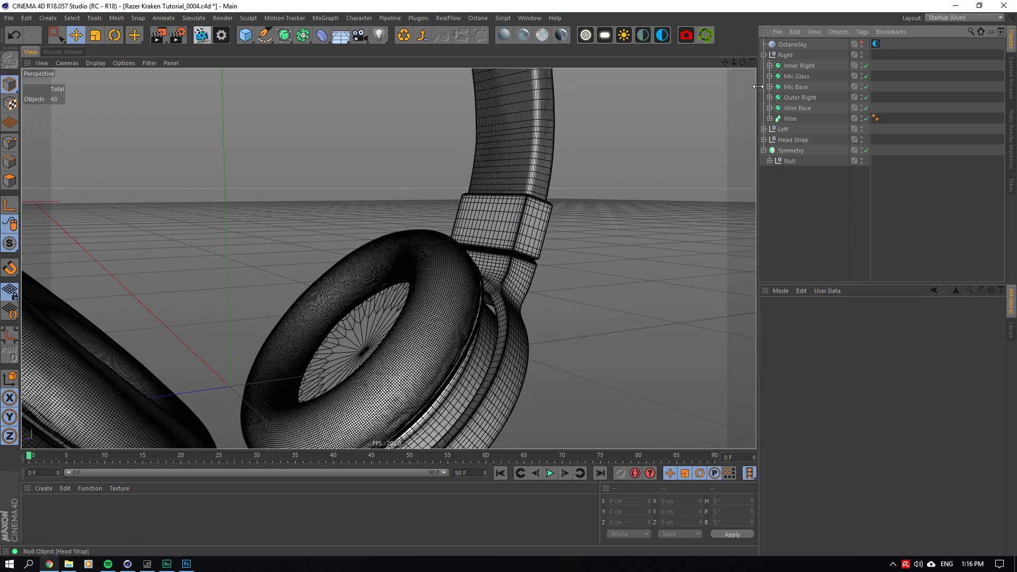
click(763, 150)
Collapse the Right group in the object hierarchy and save the project.
drag(733, 63, 799, 137)
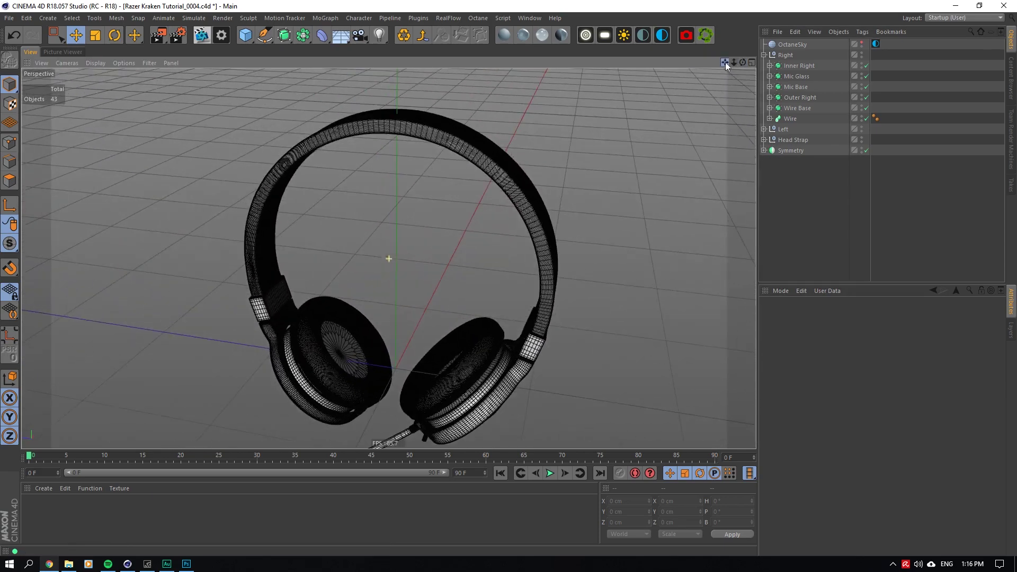
scroll(359, 353, up, 5)
scroll(294, 363, down, 4)
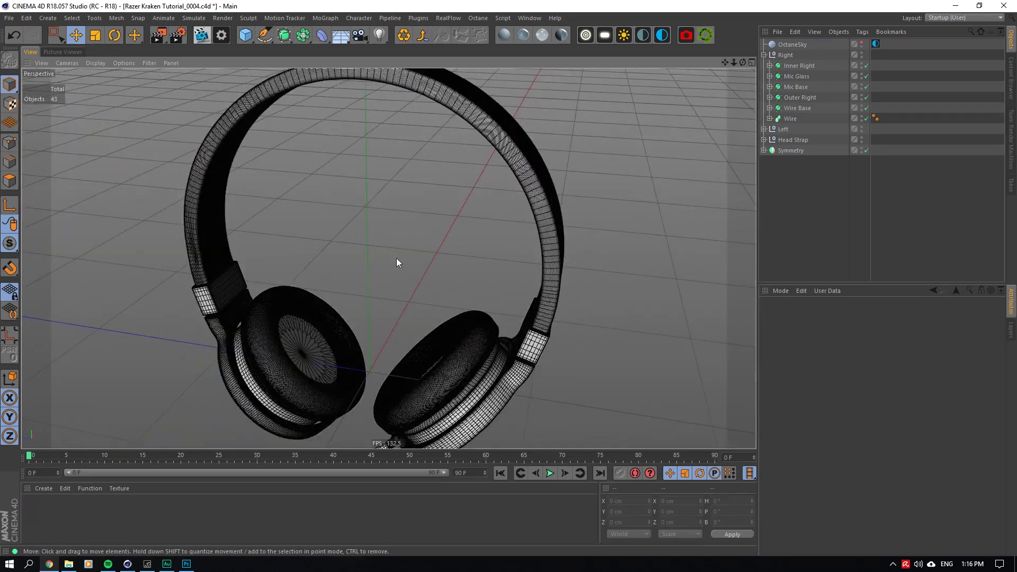
drag(742, 63, 743, 62)
click(787, 55)
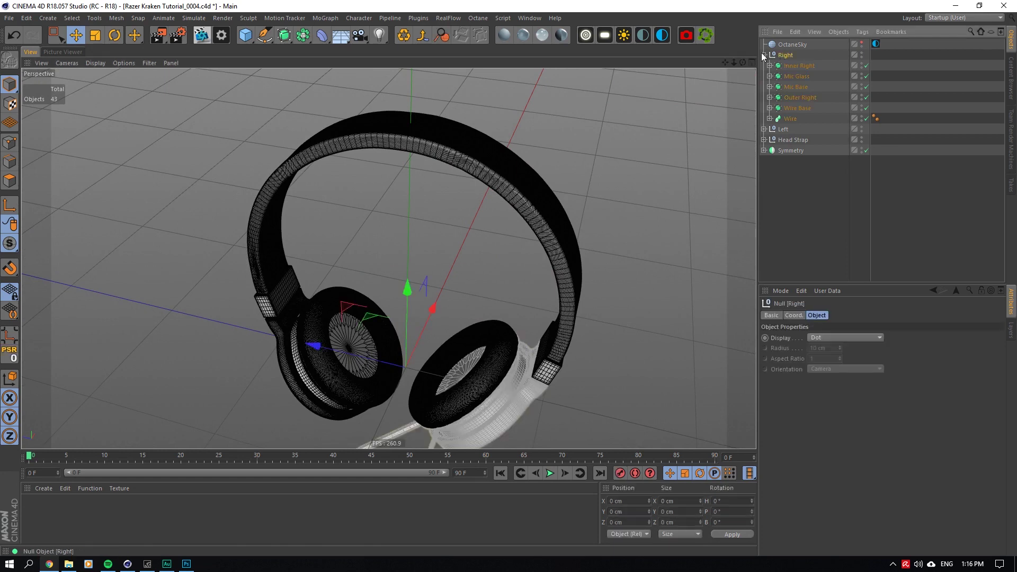
click(764, 55)
key(ctrl+s)
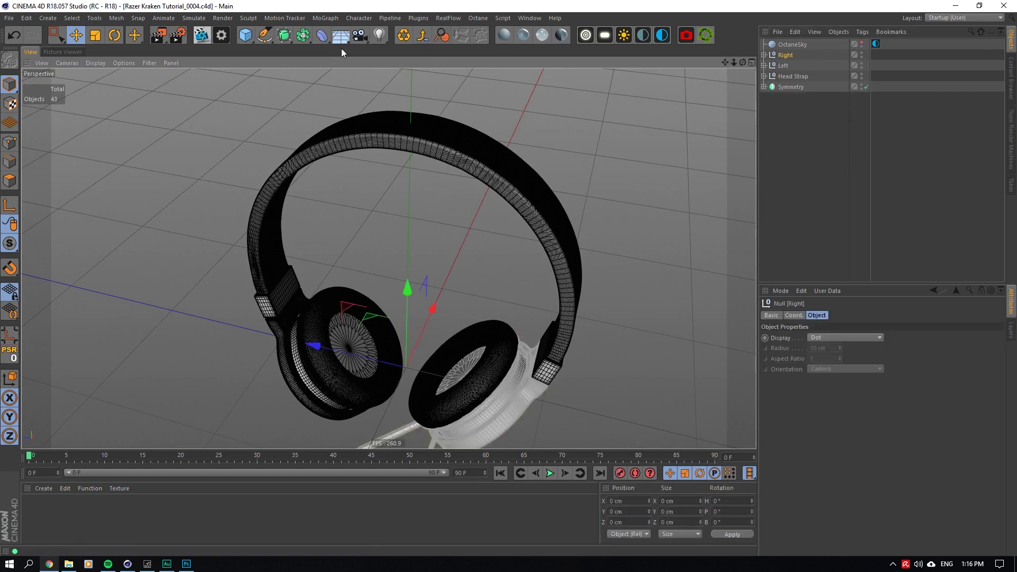
Render the headphones in the Octane Live Viewer, inspect them from several angles, and close the viewer.
click(204, 37)
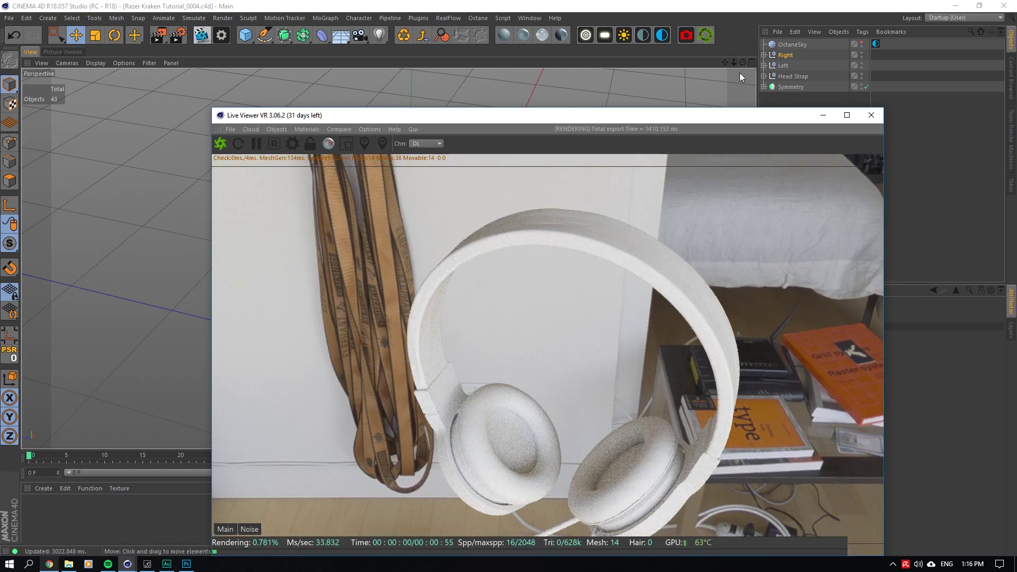
mouse_move(742, 63)
mouse_down()
mouse_move(688, 63)
mouse_move(721, 46)
mouse_move(744, 61)
mouse_up()
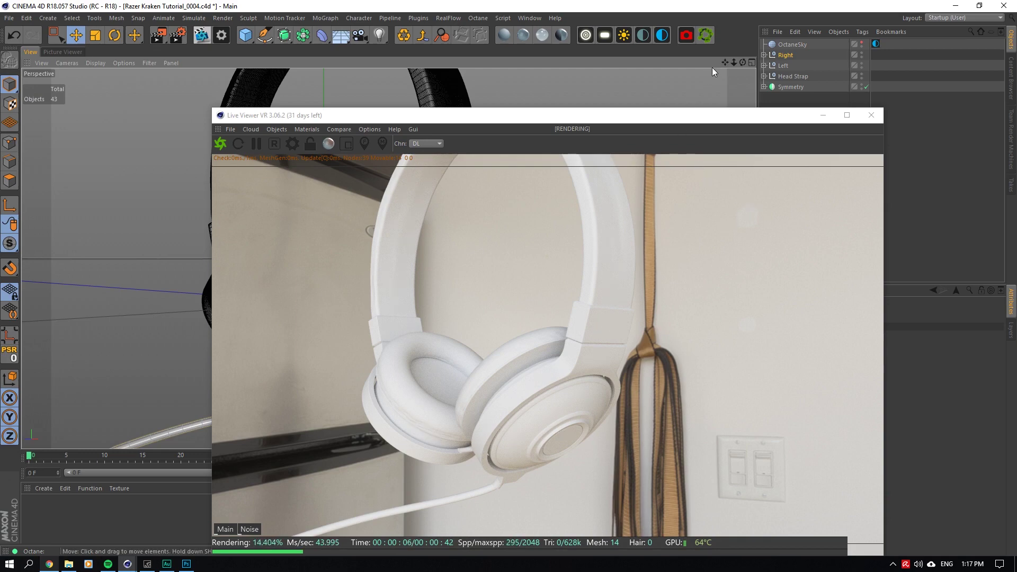
mouse_move(742, 63)
mouse_down()
mouse_move(724, 64)
mouse_move(741, 62)
mouse_up()
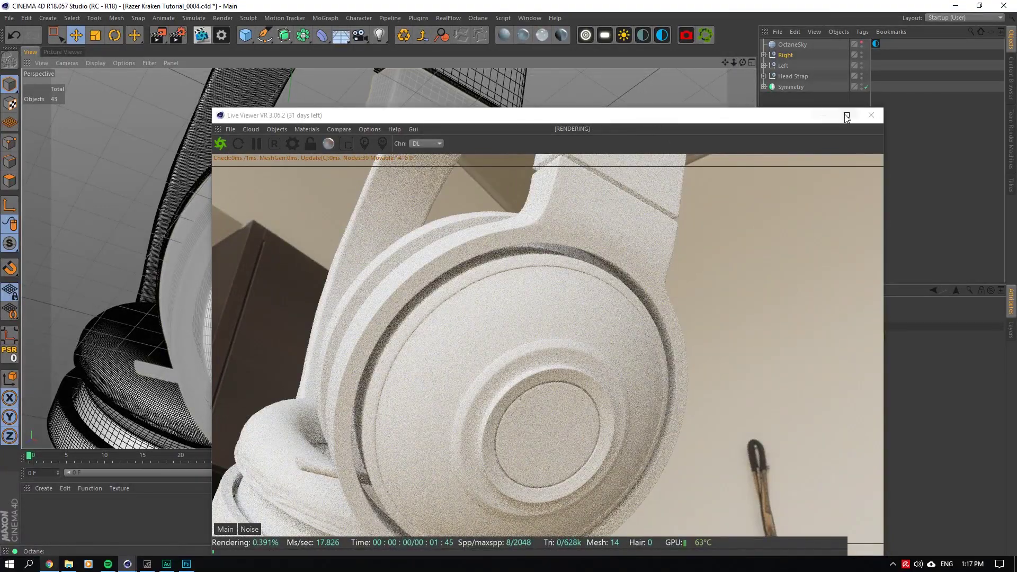
click(870, 115)
Switch to Photoshop and create a new 500 x 500 pixel document with a white background, fitted to the window.
click(186, 563)
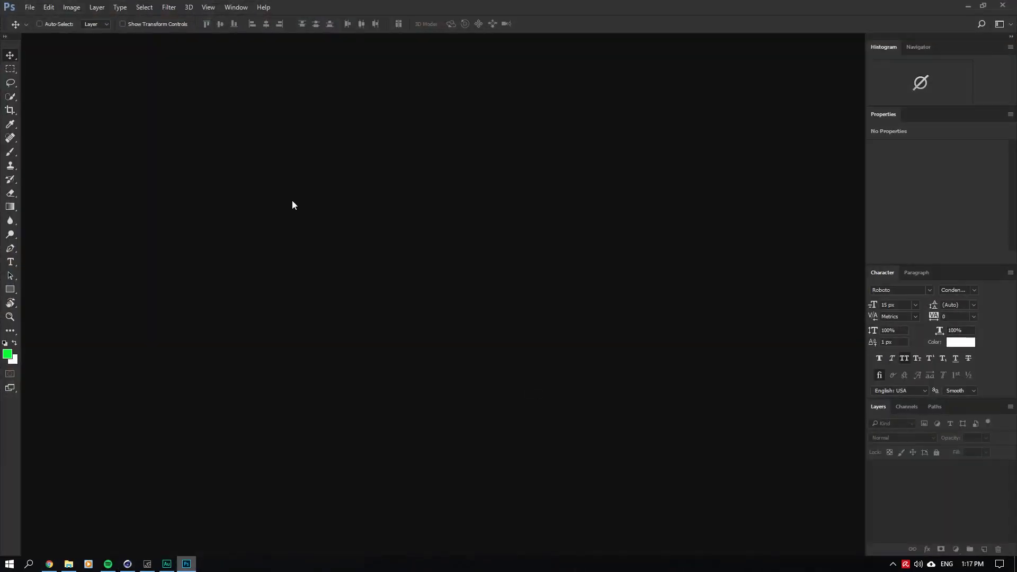
click(30, 7)
click(38, 19)
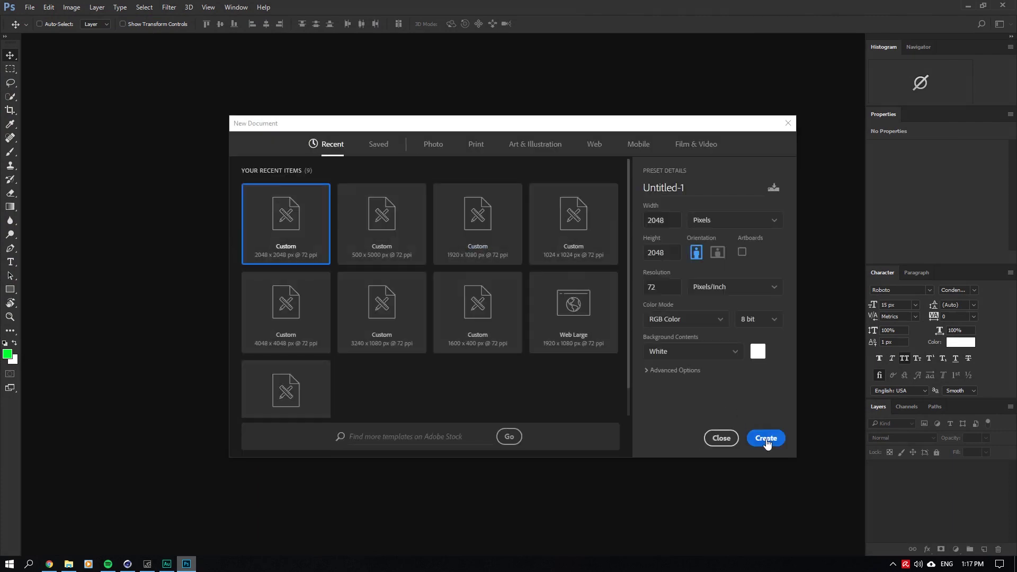
click(669, 217)
text(500)
key(Tab)
text(500)
click(763, 437)
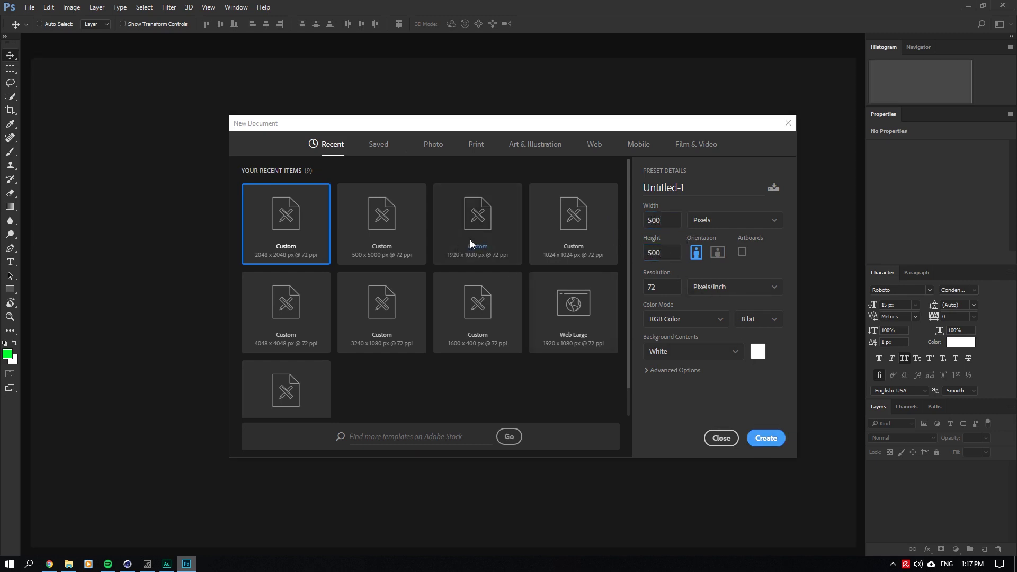
key(ctrl+0)
Draw a red hexagon about 305 x 265 px with the Polygon tool and move it to the centre of the canvas.
click(11, 289)
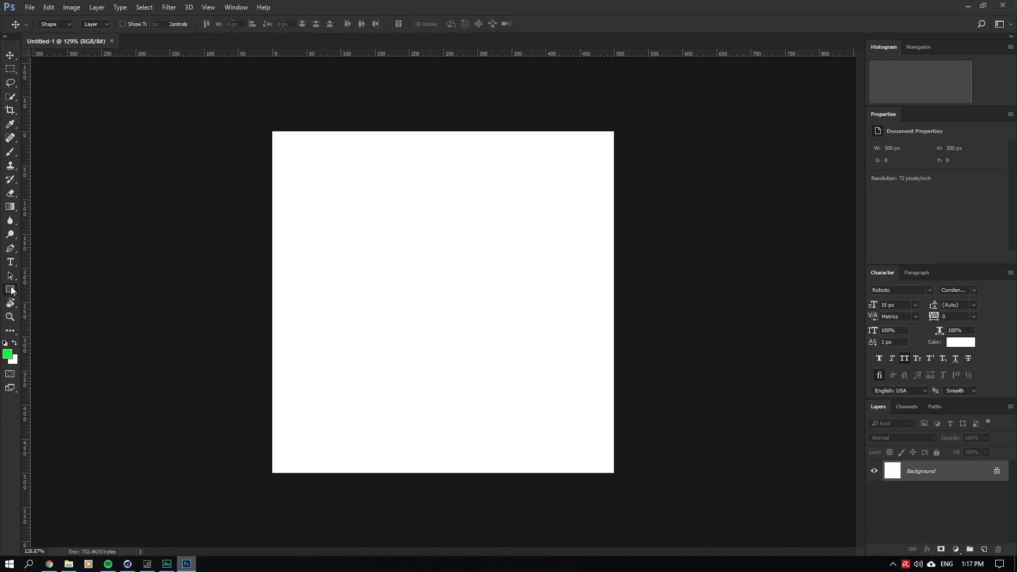
right_click(10, 290)
click(59, 319)
drag(373, 417, 475, 398)
click(10, 67)
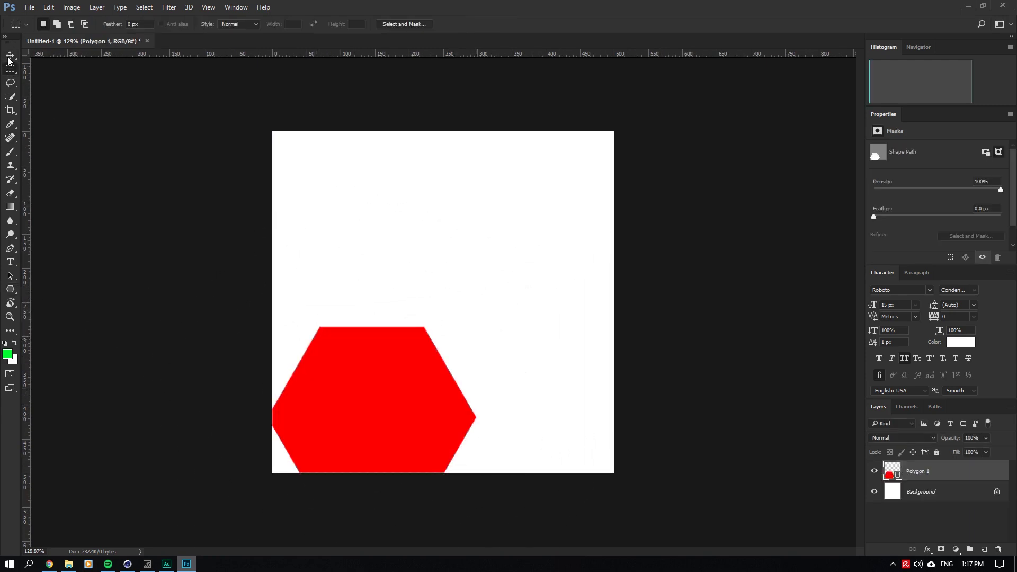
click(9, 57)
drag(387, 333, 455, 213)
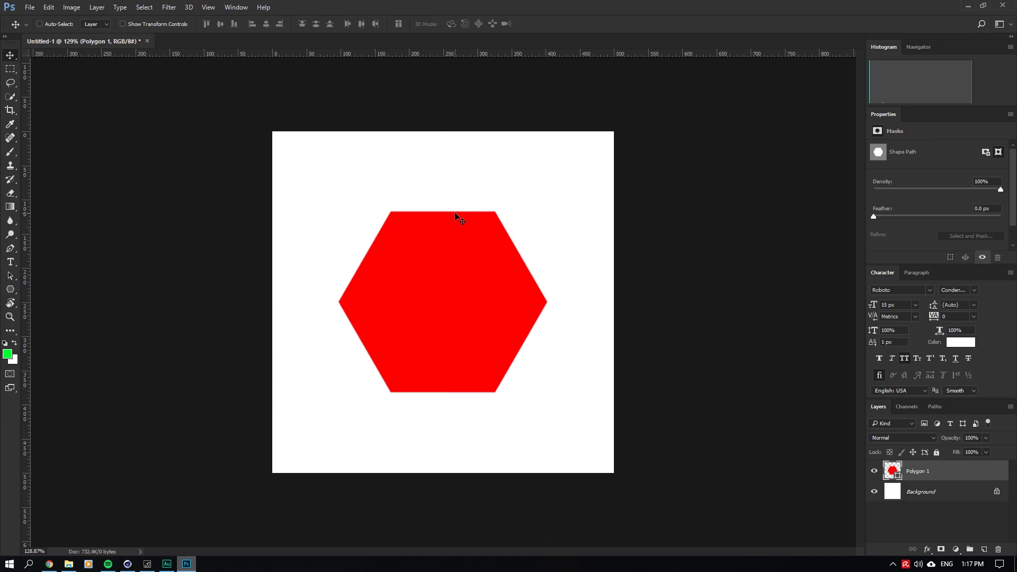
Duplicate the hexagon twice, placing one copy over the canvas's lower-right edge and the other directly below the original.
key(ctrl+j)
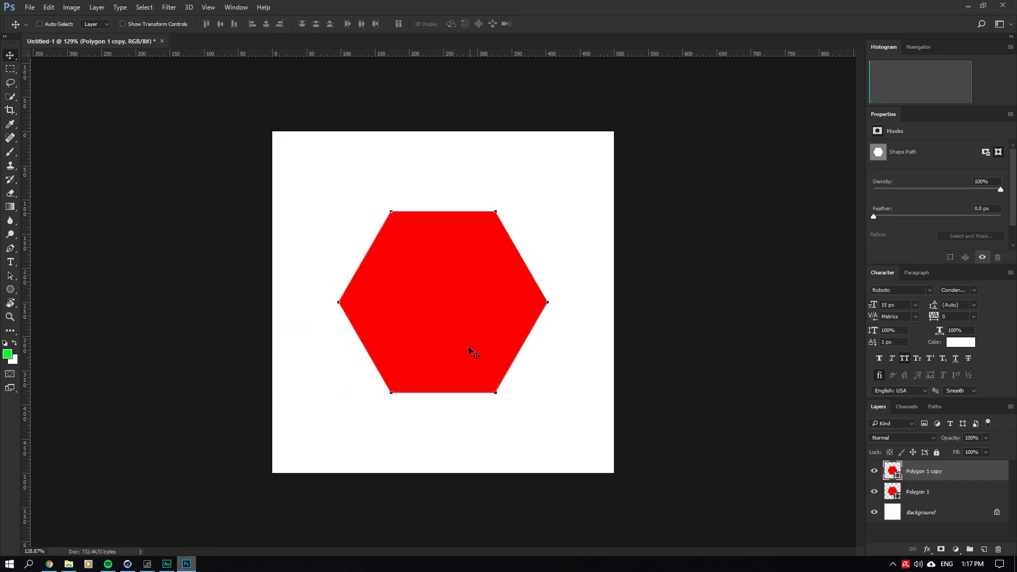
drag(510, 316, 664, 408)
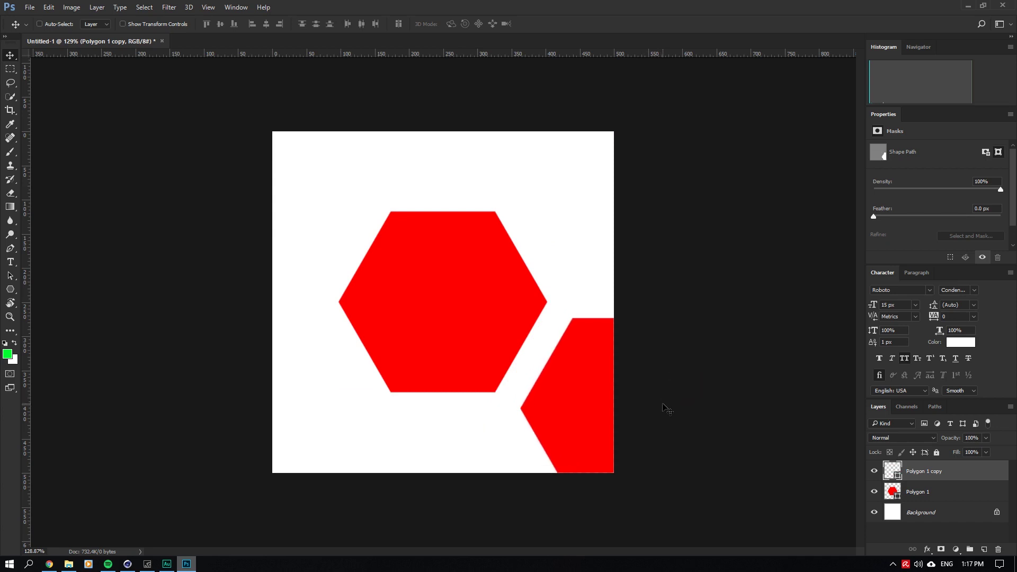
click(911, 497)
key(ctrl+j)
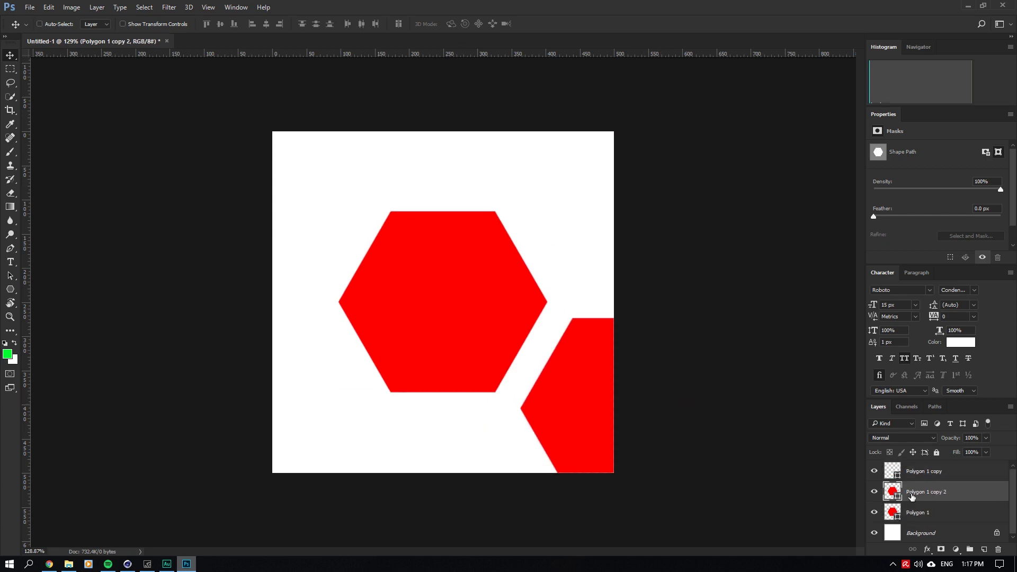
drag(447, 283, 448, 499)
Draw a narrow red rectangle about 20 px wide in the gap between the central and lower hexagons.
click(10, 289)
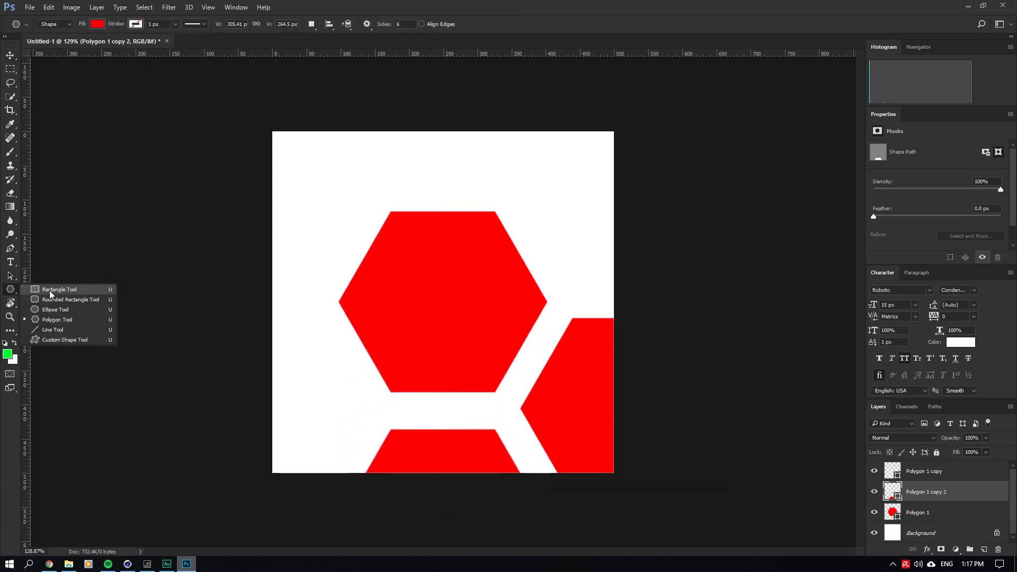
click(50, 291)
key(ctrl+0)
alt+scroll(466, 452, up, 5)
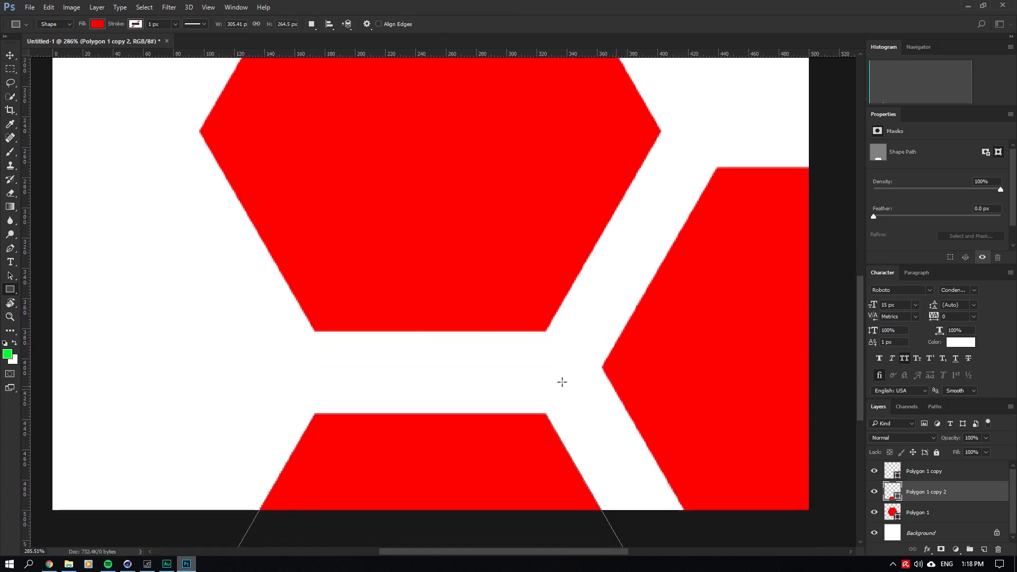
mouse_move(432, 422)
mouse_down()
mouse_move(472, 355)
mouse_move(448, 328)
mouse_up()
Stretch the rectangle downward to a height of 70 px so it reaches into the lower hexagon.
key(ctrl+t)
drag(447, 390, 442, 428)
alt+scroll(441, 428, down, 5)
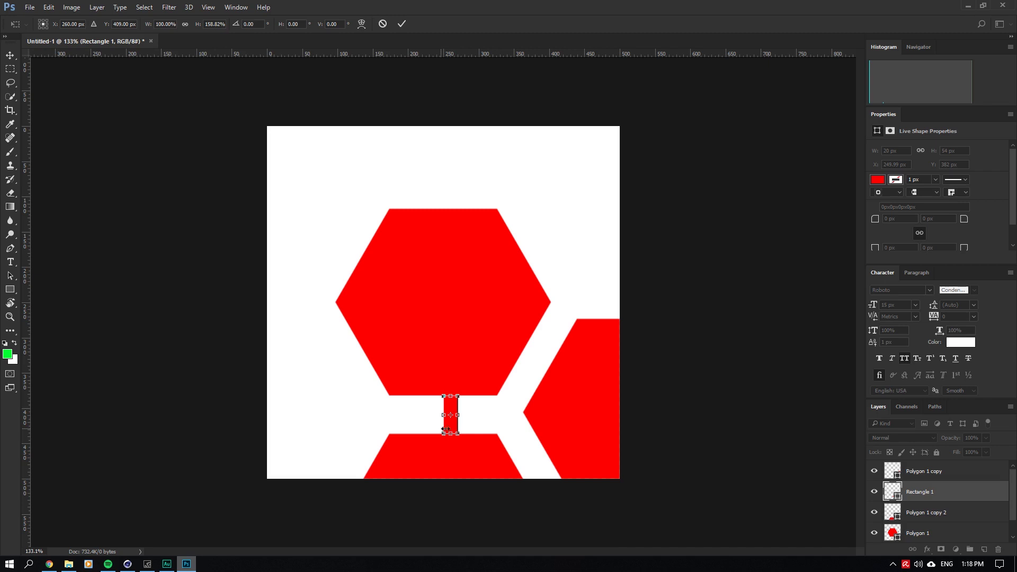
drag(451, 438, 451, 445)
key(Return)
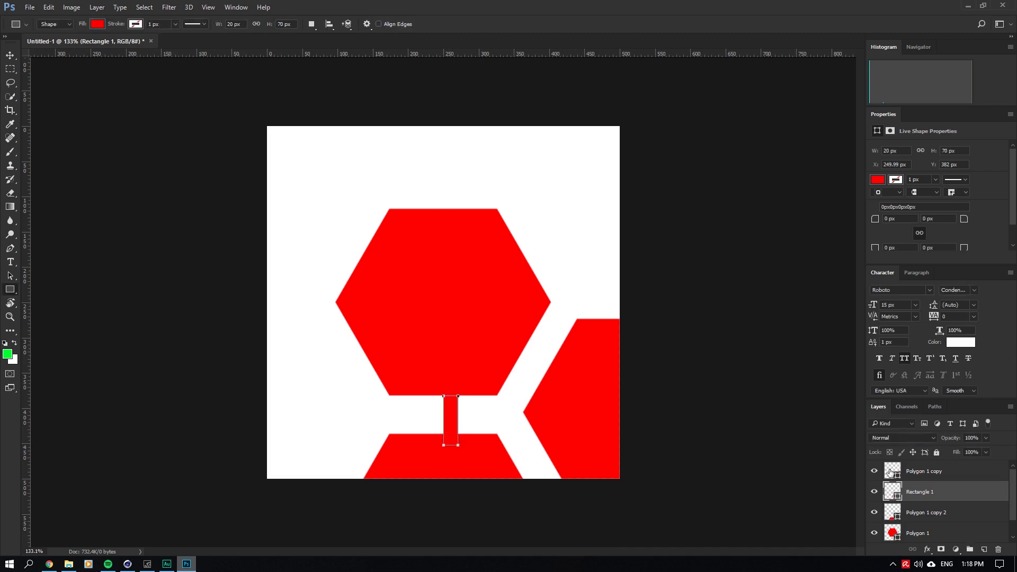
Toggle the visibility of the Polygon 1 copy, Rectangle 1 and Polygon 1 copy 2 layers to identify each shape.
click(873, 479)
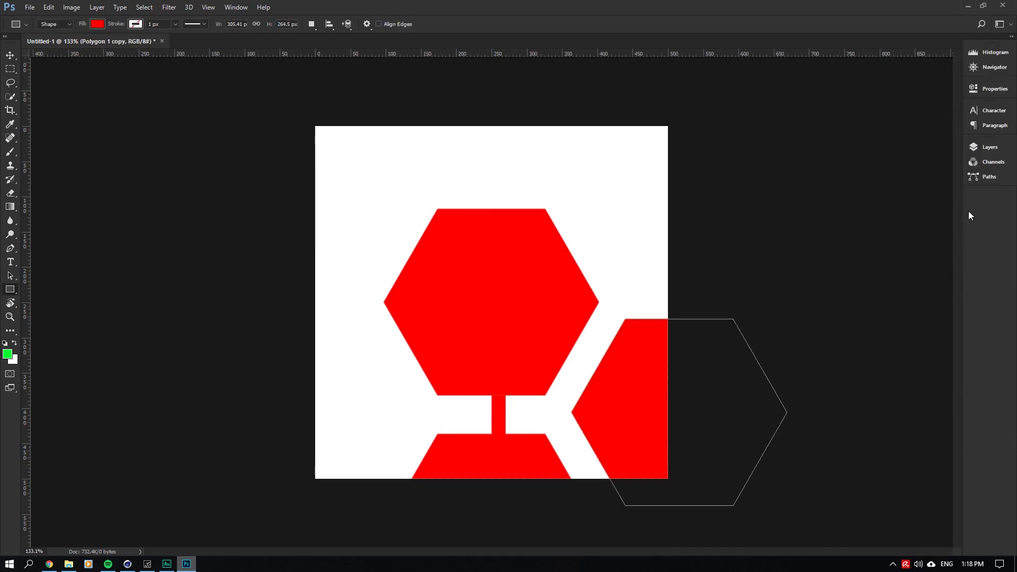
double_click(993, 53)
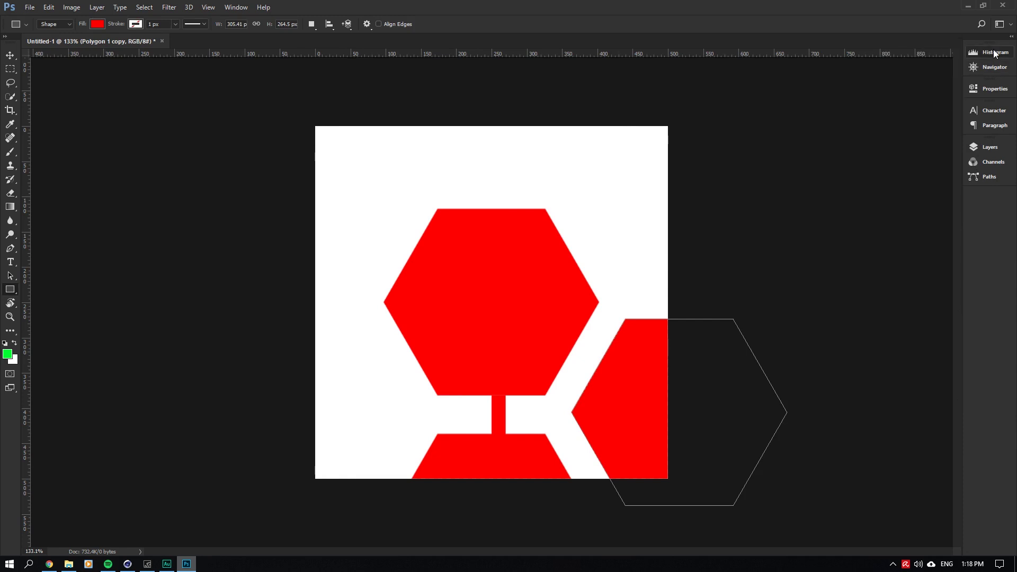
double_click(959, 98)
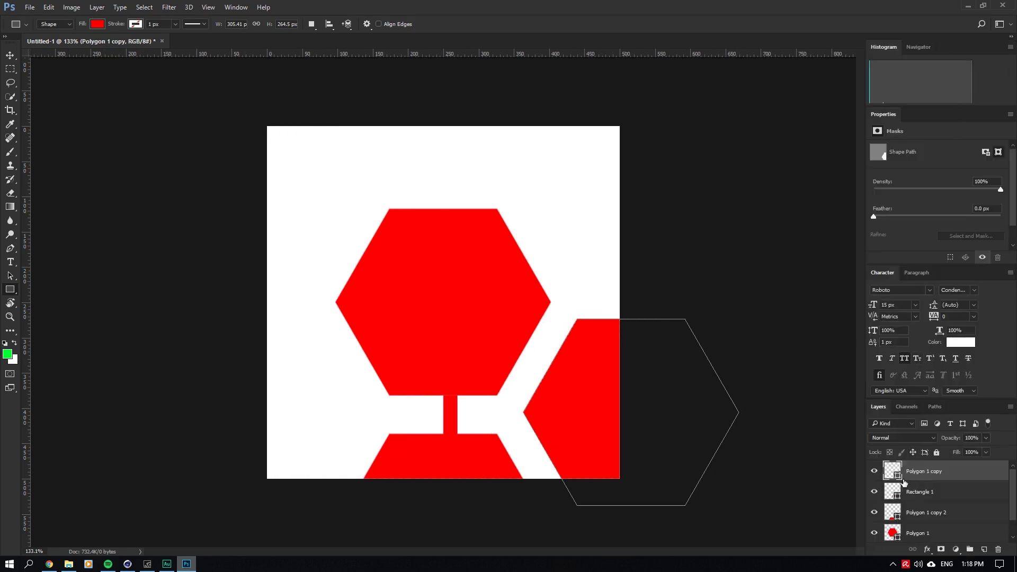
click(874, 471)
click(874, 471)
click(873, 496)
click(873, 492)
click(874, 491)
click(872, 516)
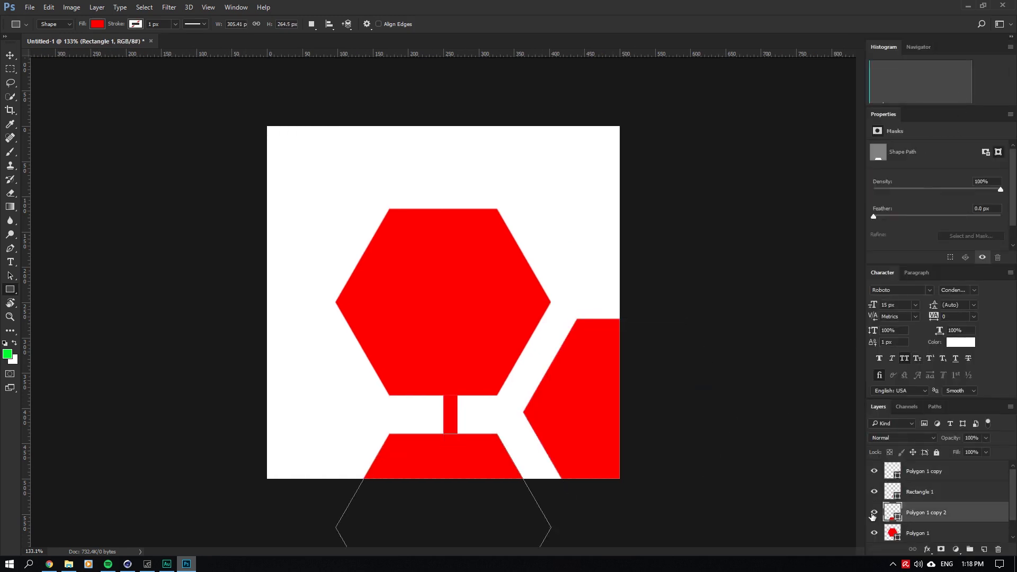
click(874, 512)
click(874, 512)
Move the lower hexagon straight down until its top edge meets the lower end of the connecting rectangle.
drag(458, 387, 459, 402)
key(ctrl+z)
key(v)
drag(424, 358, 463, 375)
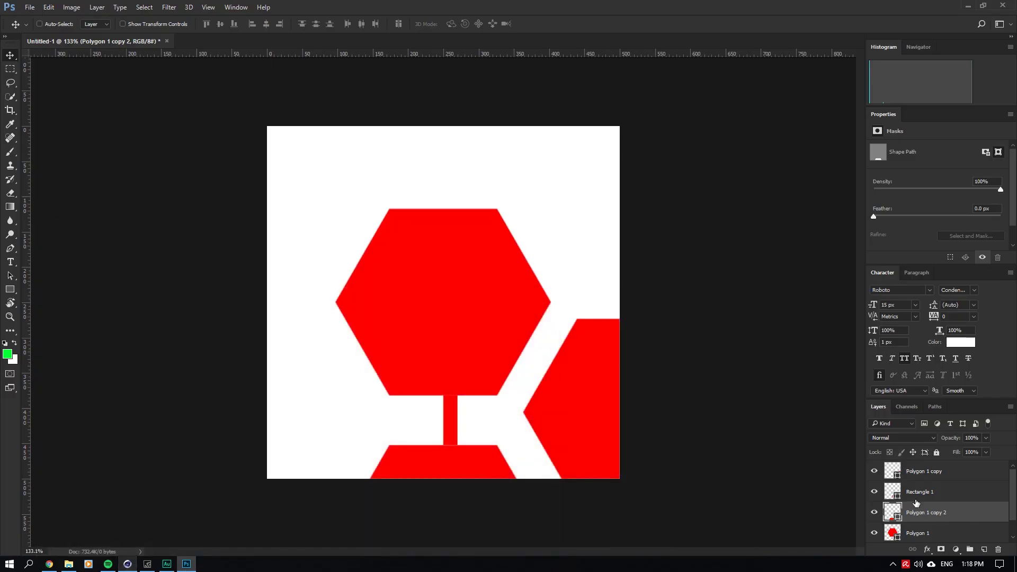
Recolour the connecting rectangle below the central hexagon to a bright blue that contrasts with the red shapes.
double_click(892, 491)
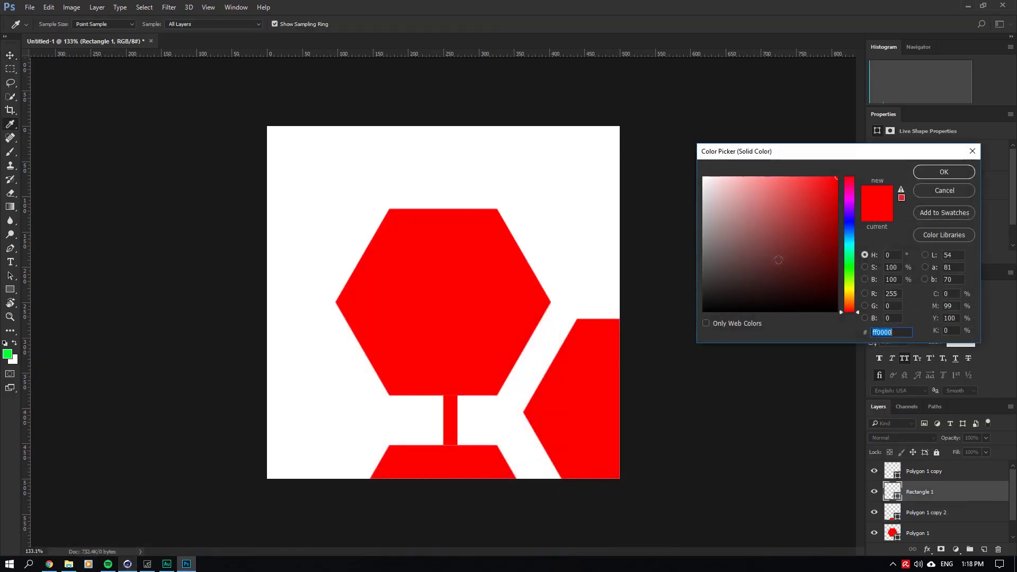
click(854, 261)
click(924, 175)
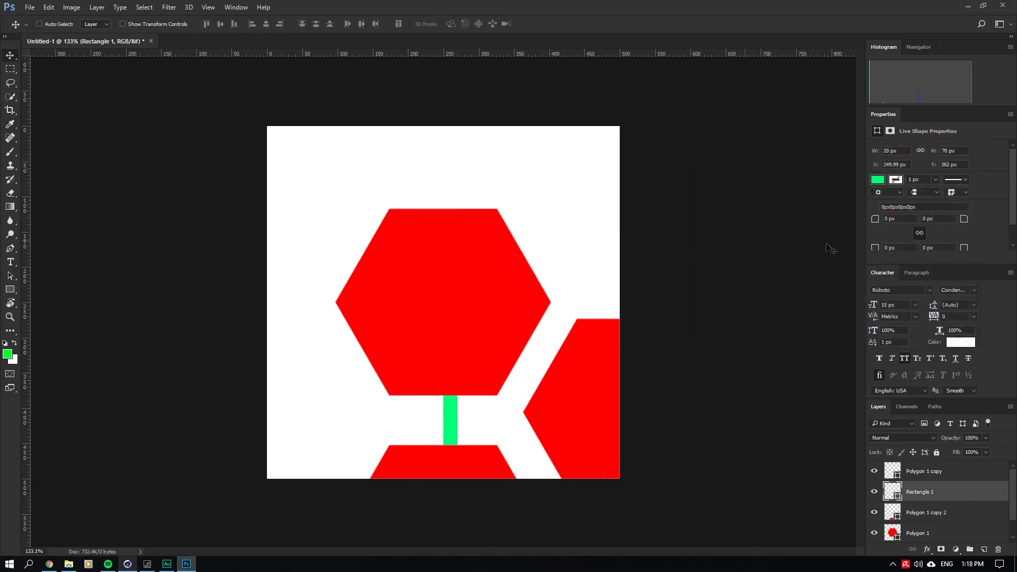
double_click(901, 495)
drag(850, 248, 848, 221)
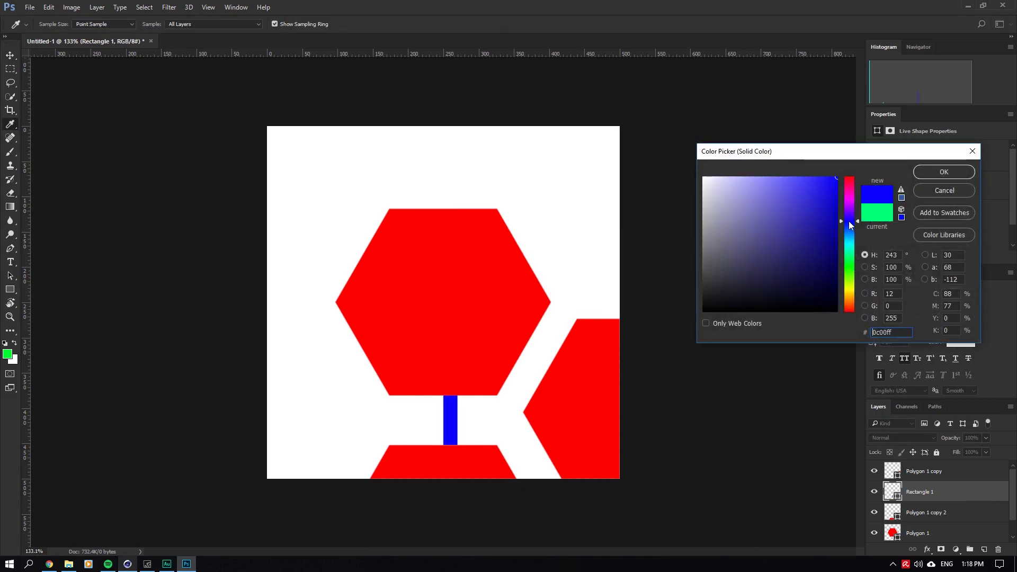
click(938, 173)
Start saving the document and browse from SSD (D:) through Work, 3D and Everydays 2018 to the Razer Kraken Tutorial folder.
key(ctrl+s)
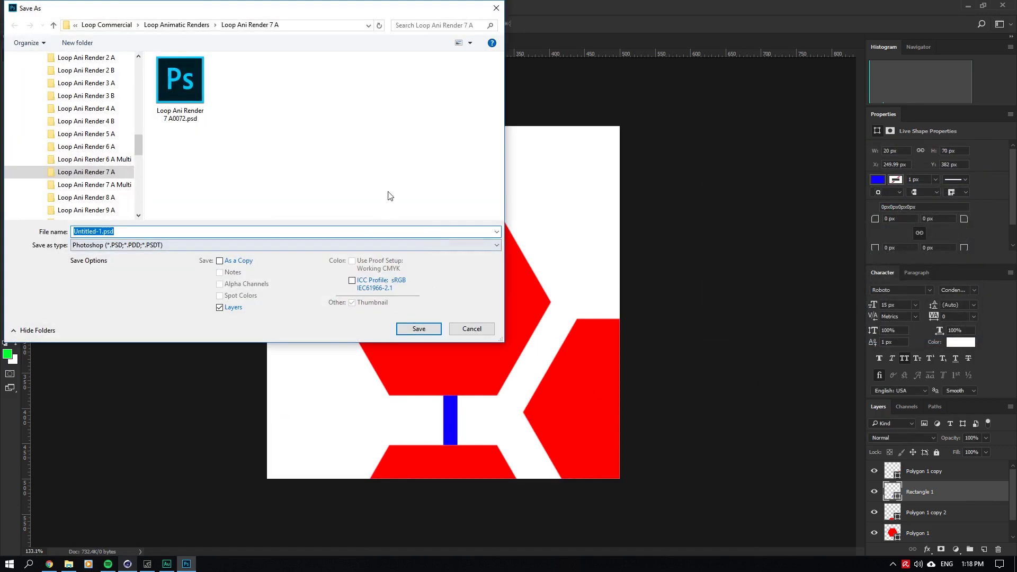
drag(142, 148, 140, 204)
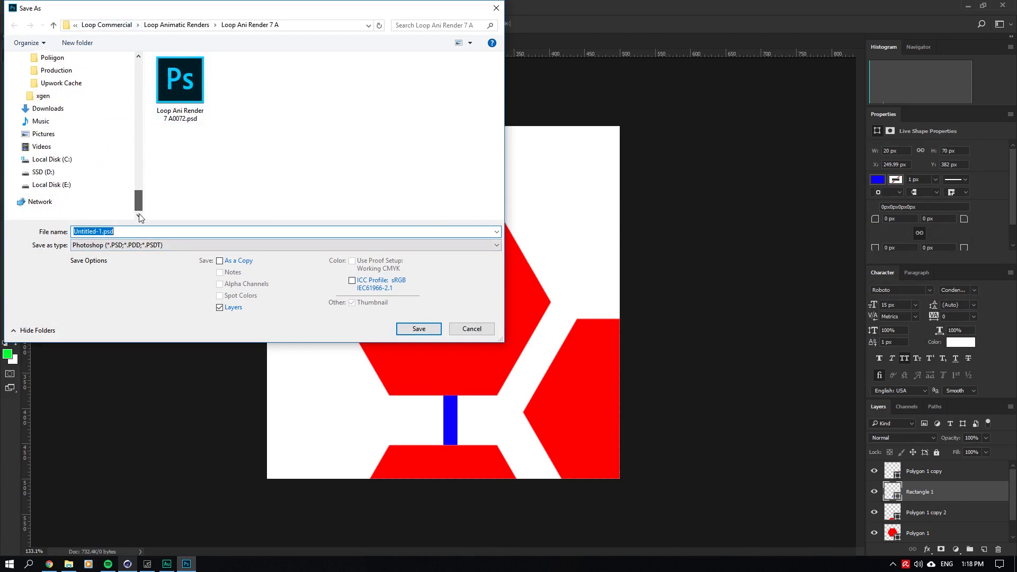
click(43, 172)
scroll(263, 192, down, 1)
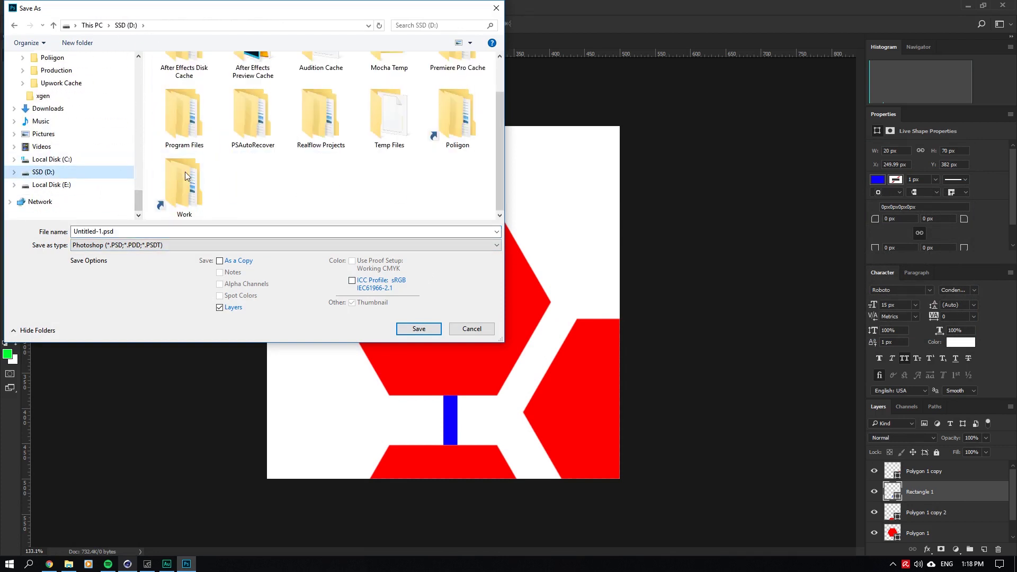
double_click(185, 171)
double_click(192, 94)
click(242, 99)
double_click(242, 98)
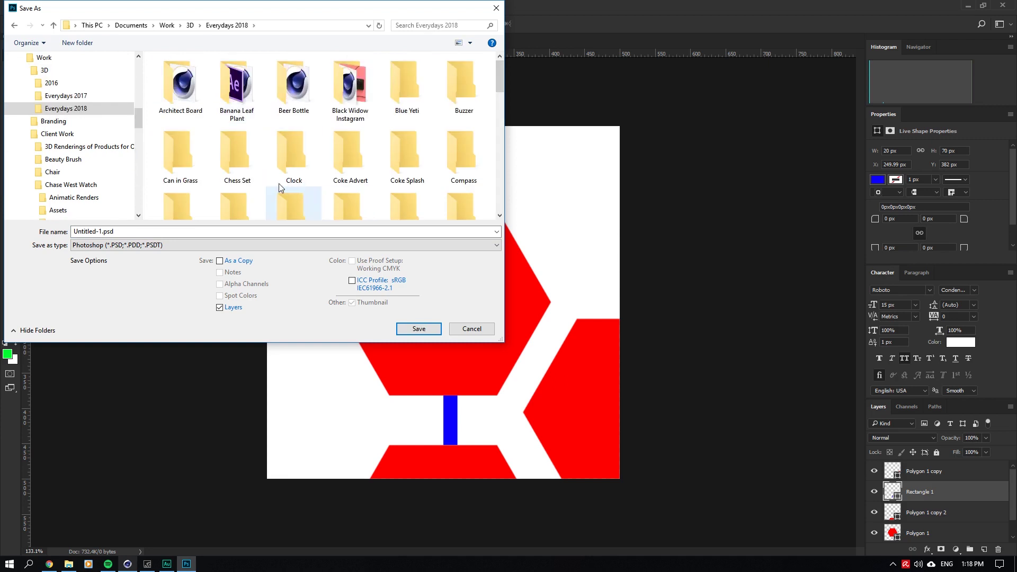
scroll(286, 178, down, 2)
drag(499, 106, 500, 183)
double_click(305, 112)
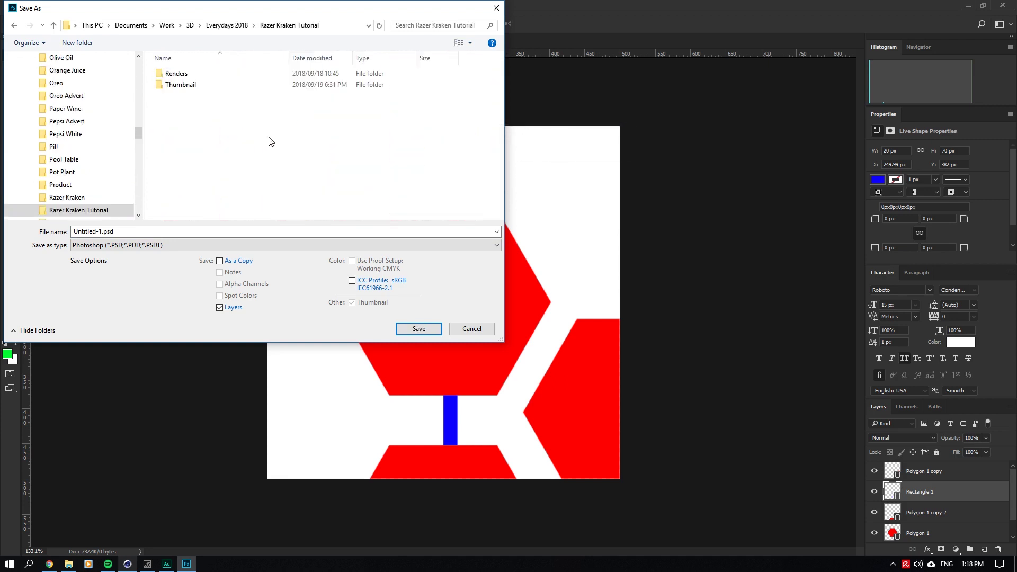
Create a folder named Assets inside Razer Kraken Tutorial and open it as the save location.
right_click(260, 136)
mouse_move(345, 248)
click(402, 249)
text(Assets)
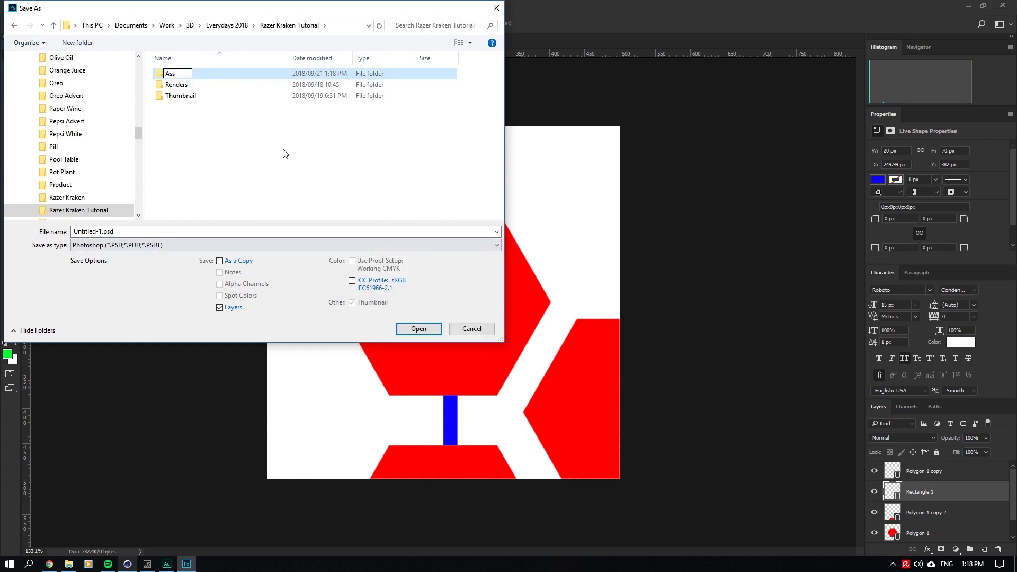
key(Return)
key(Return)
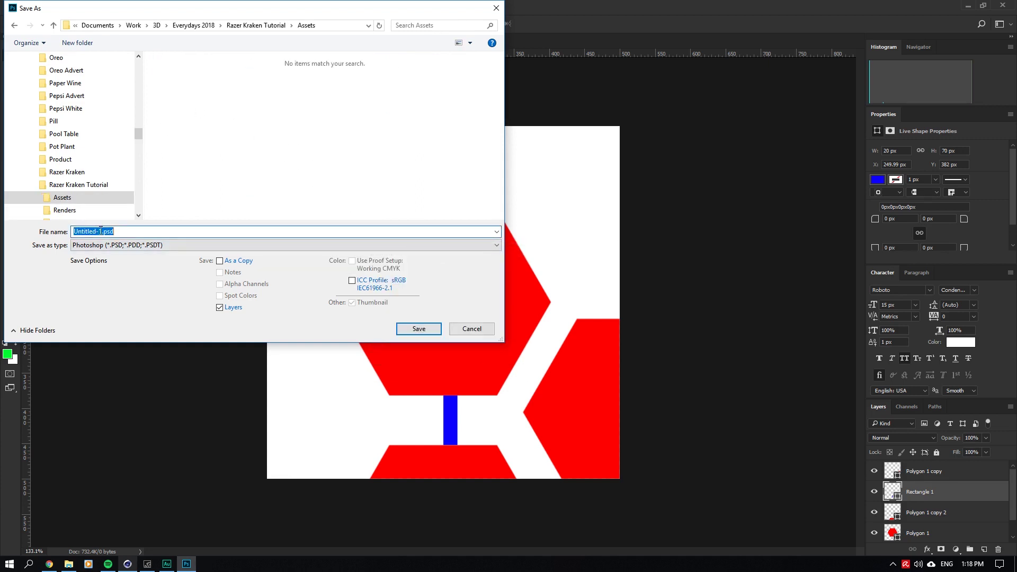
Save the document as a Photoshop file named DISP Pattern Editable.
text(D)
text(ern Editab)
key(Return)
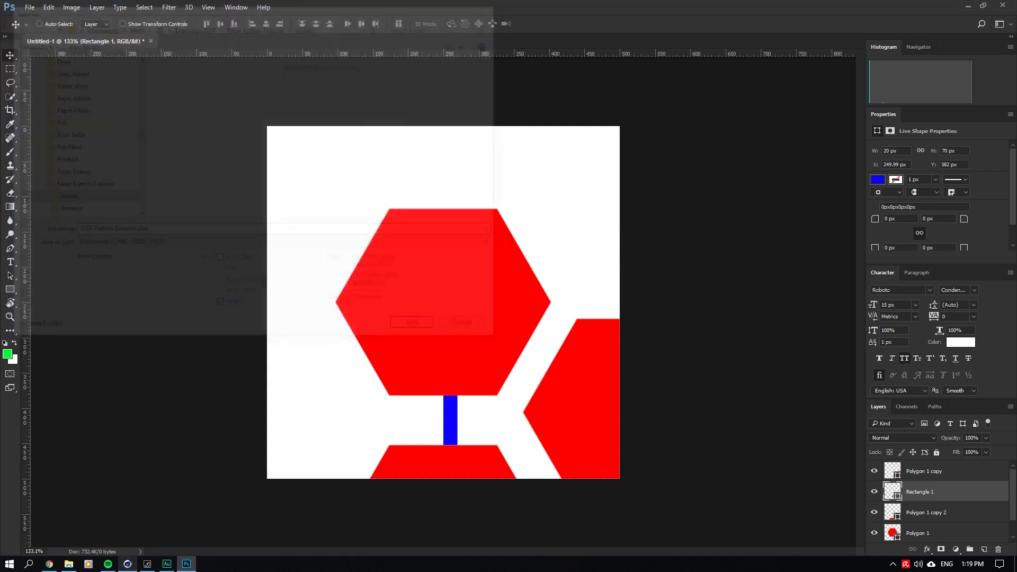
Lower the right-hand hexagon slightly and place a duplicate of it at the same height on the canvas's left edge.
click(891, 471)
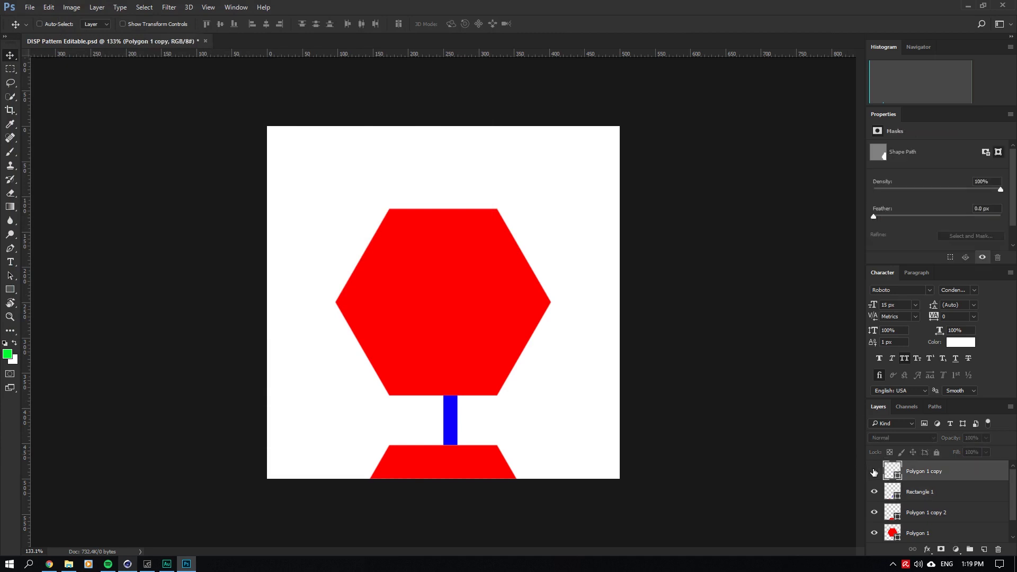
drag(583, 368, 584, 380)
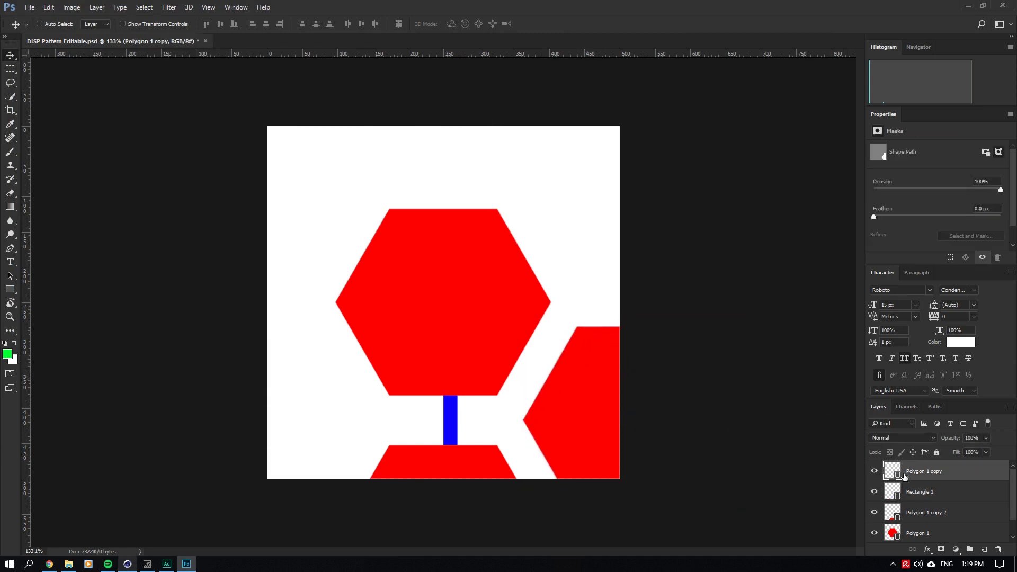
key(ctrl+j)
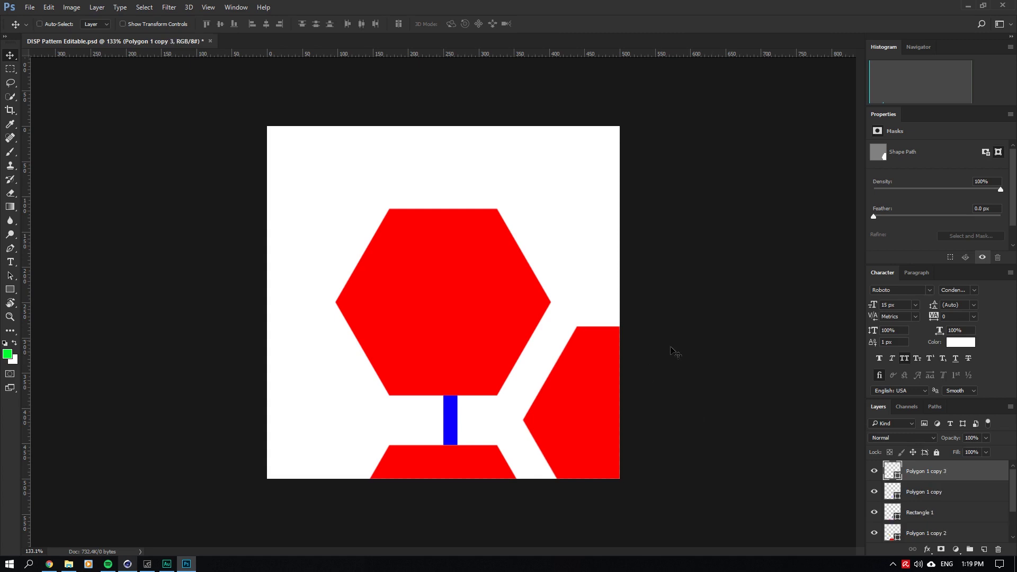
ctrl+shift+drag(671, 349, 295, 401)
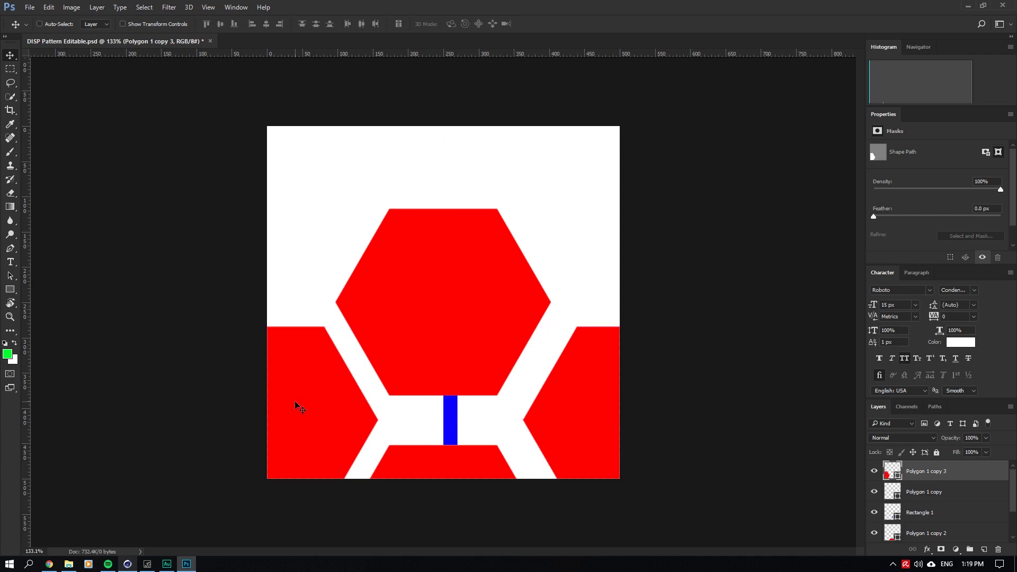
Toggle the Rectangle 1 and Polygon 1 copy 2 layers to identify them, and shift the lower hexagon slightly to the right.
click(921, 513)
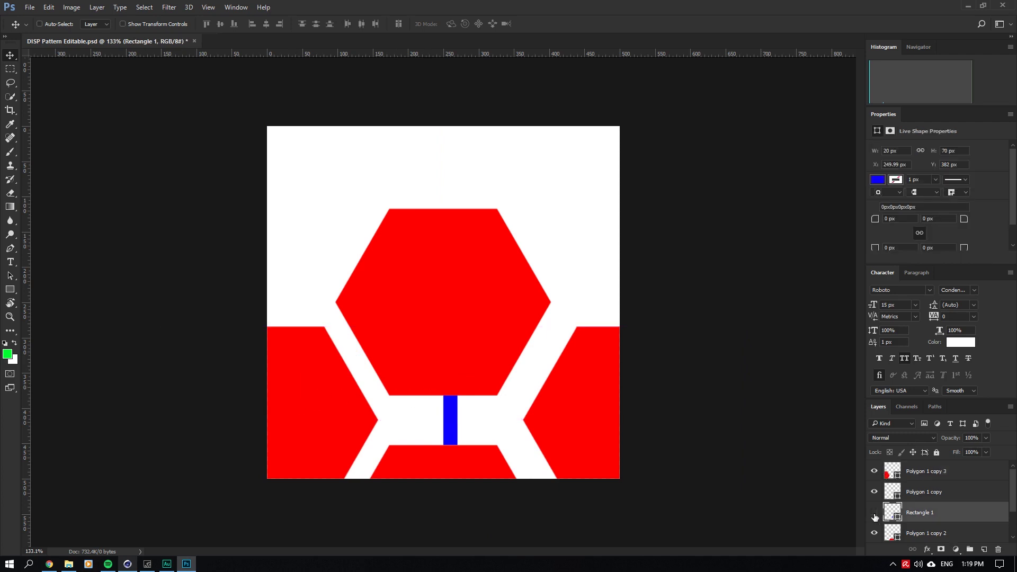
click(874, 512)
click(873, 512)
click(922, 533)
click(873, 533)
click(874, 533)
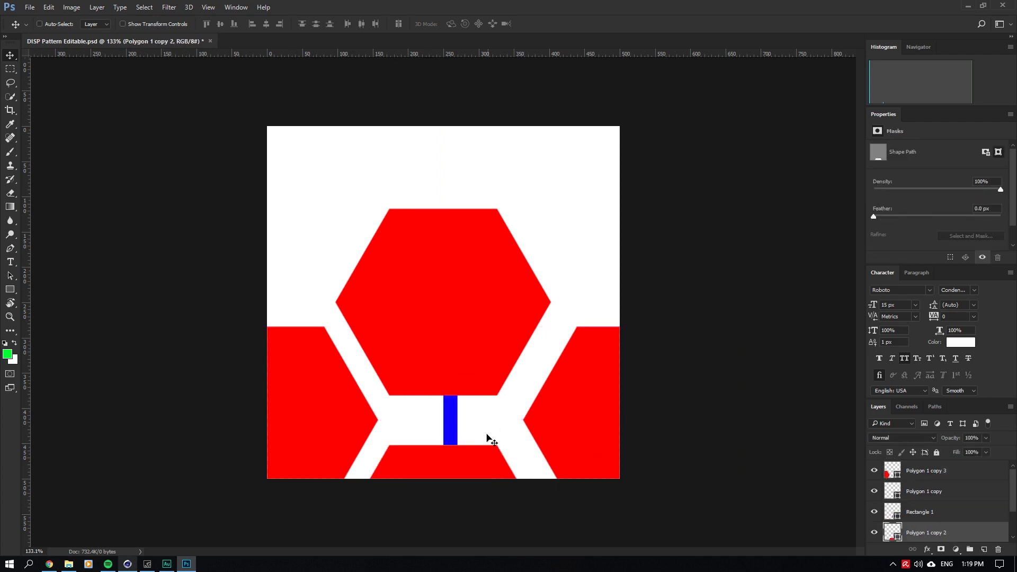
drag(486, 435, 493, 437)
Align the central hexagon (Polygon 1) to the horizontal centre of the Background layer.
click(921, 512)
click(874, 512)
click(874, 512)
scroll(932, 513, down, 2)
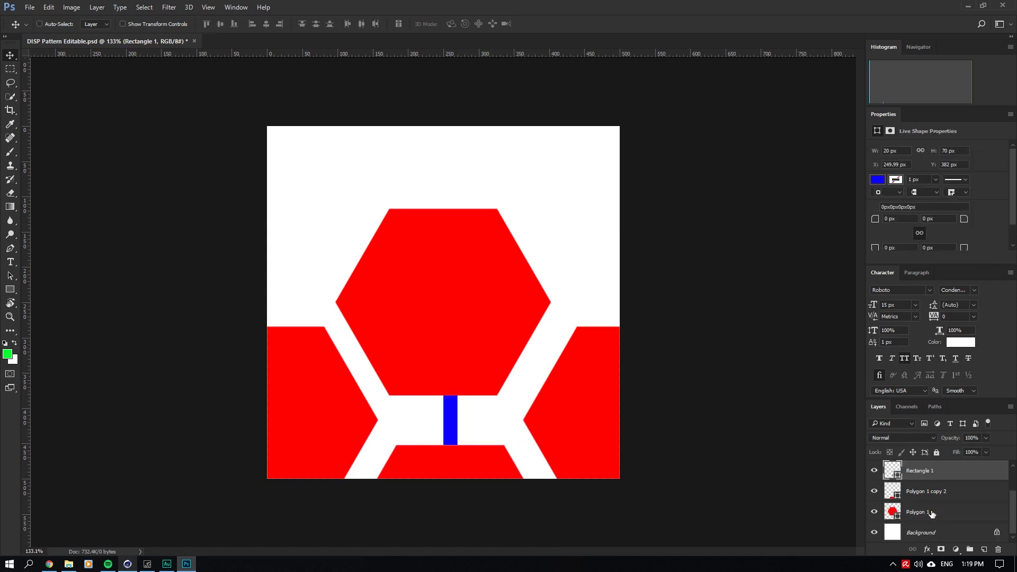
click(930, 512)
ctrl+click(926, 533)
scroll(920, 526, up, 2)
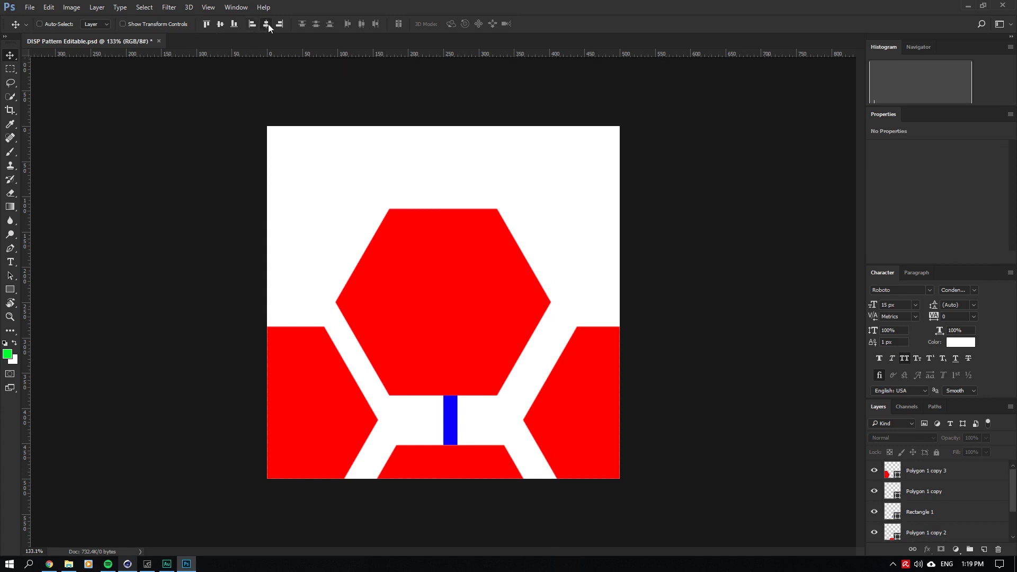
Align the lower hexagon (Polygon 1 copy 2) to the horizontal centre of the Background layer.
scroll(930, 477, down, 2)
click(916, 494)
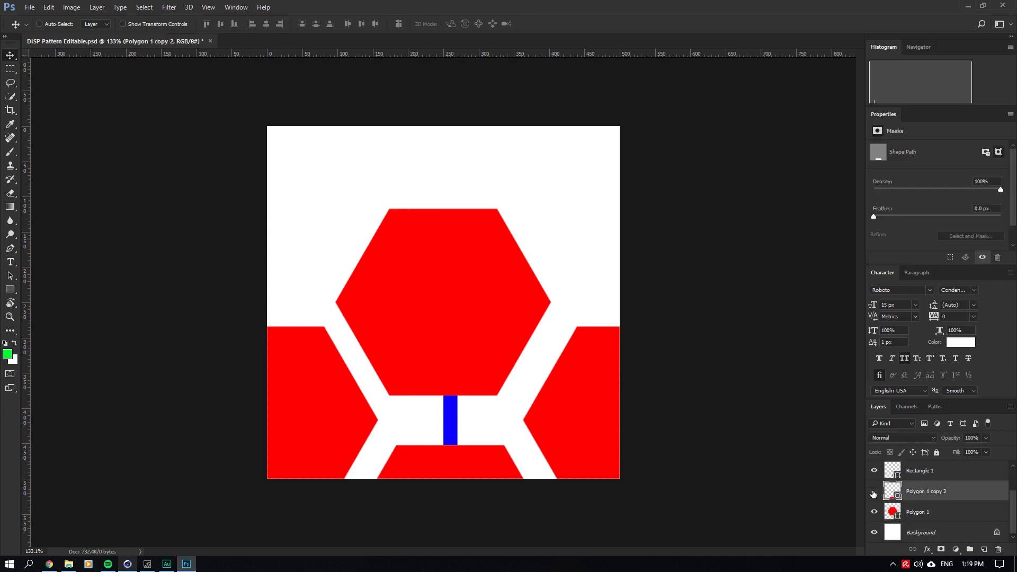
click(874, 491)
click(874, 491)
ctrl+click(929, 528)
key(shift+Left)
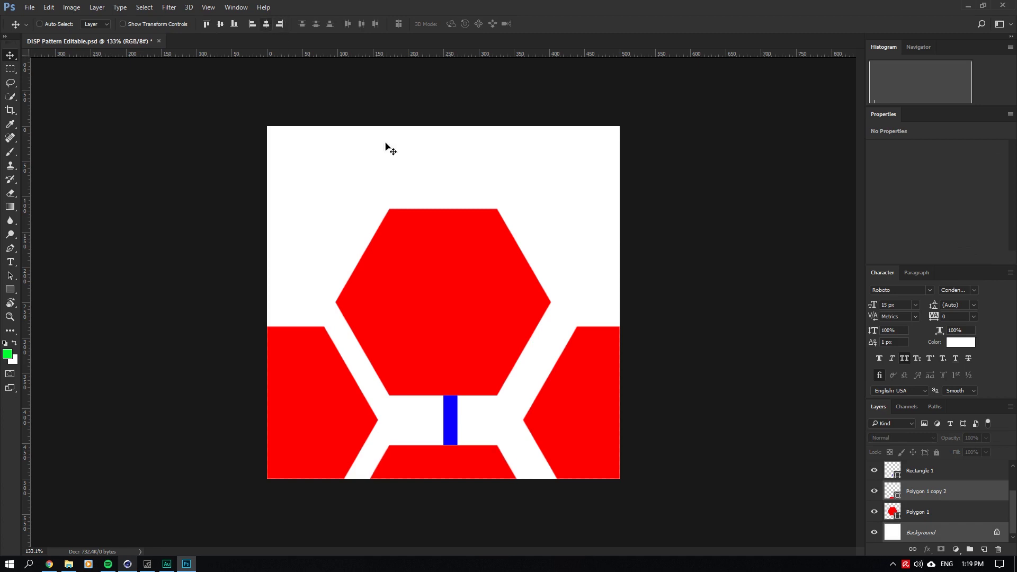
Align the blue connecting rectangle to the horizontal centre of the Background layer.
right_click(450, 407)
click(475, 423)
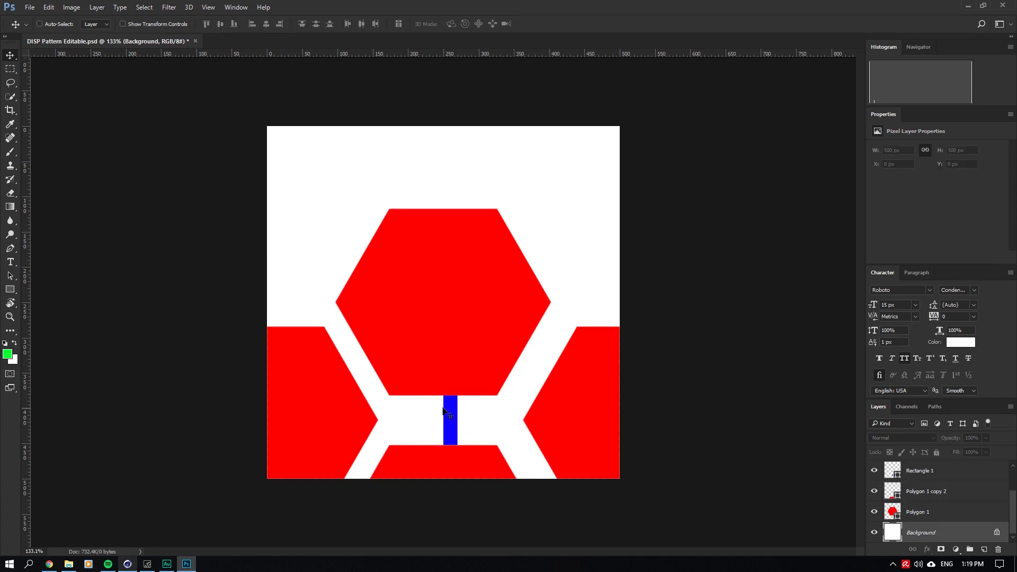
right_click(448, 409)
click(483, 412)
click(922, 536)
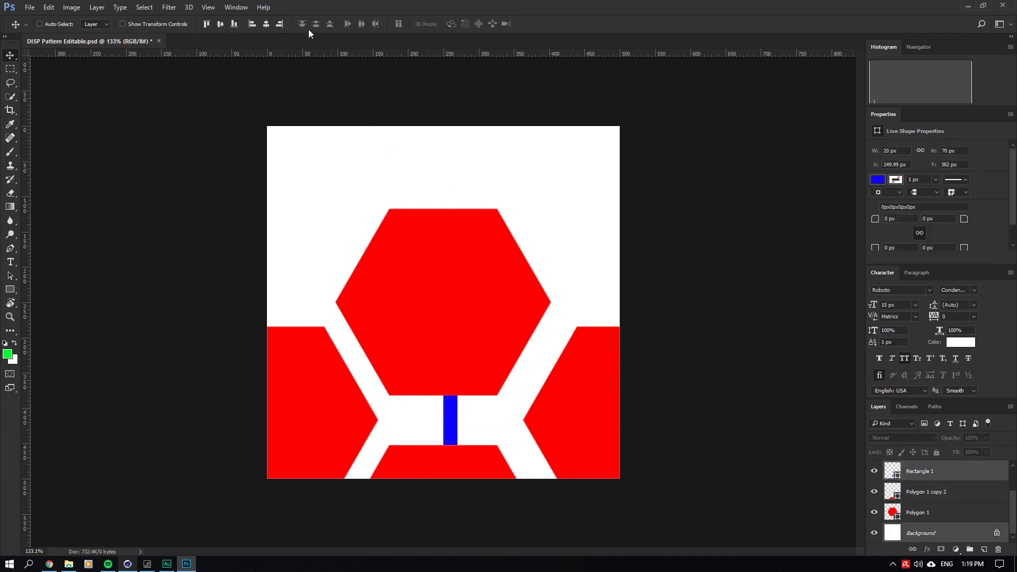
click(266, 27)
Move the left hexagon slightly outward so its gap to the central hexagon mirrors the one on the right.
right_click(323, 369)
click(338, 376)
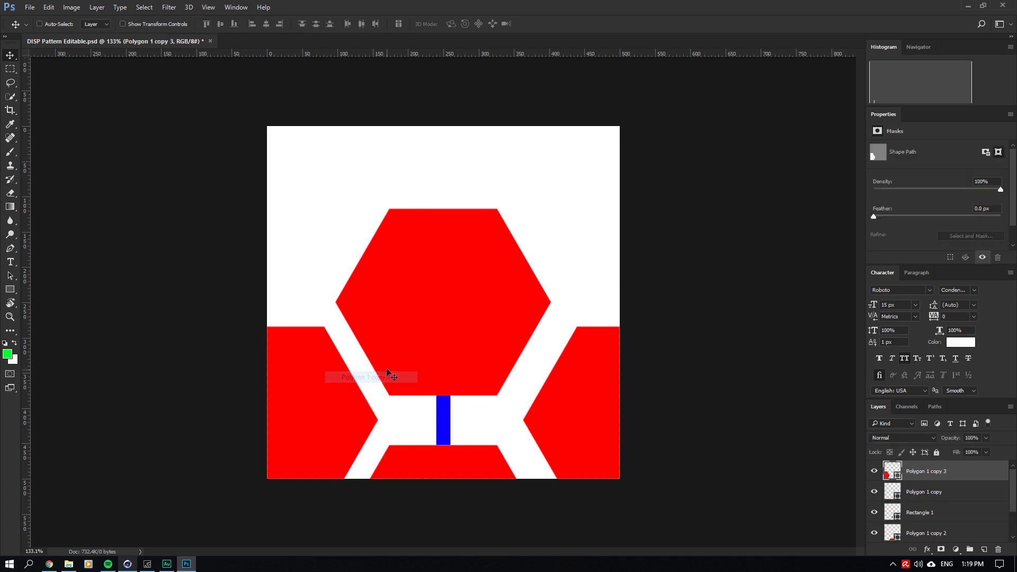
drag(385, 368, 371, 367)
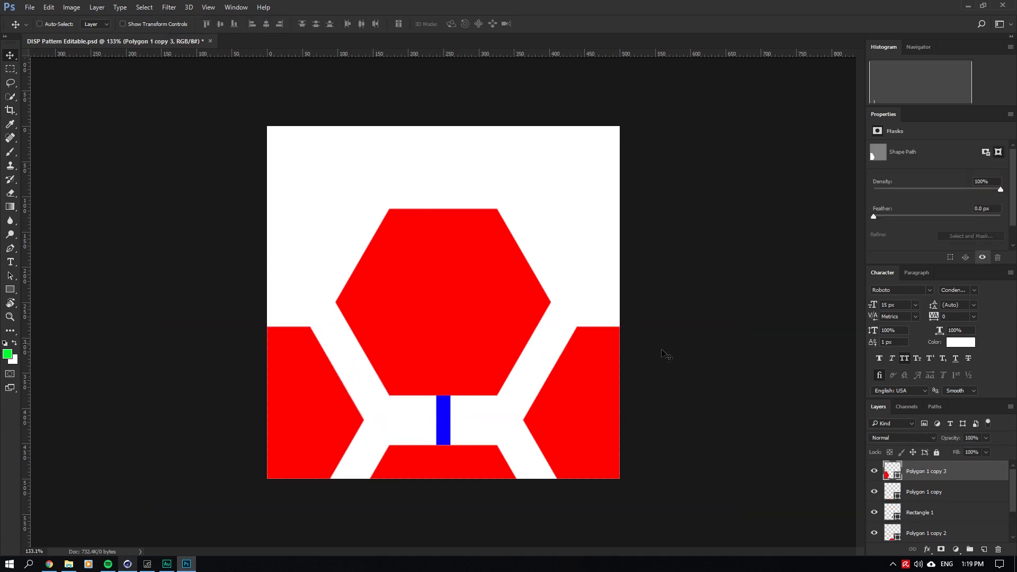
Duplicate the two side hexagons together and place the copies in the canvas's upper corners, leaving a horizontal gap above the originals.
click(874, 491)
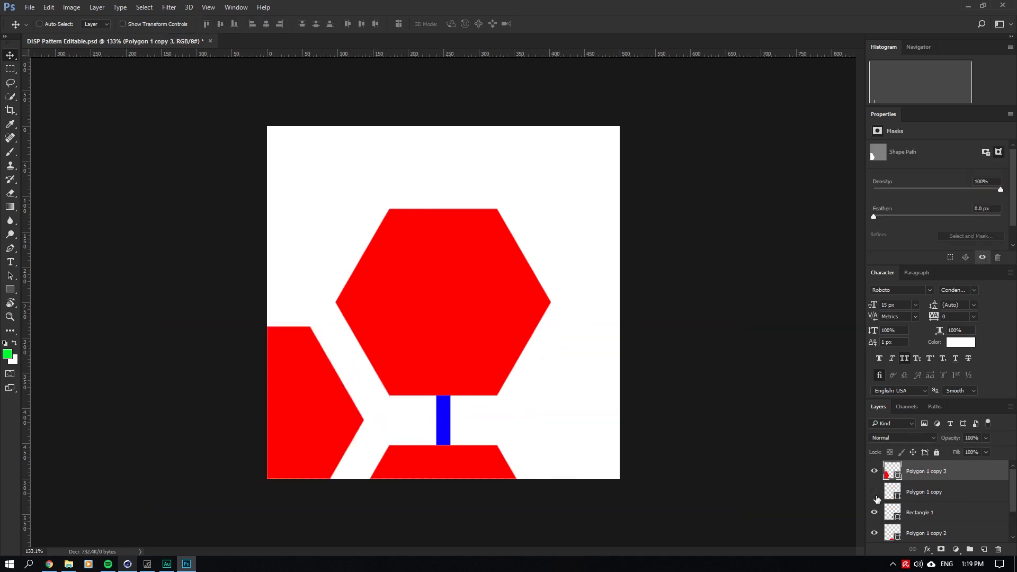
click(874, 491)
ctrl+click(924, 492)
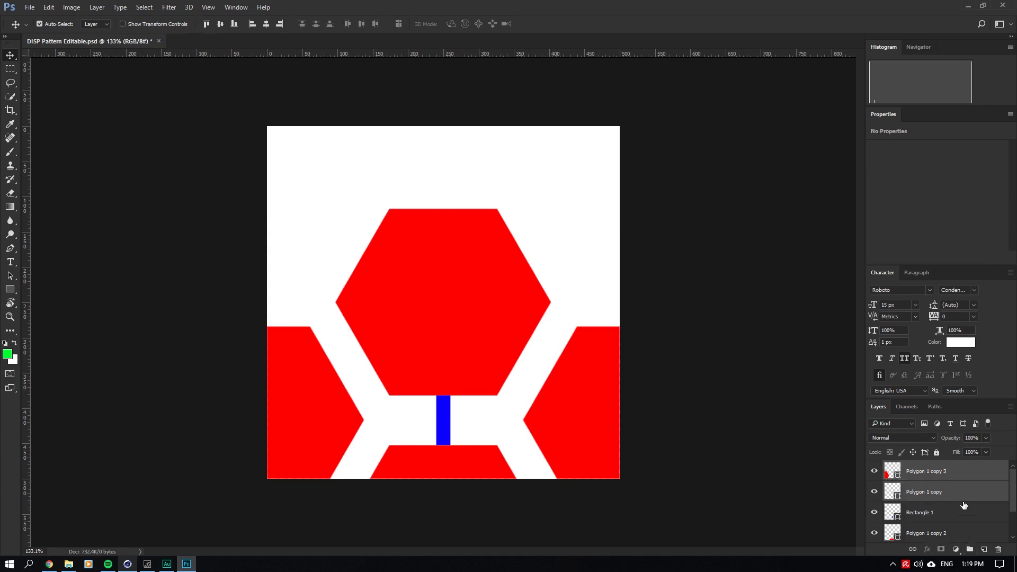
ctrl+alt+drag(541, 368, 567, 135)
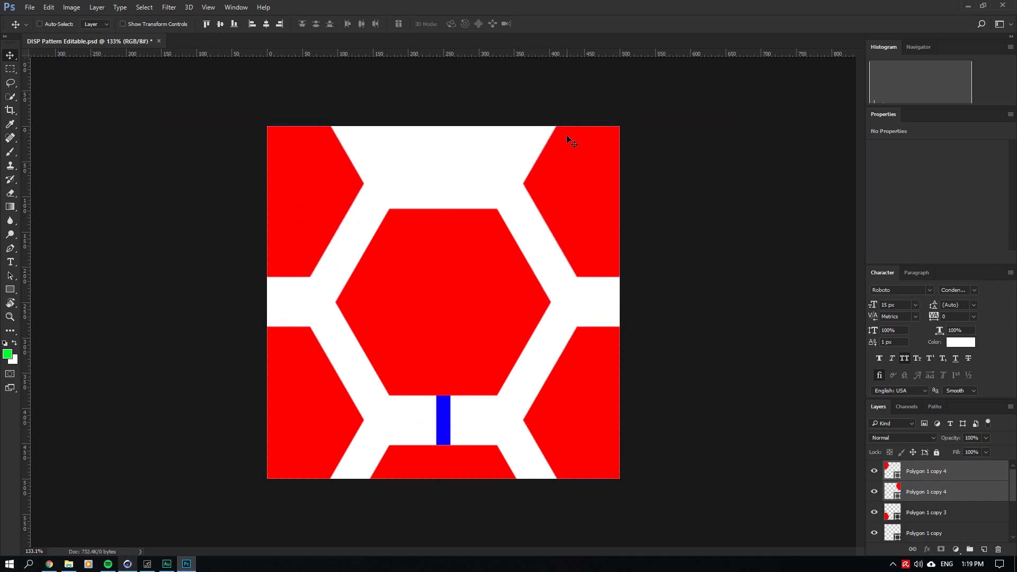
Duplicate the lower hexagon (Polygon 1 copy 2) and move the copy straight up above the central hexagon with a matching gap.
right_click(462, 460)
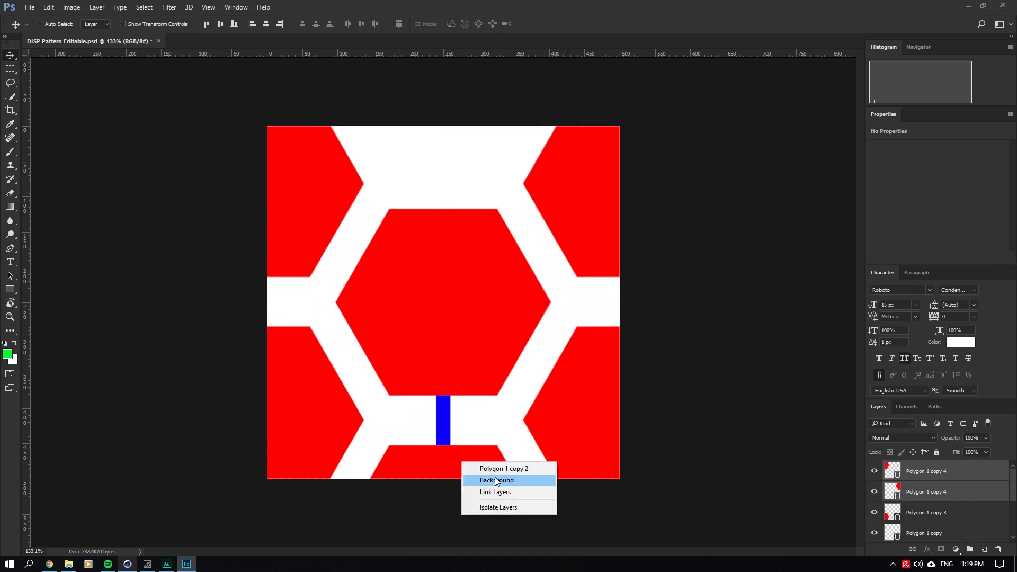
click(495, 479)
right_click(483, 453)
click(511, 463)
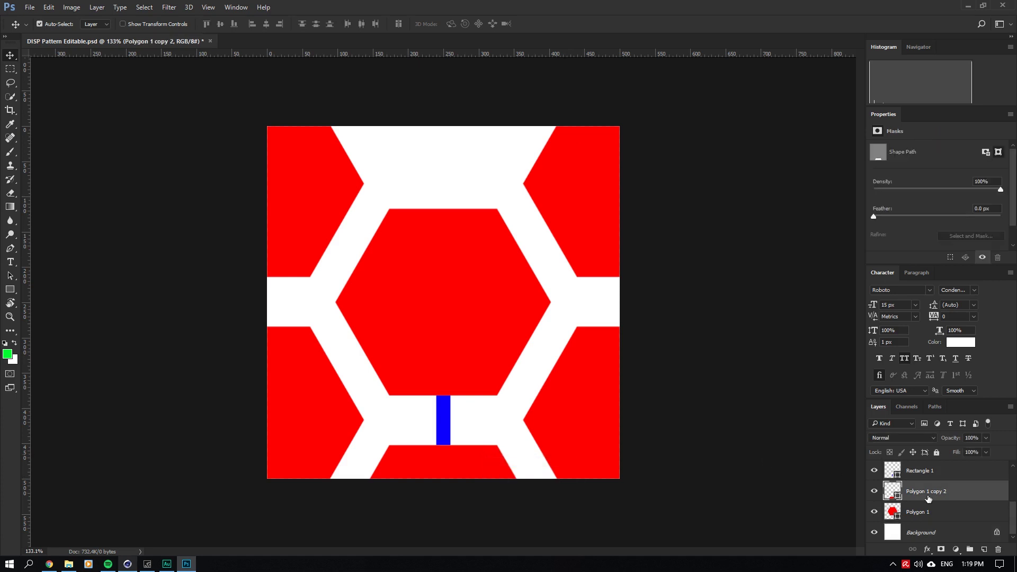
key(ctrl+j)
drag(493, 441, 545, 110)
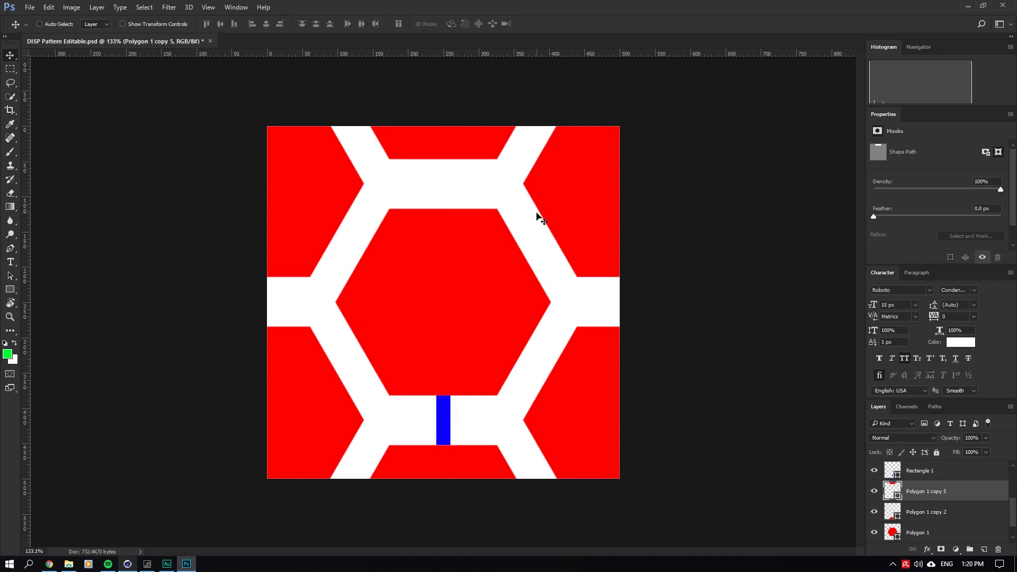
right_click(448, 409)
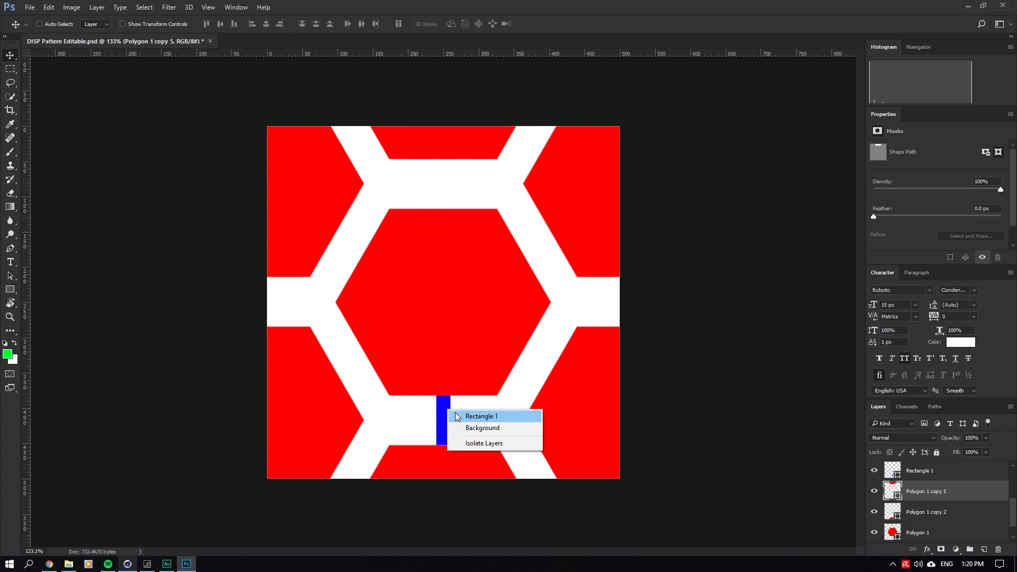
click(459, 415)
mouse_move(479, 403)
mouse_down()
mouse_move(344, 305)
mouse_move(329, 278)
mouse_move(431, 402)
mouse_move(481, 399)
mouse_up()
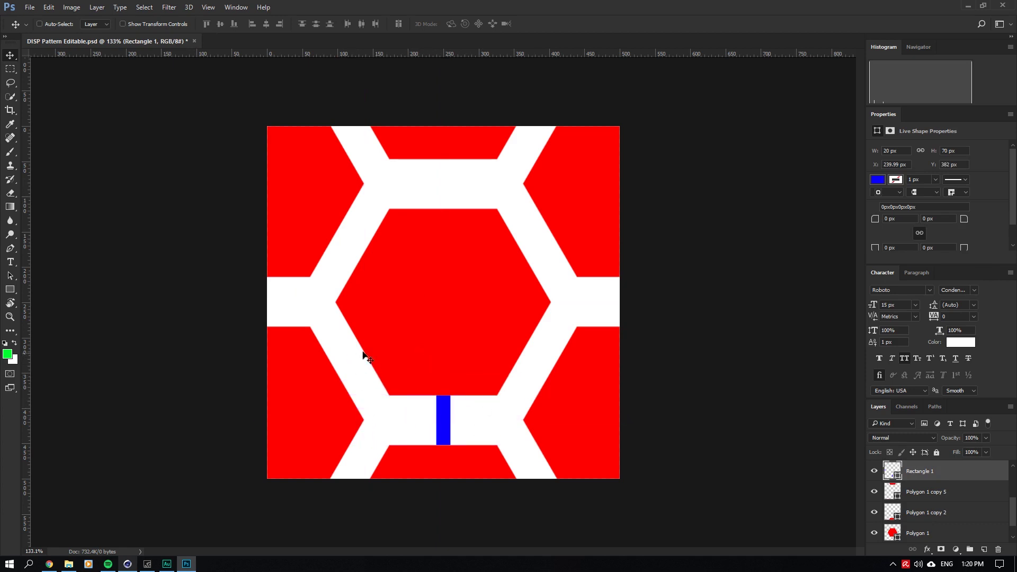
alt+scroll(354, 357, down, 1)
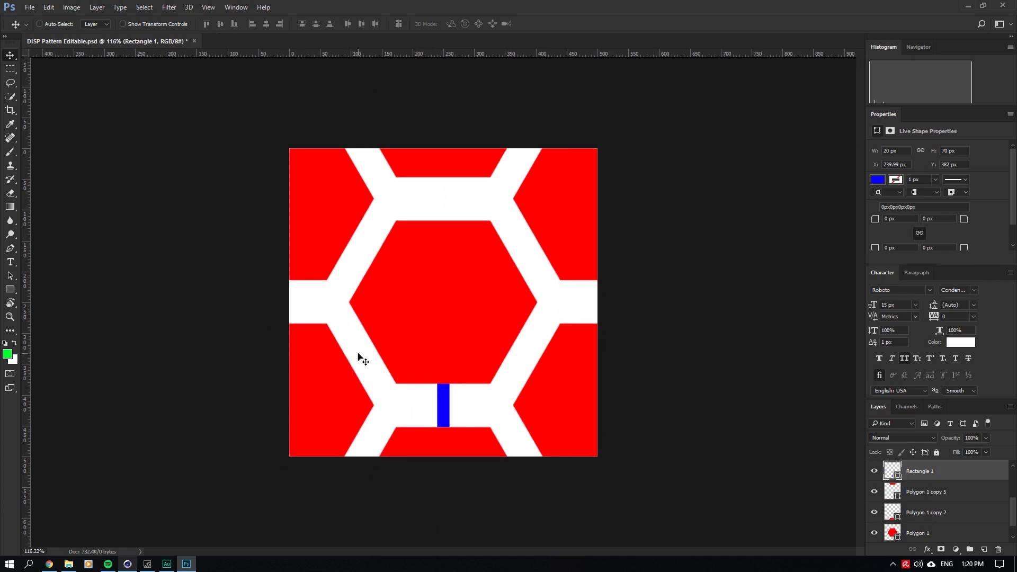
alt+scroll(358, 356, up, 1)
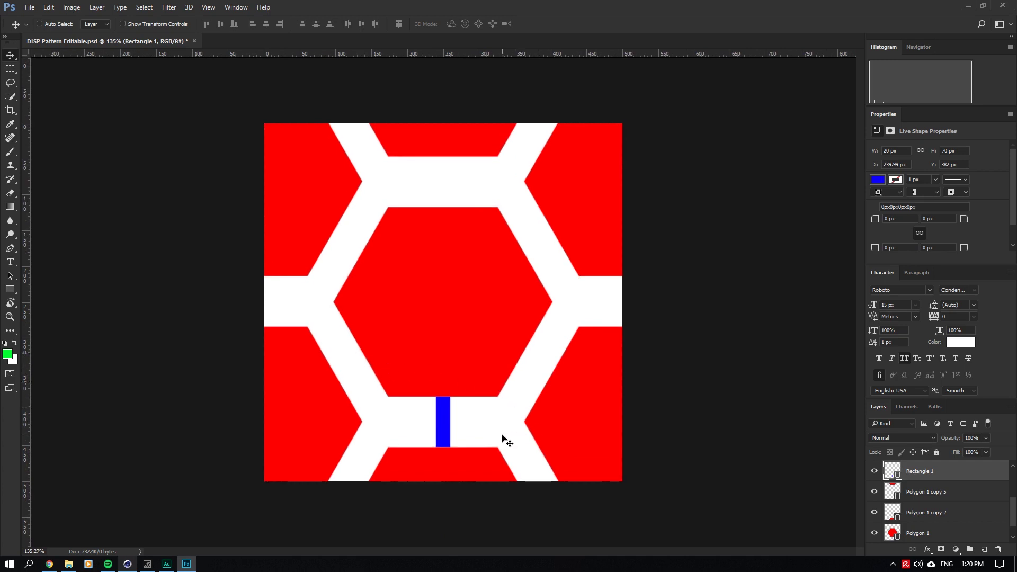
alt+scroll(450, 348, up, 1)
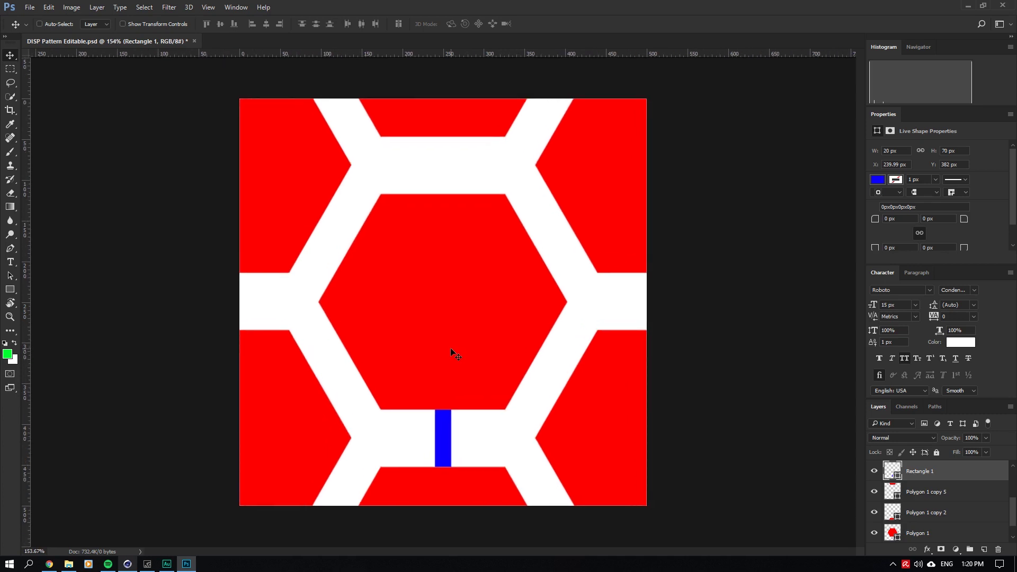
Move the lower-left and upper-left hexagons outward by the same horizontal distance to widen their gaps to the central hexagon.
right_click(300, 418)
click(328, 423)
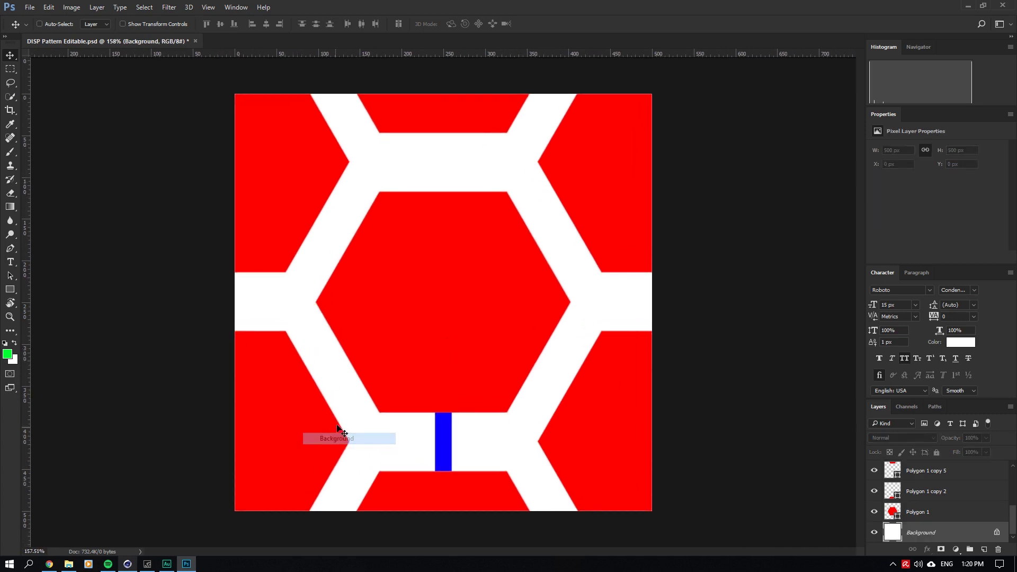
right_click(326, 413)
click(339, 421)
drag(330, 401, 312, 402)
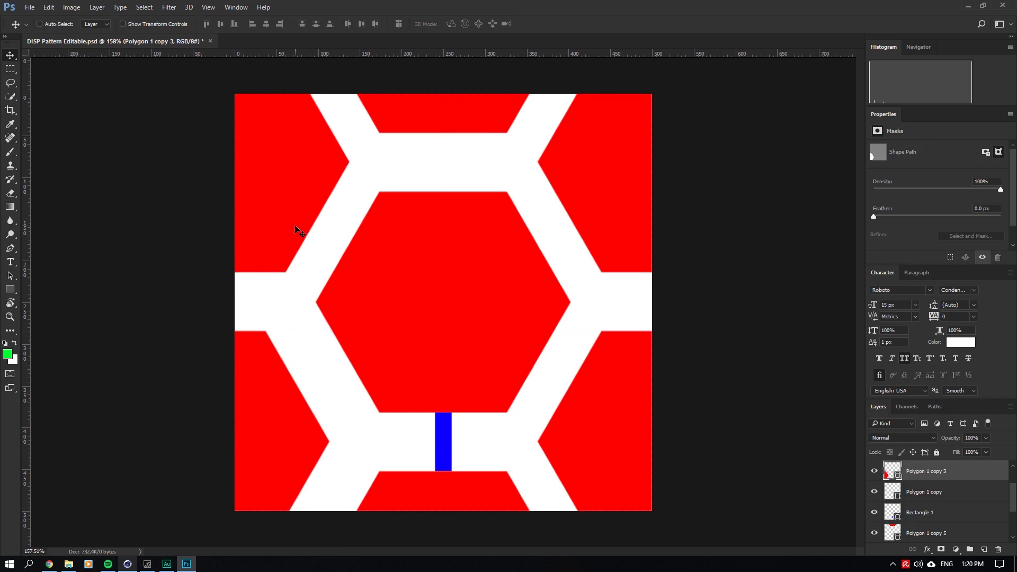
right_click(295, 225)
click(329, 232)
drag(281, 220, 265, 218)
Move the upper-right and lower-right hexagons 39 px outward so their inner corners line up with the central hexagon's right corner.
right_click(610, 211)
click(615, 217)
drag(604, 219, 631, 220)
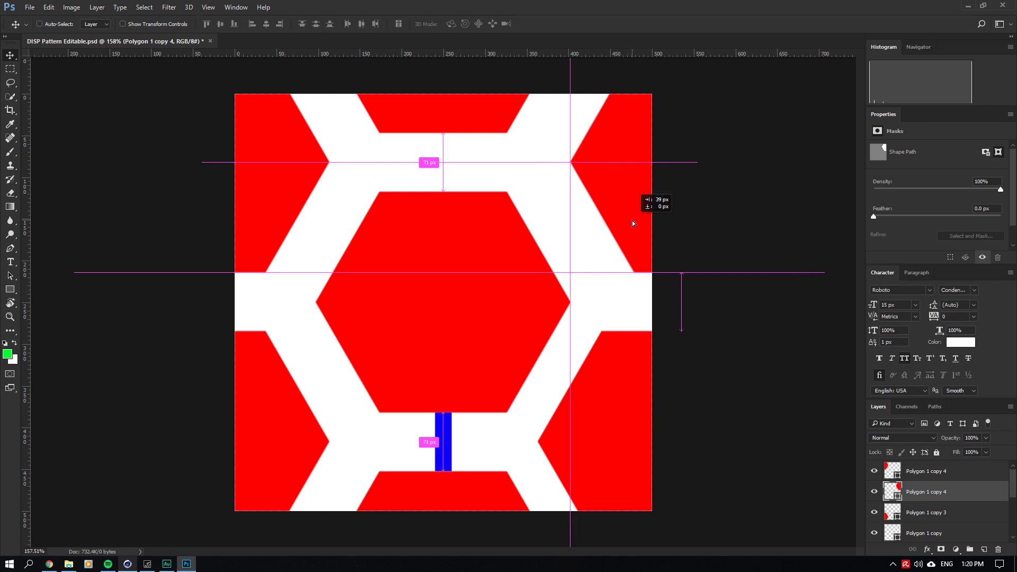
drag(631, 221, 631, 222)
right_click(613, 368)
click(628, 372)
drag(604, 390, 631, 389)
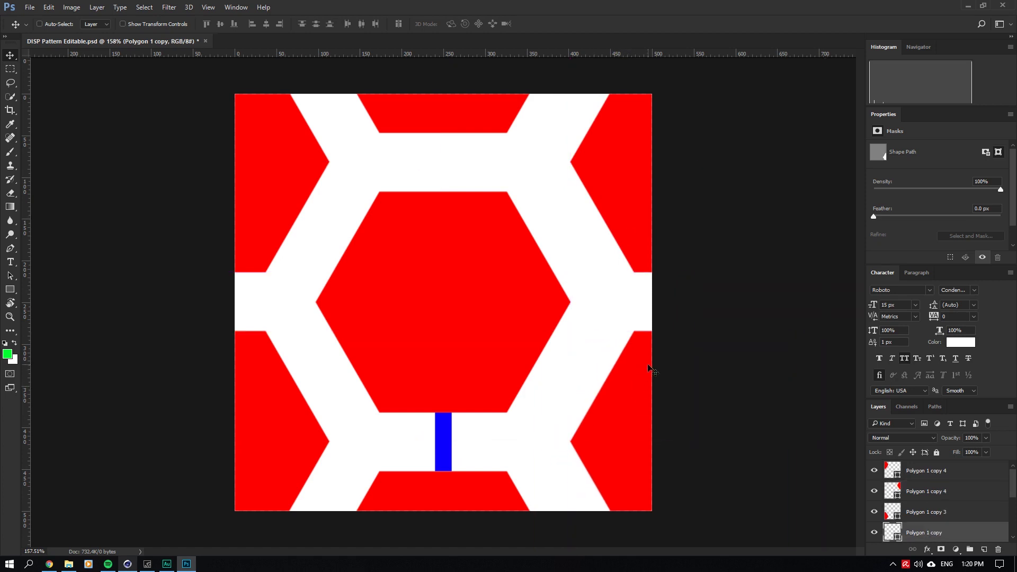
Shift the two left hexagons further outward so their inner corners line up with the central hexagon's left corner.
right_click(288, 401)
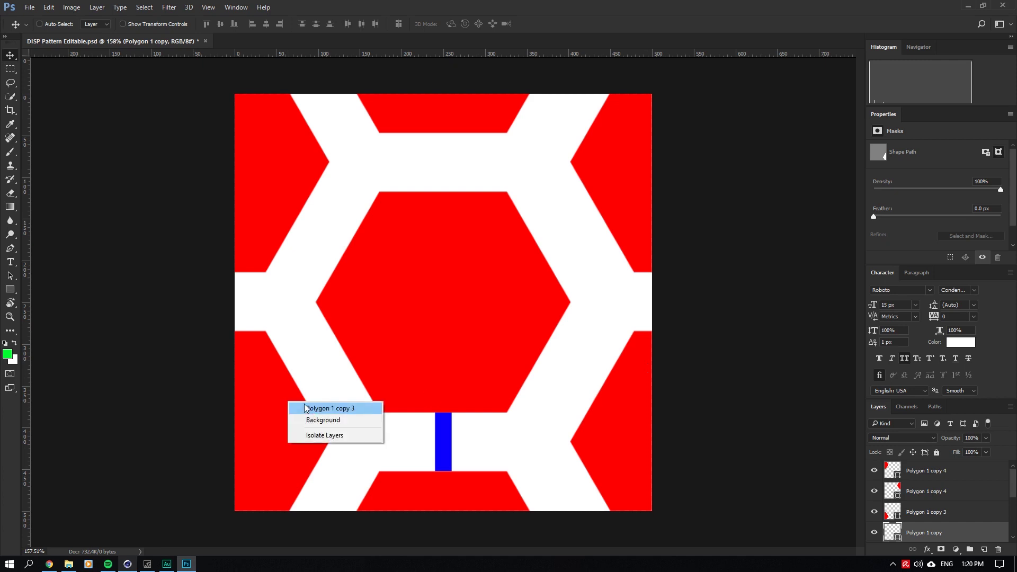
click(306, 405)
drag(306, 405, 292, 391)
right_click(268, 178)
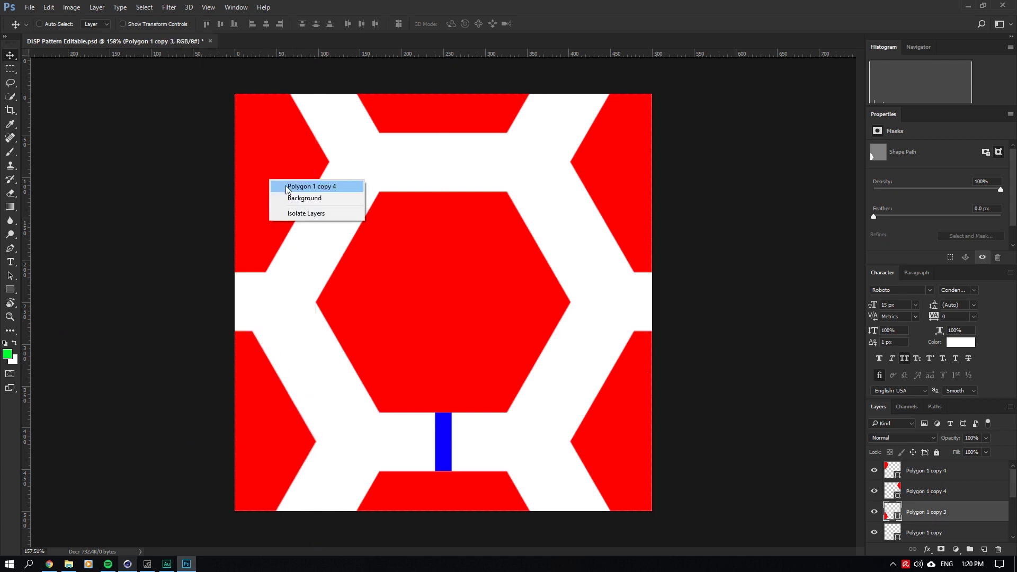
click(281, 186)
drag(281, 186, 268, 187)
alt+scroll(520, 312, down, 2)
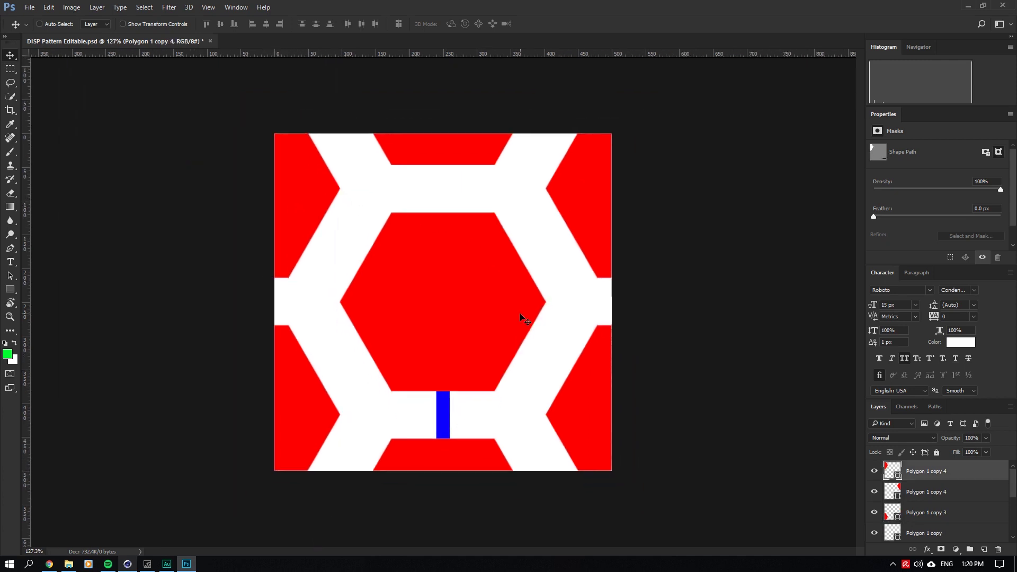
Hide the blue connecting rectangle layer (Rectangle 1).
right_click(446, 403)
click(466, 411)
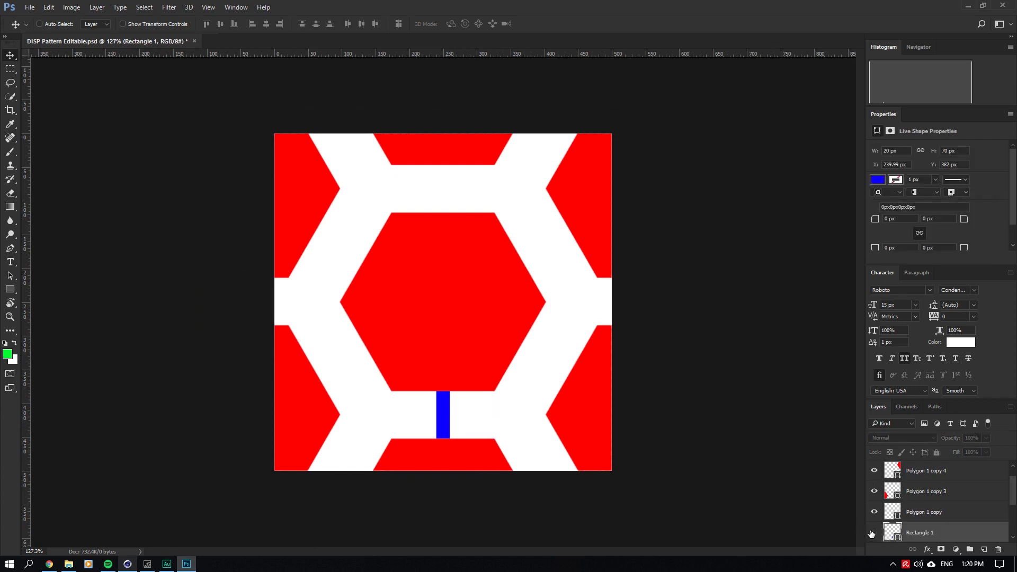
click(873, 532)
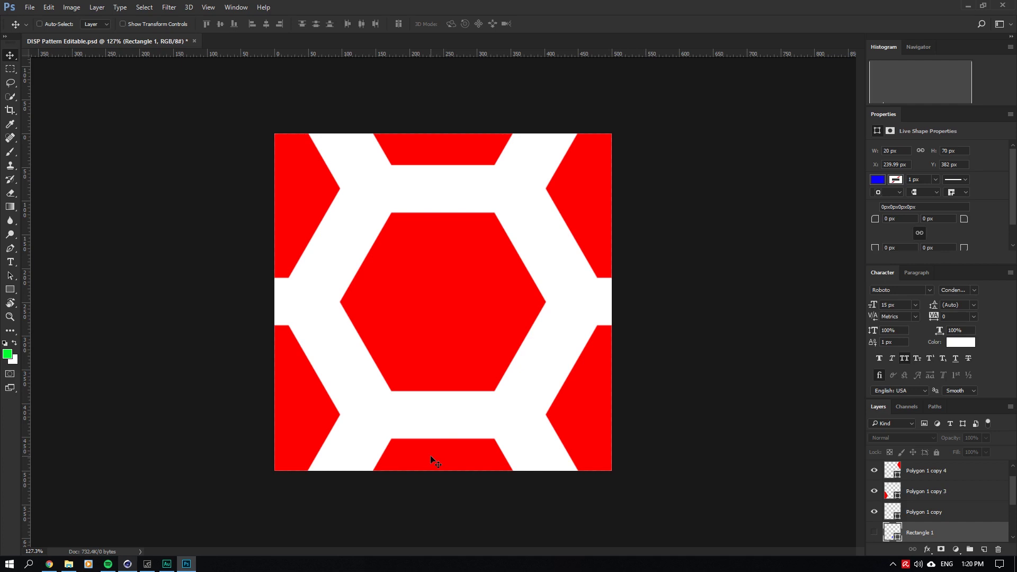
Move the lower-left and lower-right hexagons straight down by about 15 px each.
right_click(302, 332)
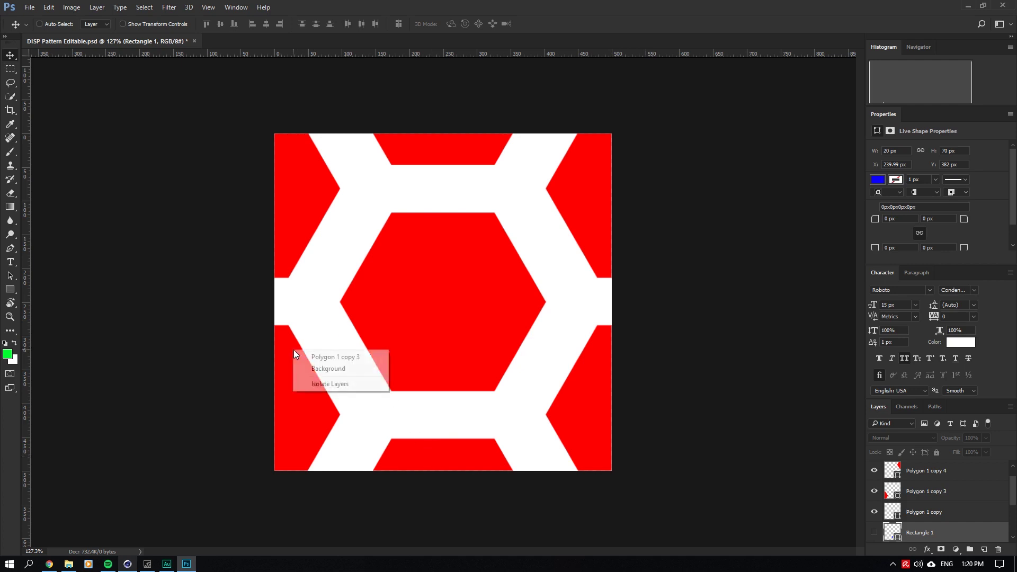
click(318, 356)
drag(302, 360, 301, 368)
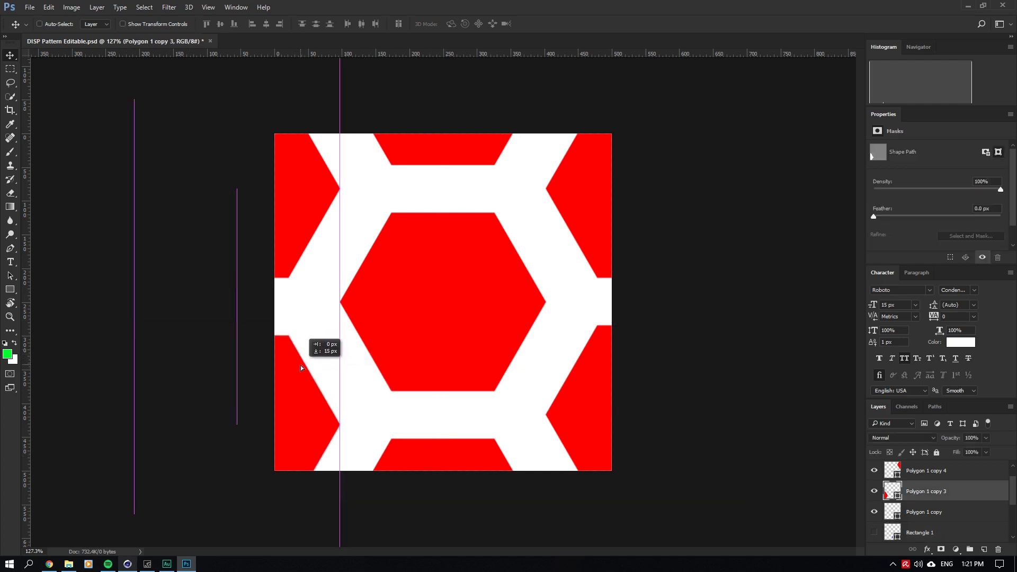
right_click(595, 378)
click(601, 384)
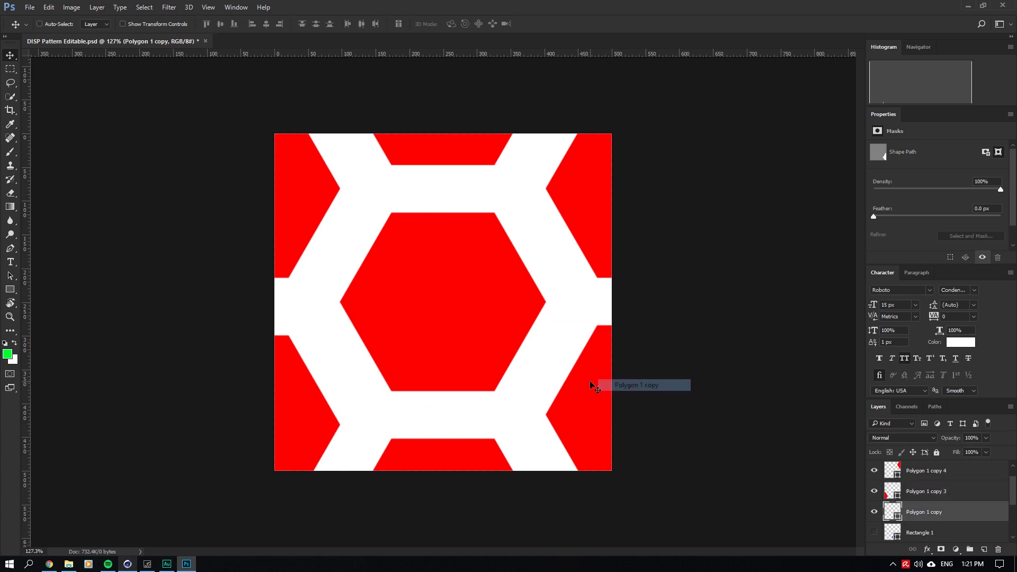
drag(594, 385, 594, 395)
Select both upper corner hexagons (the two Polygon 1 copy 4 layers) and move them straight up together.
right_click(300, 220)
click(329, 225)
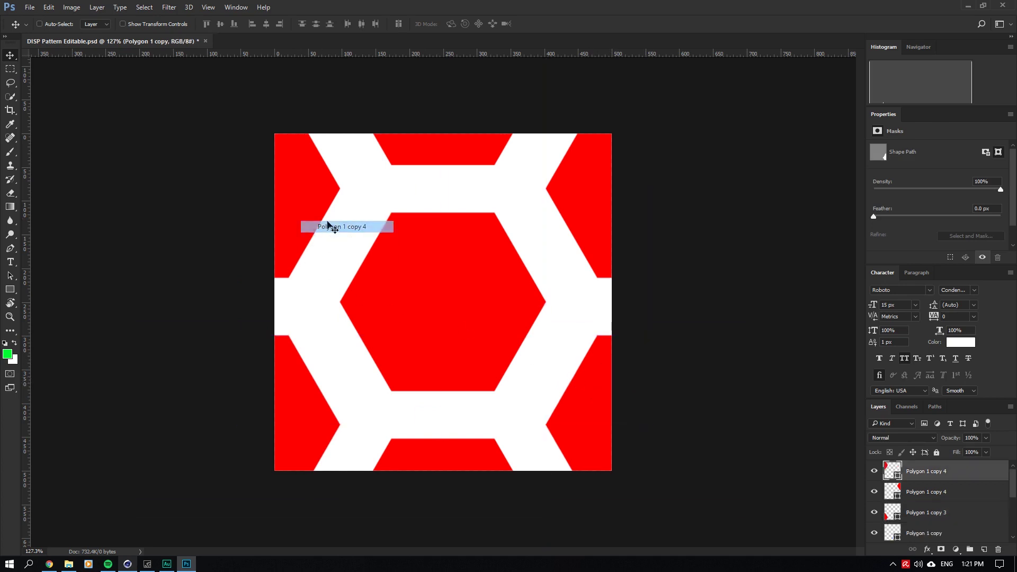
click(872, 492)
ctrl+click(916, 493)
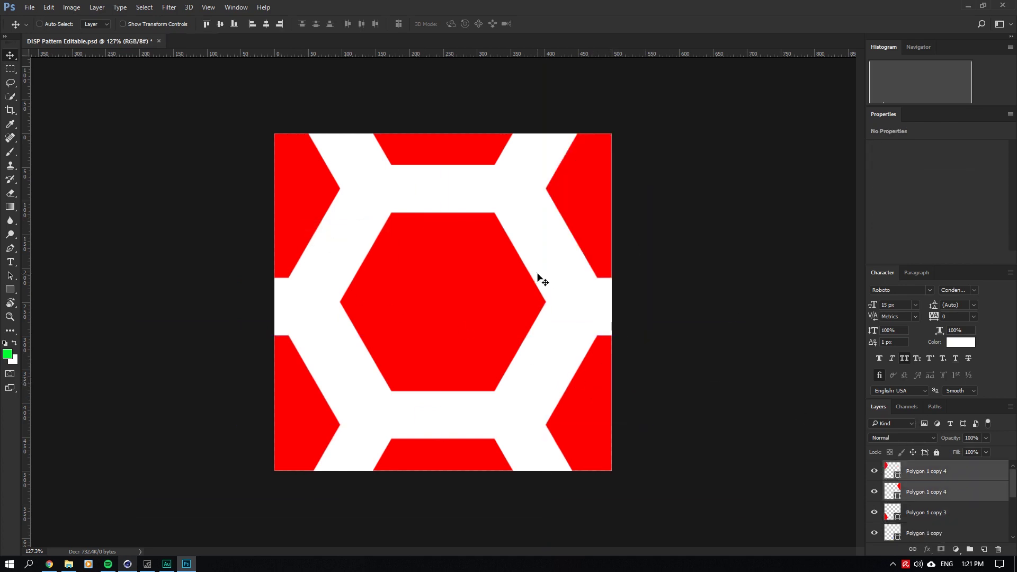
drag(563, 250, 564, 232)
alt+scroll(573, 327, up, 1)
alt+scroll(577, 333, up, 1)
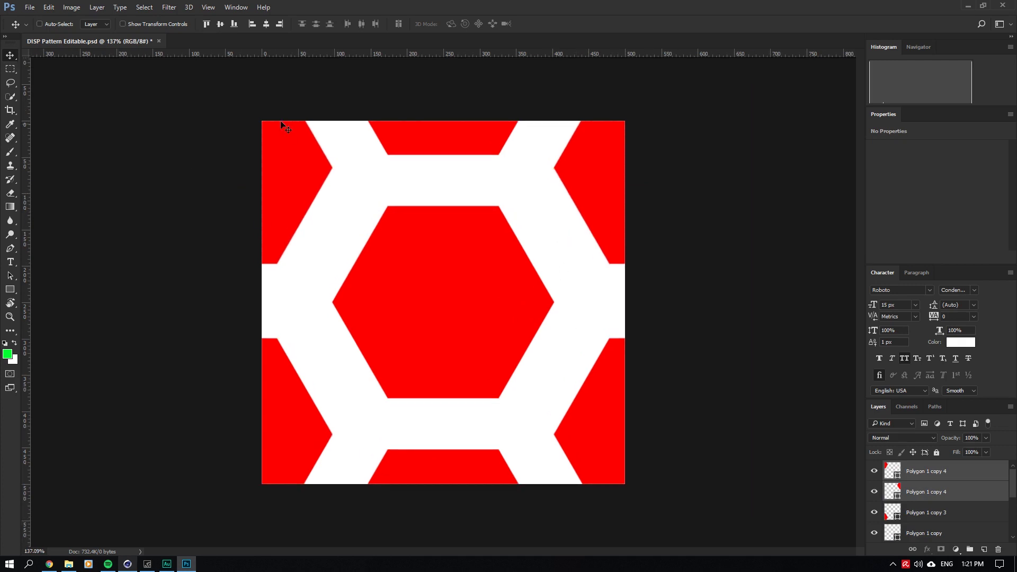
Add a horizontal guide through the central hexagon's side corners and draw a 14 × 33 px rectangle in the left gap below it.
drag(310, 59, 395, 302)
alt+scroll(361, 305, up, 8)
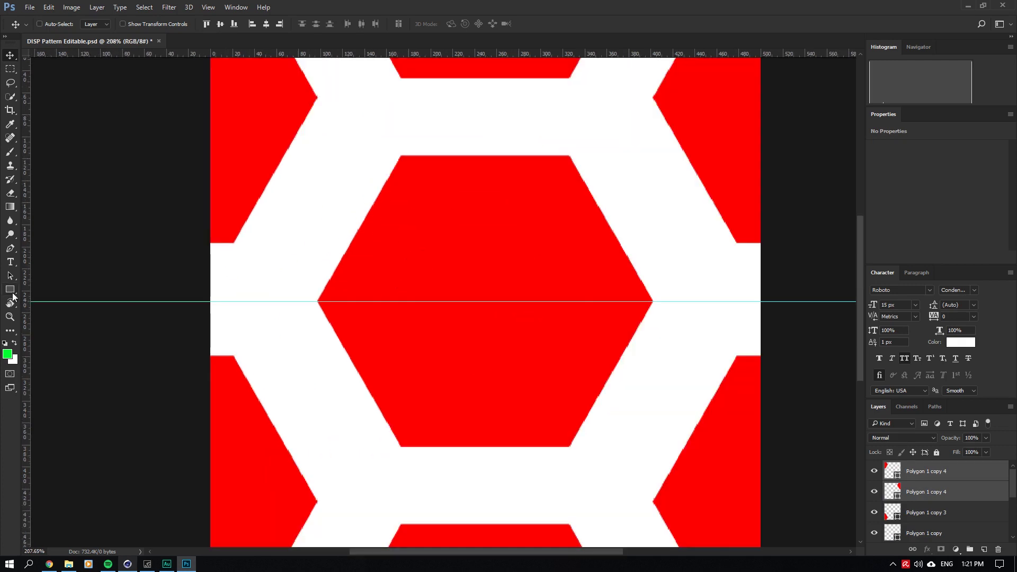
key(u)
drag(227, 347, 243, 309)
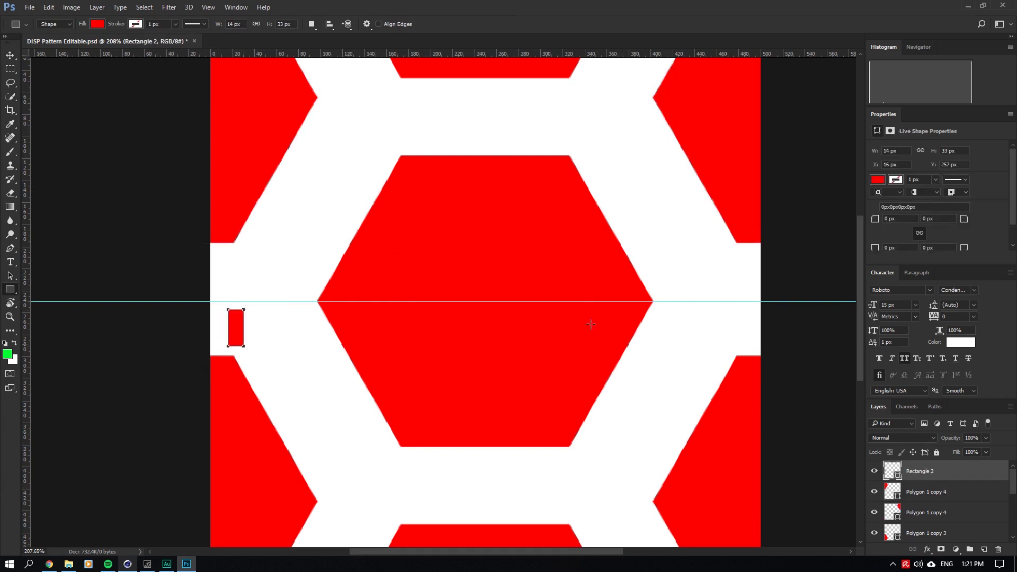
Recolour the small rectangle (Rectangle 2) to dark green 295e2f.
double_click(887, 469)
click(778, 261)
click(853, 265)
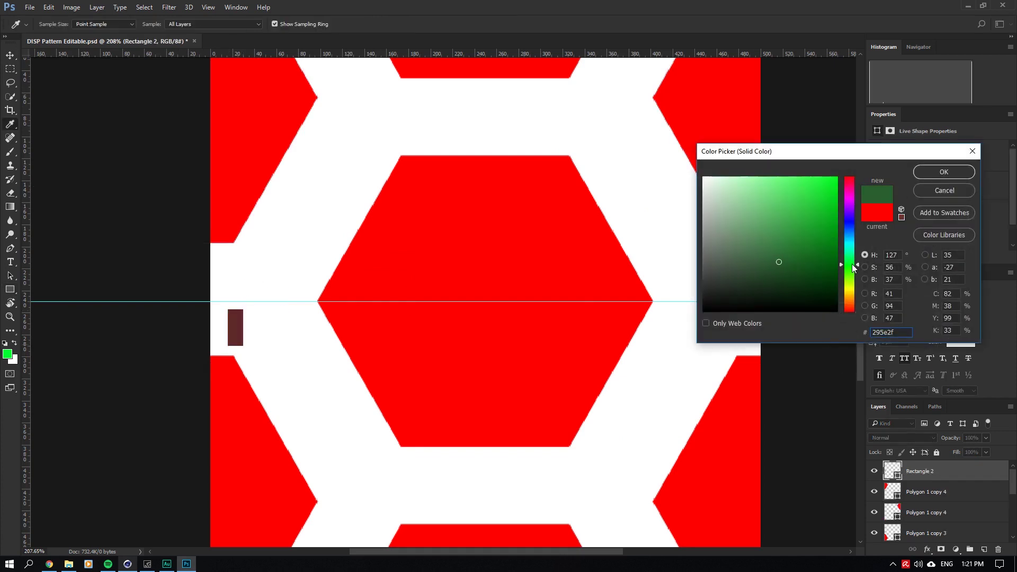
click(936, 176)
Position the green rectangle directly under the guide near the canvas's left edge and stretch it down to the lower-left hexagon.
key(v)
drag(252, 297, 236, 288)
key(ctrl+t)
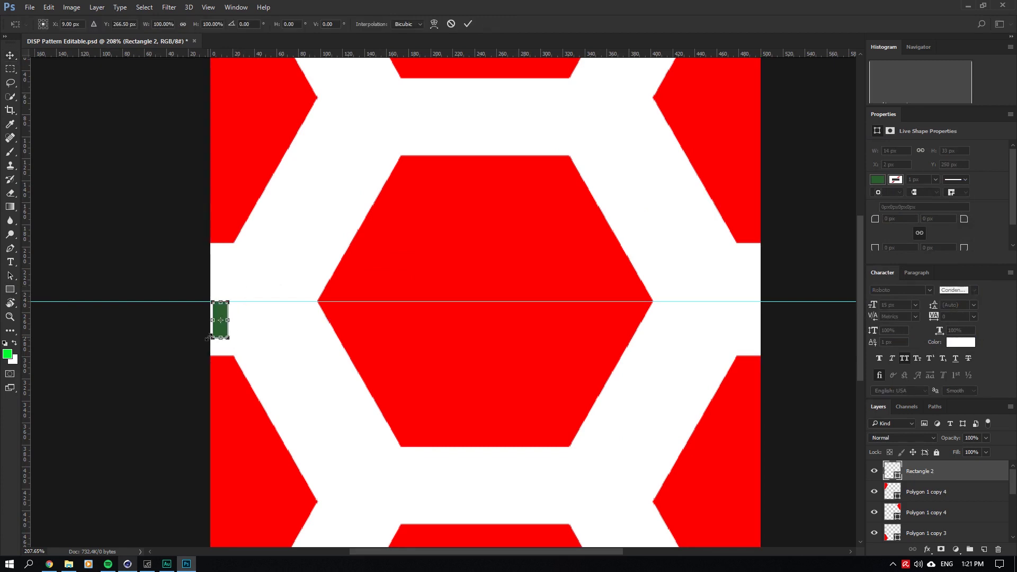
drag(223, 340, 223, 353)
key(Return)
Move the green spacer above the guide and lower both upper corner hexagons together until they meet its upper edge.
drag(266, 313, 269, 236)
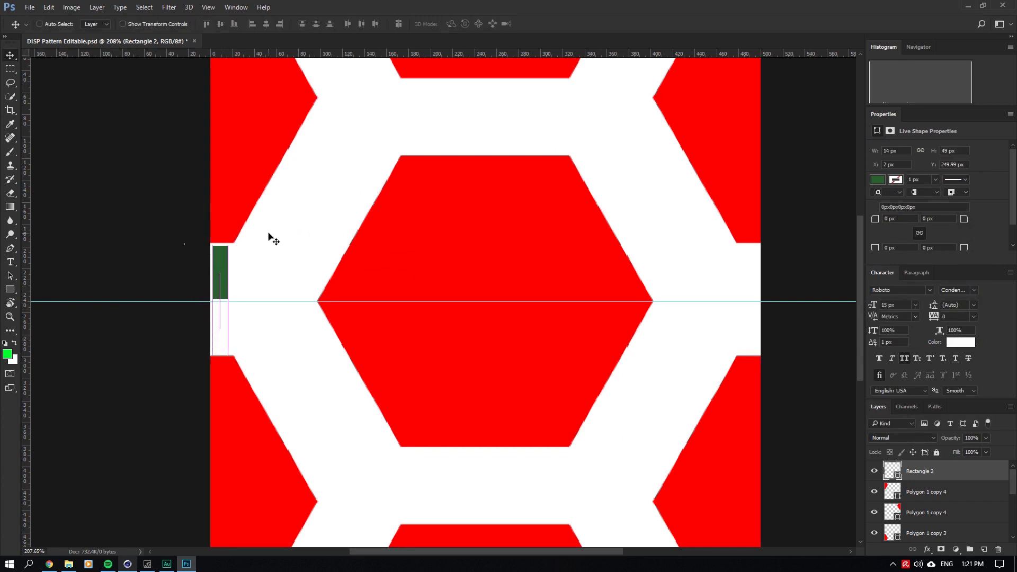
right_click(223, 220)
click(238, 224)
click(875, 512)
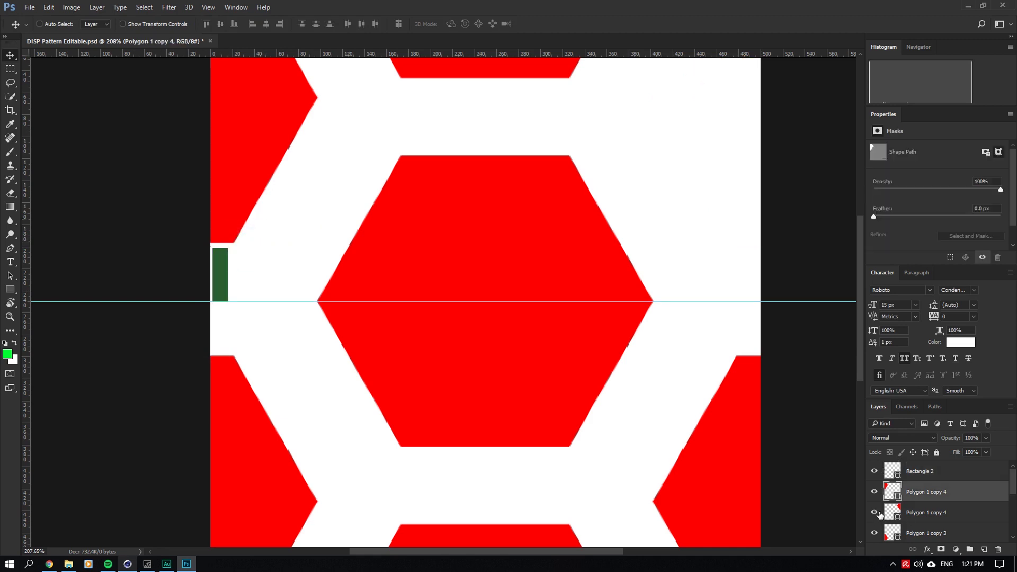
click(876, 512)
shift+click(916, 512)
drag(628, 238, 627, 243)
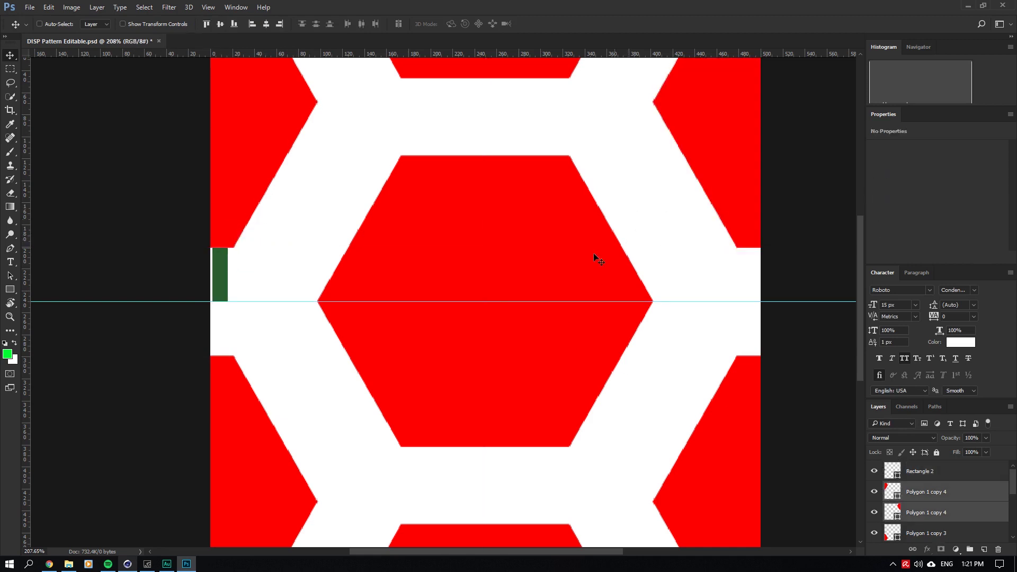
Move the green spacer onto the central hexagon's upper edge.
right_click(223, 260)
click(249, 263)
alt+scroll(342, 301, down, 2)
drag(326, 290, 491, 189)
alt+scroll(448, 190, up, 4)
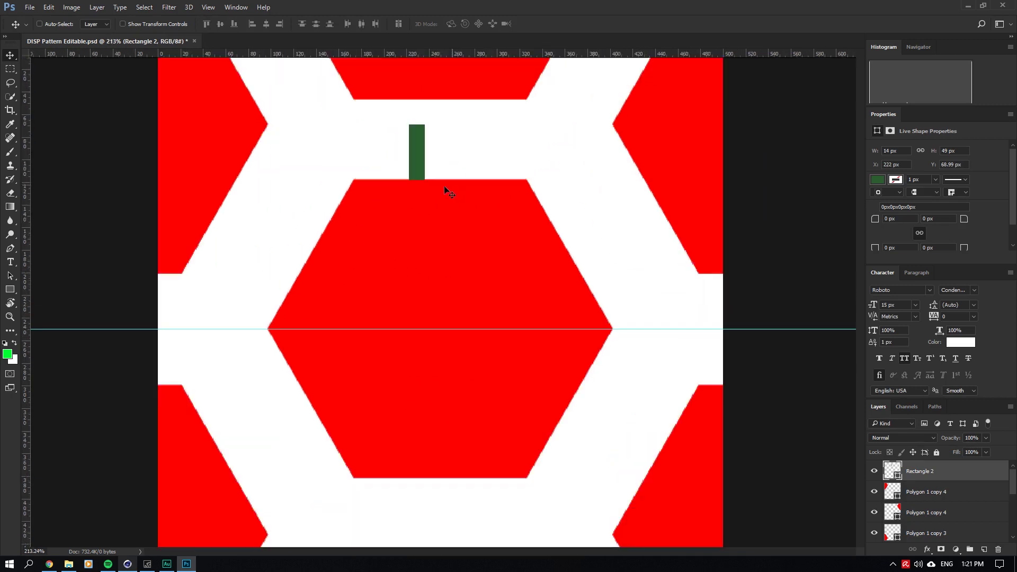
drag(441, 168, 441, 162)
scroll(647, 217, up, 5)
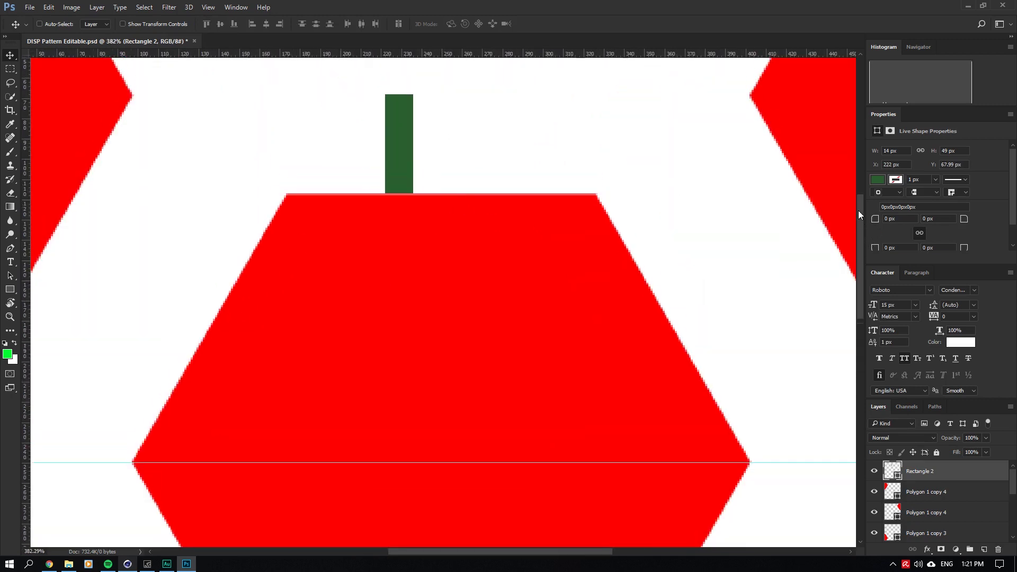
Raise the green spacer by its own height and move the top hexagon (Polygon 1 copy 5) up to meet it.
drag(432, 229, 449, 84)
right_click(441, 129)
click(453, 132)
Move the green spacer straight down below the central hexagon and lower the bottom hexagon (Polygon 1 copy 2) to the spacer's lower edge.
right_click(401, 141)
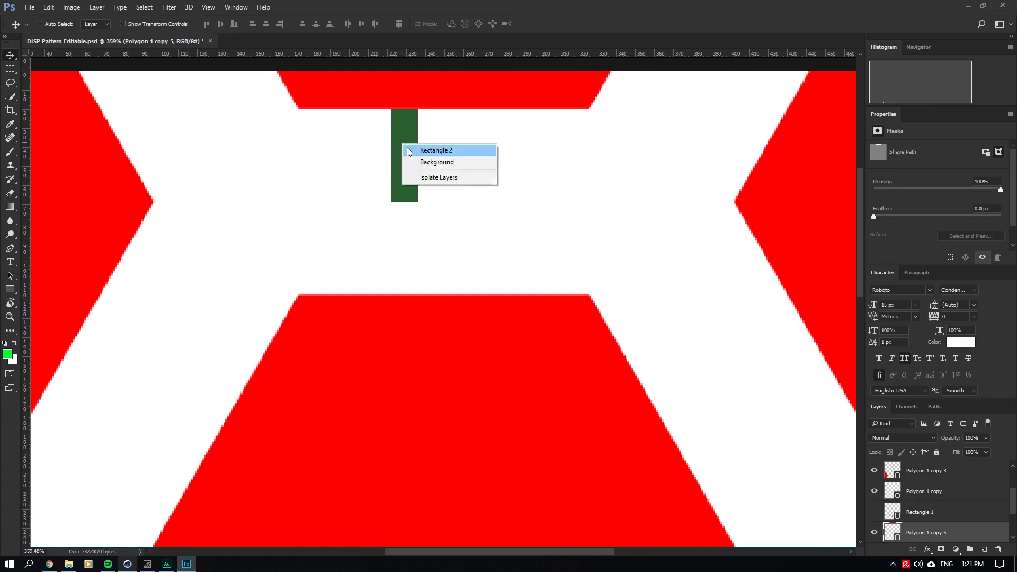
click(430, 148)
alt+scroll(676, 281, down, 5)
drag(493, 211, 490, 517)
right_click(458, 491)
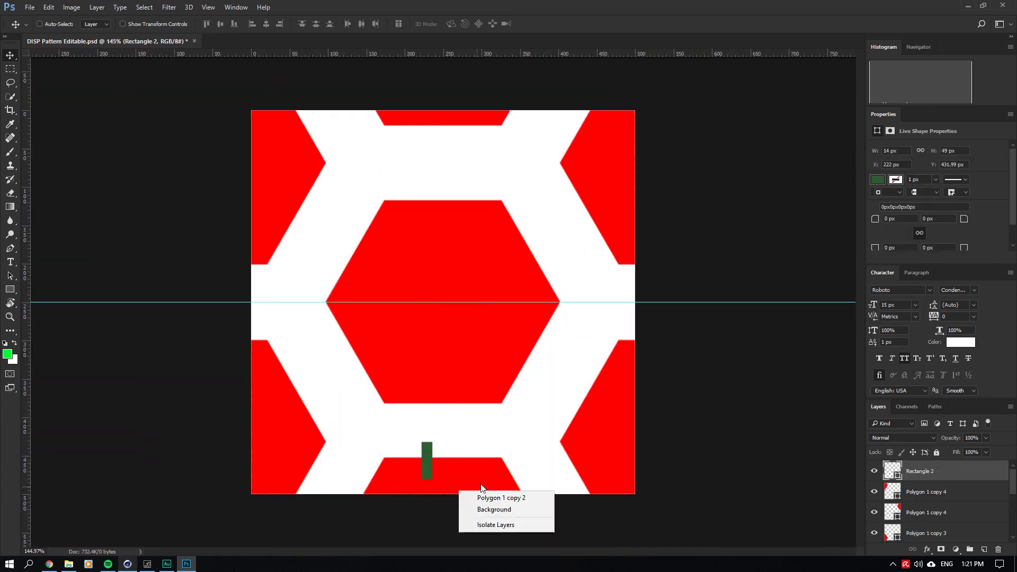
click(468, 488)
drag(459, 473, 458, 488)
Delete the green spacer rectangle (Rectangle 2).
right_click(430, 453)
click(448, 456)
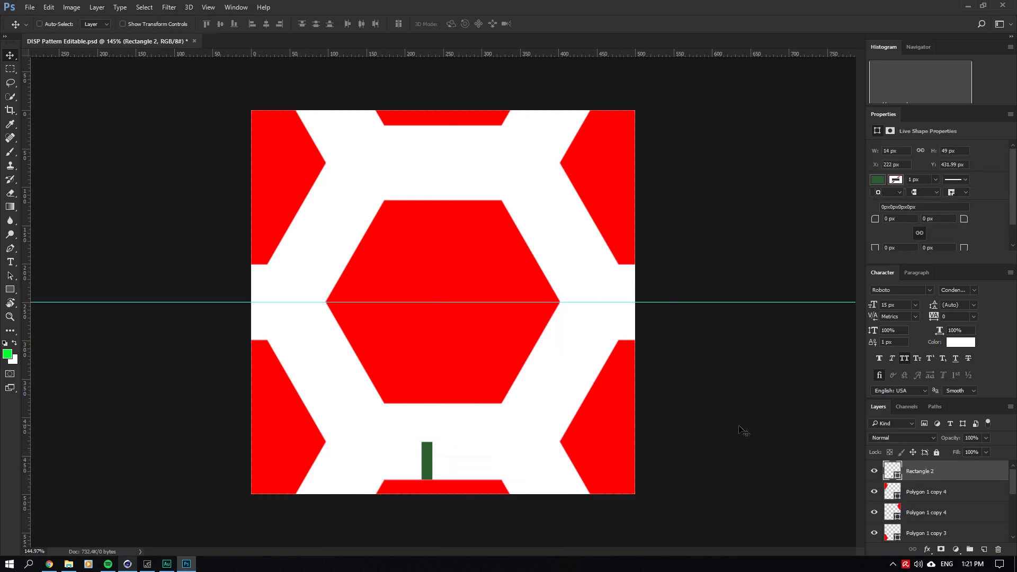
alt+scroll(579, 315, down, 4)
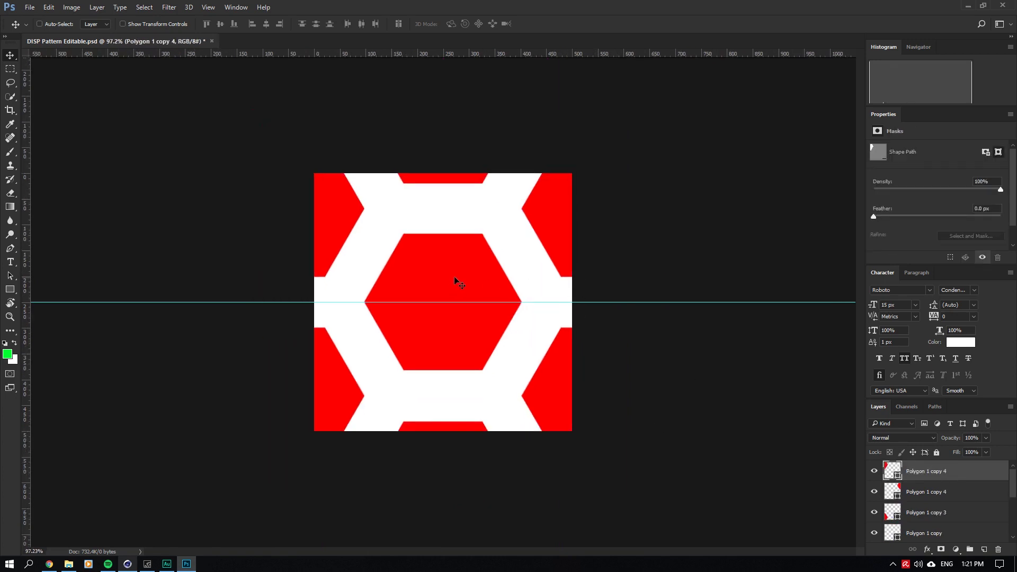
Expand the canvas evenly around the pattern with the Crop tool to about 690 px square.
click(10, 112)
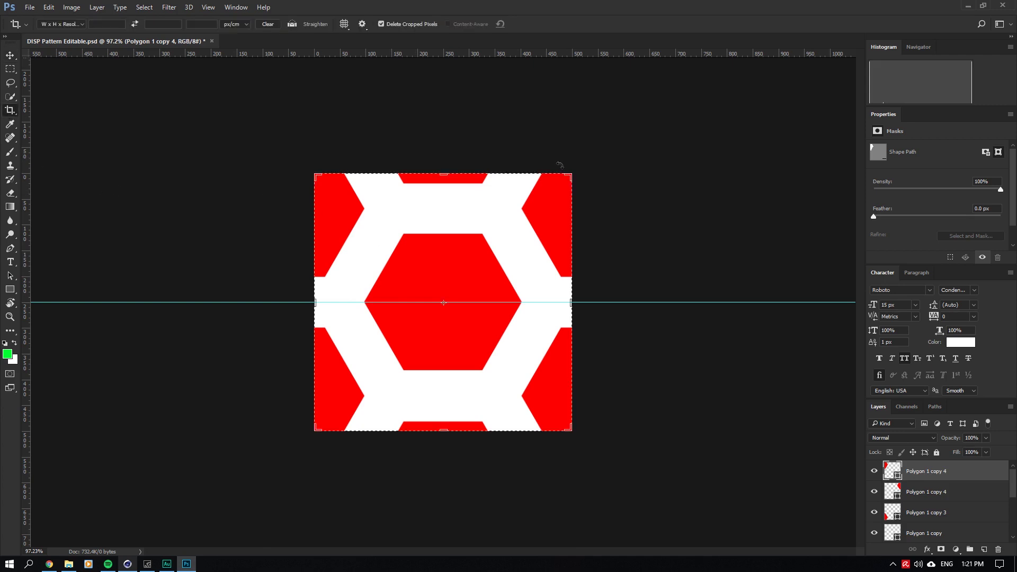
alt+drag(570, 176, 627, 133)
key(Return)
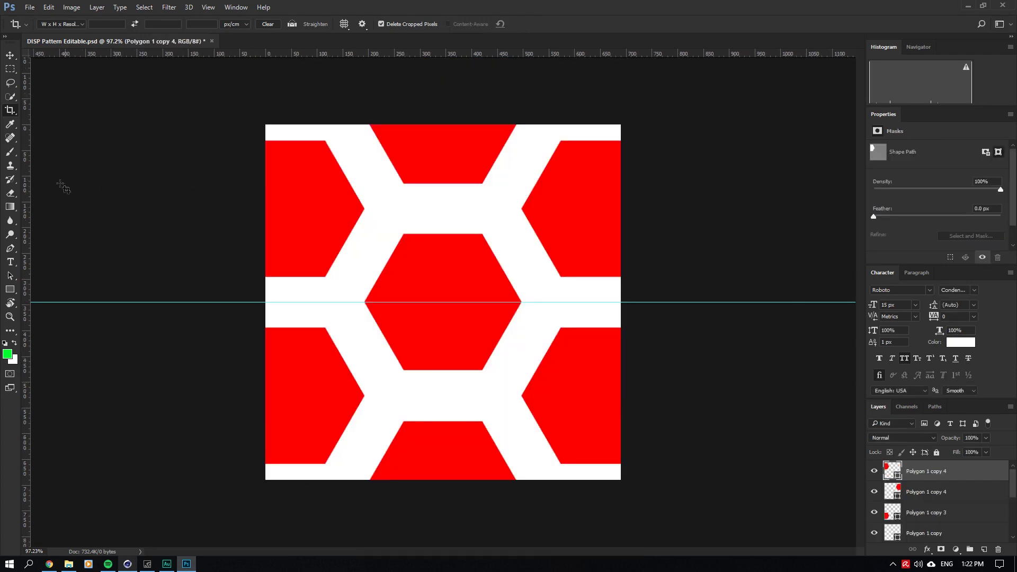
Place two vertical guides, one through the centre of the left-hand hexagons and one through the centre of the right-hand hexagons.
drag(26, 198, 286, 288)
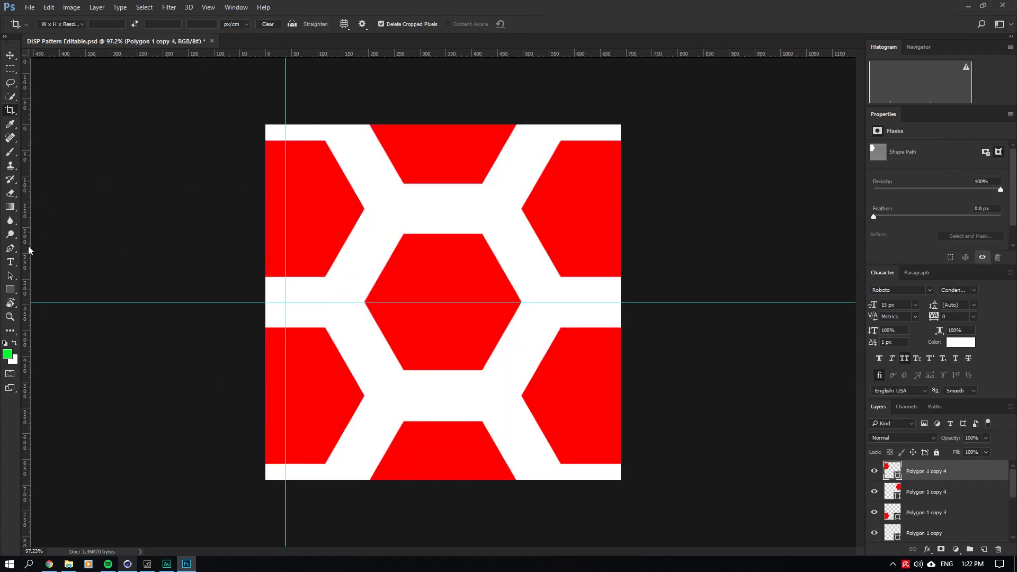
drag(29, 251, 246, 275)
click(10, 55)
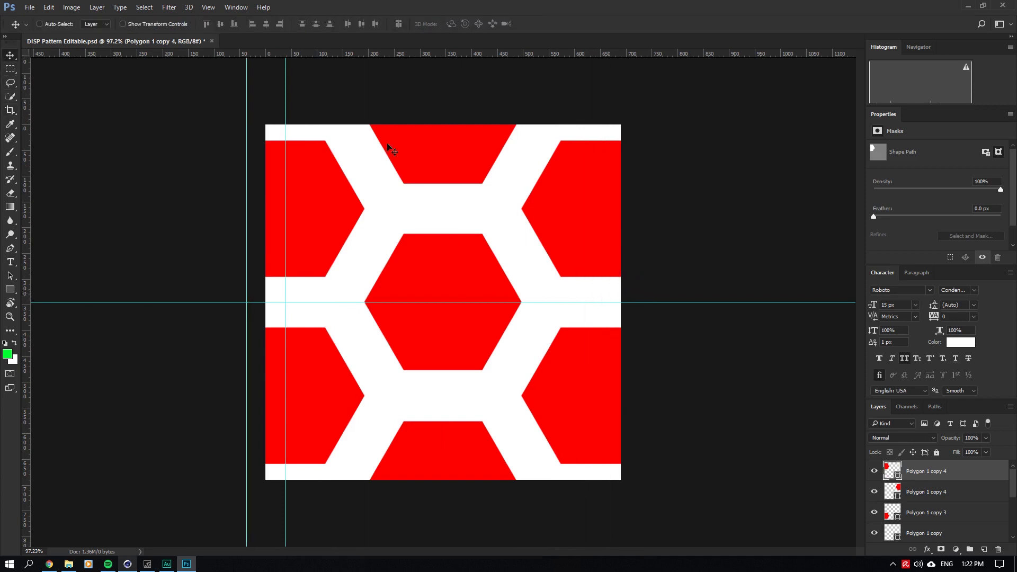
right_click(601, 195)
click(627, 211)
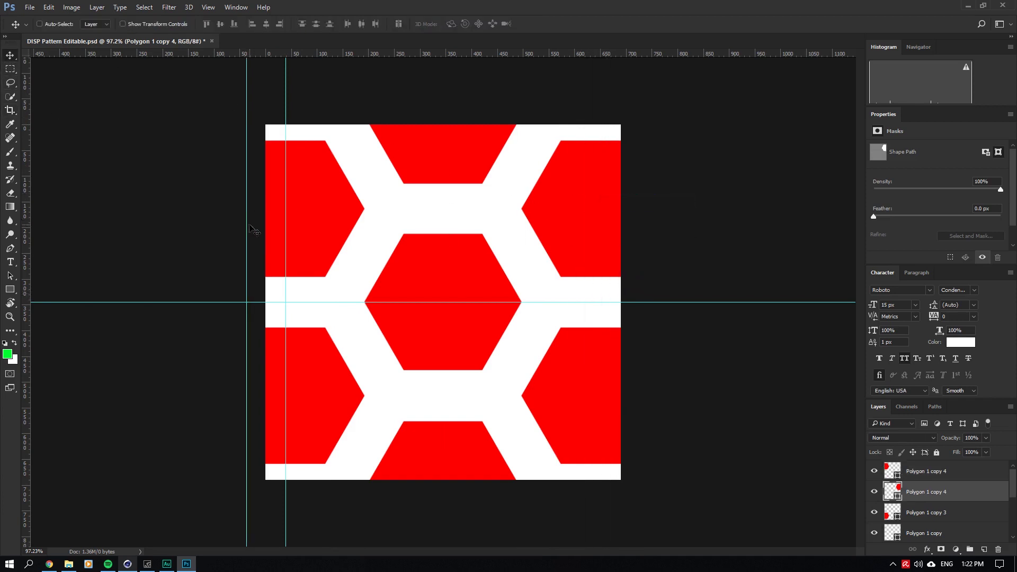
drag(247, 231, 601, 215)
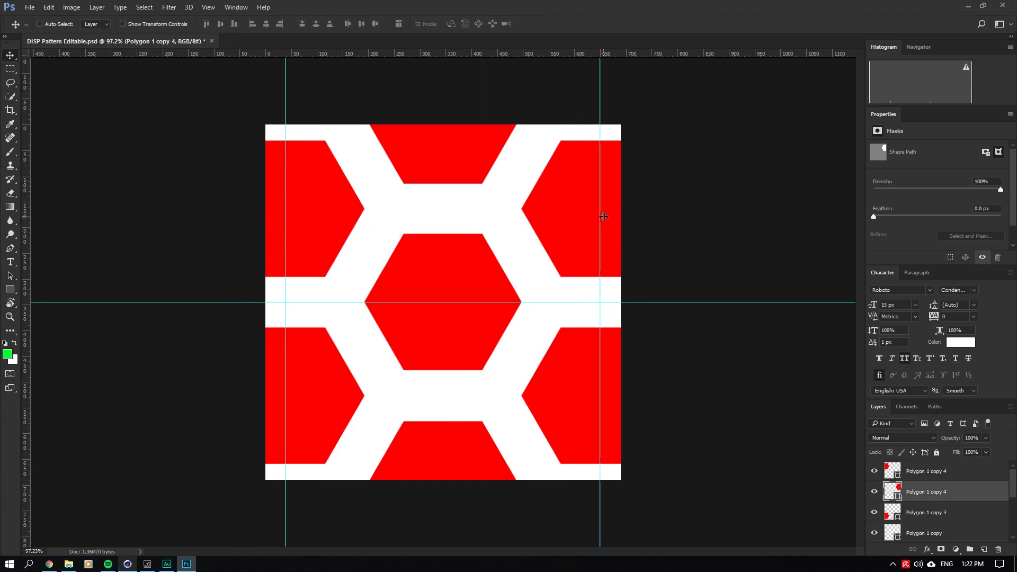
Extend the canvas above and below with the Crop tool so the centres of the top and bottom hexagons lie inside it.
right_click(439, 150)
click(447, 151)
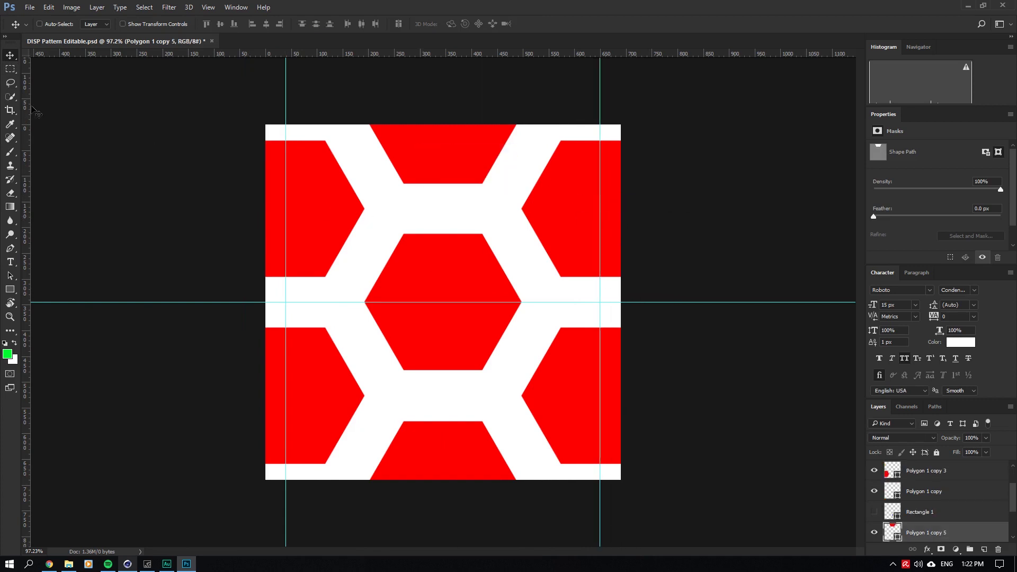
click(10, 109)
drag(439, 128, 444, 108)
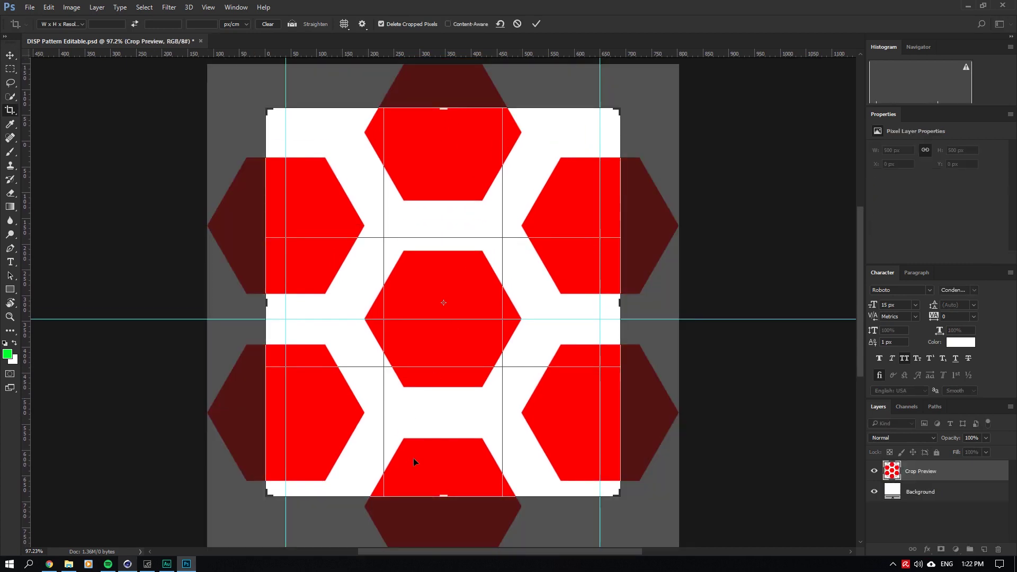
drag(443, 496, 443, 517)
key(Return)
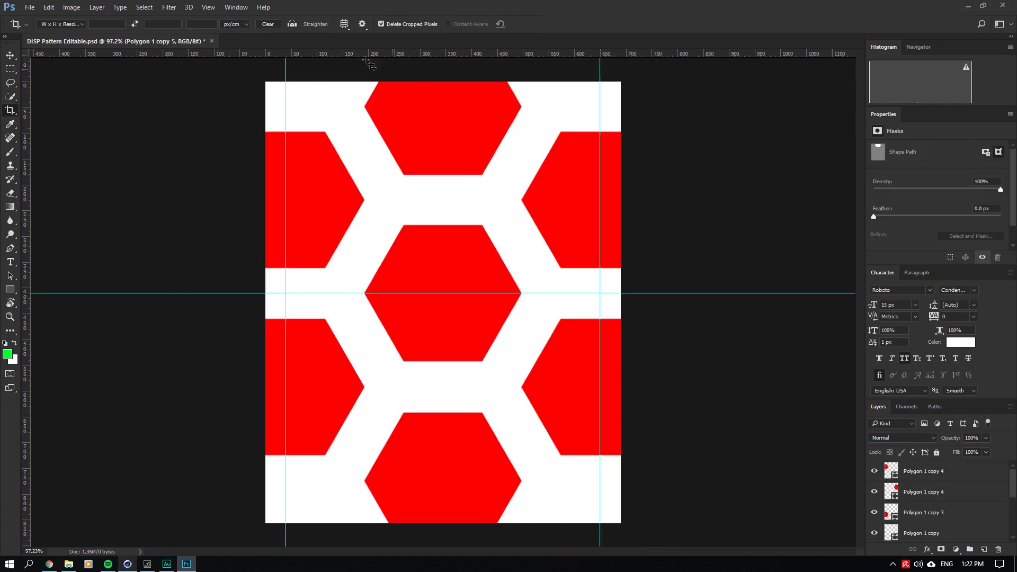
Place horizontal guides through the centres of the top hexagon (Polygon 1 copy 5) and the bottom hexagon (Polygon 1 copy 2).
right_click(394, 115)
click(10, 54)
right_click(453, 110)
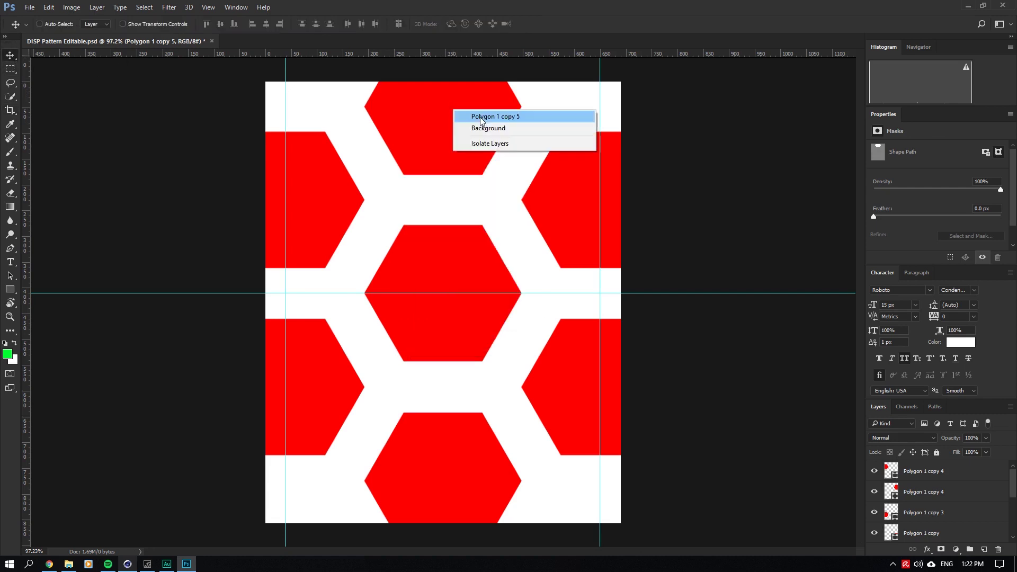
click(481, 117)
drag(464, 54, 466, 105)
right_click(440, 442)
click(477, 451)
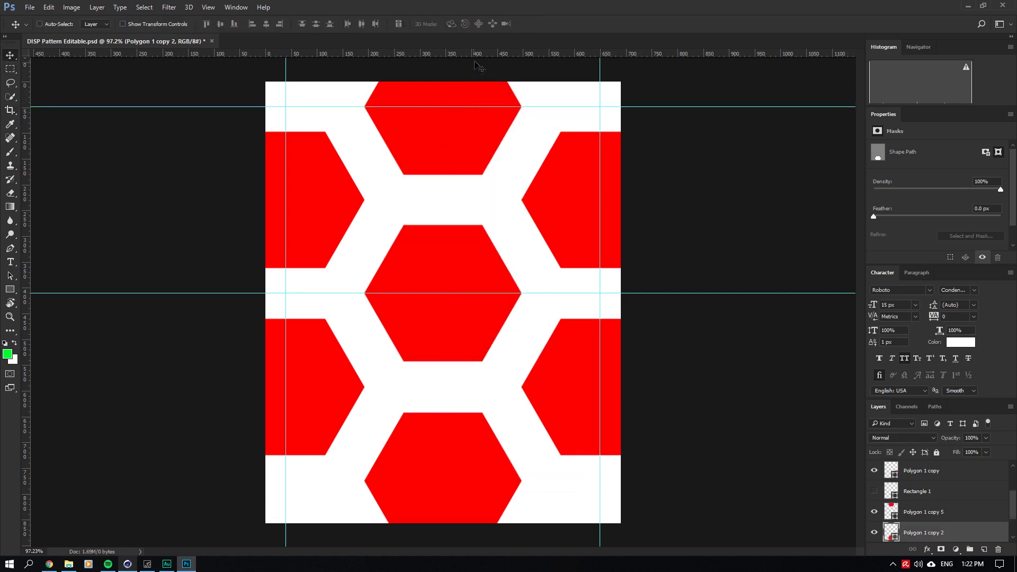
drag(476, 53, 462, 480)
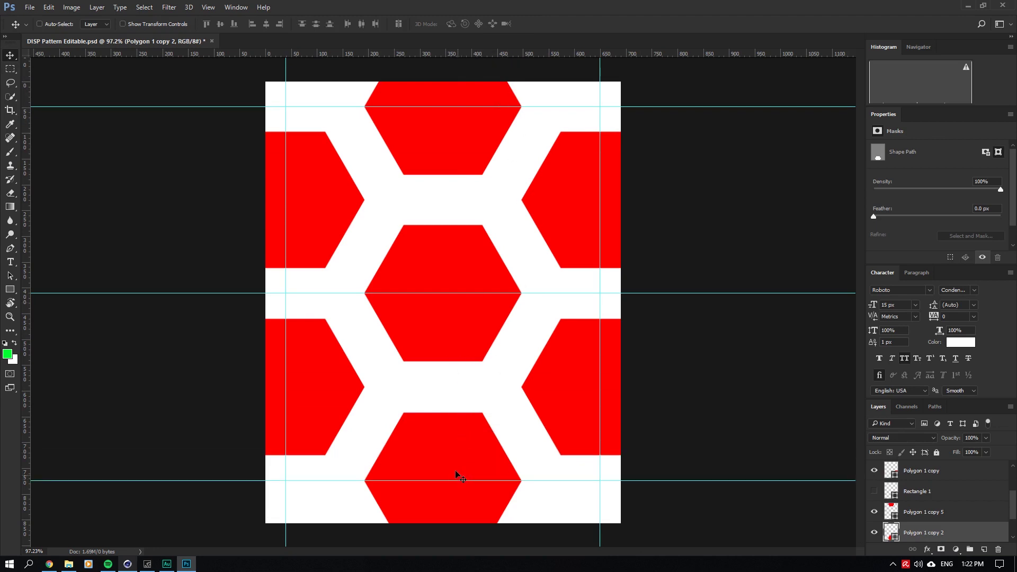
Crop the canvas to the outer guides through the hexagon centres, about 610 by 726 px.
click(16, 111)
drag(266, 82, 279, 96)
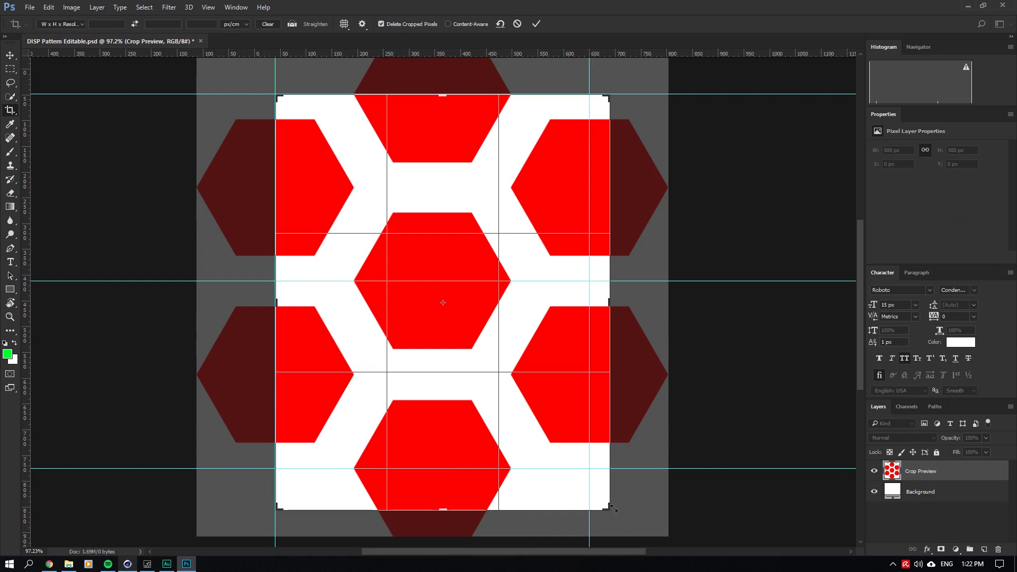
drag(612, 508, 603, 485)
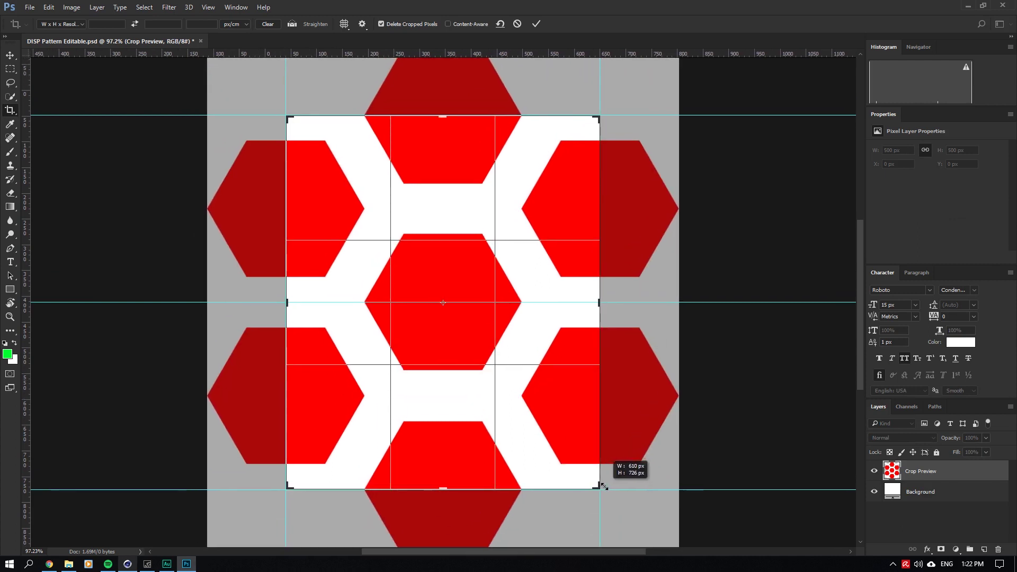
key(Return)
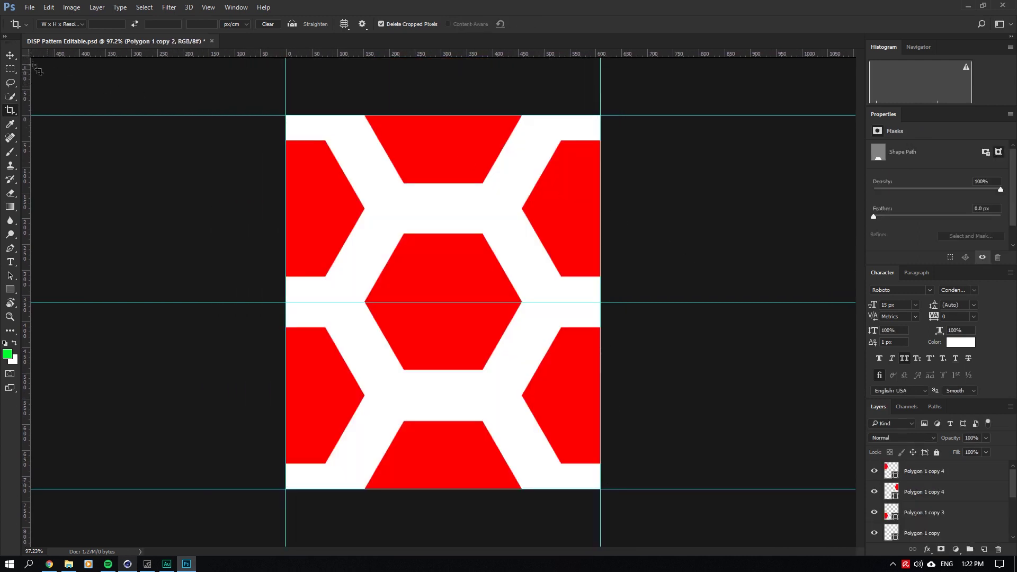
Save the editable document and define the cropped hexagon tile as a pattern.
click(10, 55)
alt+scroll(447, 257, down, 1)
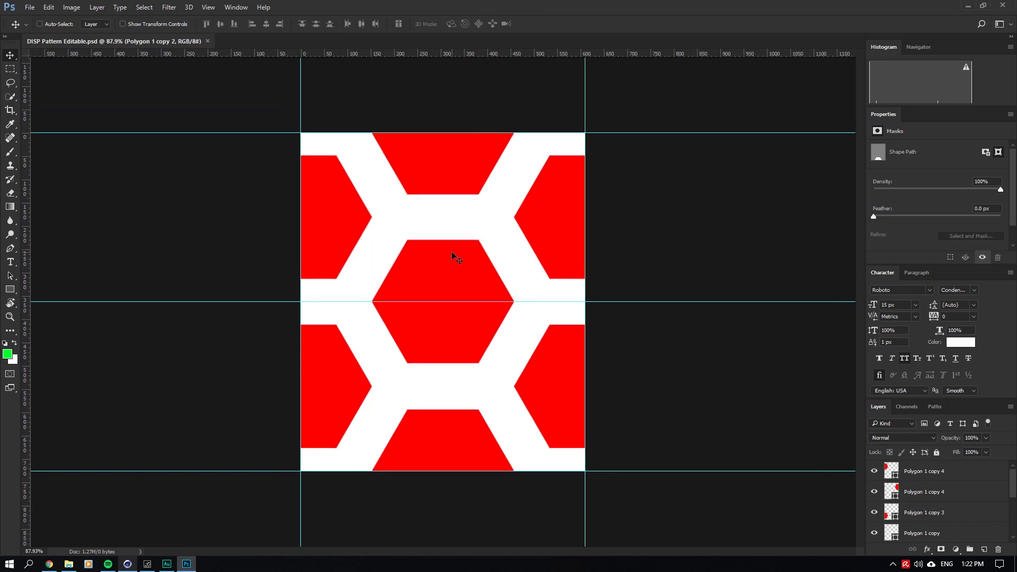
click(71, 7)
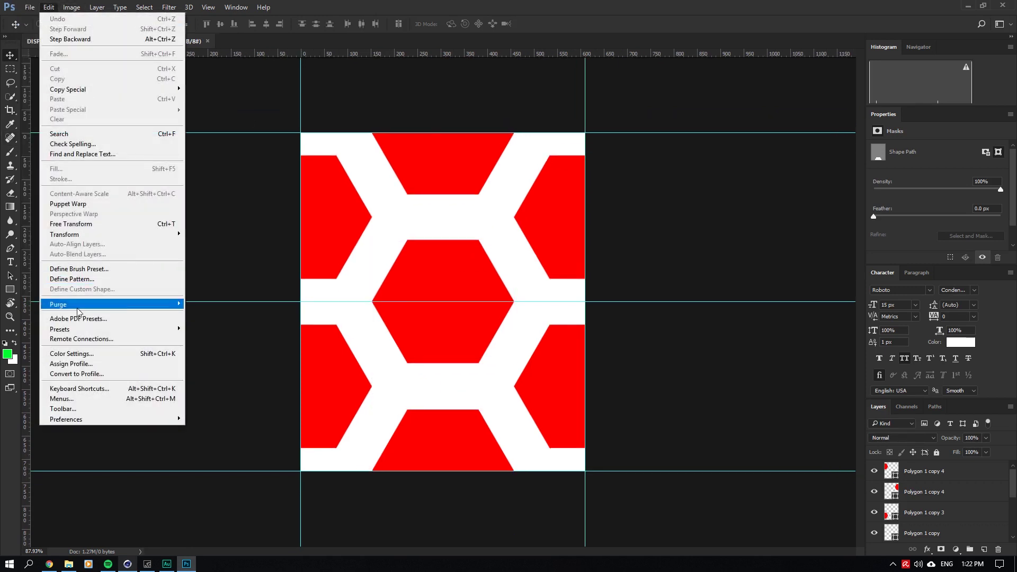
click(79, 278)
click(619, 189)
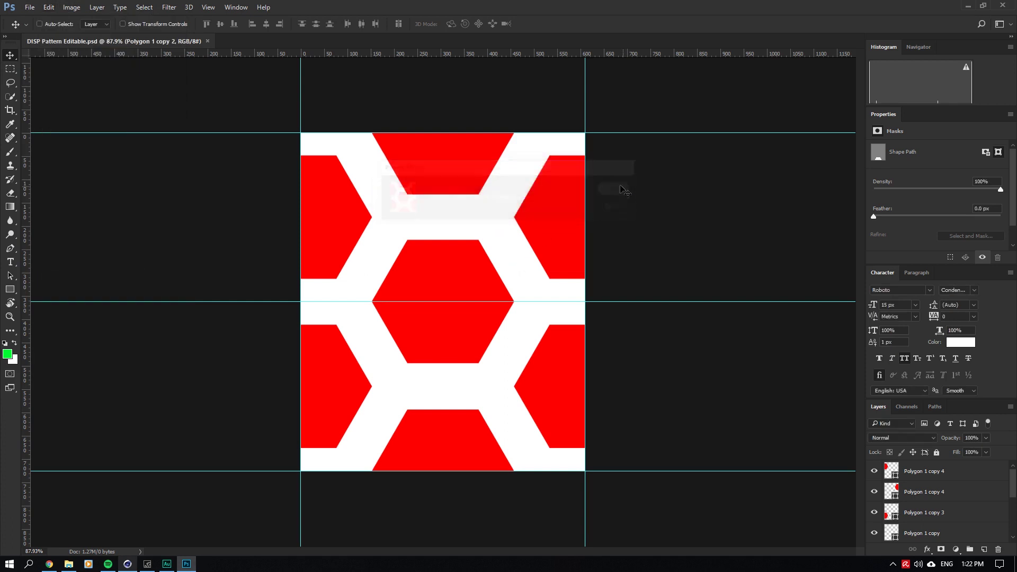
Create a new document of 2048 x 2048 px at 72 ppi with a white background.
click(30, 7)
click(31, 17)
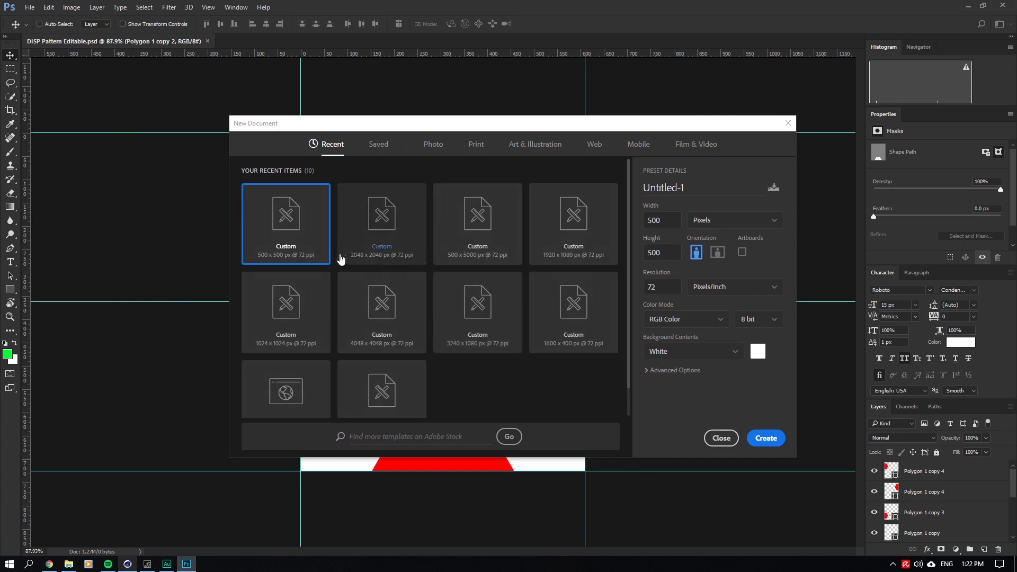
click(376, 246)
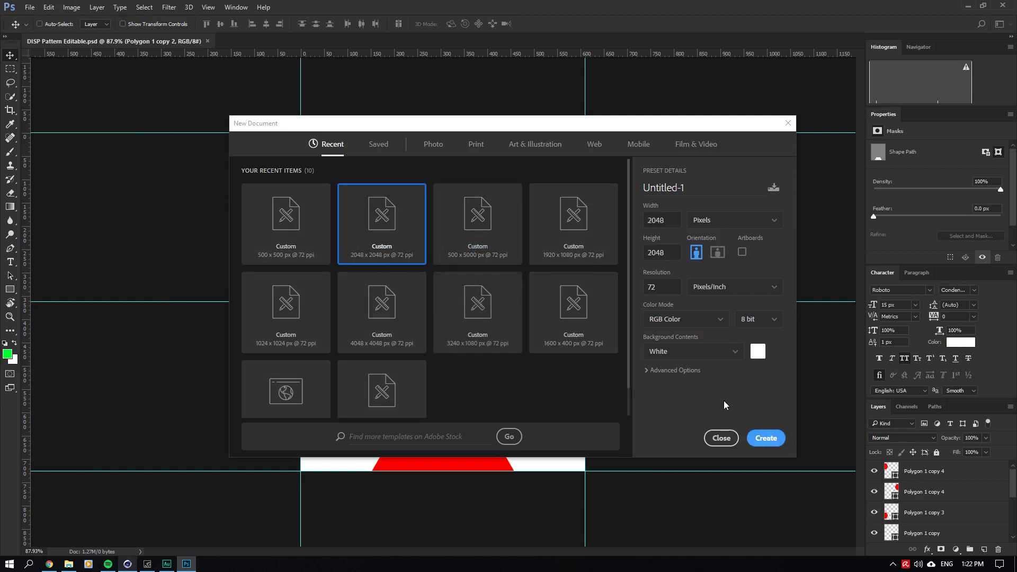
key(Return)
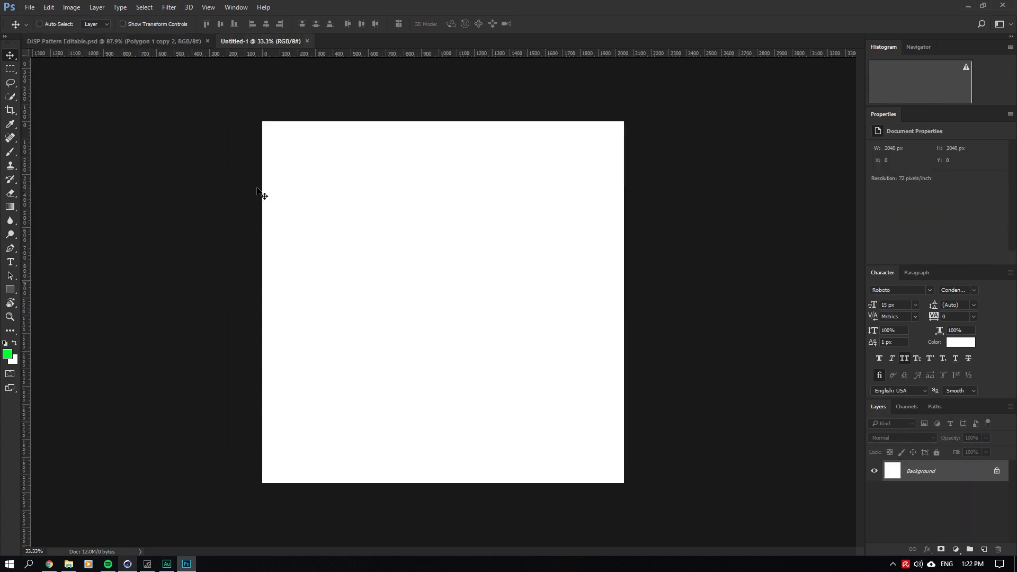
Add a green (#00ff30) solid color fill layer over the background and open its layer style settings.
click(955, 549)
click(909, 319)
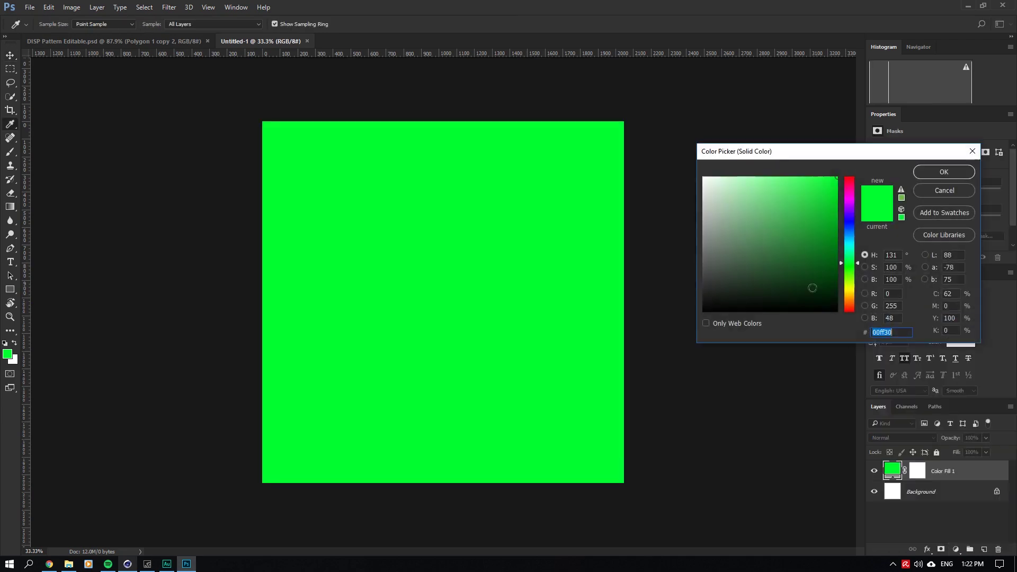
click(944, 172)
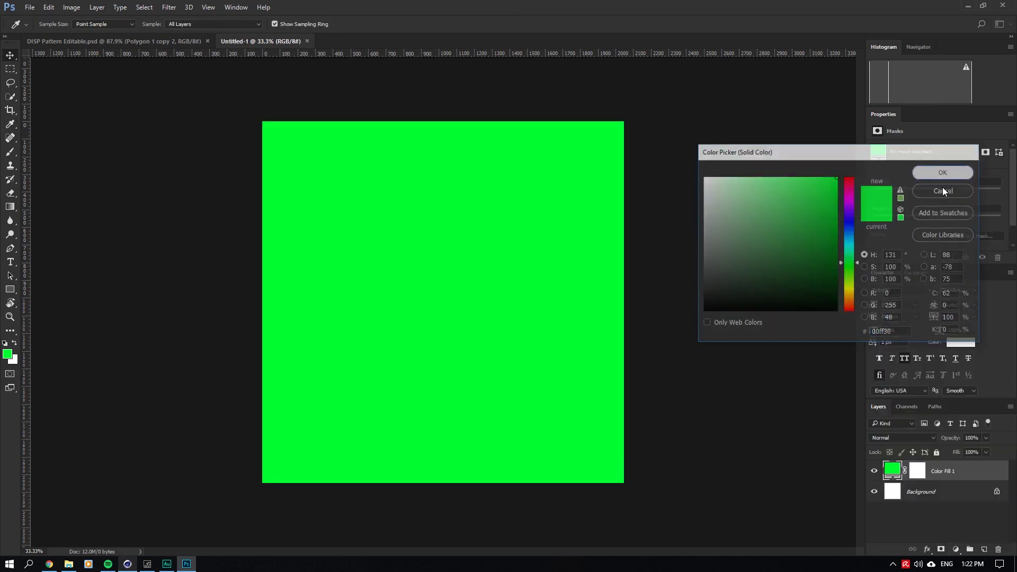
right_click(949, 480)
click(834, 69)
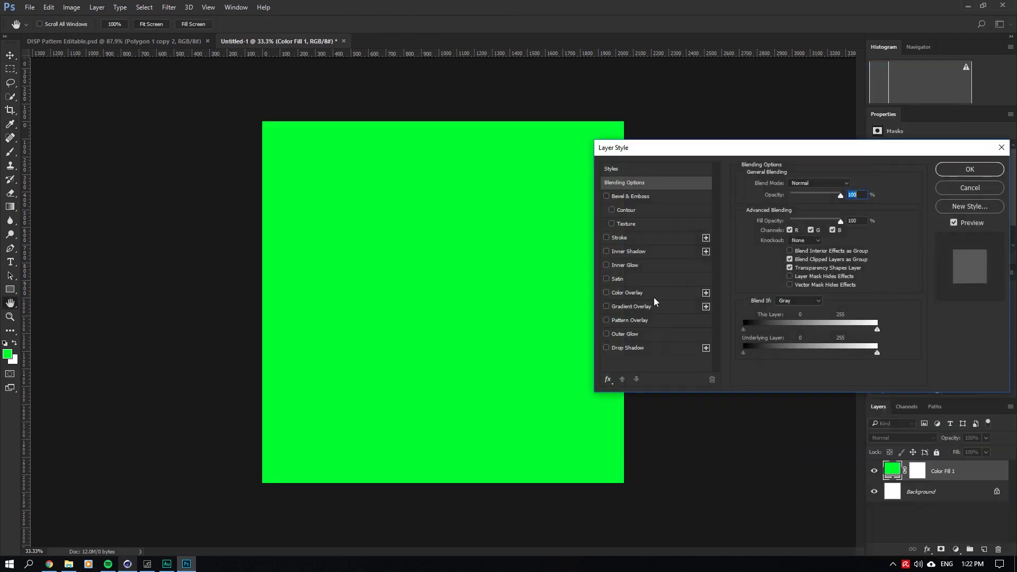
click(649, 292)
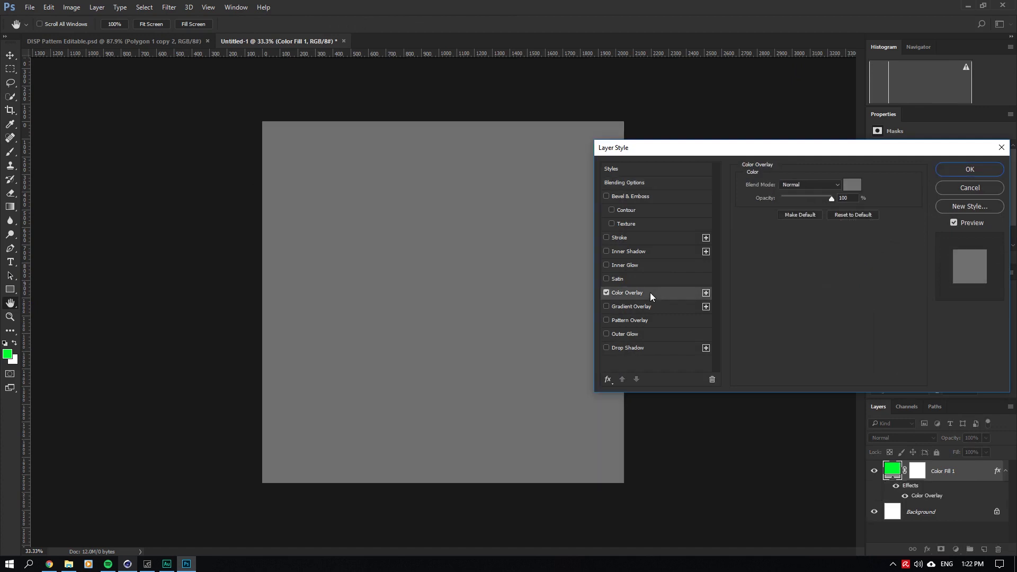
click(835, 186)
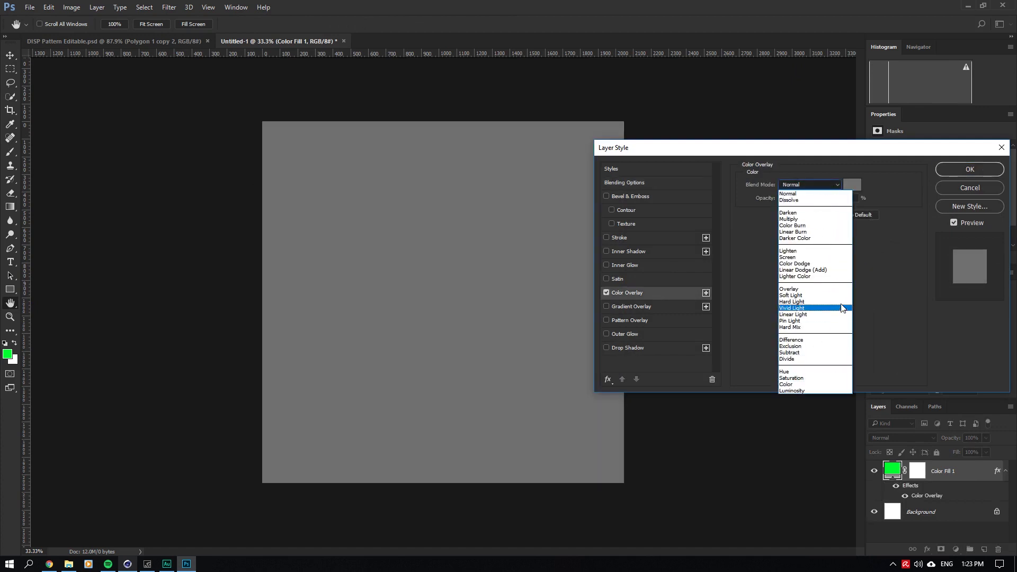
click(835, 188)
click(833, 186)
click(617, 293)
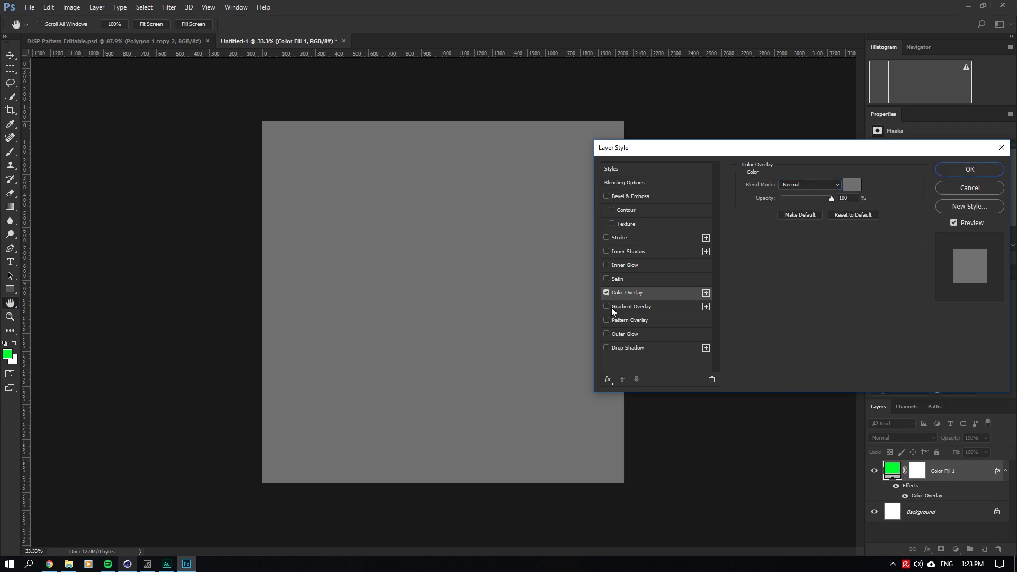
click(606, 293)
Apply a Pattern Overlay to the Color Fill 1 layer using the newly defined red hexagon pattern.
click(607, 319)
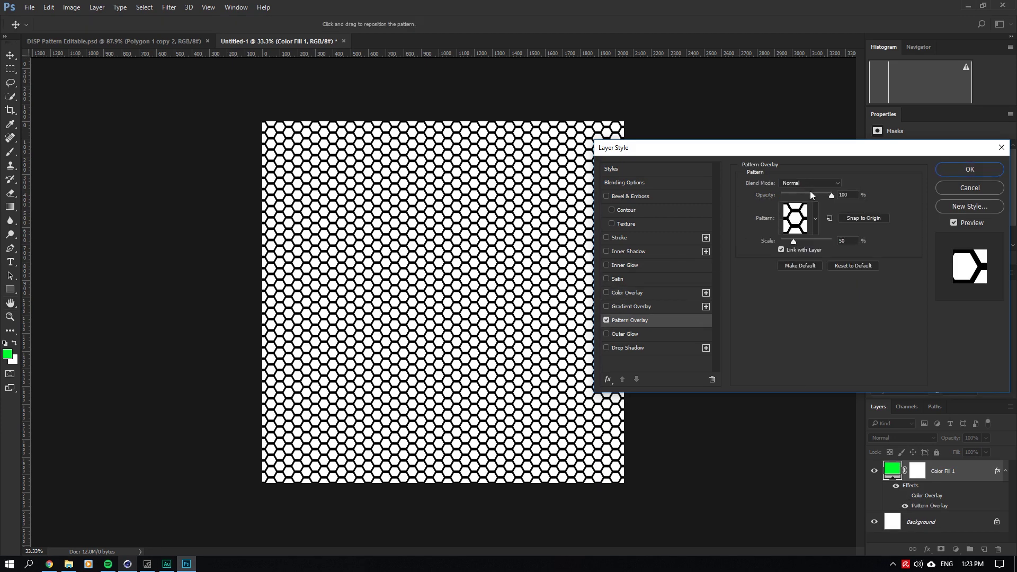
click(814, 218)
click(812, 285)
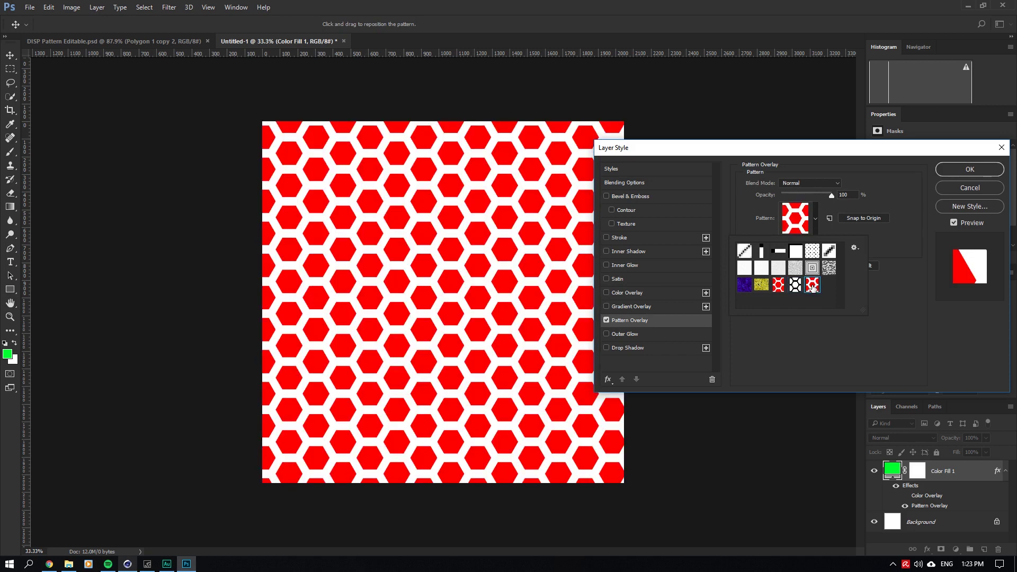
click(905, 289)
click(956, 171)
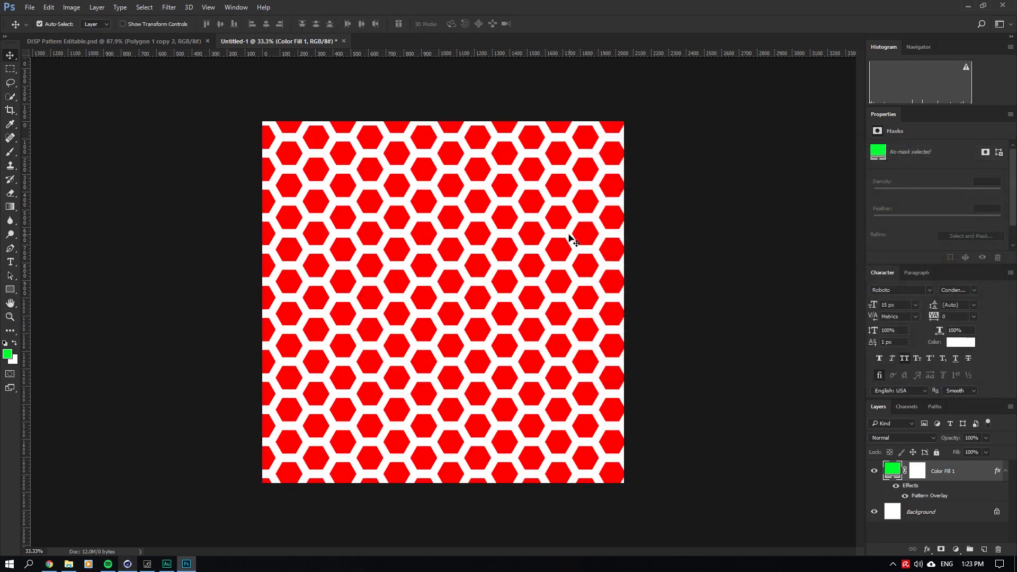
Save the tiled pattern document as DISP Pattern.psd in the Razer Kraken Tutorial Assets folder.
key(ctrl+s)
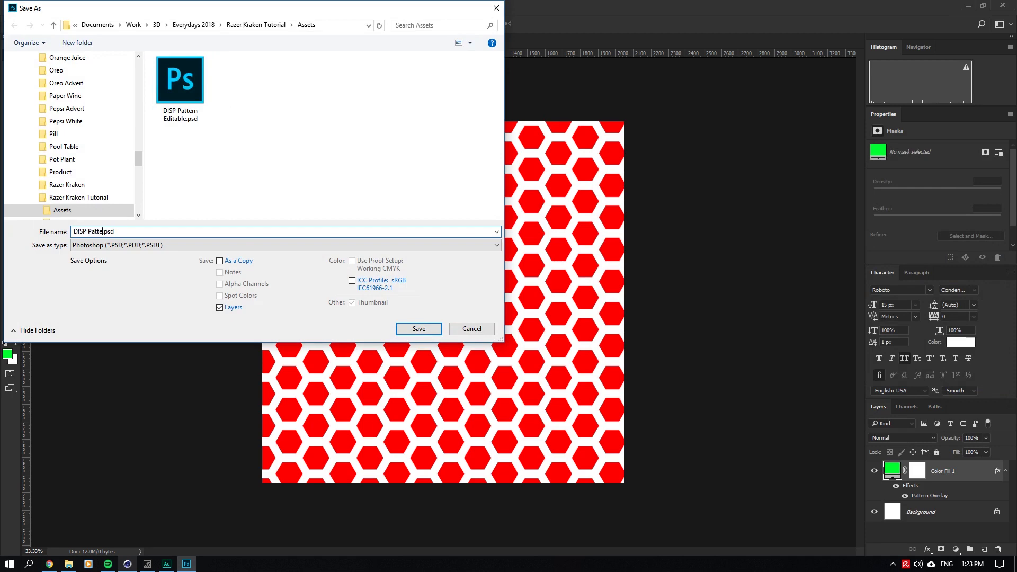
key(Return)
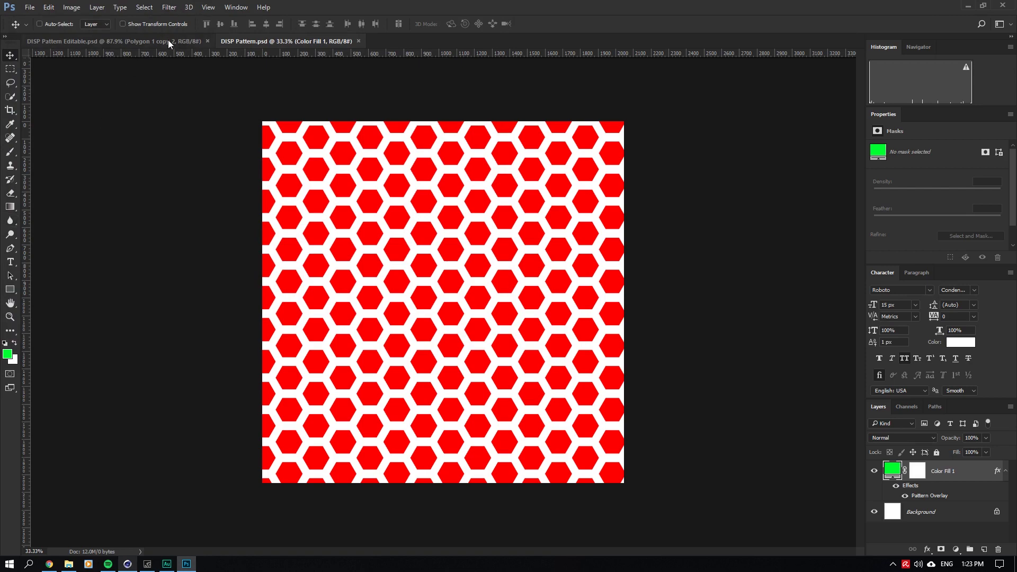
click(170, 43)
click(254, 42)
Switch to Cinema 4D and create an Octane glossy material with the right ear cup in view.
click(128, 564)
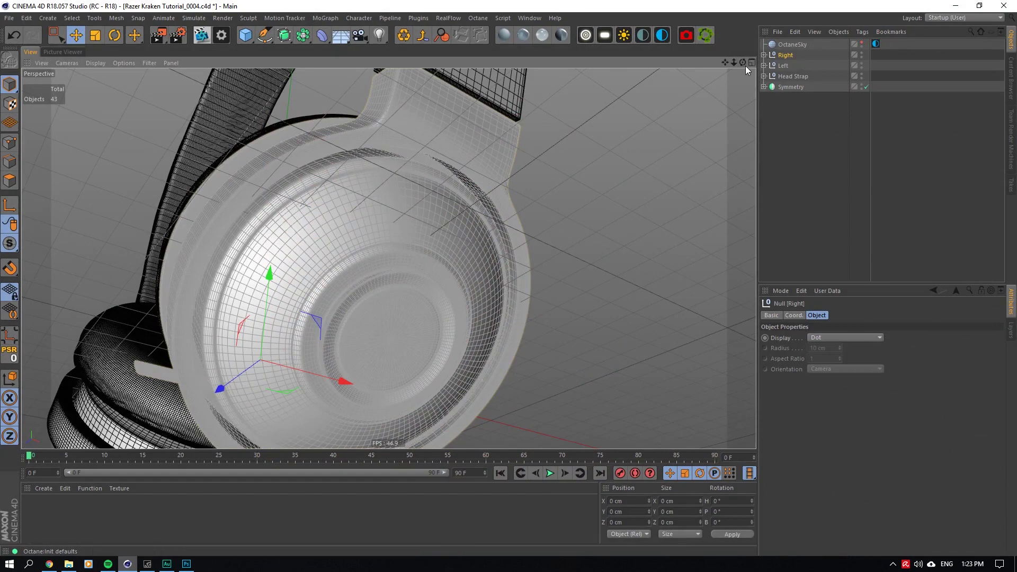
drag(744, 63, 723, 38)
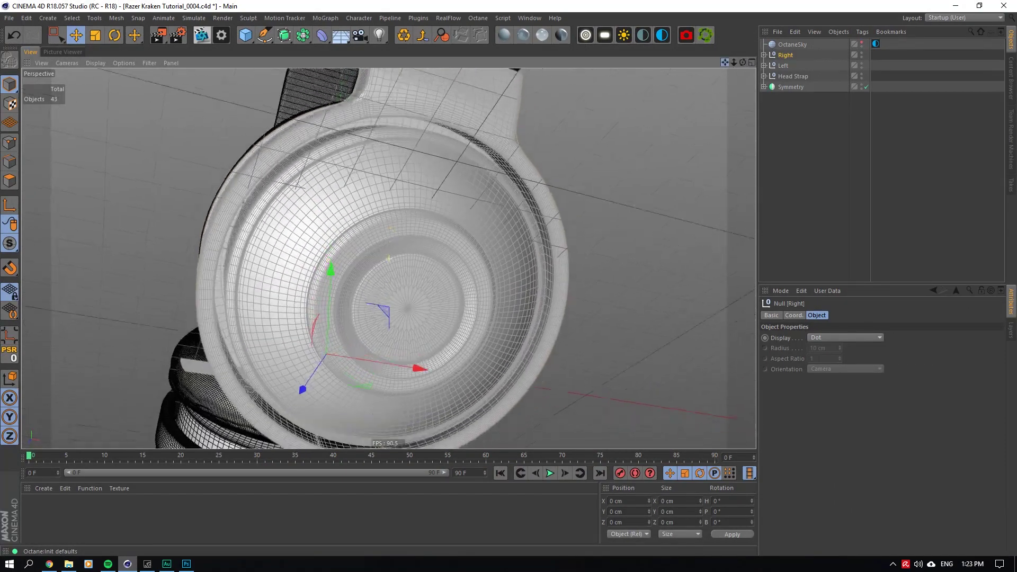
drag(688, 101, 694, 77)
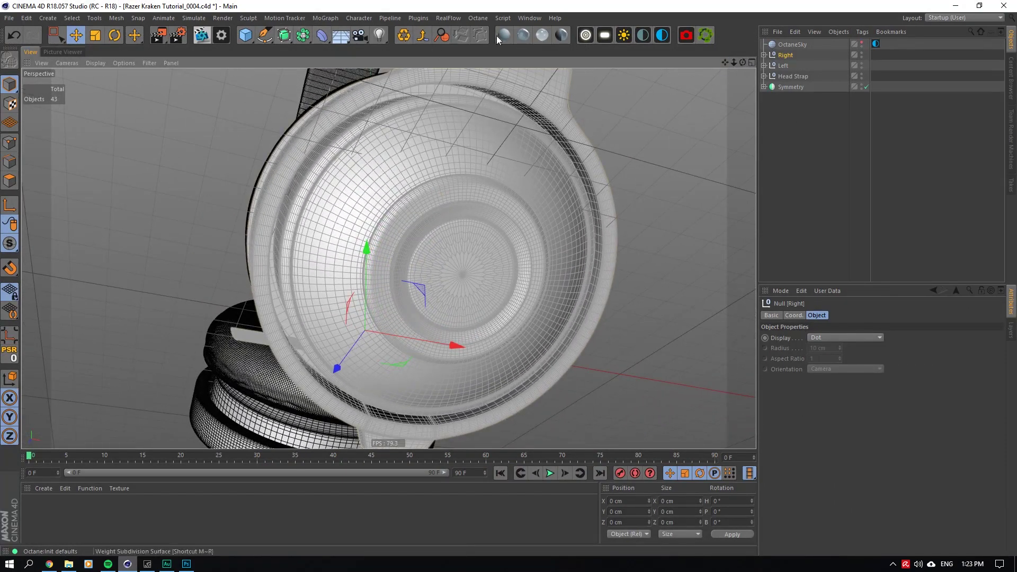
click(522, 36)
Open the Octane Live Viewer and start rendering the headphone scene.
click(203, 36)
click(221, 143)
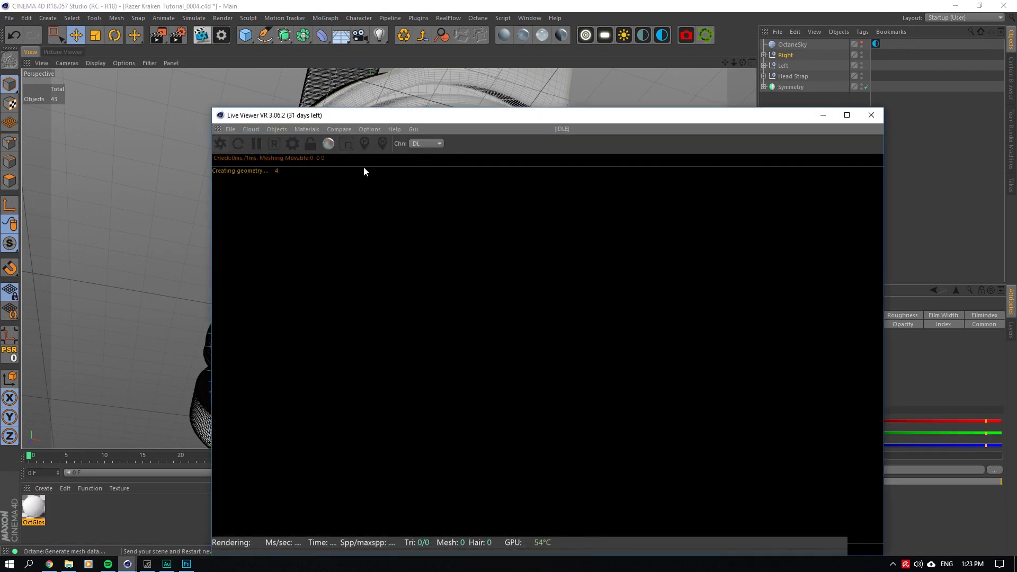
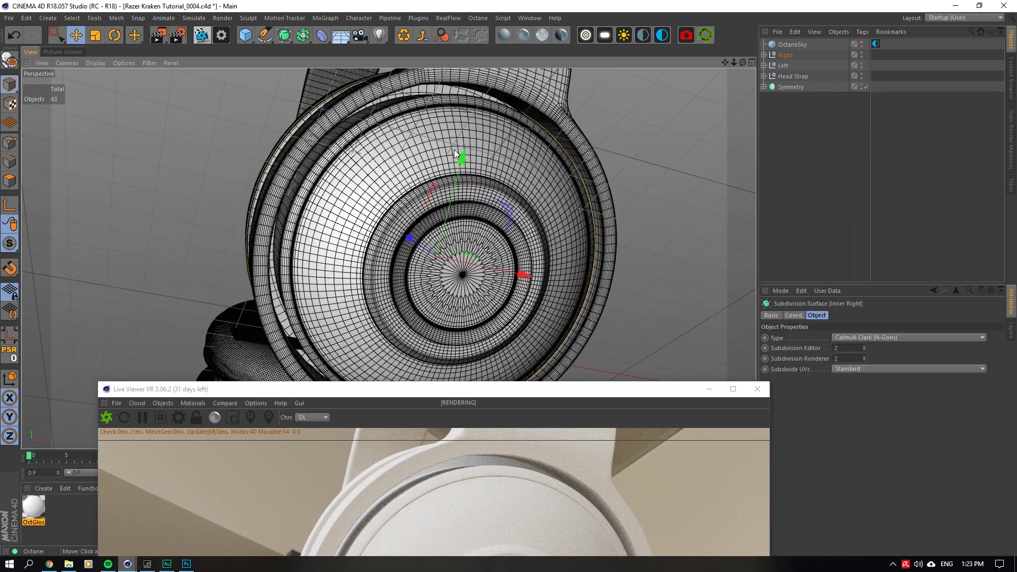
Select the Boole.2 mesh inside the Right ear cup's Inner Right group and disable the Inner Right subdivision surface.
click(763, 55)
click(769, 66)
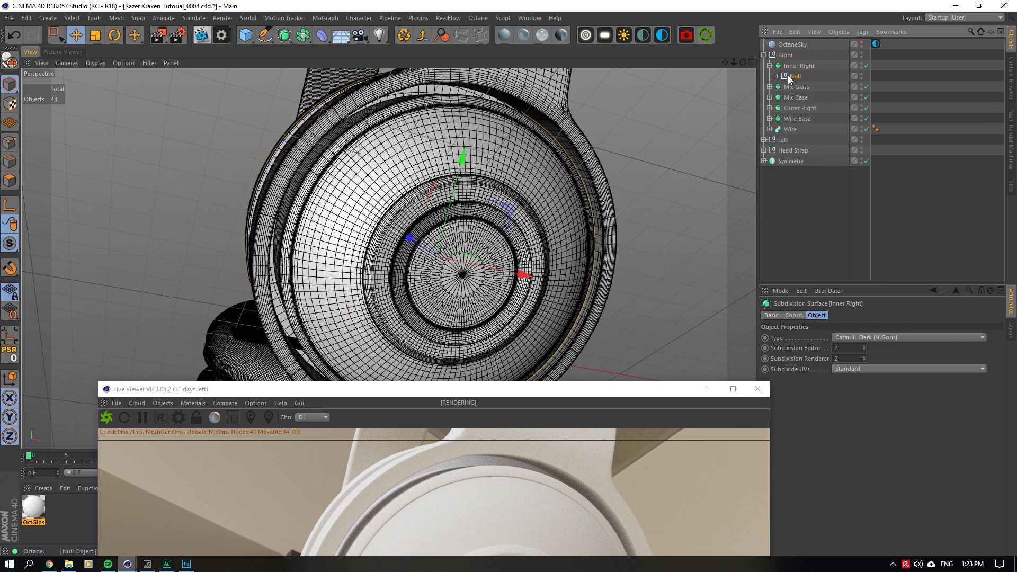
click(778, 77)
click(775, 76)
click(799, 87)
scroll(281, 176, up, 2)
scroll(637, 81, up, 10)
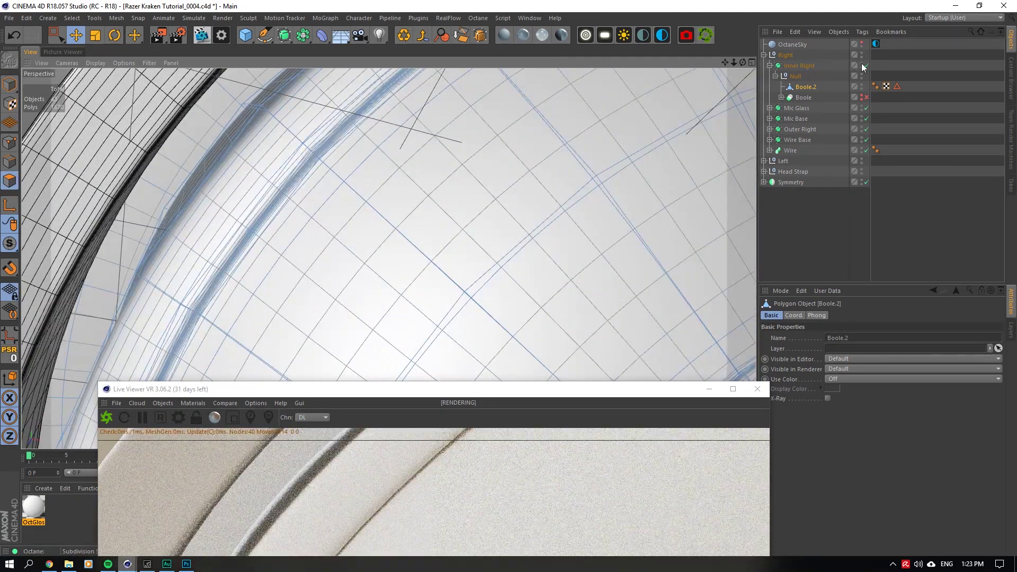
click(866, 66)
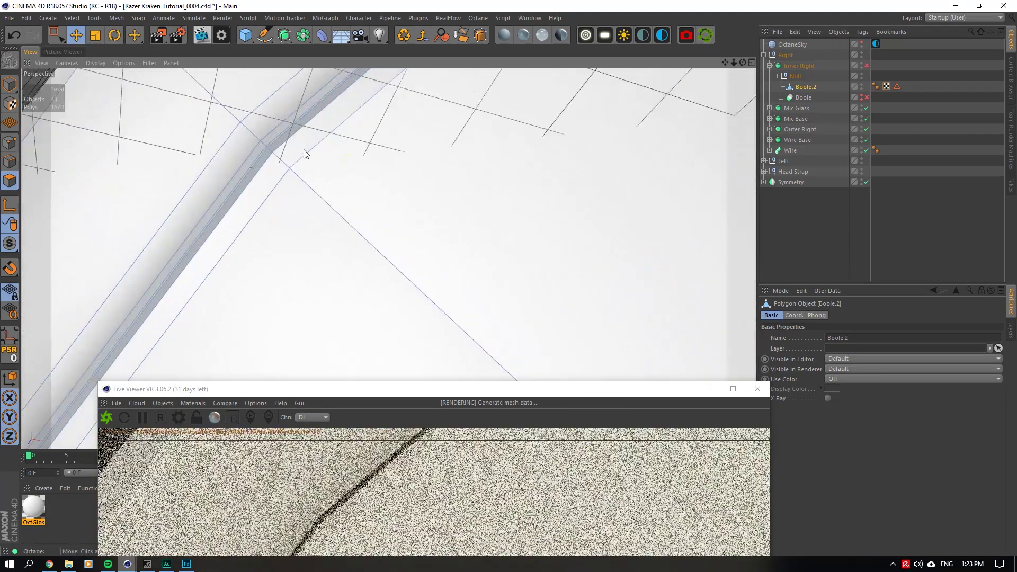
Ring-select the thin strip of polygons running around the rim of the Boole.2 dome.
click(72, 18)
click(90, 101)
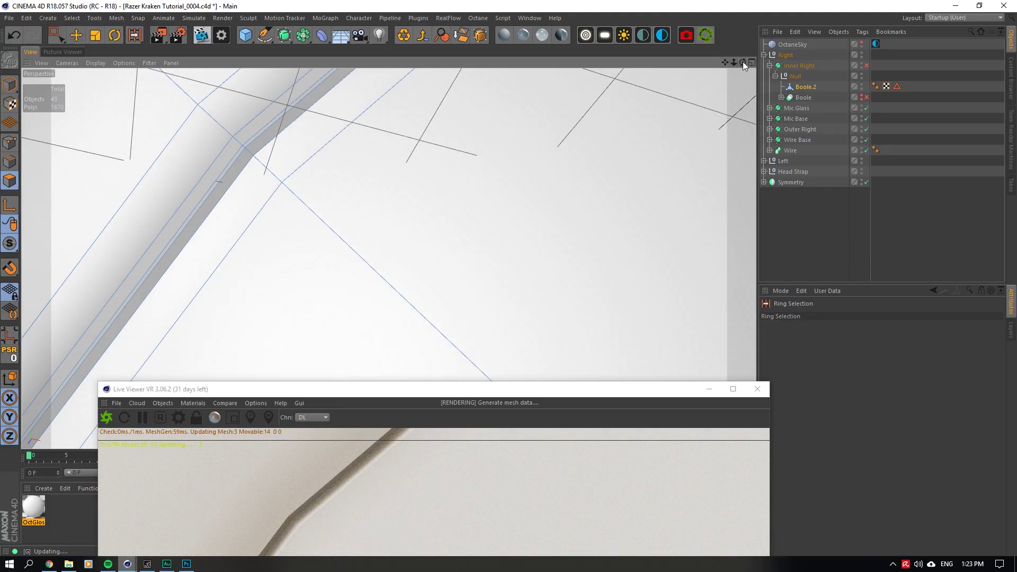
drag(742, 61, 243, 279)
click(253, 176)
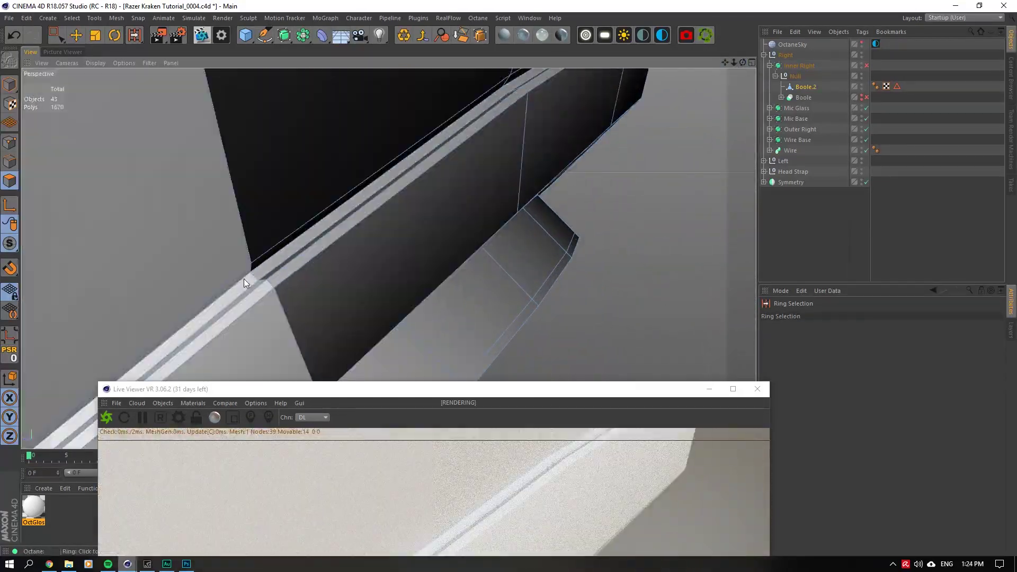
click(252, 269)
scroll(357, 246, down, 5)
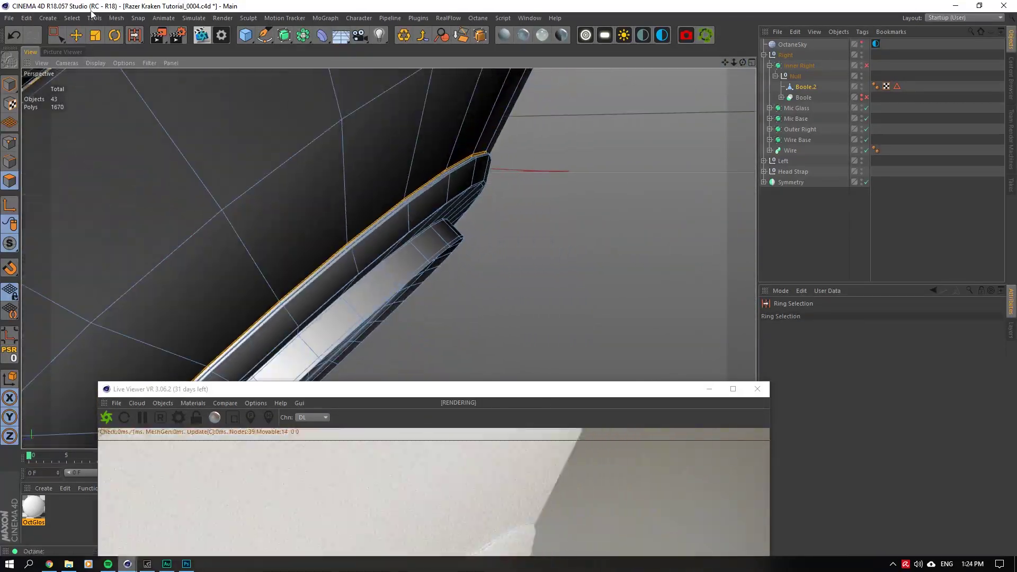
Fill the selection so it covers the dome's polygons between the outer rim and the central ring.
click(72, 17)
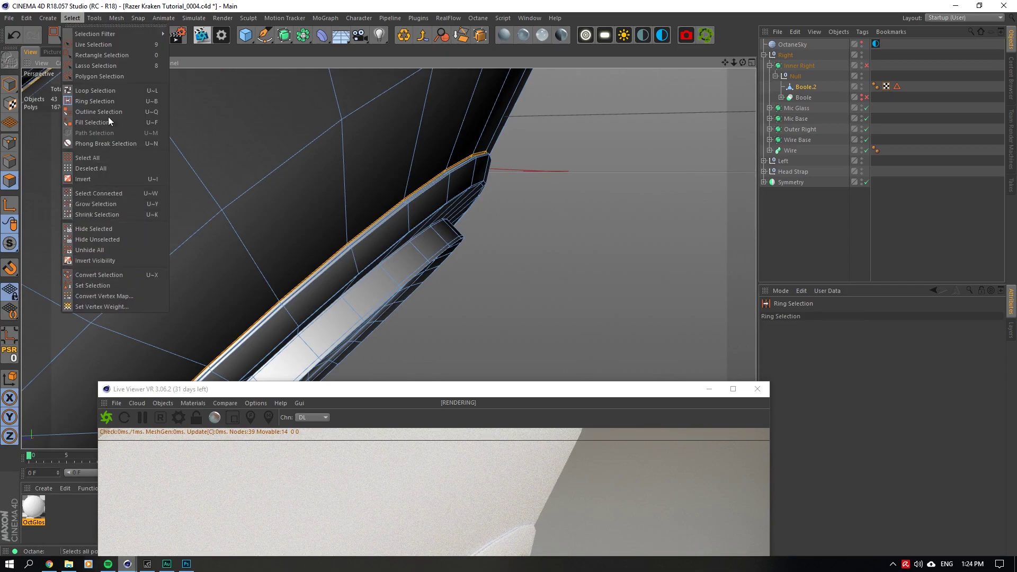
click(93, 122)
mouse_move(739, 62)
mouse_down()
mouse_move(388, 257)
mouse_move(339, 265)
mouse_move(725, 62)
mouse_up()
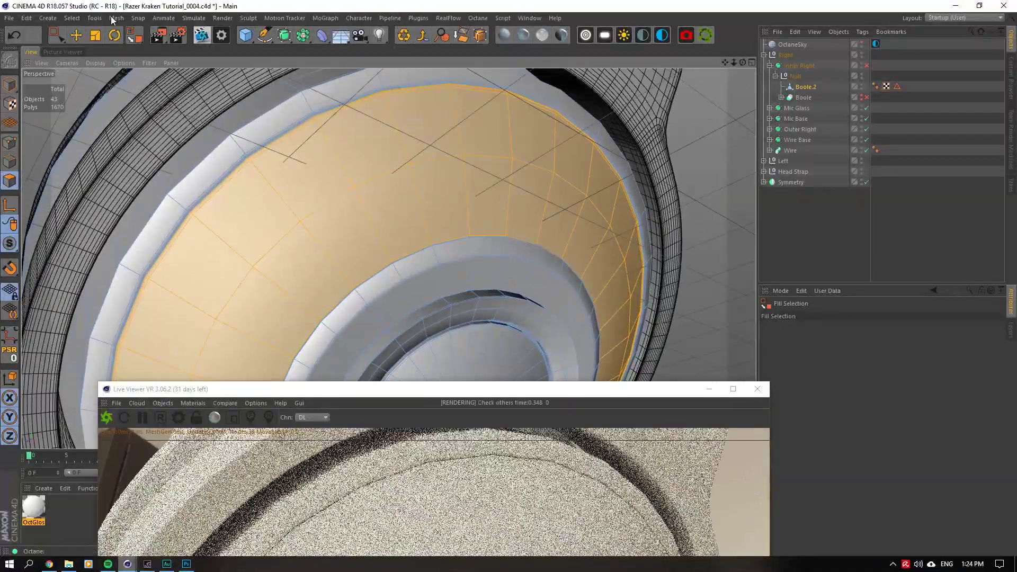
Store the selected dome faces as a polygon selection on Boole.2 and restrict the OctGlossy material to it.
click(71, 18)
click(100, 275)
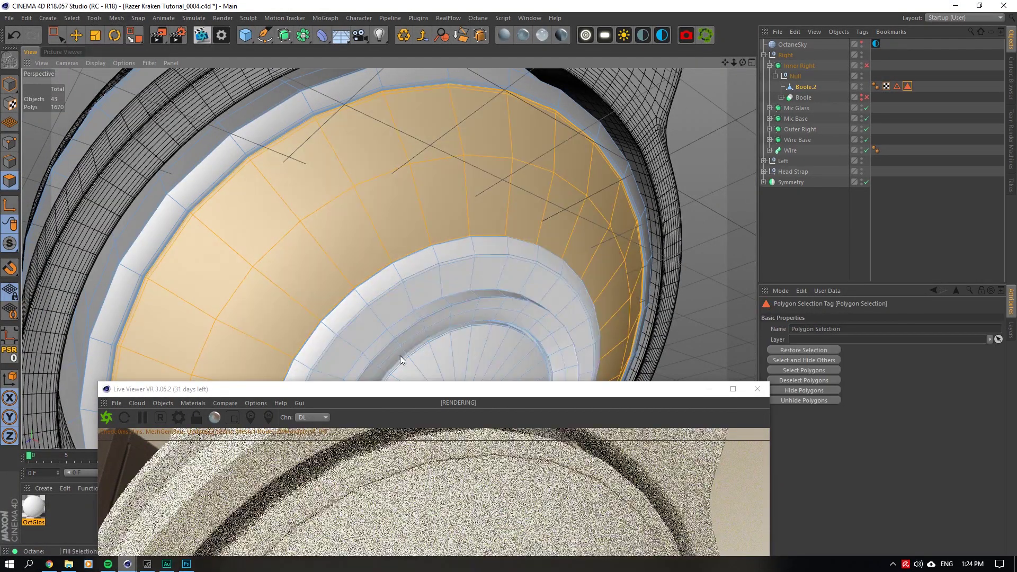
mouse_move(33, 507)
mouse_down()
mouse_move(852, 82)
mouse_move(916, 89)
mouse_move(873, 343)
mouse_up()
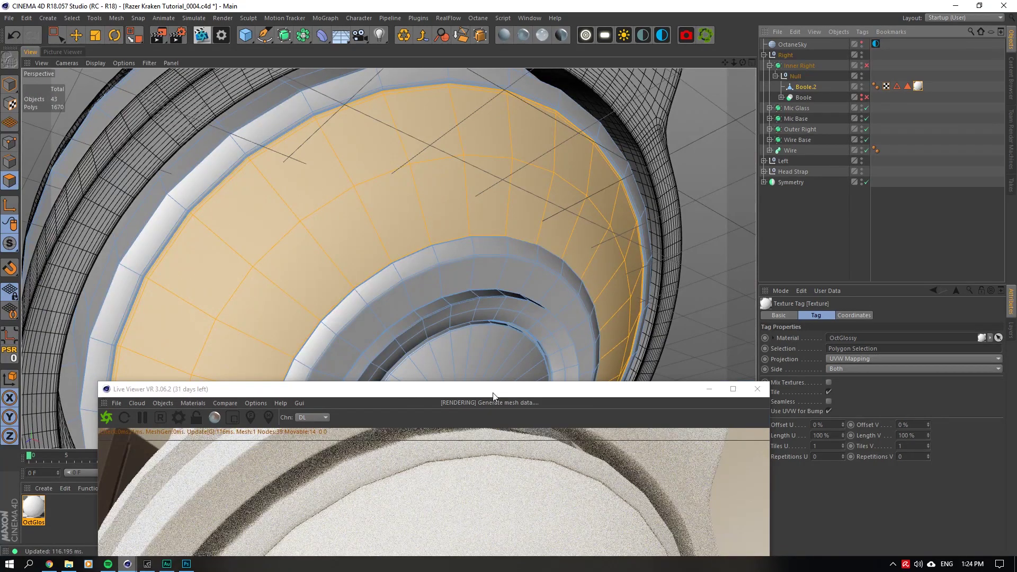
Load DISP Pattern.psd from the Assets folder as an Octane ImageTexture in the OctGlossy material's diffuse channel.
drag(495, 392, 515, 93)
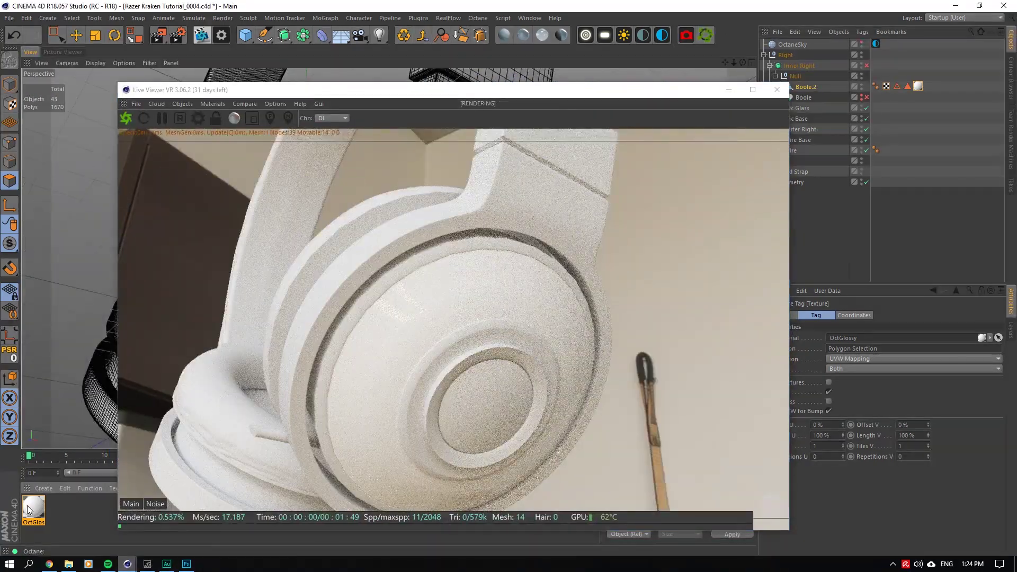
double_click(29, 505)
click(292, 158)
mouse_move(325, 367)
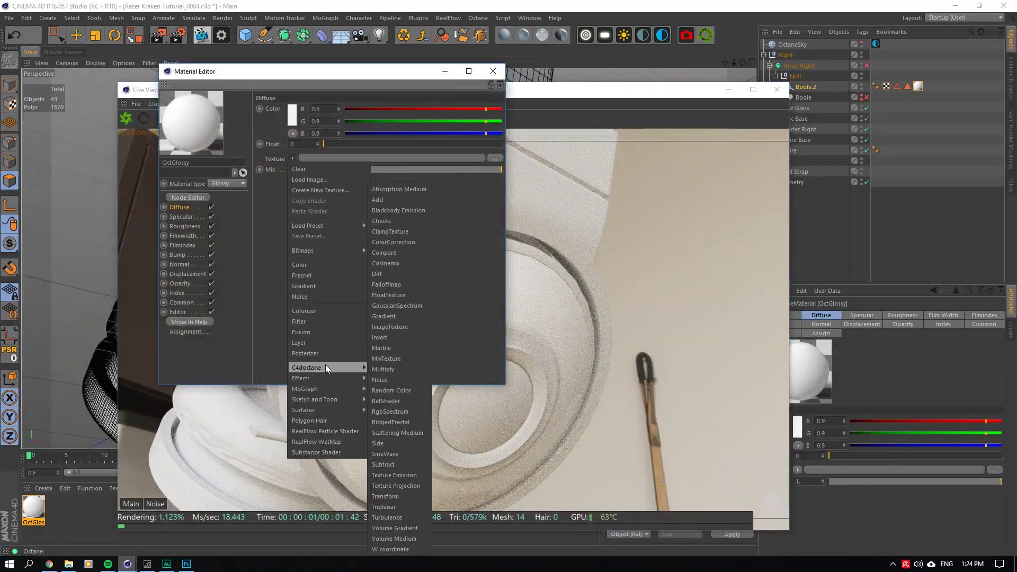
click(419, 327)
click(310, 175)
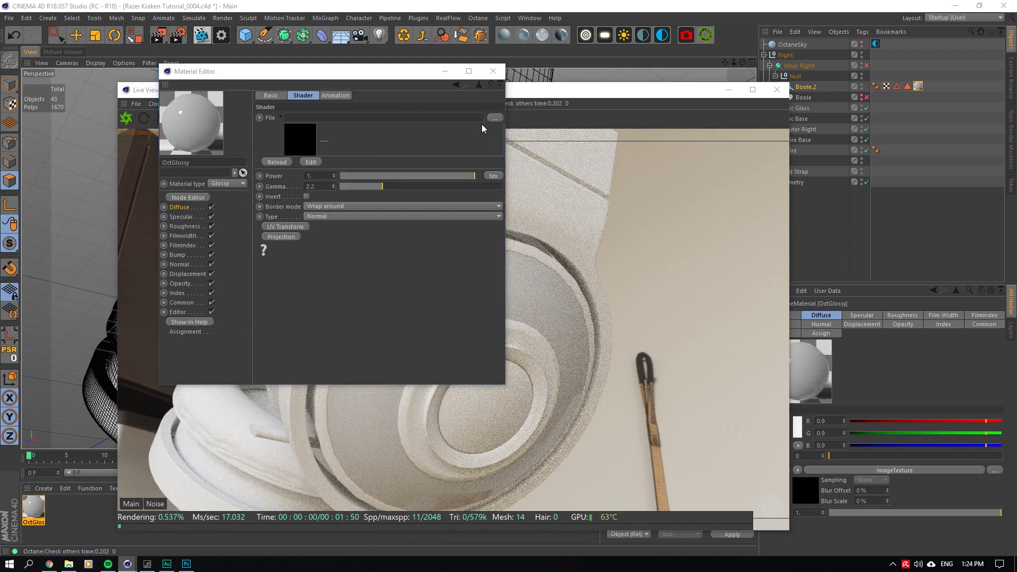
click(483, 124)
click(433, 162)
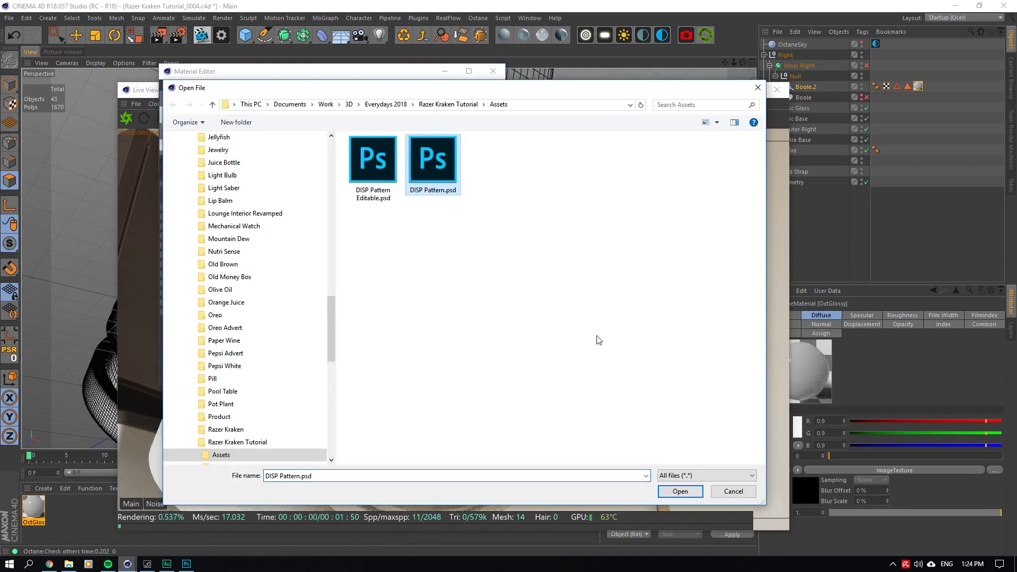
click(679, 491)
click(568, 318)
Add a UV transform to the diffuse image texture and set the Boole.2 texture tag's projection to Cubic.
click(284, 226)
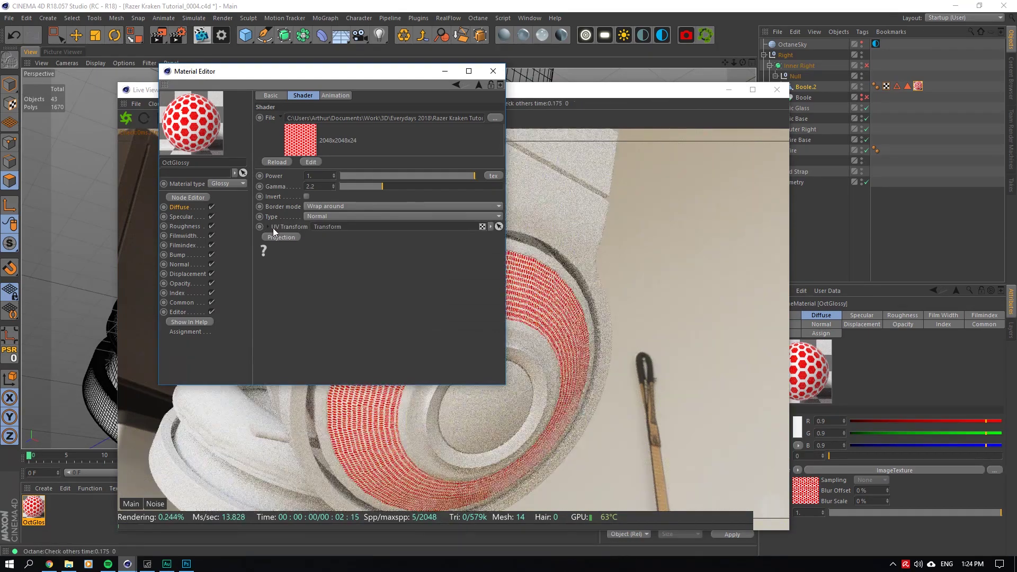
drag(369, 75, 201, 75)
click(917, 86)
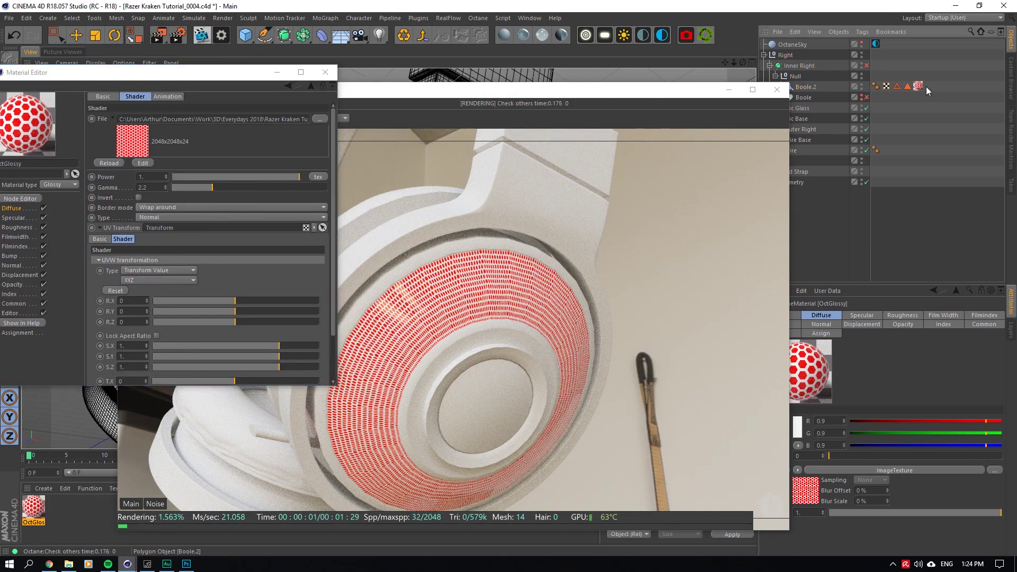
click(862, 358)
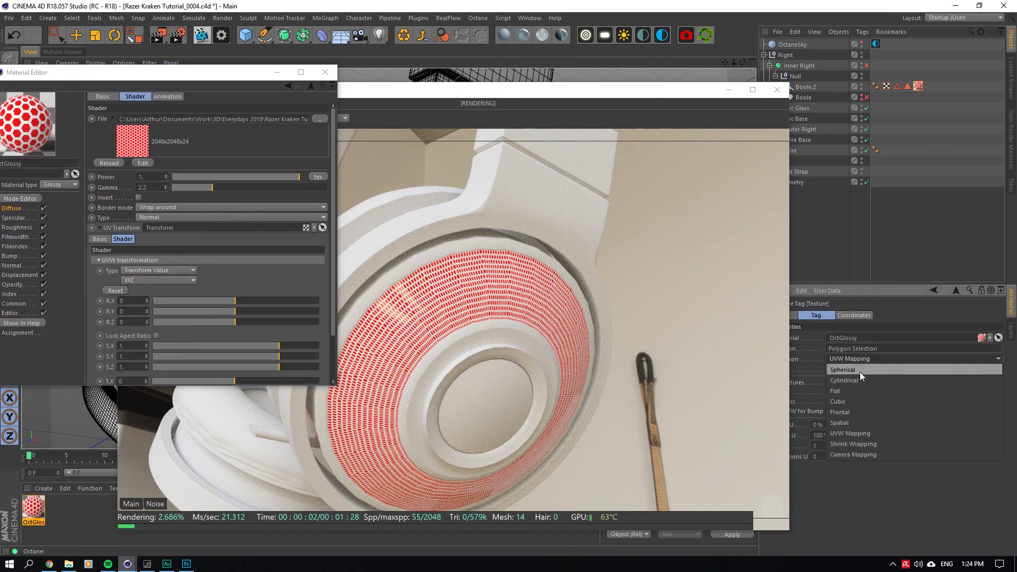
click(857, 400)
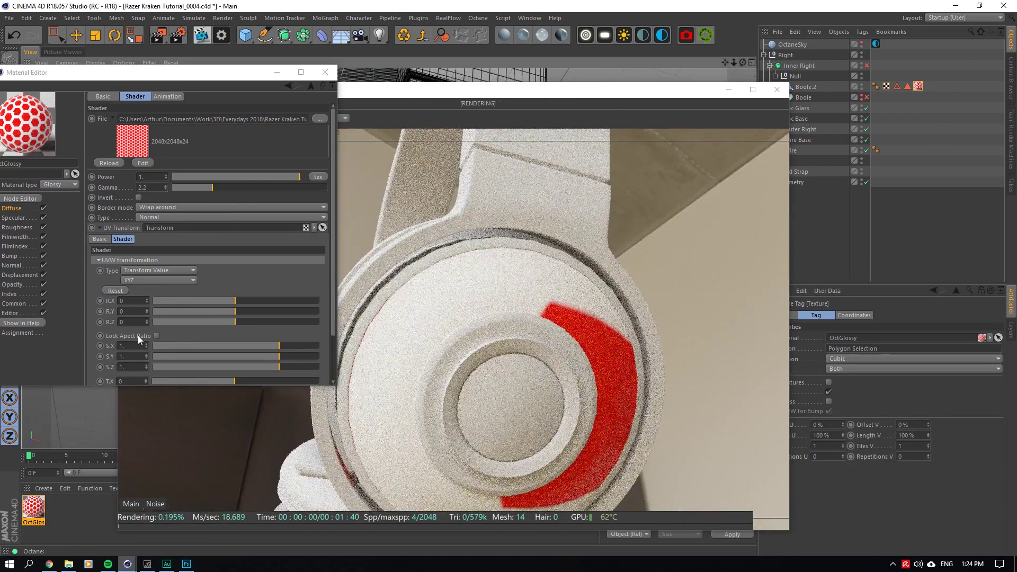
Lock the UV transform's aspect ratio, set its scale to about 0.01466 and close the Material Editor.
click(157, 335)
drag(281, 345, 206, 351)
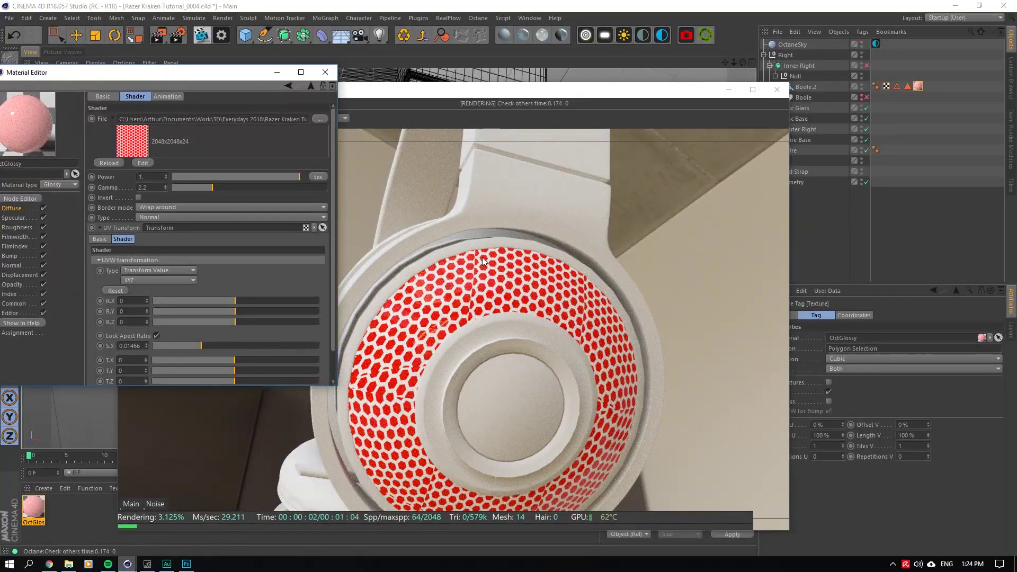
click(325, 72)
Select Boole.2 in Model mode with the Move tool and center its axis on its geometry.
drag(554, 94, 713, 304)
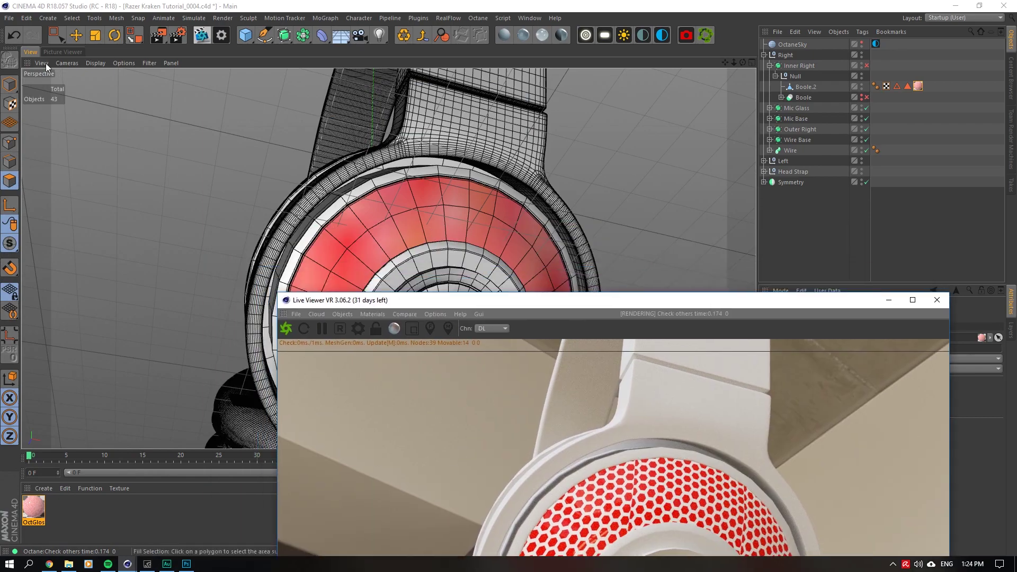
click(9, 82)
click(75, 35)
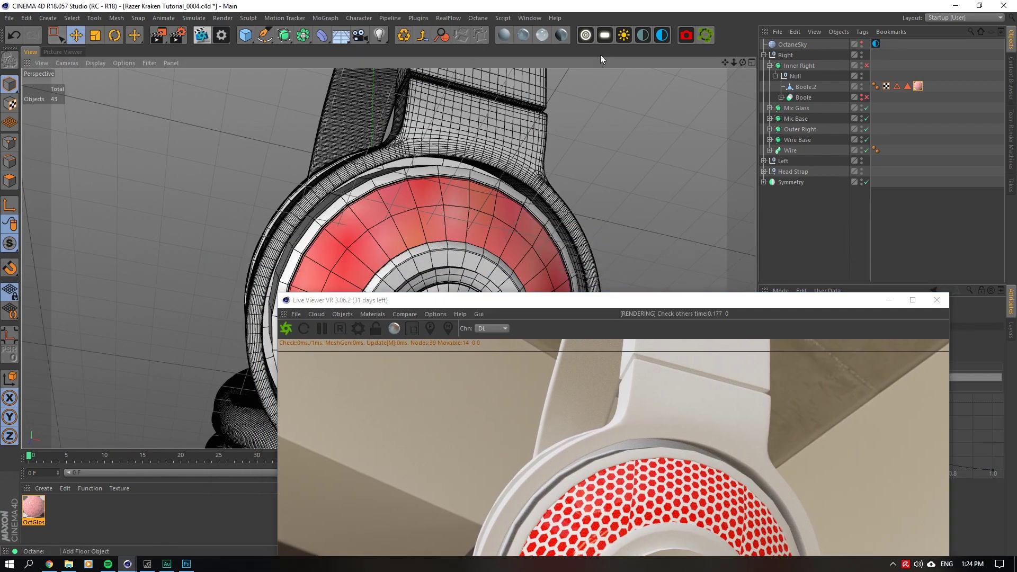
click(802, 87)
alt+drag(619, 113, 742, 158)
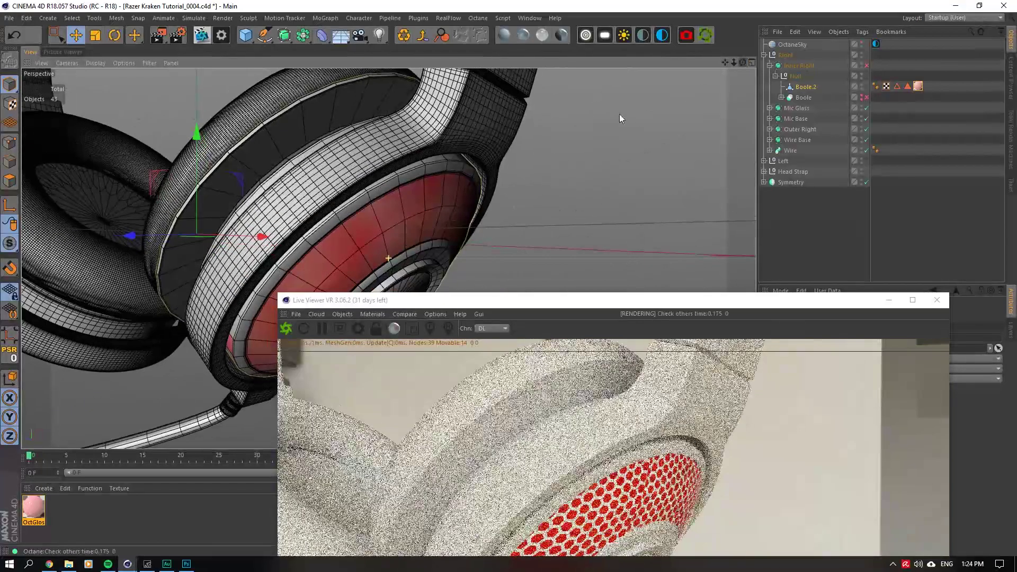
drag(443, 300, 747, 374)
scroll(233, 267, down, 3)
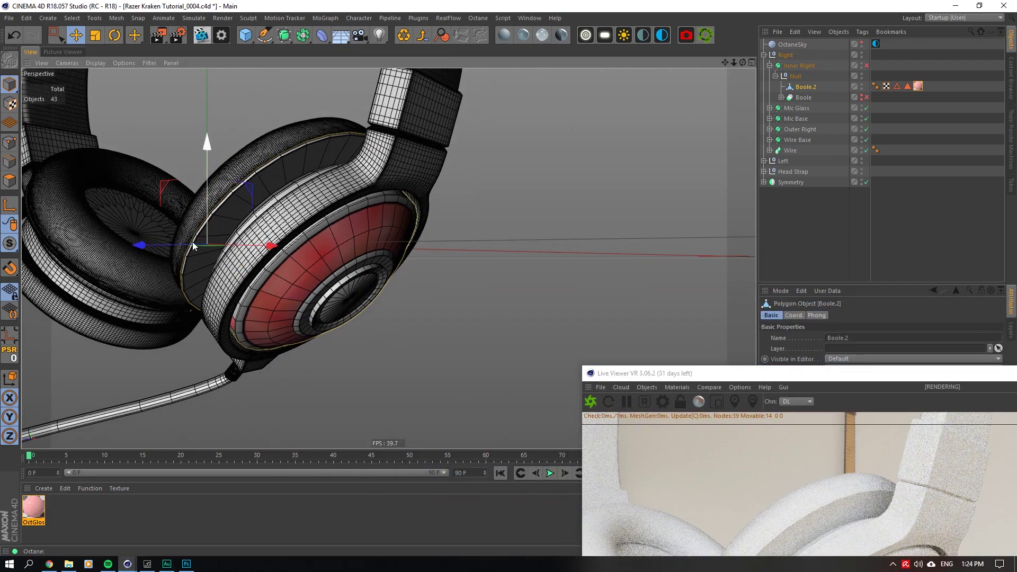
scroll(195, 243, up, 2)
drag(741, 61, 763, 76)
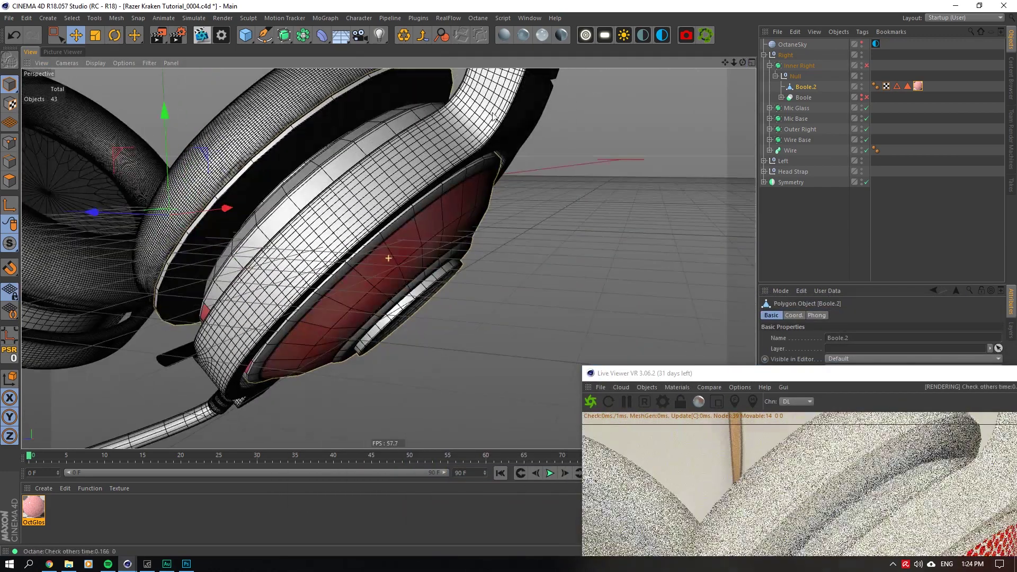
click(9, 335)
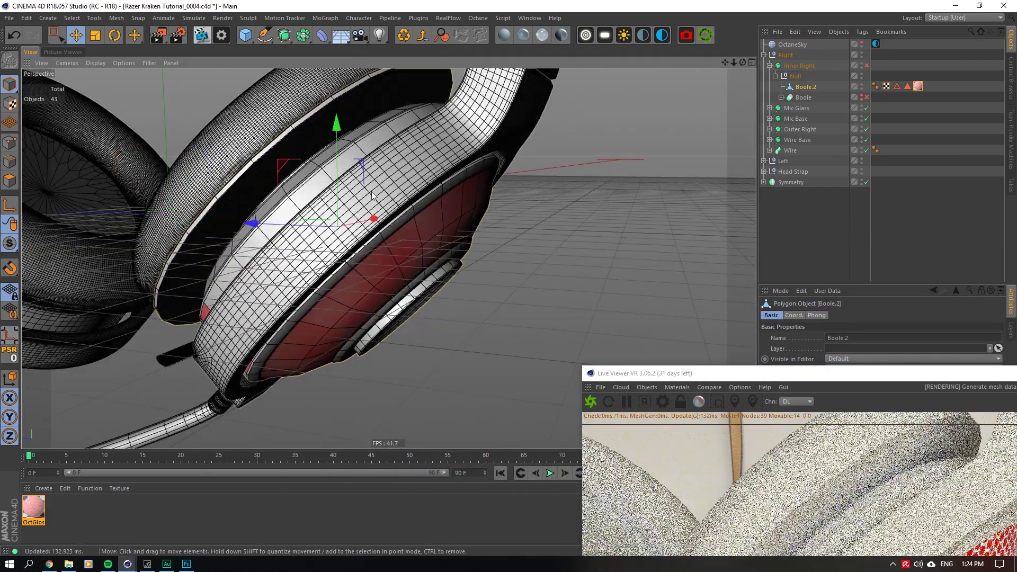
Align all axes of Boole.2 with the Axis Center tool, using the Selected Edge alignment.
click(113, 18)
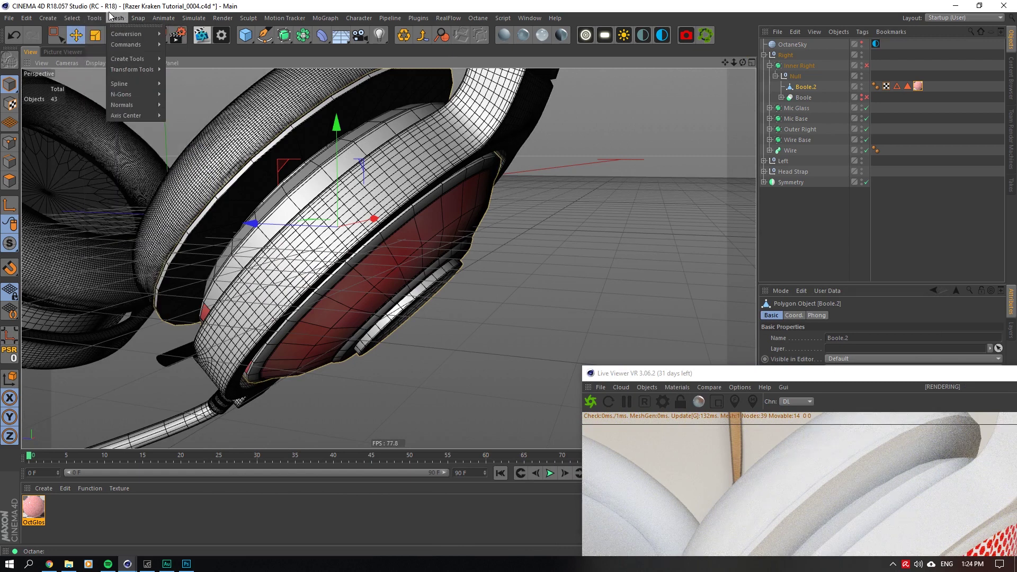
mouse_move(135, 115)
click(183, 116)
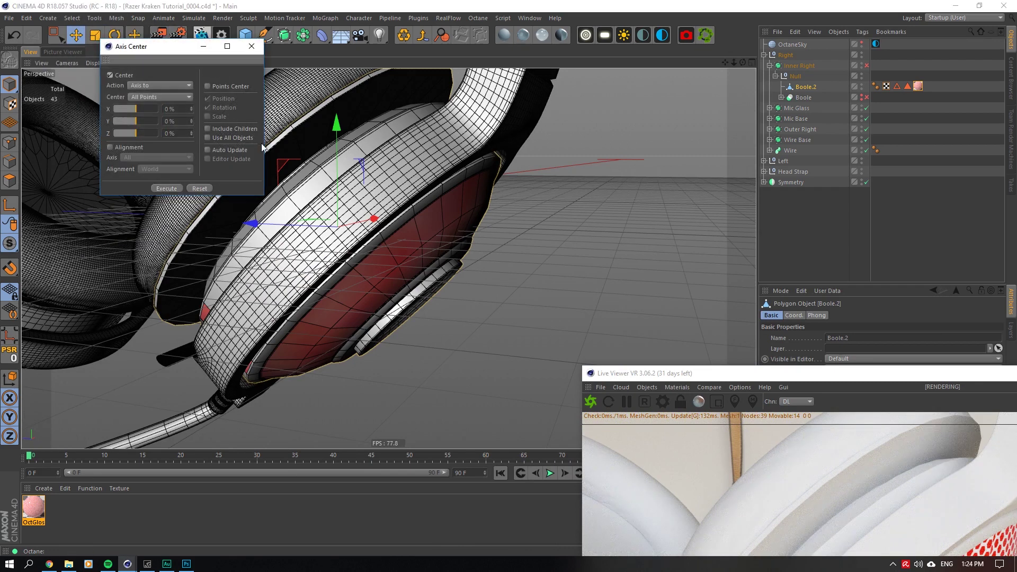
click(113, 147)
click(158, 168)
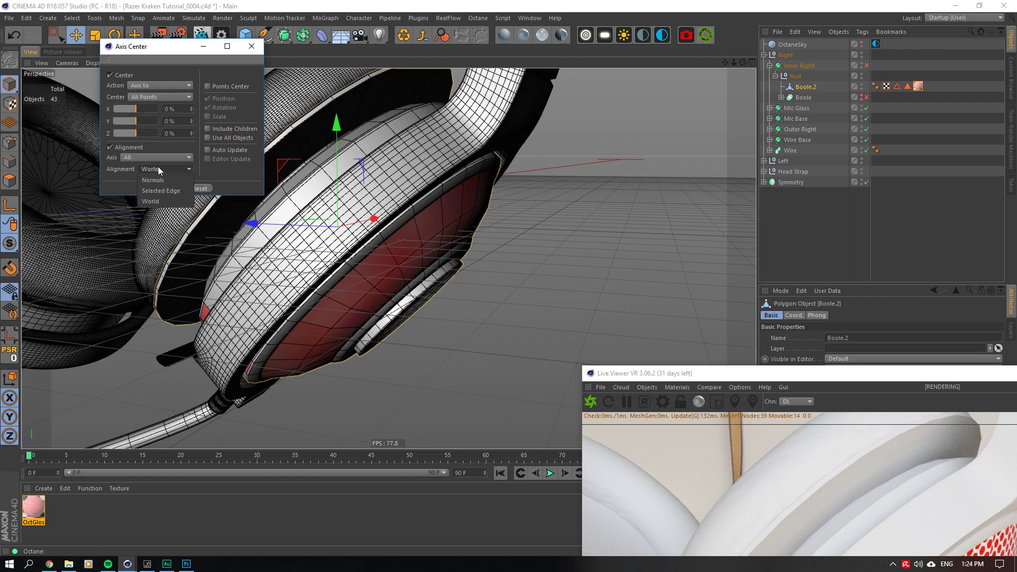
click(168, 190)
click(166, 188)
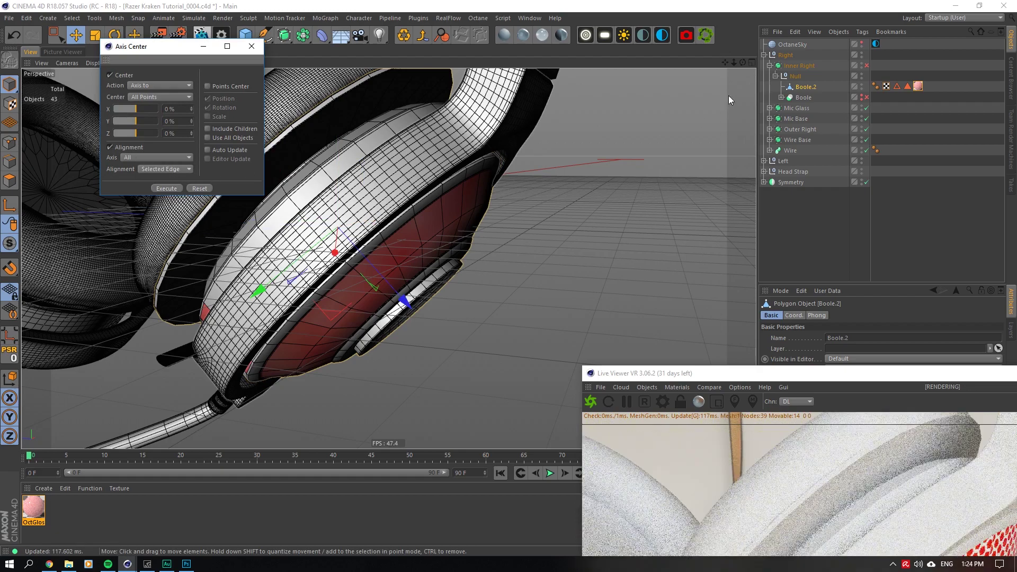
alt+drag(370, 254, 286, 222)
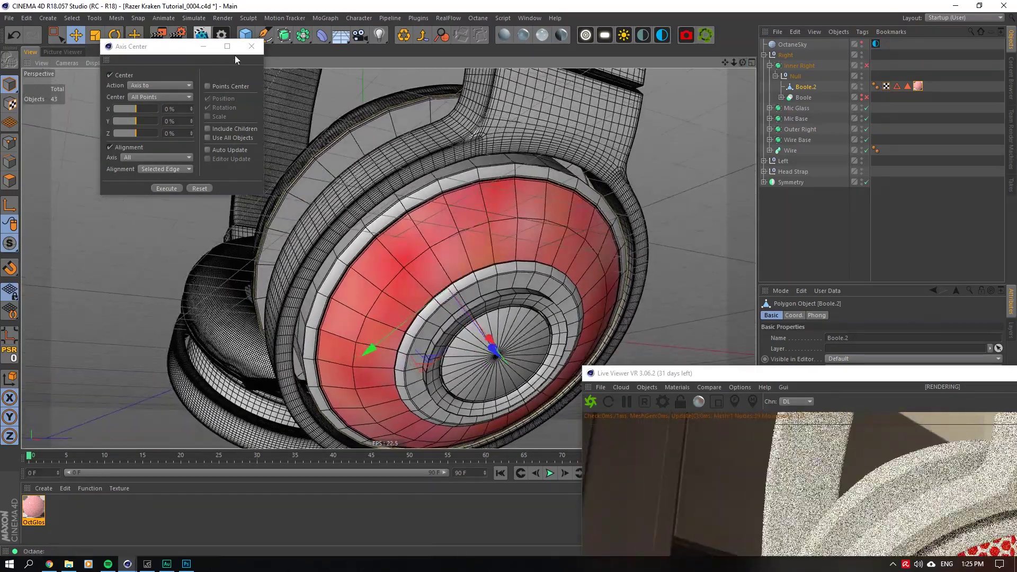
click(251, 46)
Switch to Texture mode and fit the OctGlossy texture projection to the Boole.2 object.
click(10, 103)
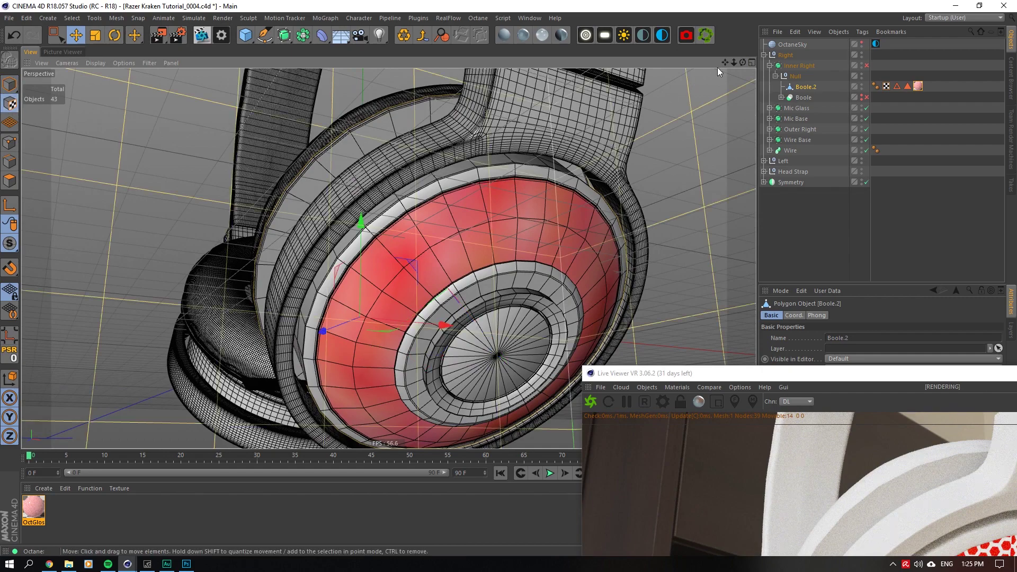
alt+drag(717, 68, 662, 133)
click(917, 86)
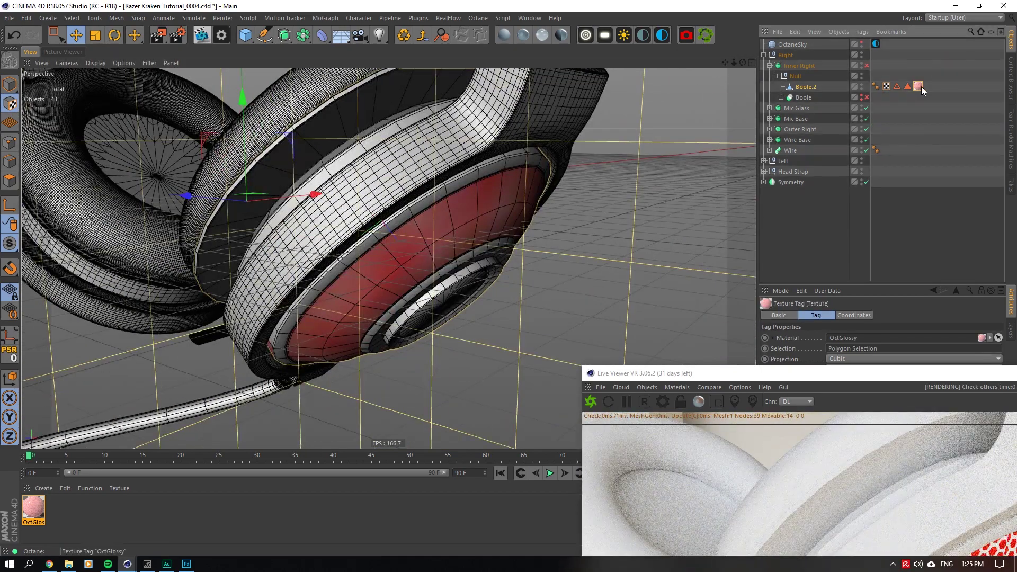
right_click(919, 86)
click(833, 238)
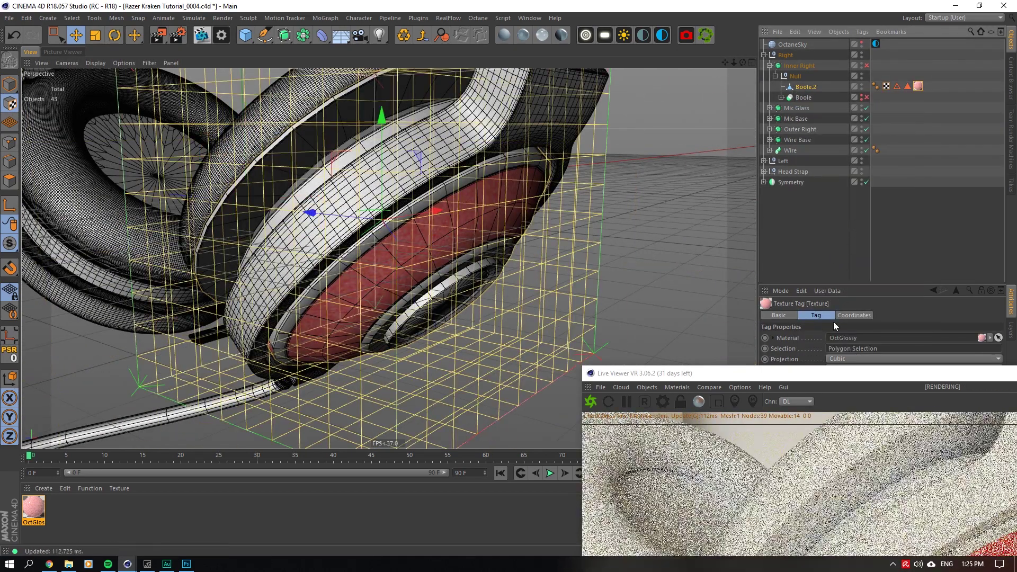
Set the H, P and B rotation of Boole.2's OctGlossy texture projection to 0°.
drag(813, 375, 357, 462)
click(854, 315)
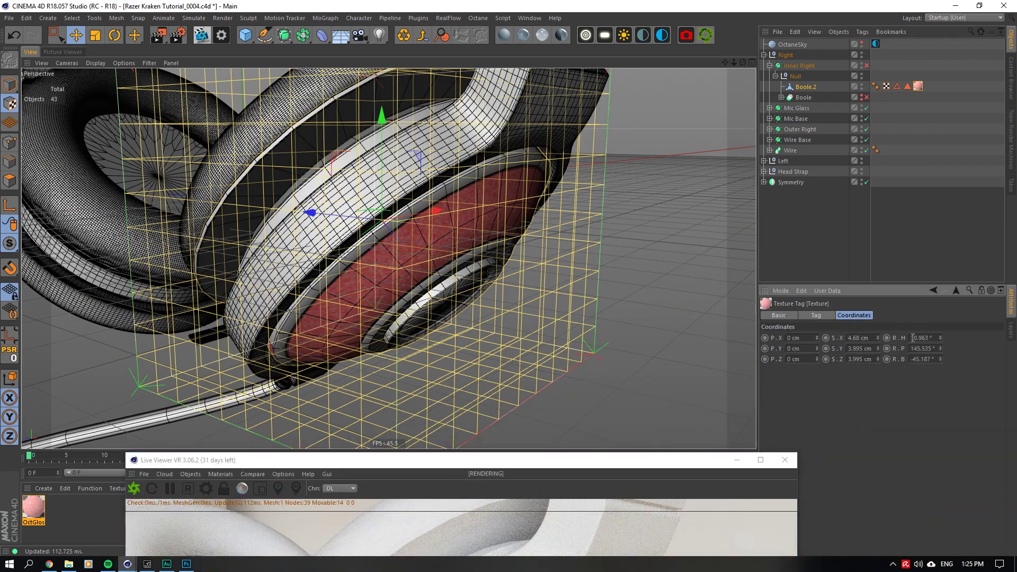
text(0)
key(Tab)
text(0)
key(Tab)
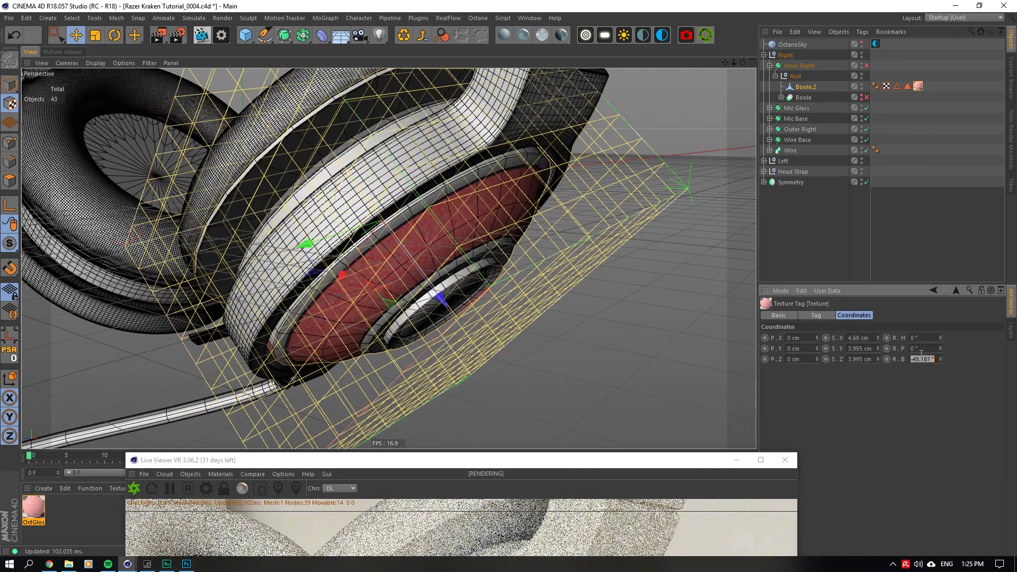
text(0)
key(Return)
click(829, 315)
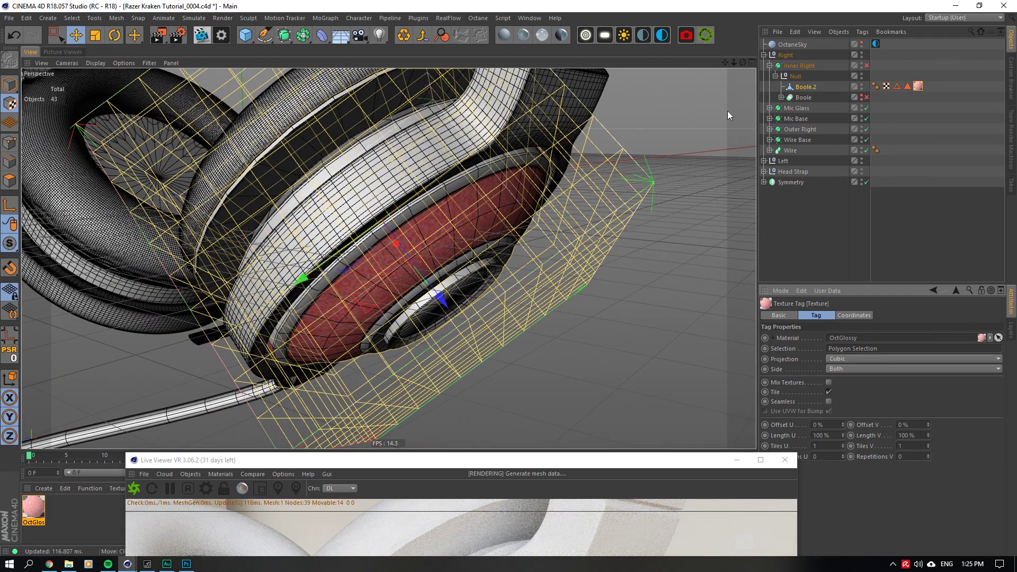
Open the OctGlossy material's diffuse image and set its UV transform scale to about 0.835.
drag(741, 61, 584, 406)
drag(561, 465, 487, 34)
right_click(357, 293)
click(377, 300)
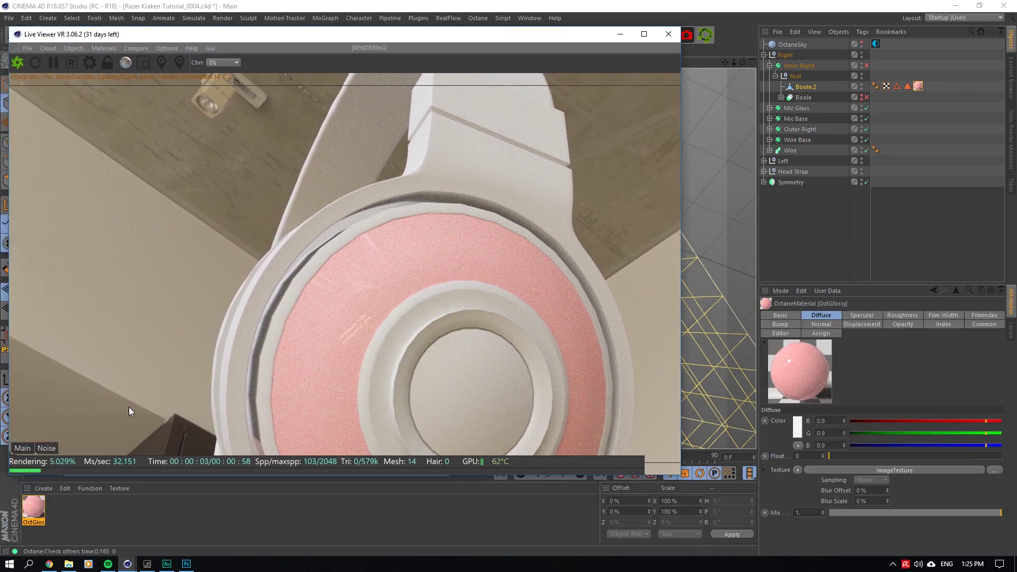
double_click(34, 507)
drag(332, 81, 692, 129)
click(688, 206)
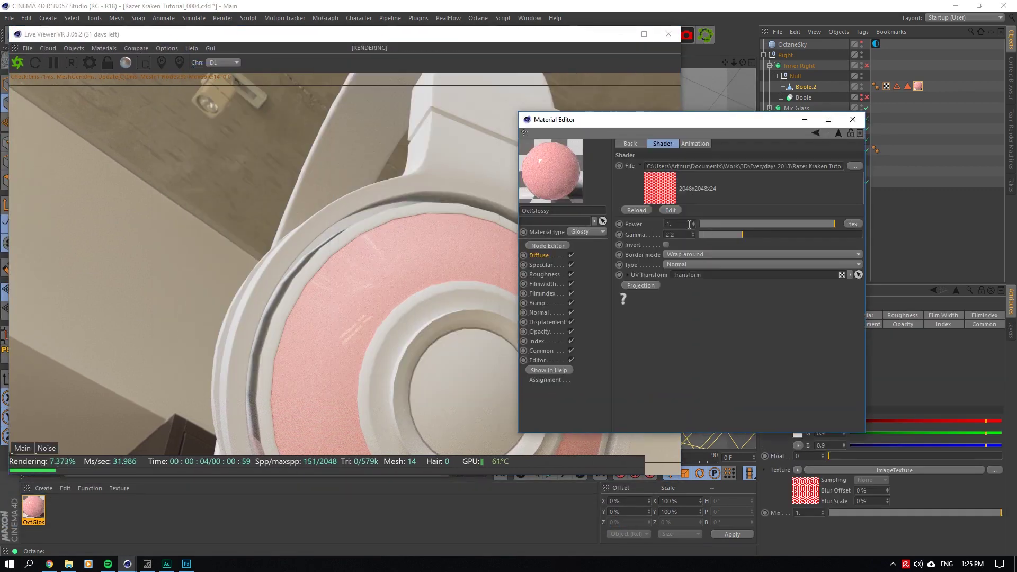
click(627, 273)
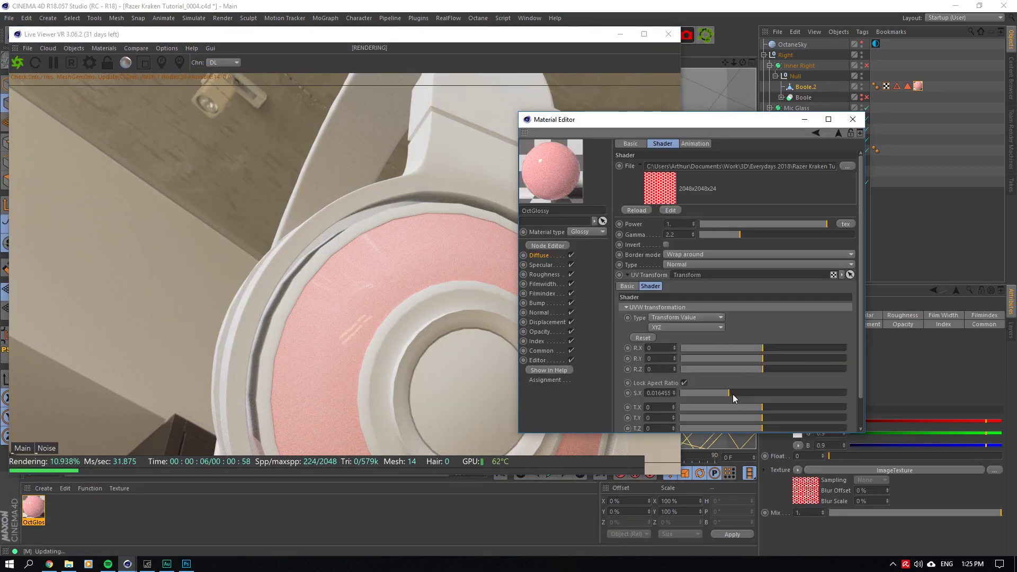
drag(733, 394, 807, 396)
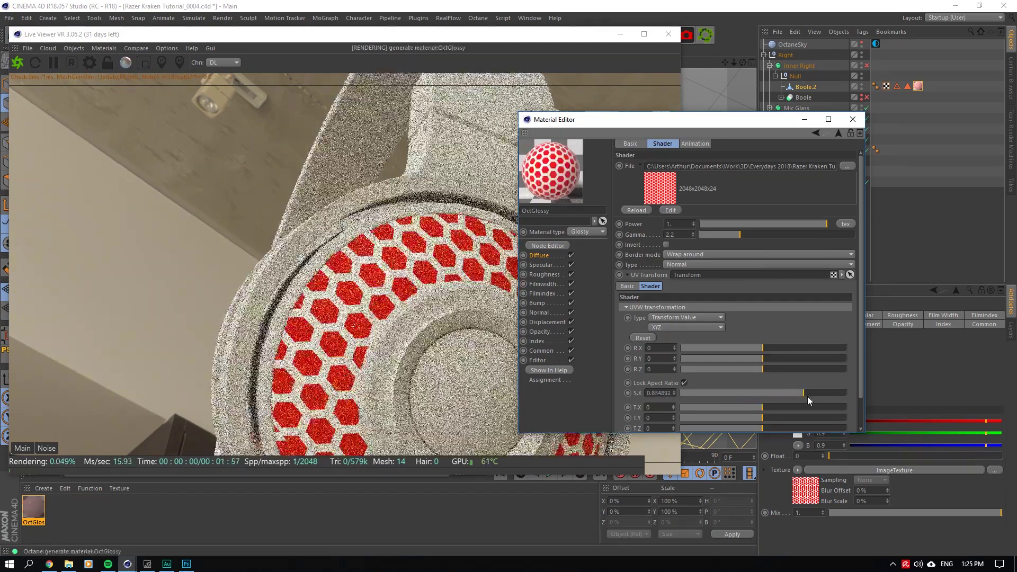
drag(756, 120, 548, 439)
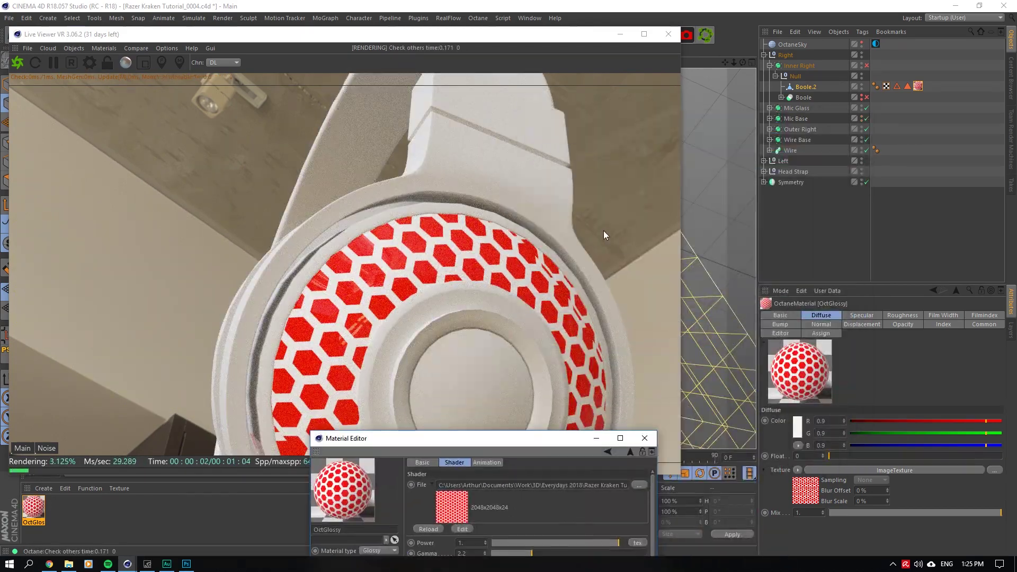
Set the Y and Z size of Boole.2's OctGlossy texture projection to 4.68 cm to match X.
click(917, 85)
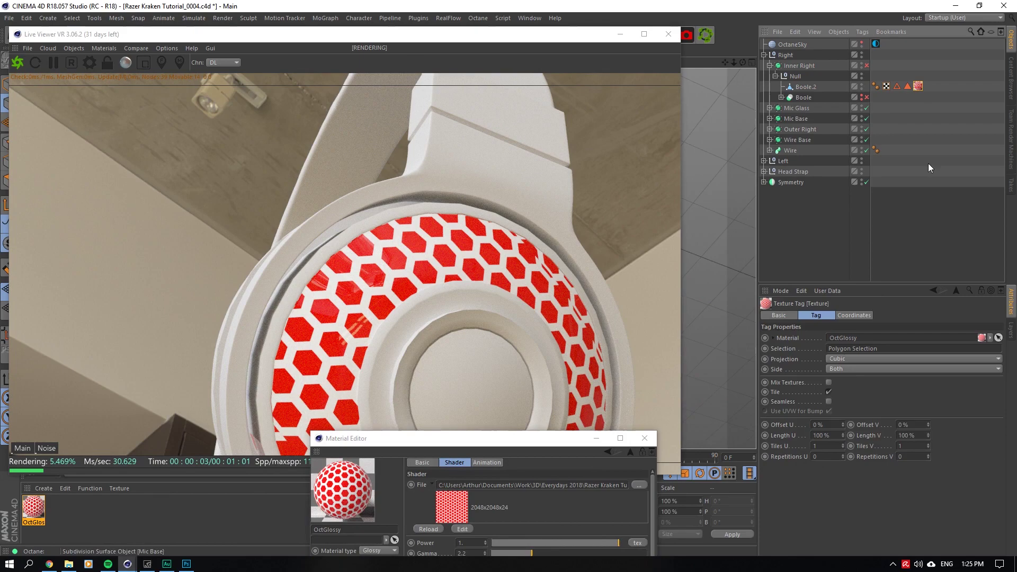
click(854, 315)
key(ctrl+a)
text(4.68 cm)
key(shift+Tab)
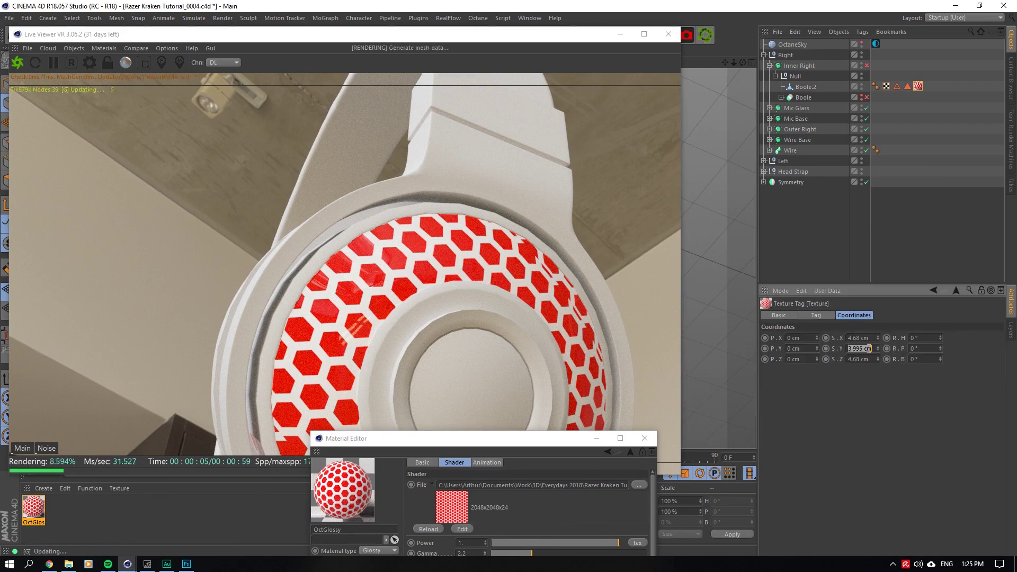
text(4.68 cm)
key(shift+Tab)
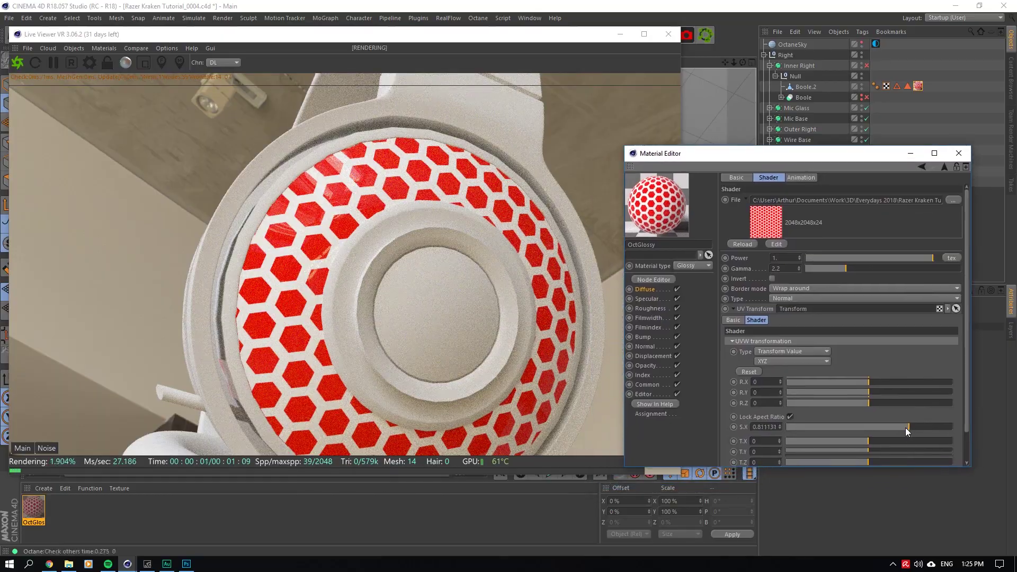
Try a UV transform scale of about 0.24 on the hexagon texture and restore it to about 0.835.
drag(904, 427, 887, 430)
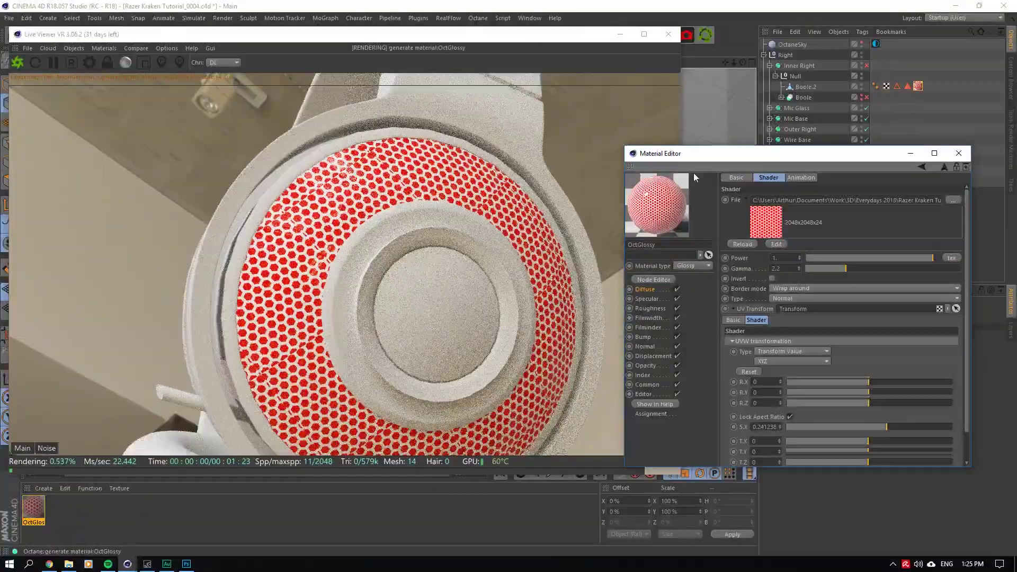
drag(691, 154, 411, 459)
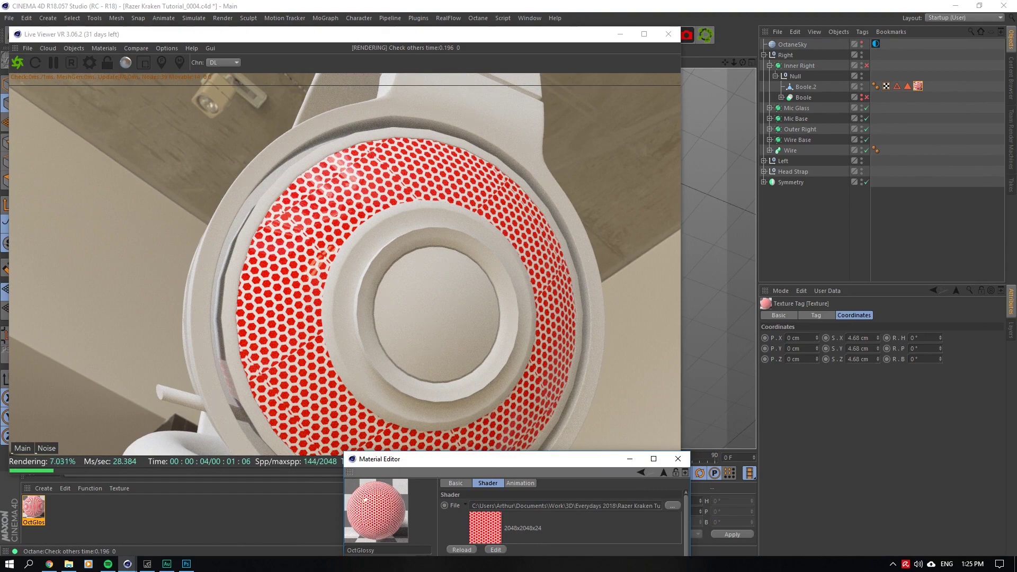
drag(503, 462, 691, 157)
drag(795, 427, 819, 429)
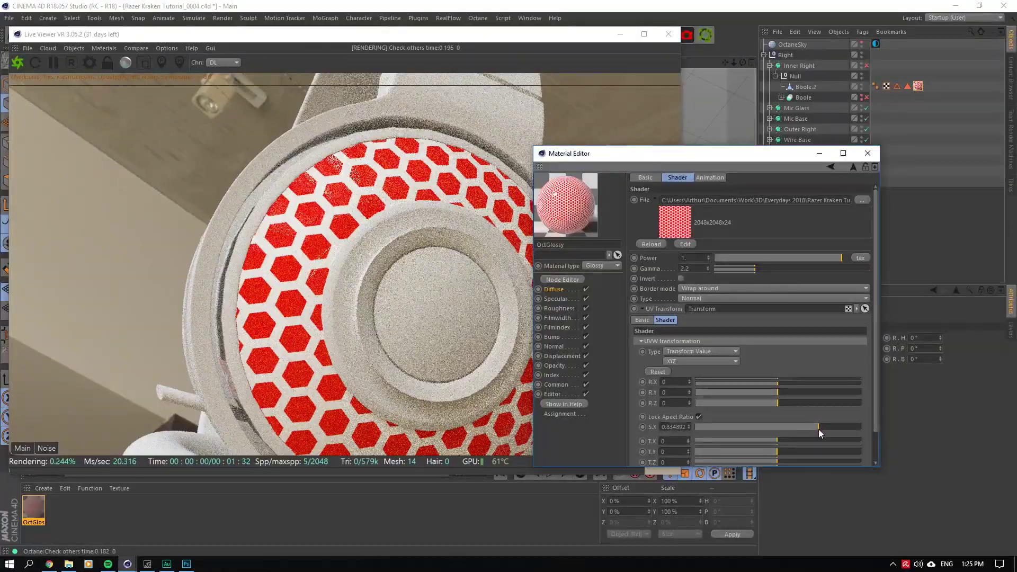
Switch to Photoshop and bring up the DISP Pattern Editable.psd document.
click(187, 563)
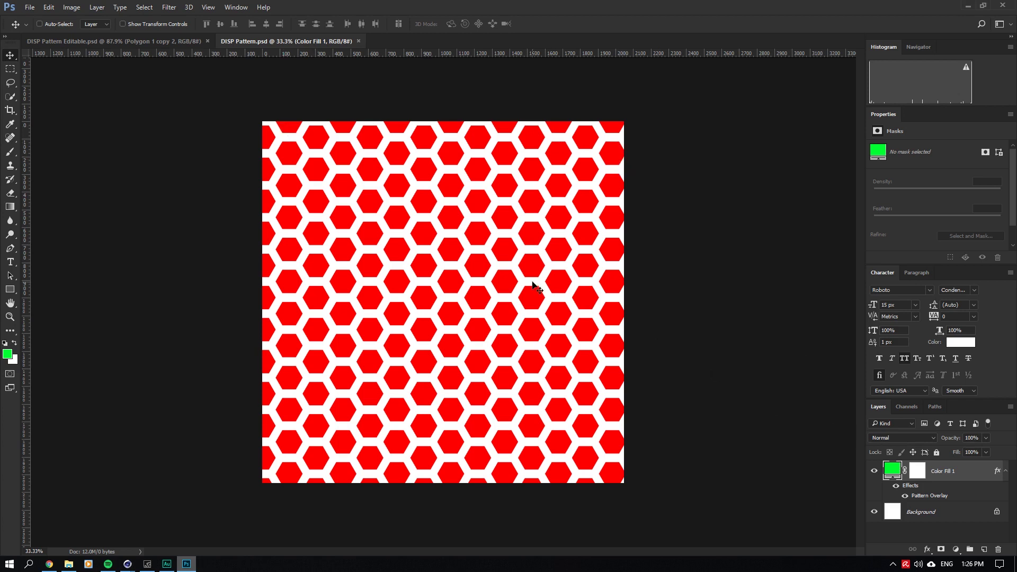
click(10, 111)
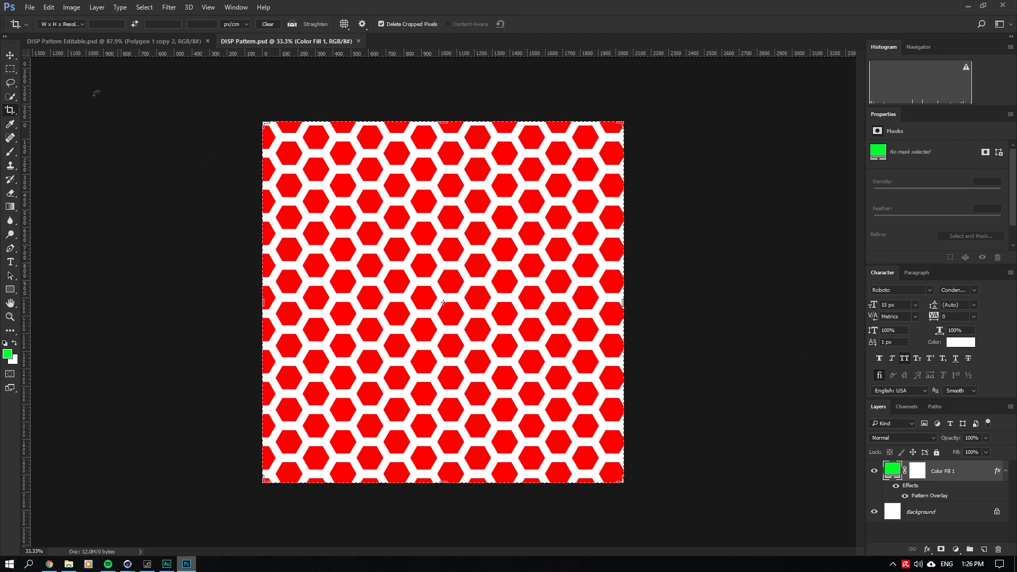
click(9, 55)
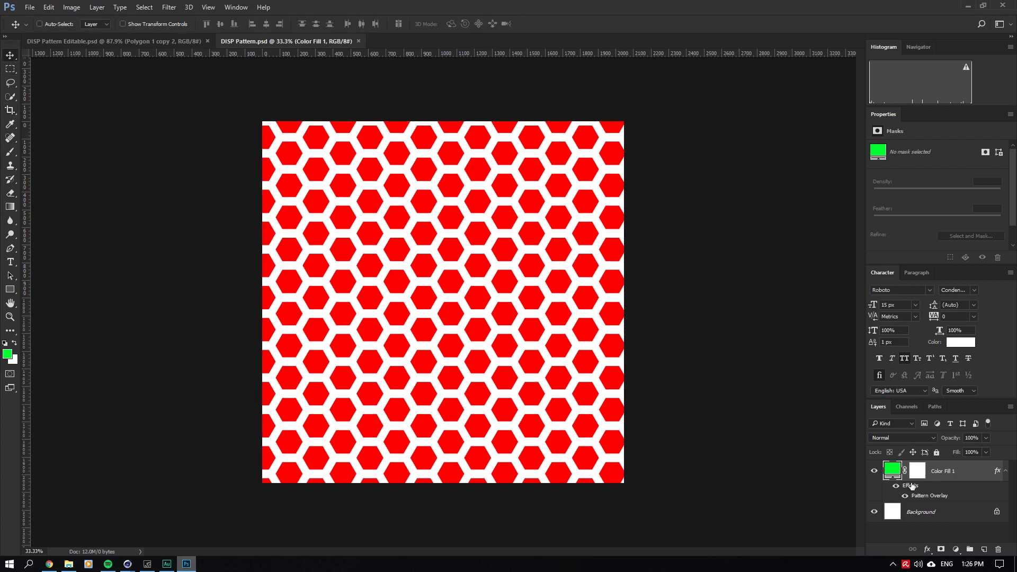
click(169, 40)
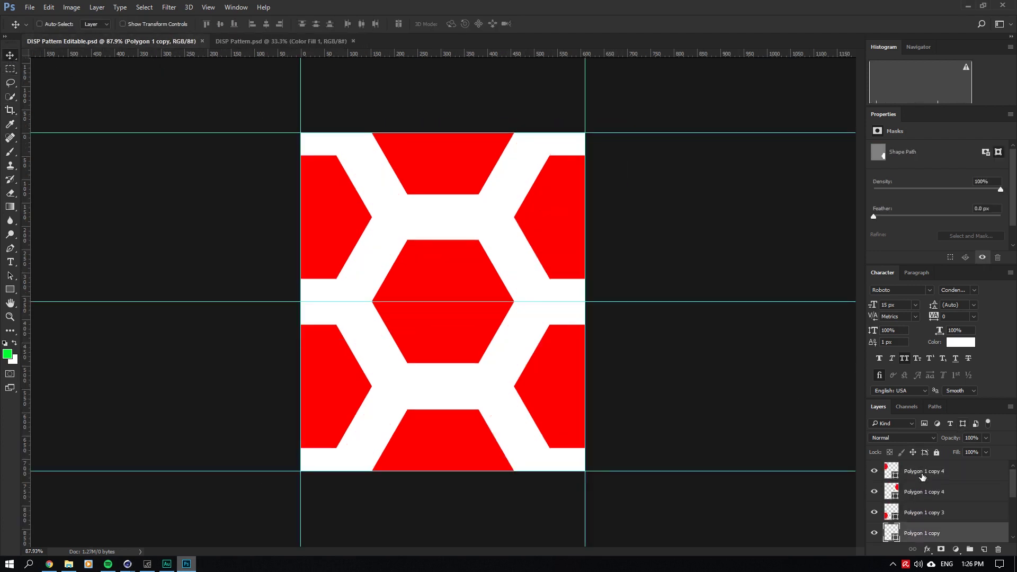
Move the Rectangle 1 layer beneath all polygon layers, directly above Background, and keep it hidden.
click(922, 476)
scroll(929, 490, down, 3)
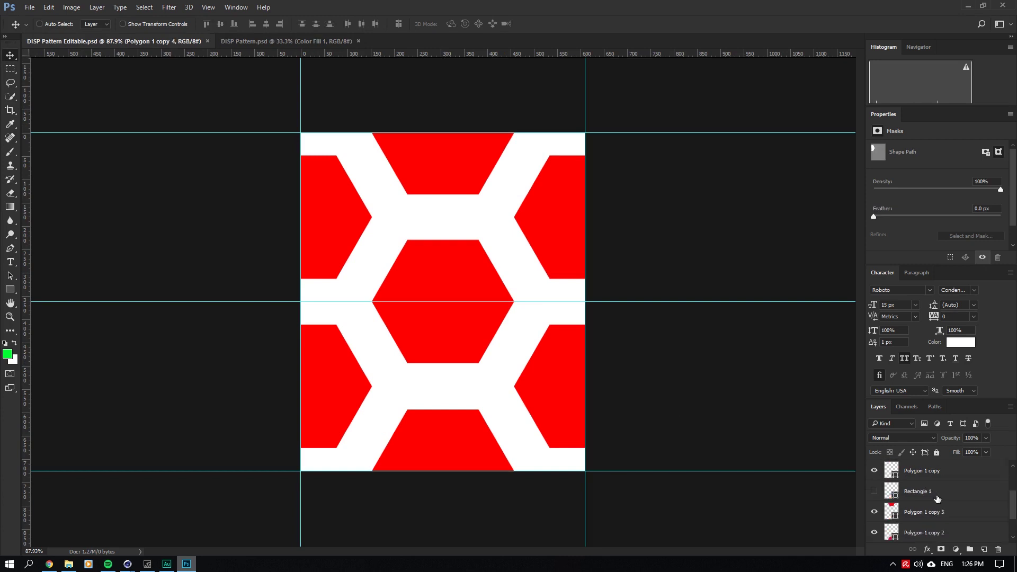
click(877, 493)
click(876, 492)
scroll(939, 500, up, 3)
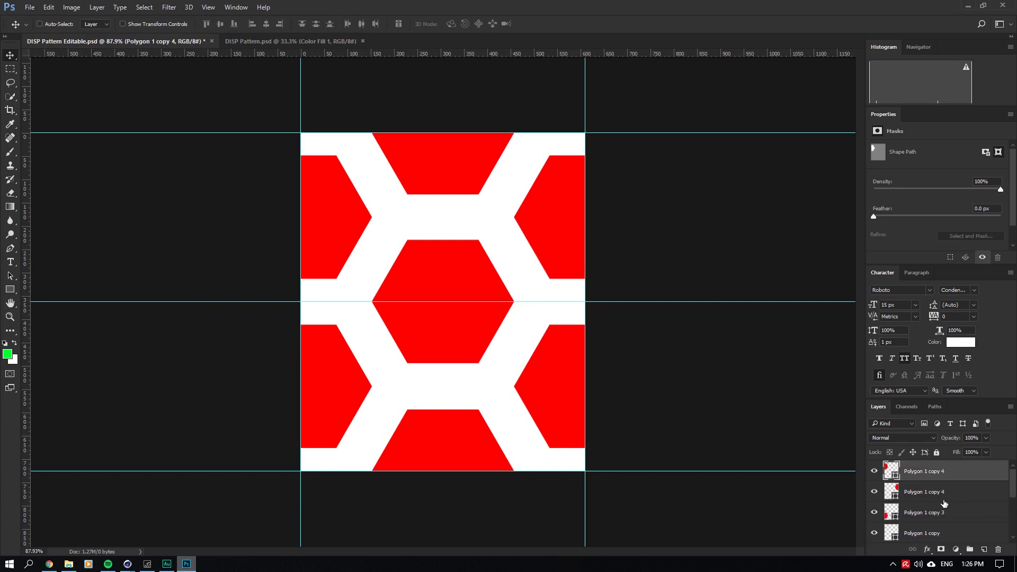
scroll(924, 505, down, 3)
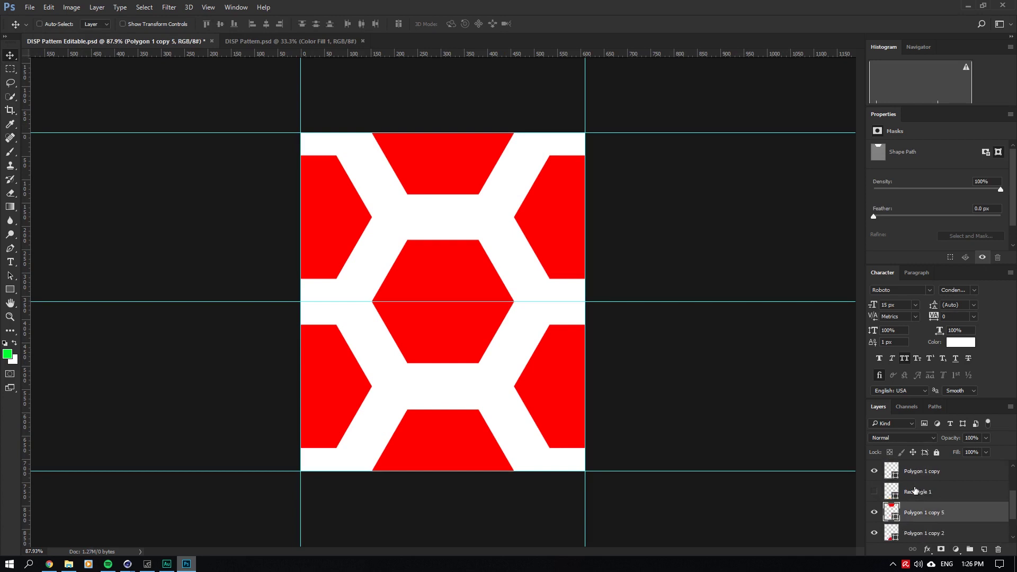
click(913, 492)
click(875, 492)
scroll(935, 506, down, 1)
drag(926, 479, 947, 517)
click(875, 513)
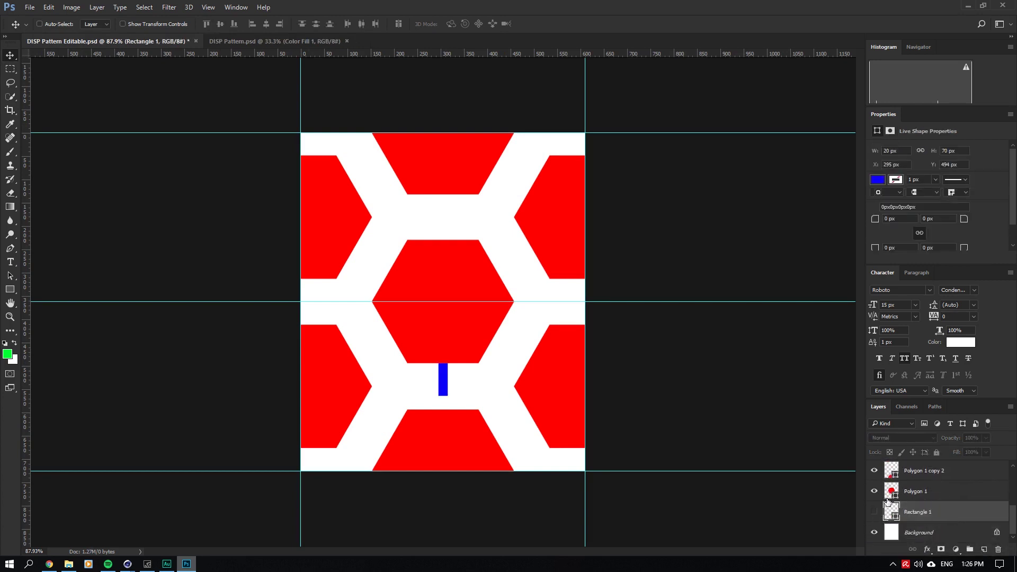
Group all the polygon layers from Polygon 1 up to the topmost Polygon 1 copy 4.
click(926, 493)
scroll(935, 498, up, 3)
shift+click(934, 471)
click(969, 549)
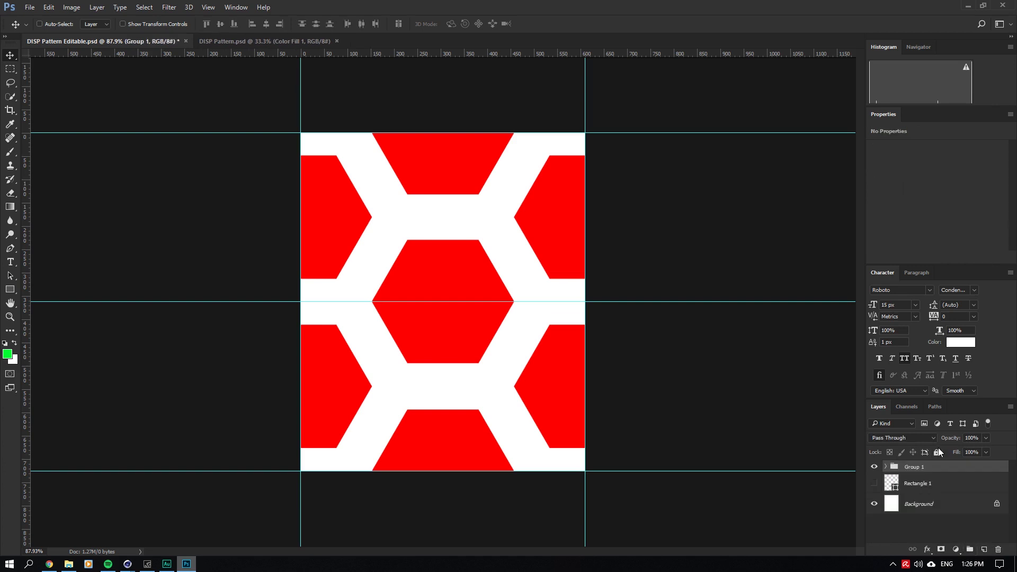
Add a black (000000) Color Overlay to the polygon group and save the document.
right_click(931, 465)
click(903, 100)
click(649, 293)
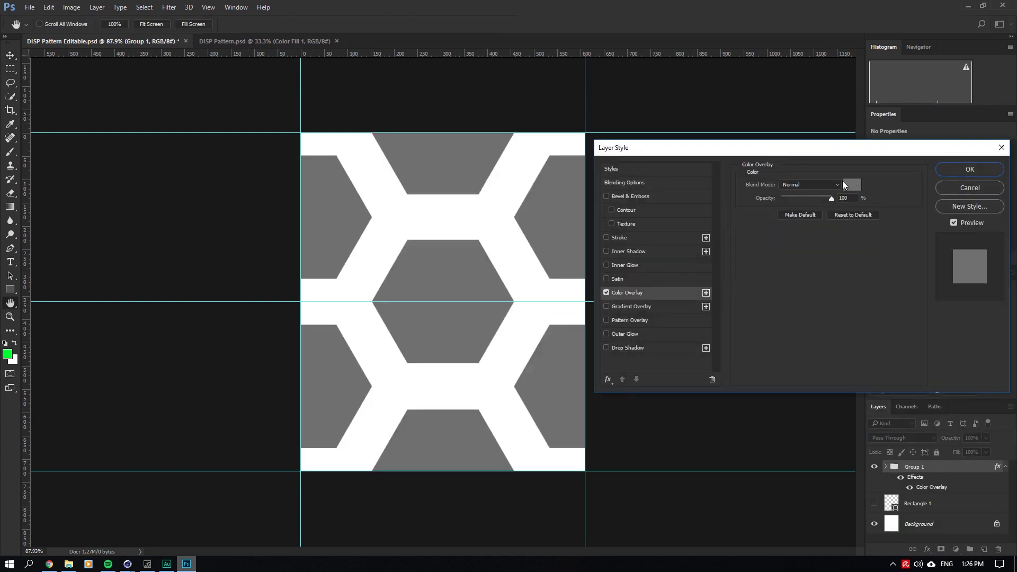
click(849, 183)
drag(724, 291, 698, 316)
click(964, 167)
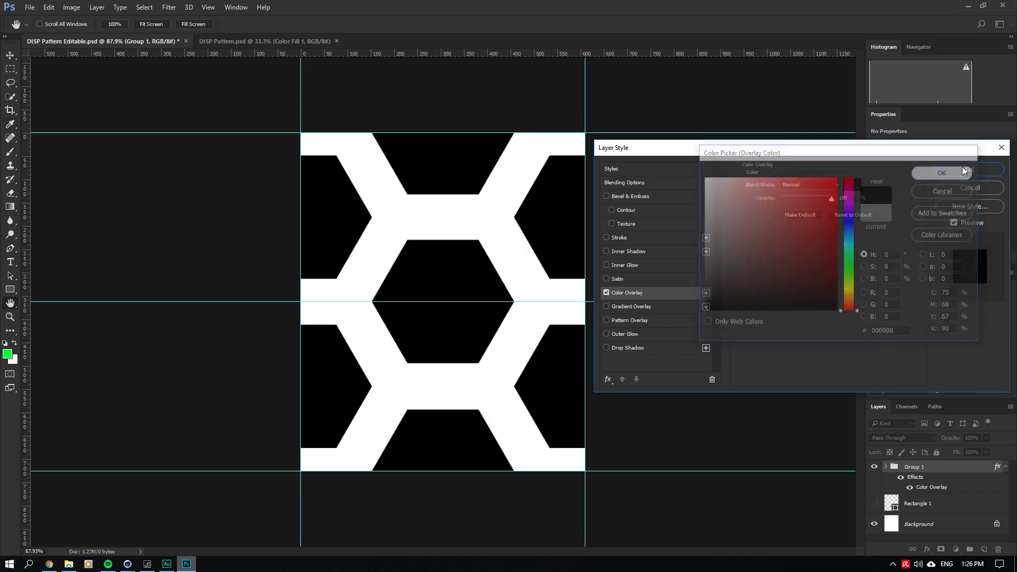
click(964, 170)
key(ctrl+s)
Define the black-and-white hexagon tile as a pattern named DISP Pattern Editable.psd.
click(67, 12)
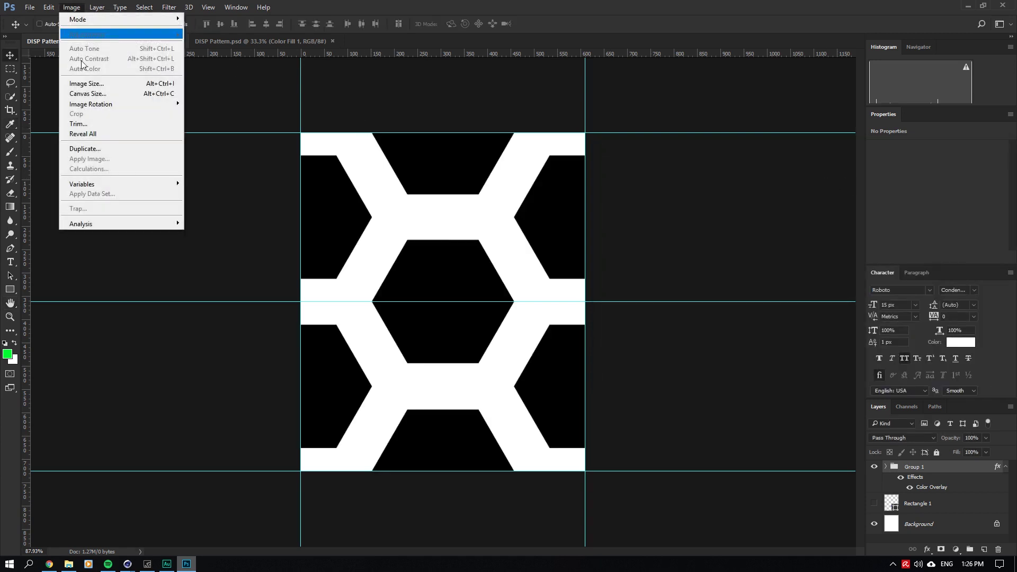
mouse_move(48, 6)
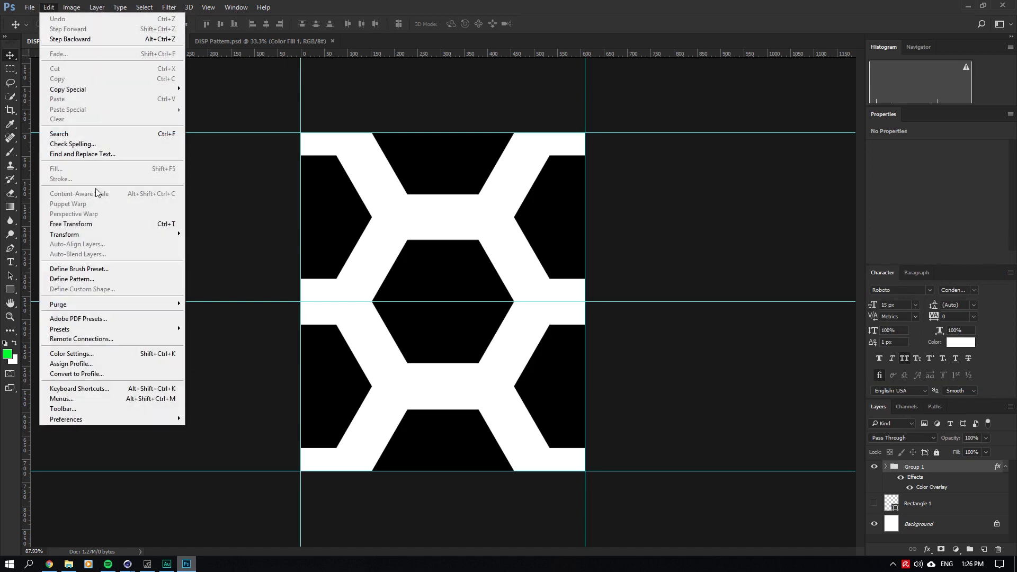
click(72, 279)
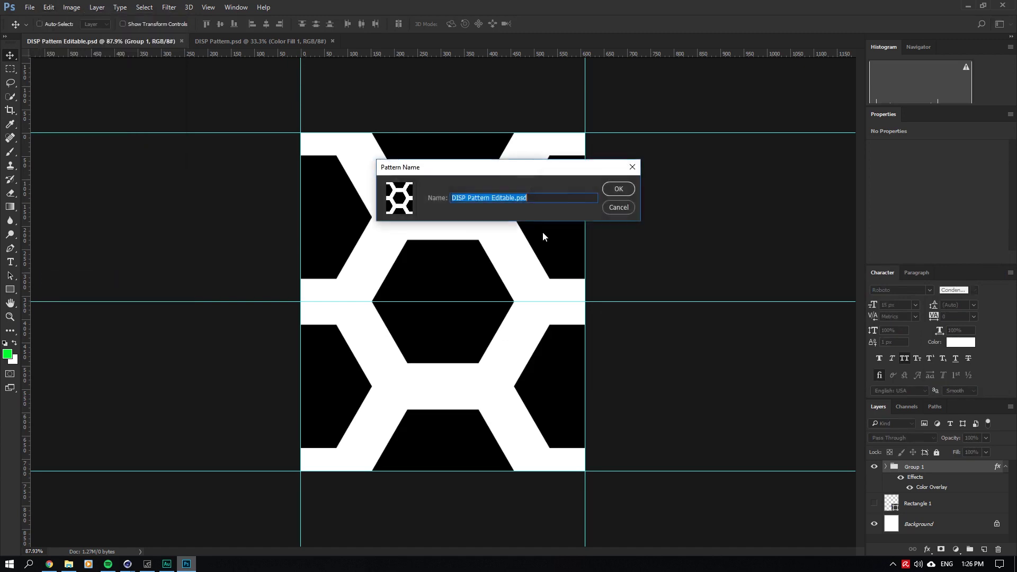
click(617, 191)
In DISP Pattern.psd, change the Color Fill 1 layer's Pattern Overlay to the new black-and-white hexagon pattern.
key(ctrl+Tab)
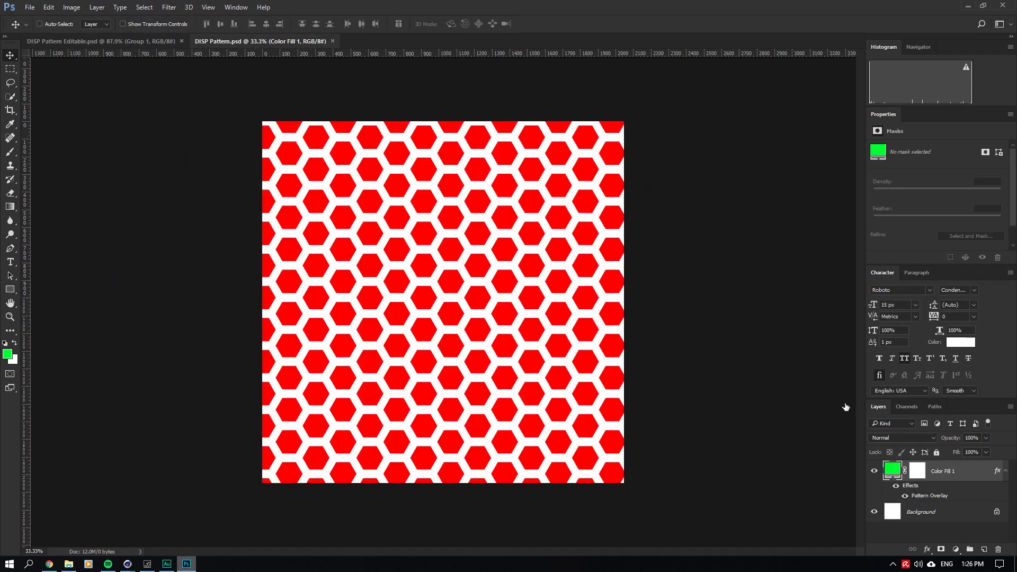
double_click(928, 495)
click(817, 218)
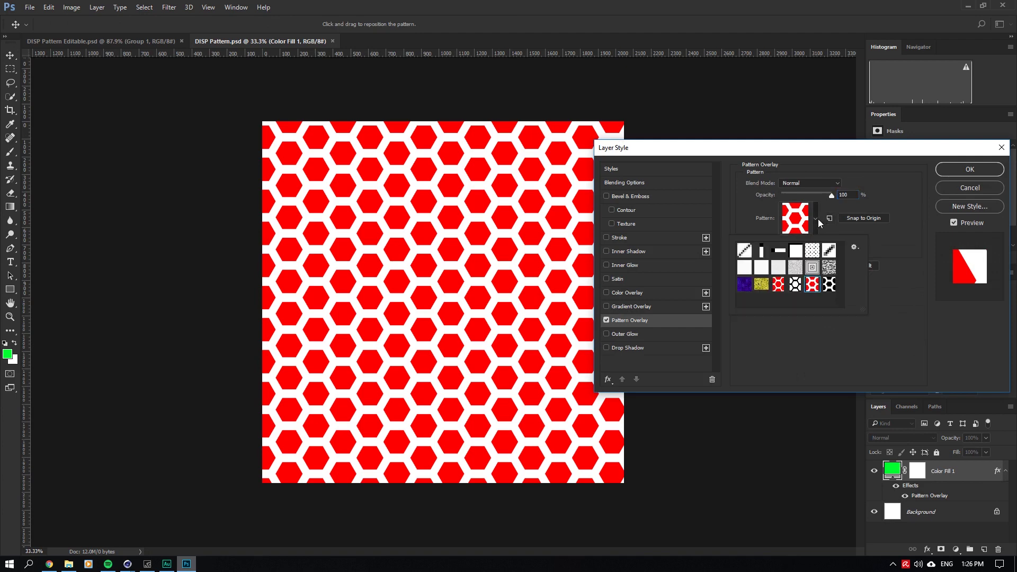
click(828, 284)
click(956, 170)
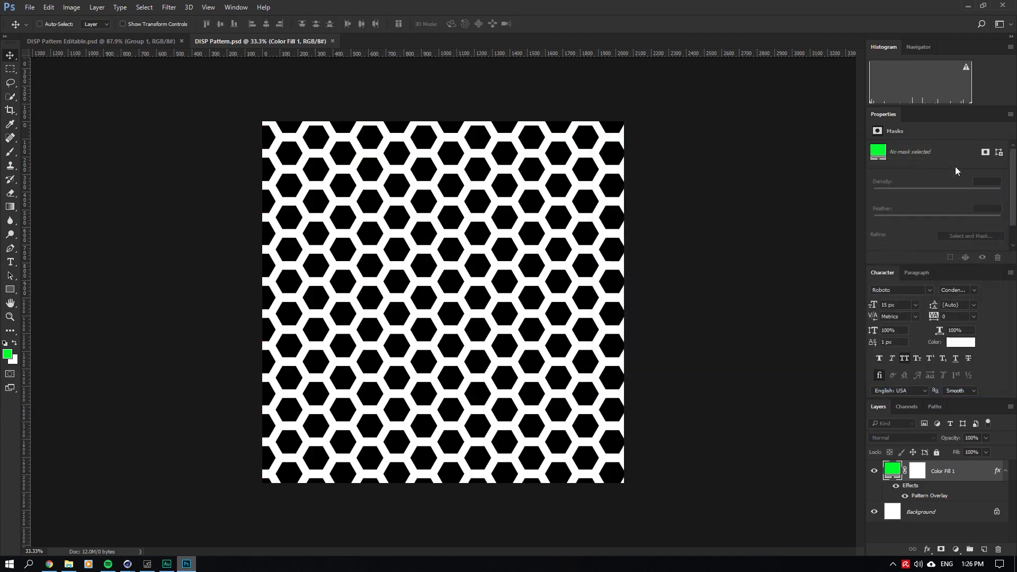
Reduce the Pattern Overlay scale on Color Fill 1 to about 9% and inspect the pattern's edge up close.
double_click(922, 497)
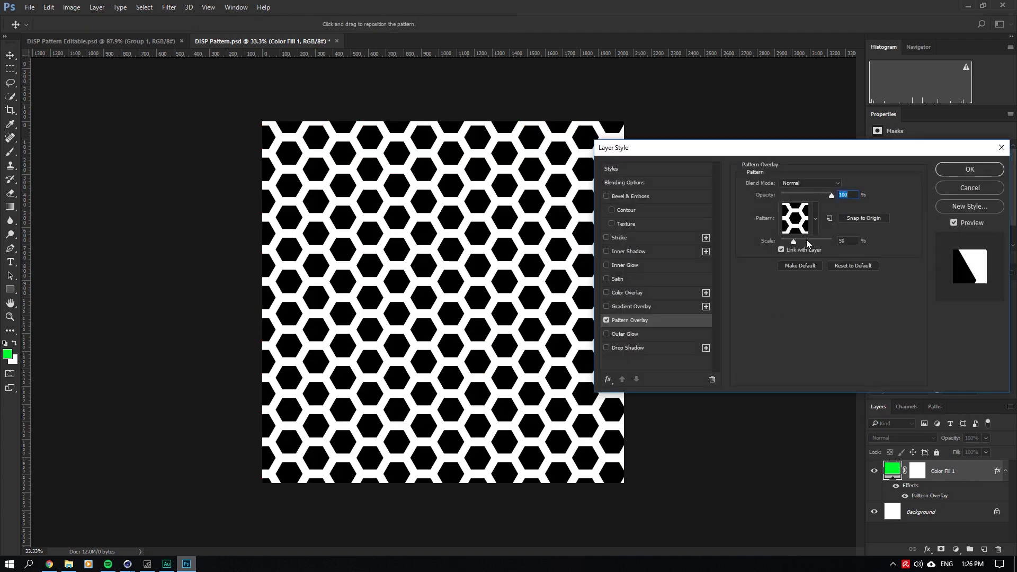
drag(795, 242, 784, 241)
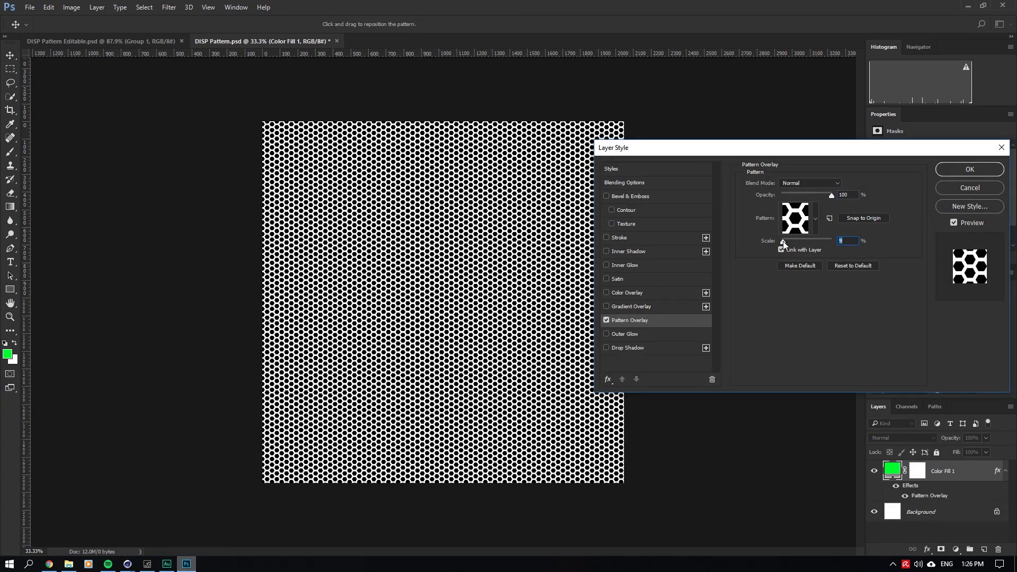
click(958, 167)
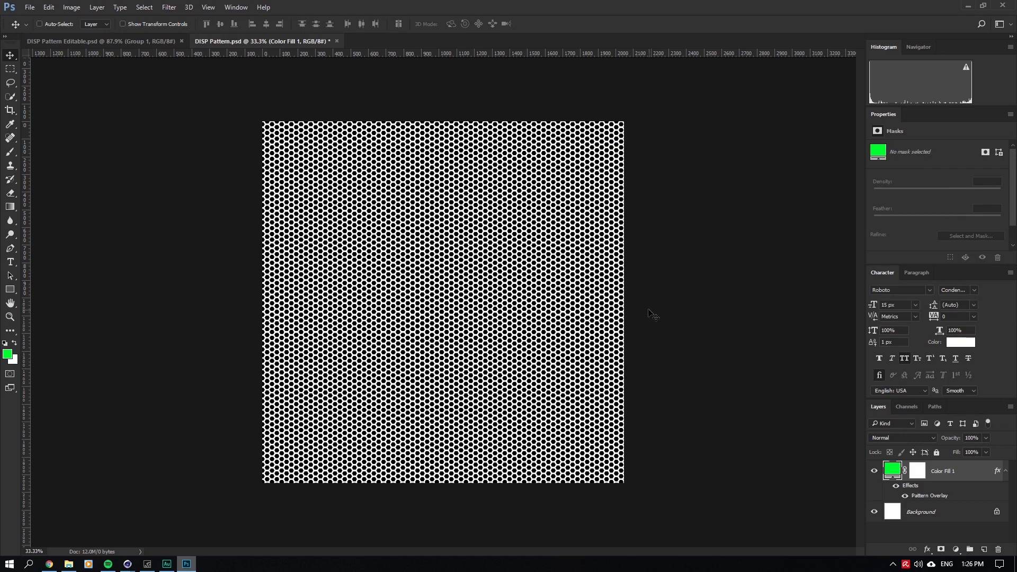
alt+scroll(653, 314, up, 4)
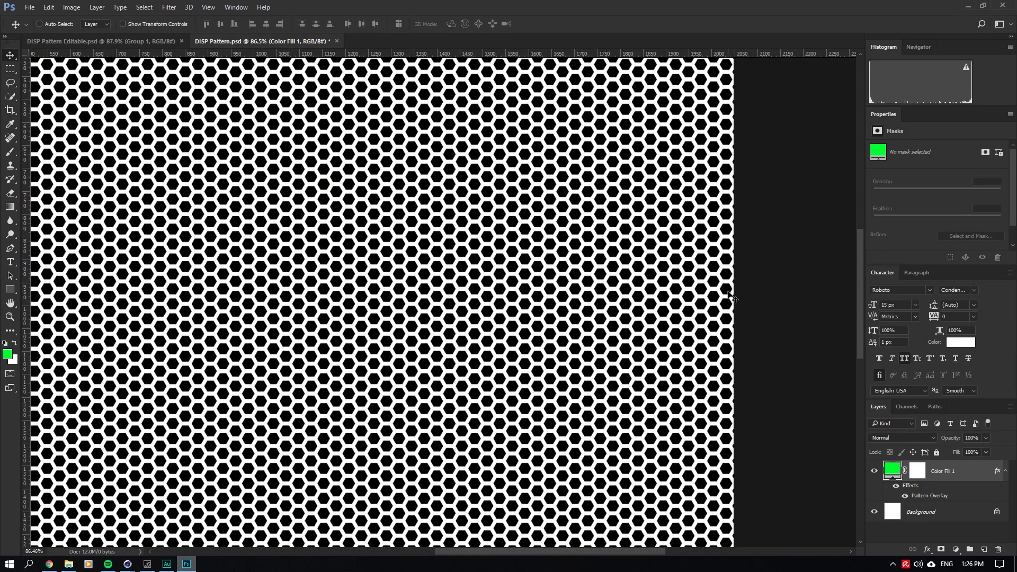
Switch to Cinema 4D and reload the Diffuse image texture to bring in the black-and-white hexagon pattern on the dome.
alt+scroll(731, 298, down, 5)
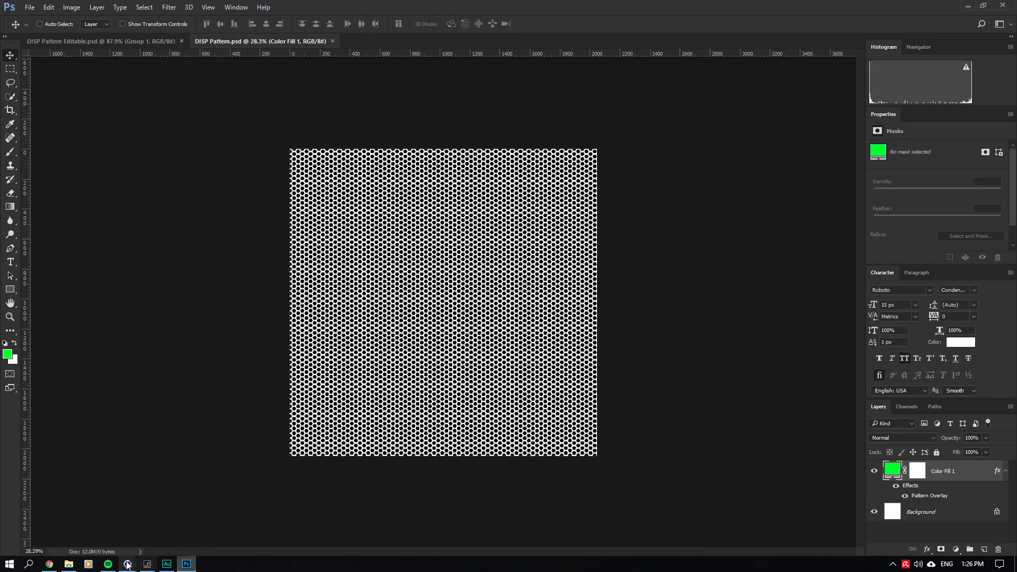
click(127, 564)
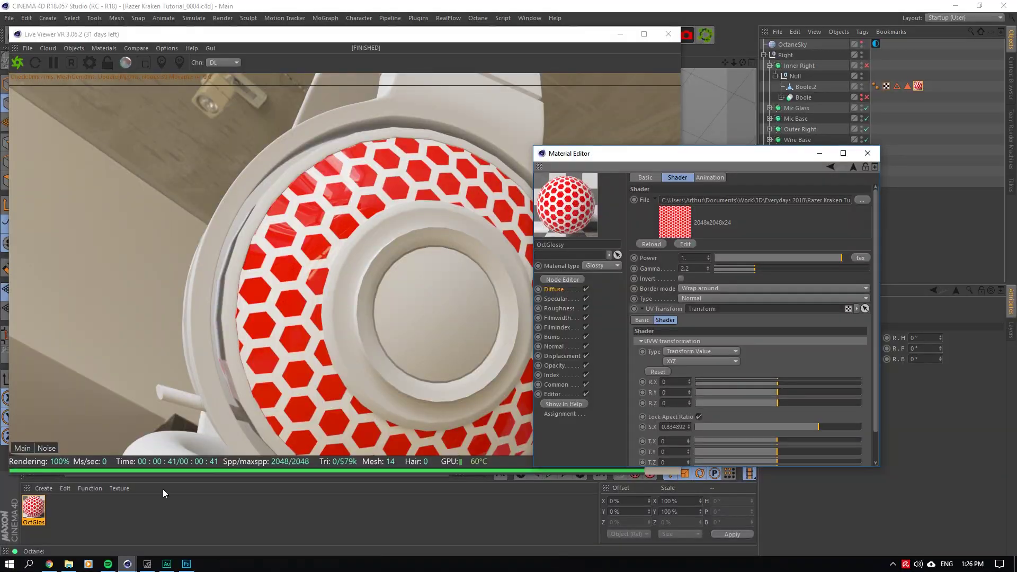
click(651, 244)
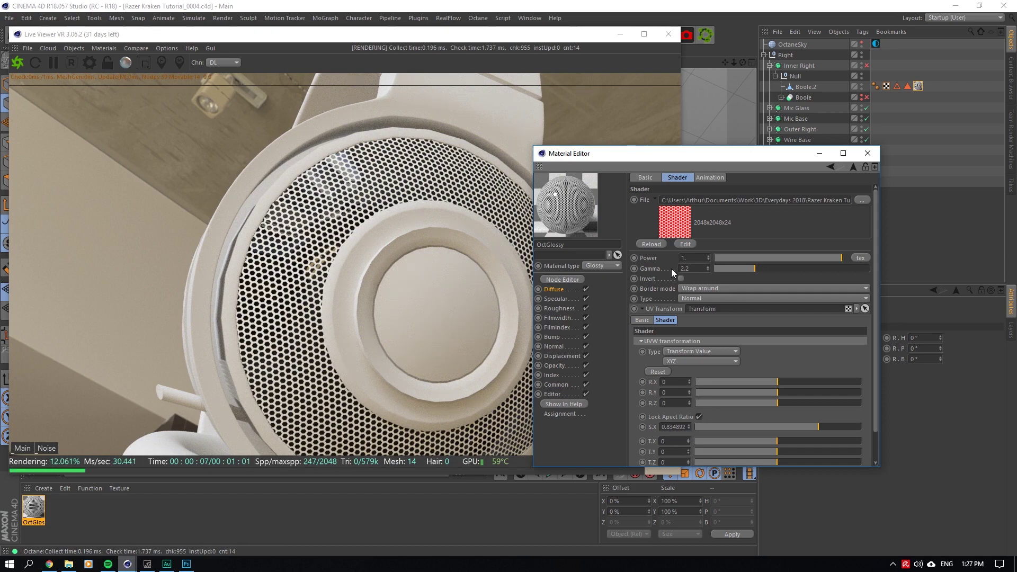
alt+drag(718, 106, 616, 176)
In Photoshop, set Color Fill 1's Pattern Overlay scale to 12%, then reload the Diffuse image texture in Cinema 4D.
click(186, 563)
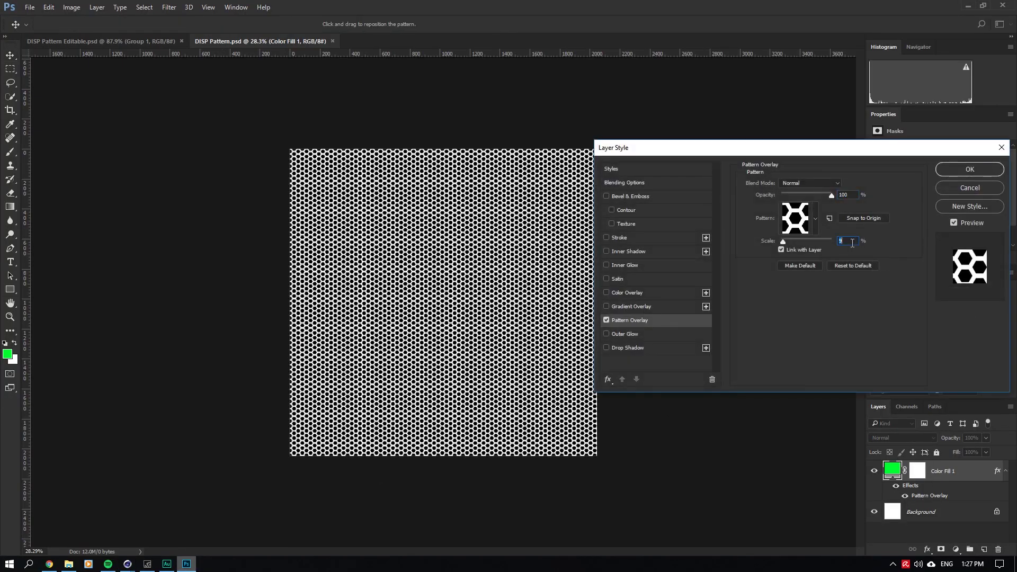
text(12)
click(960, 171)
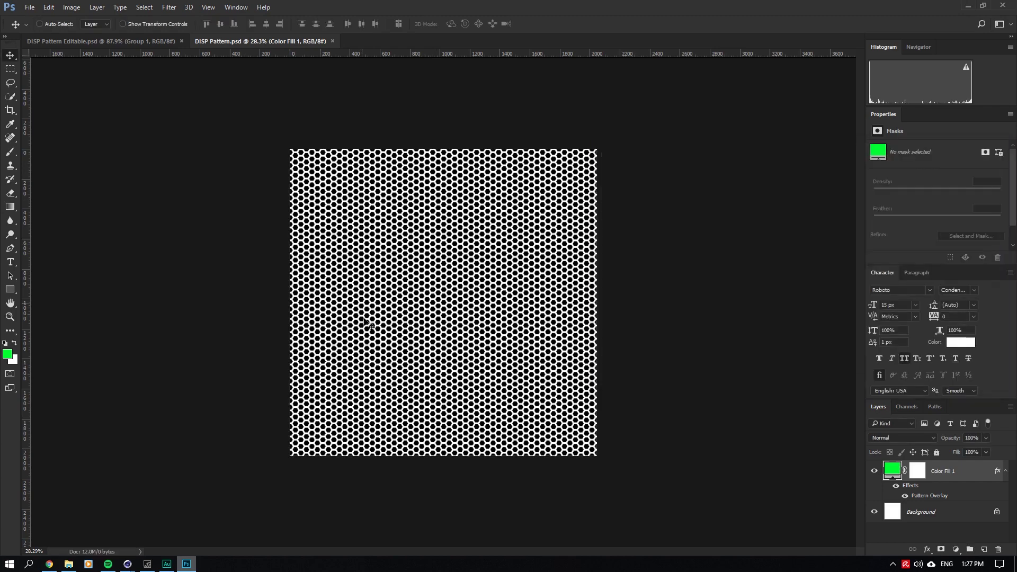
mouse_move(127, 564)
click(53, 516)
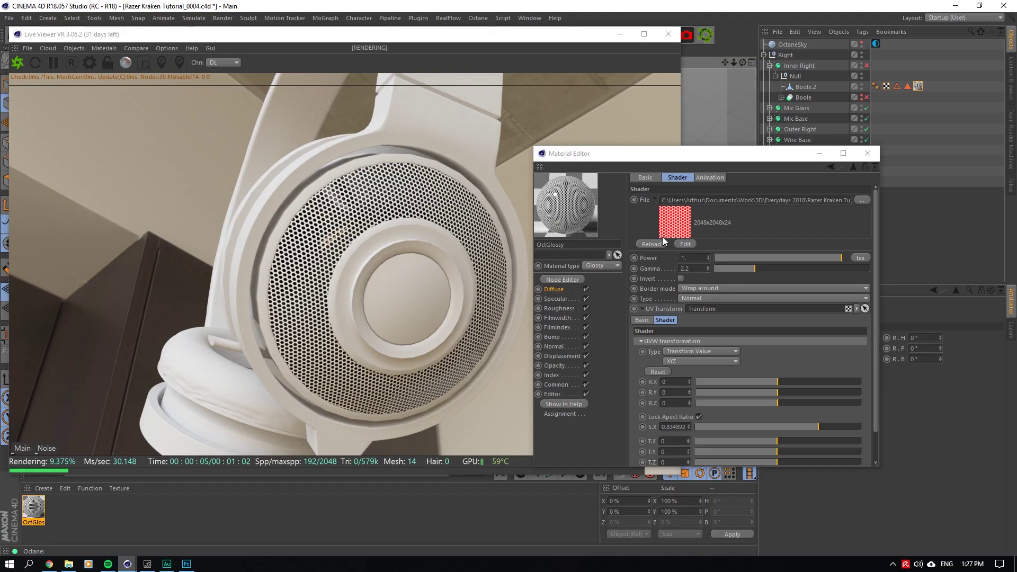
click(649, 246)
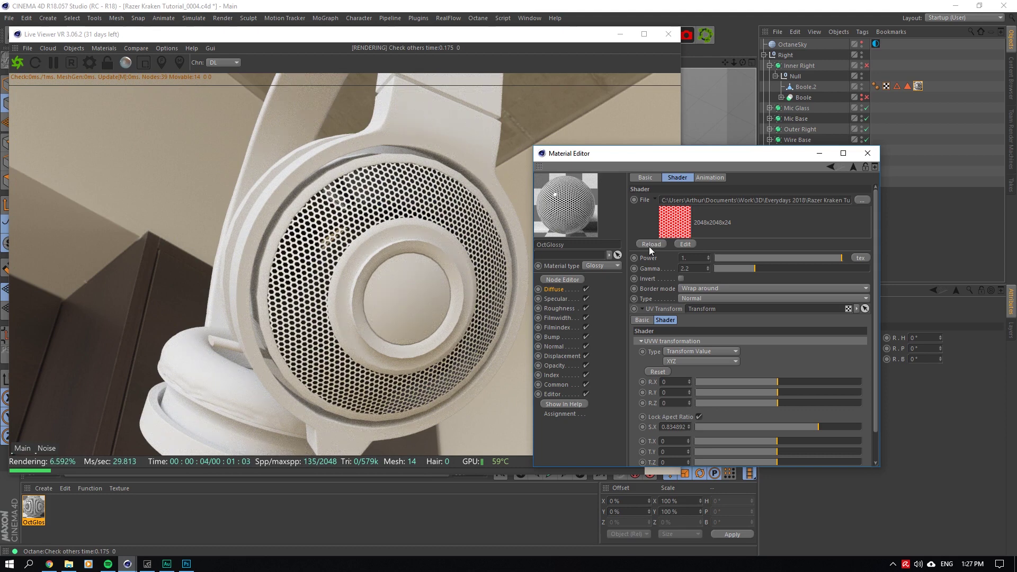
In Photoshop, set Color Fill 1's Pattern Overlay scale to 13%, save DISP Pattern.psd and return to Cinema 4D to refresh the texture.
mouse_move(185, 560)
click(179, 521)
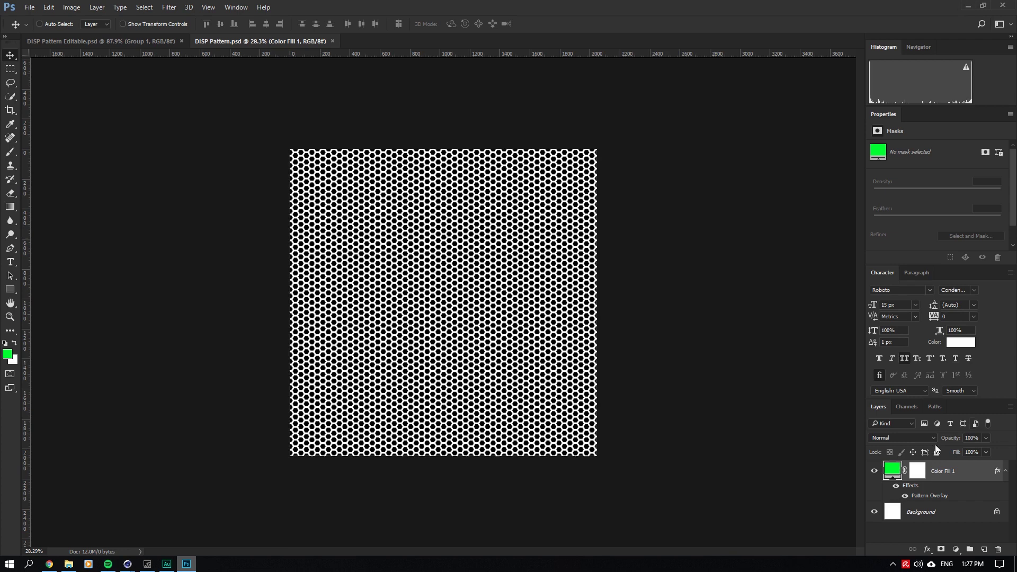
double_click(929, 495)
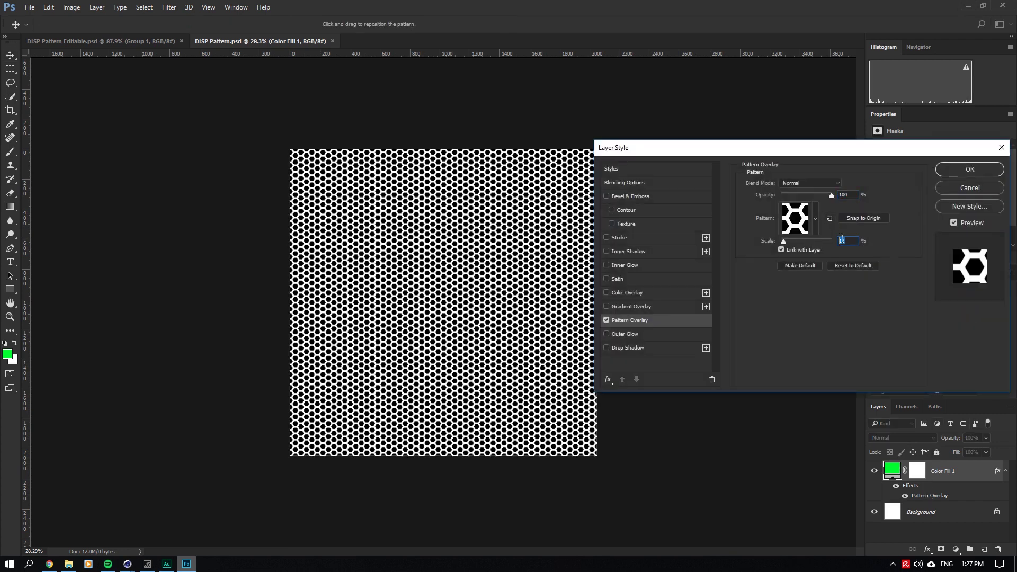
text(13)
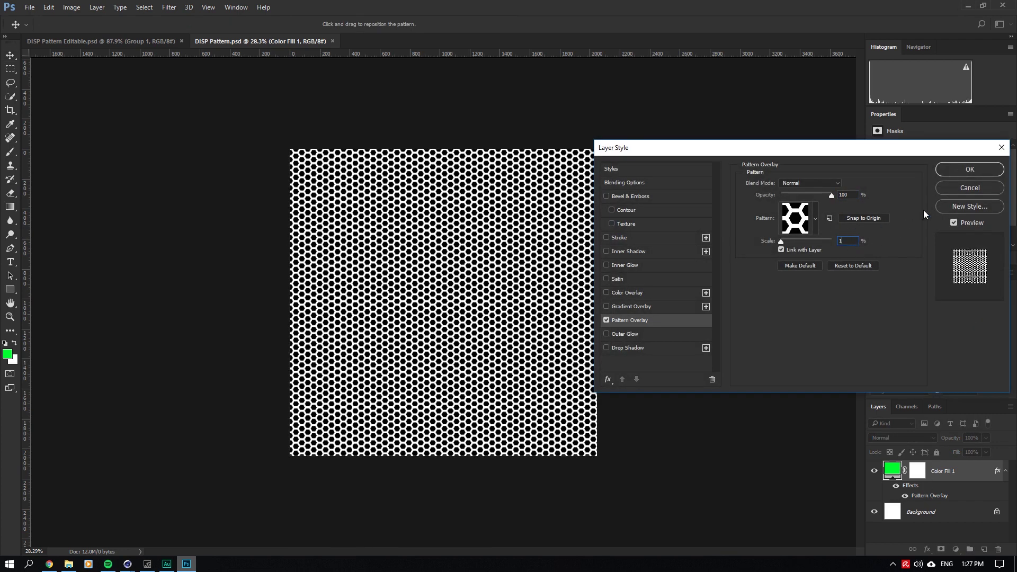
click(953, 170)
key(ctrl+s)
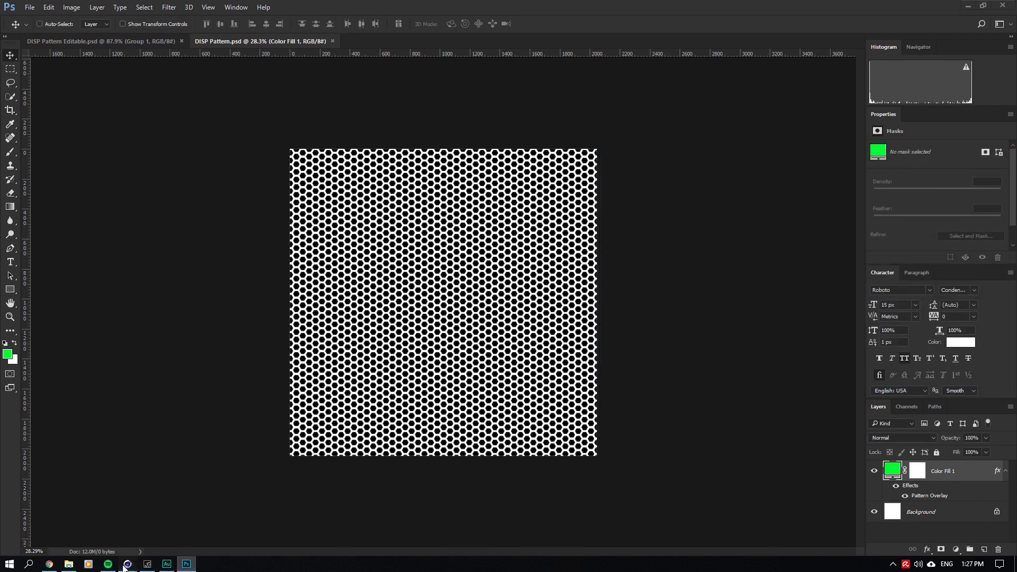
click(127, 563)
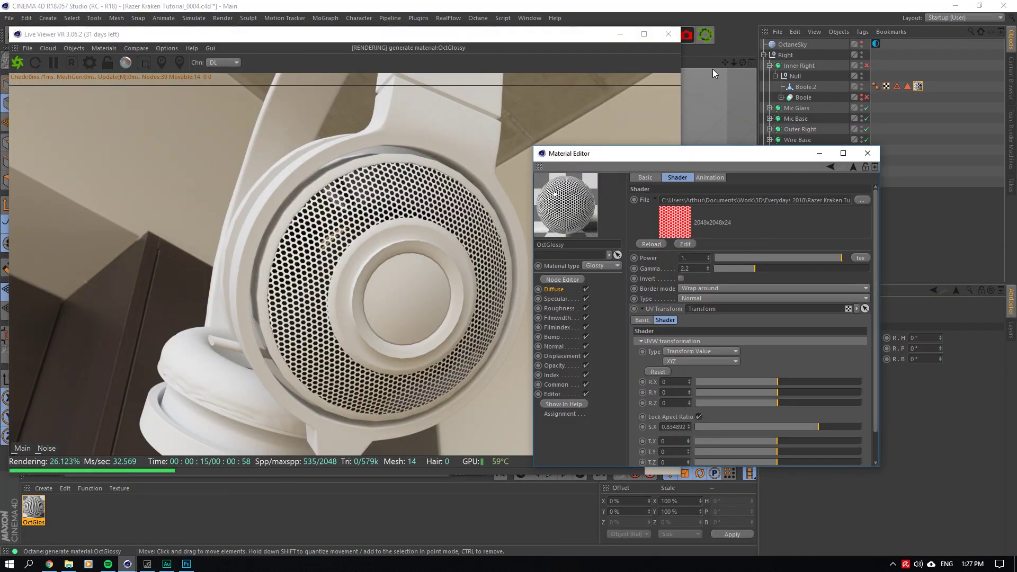
mouse_move(744, 62)
mouse_down()
mouse_move(763, 74)
mouse_move(733, 69)
mouse_up()
Copy the ImageTexture shader from the OctGlossy material's Diffuse channel and disable that channel.
click(556, 290)
click(667, 240)
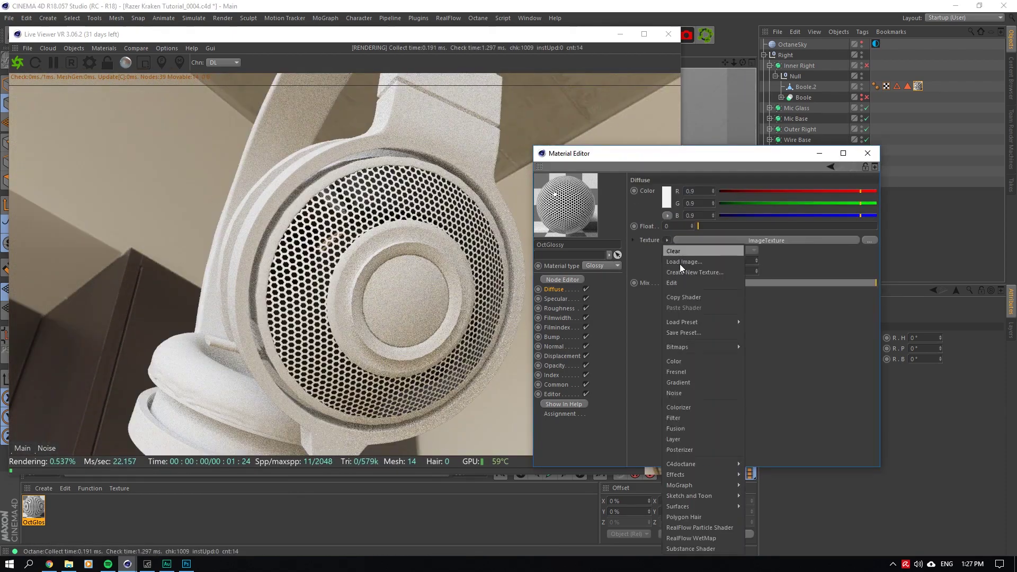
click(683, 297)
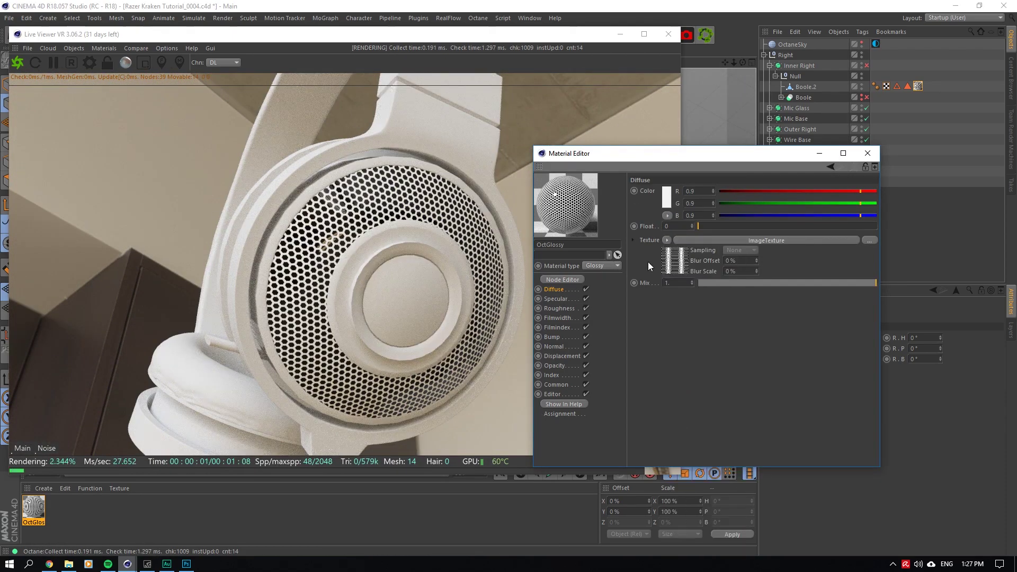
click(586, 288)
Add a displacement to the OctGlossy material using the copied ImageTexture shader, with the level of detail set to 2048x2048.
click(562, 356)
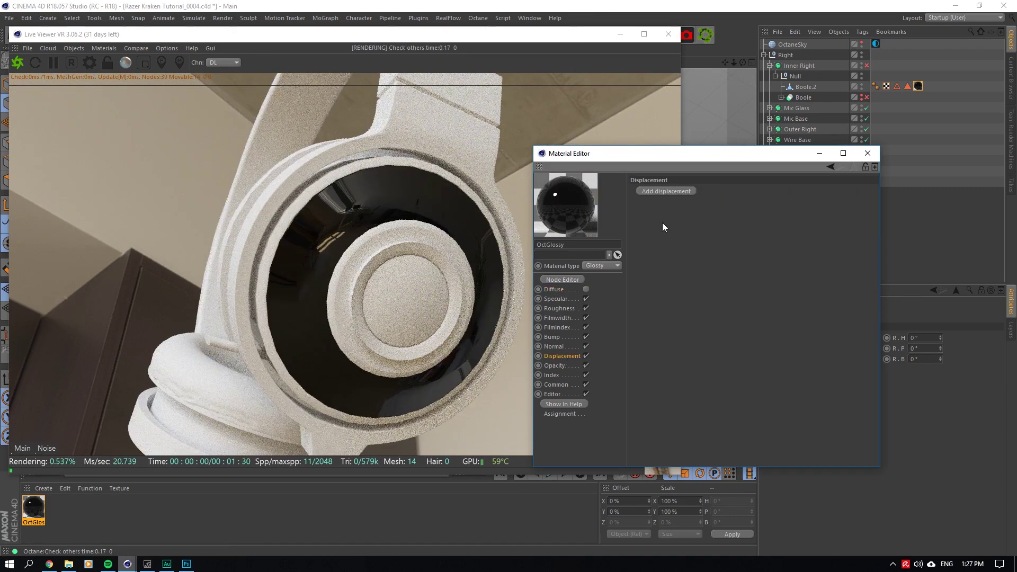
click(659, 191)
click(692, 209)
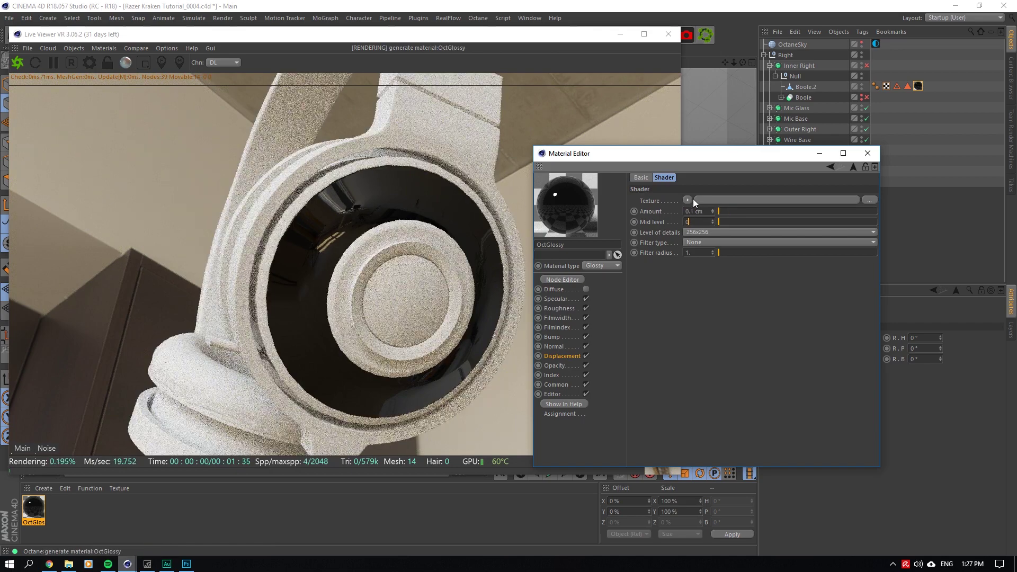
click(692, 198)
click(702, 240)
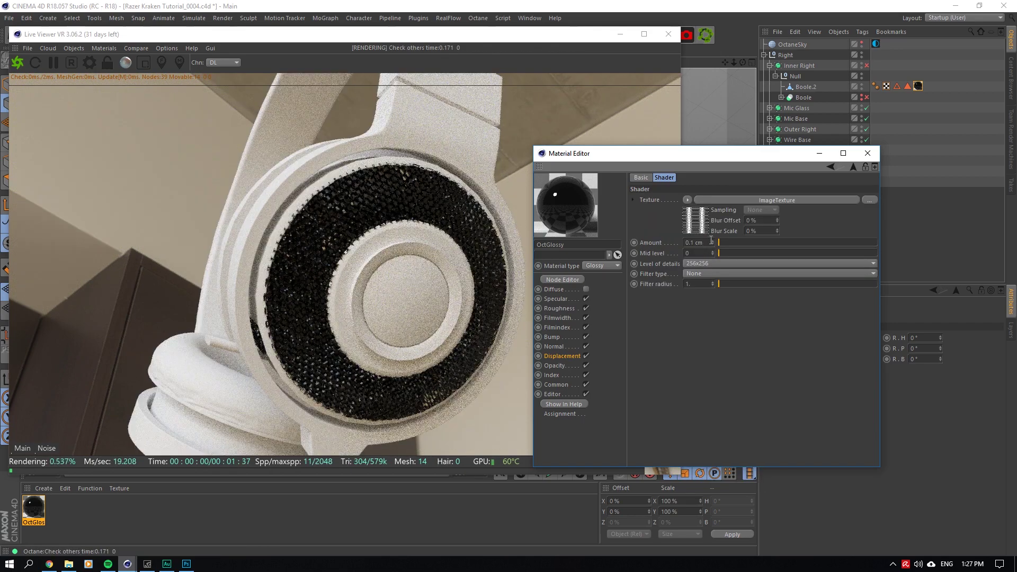
click(701, 264)
click(705, 305)
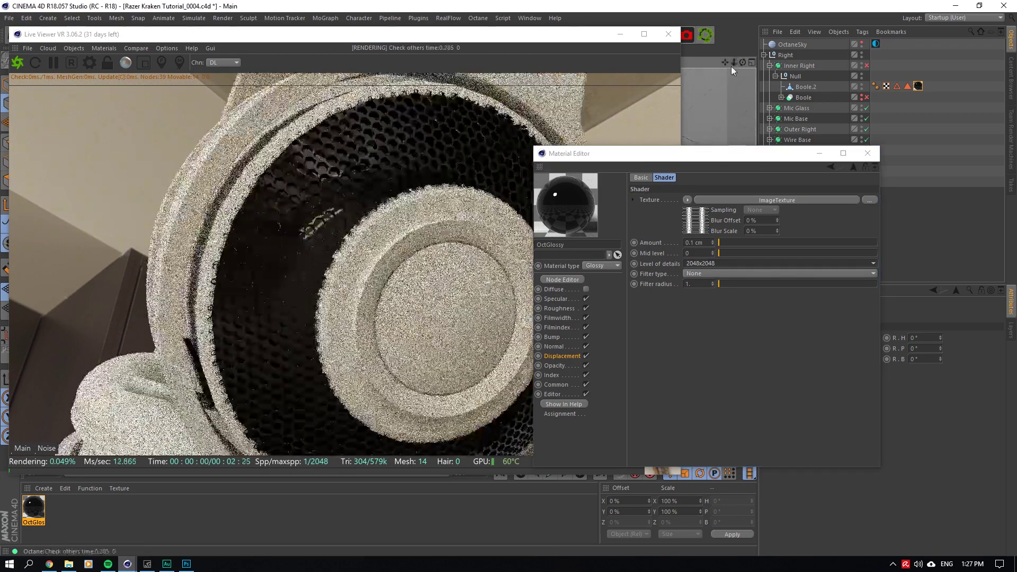
Raise the OctGlossy material's roughness float to 1 and examine the displaced hexagons up close.
click(561, 308)
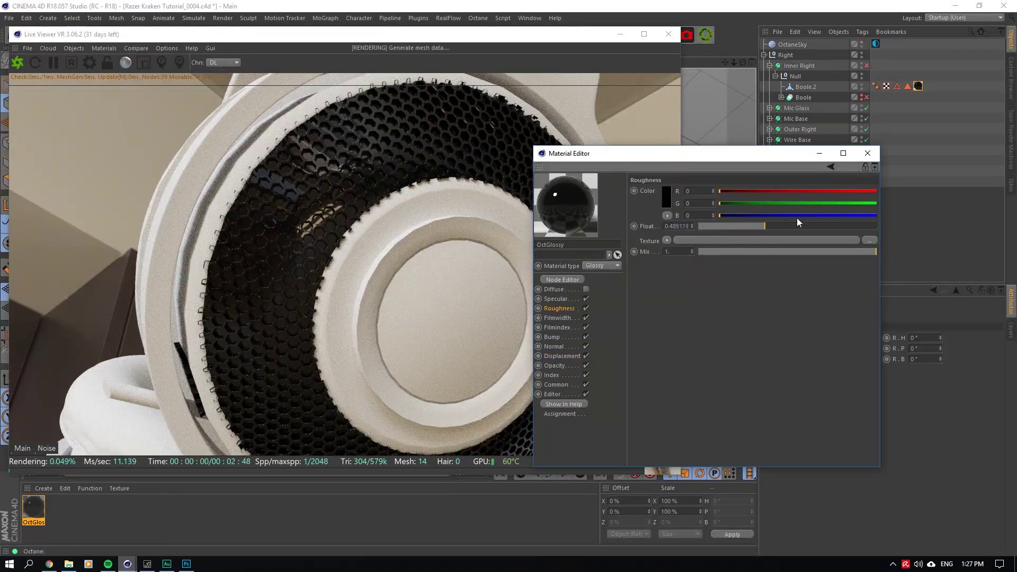
drag(797, 225, 917, 208)
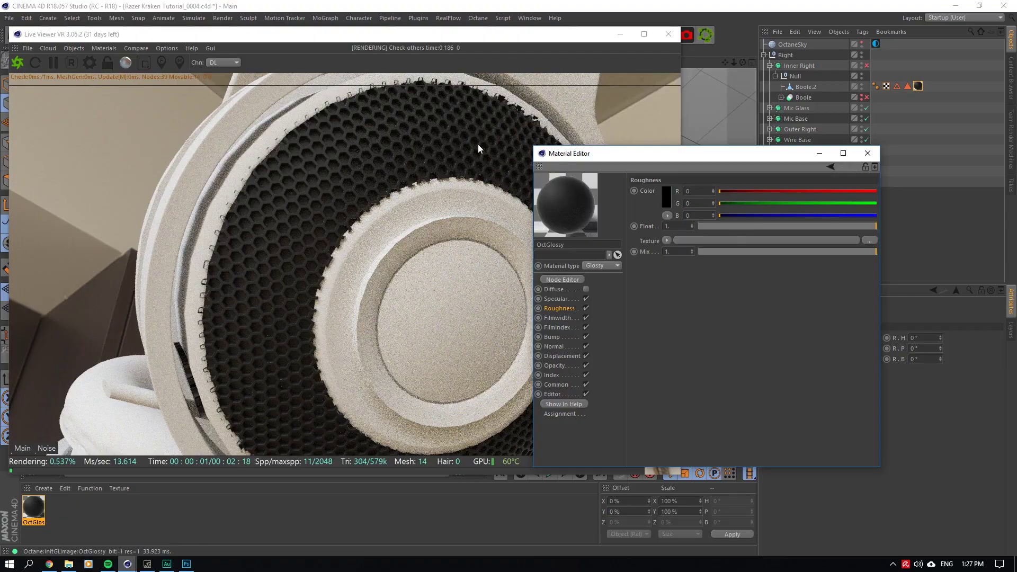
mouse_move(742, 63)
mouse_down()
mouse_move(778, 67)
mouse_move(724, 70)
mouse_up()
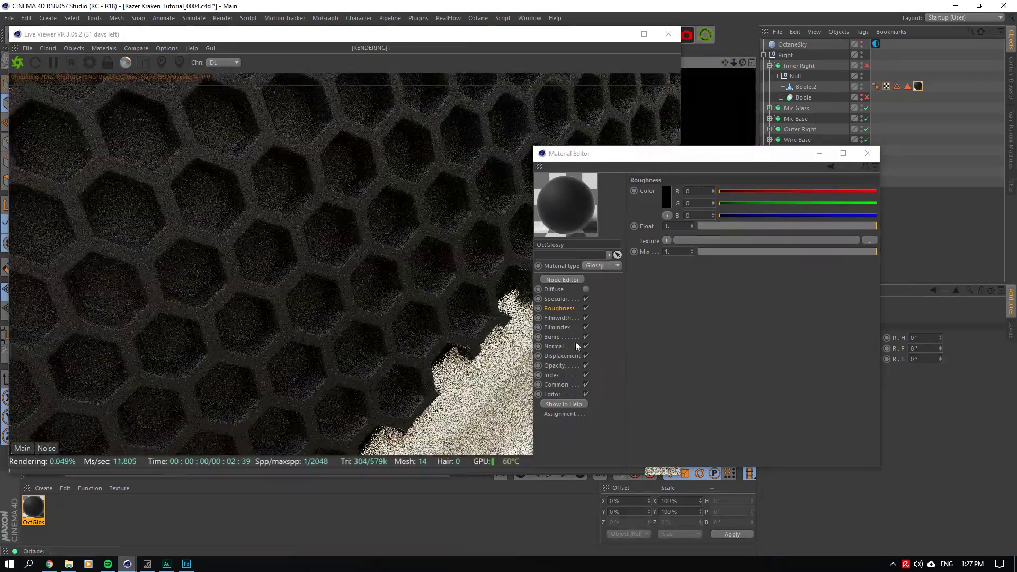
Set the displacement amount to 0.04 cm and smooth it with a Gaussian filter of radius 3.
click(562, 356)
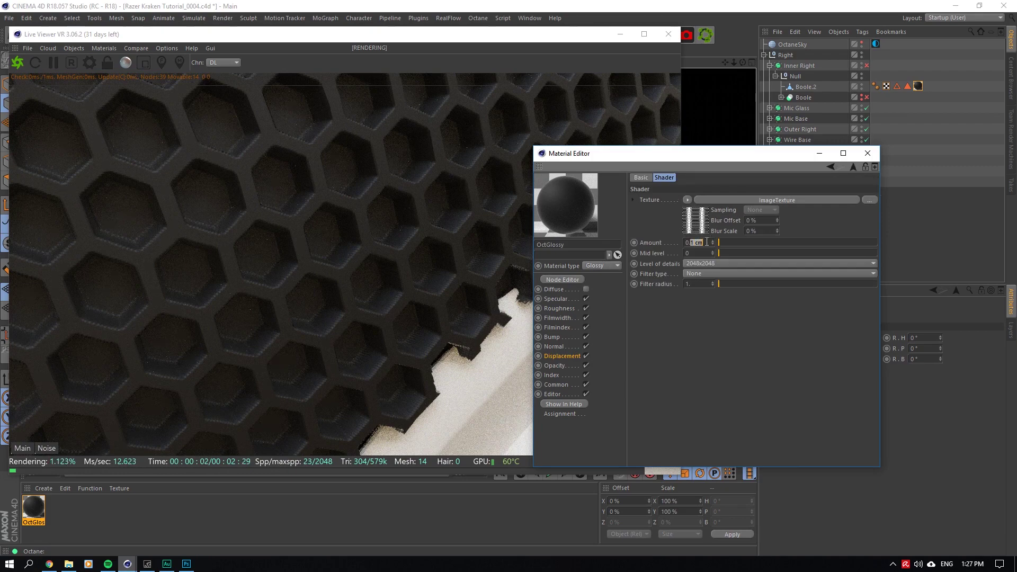
key(Return)
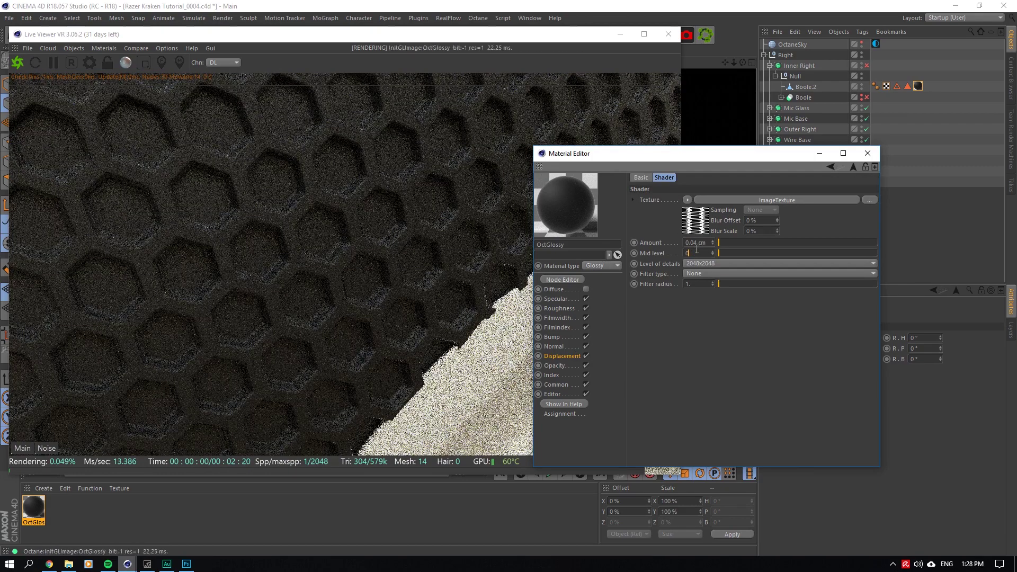
click(694, 274)
click(703, 302)
click(694, 283)
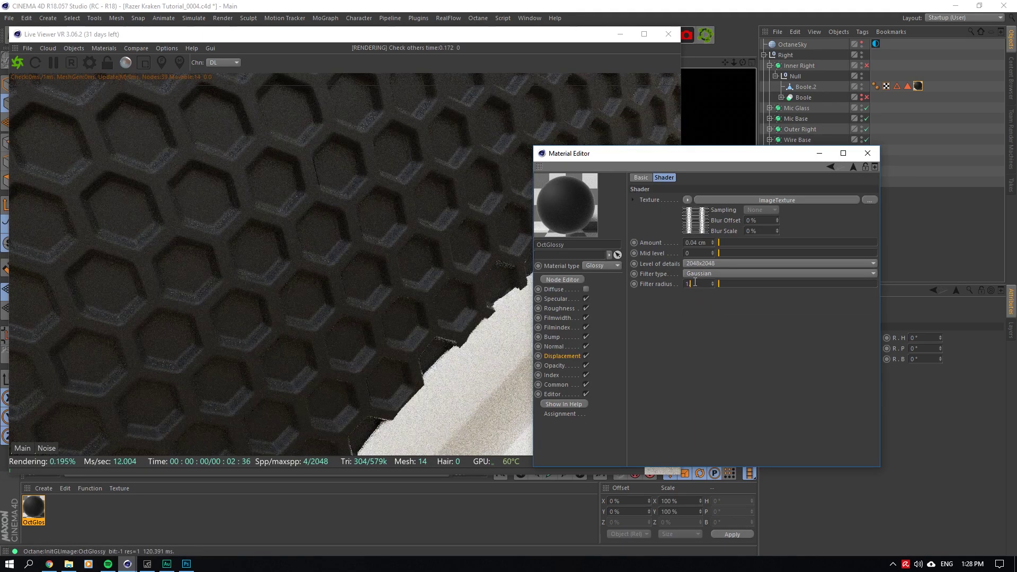
text(3.)
key(Return)
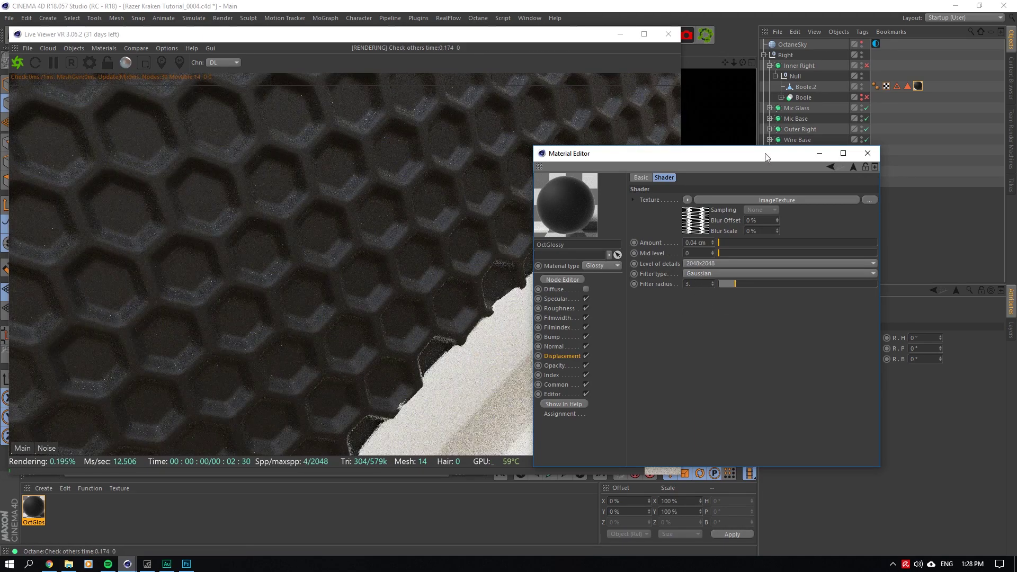
In Photoshop, apply a 13% Pattern Overlay scale to Color Fill 1, then reload the displacement's image texture in Cinema 4D.
drag(734, 62, 734, 63)
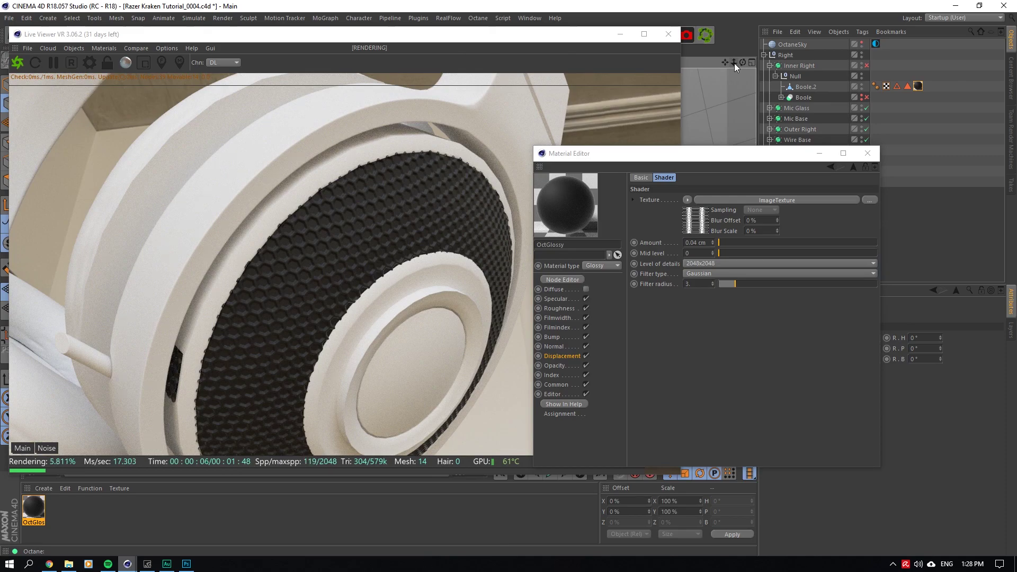
drag(734, 62, 730, 62)
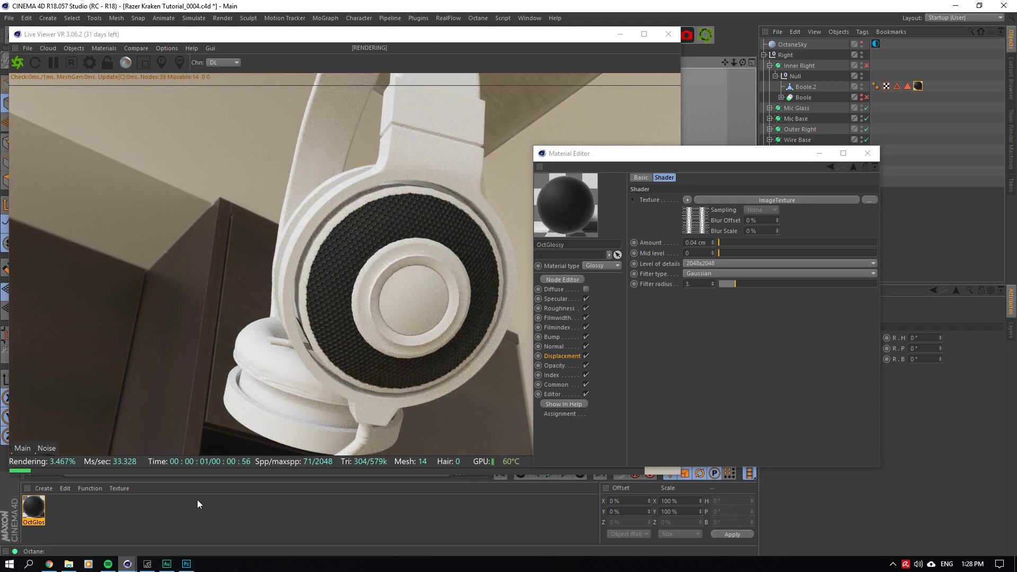
click(187, 564)
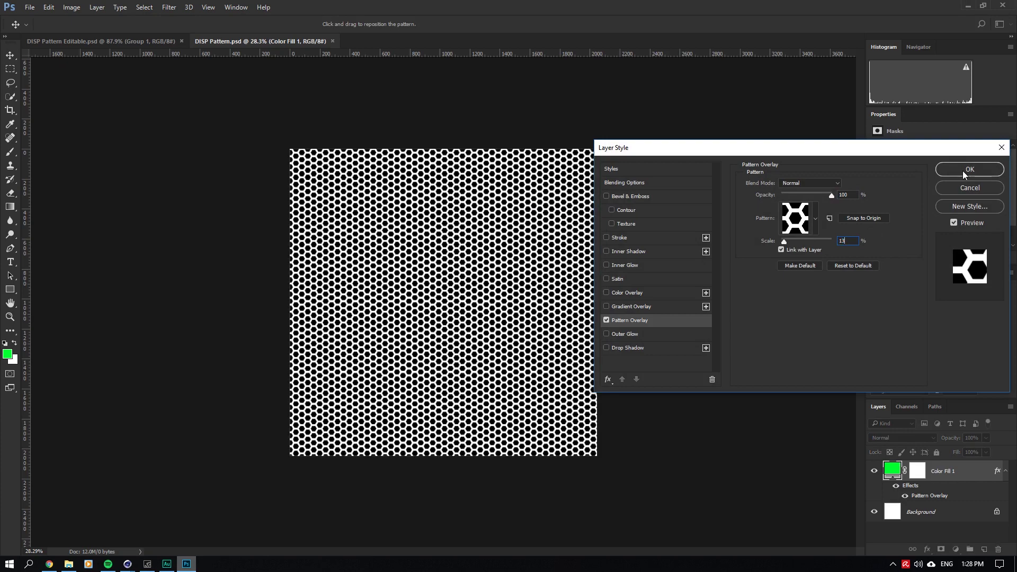
click(969, 168)
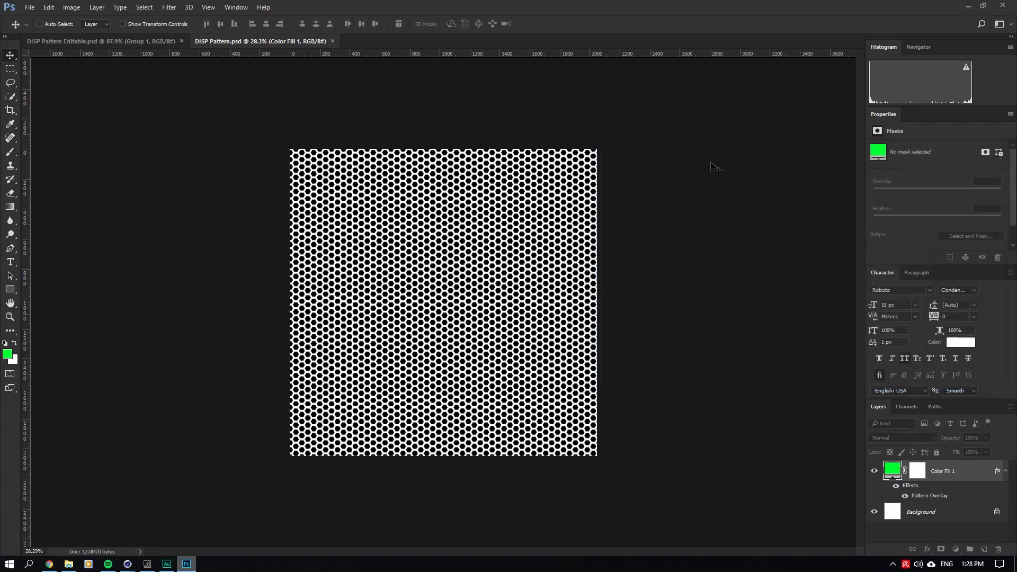
click(132, 564)
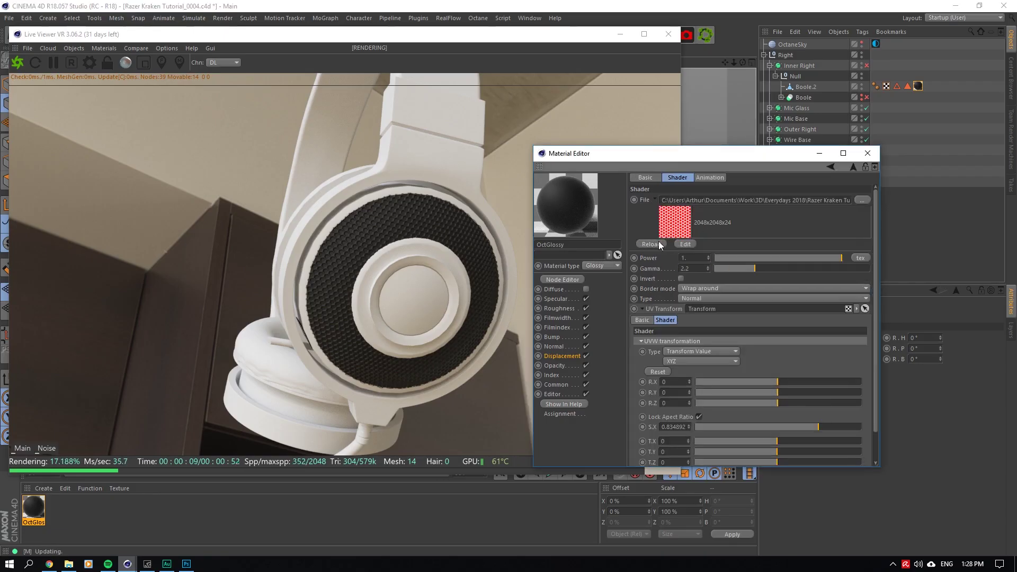
click(659, 242)
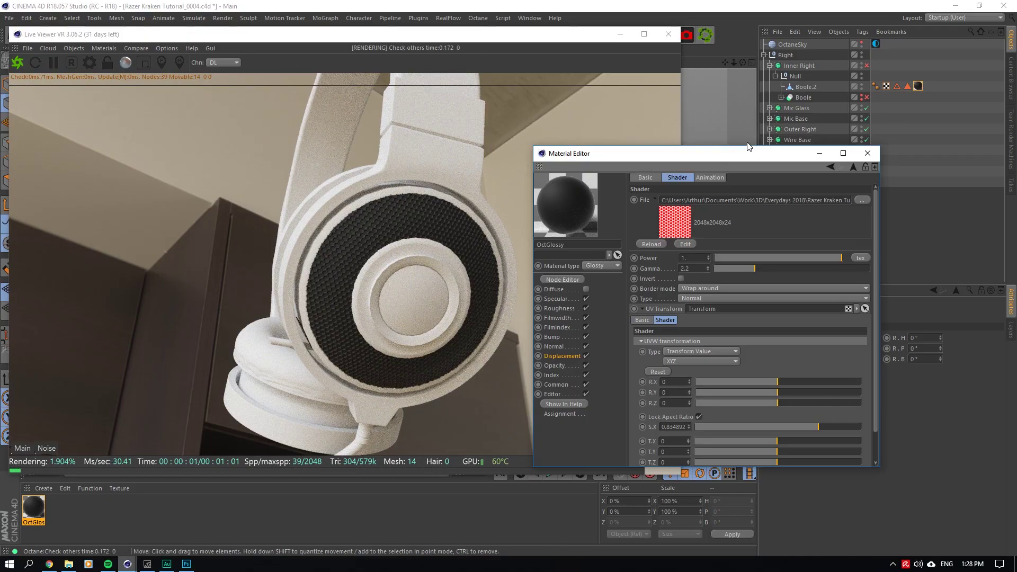
Move the Live Viewer and Material Editor aside and turn off viewport texture display to inspect the dome's mesh edge.
drag(743, 62, 715, 67)
drag(733, 62, 757, 62)
drag(297, 42, 412, 332)
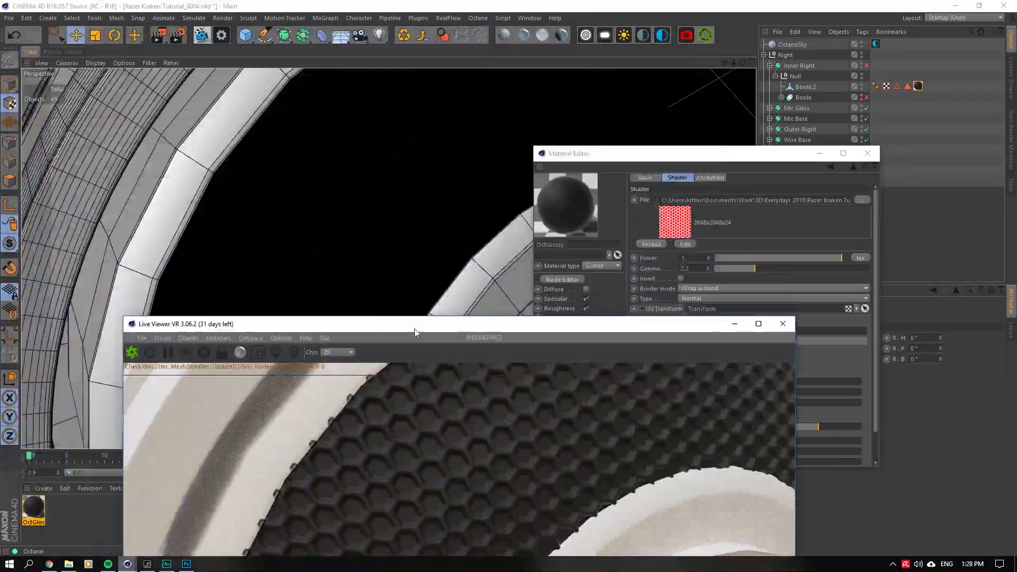
click(96, 62)
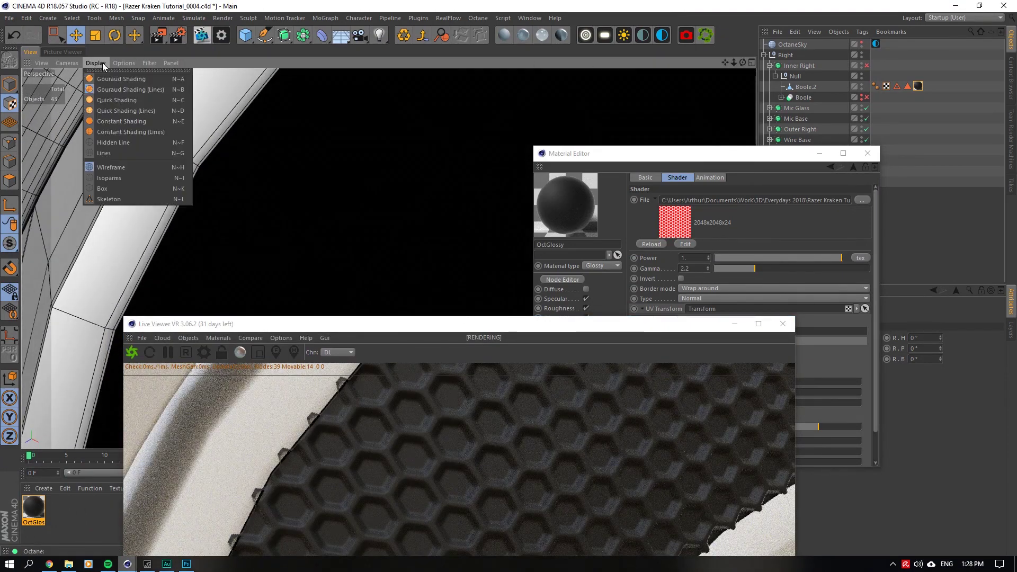
mouse_move(124, 62)
click(137, 271)
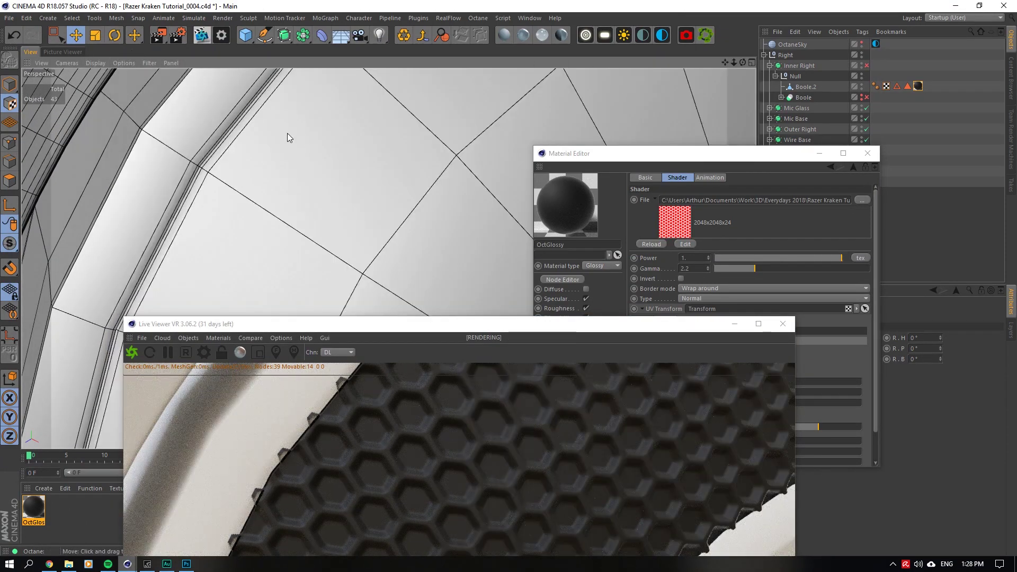
scroll(287, 133, up, 3)
drag(752, 157, 850, 178)
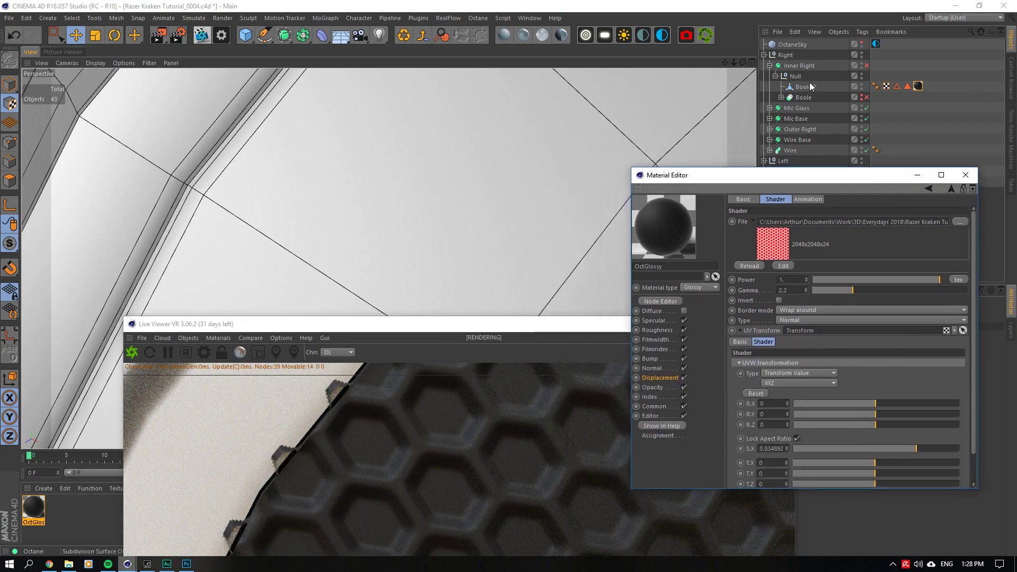
Select the edge loop where Boole.2's dome meets the surrounding groove.
click(809, 88)
click(10, 142)
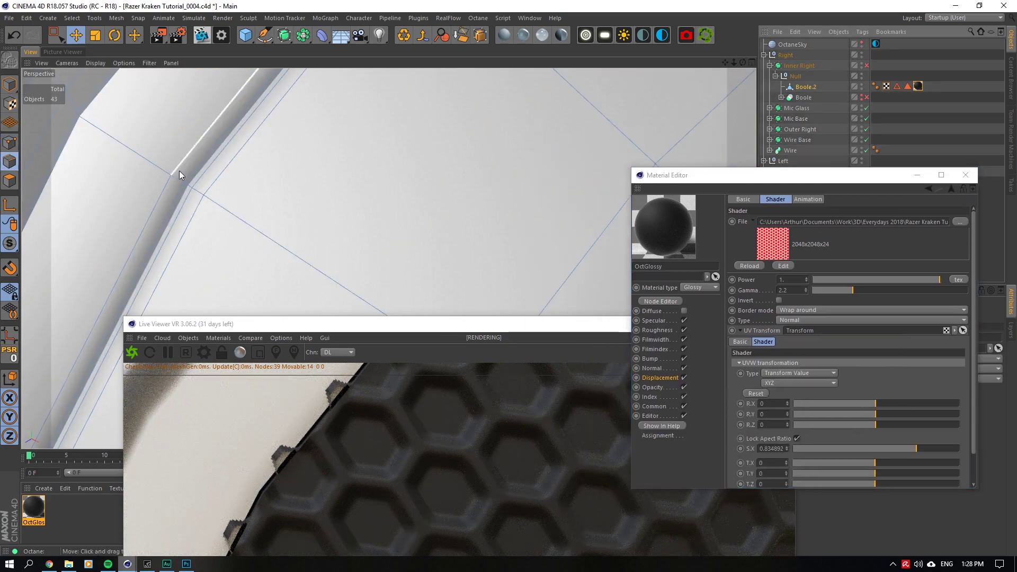
scroll(180, 175, up, 2)
drag(742, 62, 716, 75)
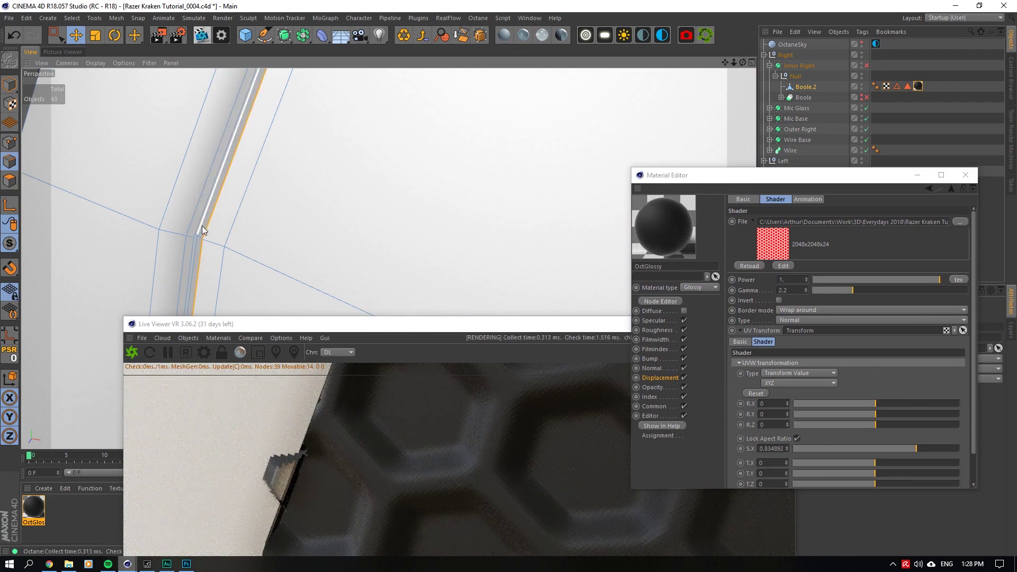
alt+right_drag(202, 226, 496, 84)
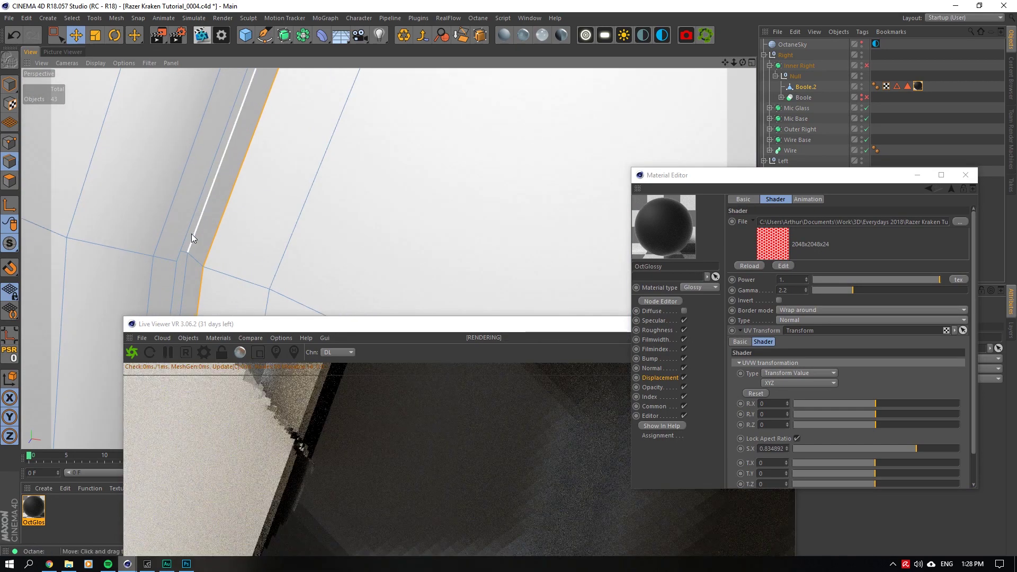
Try to scale the selected rim edge loop slightly and check the groove from the side.
click(94, 35)
drag(468, 113, 466, 115)
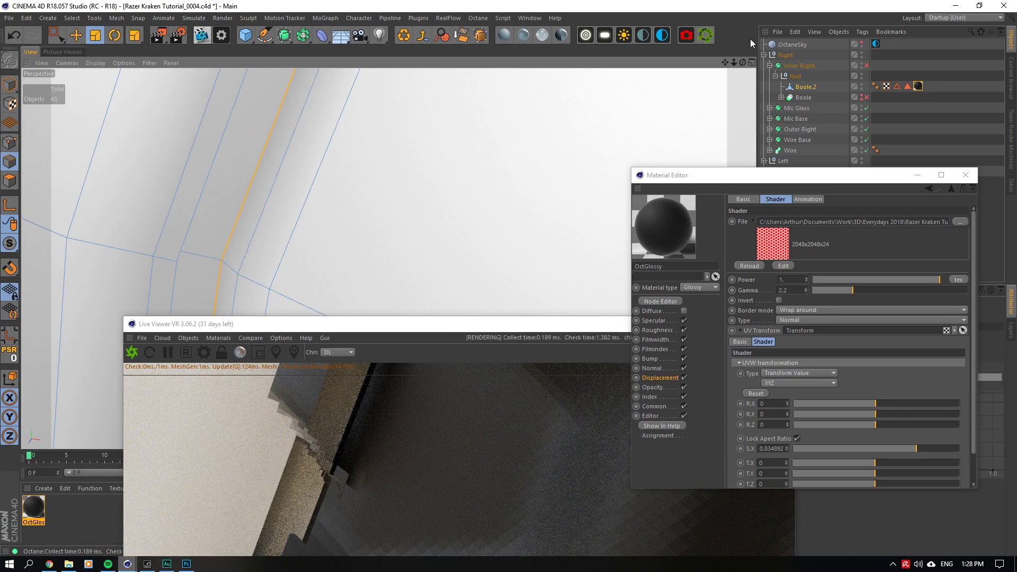
drag(742, 62, 582, 142)
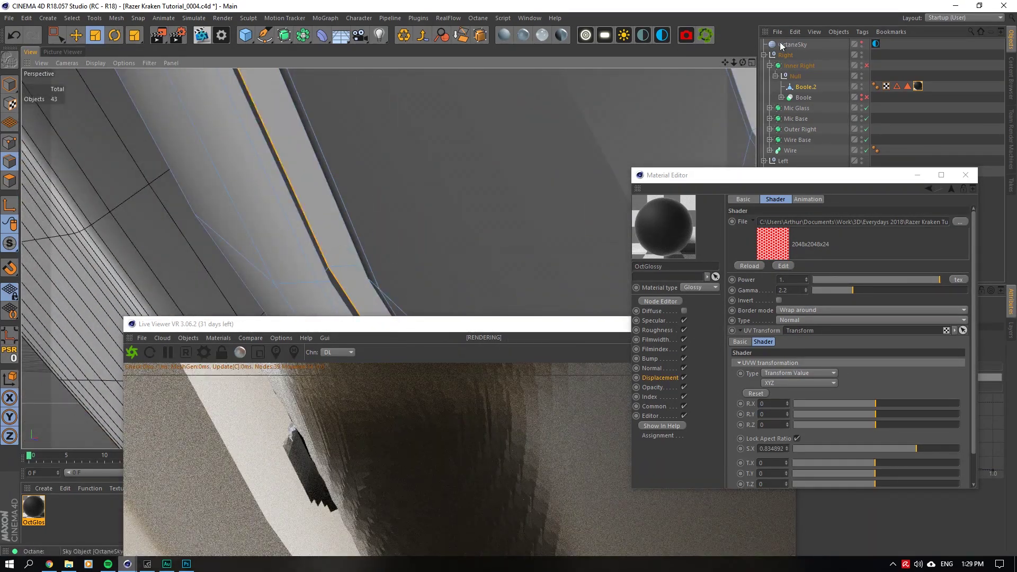
drag(742, 62, 683, 63)
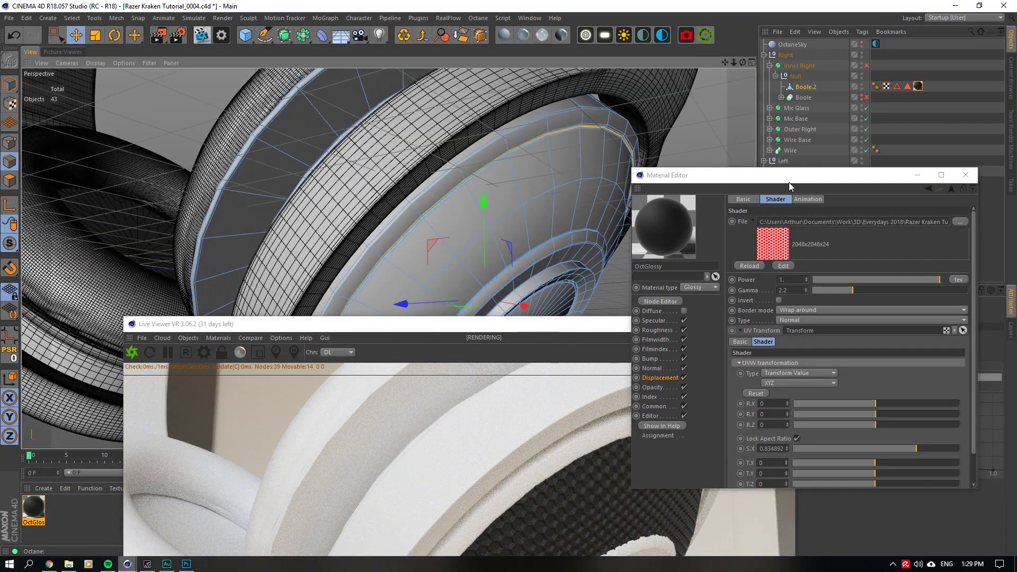
Move the Material Editor and Live Viewer out of the way and set the Scale tool's modeling axis orientation to Normal.
drag(789, 180, 401, 474)
click(832, 316)
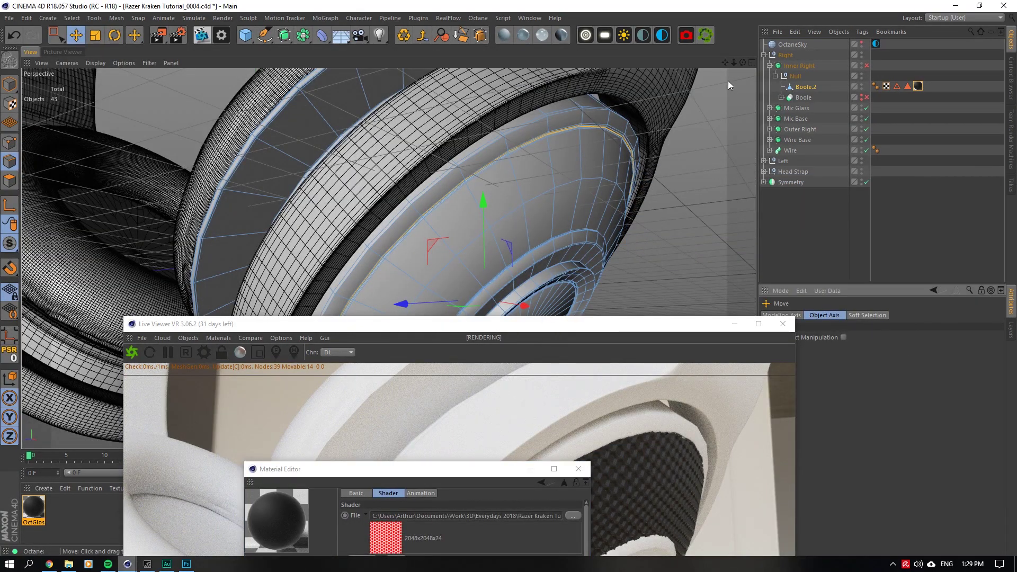
alt+middle_drag(426, 302, 372, 261)
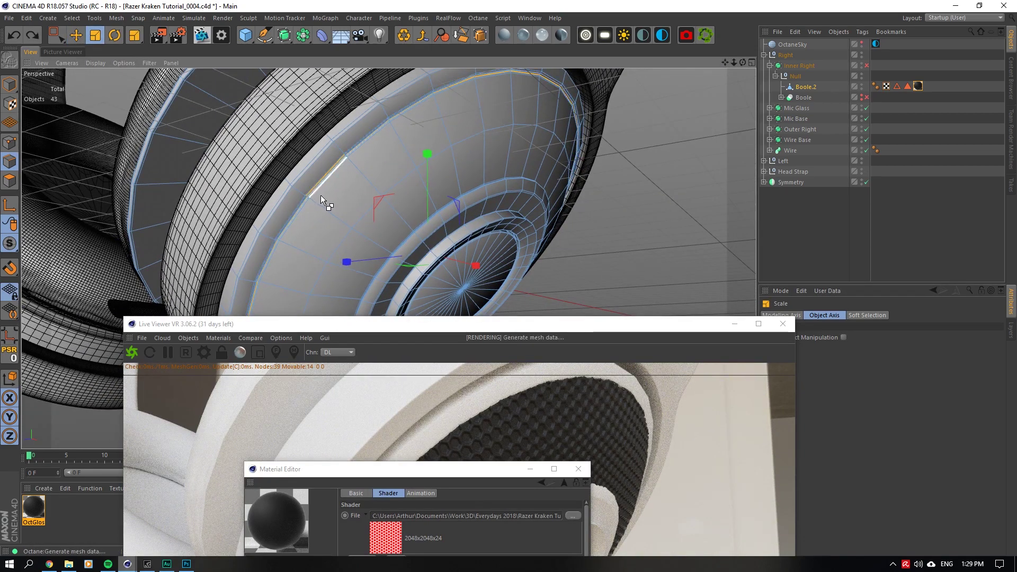
scroll(318, 190, up, 5)
alt+drag(723, 71, 425, 159)
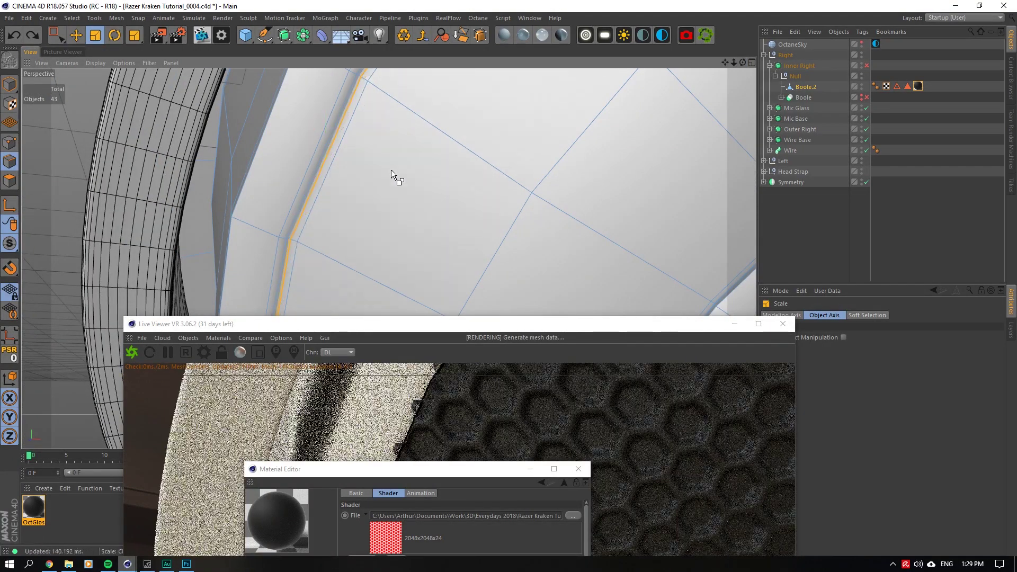
scroll(475, 242, down, 5)
click(858, 315)
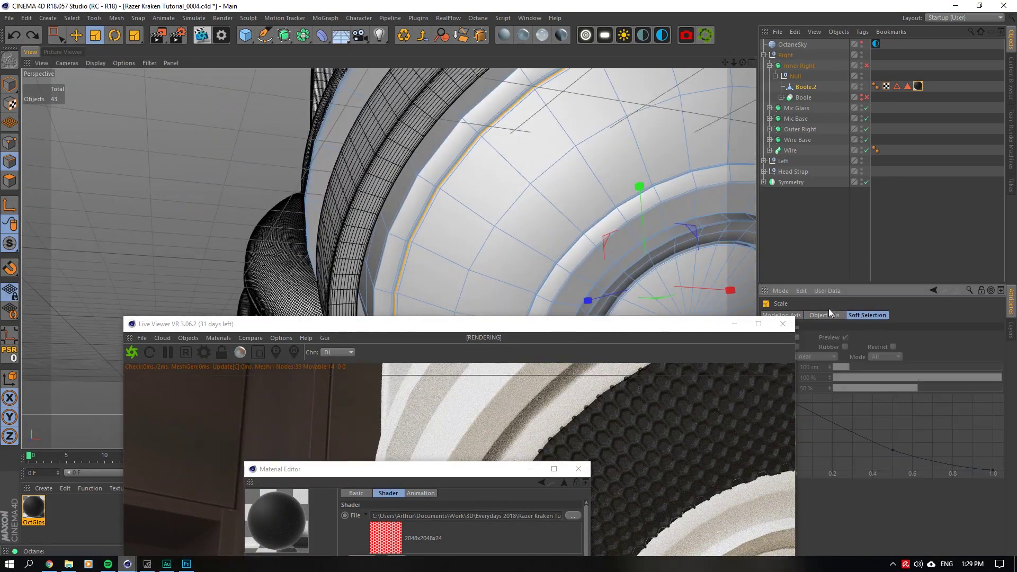
click(767, 316)
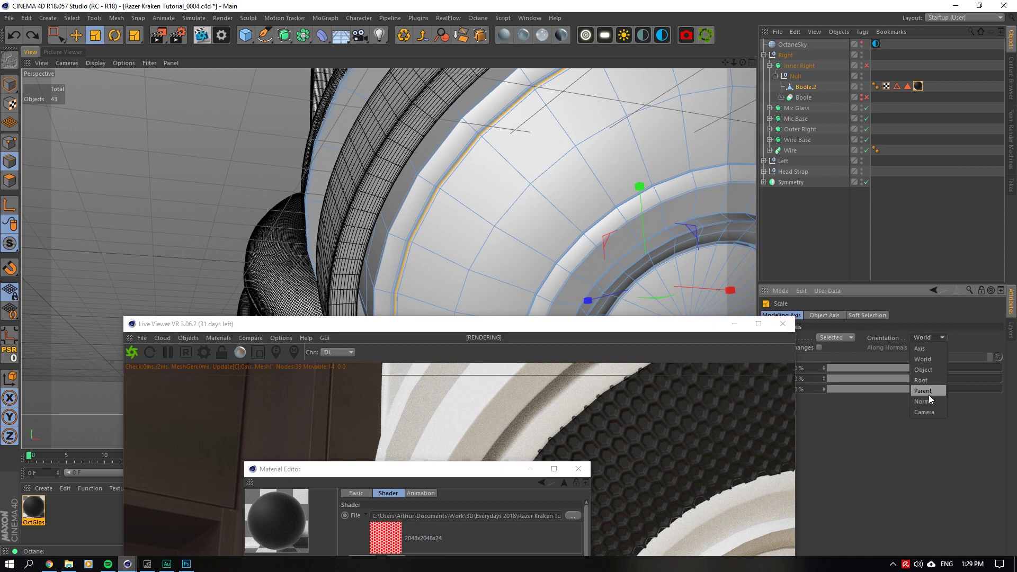
drag(596, 326, 617, 429)
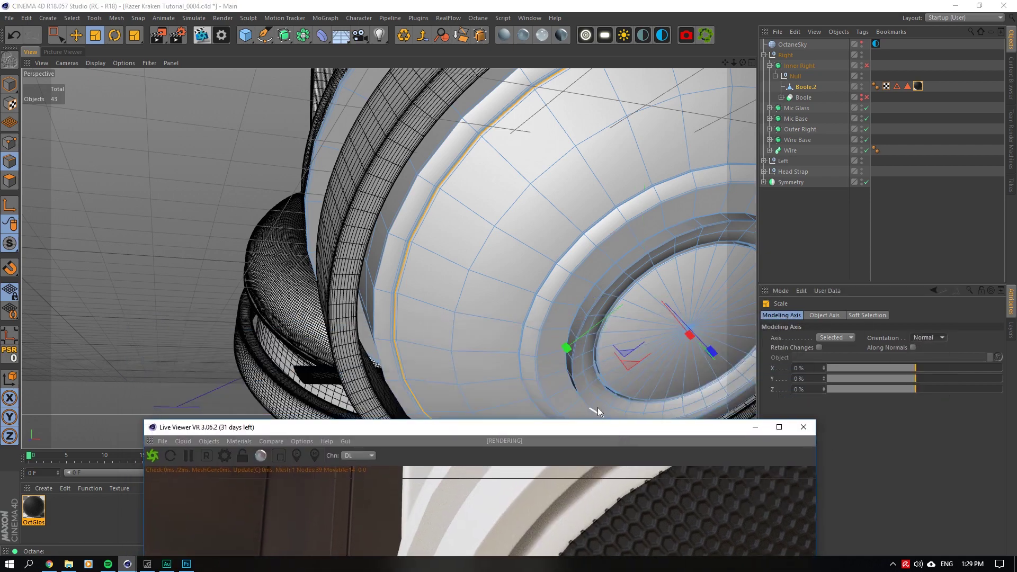
Scale the dome's rim edge loop to about 100.2% along its two in-plane axes.
scroll(623, 364, up, 2)
scroll(625, 365, up, 2)
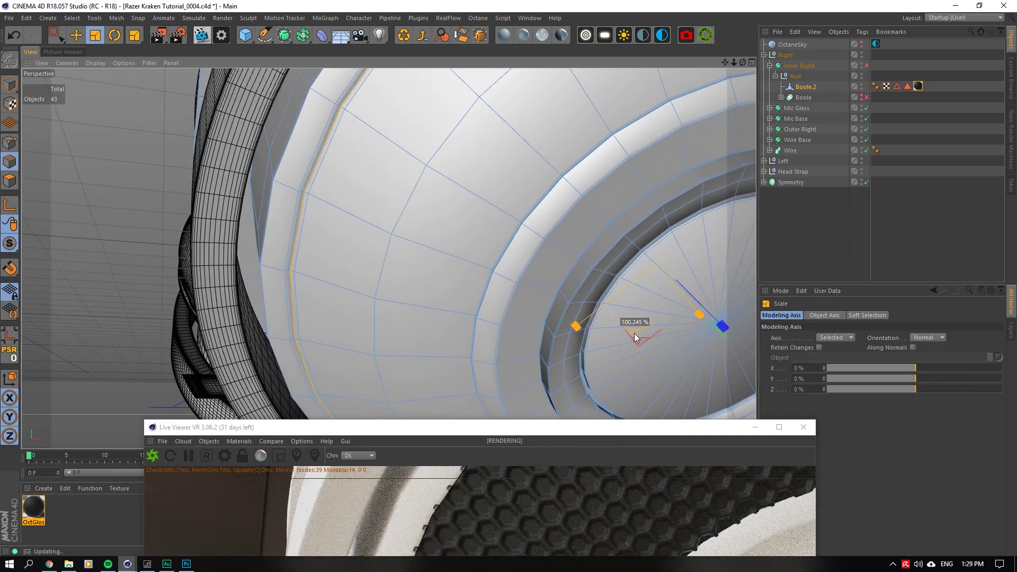
scroll(300, 259, up, 1)
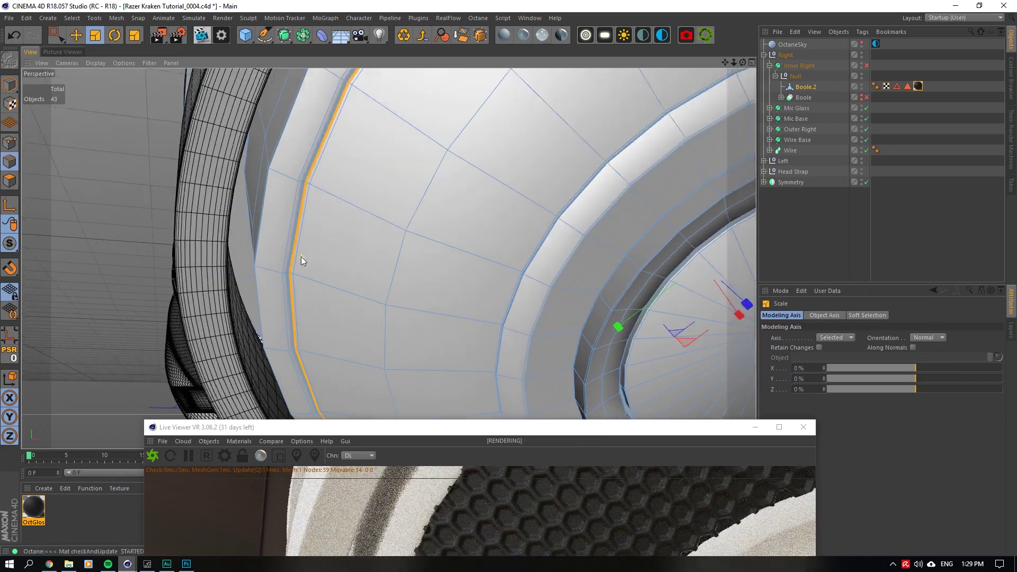
scroll(300, 260, up, 5)
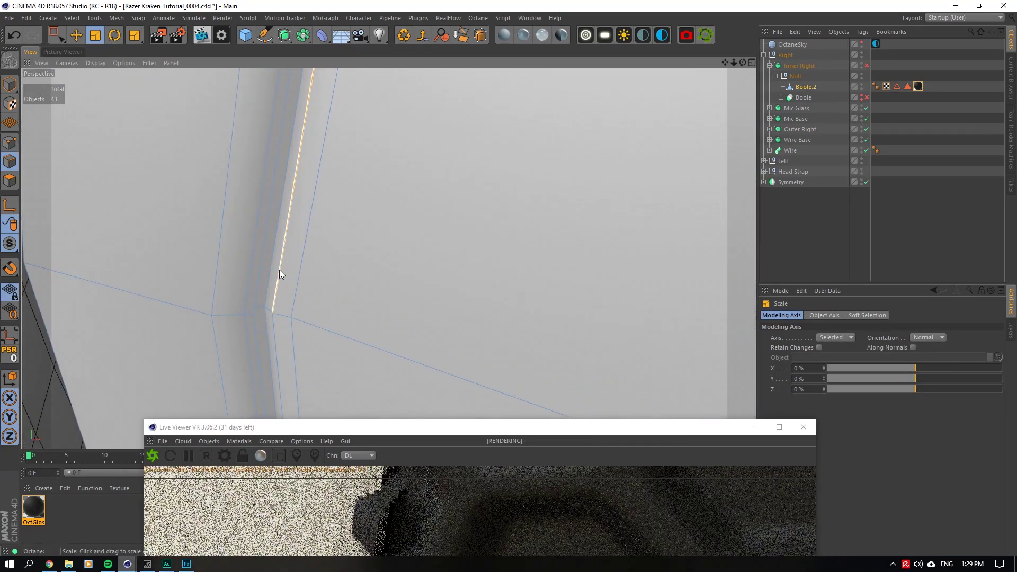
Select the edge loop beside the dome's border and examine the groove from a low side angle.
double_click(279, 270)
drag(742, 62, 283, 265)
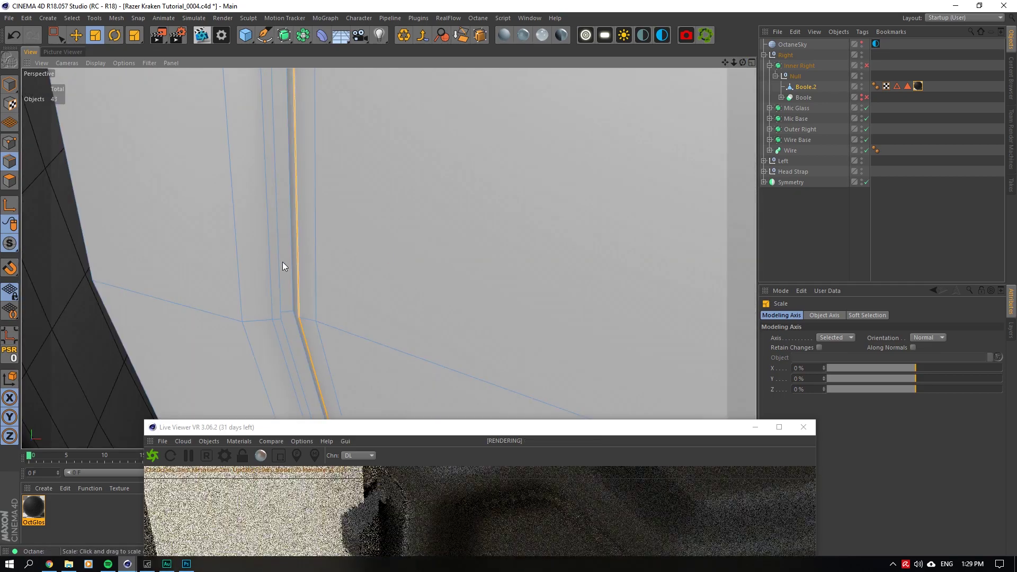
drag(743, 62, 367, 290)
click(365, 285)
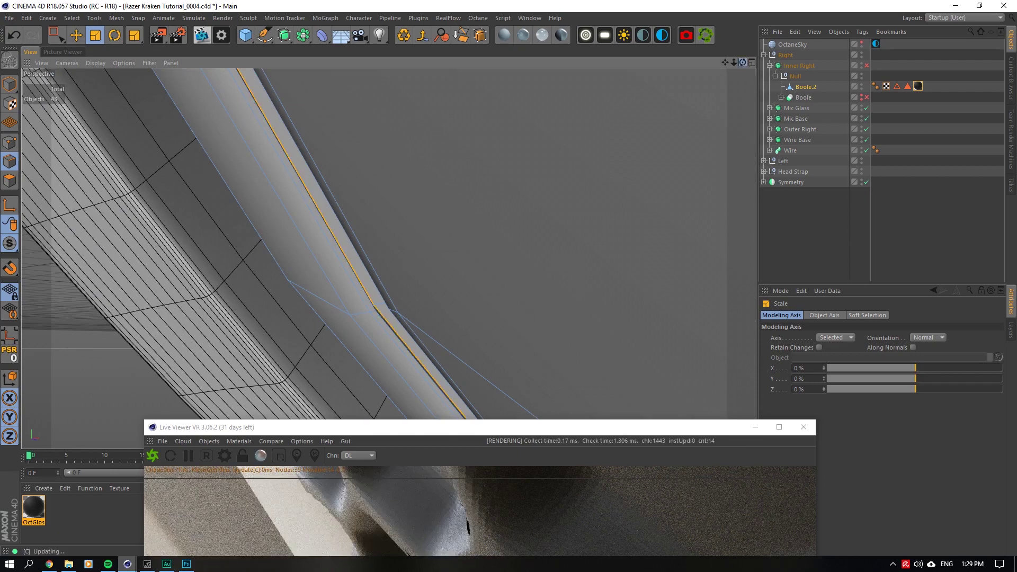
Move the selected edge loop slightly along its Z axis and inspect the honeycomb panel's border in the render.
drag(743, 63, 551, 55)
click(76, 35)
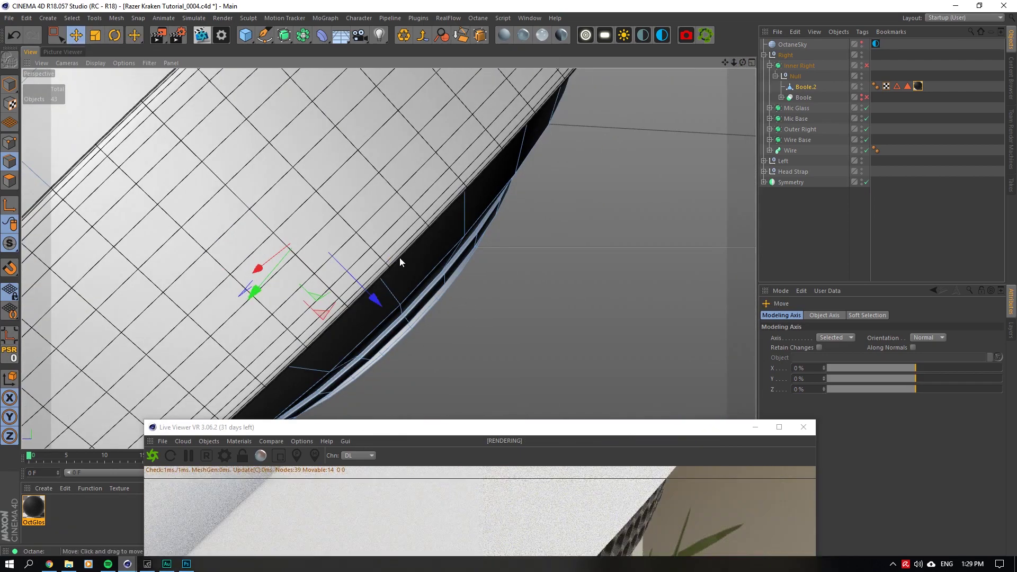
drag(373, 300, 371, 298)
mouse_move(743, 62)
mouse_down()
mouse_move(773, 64)
mouse_move(743, 63)
mouse_up()
drag(657, 427, 525, 132)
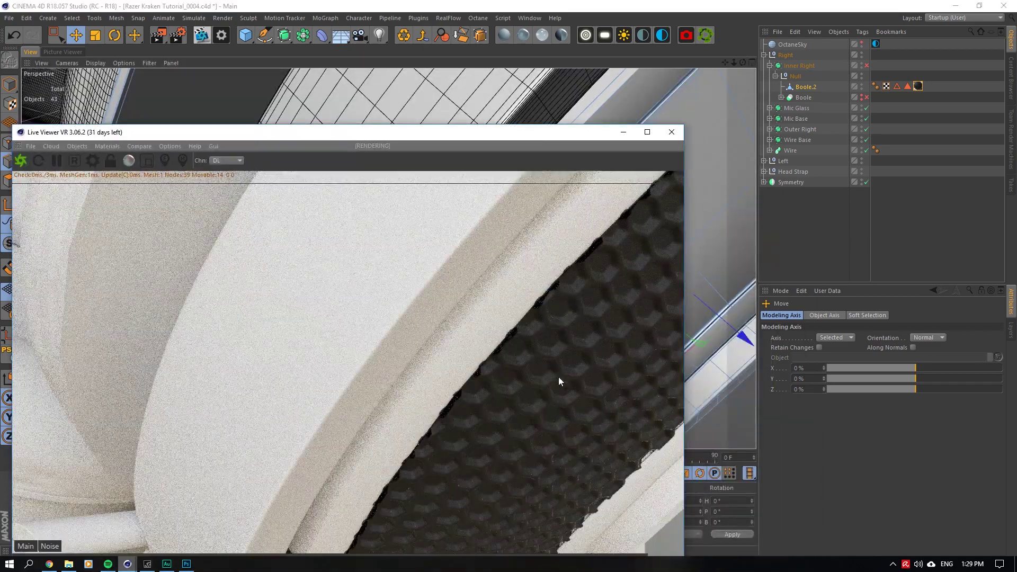
drag(734, 63, 636, 62)
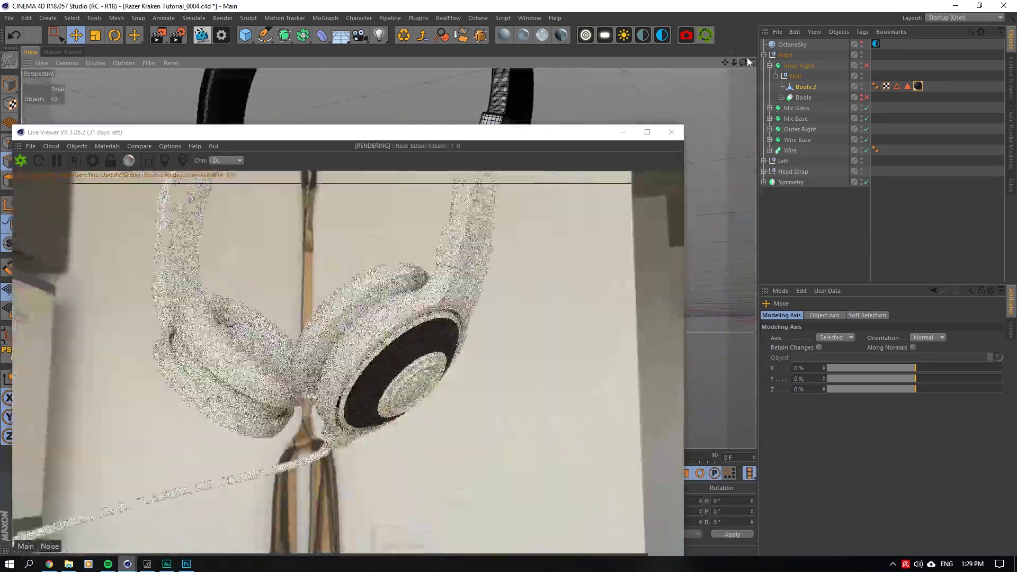
drag(742, 62, 724, 87)
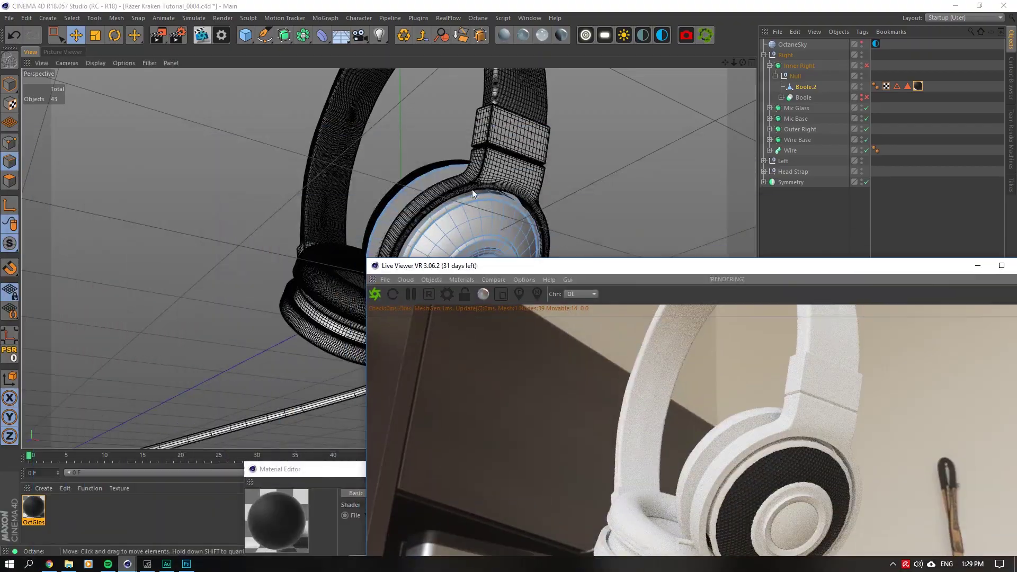
Scale down the two edge loops along the honeycomb panel's outer rim and re-enable the Inner Right subdivision.
scroll(472, 189, up, 5)
scroll(490, 221, up, 3)
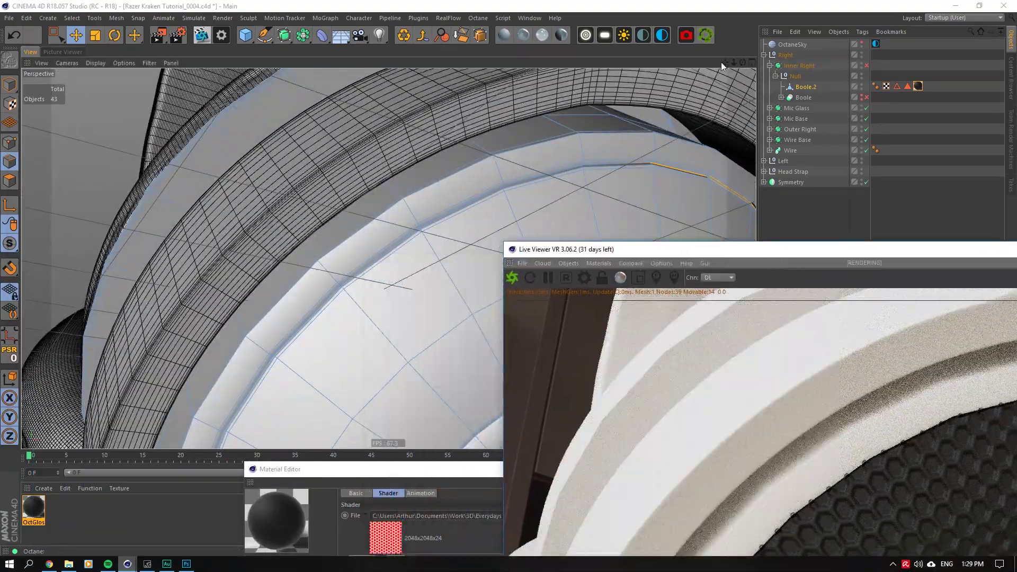
drag(723, 63, 706, 21)
scroll(443, 196, up, 4)
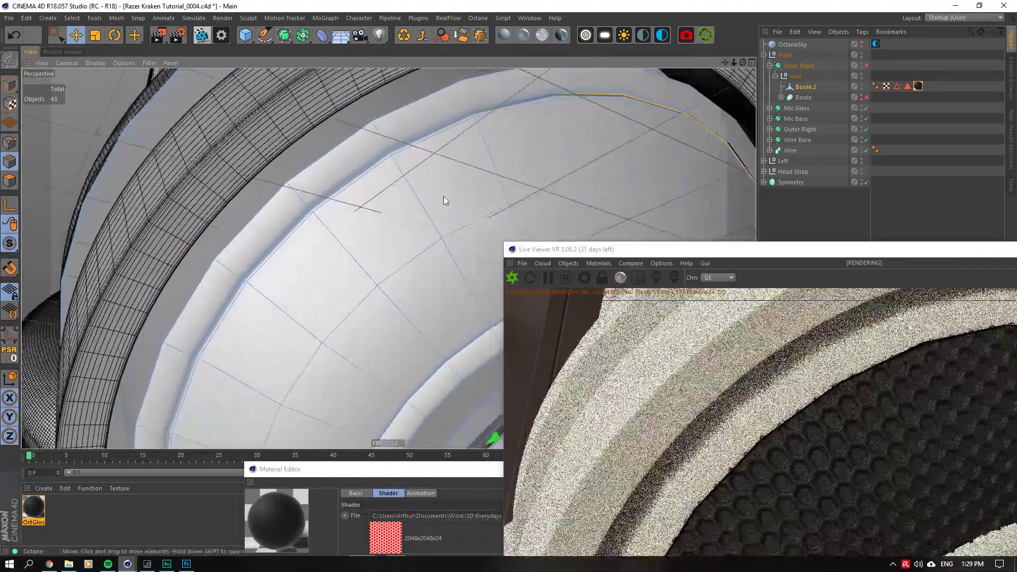
double_click(267, 227)
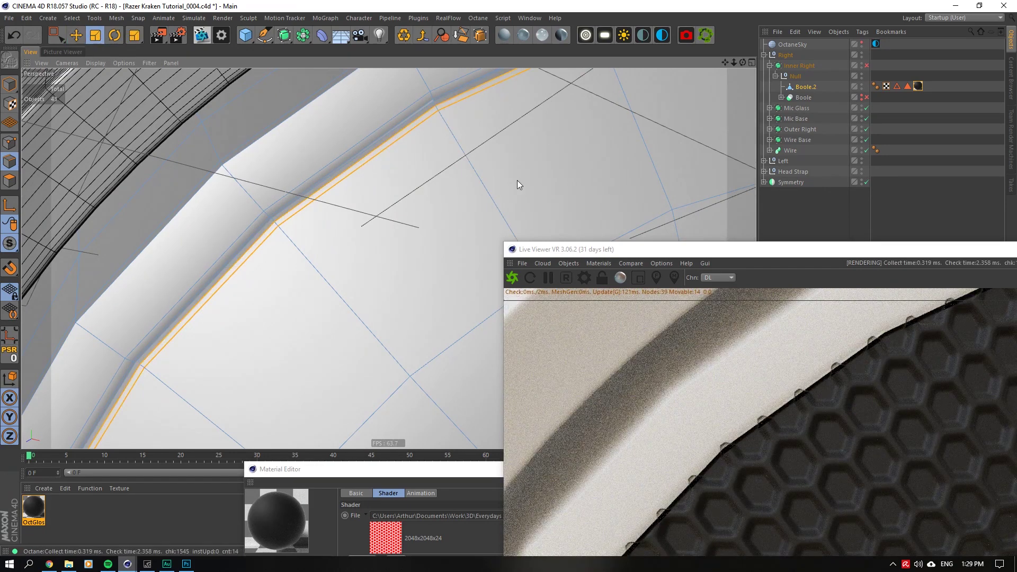
drag(517, 180, 515, 182)
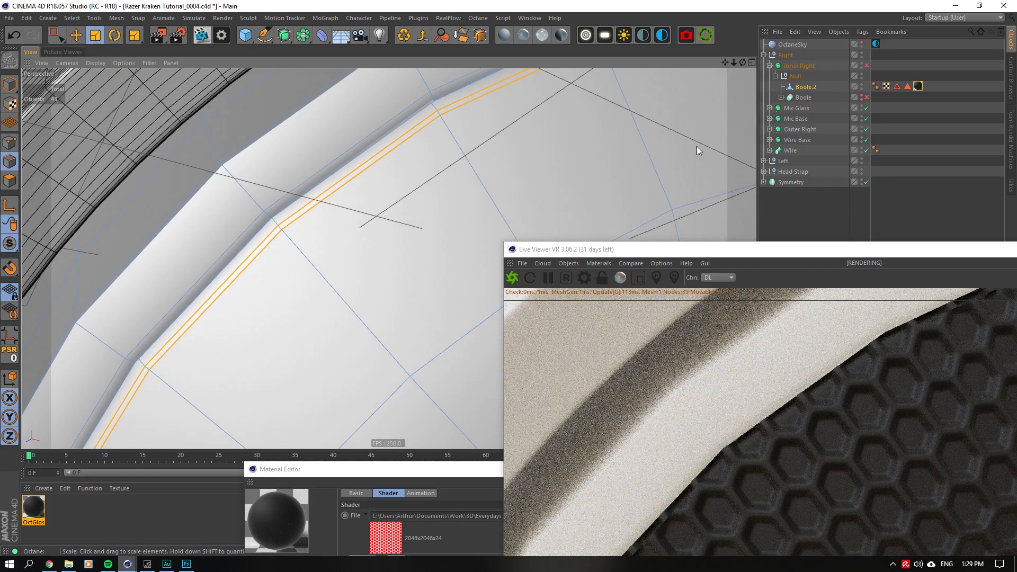
click(866, 66)
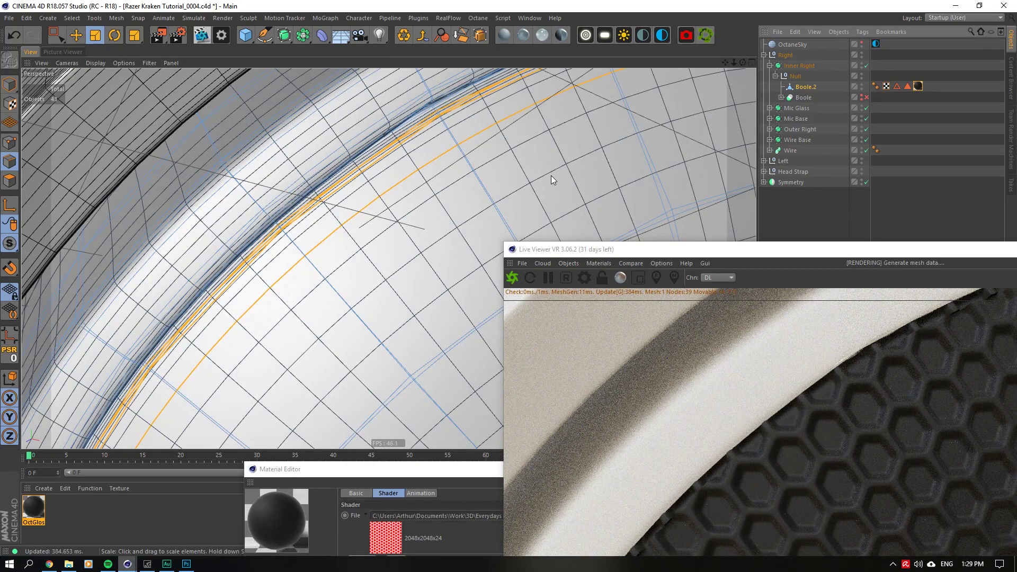
Fine-tune the outer rim's selected edge loops by scaling them to about 99.5 %.
drag(743, 61, 731, 65)
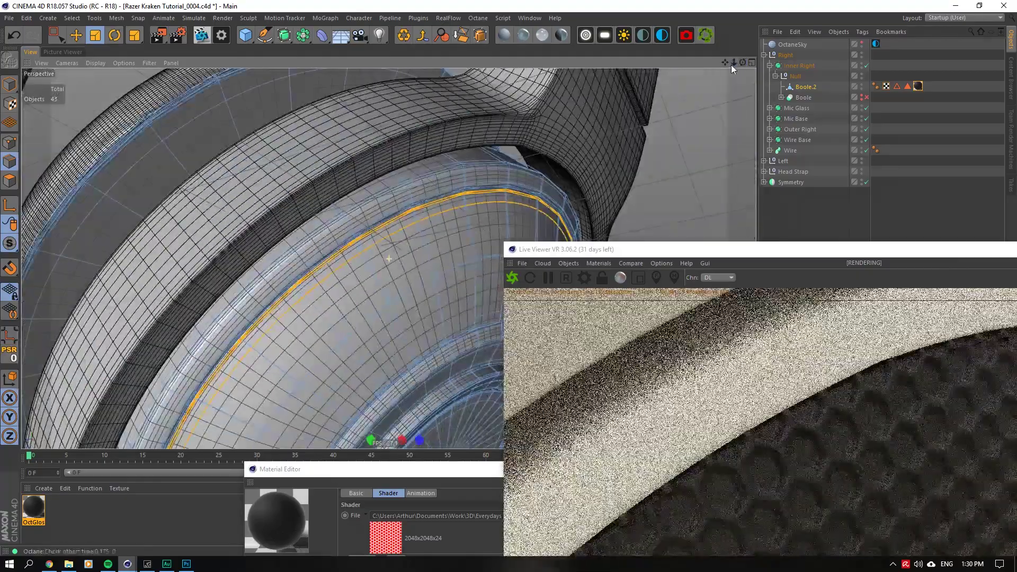
mouse_move(352, 243)
alt+right_down()
mouse_move(392, 226)
mouse_move(486, 157)
alt+right_up()
drag(481, 158, 480, 158)
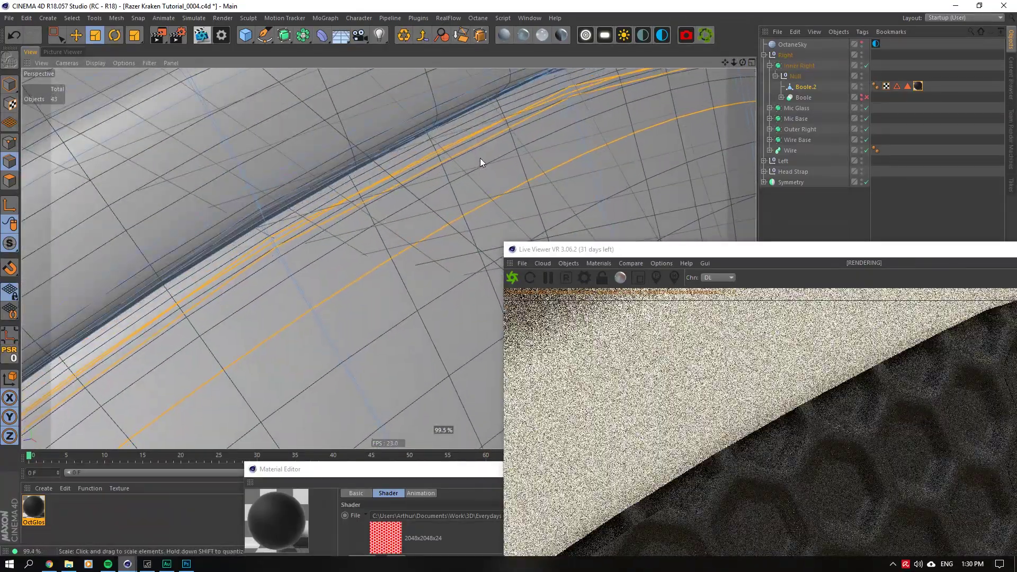
scroll(484, 188, down, 5)
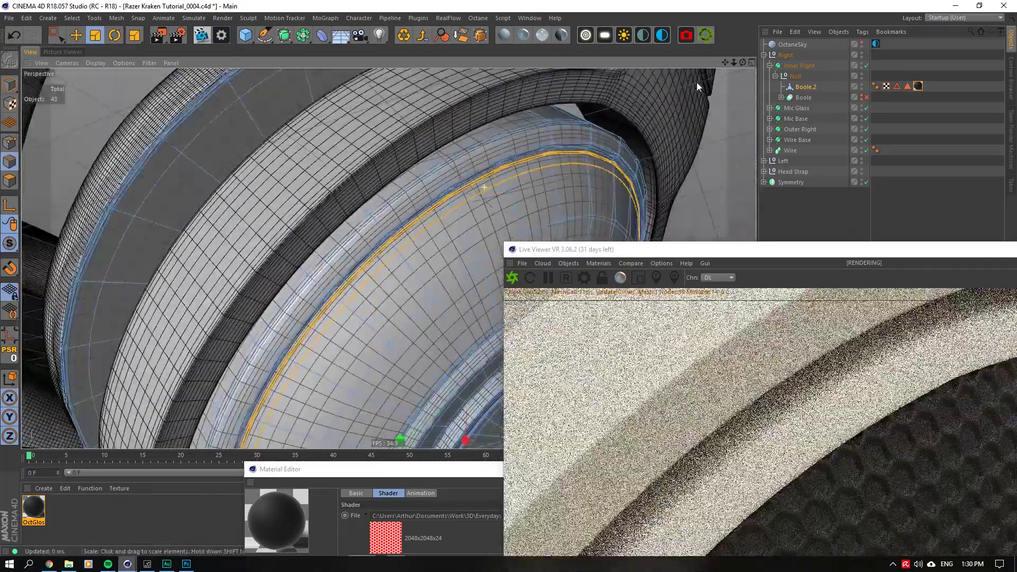
Select the two edge loops where the honeycomb panel meets the central cap, with Inner Right subdivision off only for selecting.
mouse_move(724, 62)
mouse_down()
mouse_move(703, 50)
mouse_move(716, 68)
mouse_up()
scroll(334, 192, up, 5)
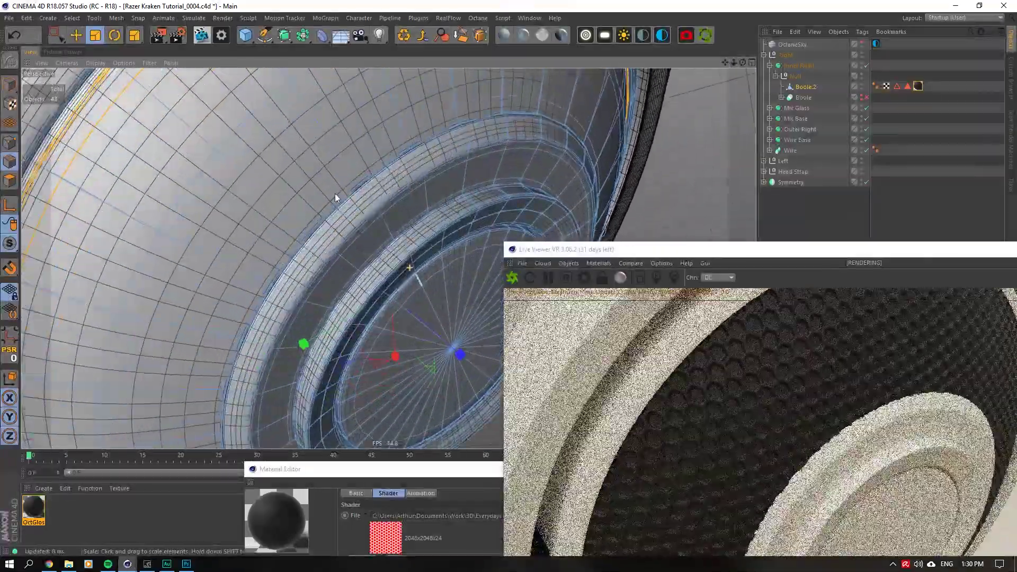
scroll(373, 229, up, 3)
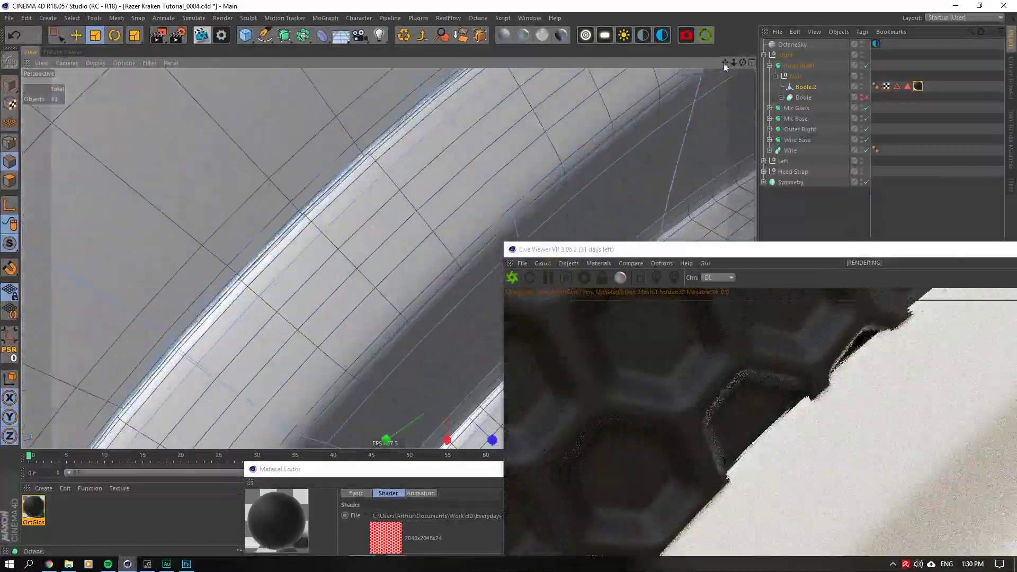
mouse_move(743, 62)
mouse_down()
mouse_move(733, 68)
mouse_move(720, 53)
mouse_move(739, 63)
mouse_up()
click(866, 65)
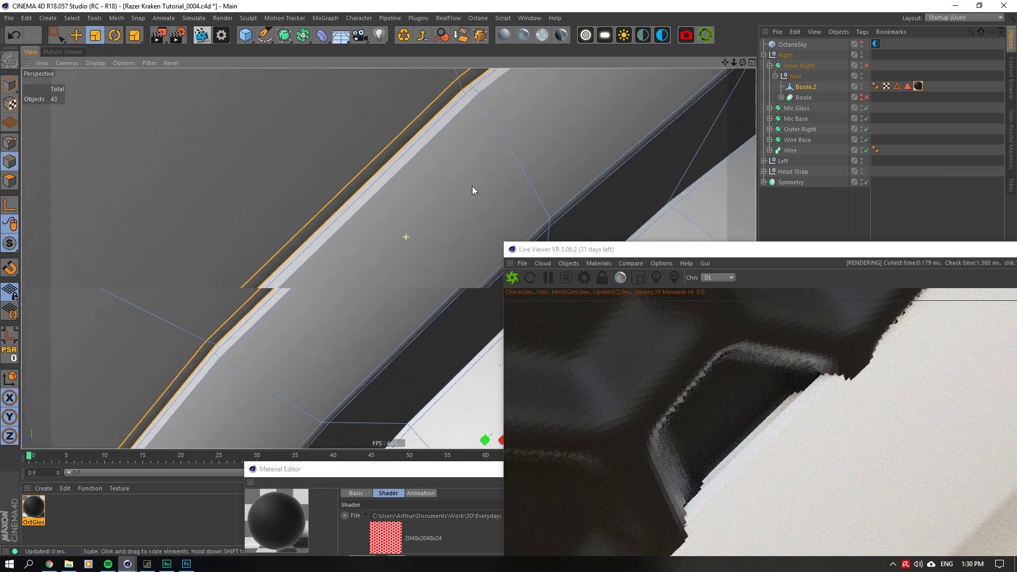
click(866, 65)
Move the selected loops around the central cap about 0.004 cm along their Z axis.
click(76, 35)
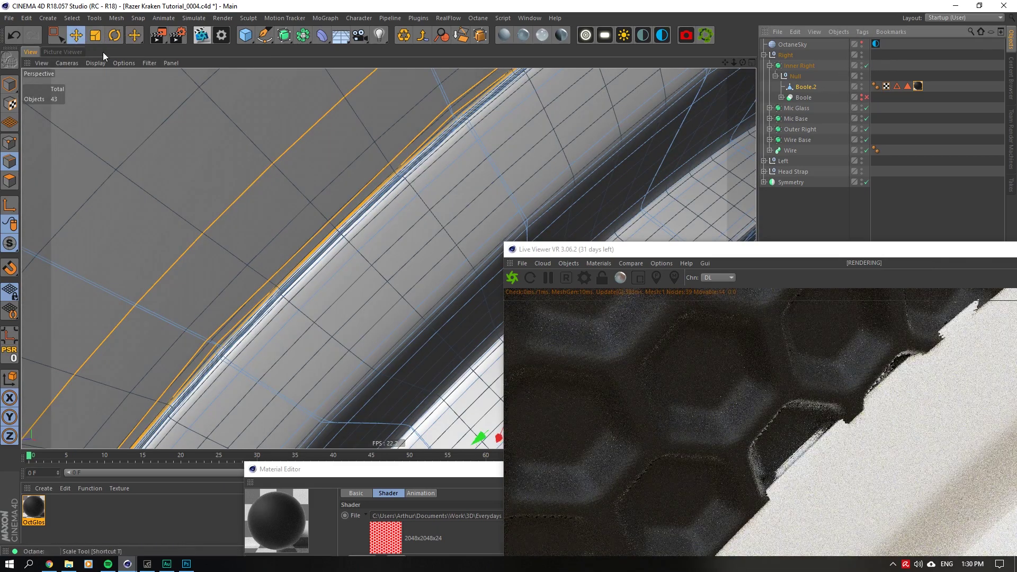
scroll(364, 164, down, 4)
drag(633, 252, 715, 237)
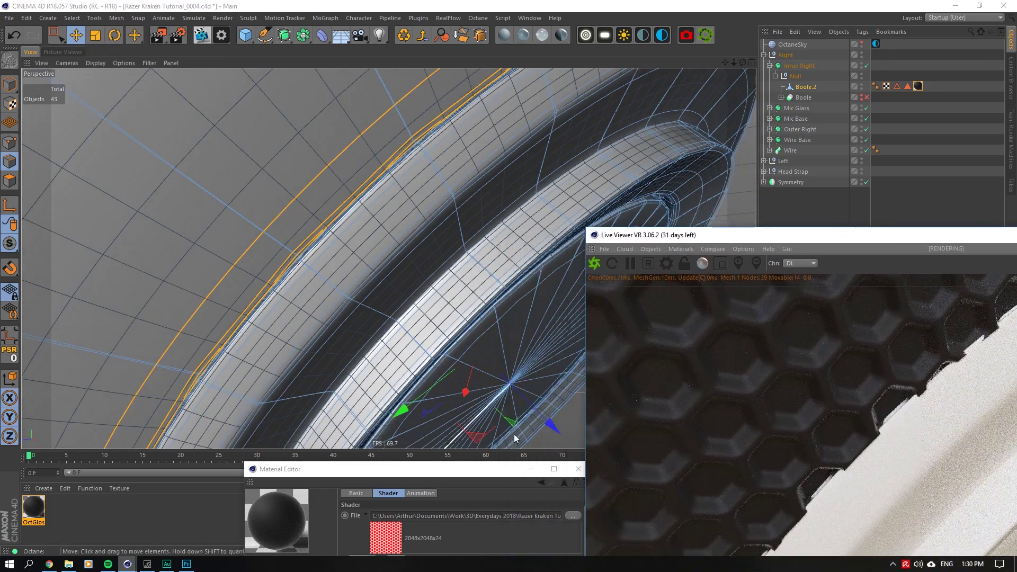
drag(552, 428, 547, 424)
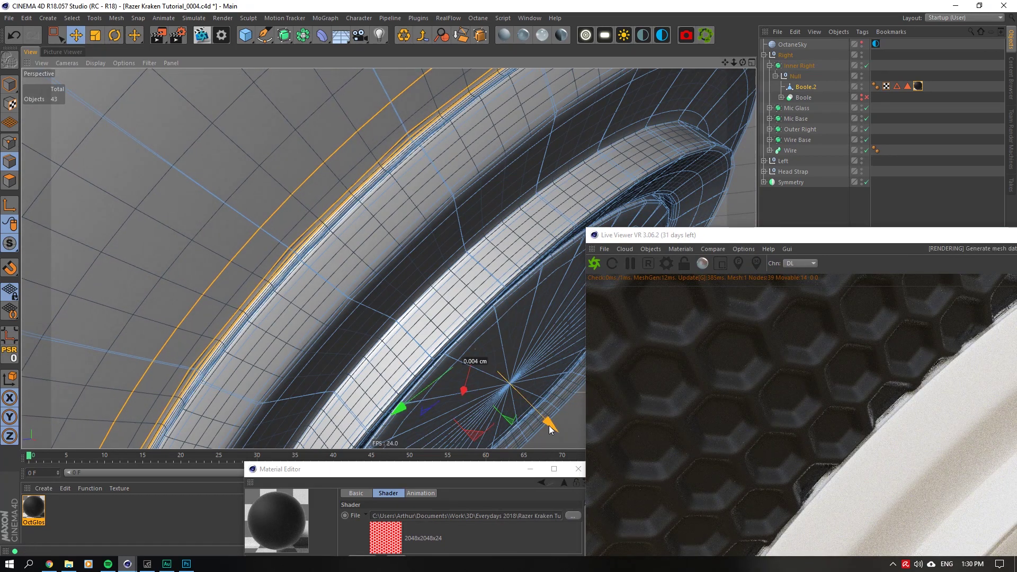
Disable the Inner Right subdivision and add a loop cut at about 71.9 % on the narrow strip around the central cap.
scroll(269, 230, up, 3)
scroll(269, 230, up, 6)
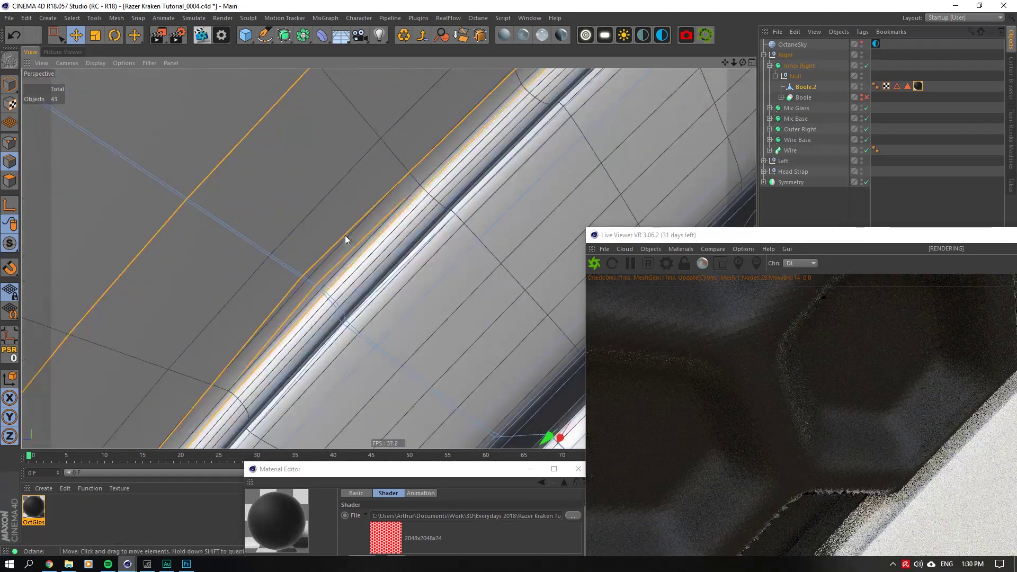
click(867, 65)
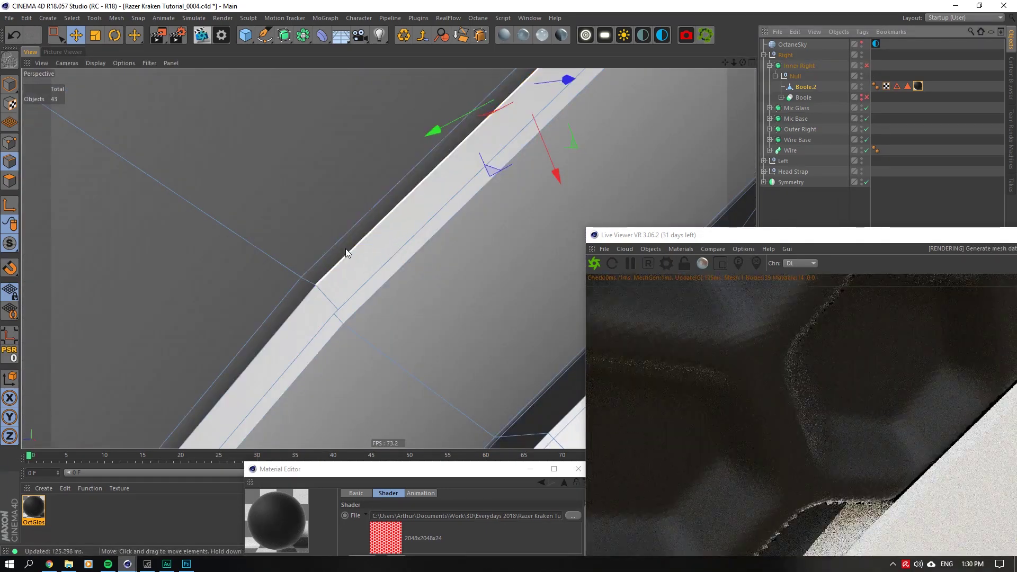
right_click(358, 250)
click(393, 392)
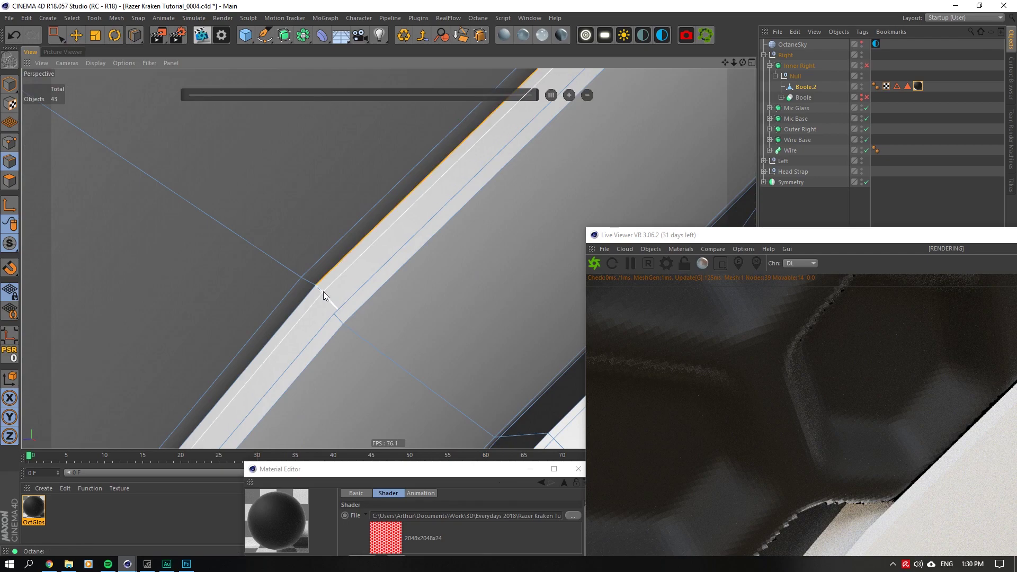
click(323, 291)
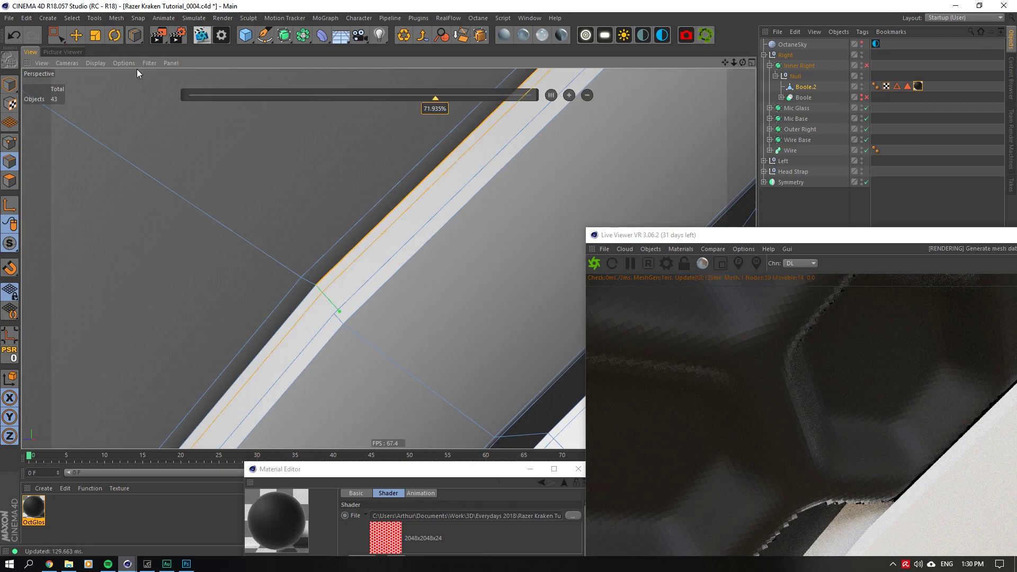
Select the two adjacent edge loops on the cap's narrow rim strip and turn the Inner Right subdivision back on.
double_click(338, 262)
shift+double_click(346, 266)
drag(741, 61, 401, 255)
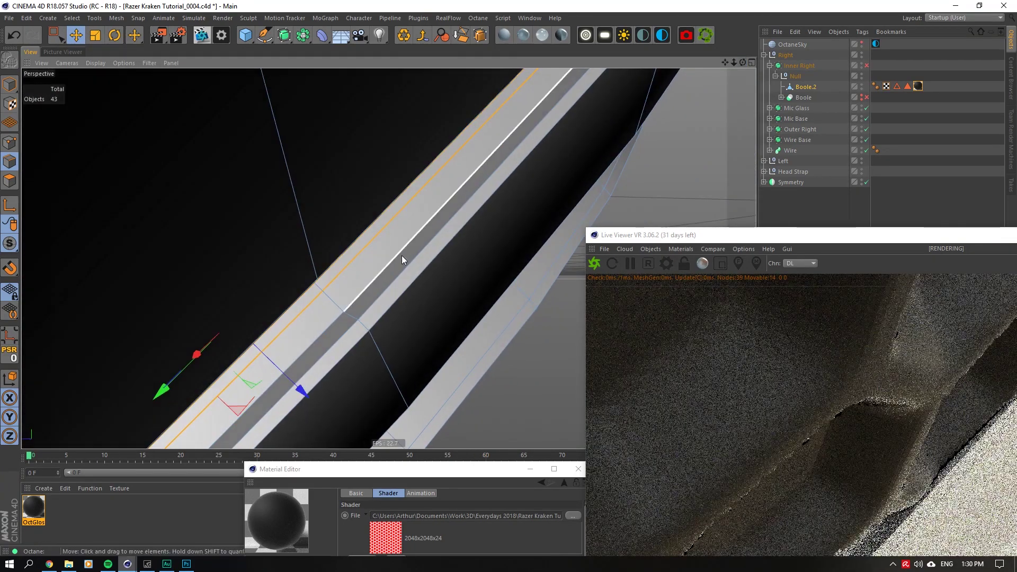
click(866, 65)
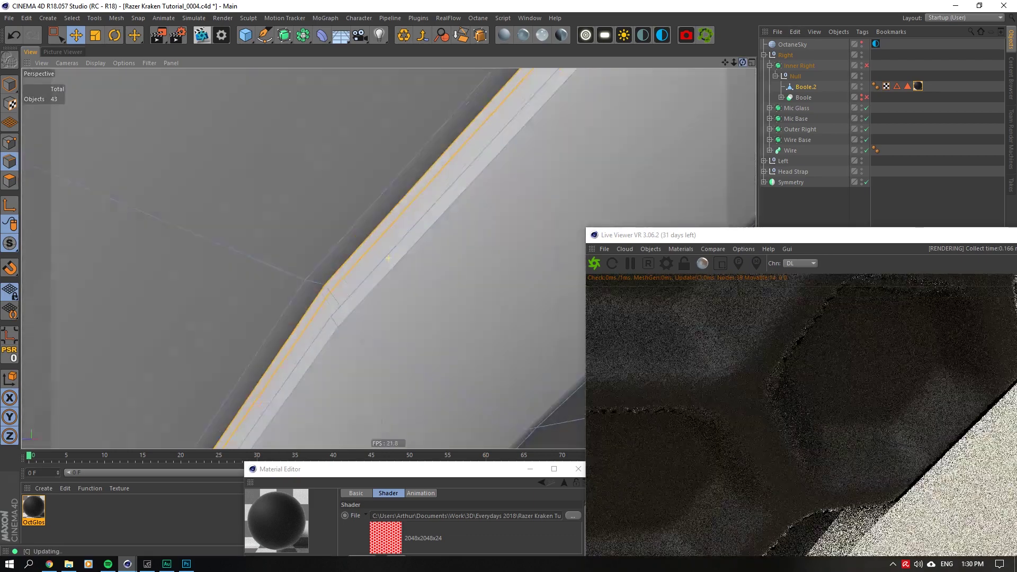
scroll(579, 154, down, 5)
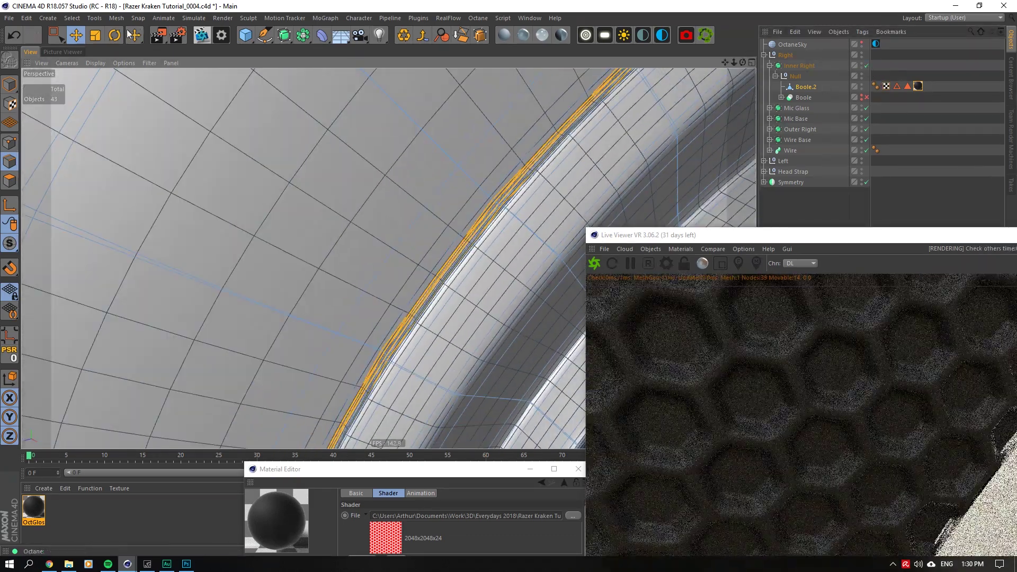
Scale the selected edge loops around the cap's rim down to about 4.44 cm wide.
click(94, 36)
drag(692, 229, 832, 261)
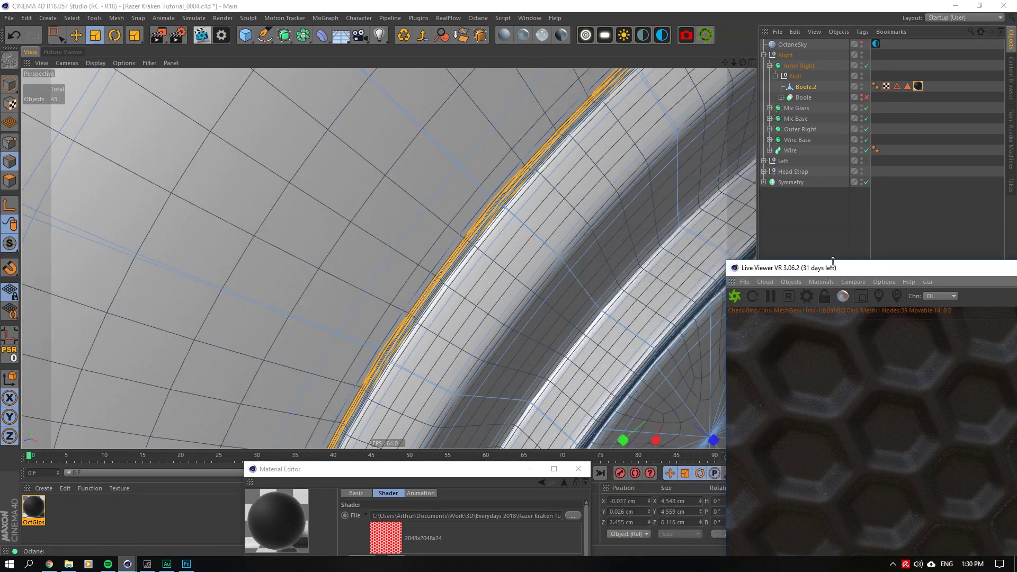
drag(742, 62, 691, 37)
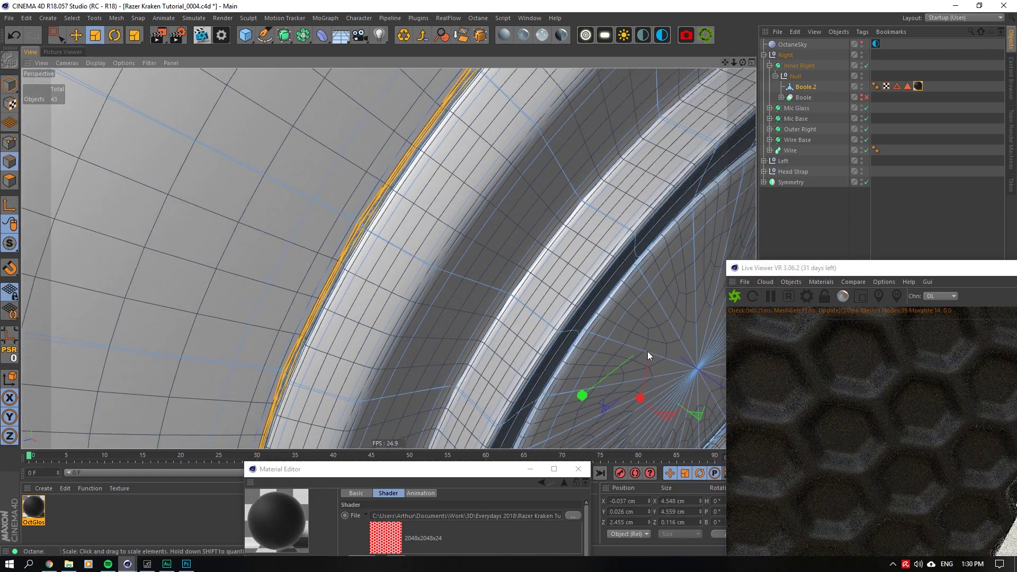
drag(609, 407, 608, 407)
Check the whole honeycomb panel in the render preview and save the project.
scroll(477, 338, down, 3)
drag(906, 270, 282, 69)
drag(742, 63, 735, 65)
key(ctrl+s)
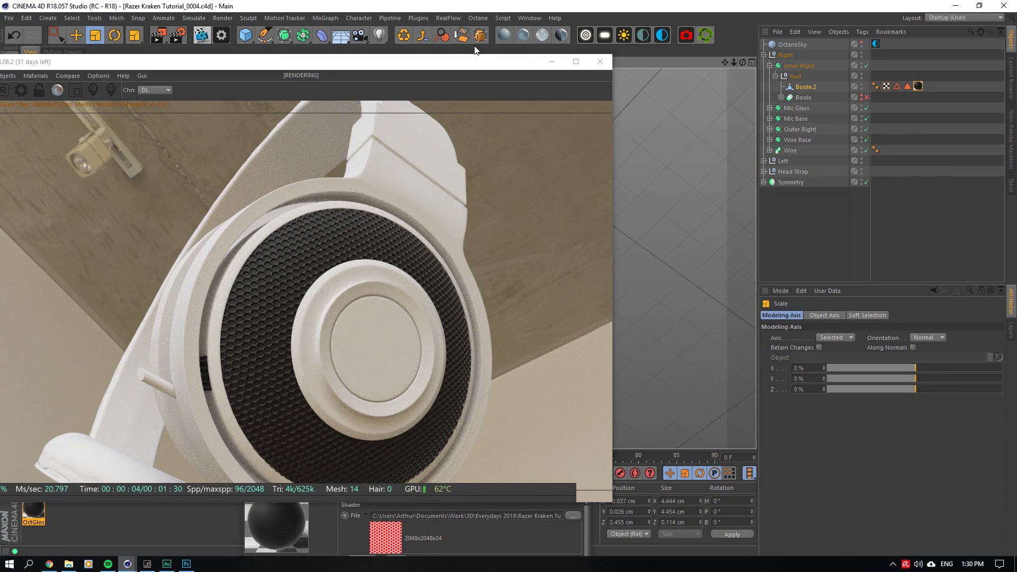
Switch Boole.2 to polygon editing and isolate the inner ear cup to expose the stray honeycomb patch on its side.
drag(459, 62, 799, 200)
drag(439, 194, 737, 300)
scroll(351, 318, up, 3)
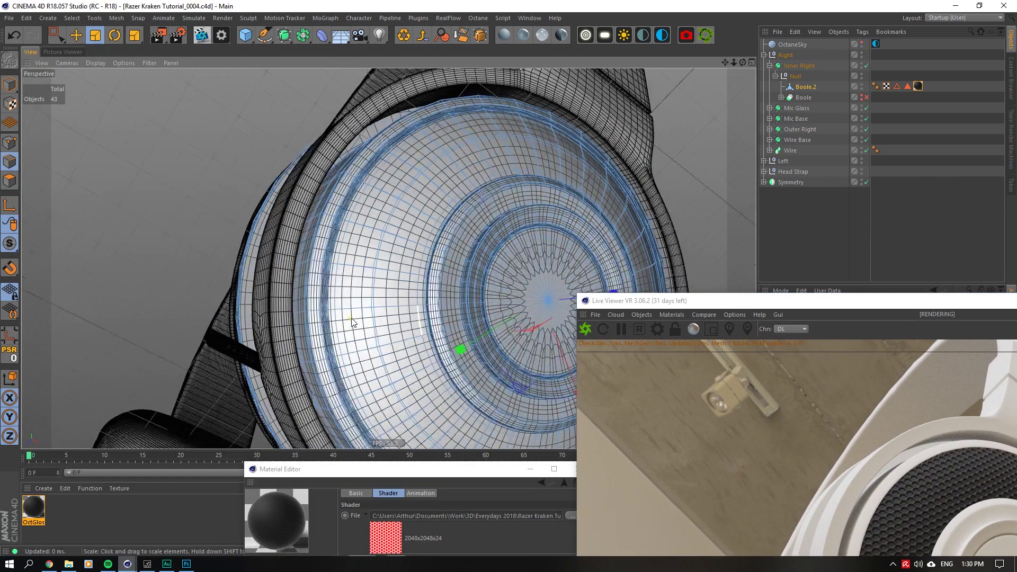
scroll(352, 322, up, 3)
click(18, 184)
scroll(277, 345, up, 3)
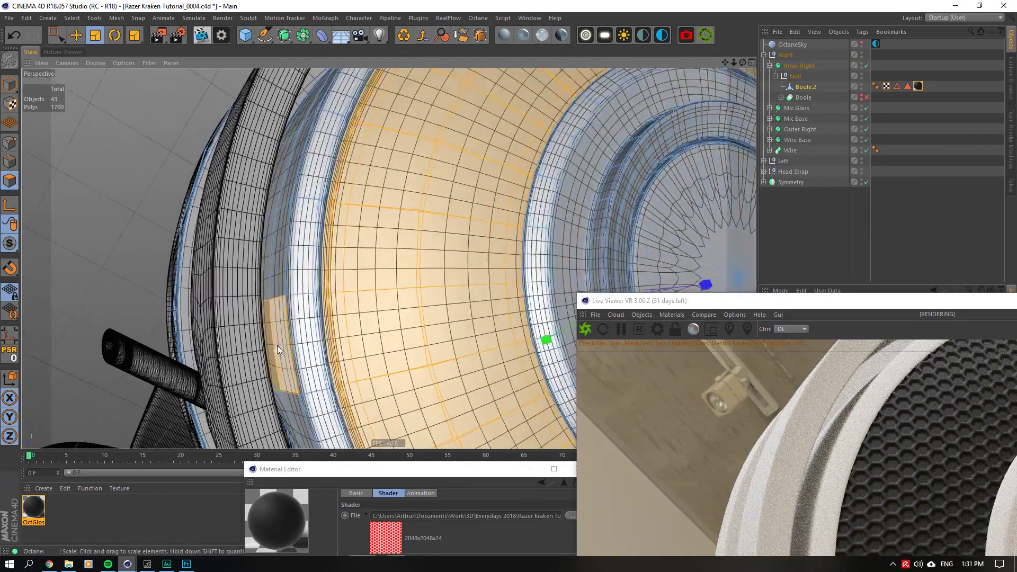
scroll(231, 318, down, 3)
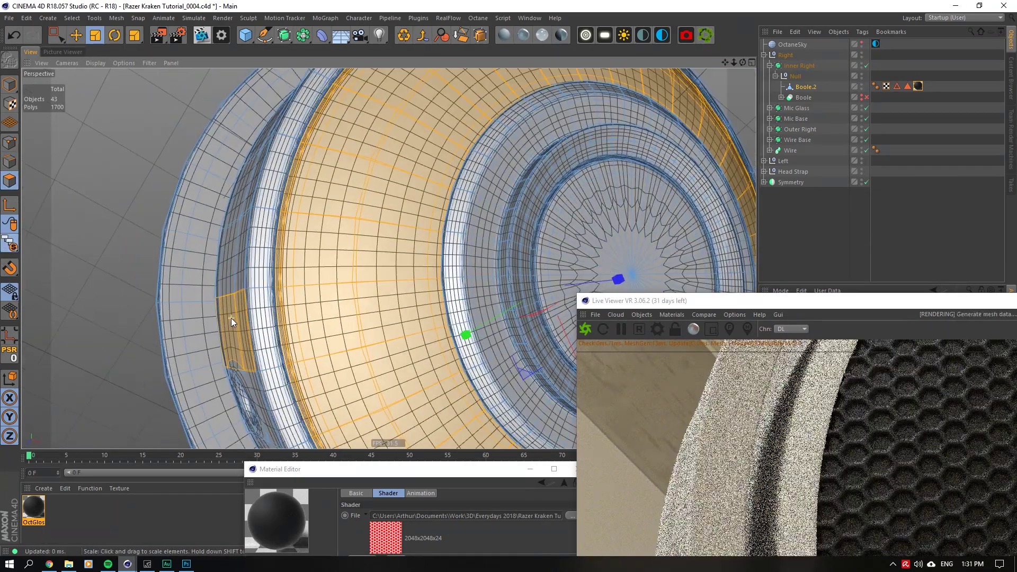
Remove the stray side patch from the polygon selection, keeping only the ring of front panel polygons selected.
alt+drag(231, 318, 256, 130)
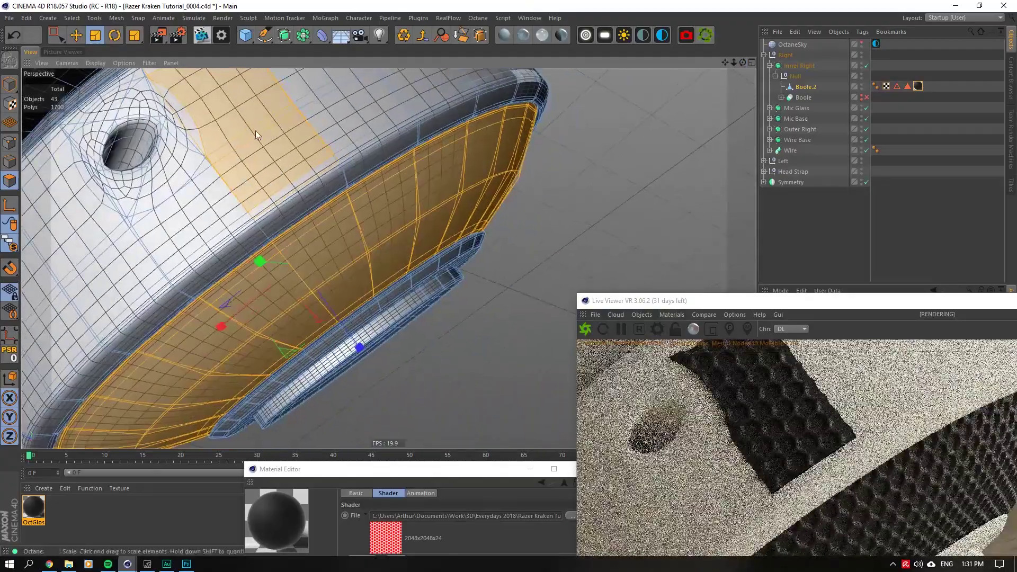
scroll(256, 134, down, 6)
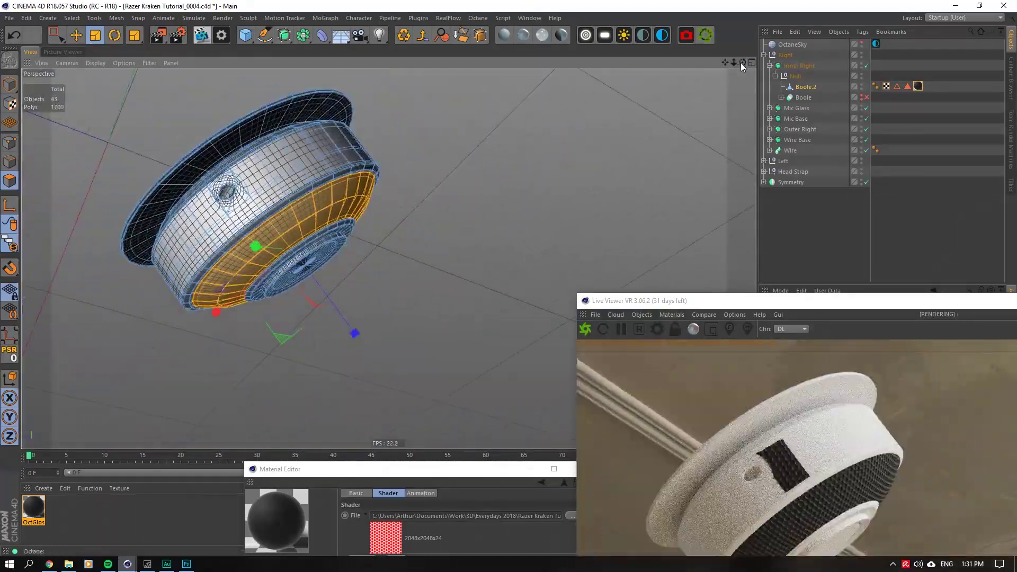
mouse_move(741, 62)
mouse_down()
mouse_move(662, 80)
mouse_move(784, 66)
mouse_move(741, 63)
mouse_up()
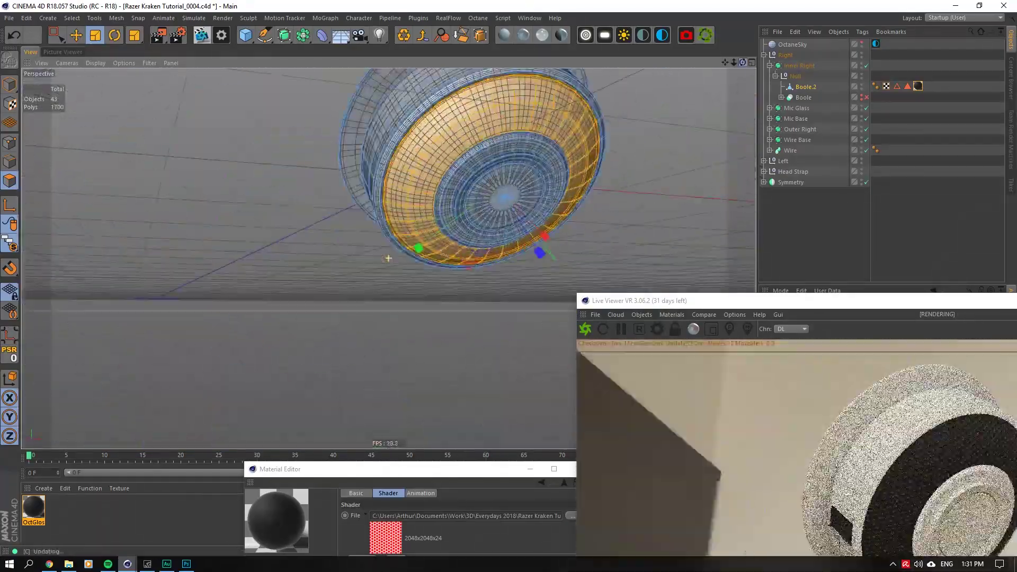
alt+drag(388, 258, 423, 291)
scroll(476, 205, up, 4)
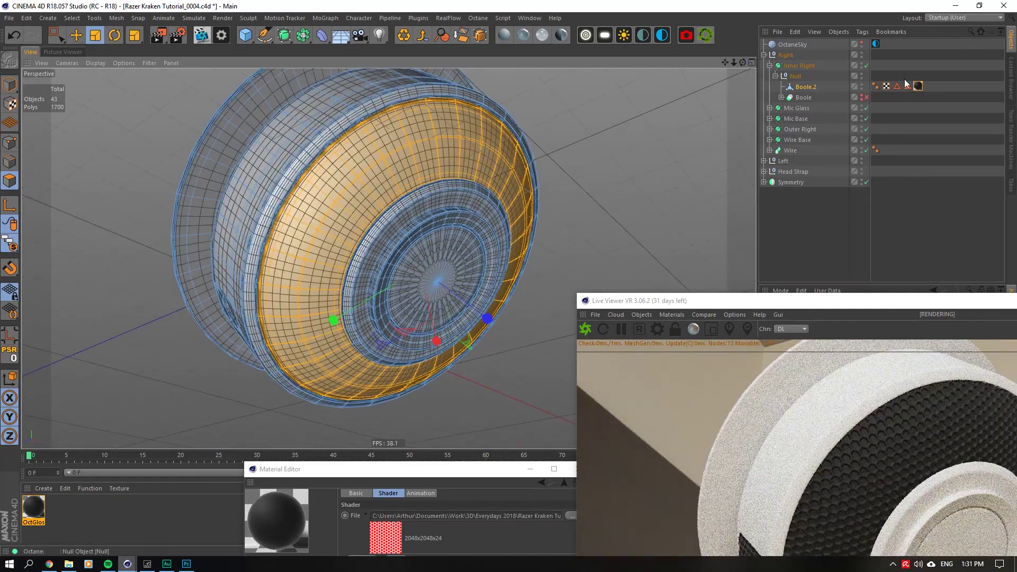
Update Boole.2's stored polygon selection with the currently selected front ring and restart the render preview.
click(72, 18)
click(115, 262)
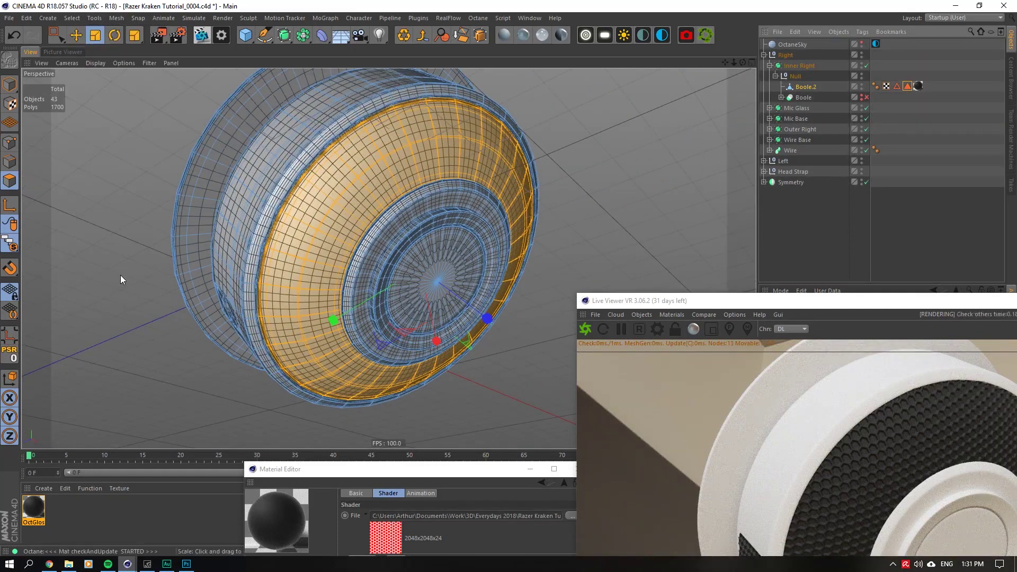
drag(743, 306, 472, 85)
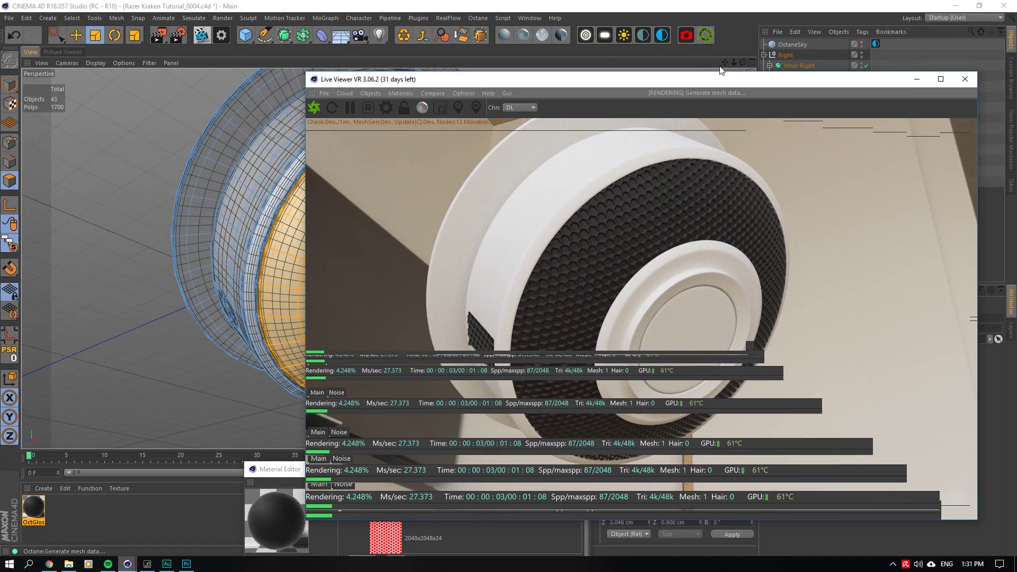
click(314, 107)
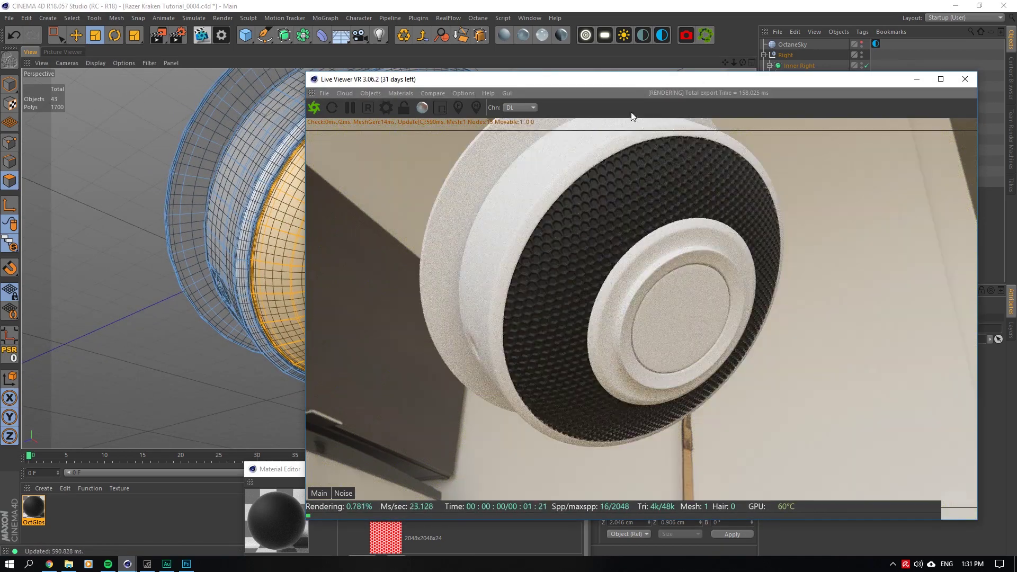
Show the ear cup from the front in the render preview and close the Material Editor.
drag(668, 82, 704, 142)
mouse_move(742, 62)
mouse_down()
mouse_move(726, 61)
mouse_move(744, 63)
mouse_up()
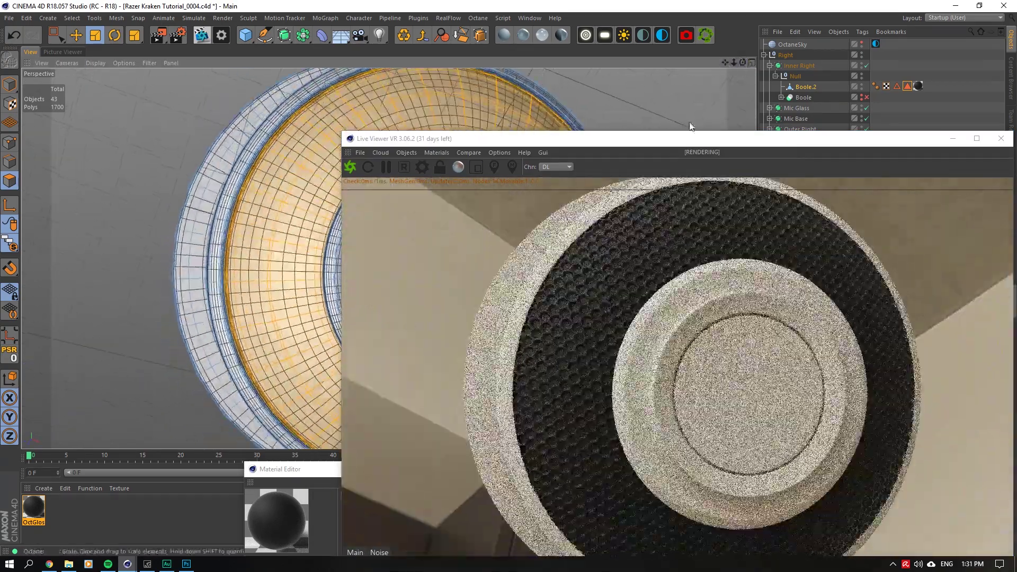
drag(320, 471, 233, 190)
click(498, 189)
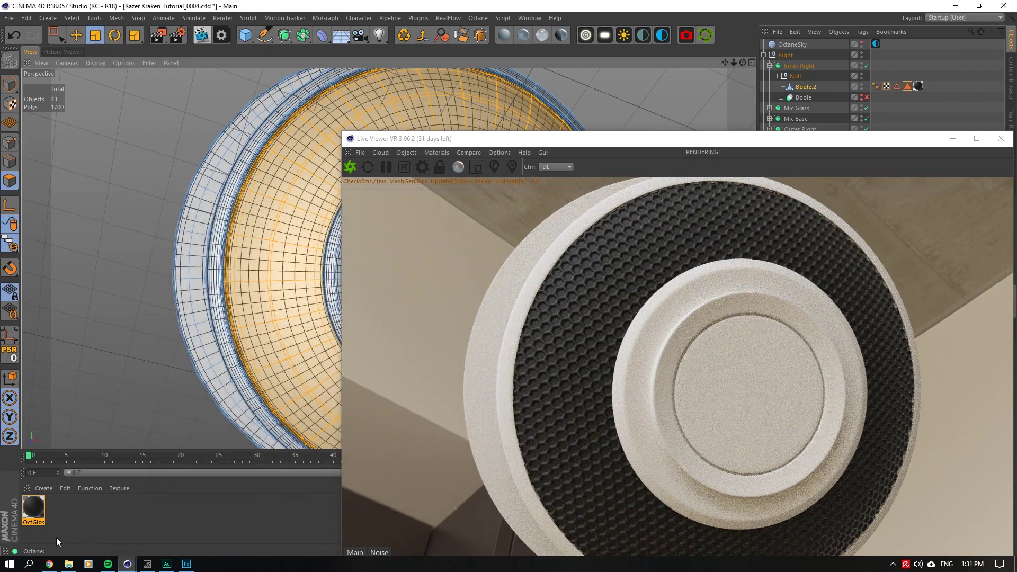
In File Explorer, copy Razer_Logo.psb and Razer_Logo_Text.psb from Razer Kraken's Assets folder and return to the Everydays 2018 folder.
mouse_move(69, 563)
click(186, 564)
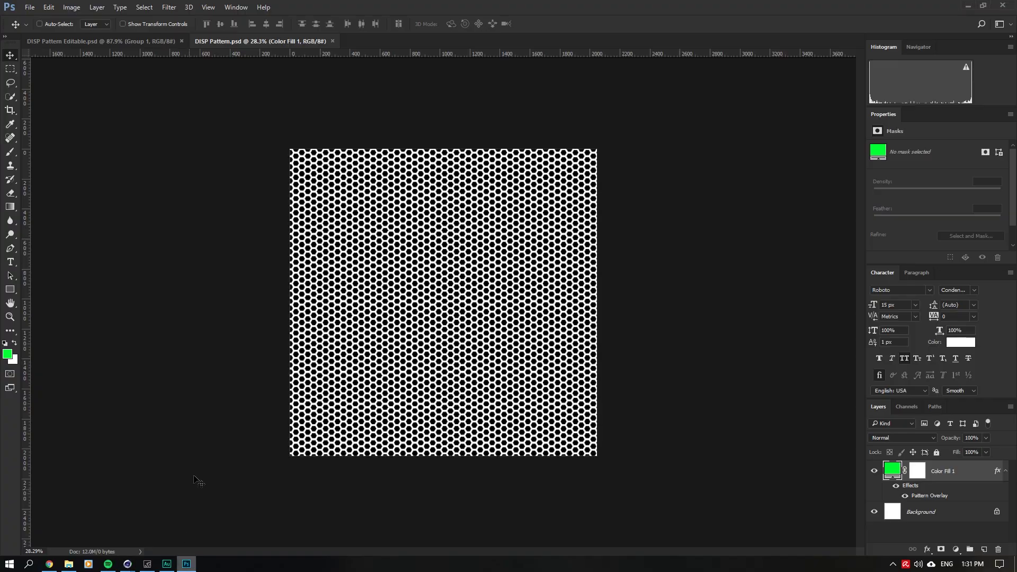
click(69, 563)
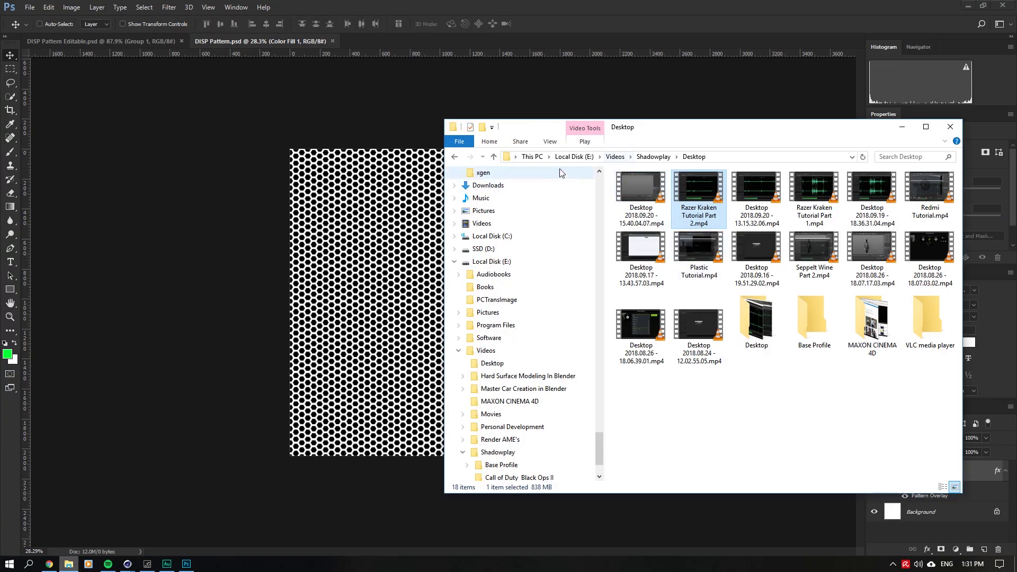
click(535, 248)
click(641, 339)
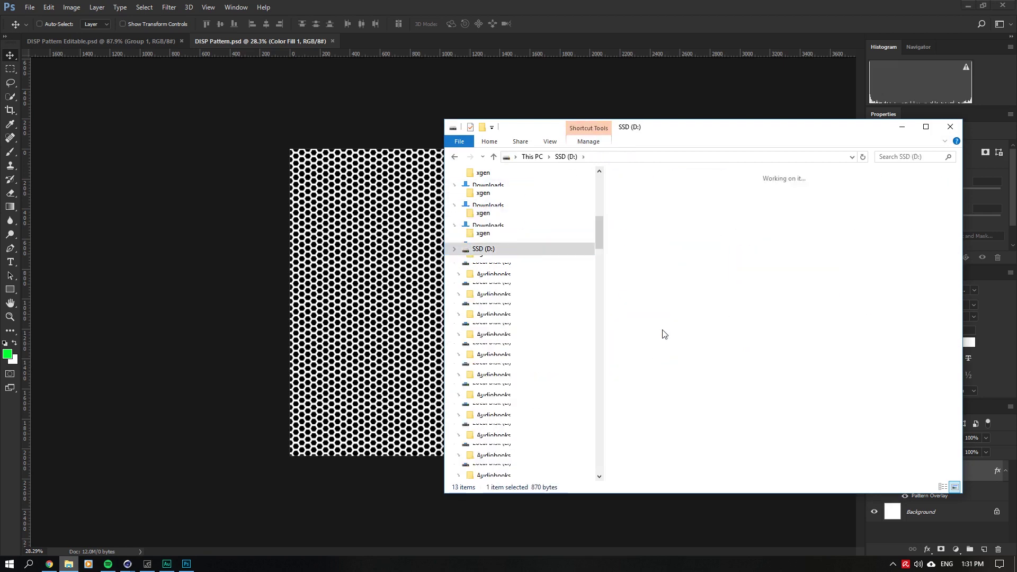
double_click(642, 199)
double_click(753, 199)
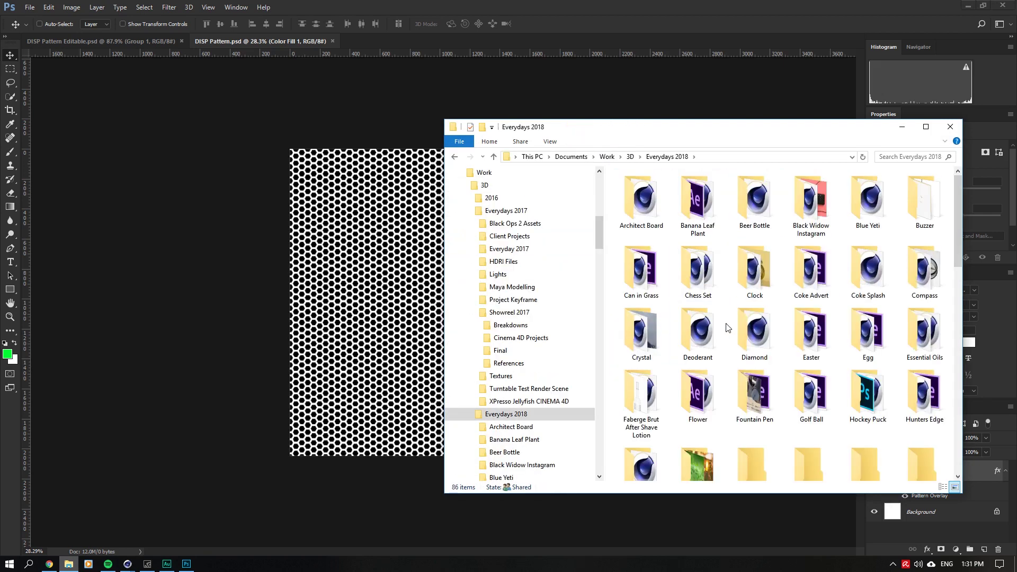
scroll(727, 328, down, 10)
click(710, 208)
double_click(710, 208)
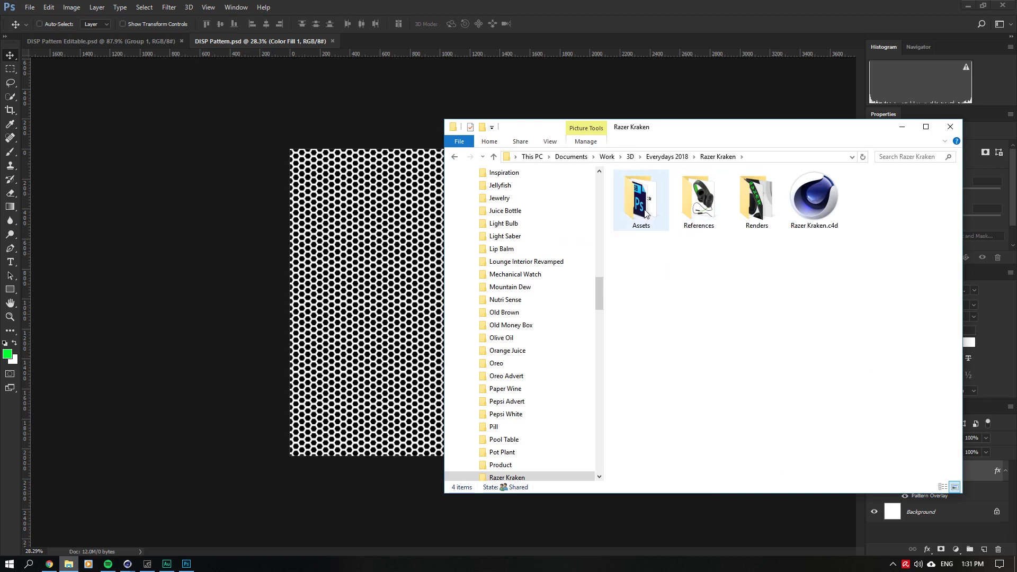
double_click(640, 203)
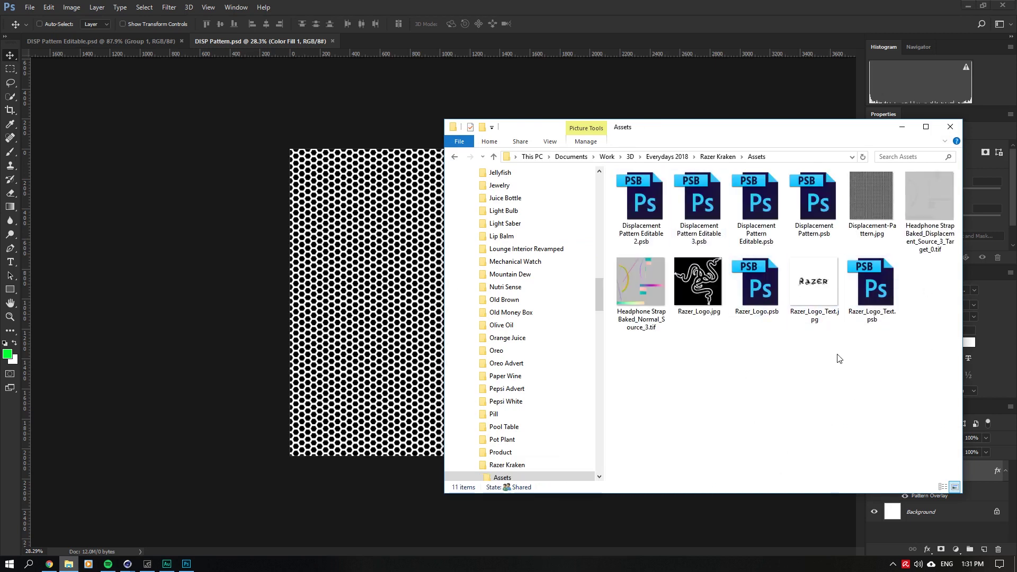
click(871, 286)
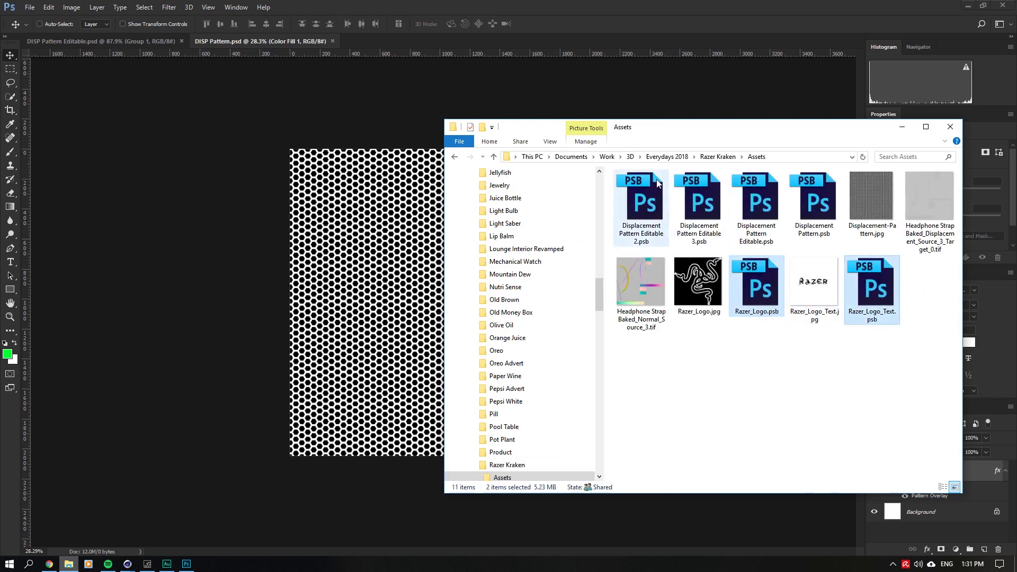
click(667, 157)
click(629, 157)
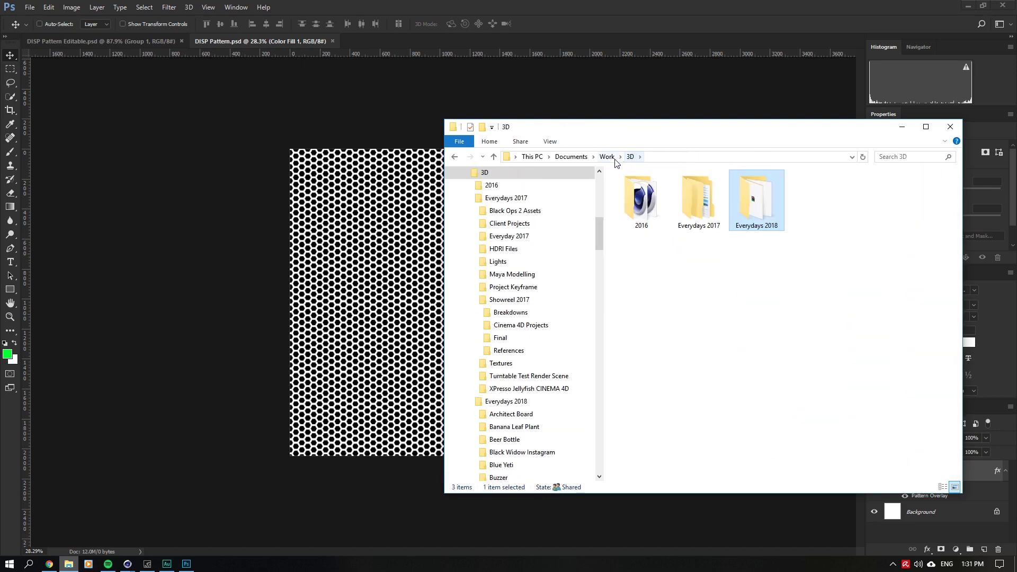
click(607, 157)
double_click(757, 198)
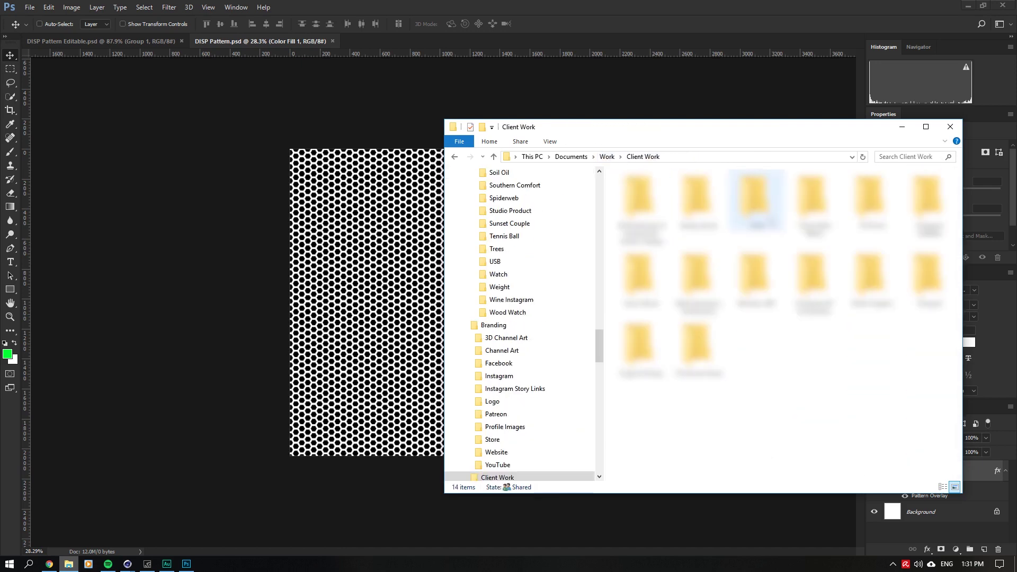
click(607, 157)
double_click(641, 199)
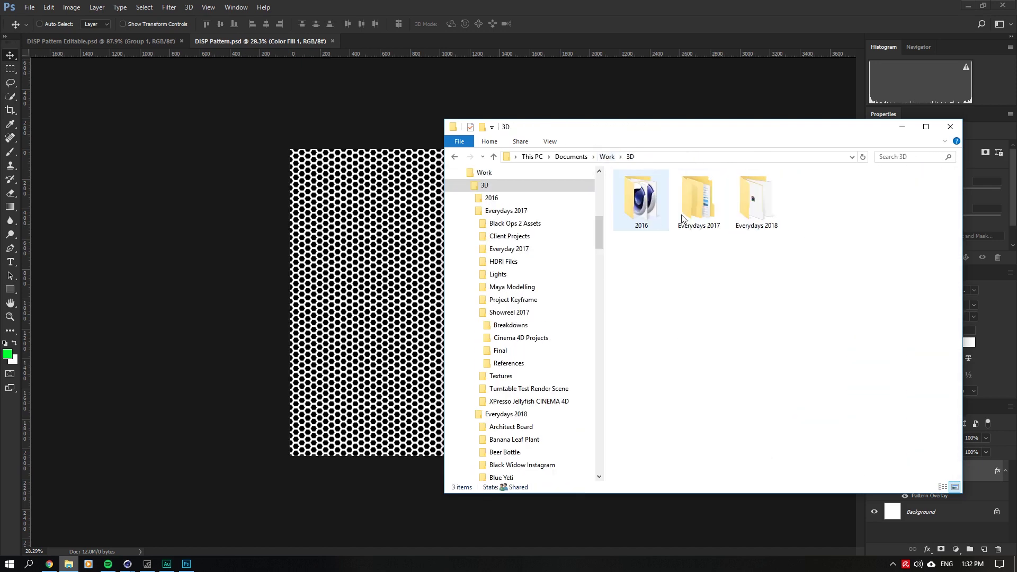
double_click(754, 204)
Paste the two copied logo files into the Assets folder of Razer Kraken Tutorial.
scroll(754, 283, down, 5)
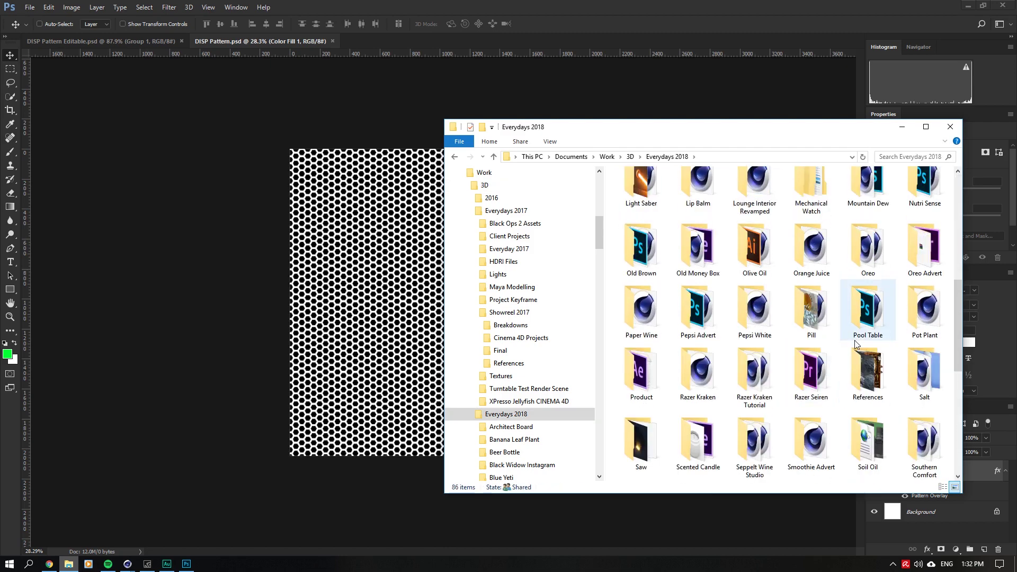
double_click(738, 360)
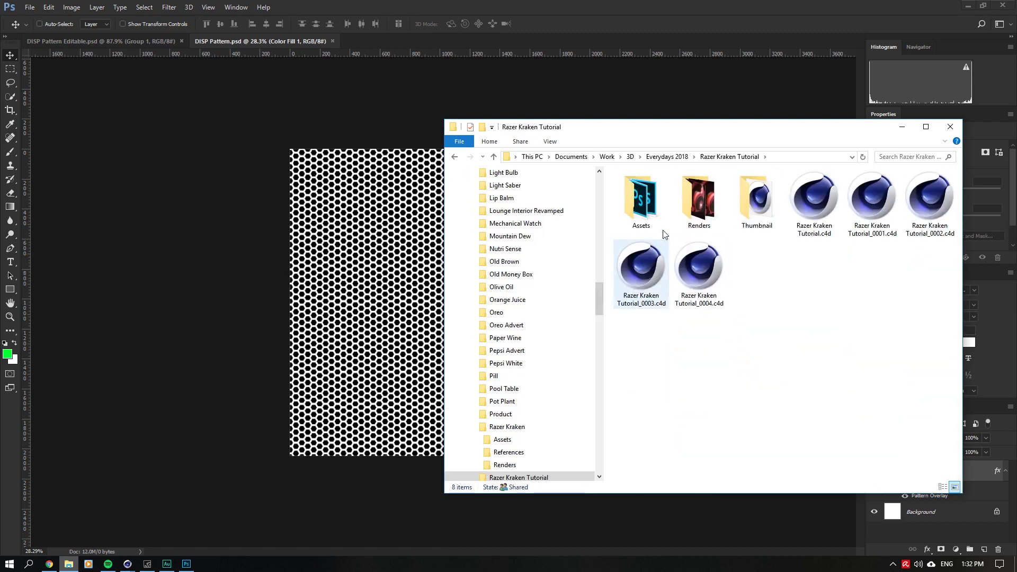
double_click(642, 193)
key(ctrl+v)
click(815, 276)
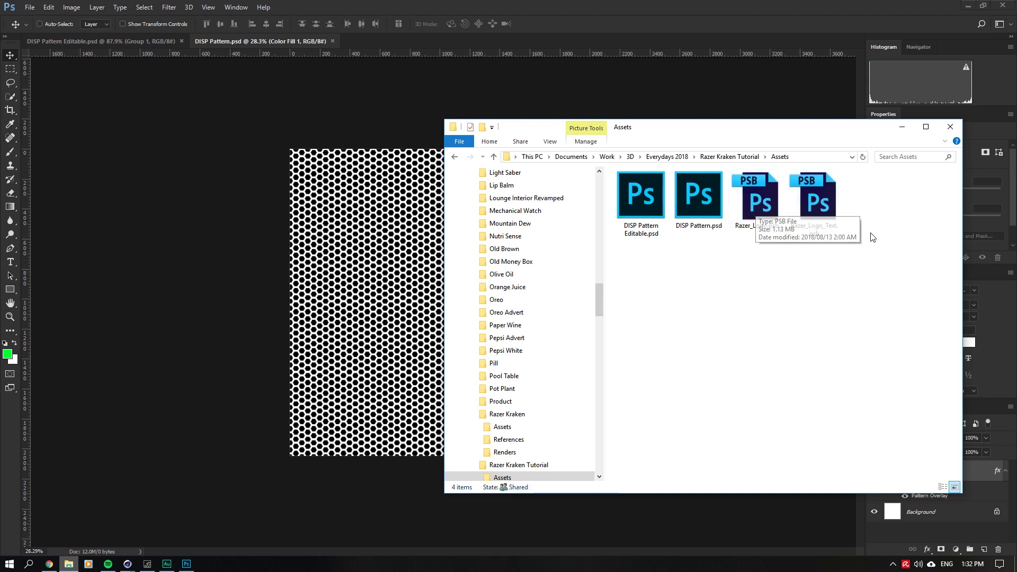
drag(764, 131, 779, 152)
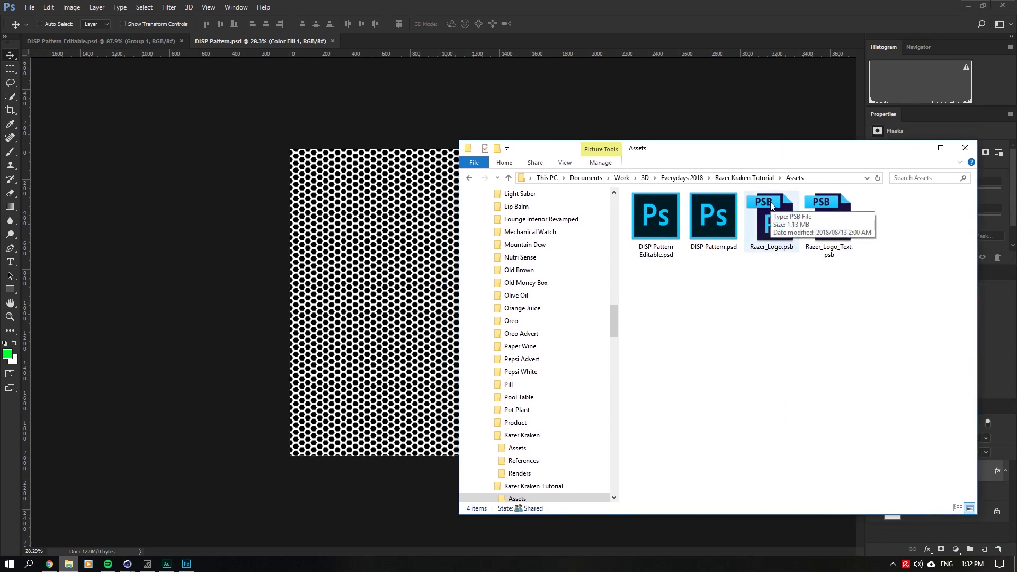
Try to open Razer_Logo.psb from the tutorial's Assets folder.
click(771, 206)
double_click(771, 206)
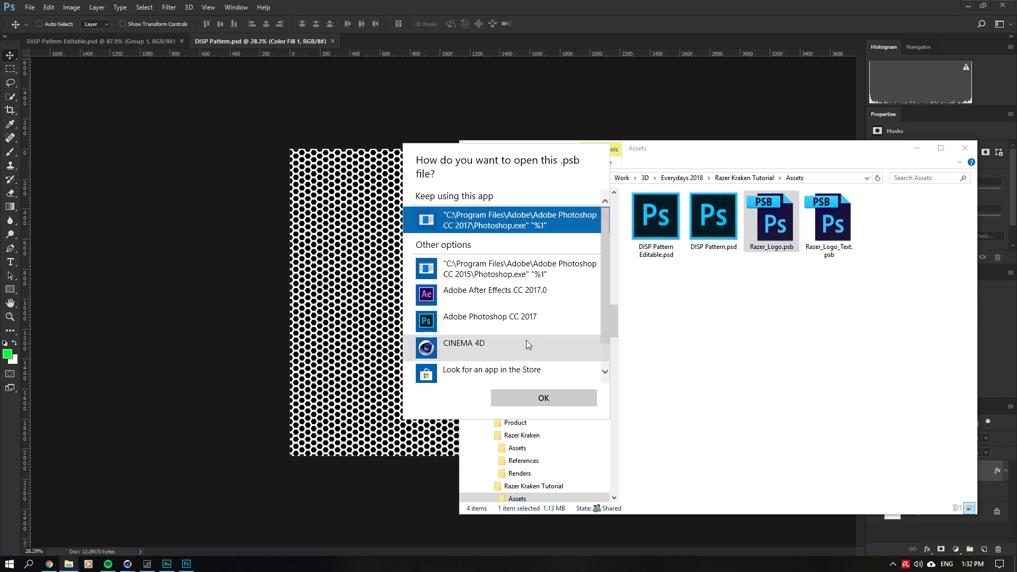
scroll(526, 340, down, 1)
double_click(551, 329)
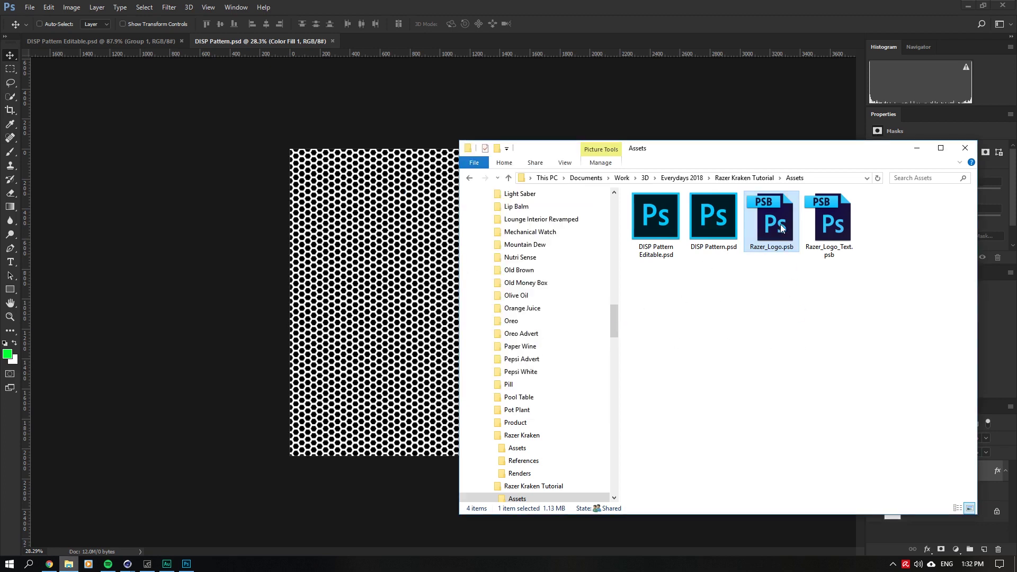
Open Razer_Logo.psb with Adobe Photoshop CC 2017 and make that program the default for .psb files.
right_click(782, 228)
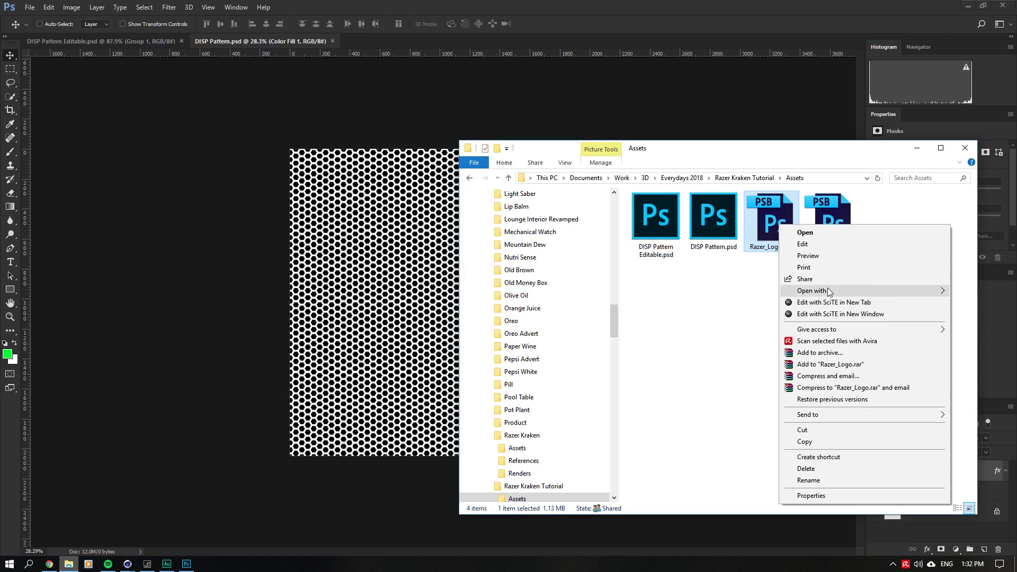
mouse_move(829, 291)
click(688, 343)
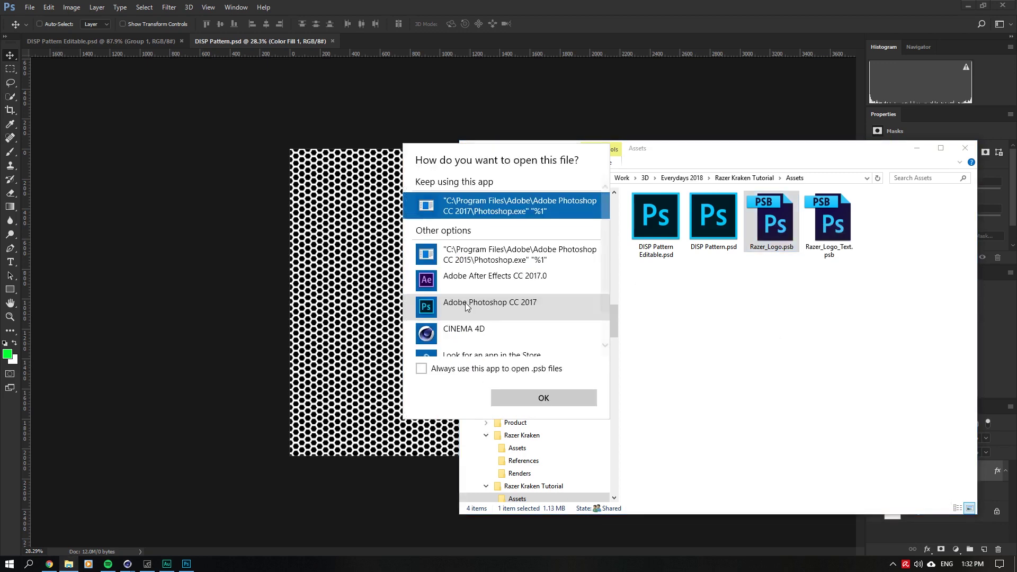
scroll(466, 307, down, 2)
click(477, 262)
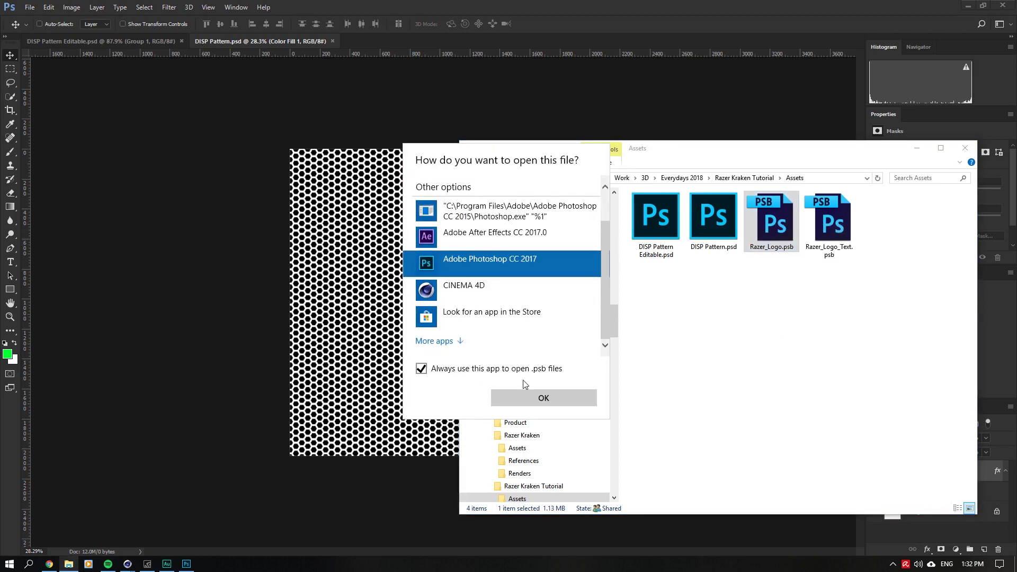
click(543, 398)
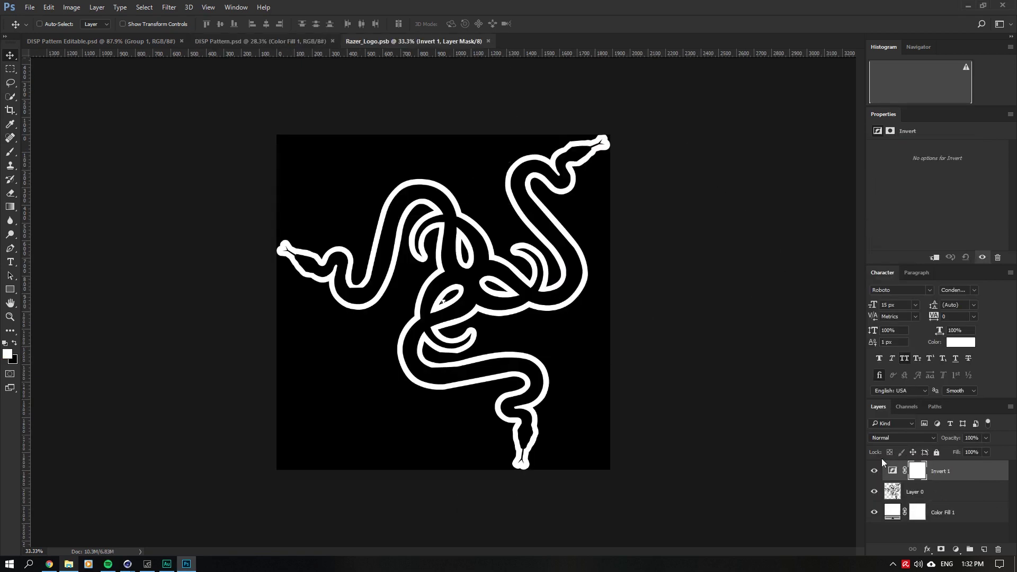
Inspect the logo's layers by temporarily hiding Invert 1 and Color Fill 1 and shifting Layer 0, and restore them.
click(873, 470)
click(907, 492)
drag(503, 225, 416, 185)
click(874, 511)
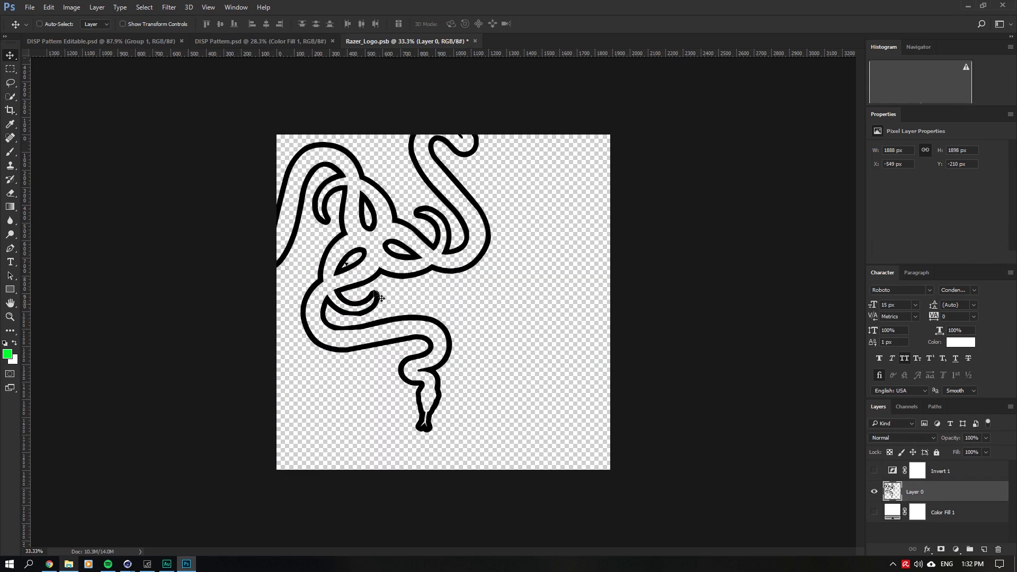
key(ctrl+z)
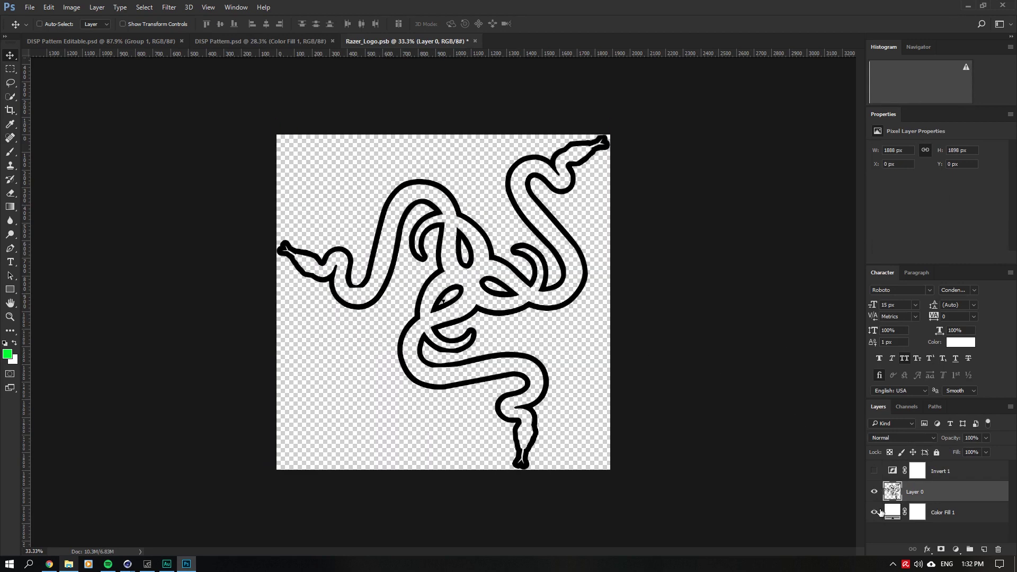
click(874, 471)
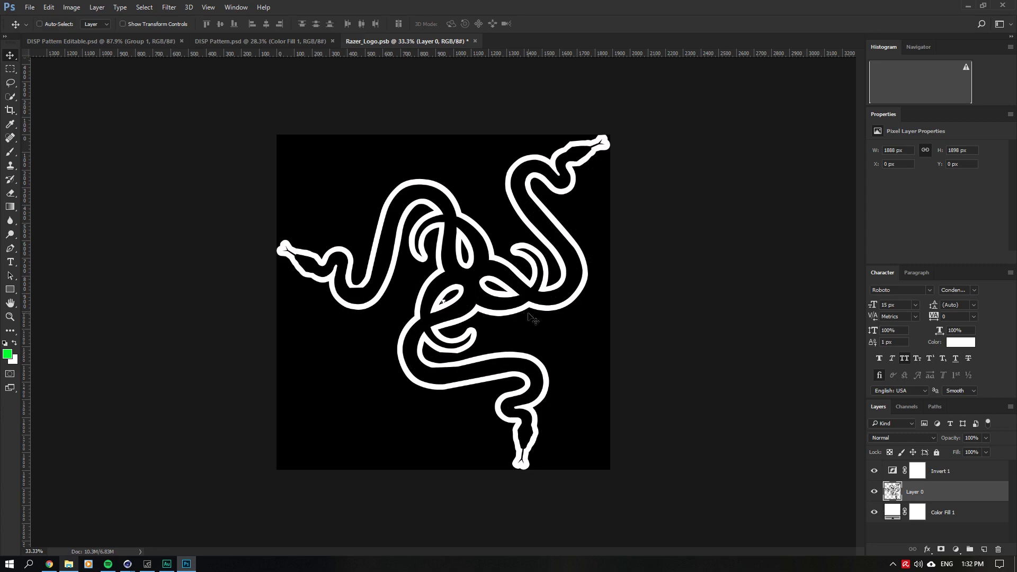
Switch back to Cinema 4D and create a new Octane glossy material.
click(70, 565)
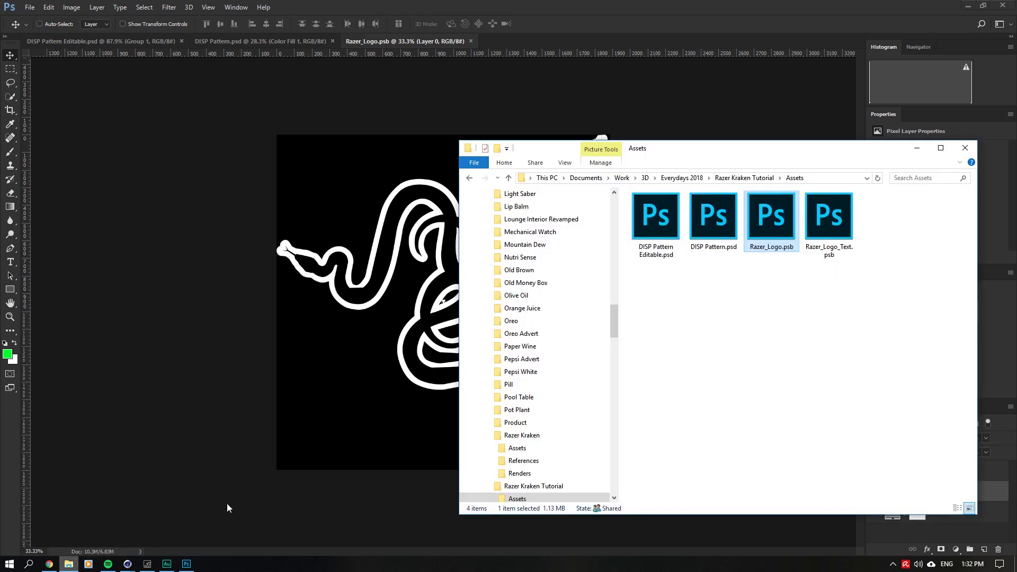
click(129, 565)
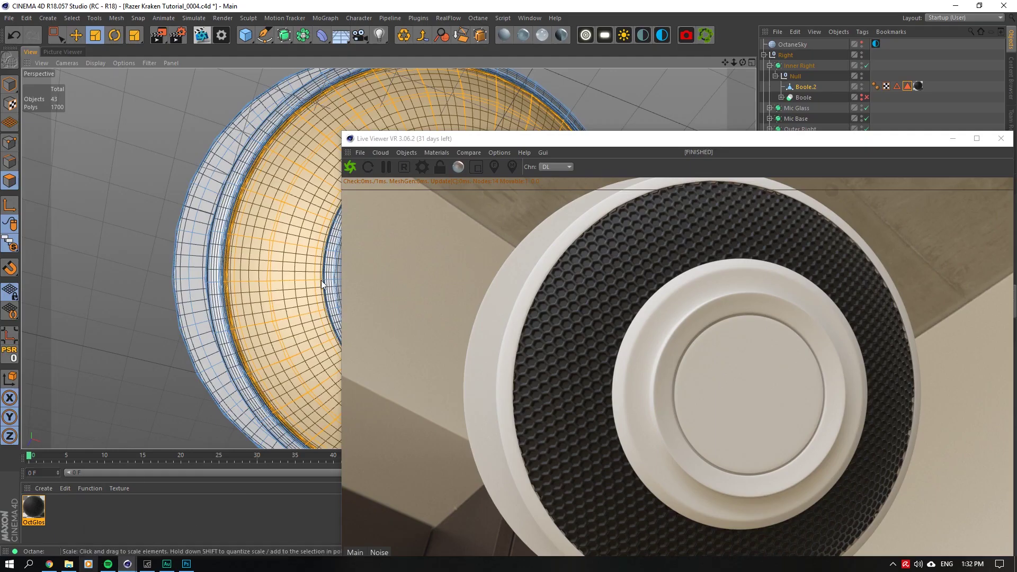
click(524, 37)
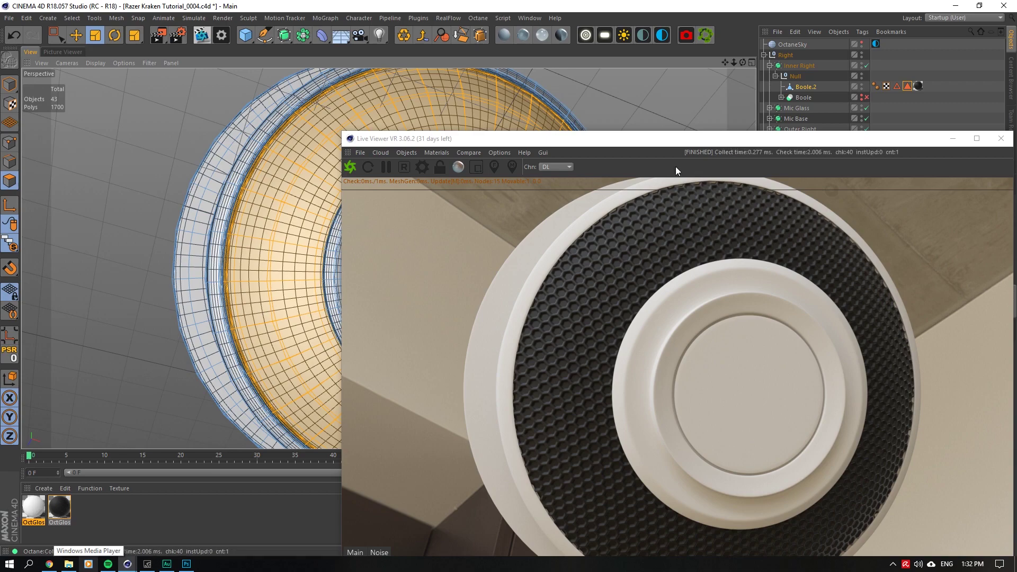
Select the polygons of the ear cup's round central cap with Ring Selection and deselect Boole.2 in the object list.
drag(660, 140, 649, 478)
scroll(426, 294, up, 7)
click(71, 18)
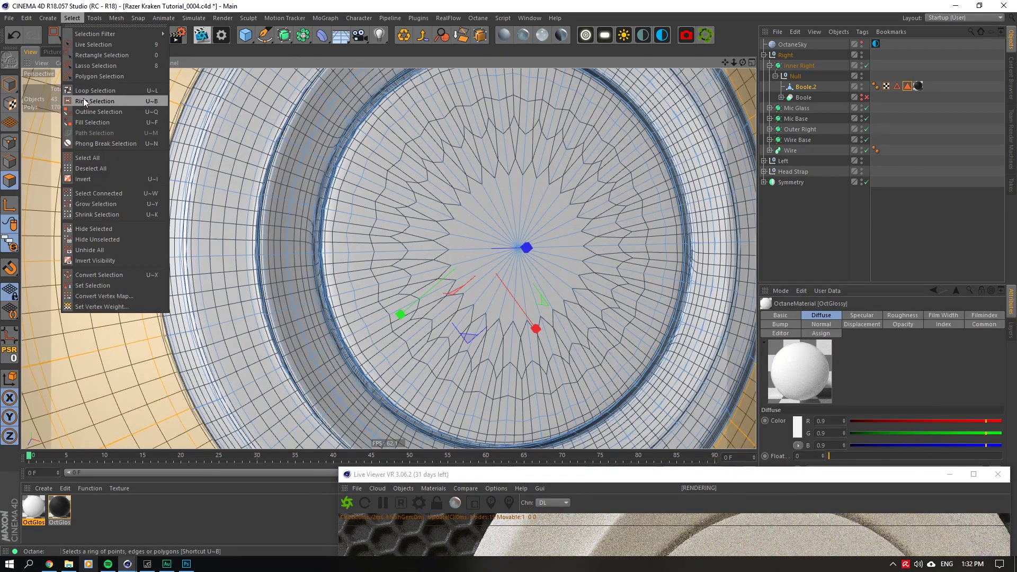
click(94, 100)
scroll(423, 207, up, 5)
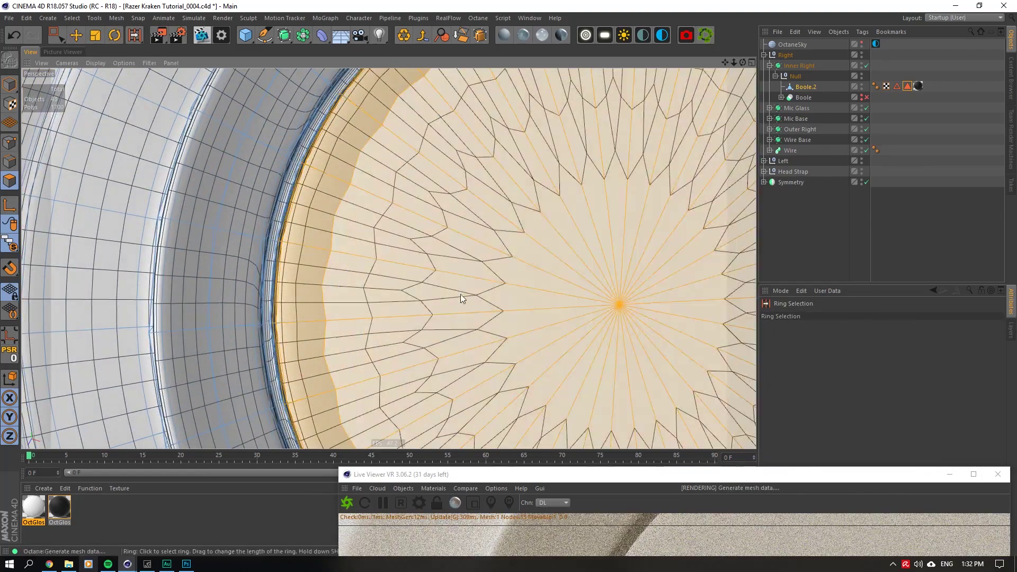
scroll(460, 289, down, 6)
click(71, 18)
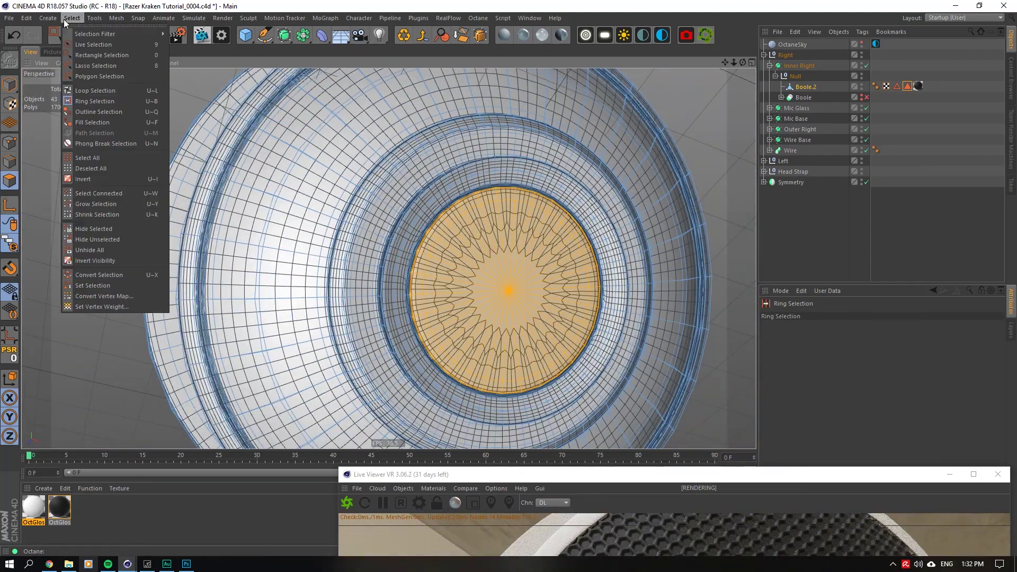
click(938, 111)
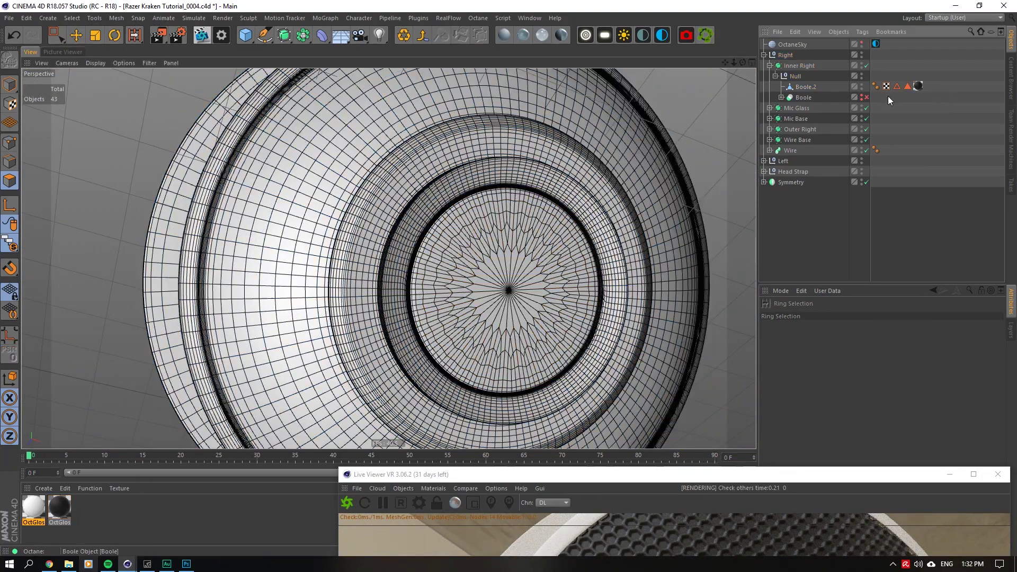
Store the selected cap polygons as a polygon selection tag on Boole.2.
click(809, 89)
click(71, 18)
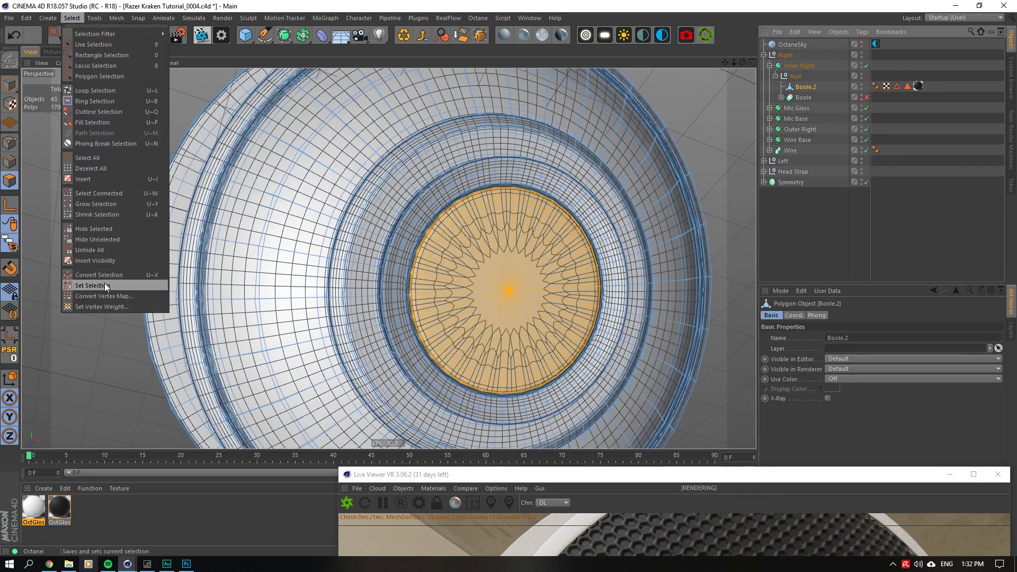
click(105, 285)
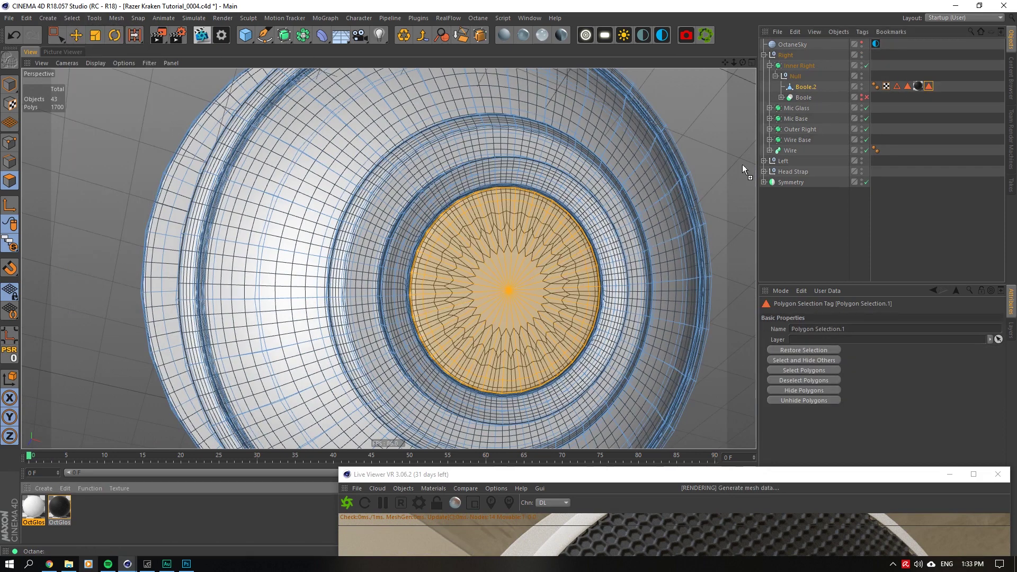
Apply the new white glossy material to Boole.2 and restrict its texture tag to Polygon Selection.1.
drag(822, 83, 932, 89)
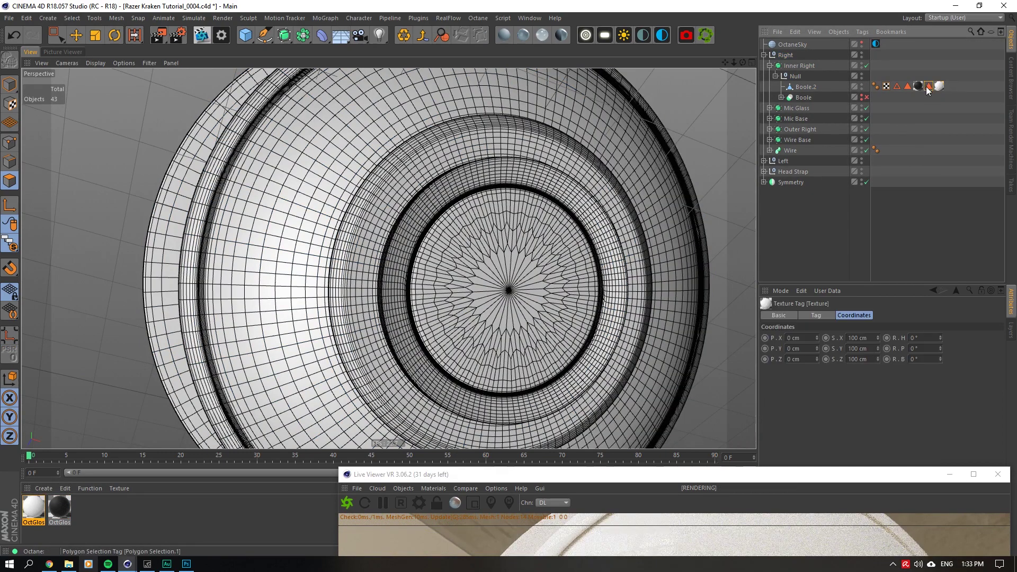
click(928, 86)
click(939, 86)
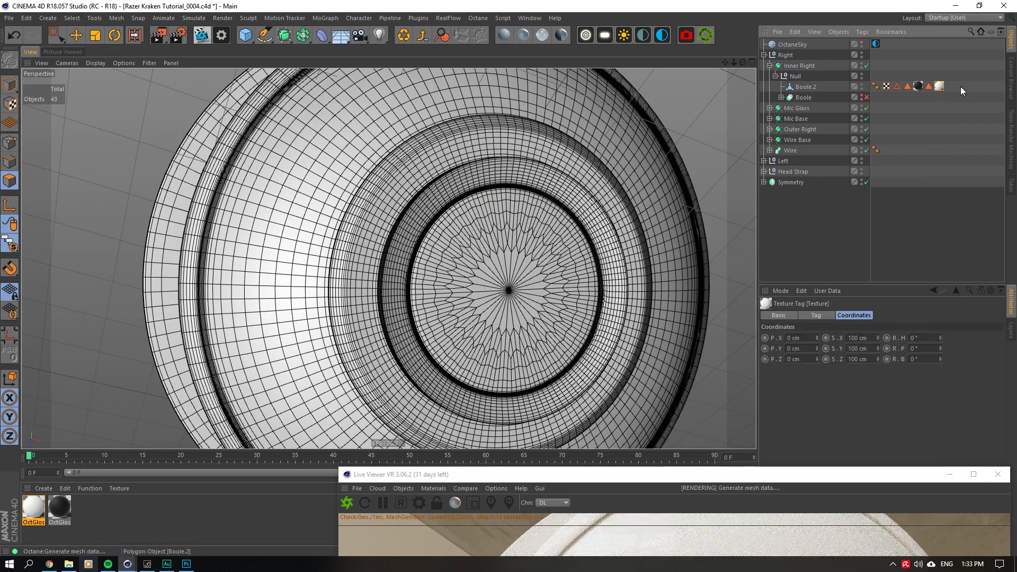
click(818, 315)
drag(928, 85, 907, 309)
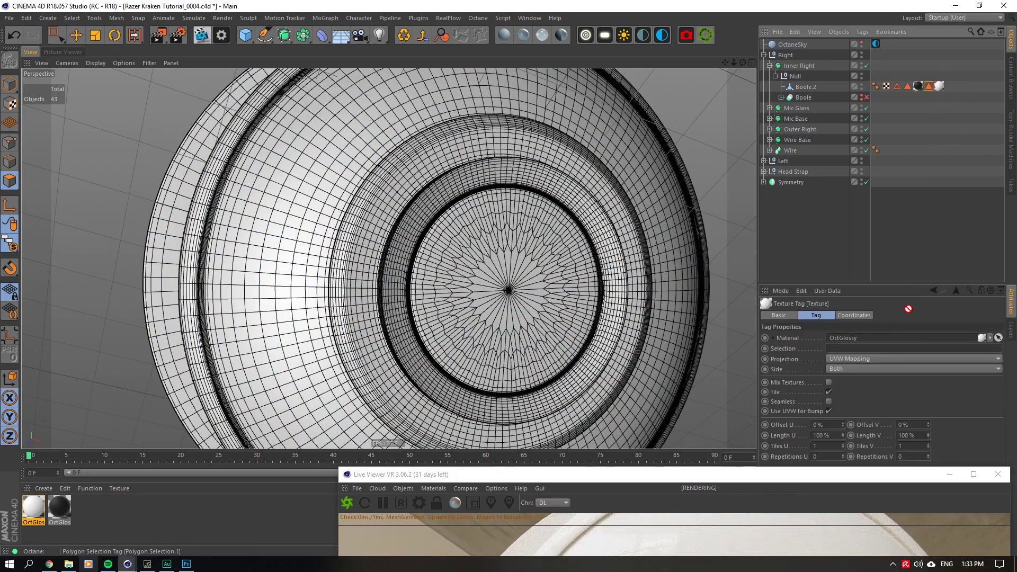
Add a C4doctane ImageTexture to the diffuse channel of the white glossy material.
drag(839, 468, 628, 38)
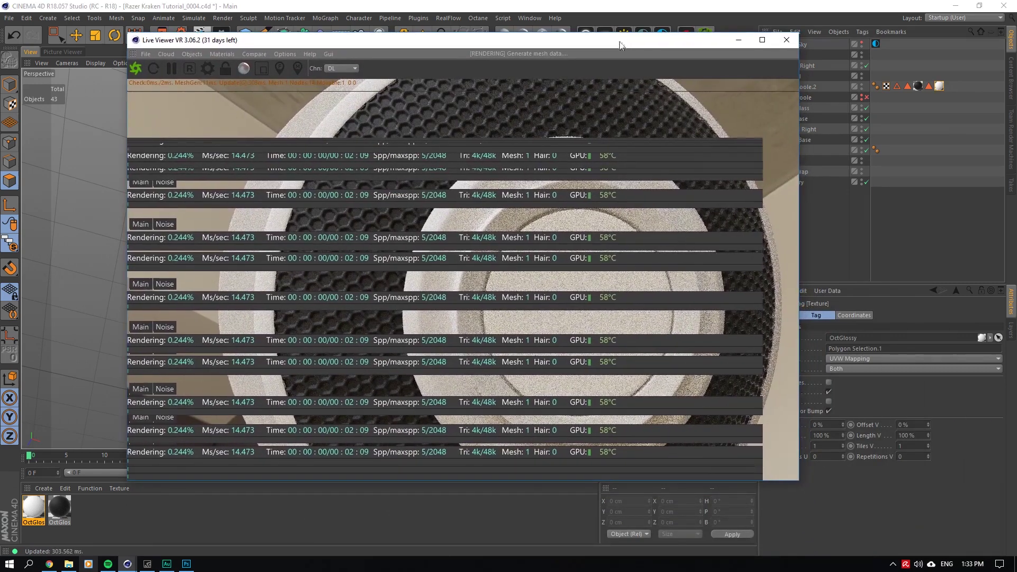
double_click(29, 521)
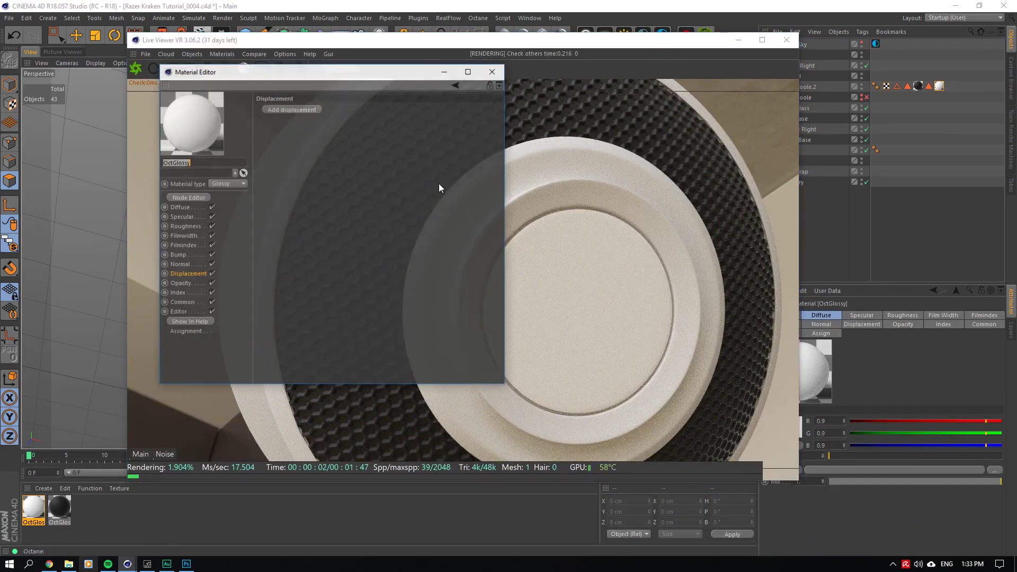
click(291, 158)
mouse_move(311, 369)
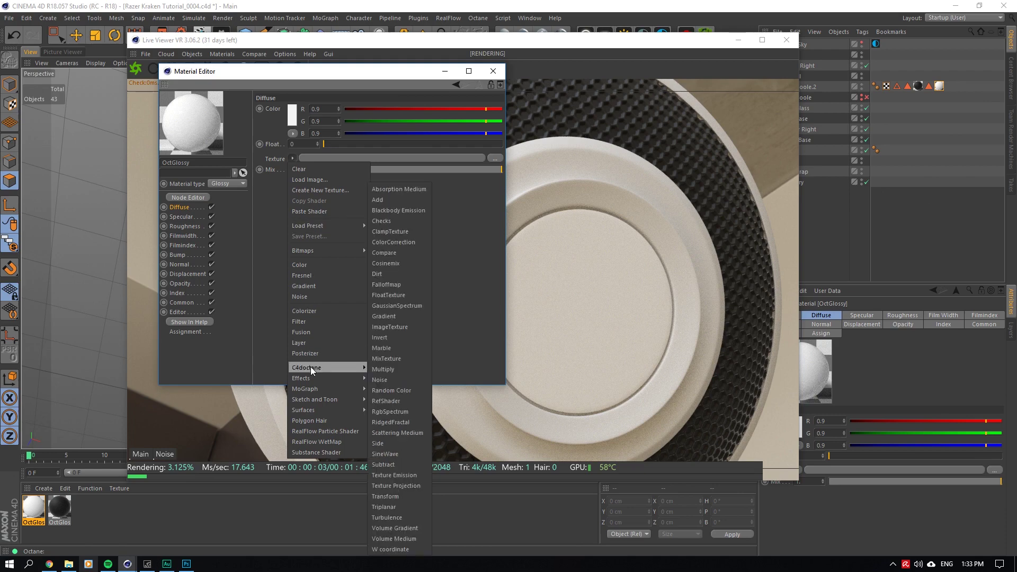
click(392, 327)
click(391, 157)
Load Razer_Logo.psb into the image texture without copying it to the project location.
click(490, 116)
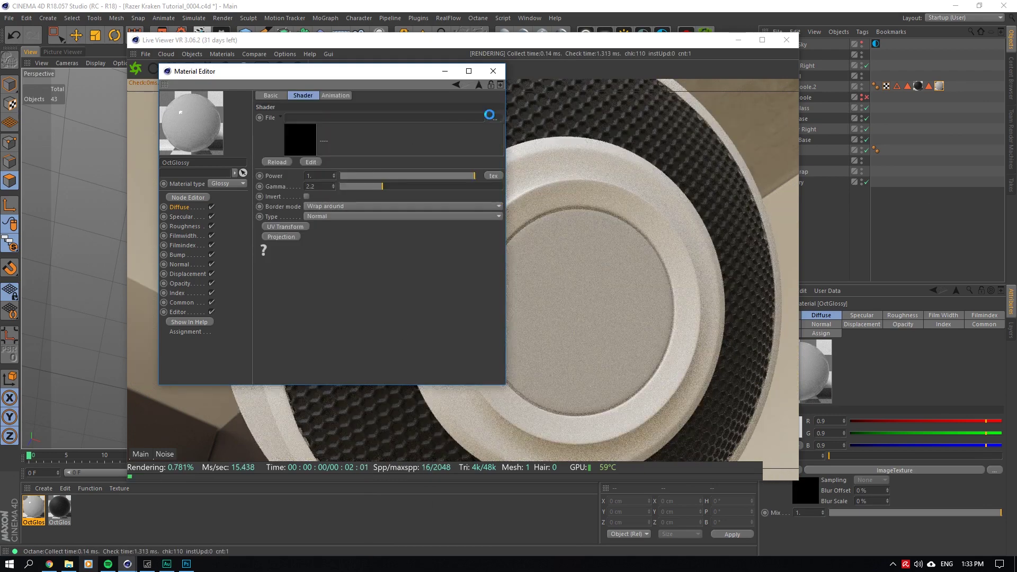
click(511, 177)
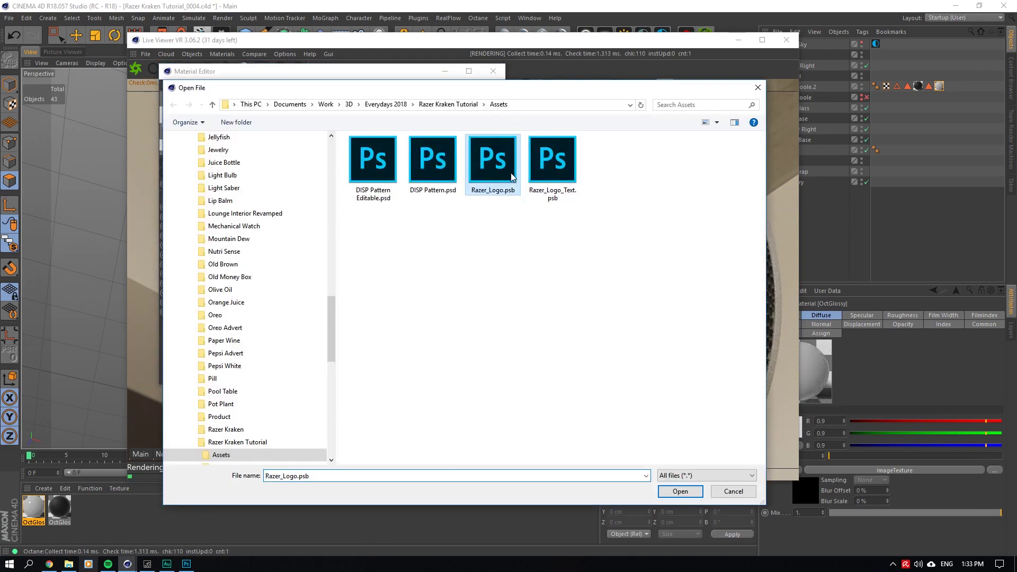
click(689, 492)
click(571, 320)
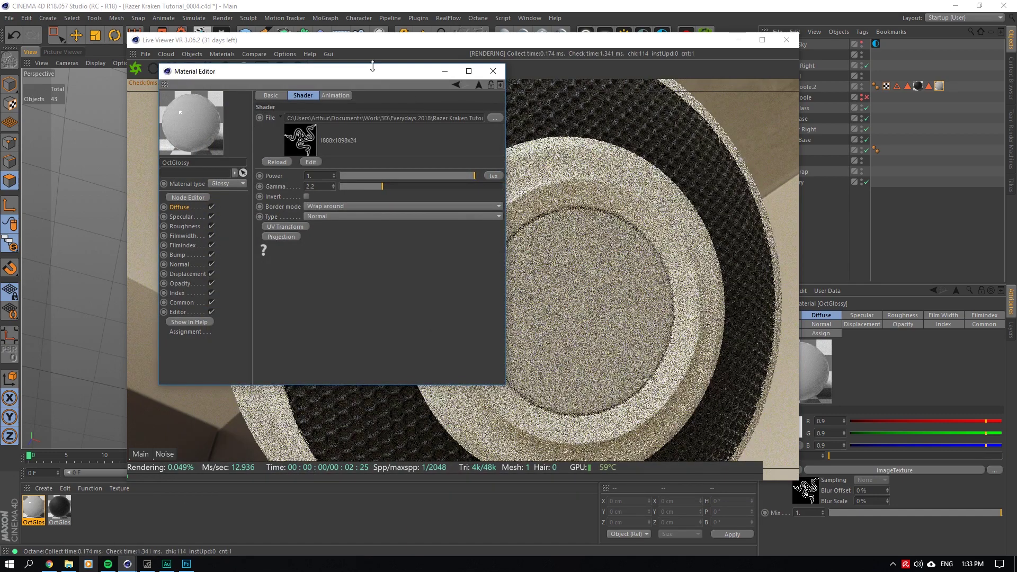
Add a UV Transform to the image texture and set the cap texture tag's projection to Cubic.
drag(362, 71, 245, 82)
click(153, 241)
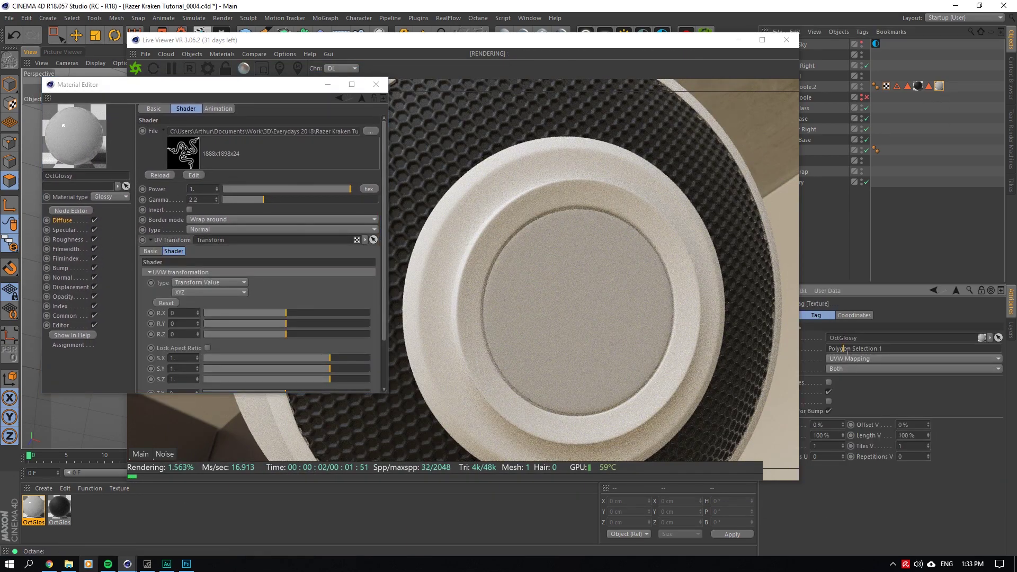
click(858, 359)
click(854, 390)
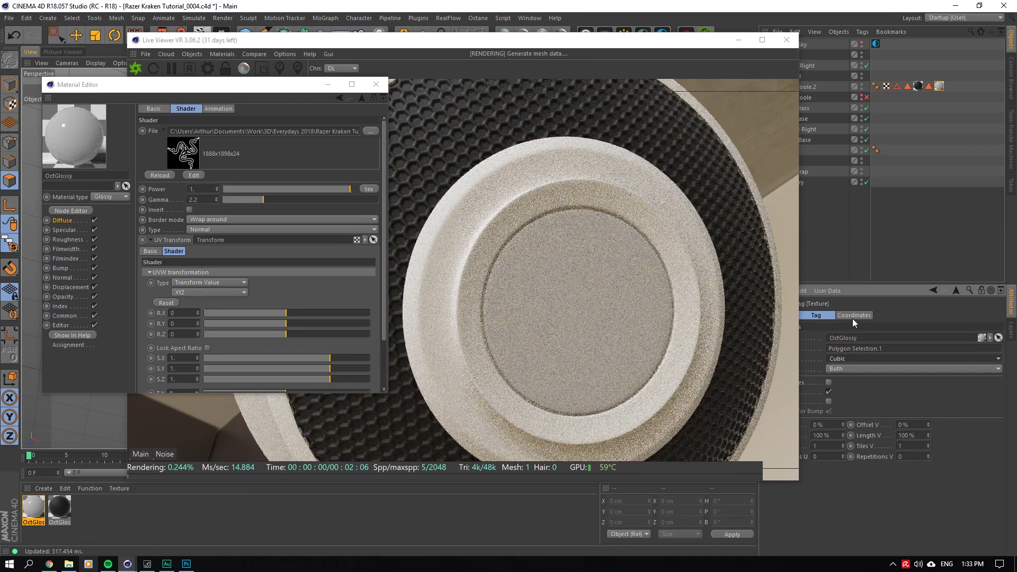
Check the diffuse image texture's file path and switch to the Razer_Logo.psb document in Photoshop.
drag(655, 51, 796, 73)
click(82, 222)
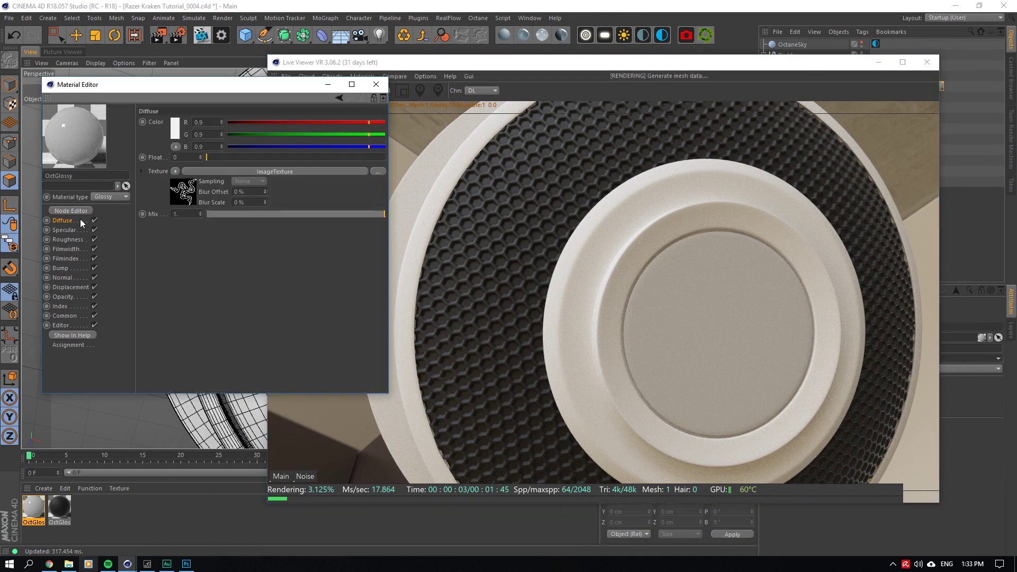
click(182, 192)
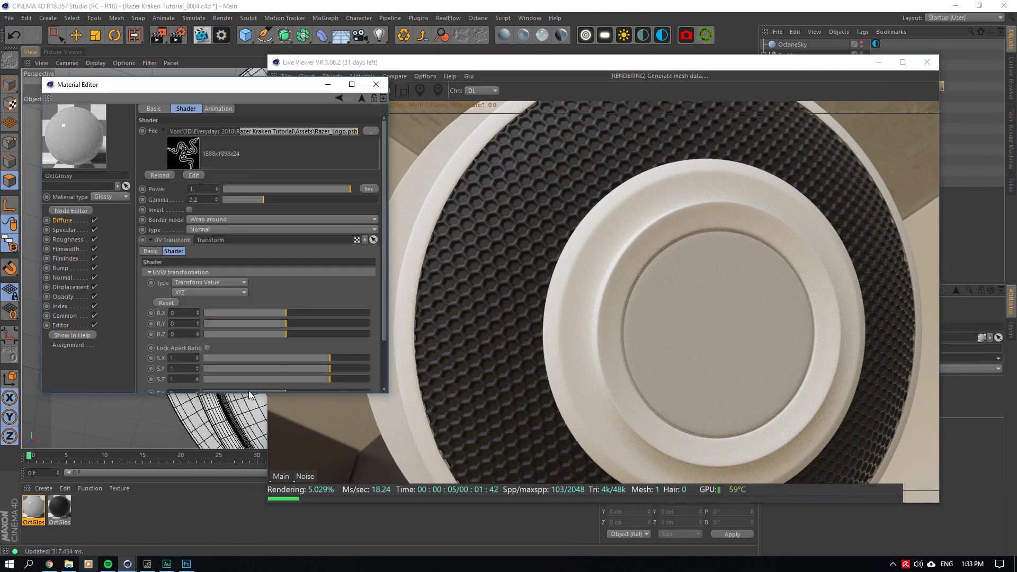
click(211, 536)
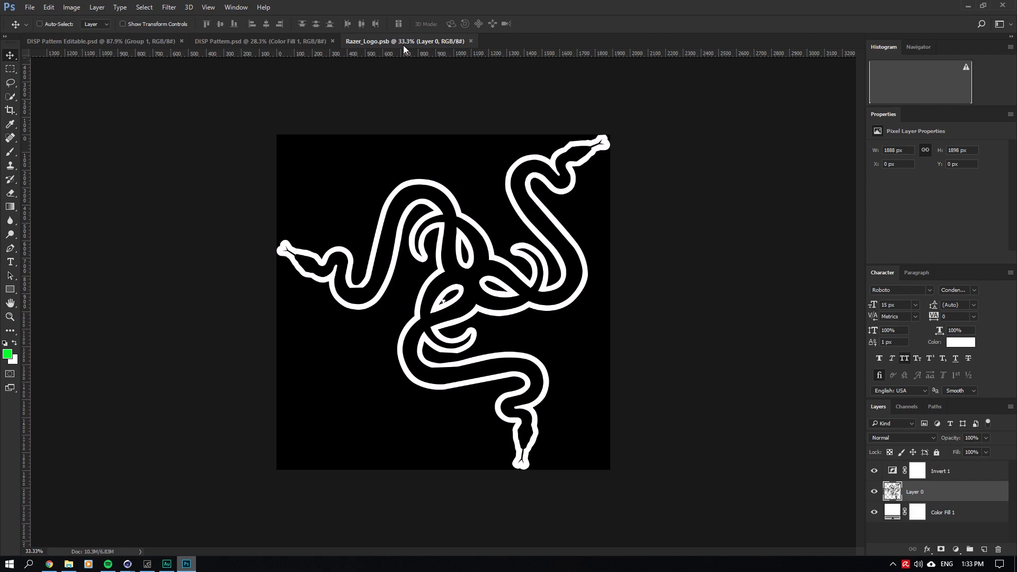
click(29, 7)
mouse_move(53, 165)
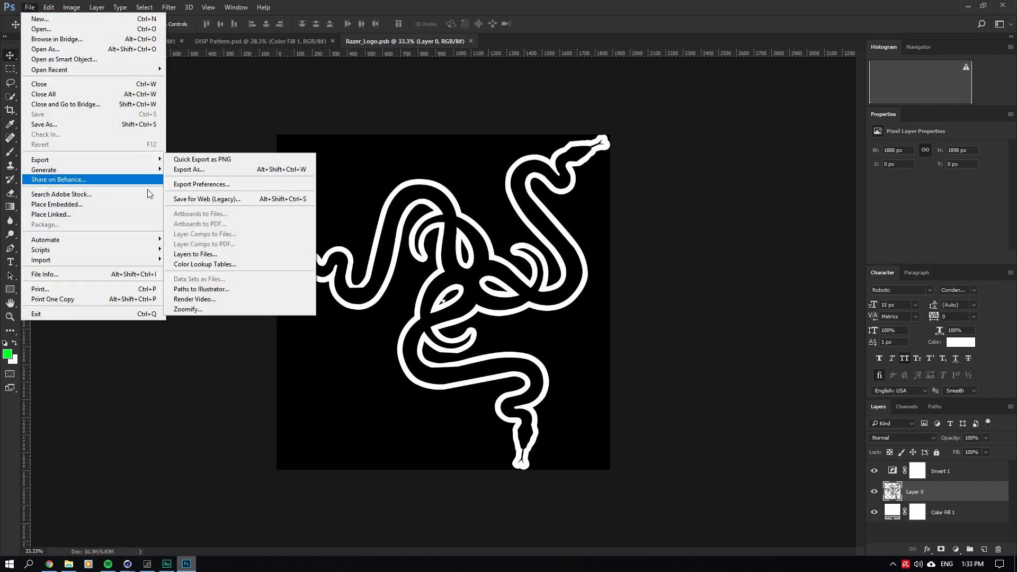
click(207, 199)
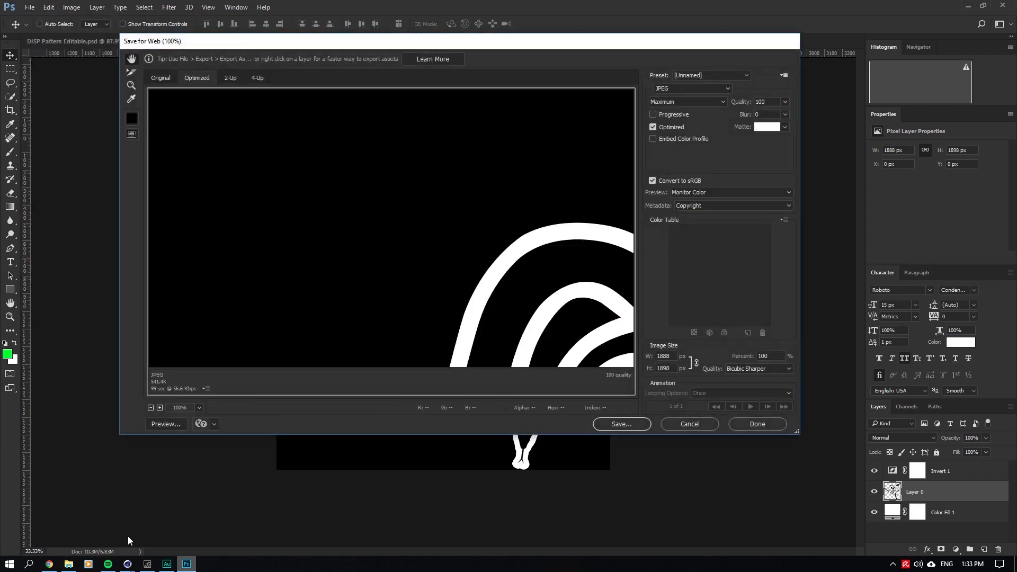
click(69, 563)
click(776, 225)
right_click(778, 228)
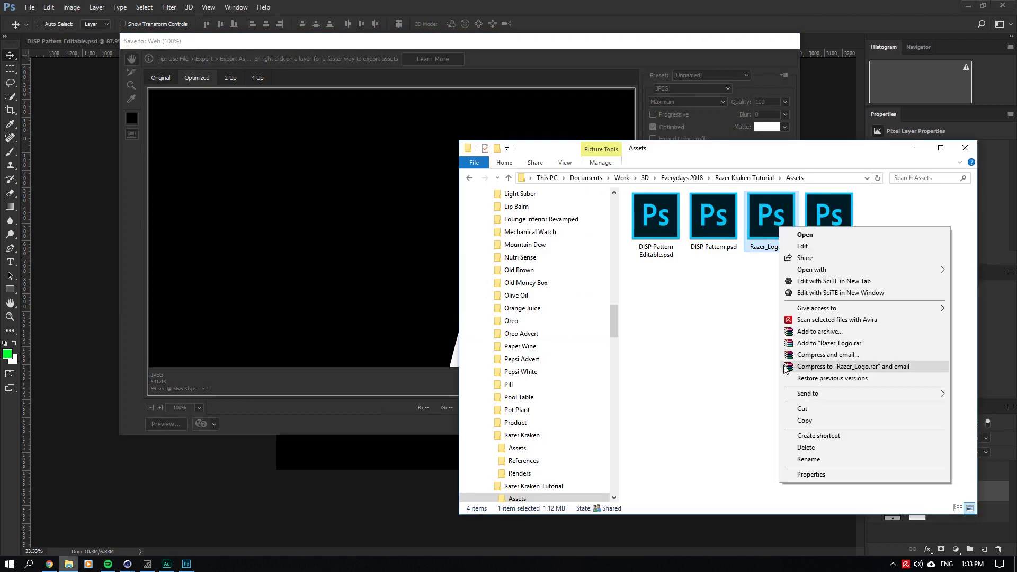
click(808, 459)
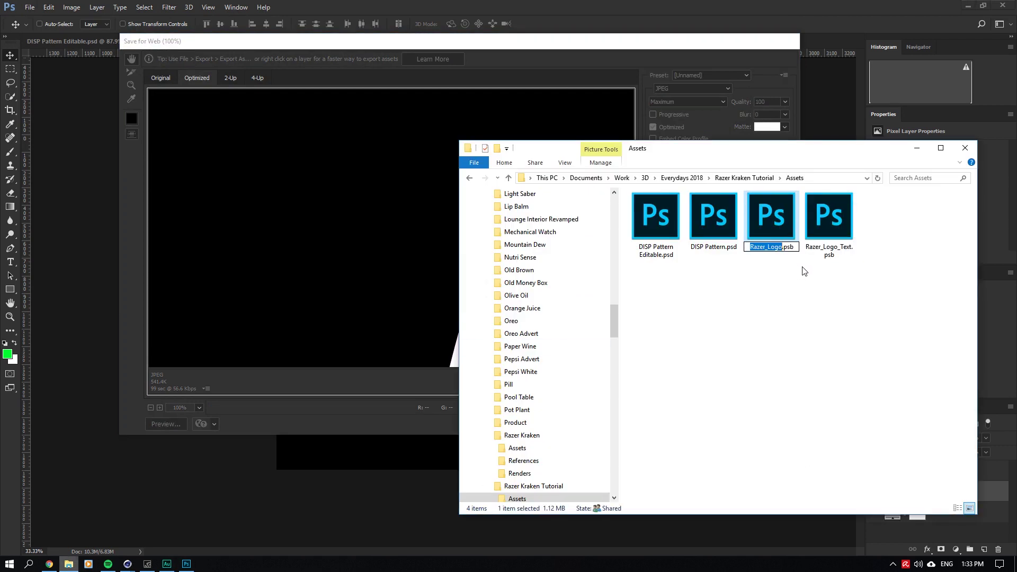
right_click(787, 236)
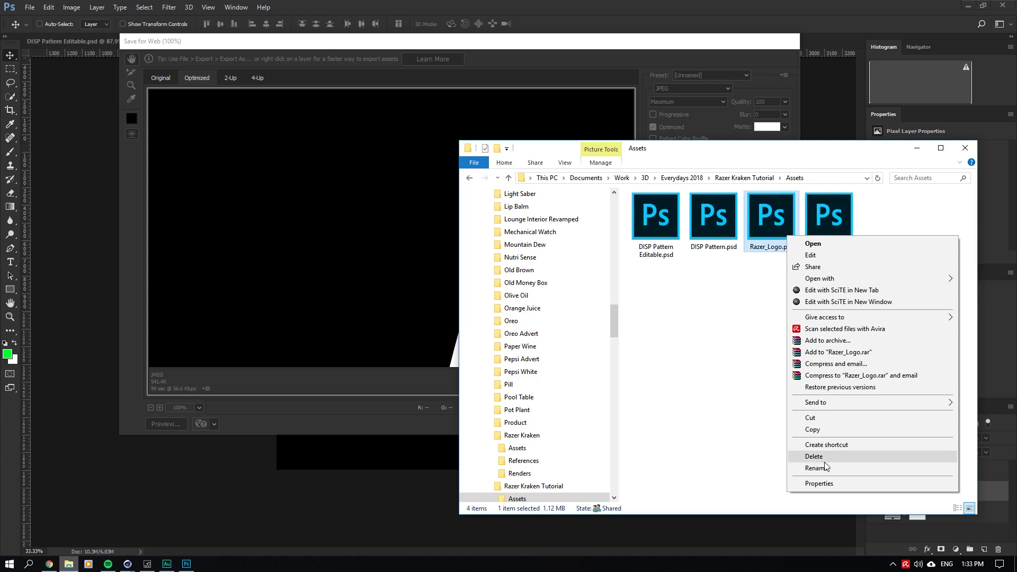
click(740, 382)
click(826, 47)
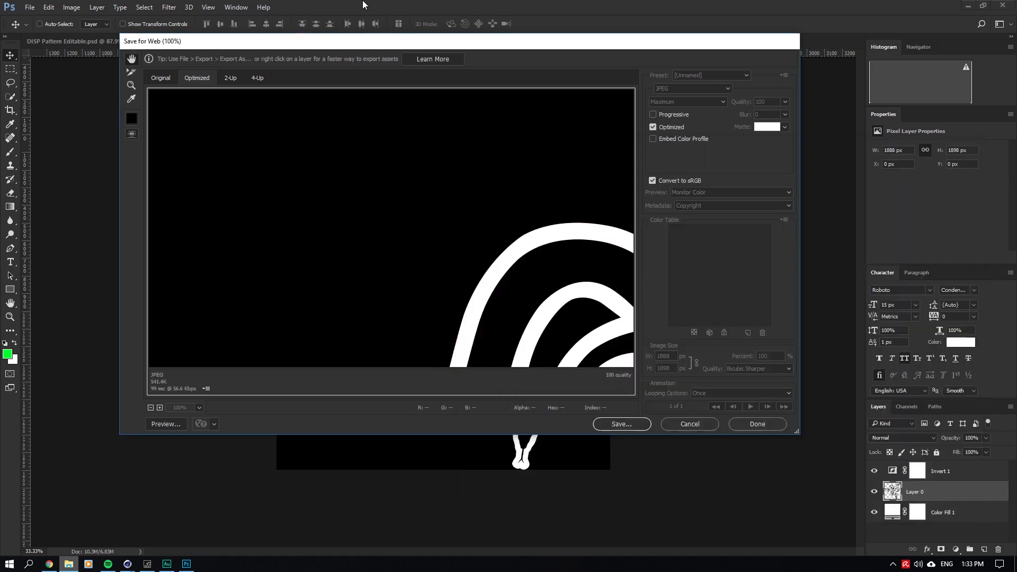
click(689, 424)
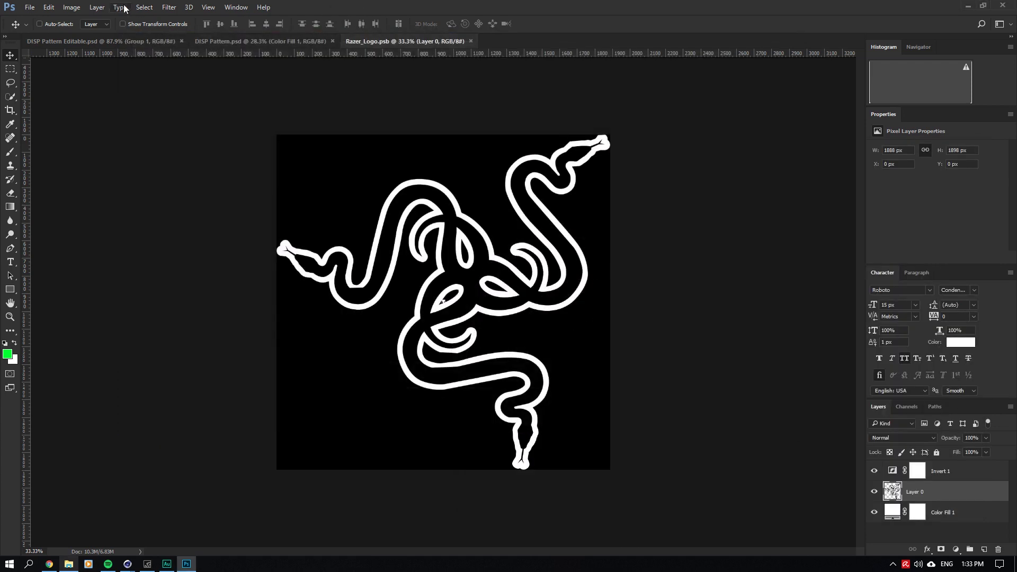
Save the logo document in Photoshop format as Razer_Logo.psd in the Assets folder.
click(30, 7)
click(100, 129)
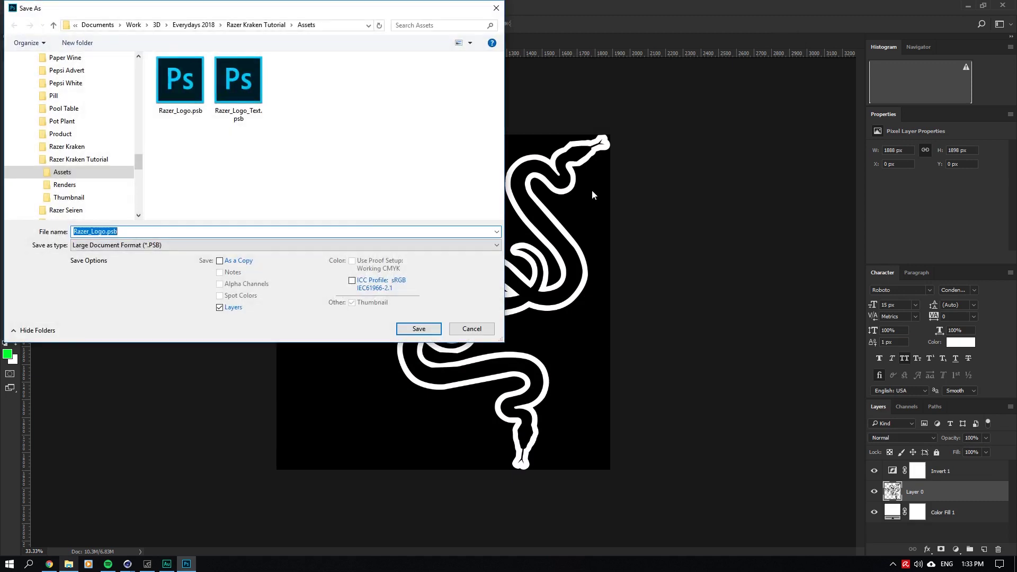
click(125, 249)
click(233, 251)
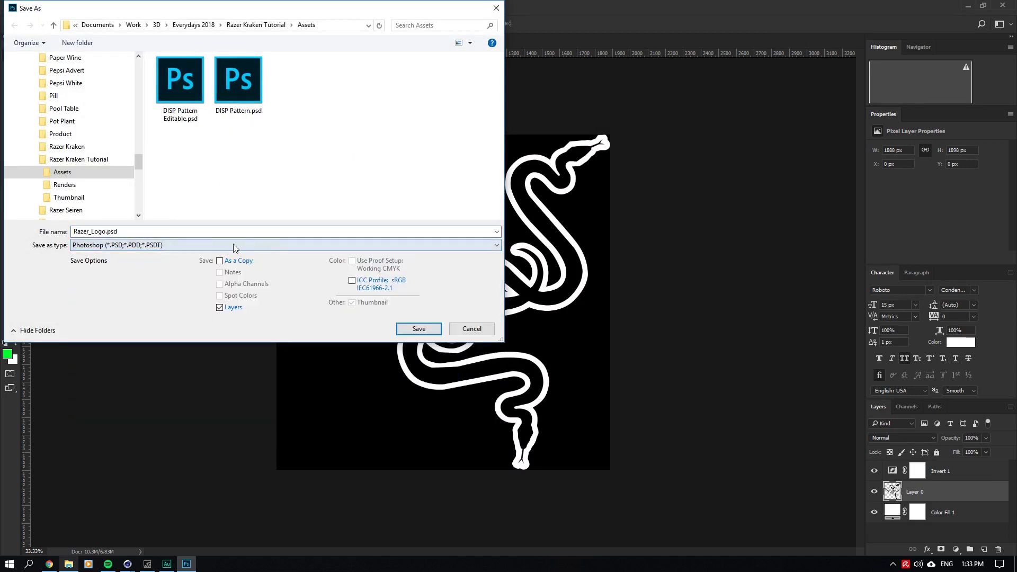
click(419, 328)
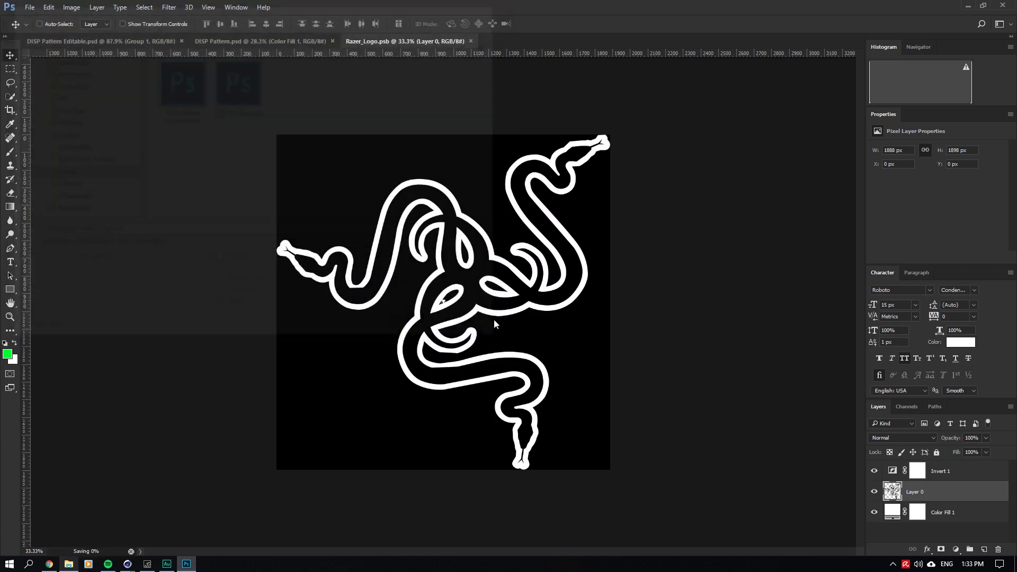
Switch back to Cinema 4D and load Razer_Logo.psd into the diffuse image texture without copying it to the project location.
click(129, 562)
click(97, 529)
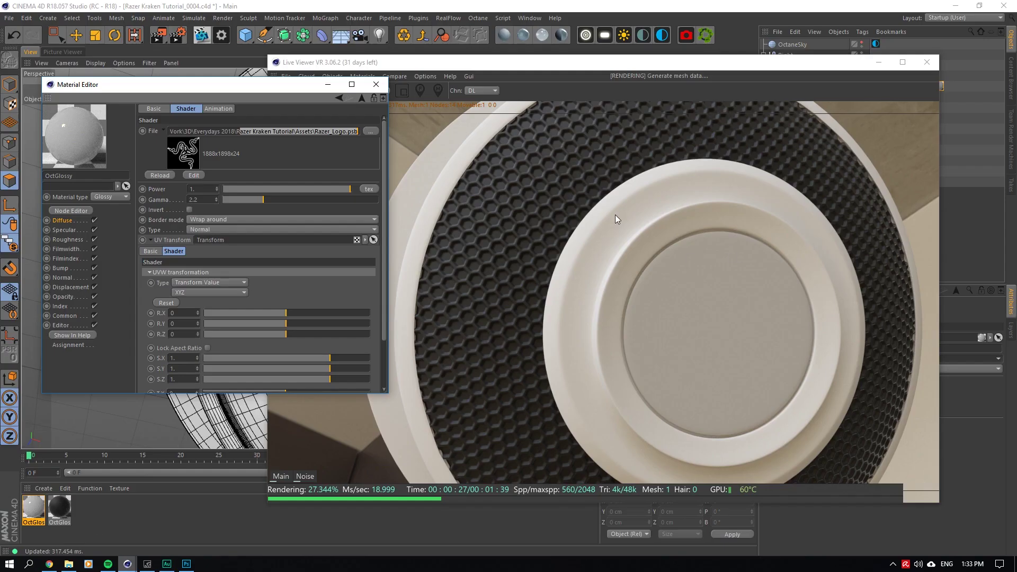
click(56, 223)
click(183, 191)
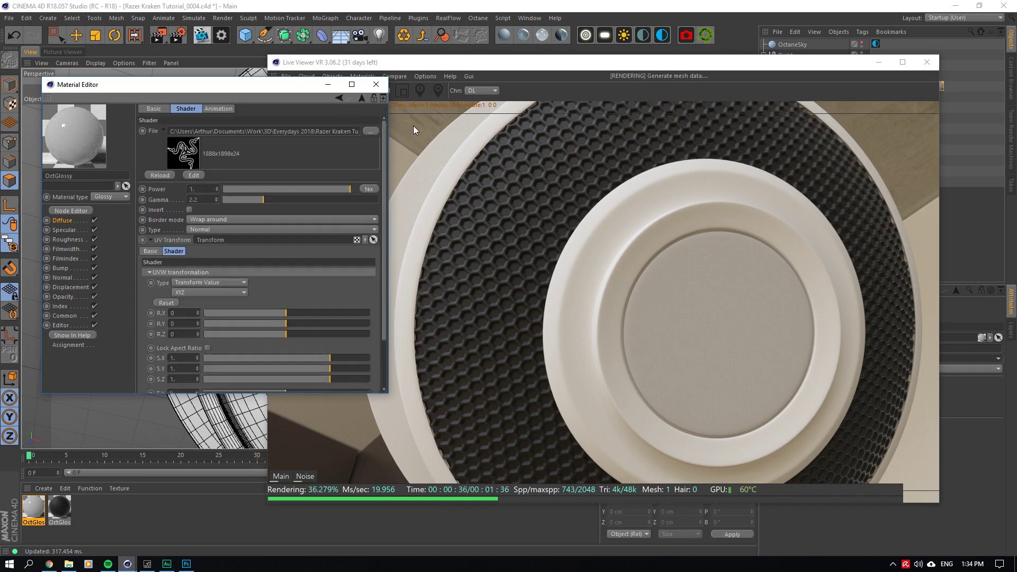
click(371, 131)
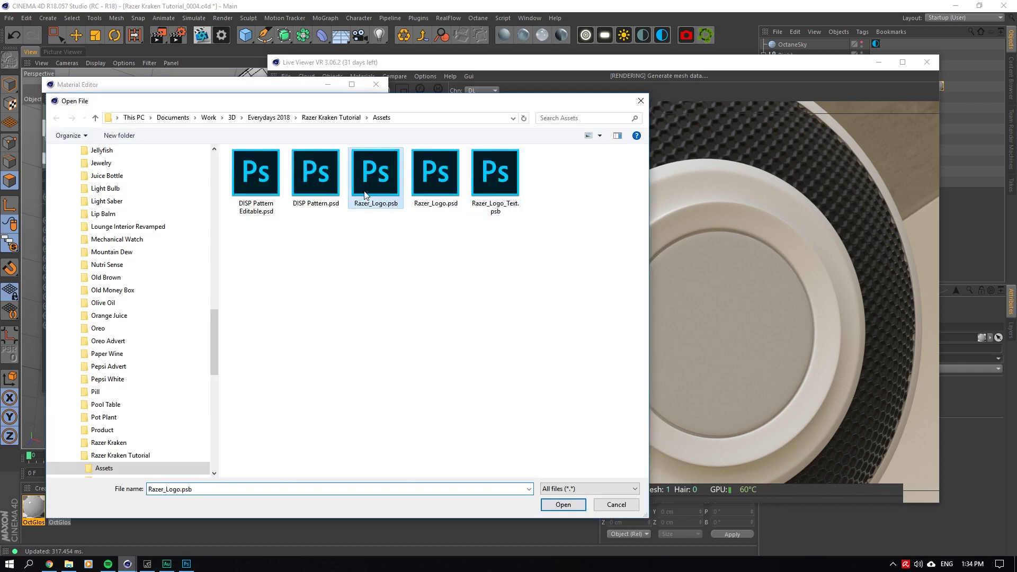
key(Delete)
click(570, 509)
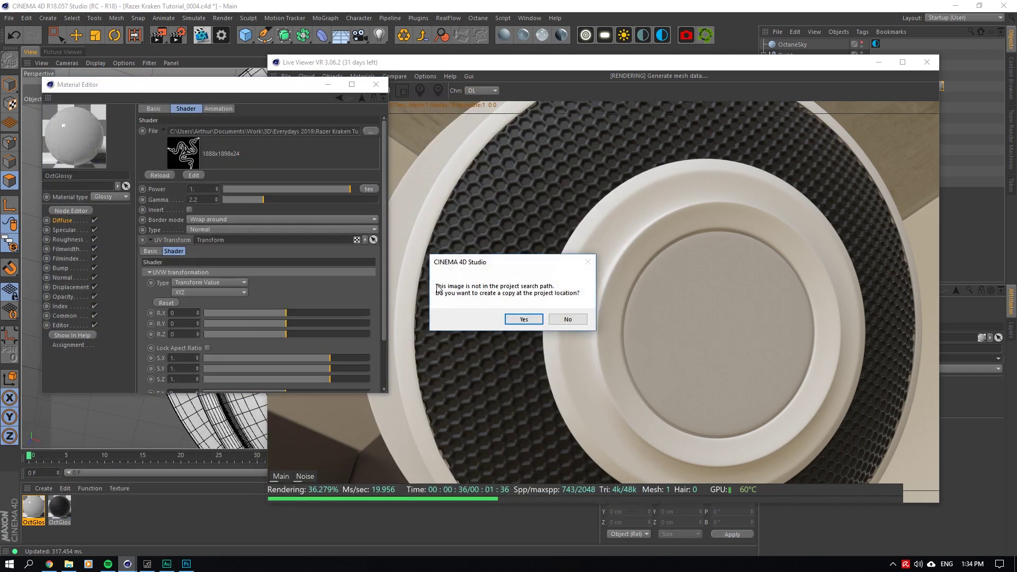
click(567, 319)
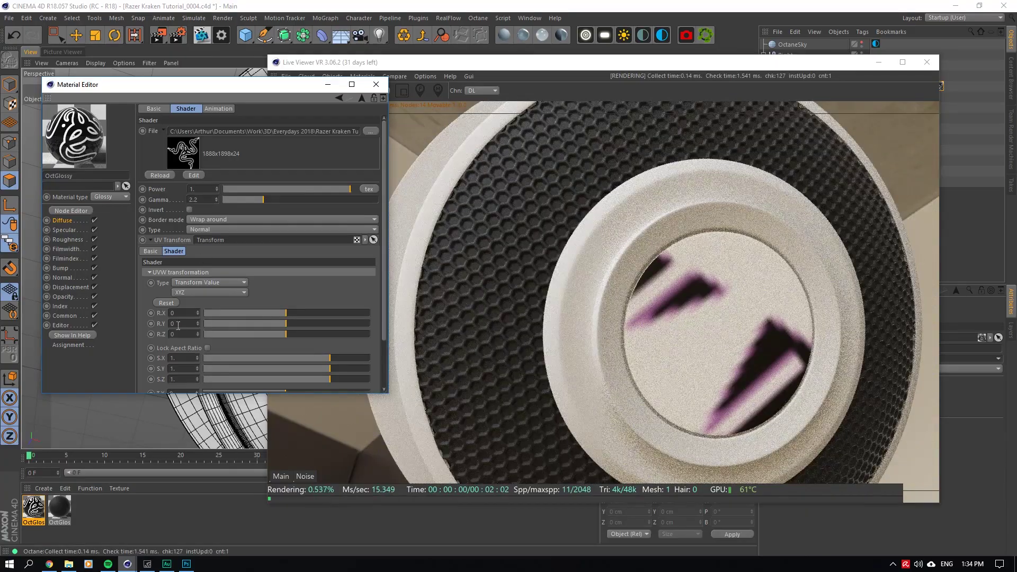
Lock the aspect ratio of the logo's UV transform and reduce its scale to about 0.007.
click(207, 348)
drag(326, 358, 239, 364)
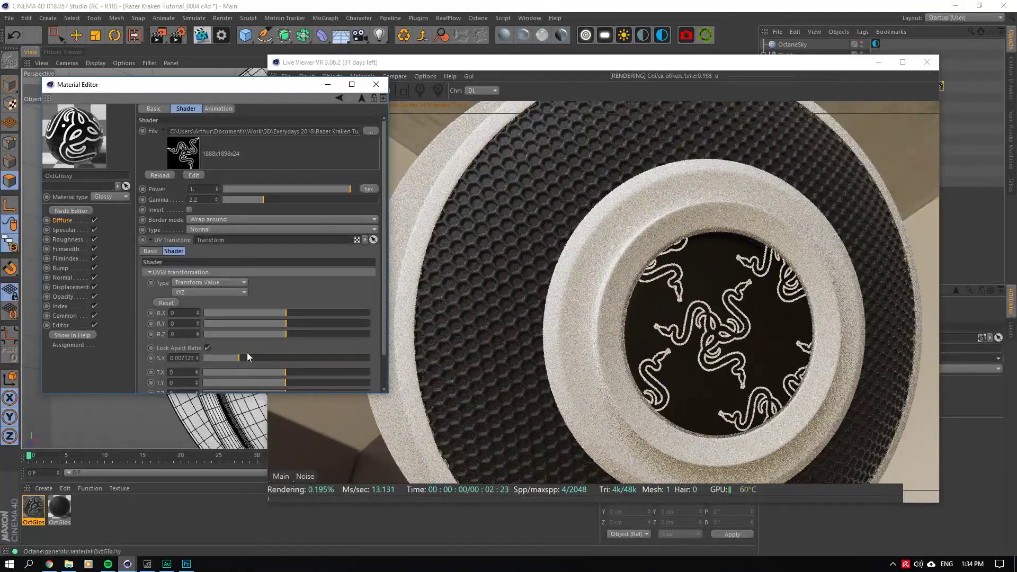
Set the image texture's border mode to Black color and raise the logo's UV scale to about 0.009.
click(191, 221)
click(202, 251)
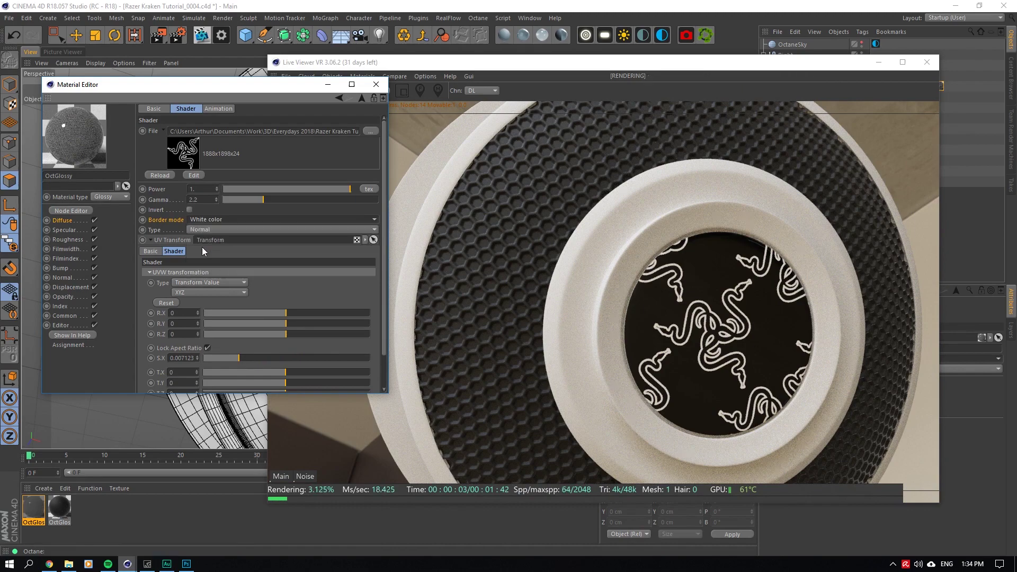
click(217, 219)
click(205, 240)
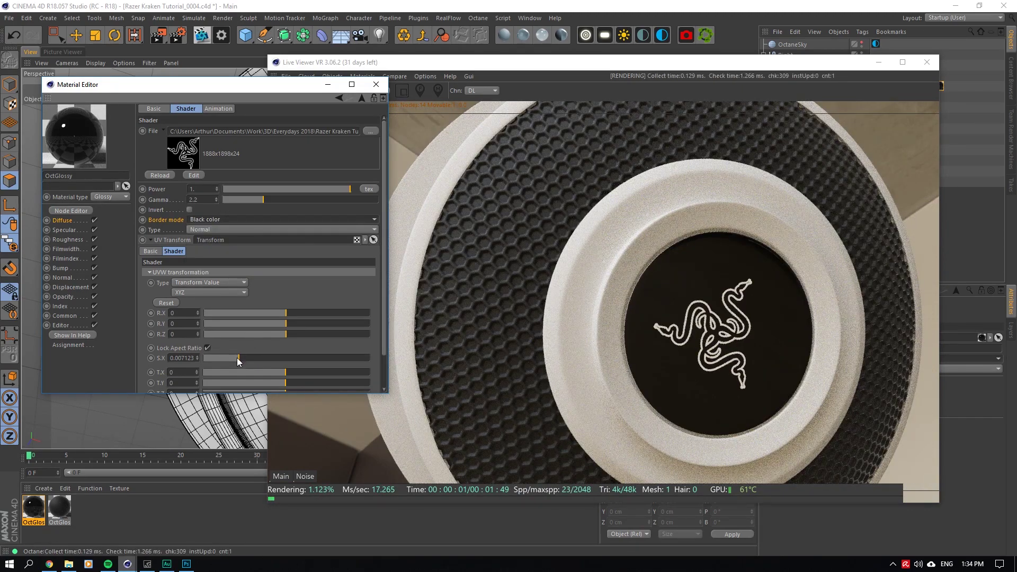
drag(236, 357, 244, 360)
drag(726, 78, 742, 121)
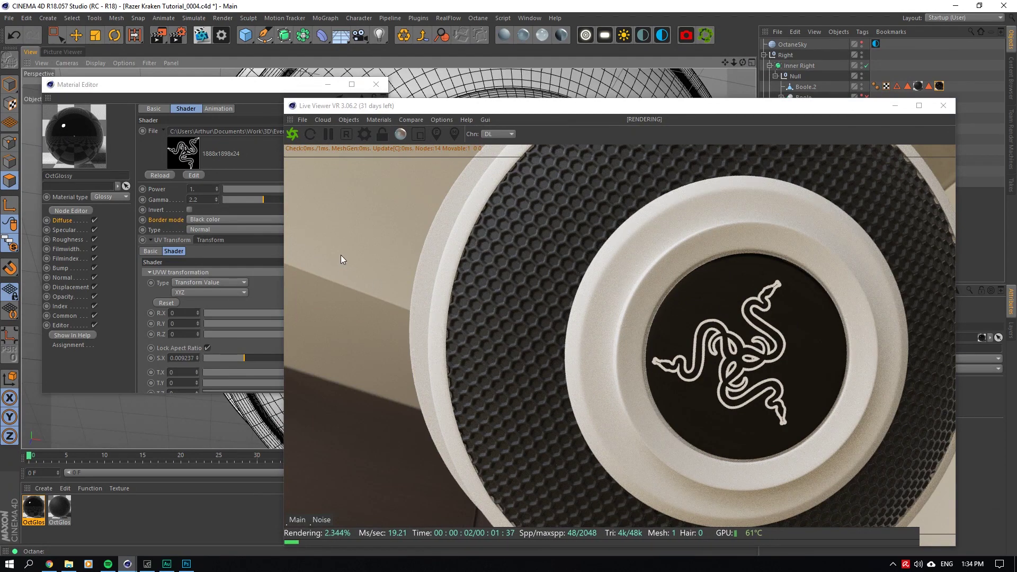
Try shifting the Razer logo on the cap with the UV transform's X translation.
click(188, 335)
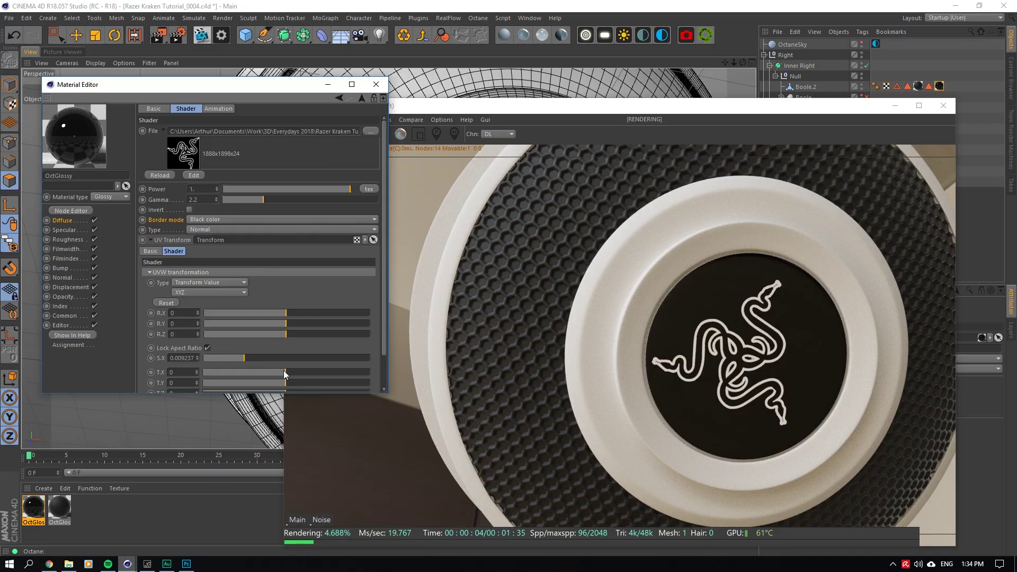
drag(284, 371, 286, 372)
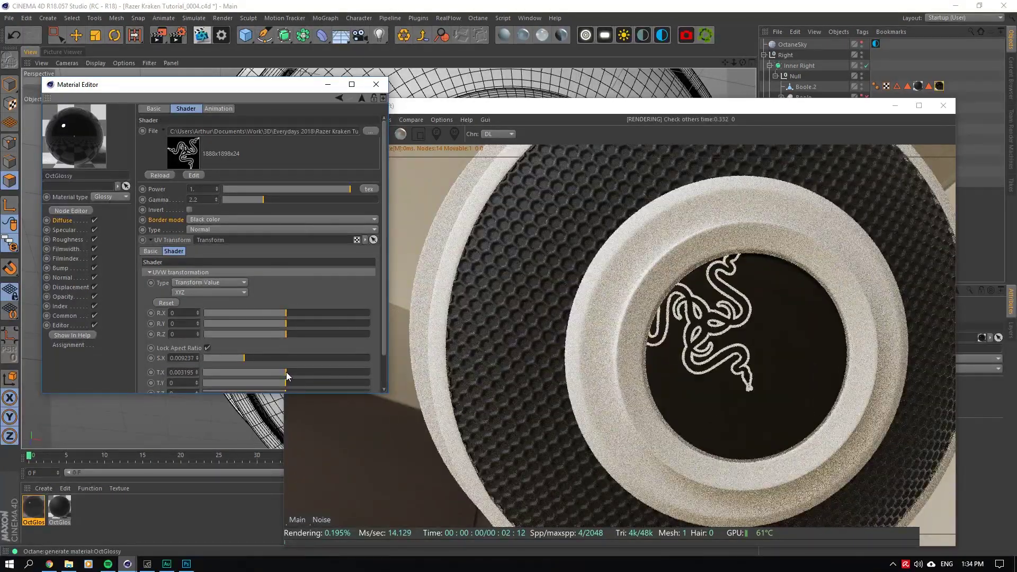
drag(599, 105, 332, 75)
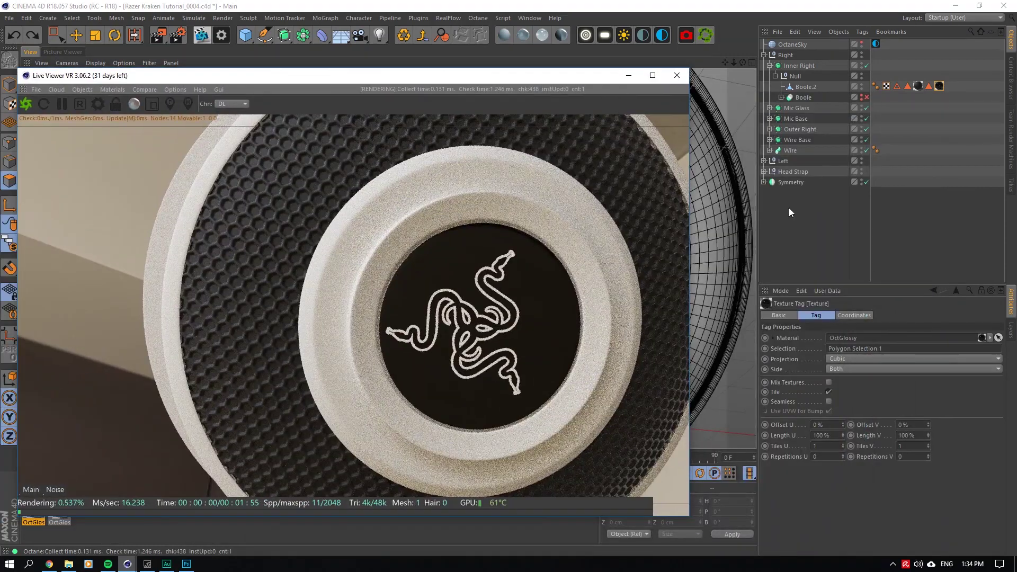
Set the logo texture tag's X position to 0.1 cm and try 0.1 cm for its Z position.
click(853, 315)
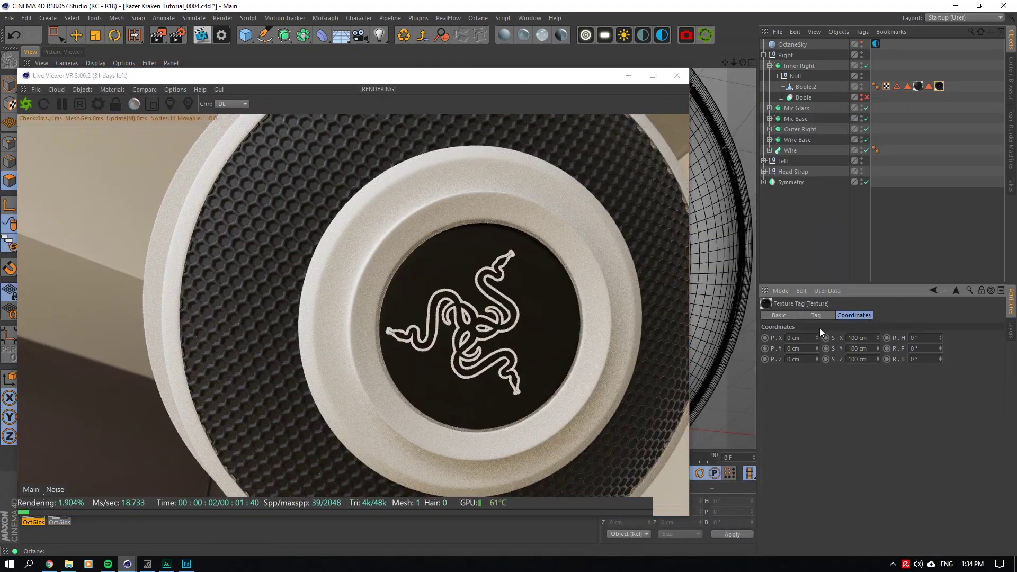
drag(816, 339, 816, 335)
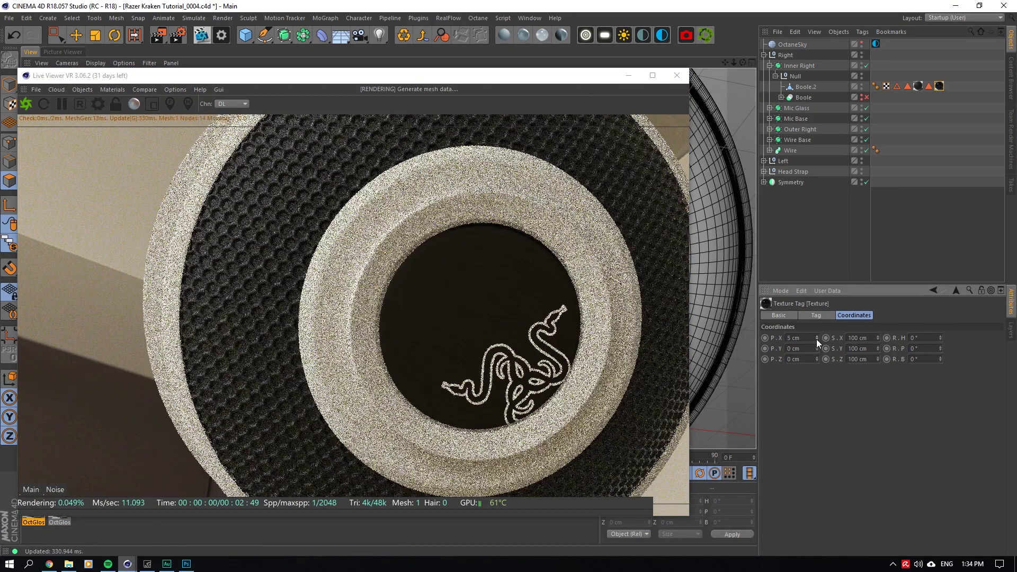
scroll(807, 342, up, 1)
click(803, 348)
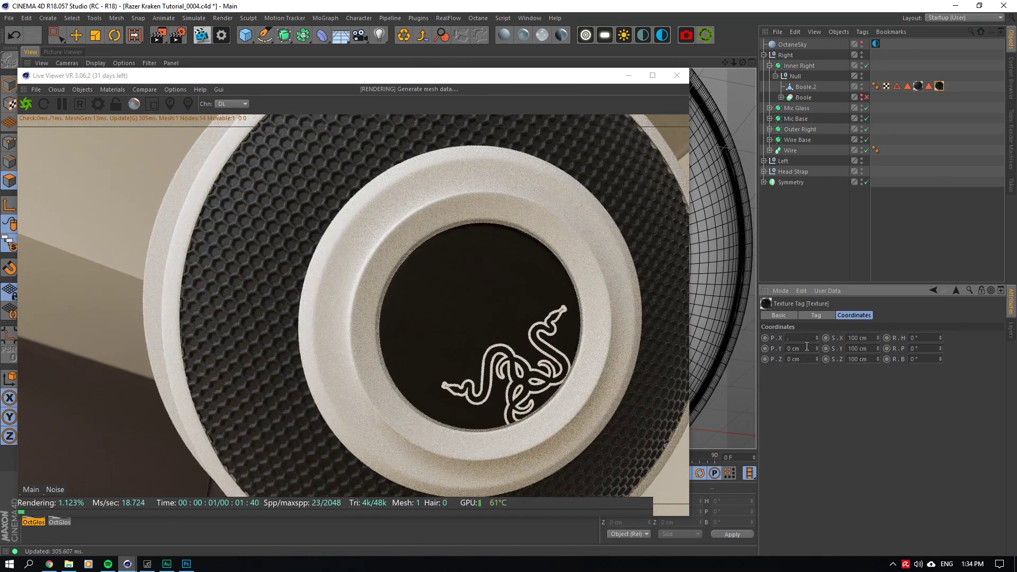
click(792, 359)
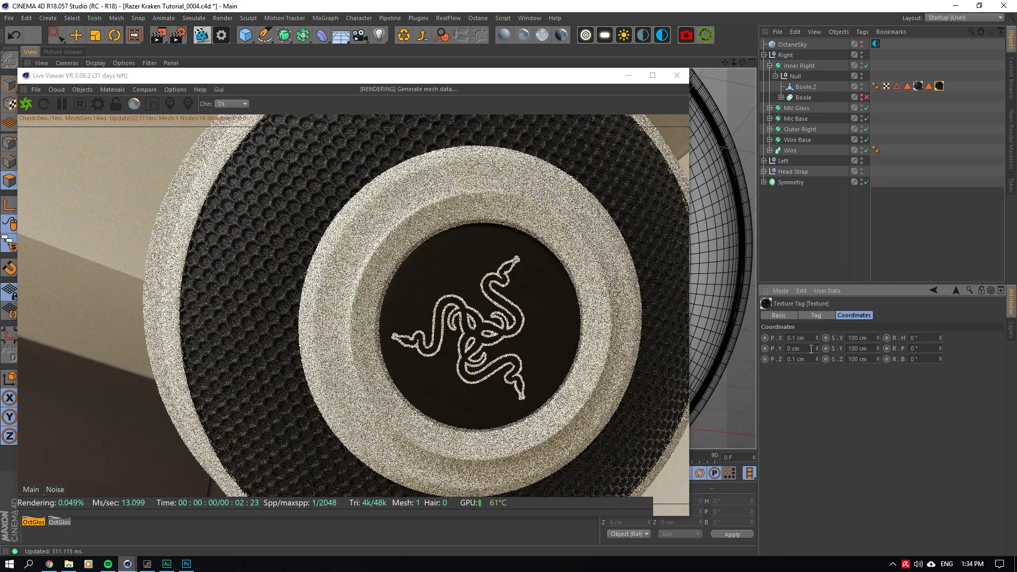
Adjust the logo texture tag's Y position to -0.07 cm to center the logo on the cap, and save the project.
click(807, 349)
text(.)
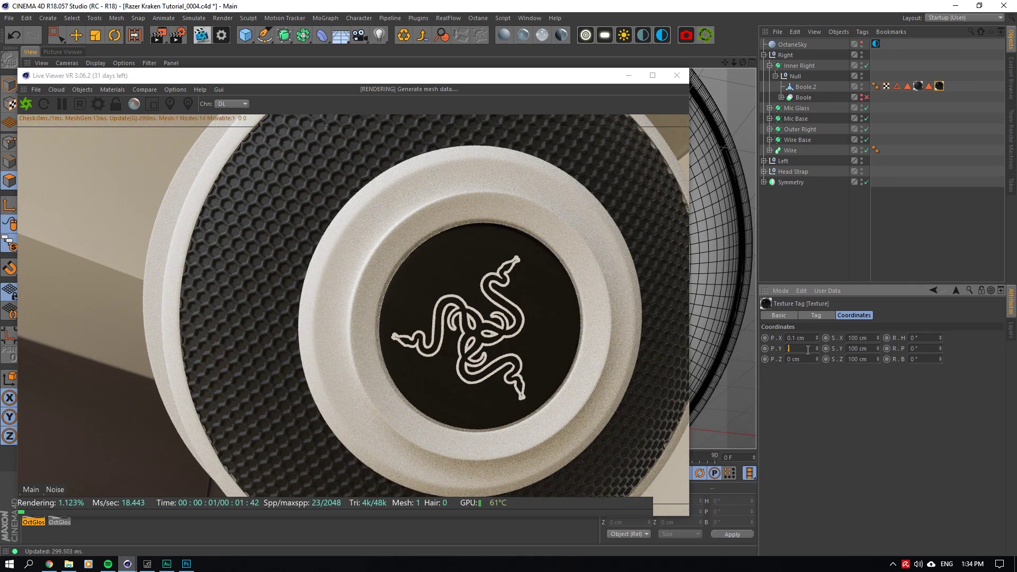
text(1)
key(Return)
click(796, 350)
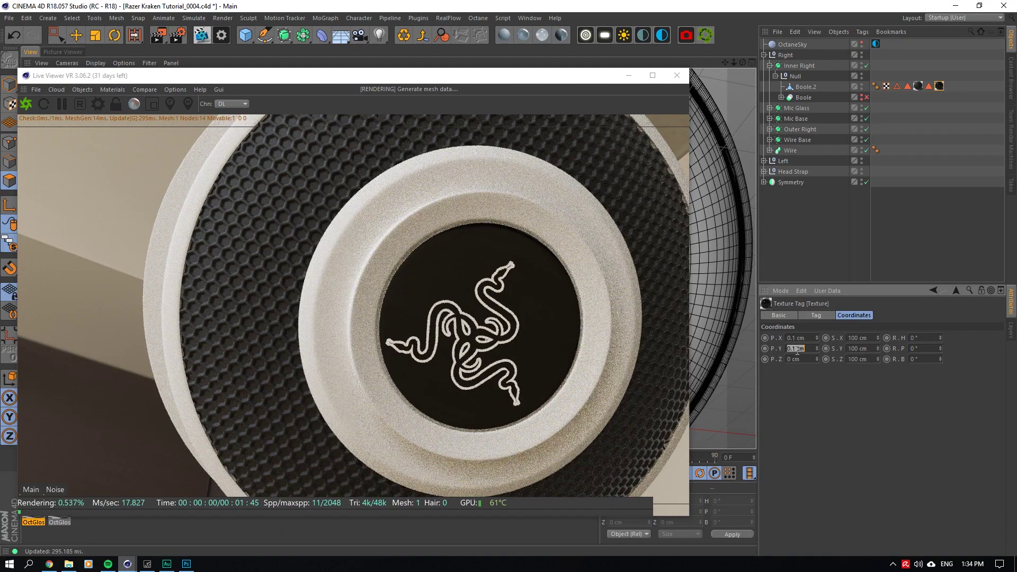
text(-0.1)
key(Return)
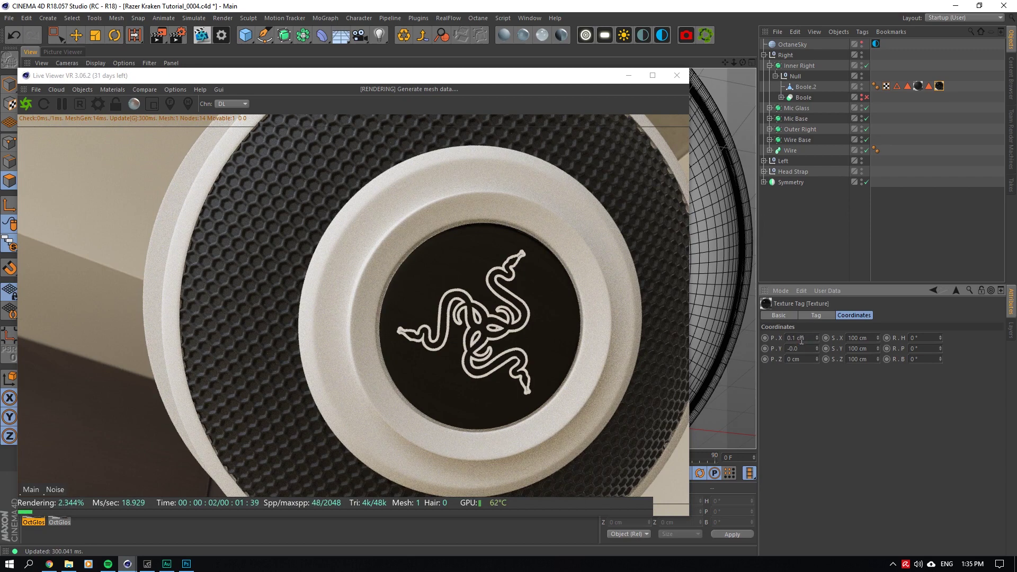
key(Return)
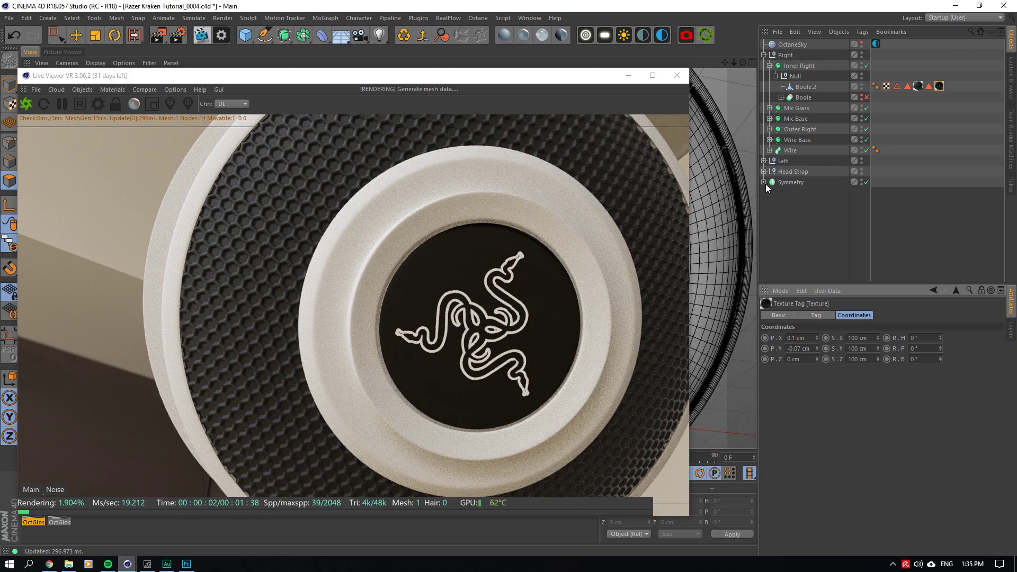
key(ctrl+s)
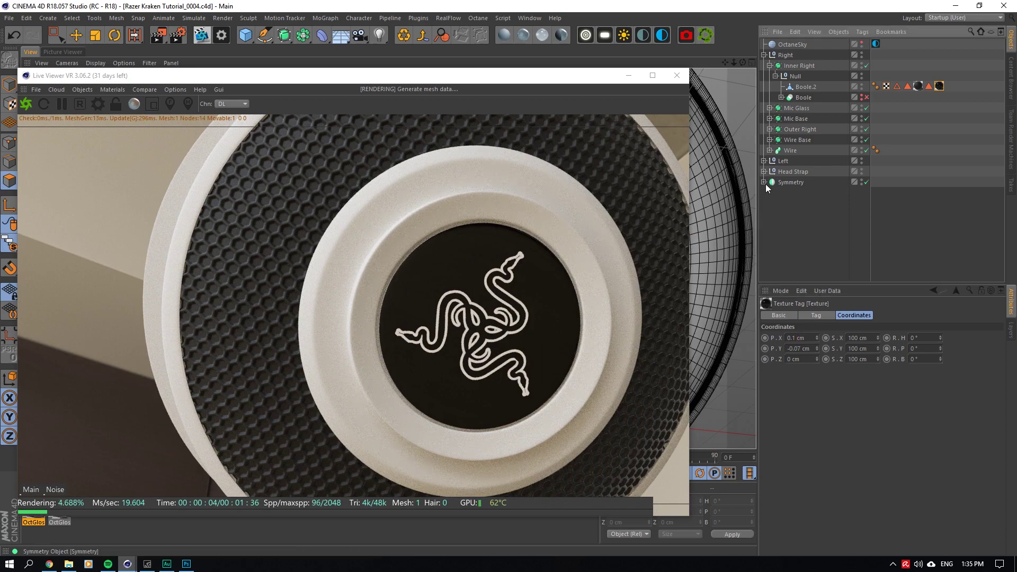
Turn off viewport solo to show the whole headset and switch to Model mode with the Move tool.
drag(733, 62, 820, 111)
drag(9, 244, 37, 256)
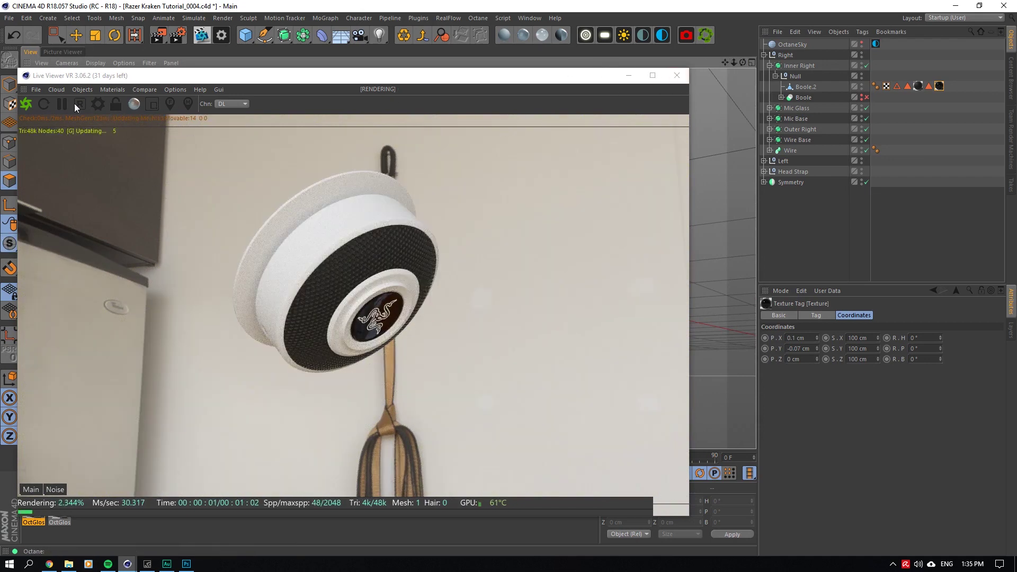
click(75, 35)
click(9, 85)
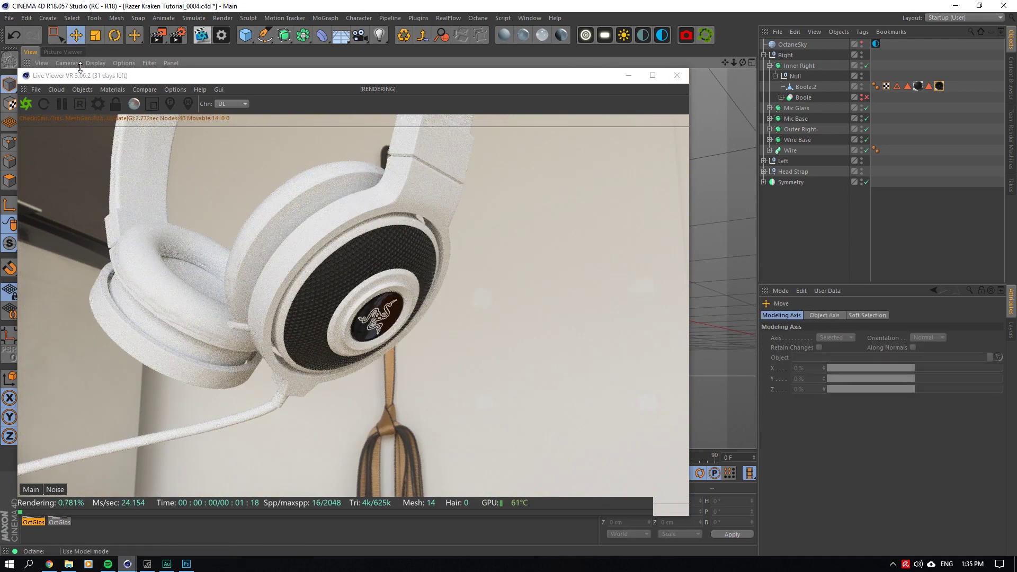
Close the Material Editor and uncover the viewport to view the headband from above.
drag(372, 75, 509, 277)
click(379, 82)
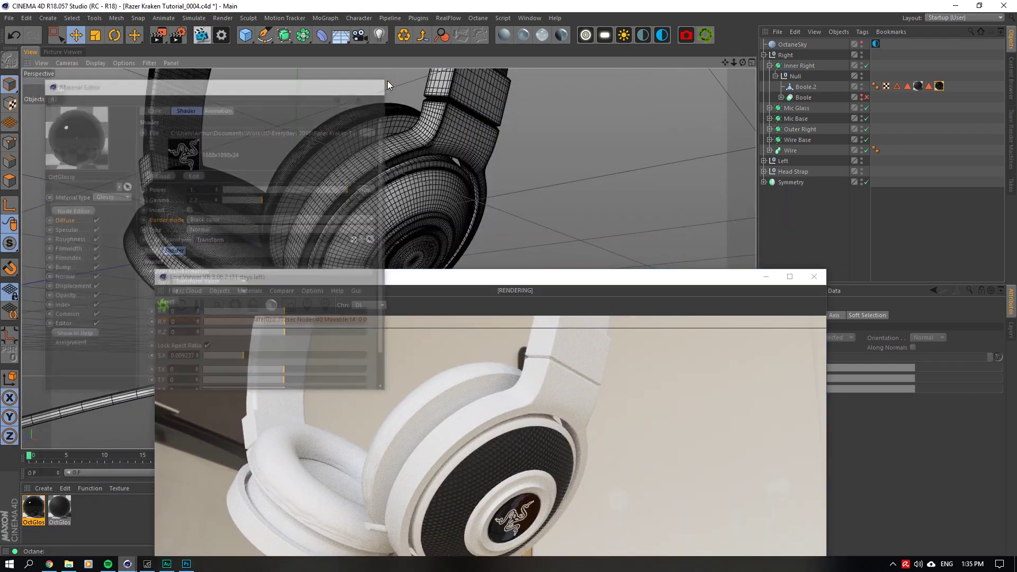
drag(742, 62, 608, 131)
Switch to Photoshop and open Razer_Logo_Text.psb from the project's Assets folder.
click(186, 563)
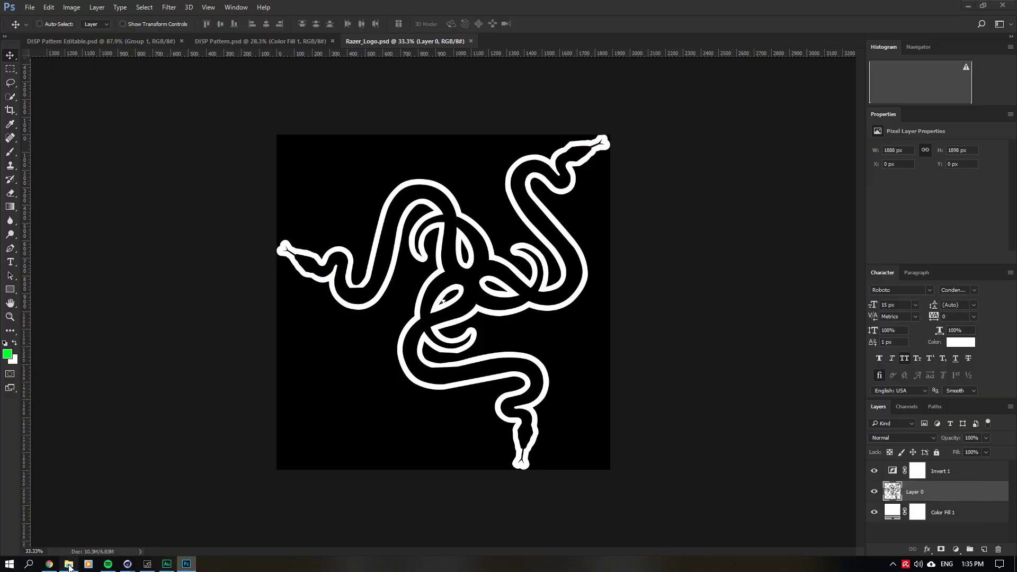
click(69, 564)
double_click(848, 204)
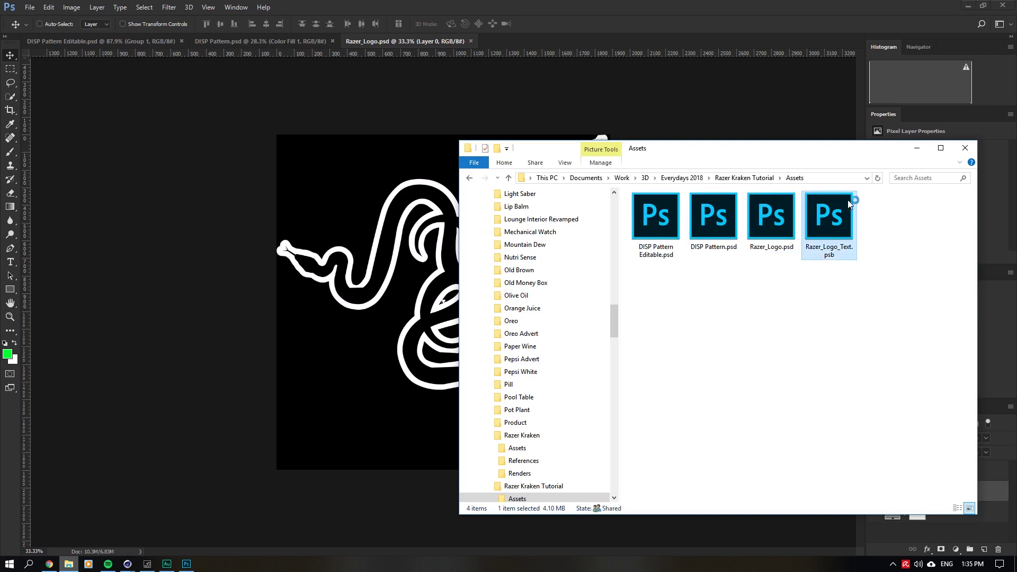
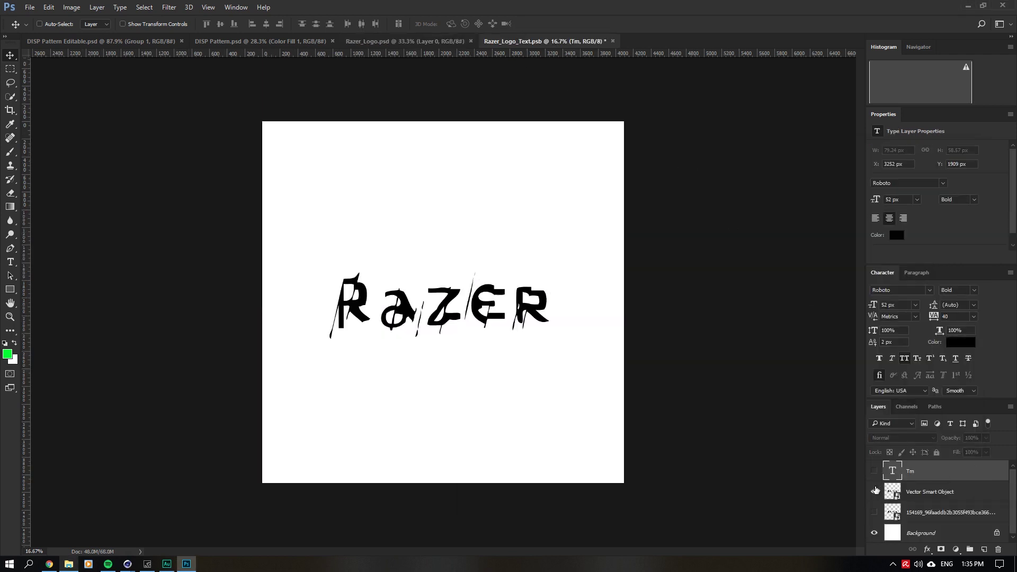
Make the Tm text layer visible and check the vector lettering and background layers by toggling their visibility.
click(874, 491)
click(874, 491)
click(874, 533)
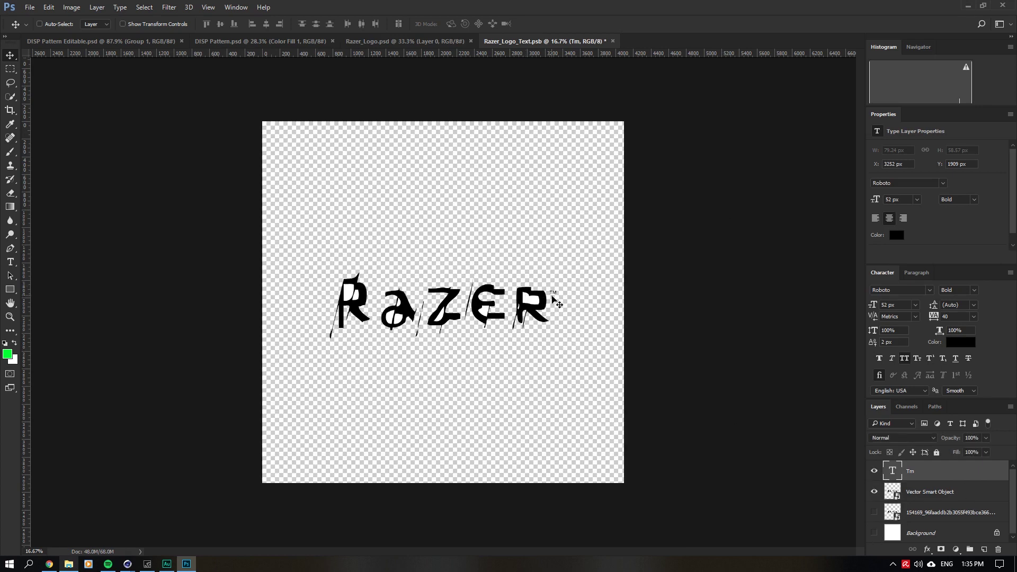
click(874, 532)
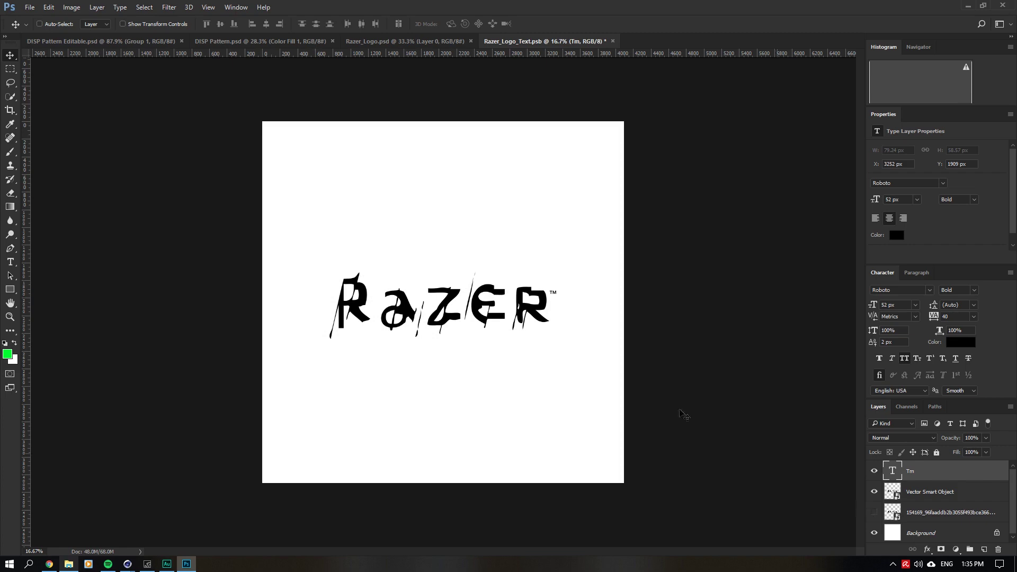
Save the lettering document in Photoshop format as Razer_Logo_Text.psd in the Assets folder.
click(29, 6)
click(58, 125)
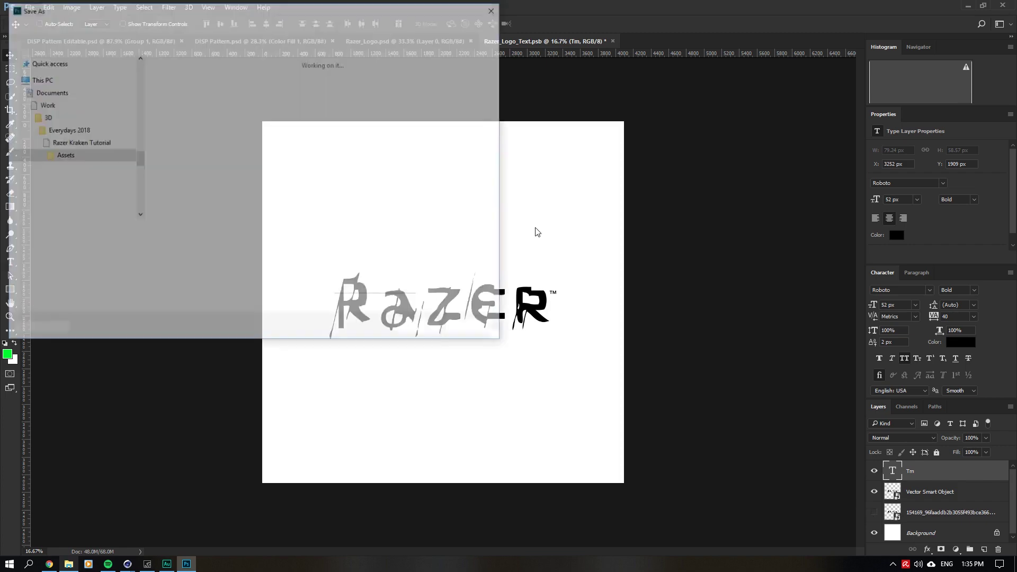
click(285, 244)
click(403, 254)
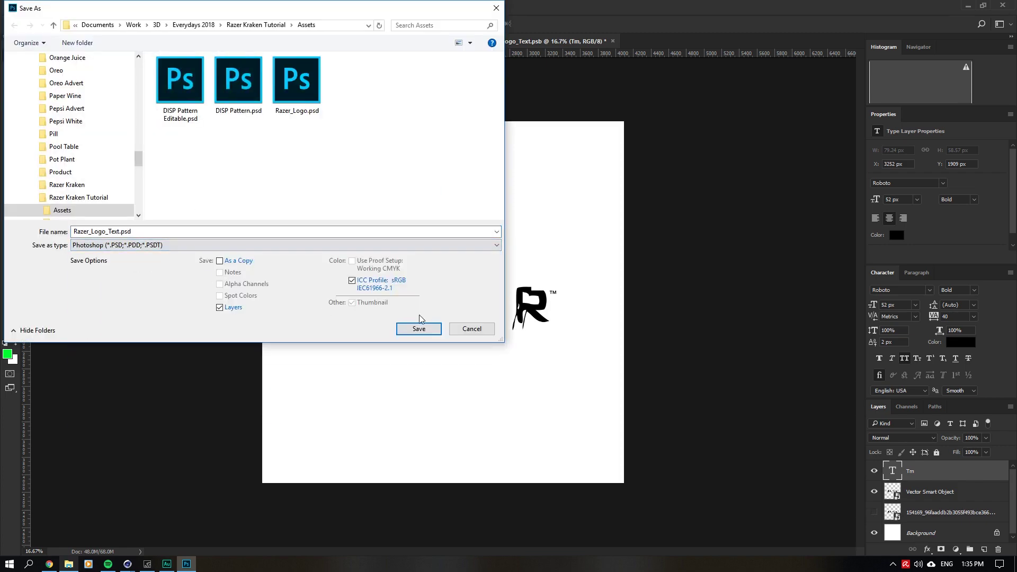
click(430, 333)
Delete Razer_Logo_Text.psb from the Assets folder, then close all open documents and quit Photoshop.
click(68, 563)
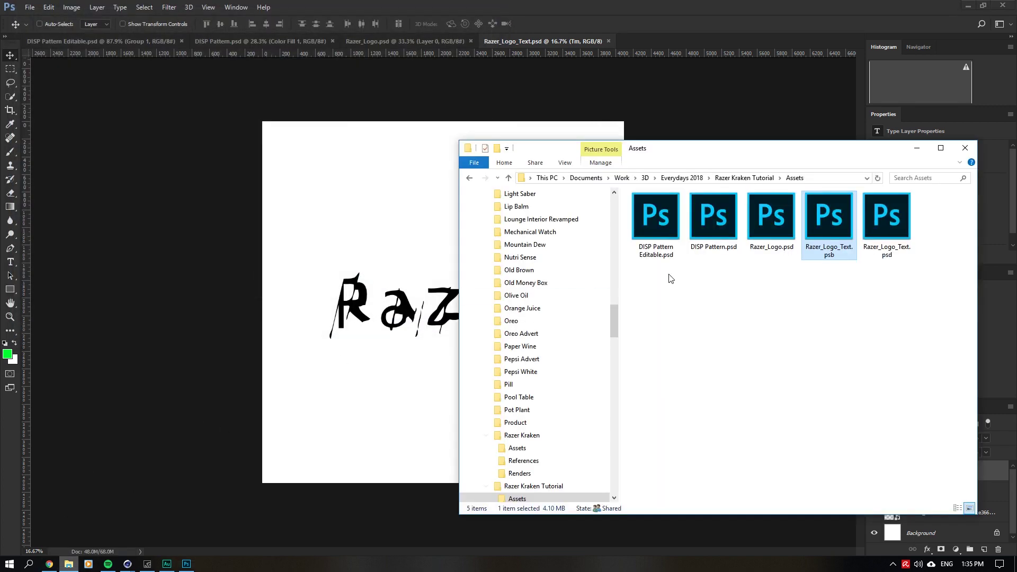
click(583, 40)
click(608, 41)
click(470, 41)
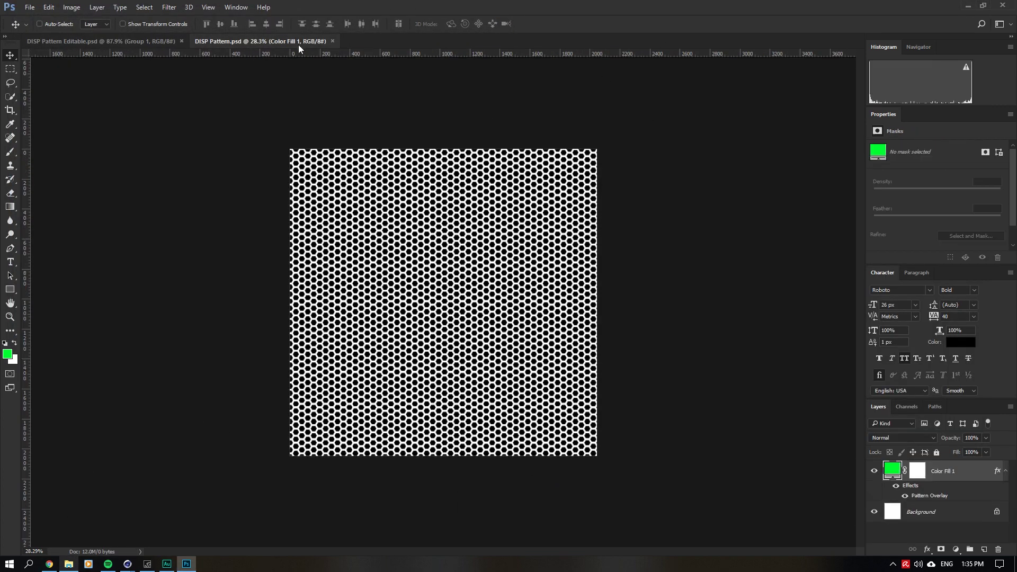
click(332, 41)
click(181, 41)
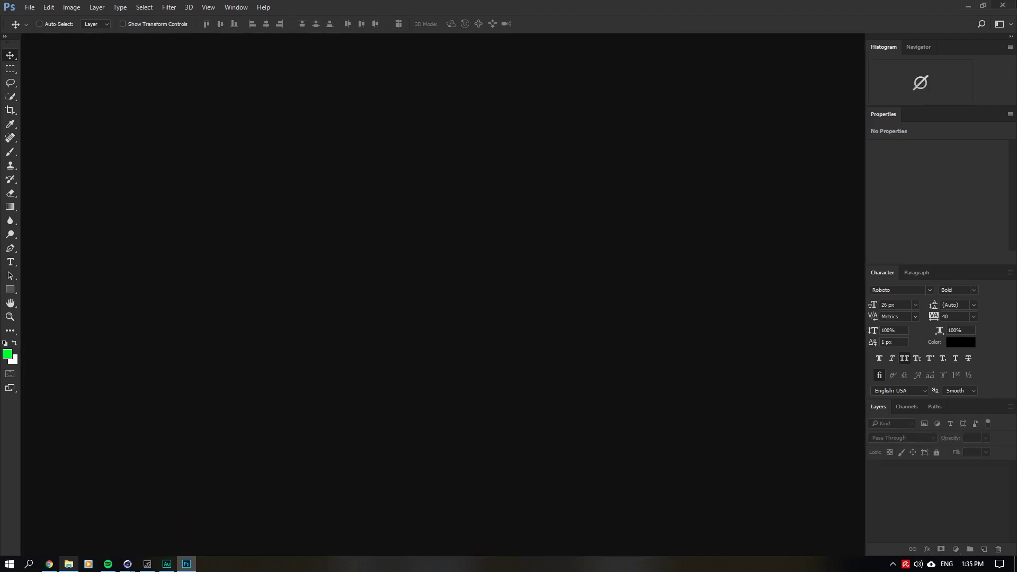
click(1002, 5)
Create a new Octane glossy material and apply it to the top of the headband.
drag(403, 277, 379, 122)
click(523, 34)
drag(33, 505, 38, 505)
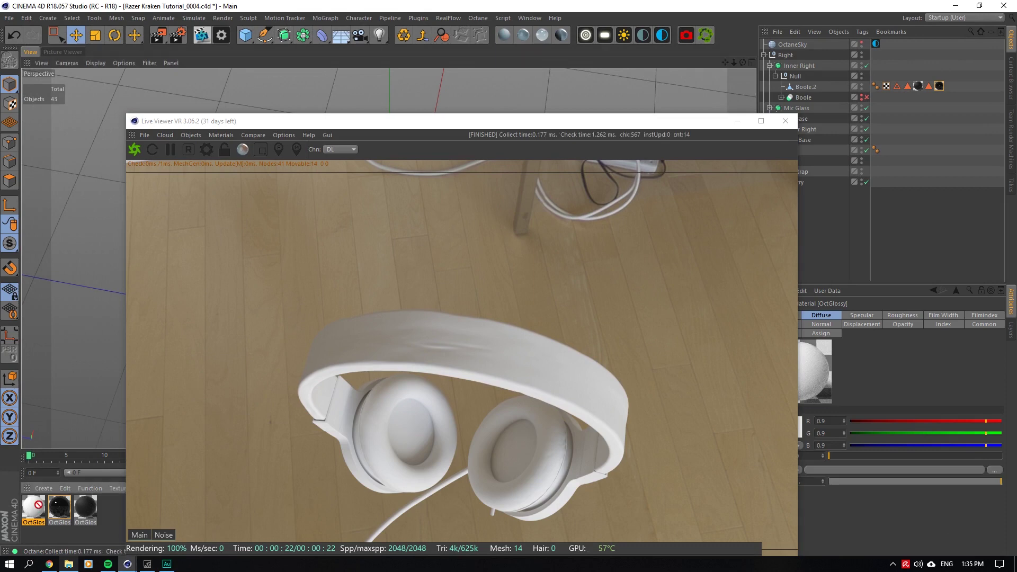
drag(440, 338, 438, 342)
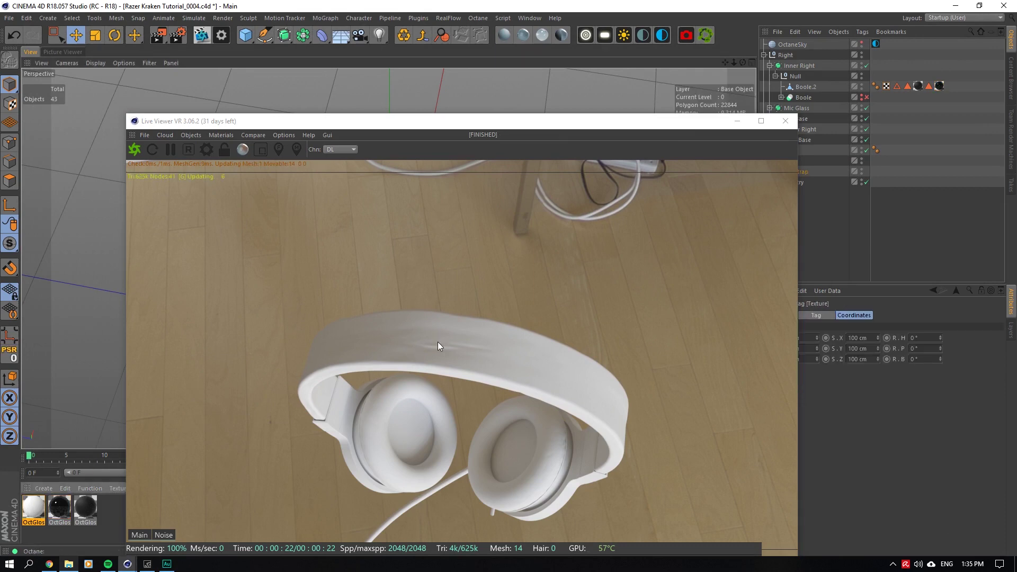
Add an ImageTexture to the new material's diffuse channel and load Razer_Logo_Text.psd without copying it to the project location.
double_click(31, 506)
click(294, 157)
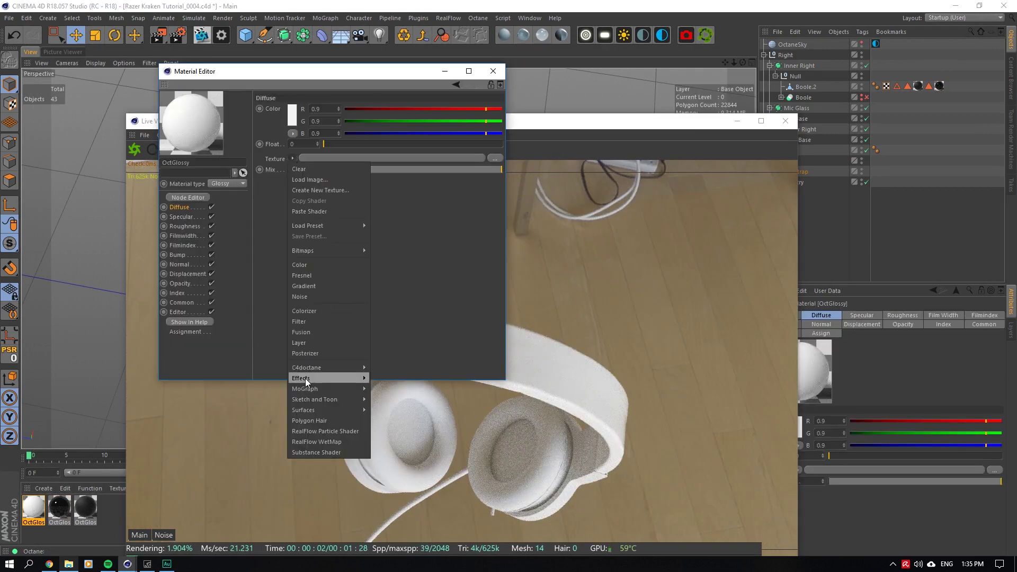
mouse_move(339, 368)
click(402, 327)
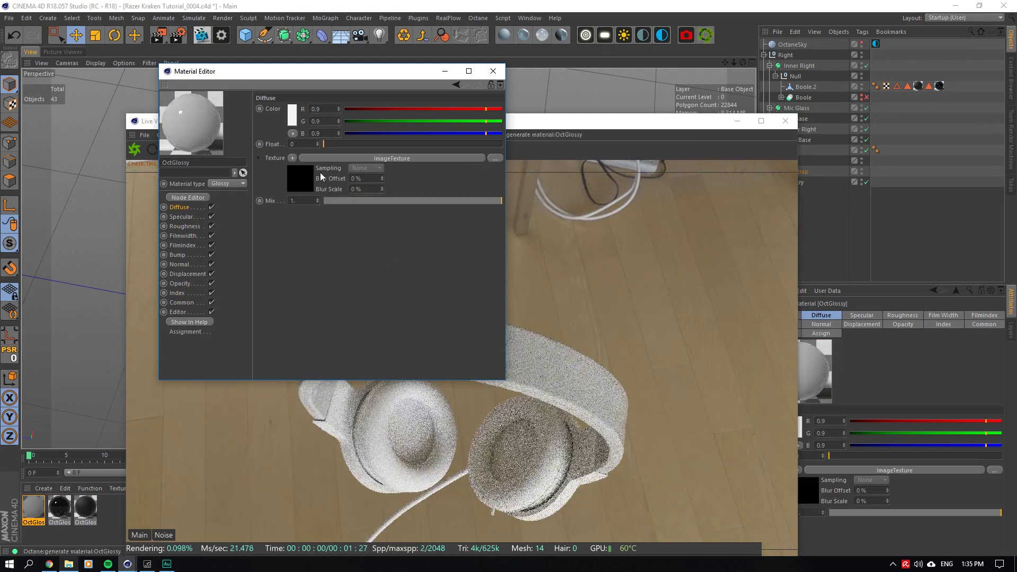
click(511, 135)
click(552, 162)
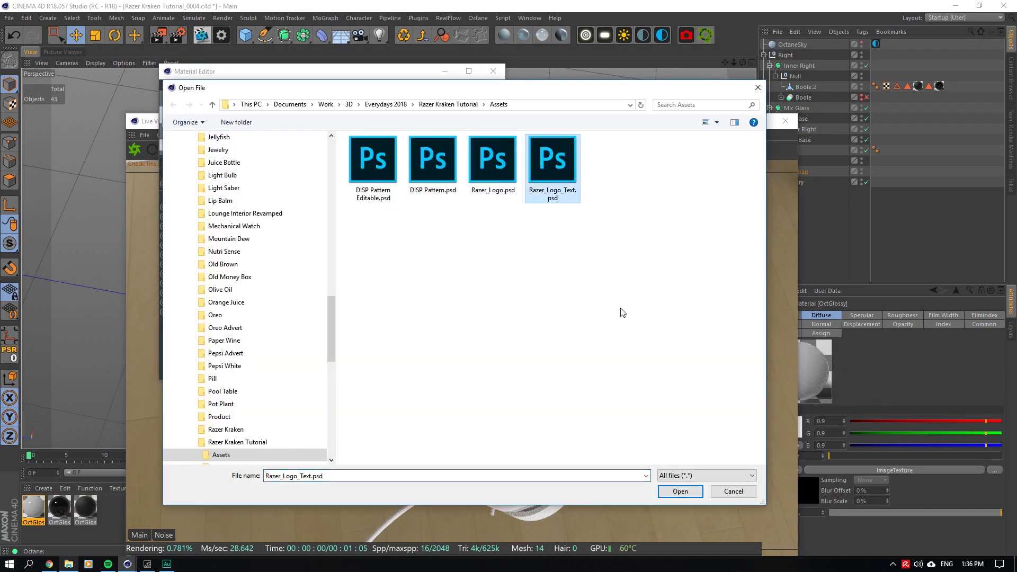
click(680, 491)
click(524, 319)
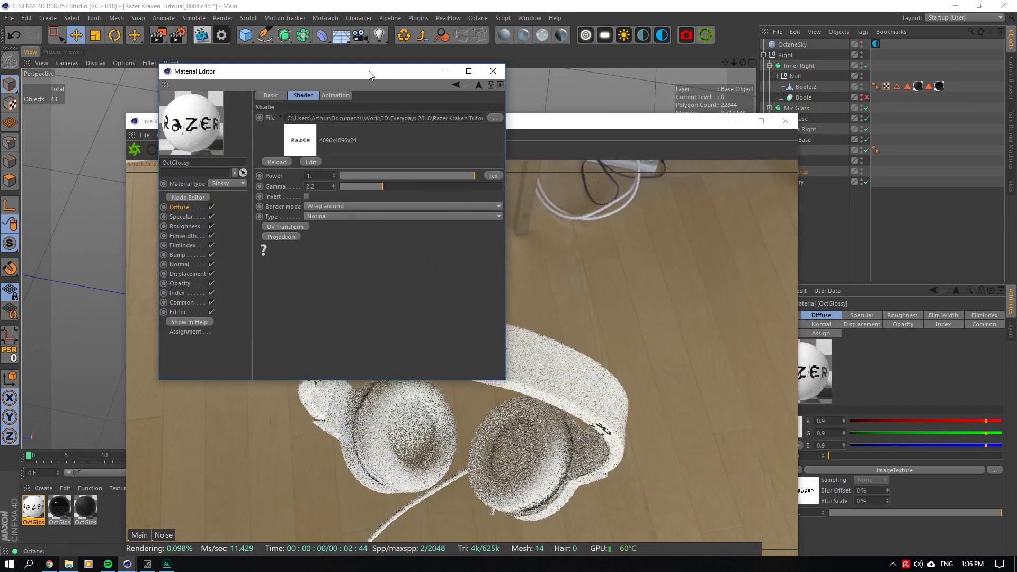
Clear the view of the headband and drop the RAZER lettering material onto it in the viewport.
drag(369, 74, 845, 143)
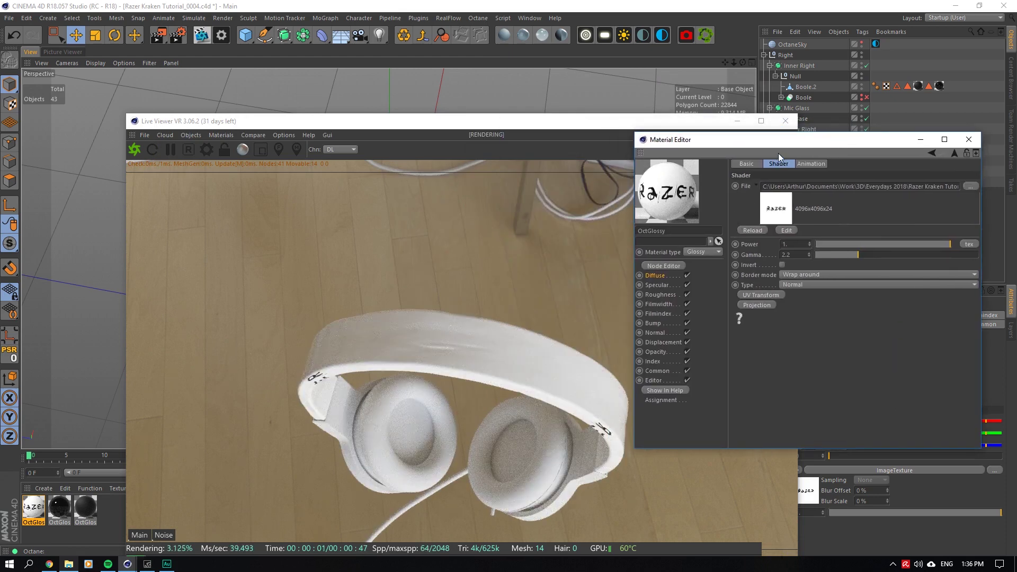
drag(777, 140, 598, 254)
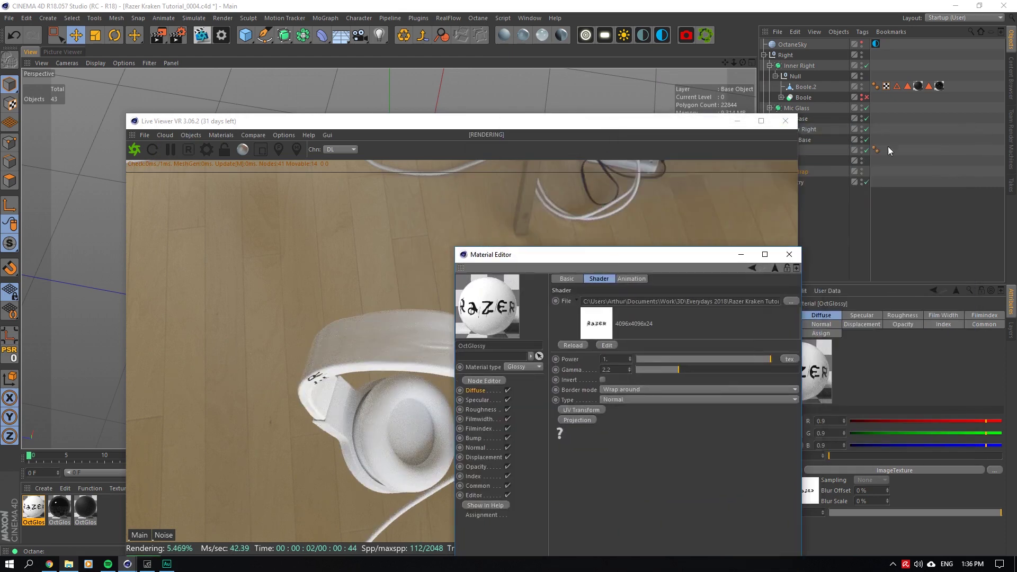
click(511, 125)
drag(510, 125, 426, 409)
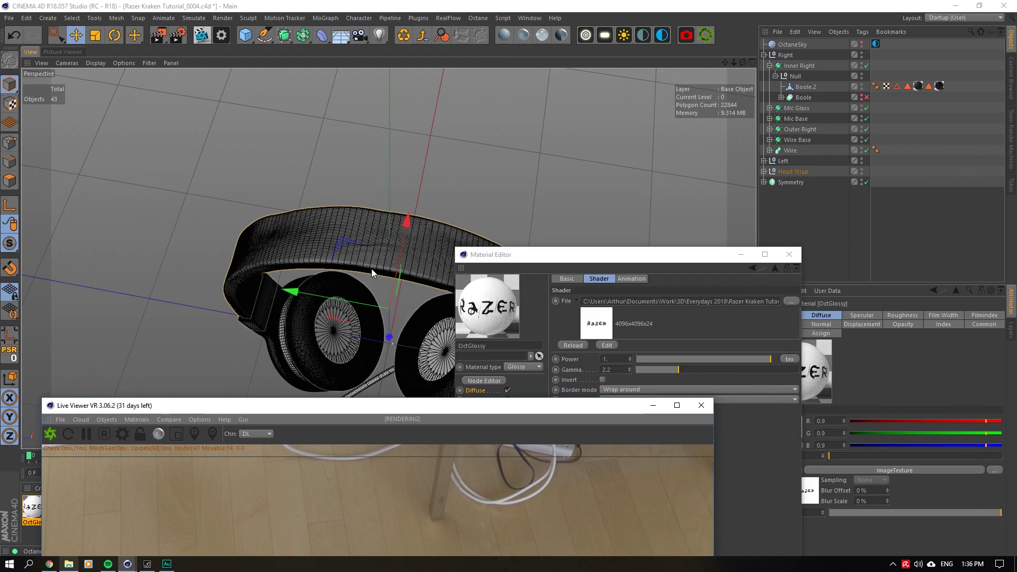
drag(28, 510, 32, 507)
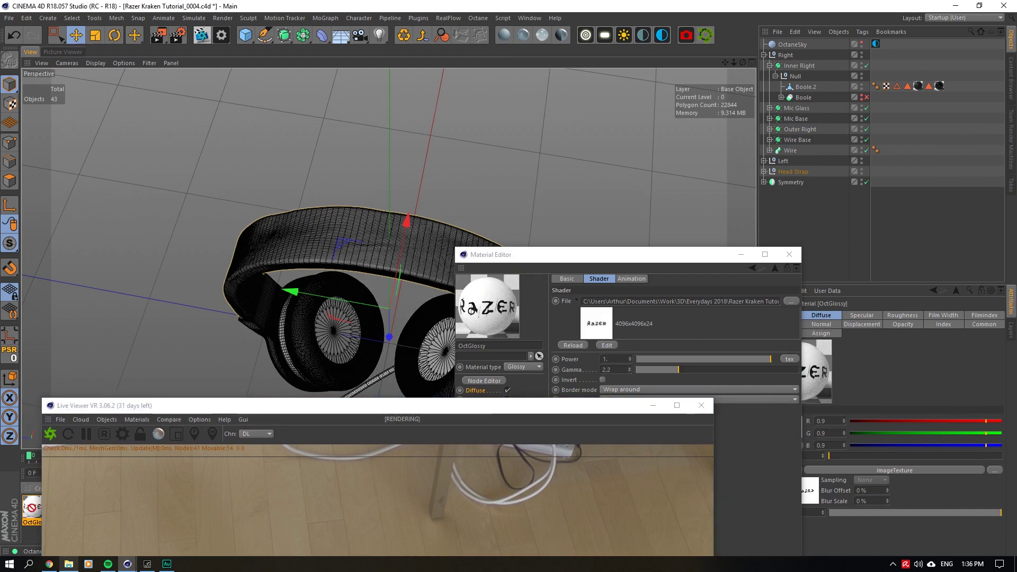
click(435, 243)
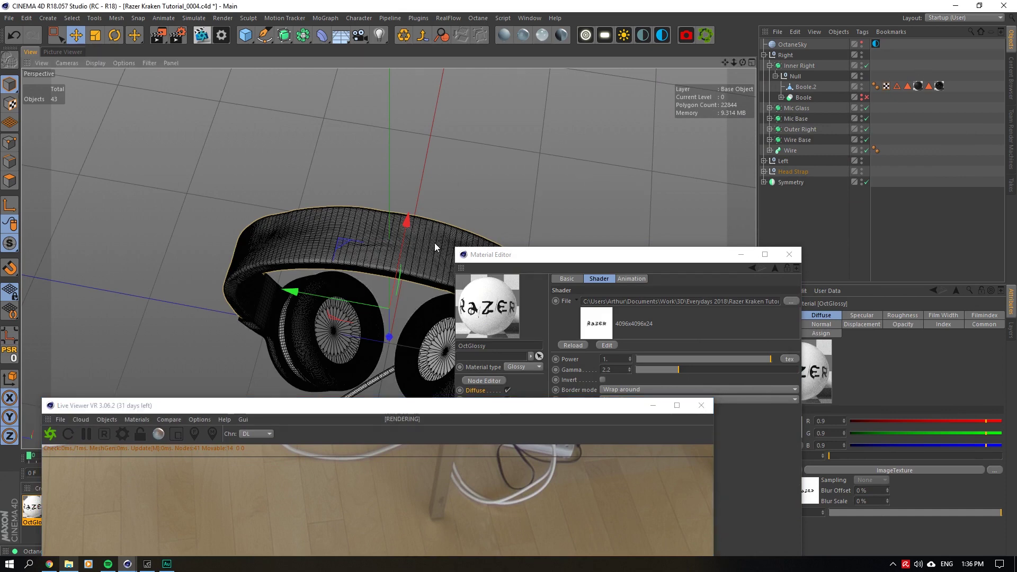
Make the lettering texture the last tag on the Head Strap object and set its projection to Flat.
click(764, 54)
click(763, 76)
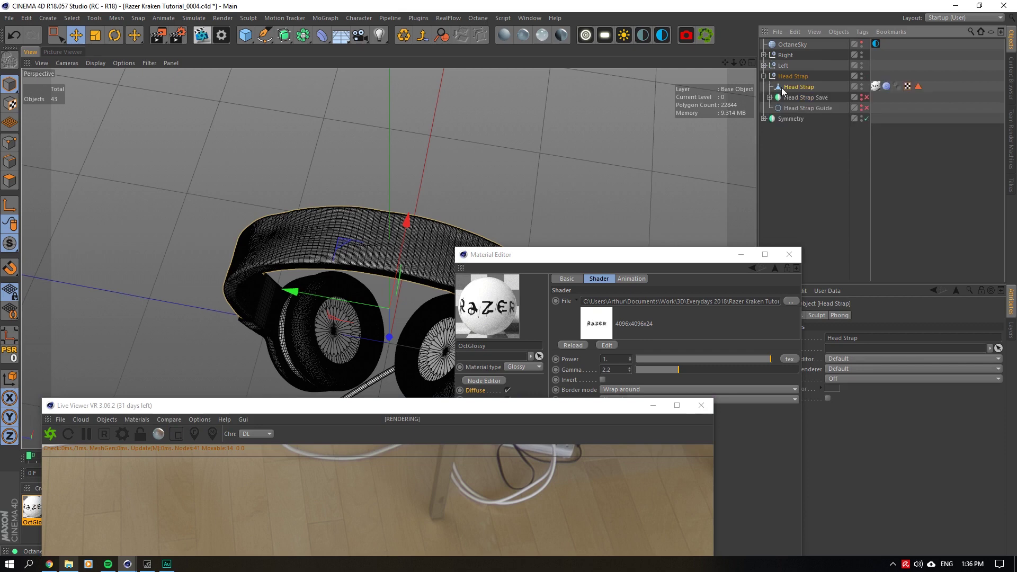
click(876, 87)
drag(516, 402, 589, 86)
click(826, 316)
click(853, 359)
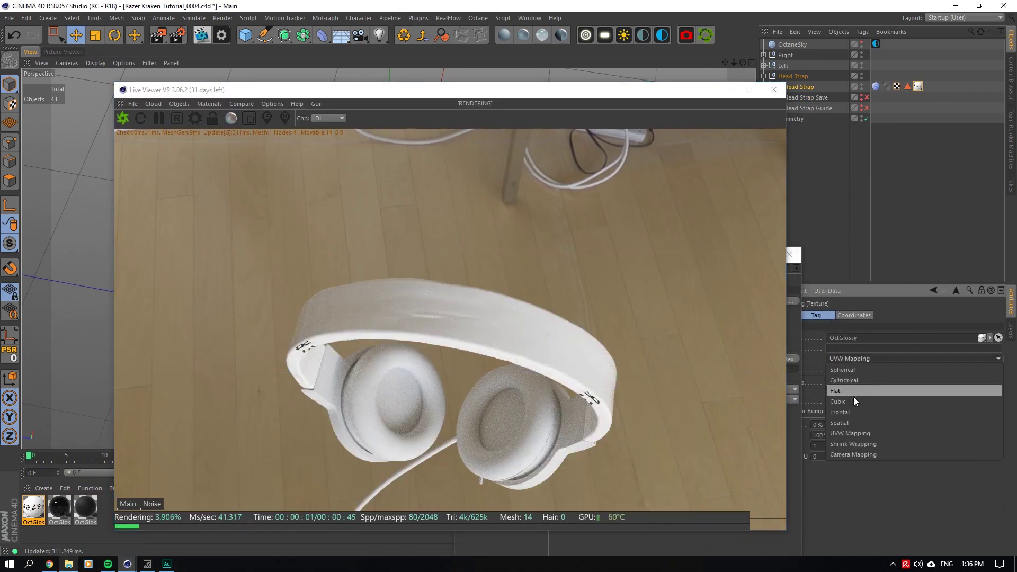
click(834, 392)
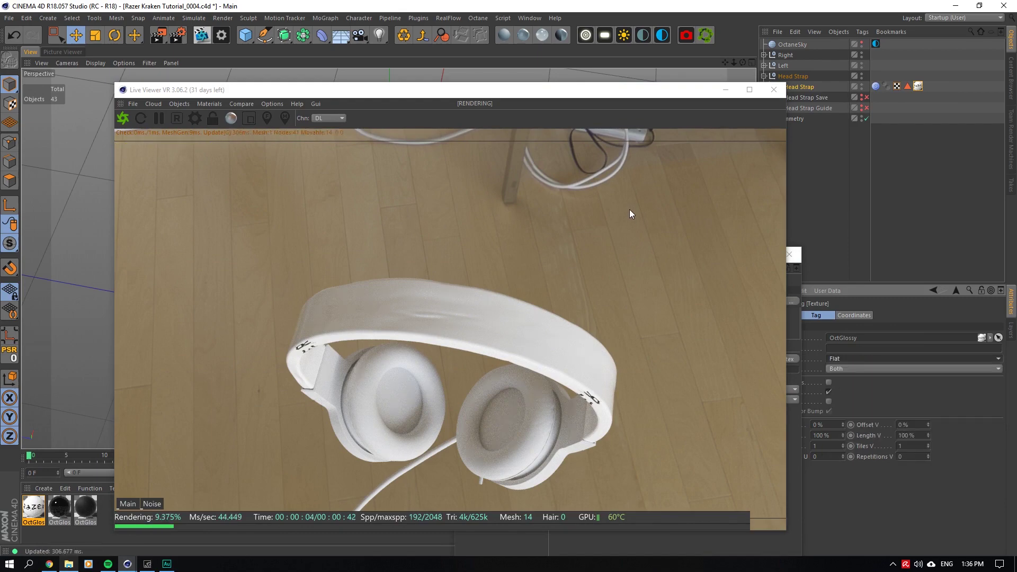
Add a UV transform to the lettering ImageTexture, lock its aspect ratio and reduce its scale to about 0.14.
double_click(42, 511)
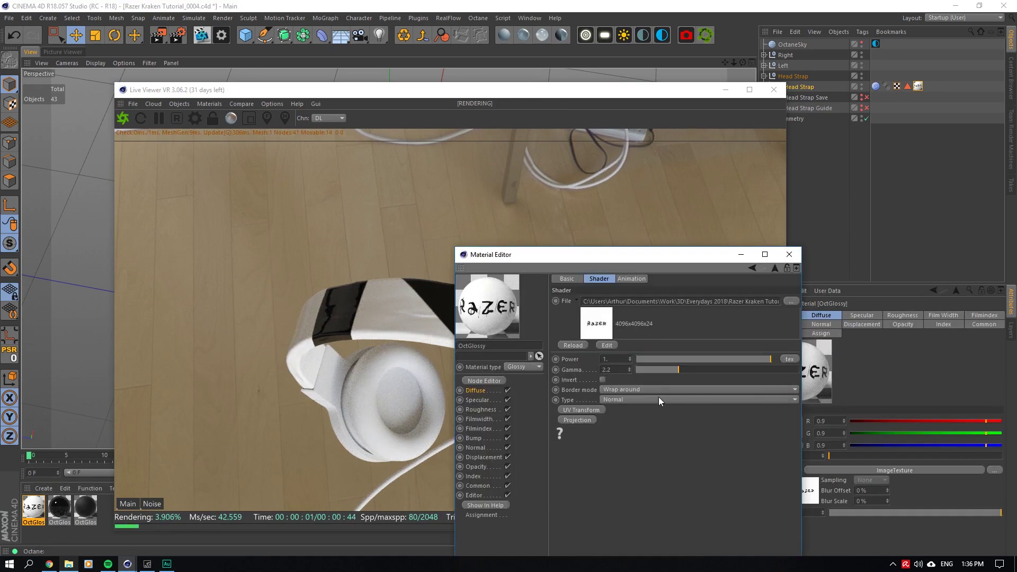
click(579, 409)
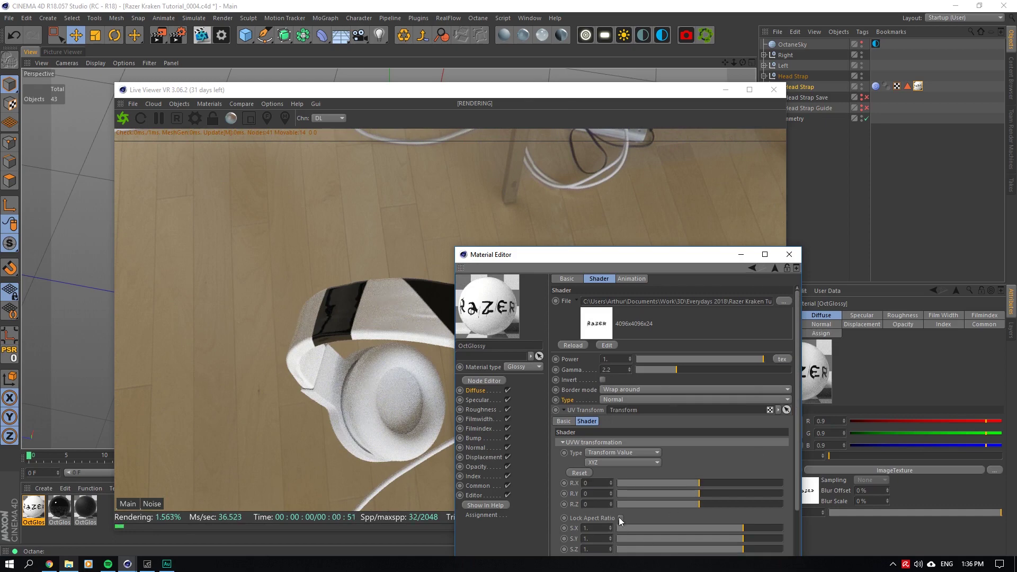
click(620, 518)
click(707, 528)
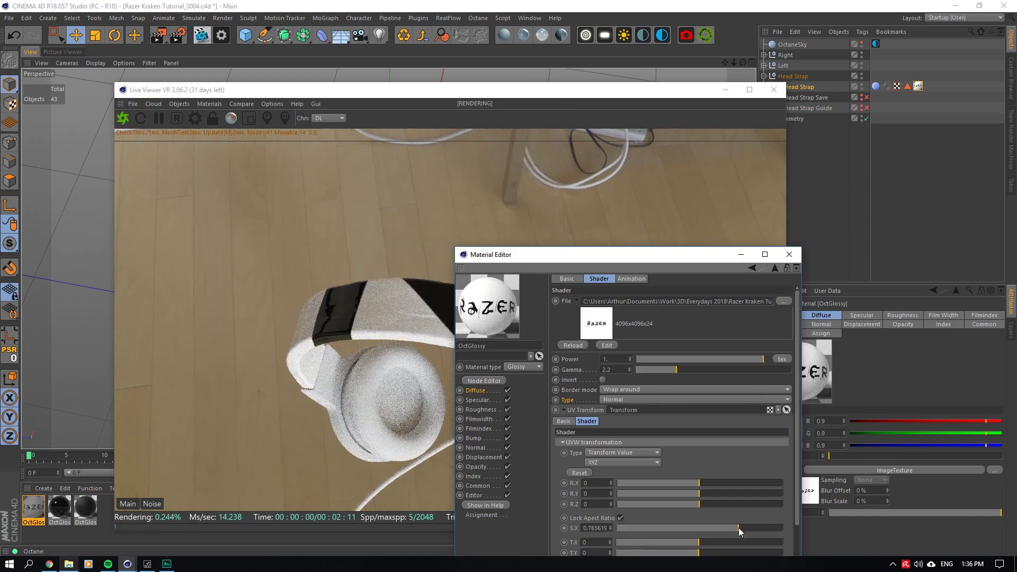
drag(657, 258, 801, 200)
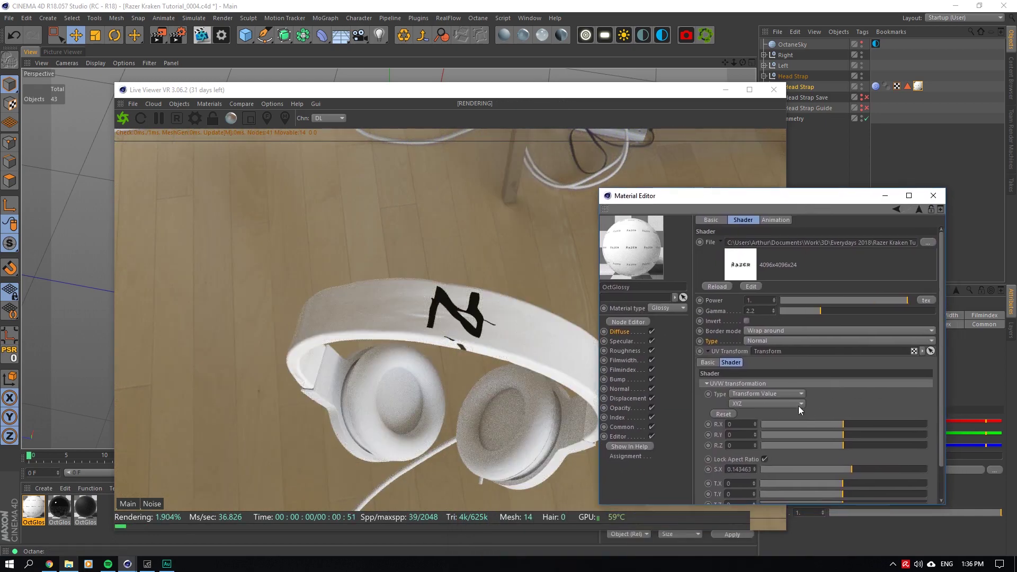
Set the lettering's Z rotation to -90 and reduce its scale to about 0.07 so it fits the headband.
mouse_move(845, 445)
mouse_down()
mouse_move(834, 445)
mouse_move(863, 444)
mouse_up()
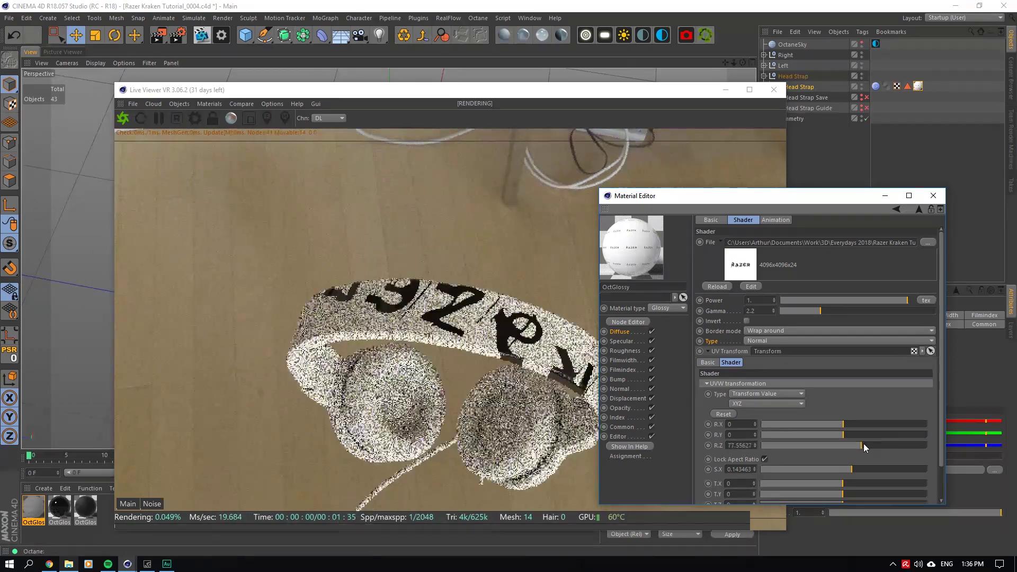
click(727, 445)
text(-90)
key(Return)
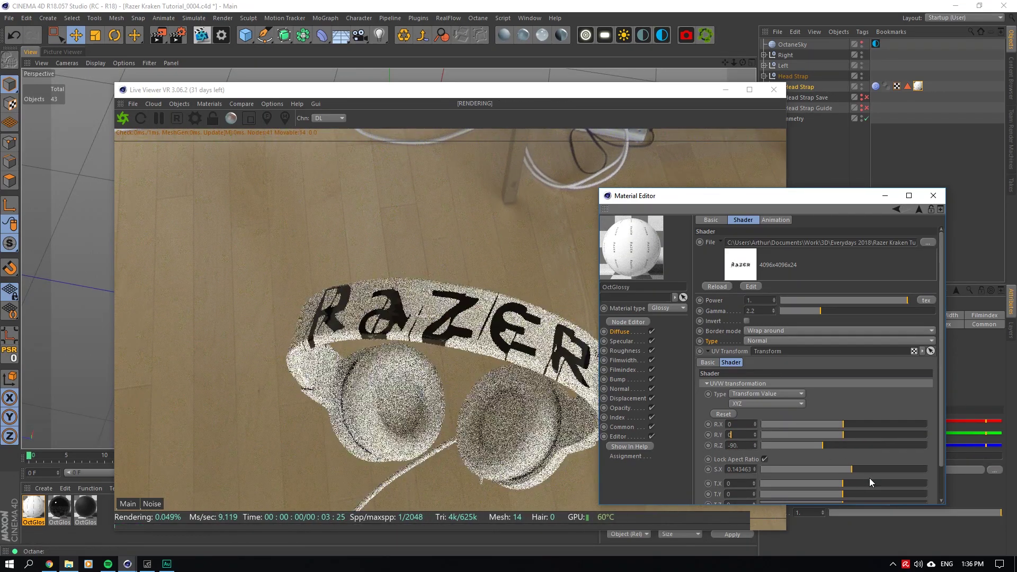
drag(850, 469, 838, 466)
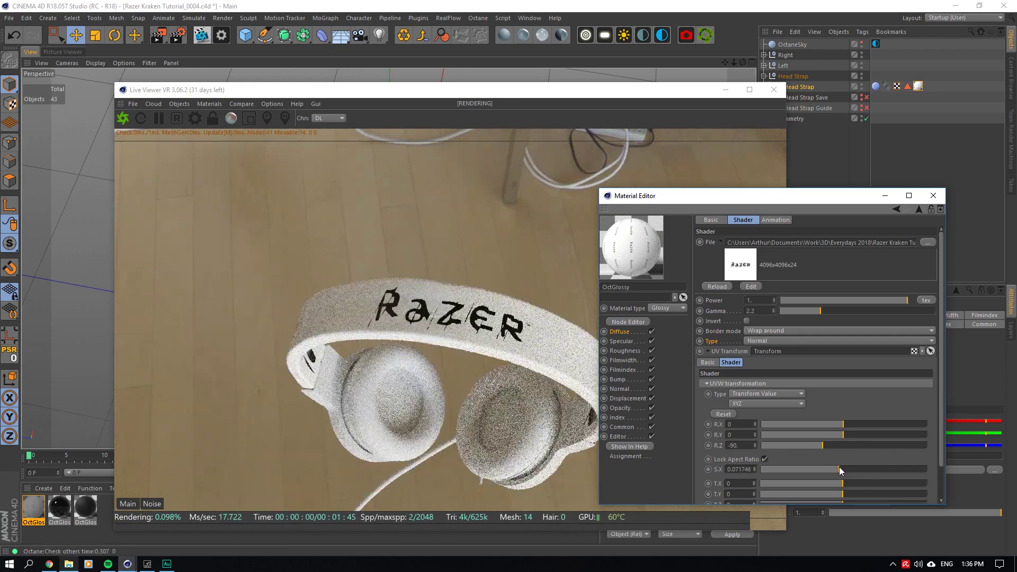
Set the border mode of the lettering ImageTexture to White color.
click(765, 331)
click(763, 331)
click(763, 332)
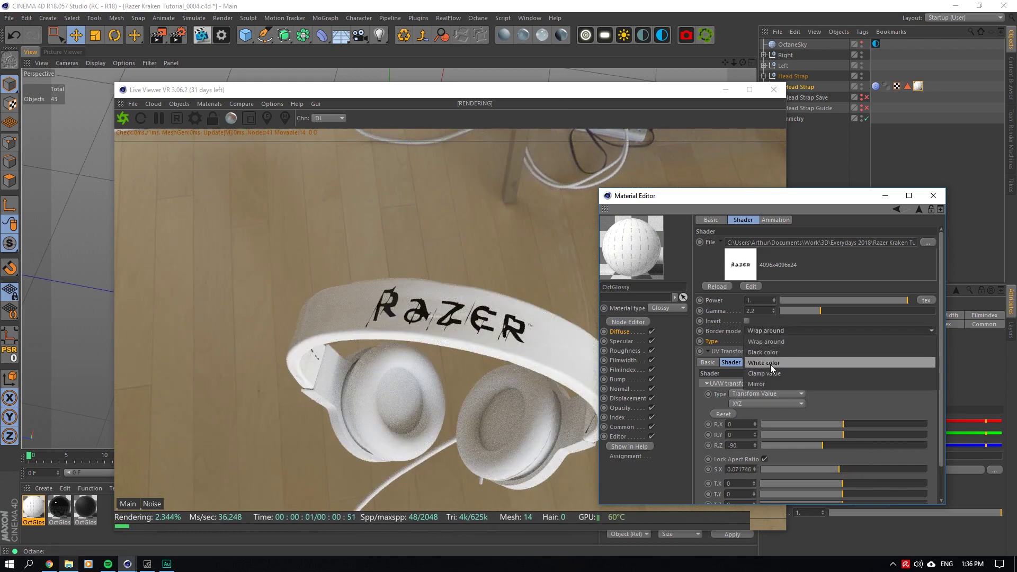
click(770, 364)
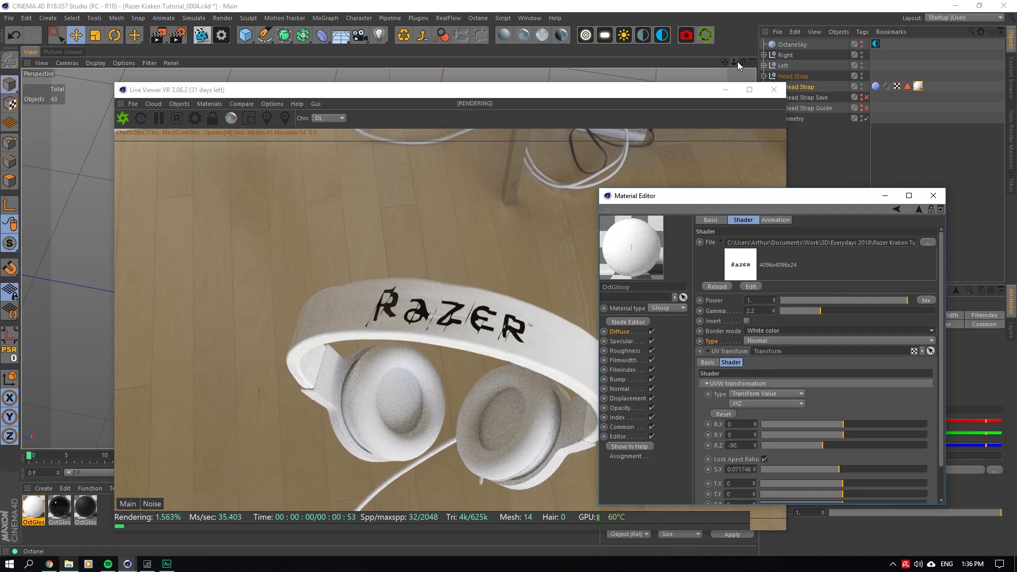
Select the polygon strips along both edges of the Head Strap's top surface with Ring Selection.
drag(741, 62, 681, 80)
click(619, 96)
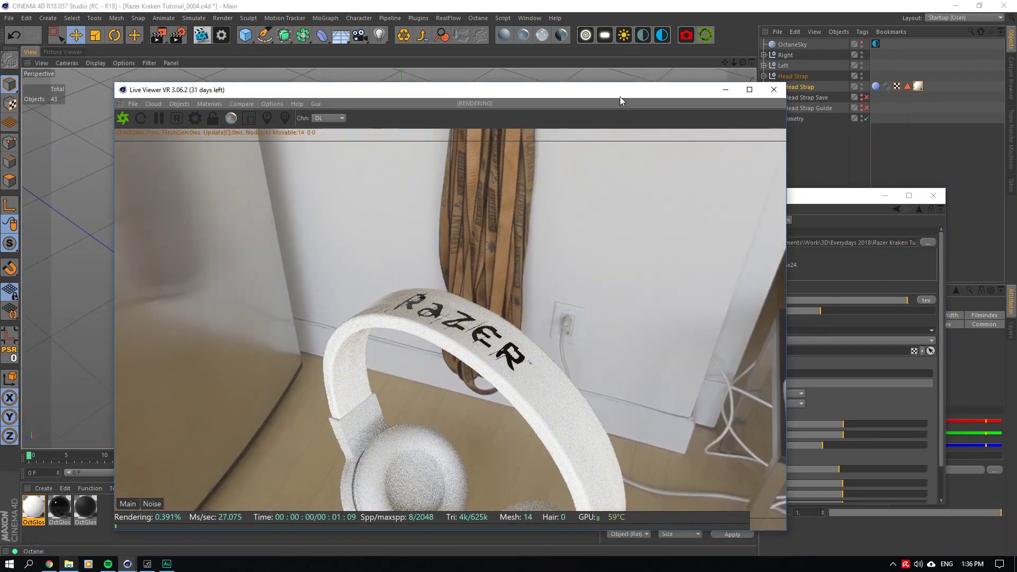
double_click(619, 97)
drag(589, 5, 540, 294)
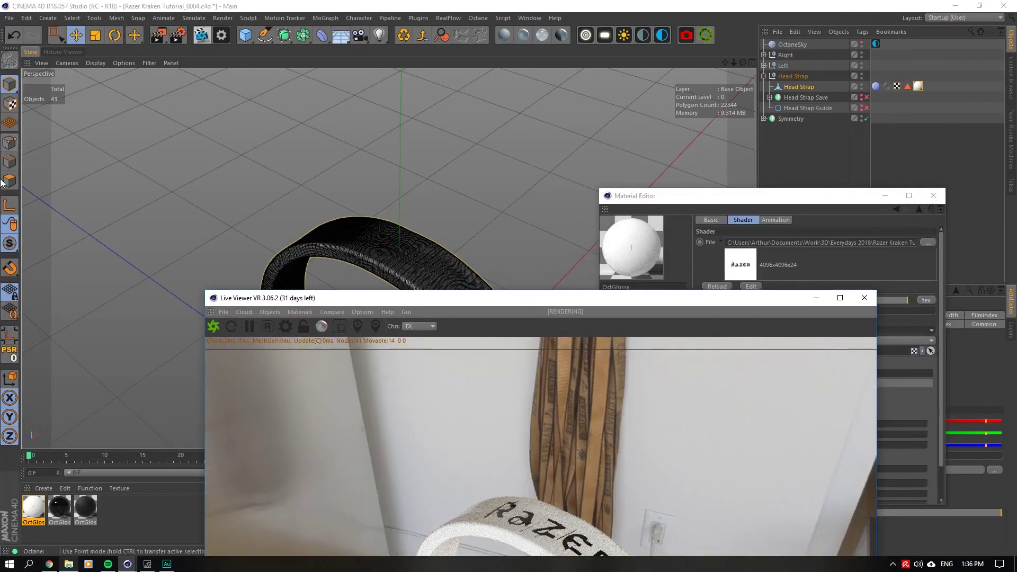
click(6, 181)
scroll(372, 258, up, 5)
click(71, 18)
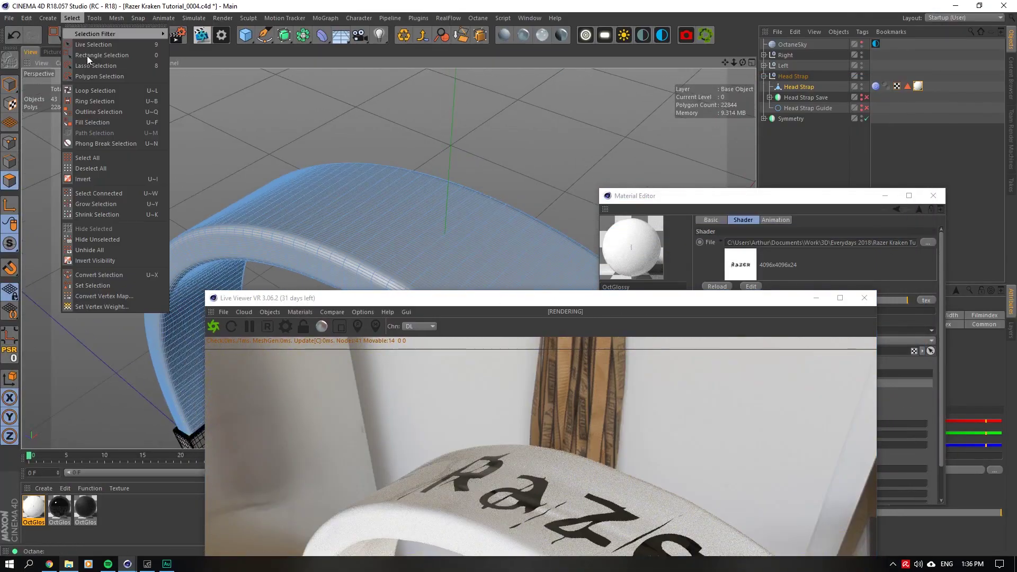
click(95, 101)
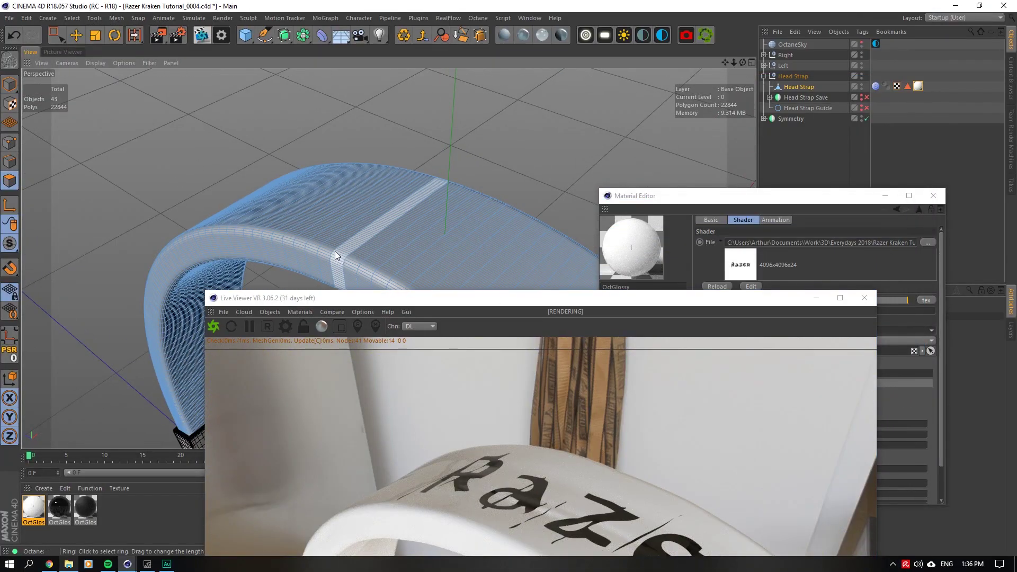
click(337, 253)
click(333, 256)
scroll(524, 225, up, 4)
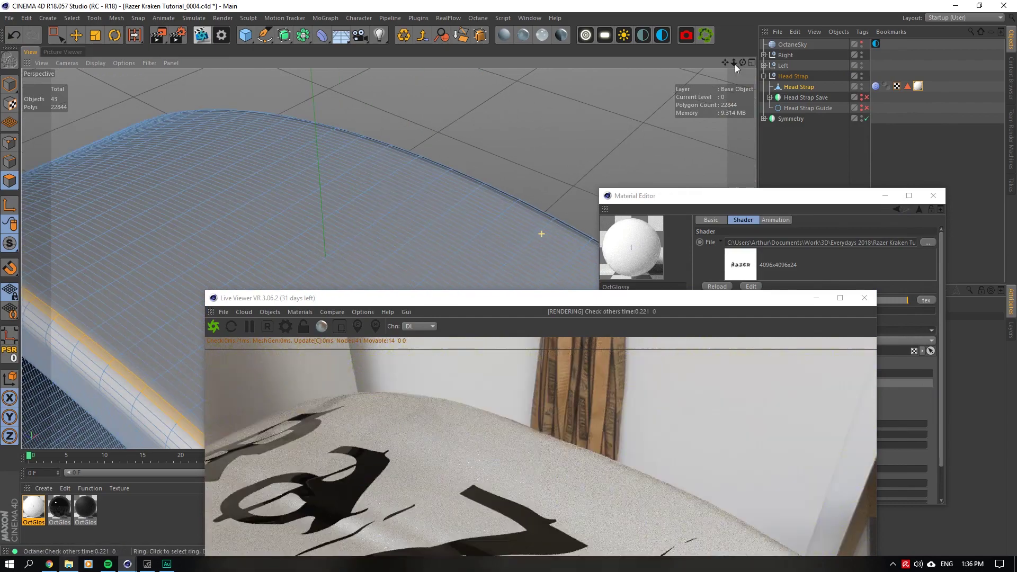
alt+drag(524, 225, 610, 259)
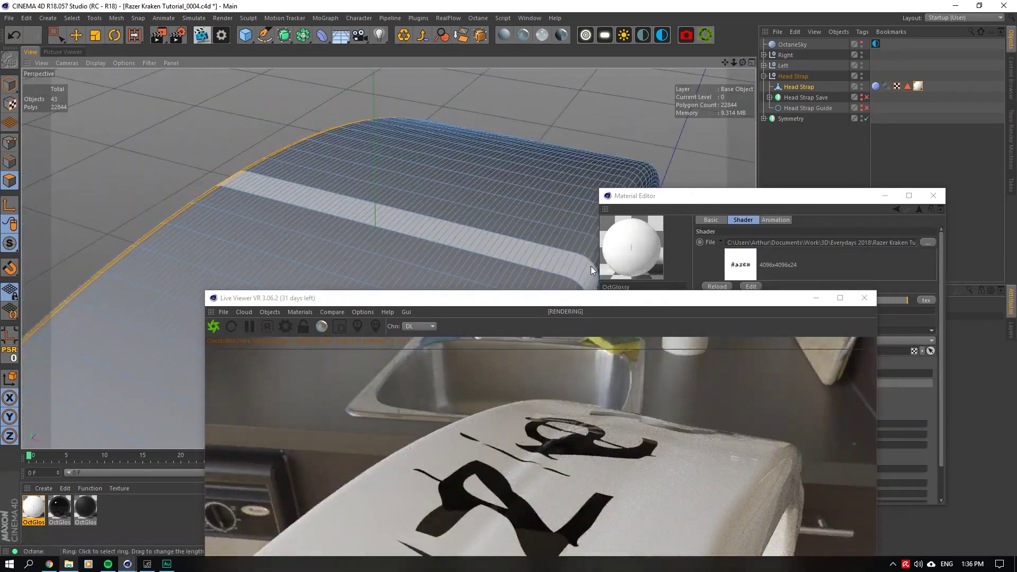
shift+click(593, 262)
Fill the selection across the Head Strap's top surface and store it as a polygon selection tag.
click(72, 18)
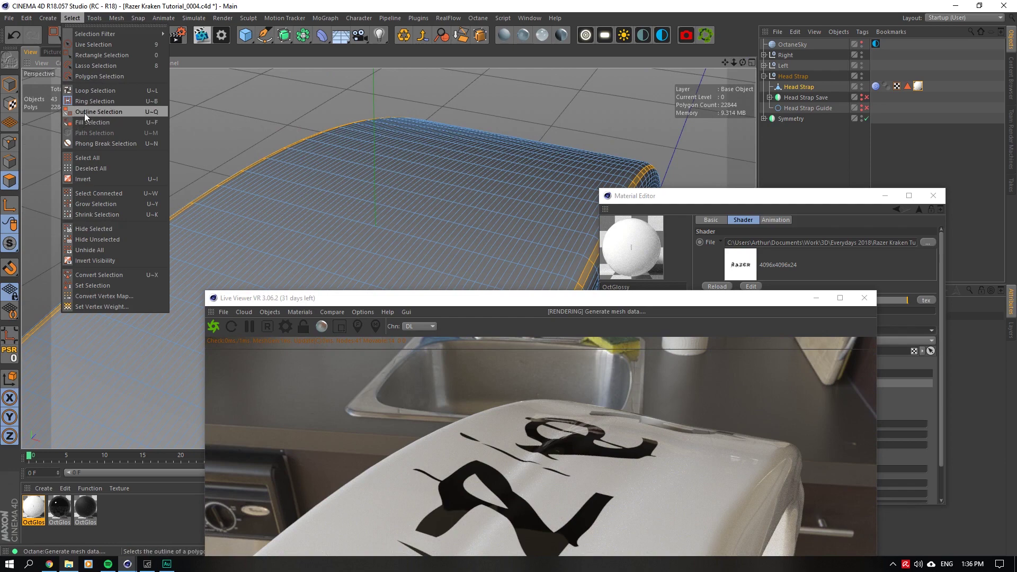
click(88, 121)
click(286, 202)
click(72, 18)
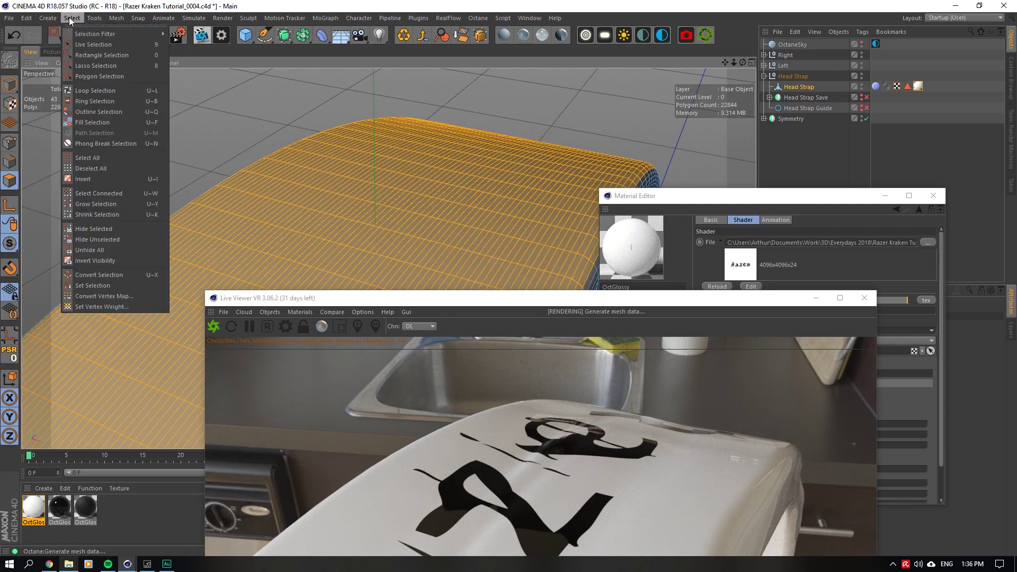
click(93, 286)
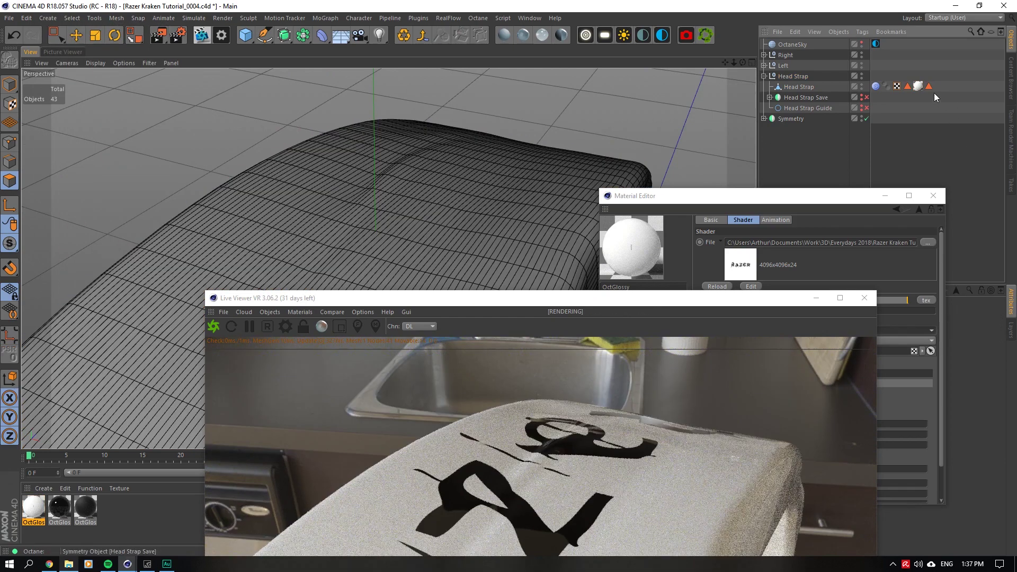
Place the lettering texture tag after the new selection tag and restrict it to that polygon selection.
drag(805, 196, 585, 133)
drag(802, 299, 657, 251)
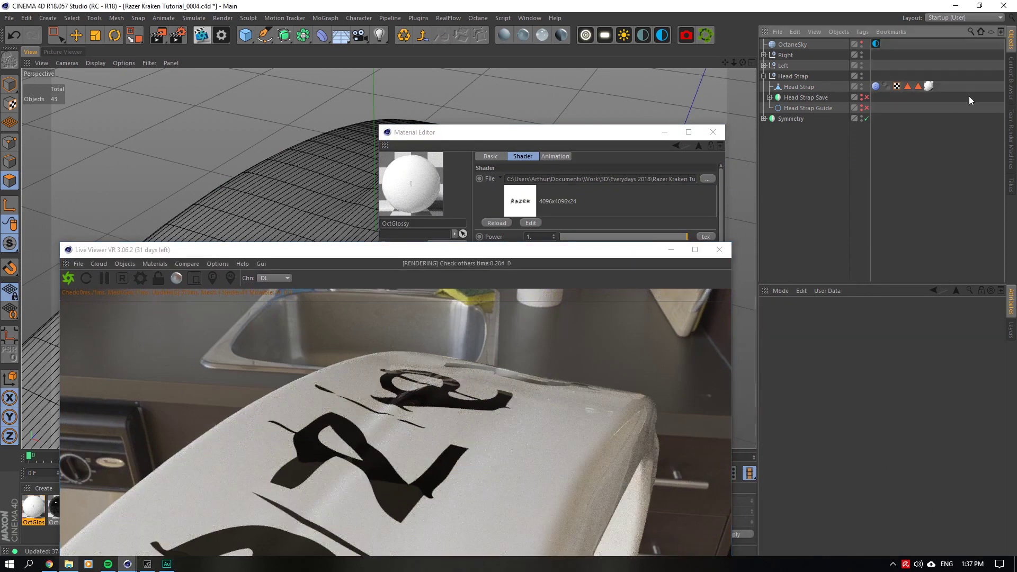
click(928, 86)
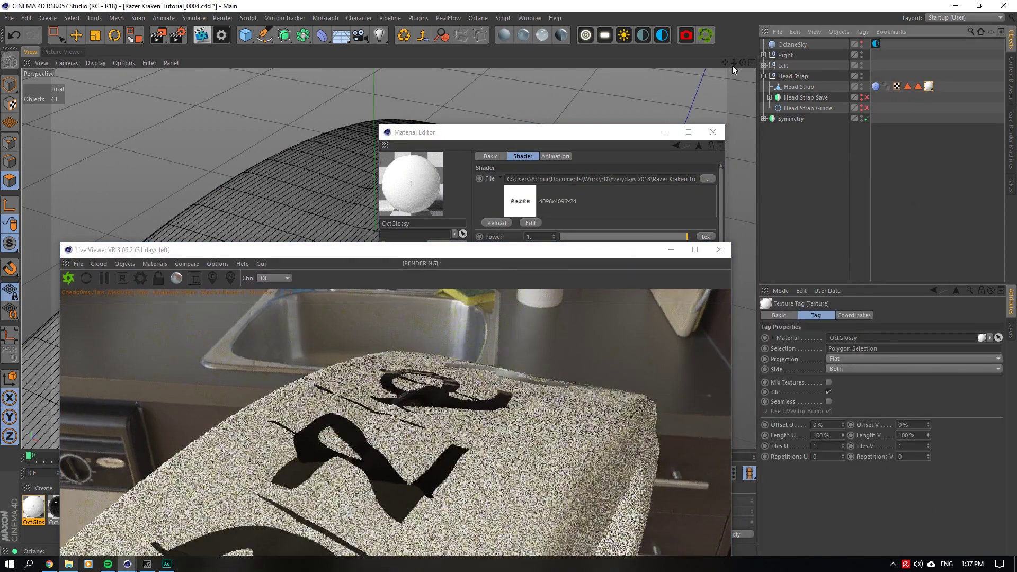
Examine the rendered headset from several sides, checking the headband lettering and the ear cups, and close the material editor.
drag(742, 63, 636, 65)
drag(507, 255, 472, 29)
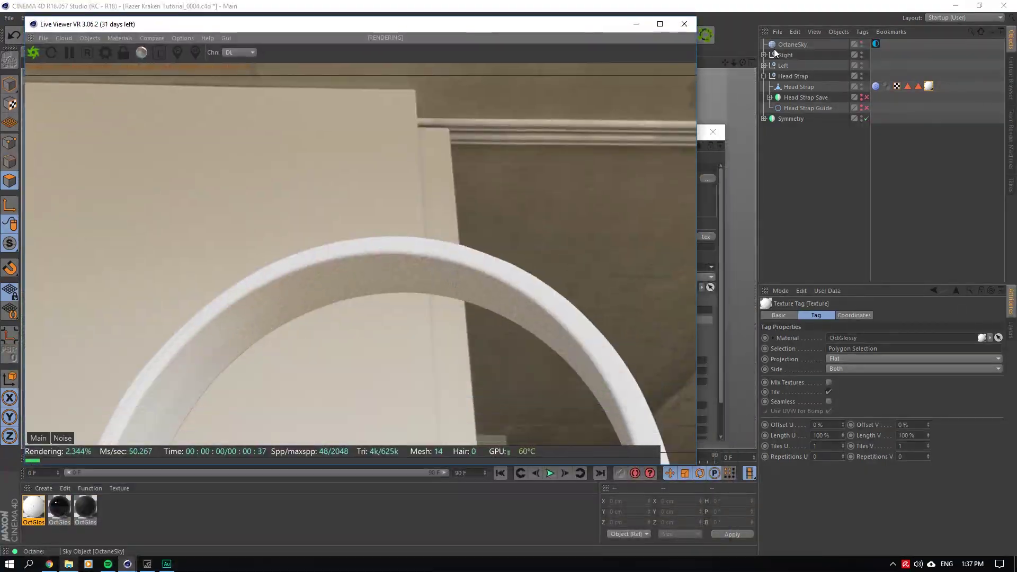
drag(745, 59, 722, 62)
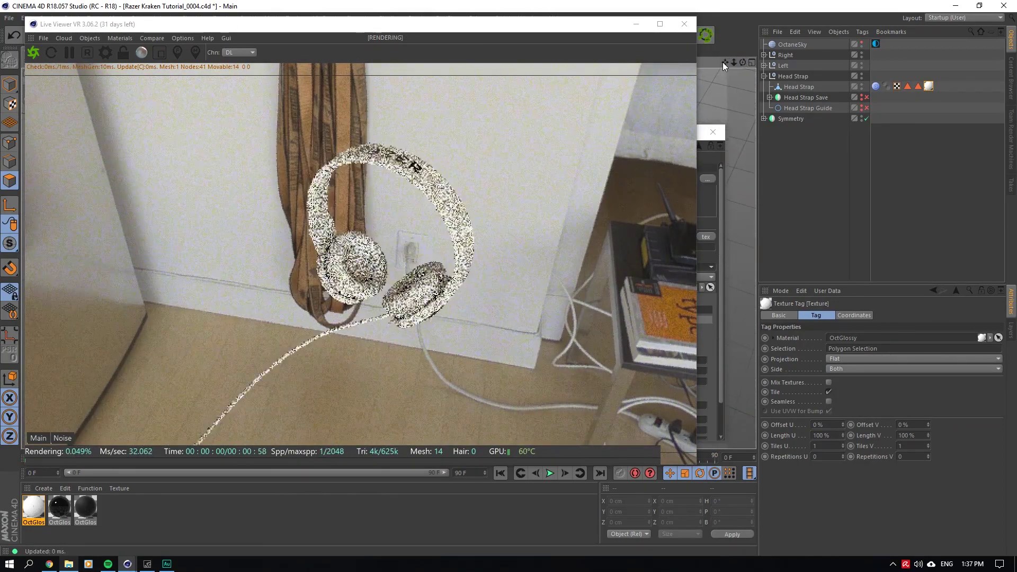
click(712, 133)
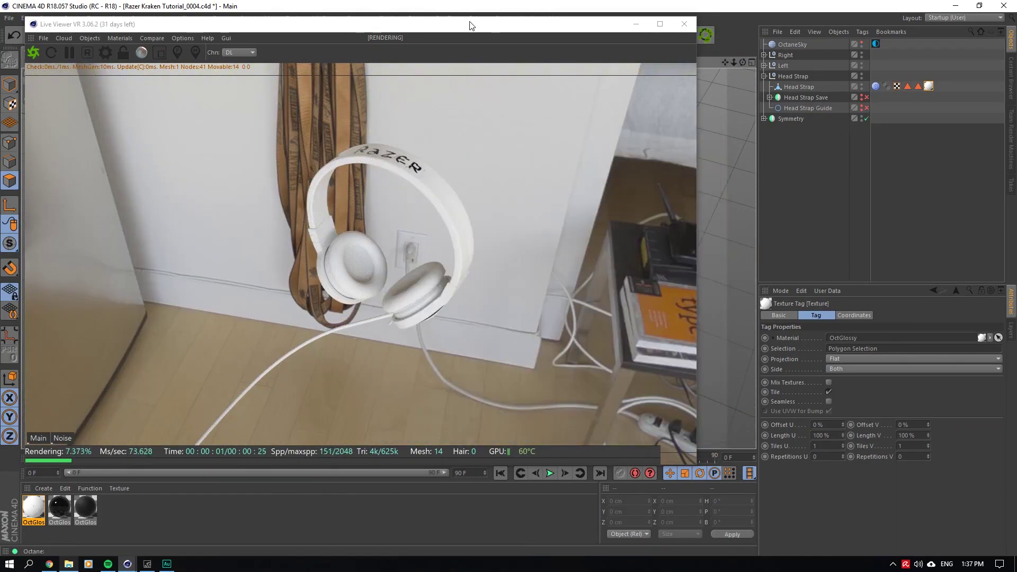
drag(259, 24, 507, 301)
click(76, 34)
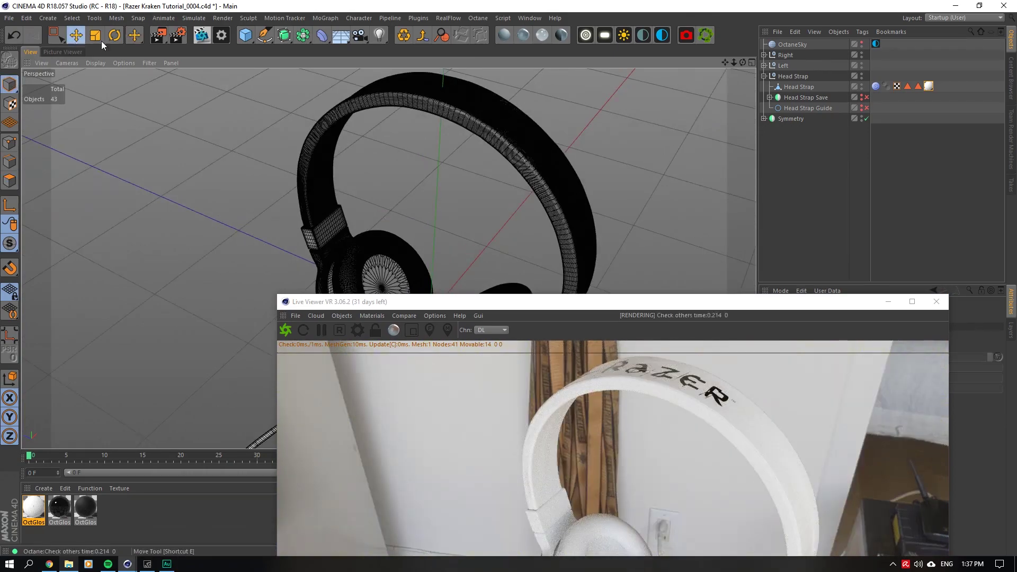
drag(659, 308, 620, 186)
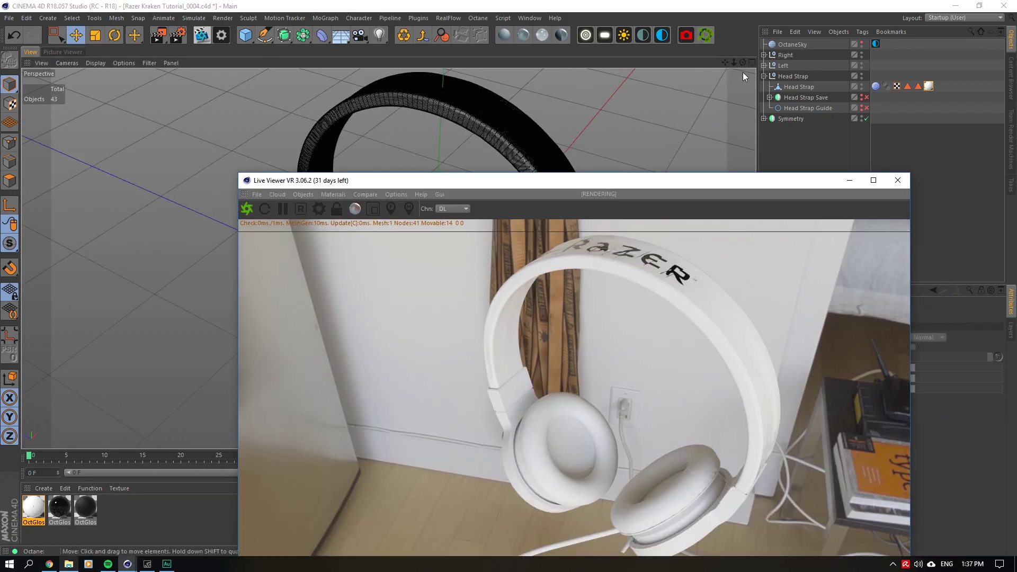
drag(742, 62, 730, 62)
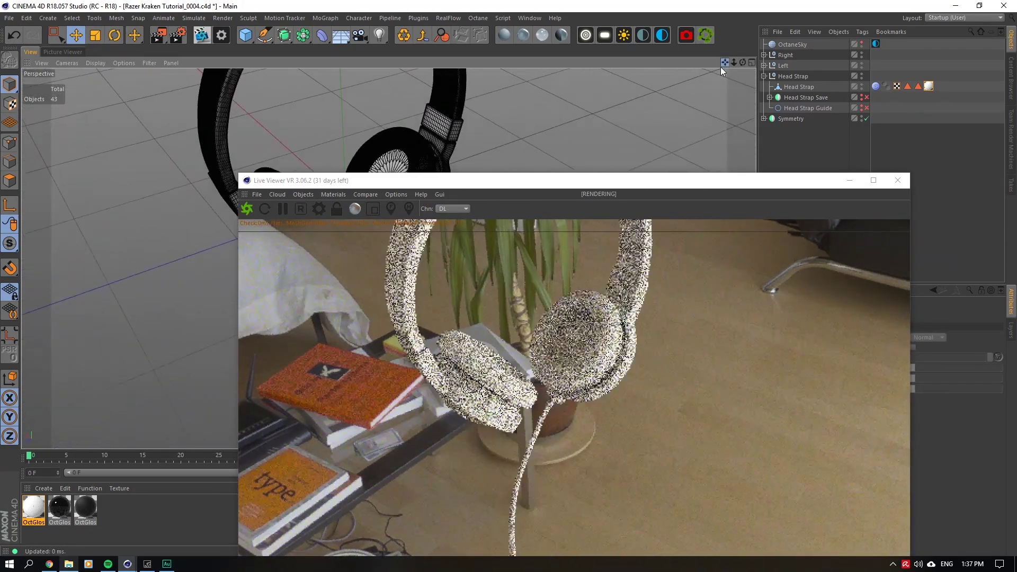
drag(648, 178, 797, 122)
scroll(339, 222, up, 6)
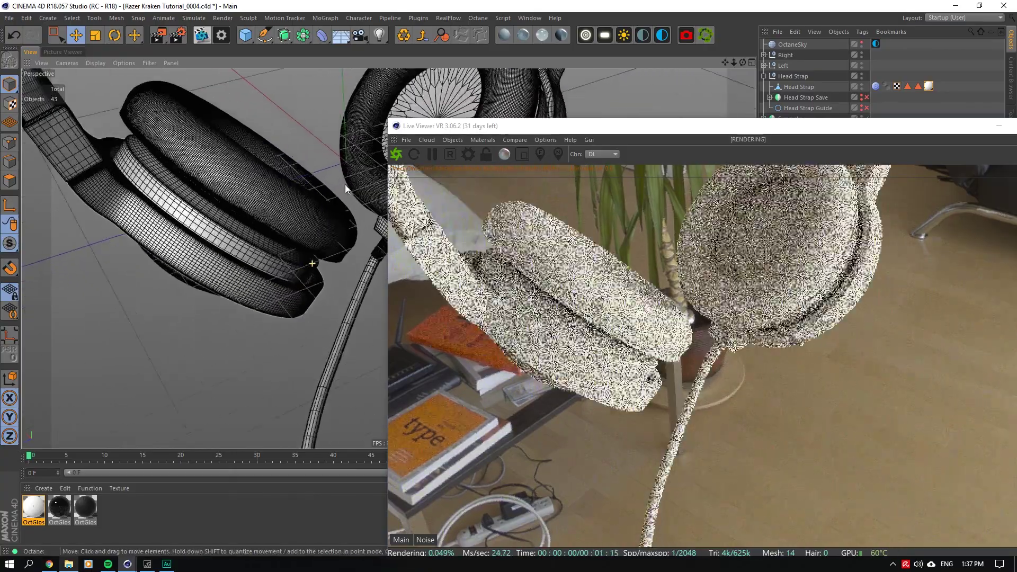
Examine the rendered ear cups from several angles and clear the Live Viewer off the viewport.
drag(724, 62, 779, 46)
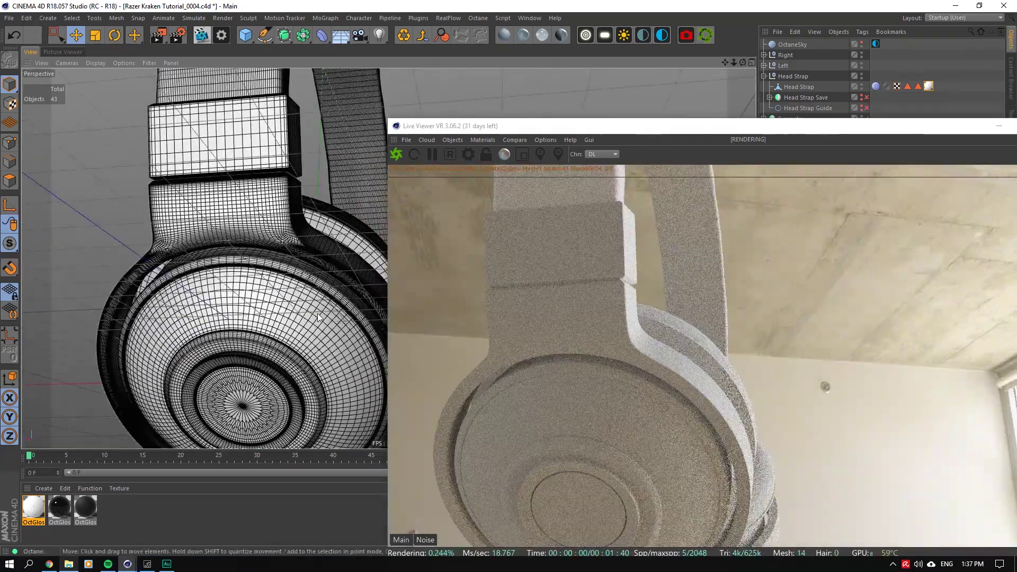
click(274, 323)
scroll(254, 339, up, 3)
click(10, 180)
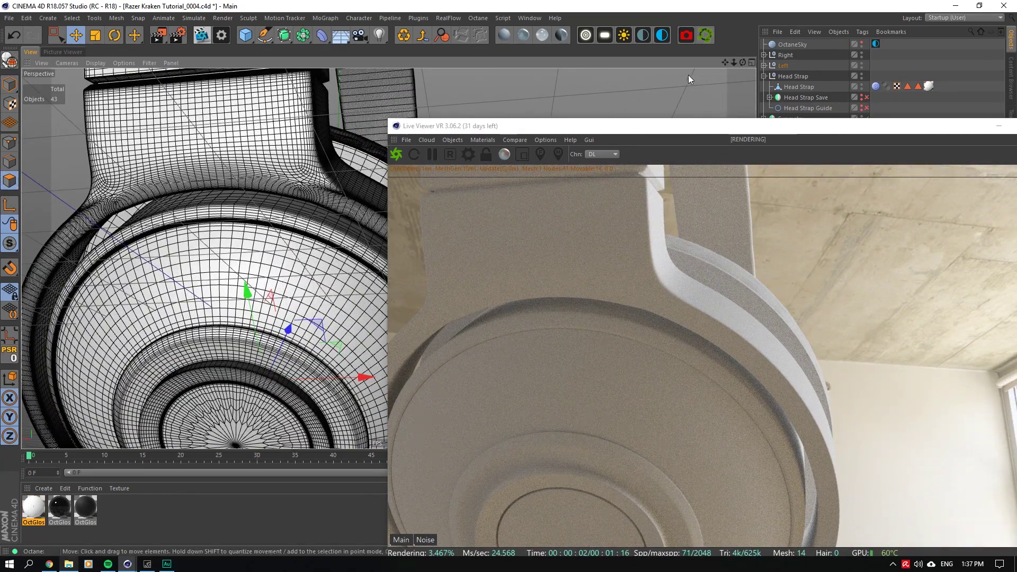
drag(741, 62, 683, 80)
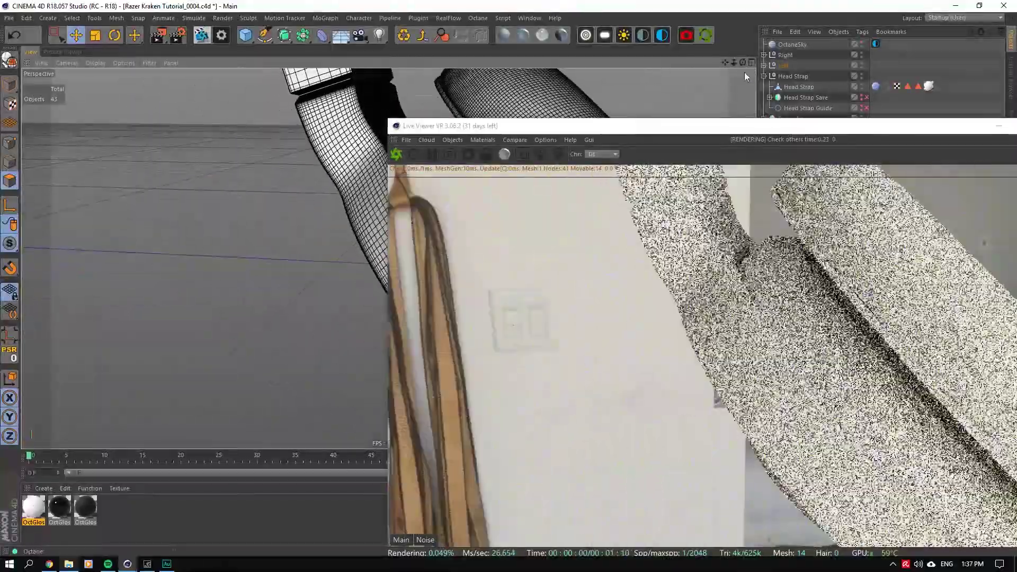
drag(744, 125, 455, 173)
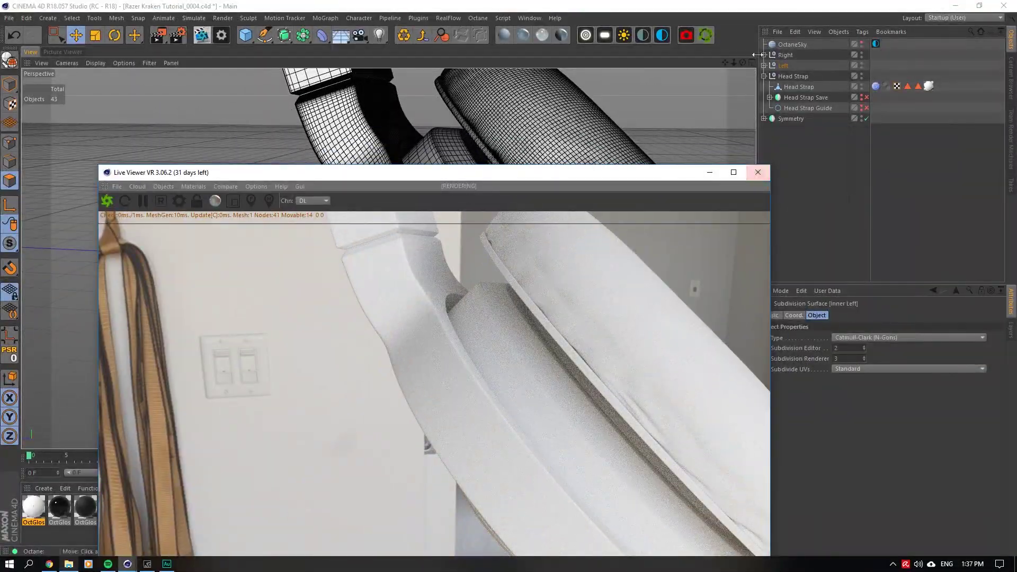
drag(743, 62, 768, 79)
alt+drag(371, 116, 455, 132)
drag(741, 62, 630, 61)
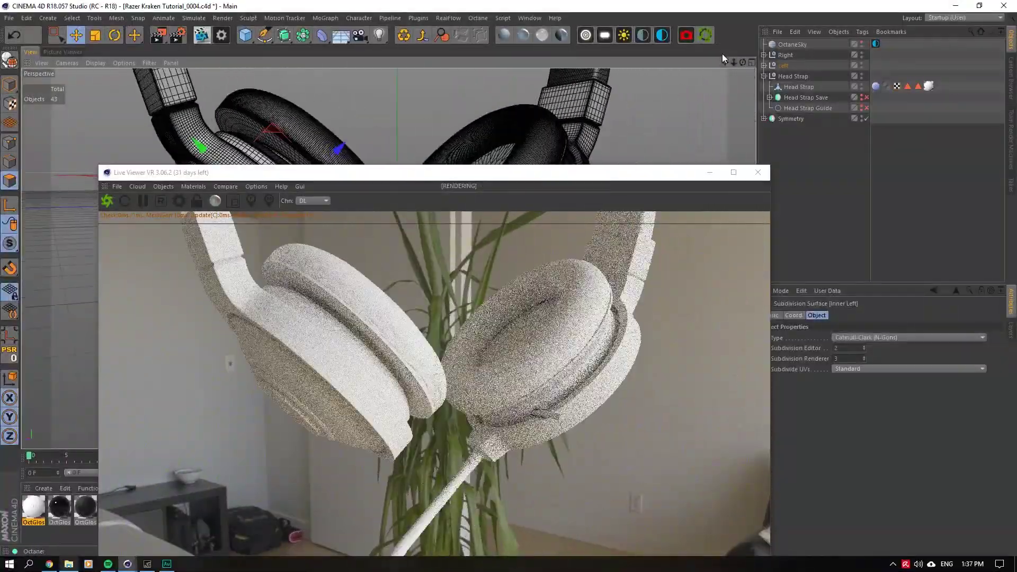
drag(724, 61, 639, 10)
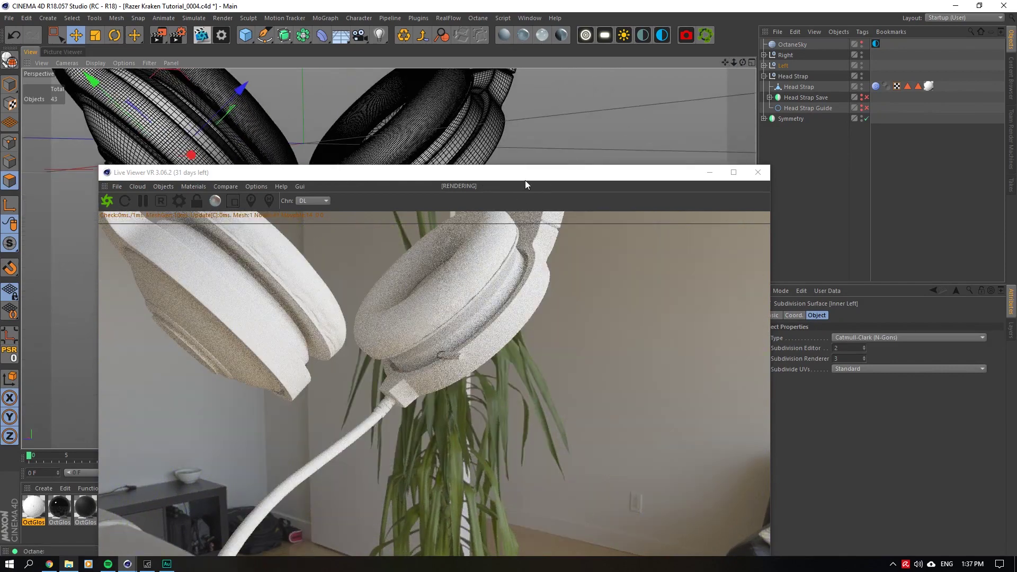
drag(525, 175, 683, 347)
click(864, 343)
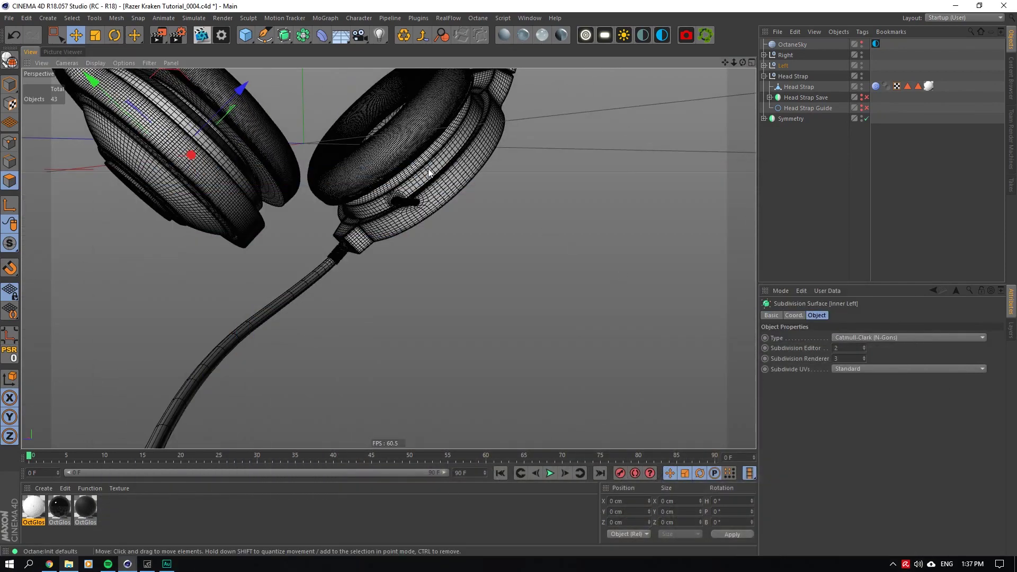
Inspect the right ear cup's Inner Right hierarchy down to the Boole.2 mesh and its tags.
click(460, 144)
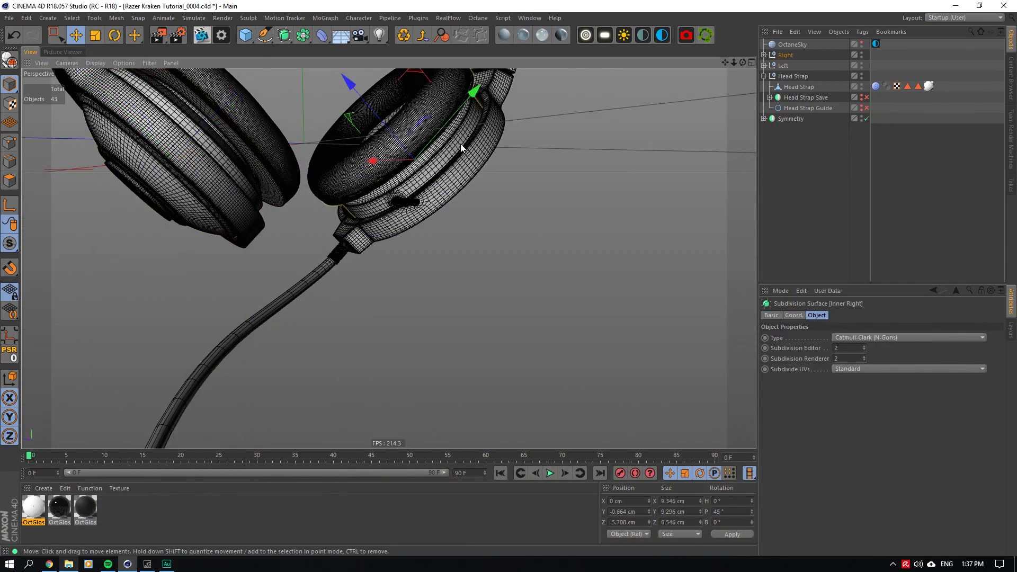
click(763, 55)
click(769, 66)
click(794, 75)
click(795, 87)
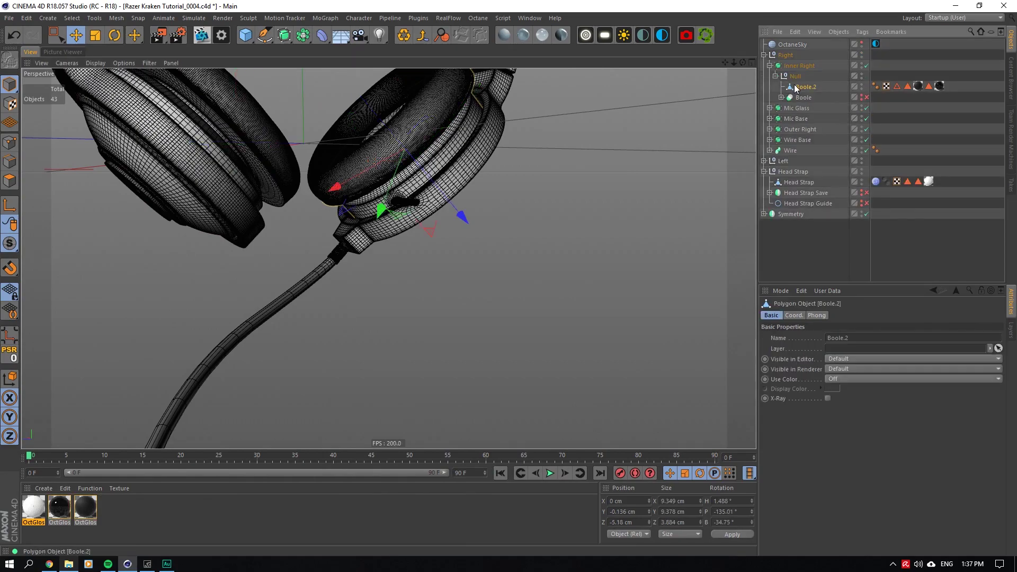
scroll(449, 142, up, 4)
mouse_move(388, 258)
alt+mouse_down()
mouse_move(360, 280)
mouse_move(297, 239)
mouse_move(302, 228)
mouse_move(388, 258)
alt+mouse_up()
Look into the Left group's Inner Left and Outer Left objects and collapse the Inner Right hierarchy.
click(388, 258)
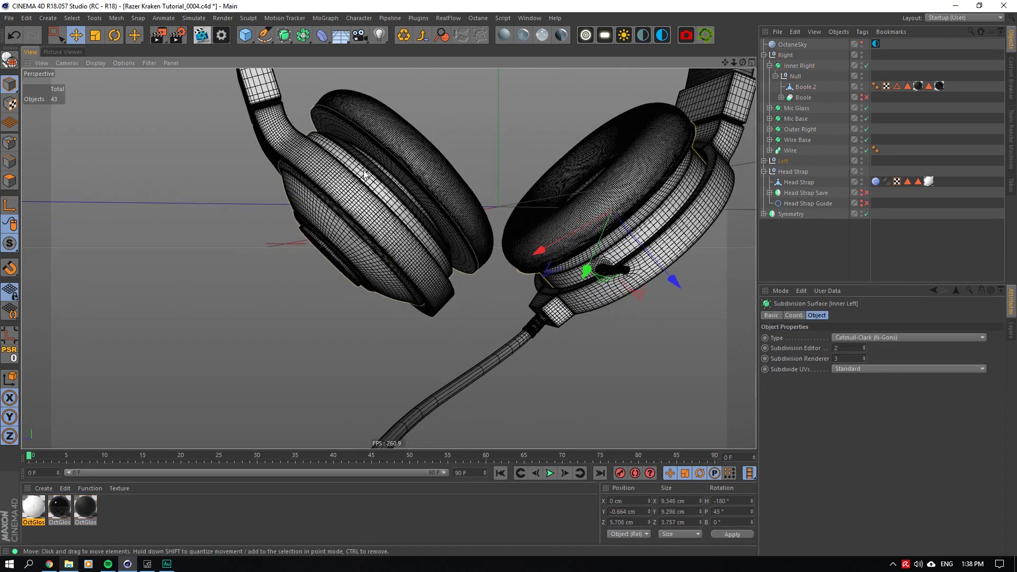
click(764, 160)
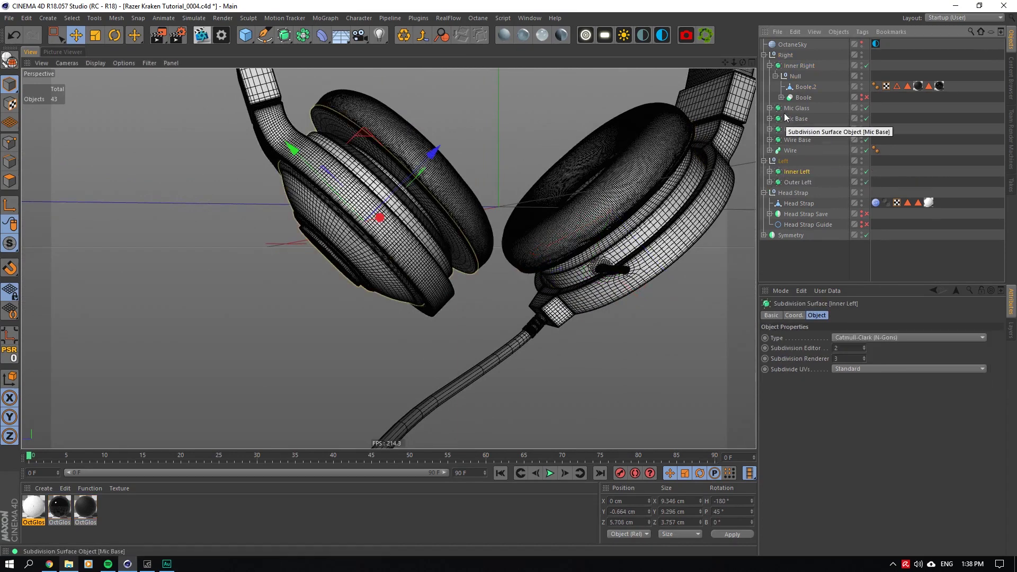
click(781, 97)
click(781, 97)
click(775, 76)
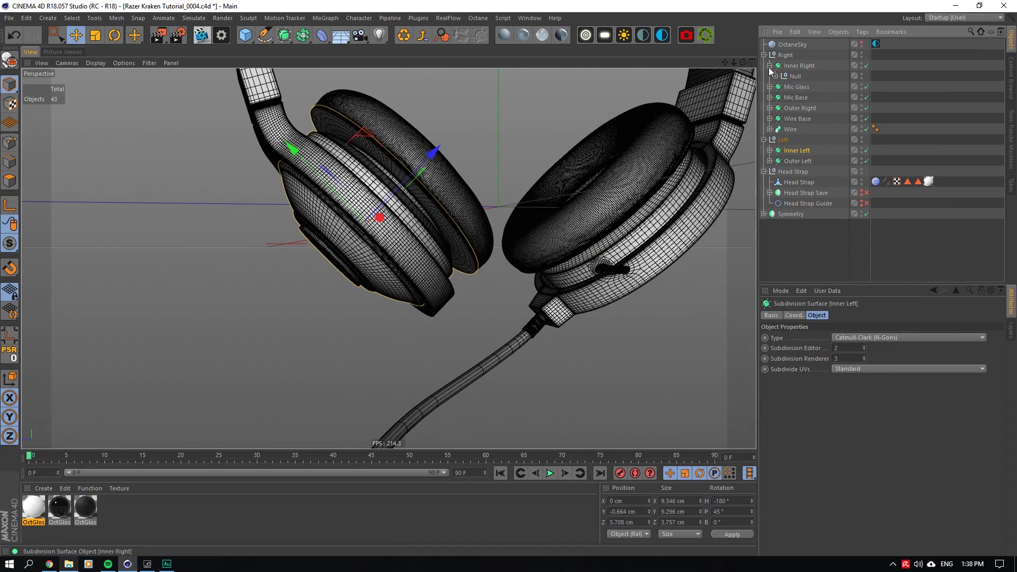
click(766, 65)
click(769, 65)
click(796, 139)
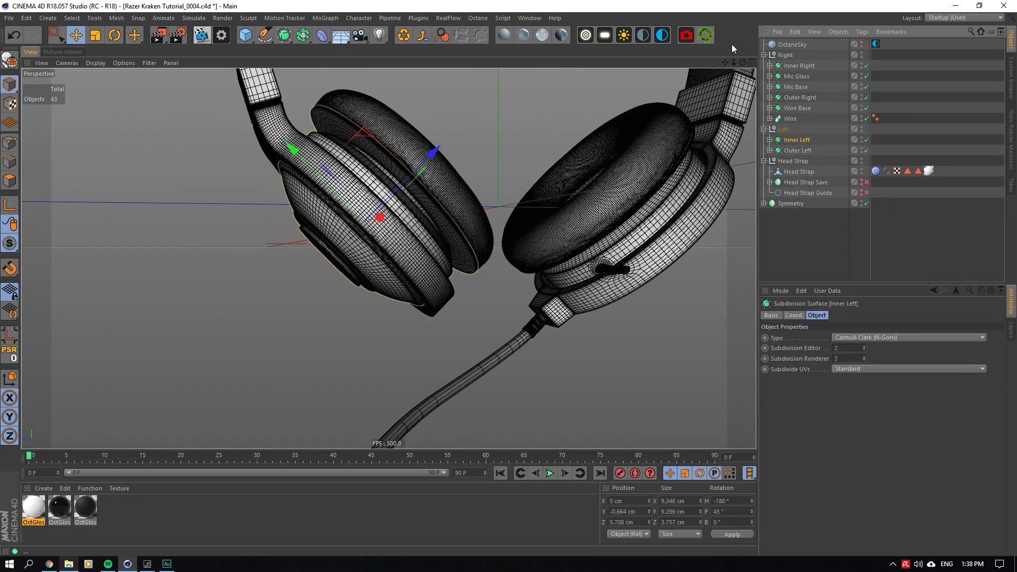
Duplicate the Inner Right subdivision surface inside the Right group.
click(798, 65)
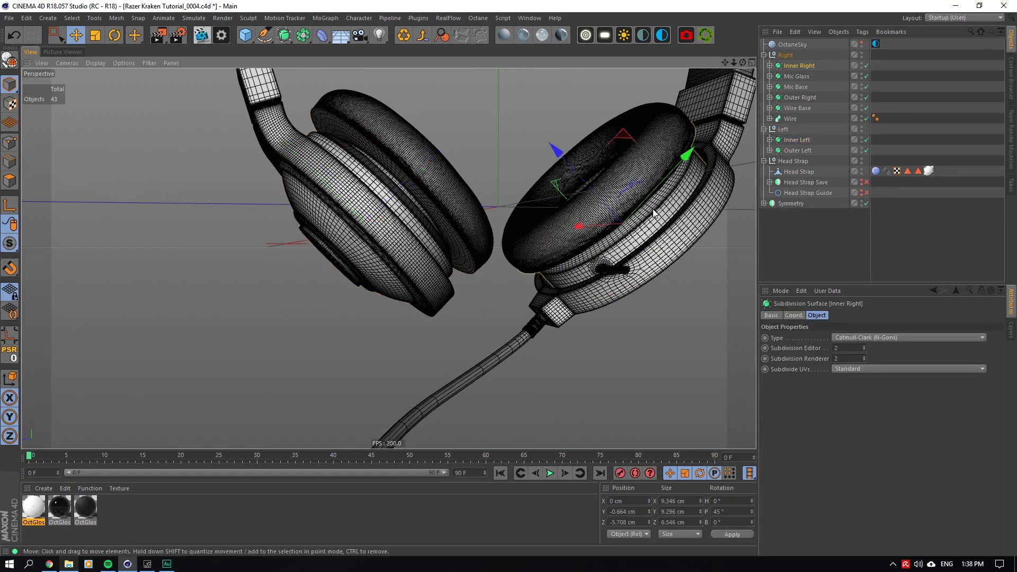
click(769, 65)
click(776, 76)
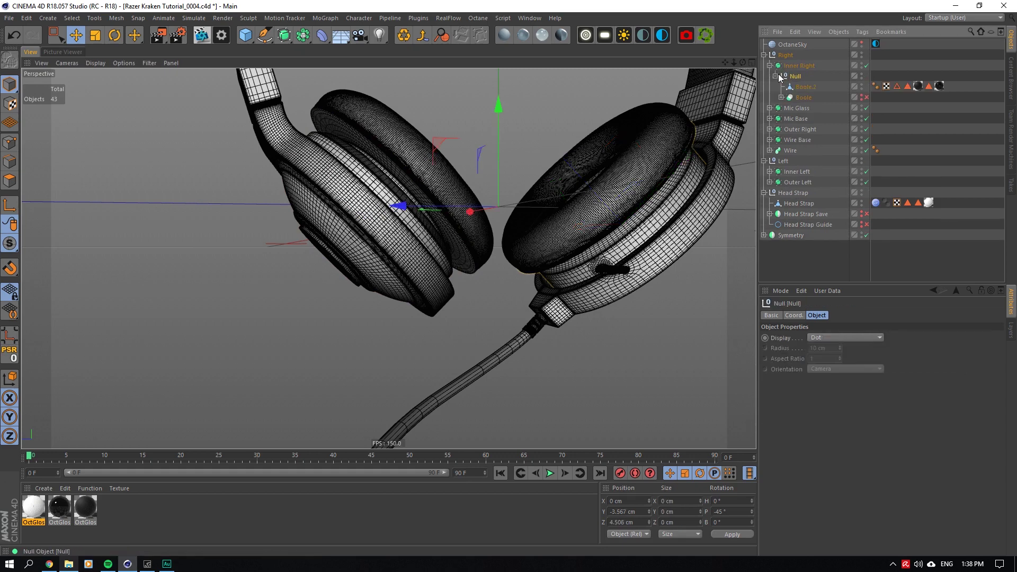
click(776, 75)
click(768, 66)
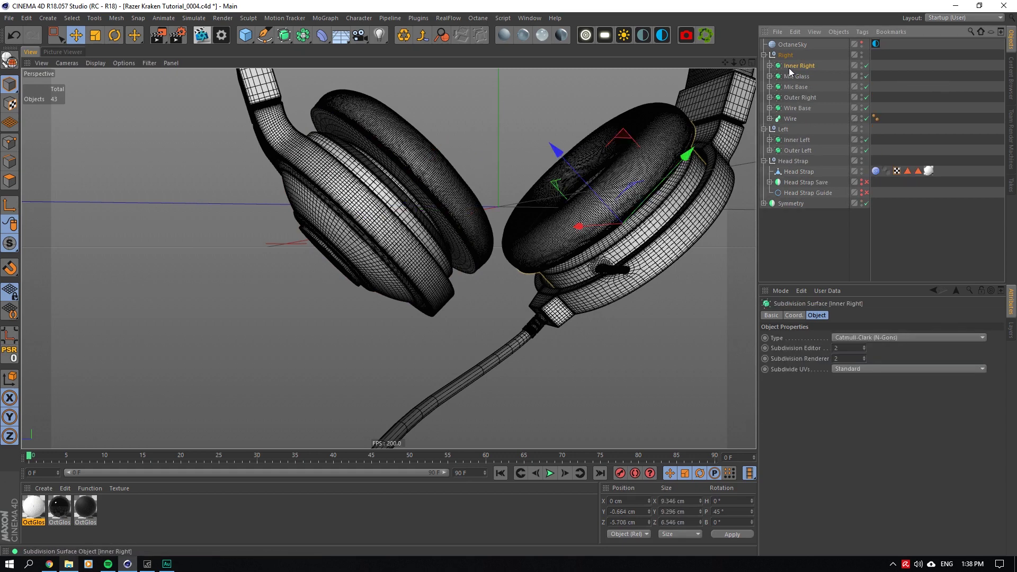
ctrl+drag(796, 62, 796, 59)
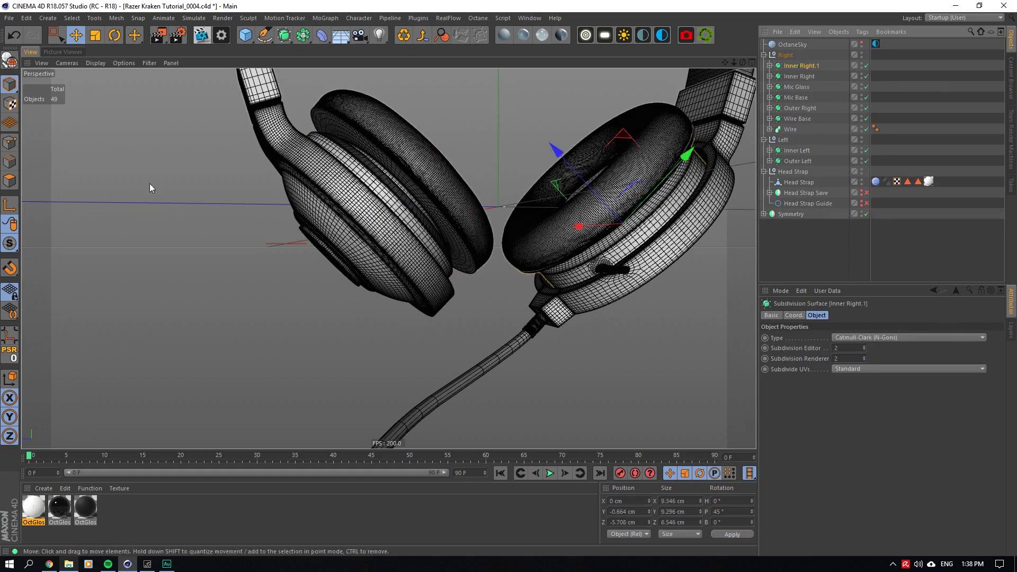
Isolate the duplicated Inner Right object with its hierarchy using viewport solo.
click(16, 246)
click(38, 291)
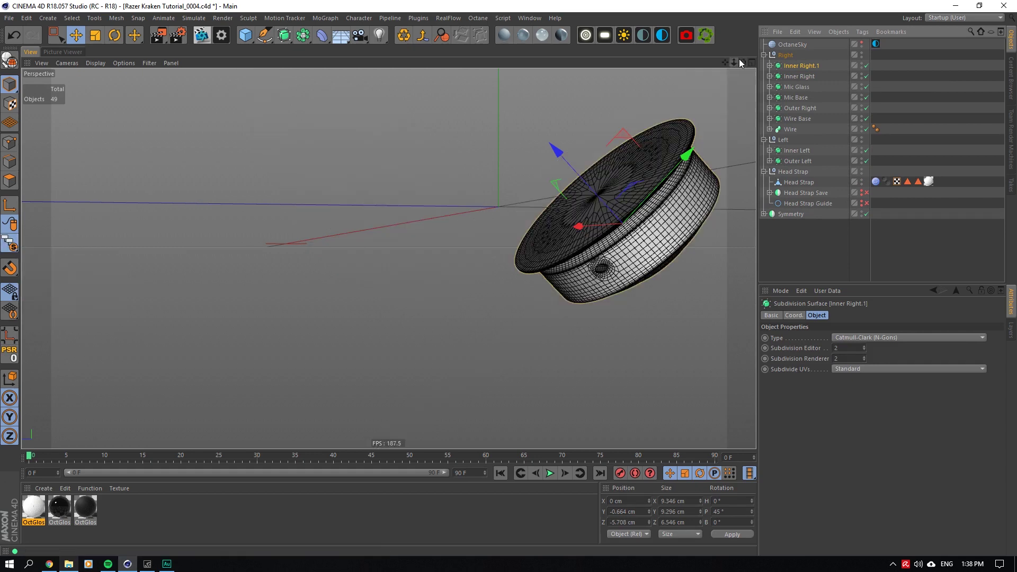
alt+middle_drag(599, 270, 503, 232)
alt+right_drag(502, 232, 795, 77)
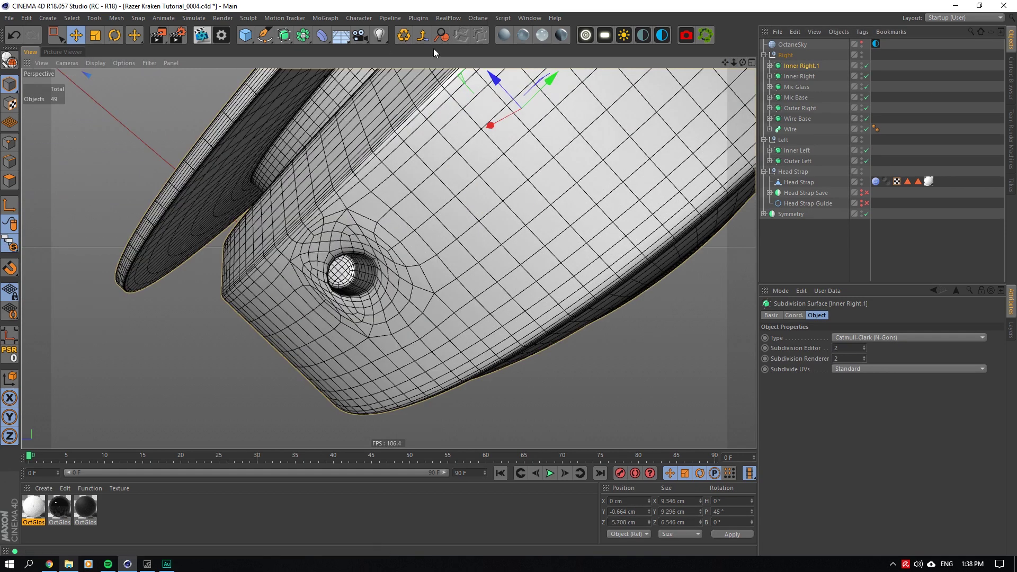
Try to merge the duplicate's whole hierarchy into one polygon object, and undo the merge.
click(424, 35)
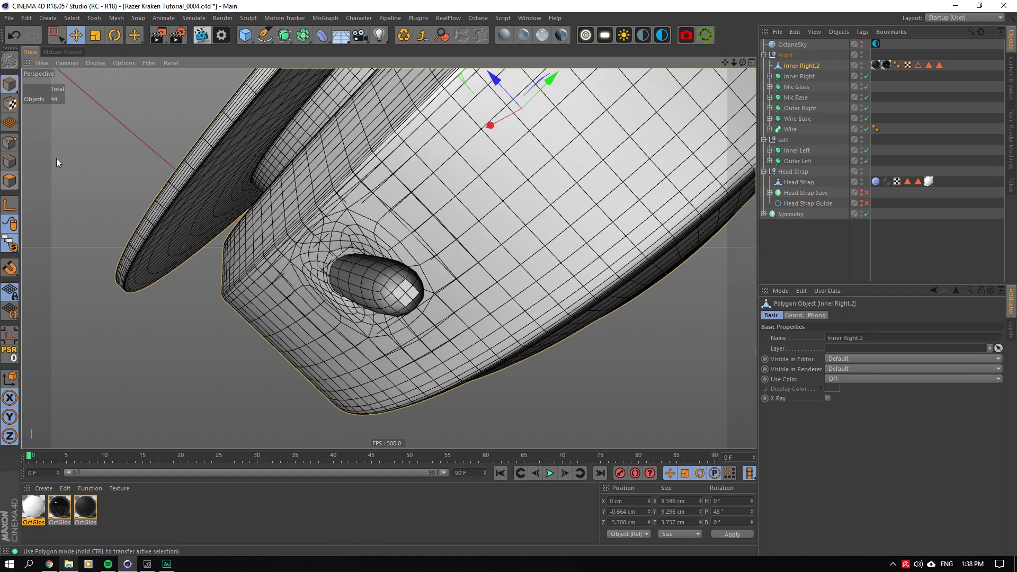
key(ctrl+z)
Delete the disabled Boole from the duplicate's Null and merge the remaining hierarchy into a single polygon object.
drag(743, 62, 775, 73)
click(769, 66)
click(790, 78)
click(775, 76)
click(801, 87)
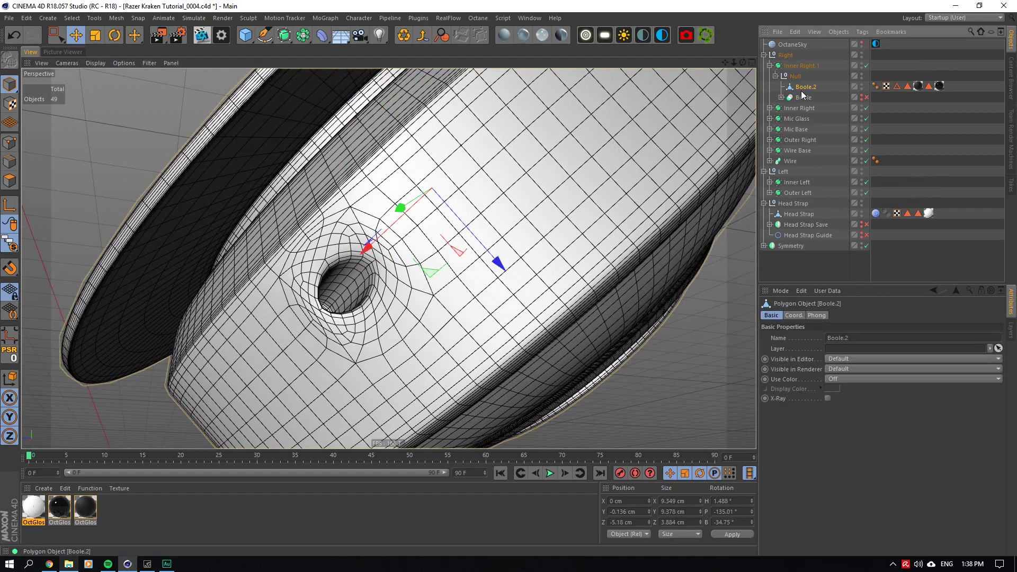
click(803, 97)
click(804, 98)
key(Delete)
click(802, 66)
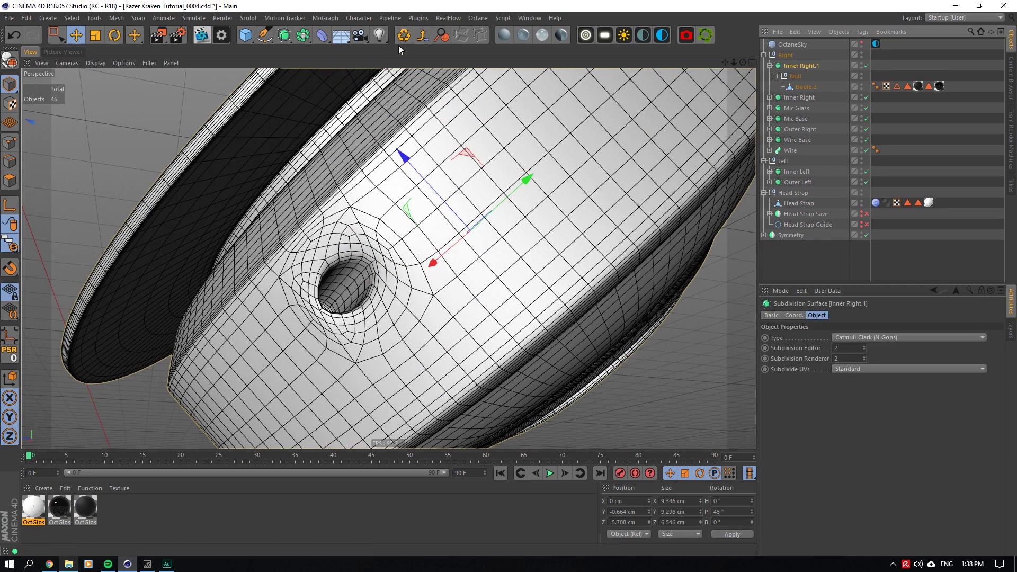
click(415, 43)
Select the edge loop along the merged cup's outer rim and check its position against the complete headset.
click(10, 161)
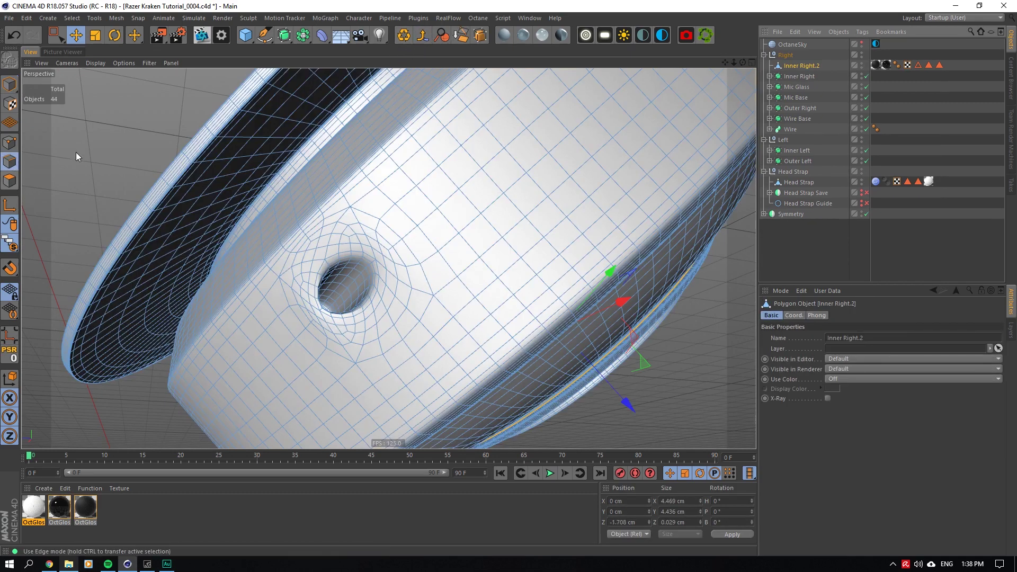
double_click(484, 338)
scroll(488, 301, down, 6)
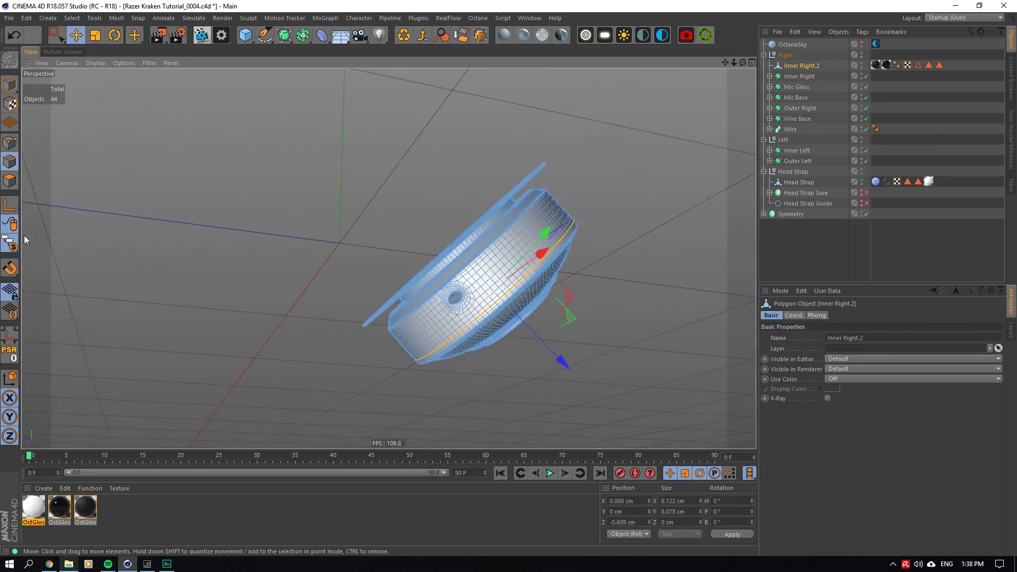
click(10, 244)
alt+right_drag(249, 274, 292, 236)
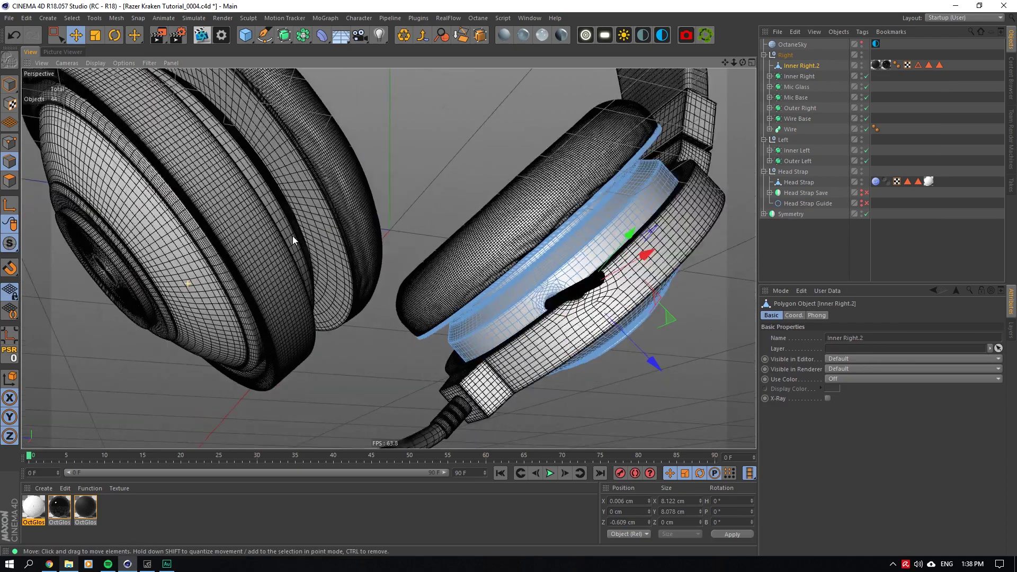
drag(735, 63, 723, 63)
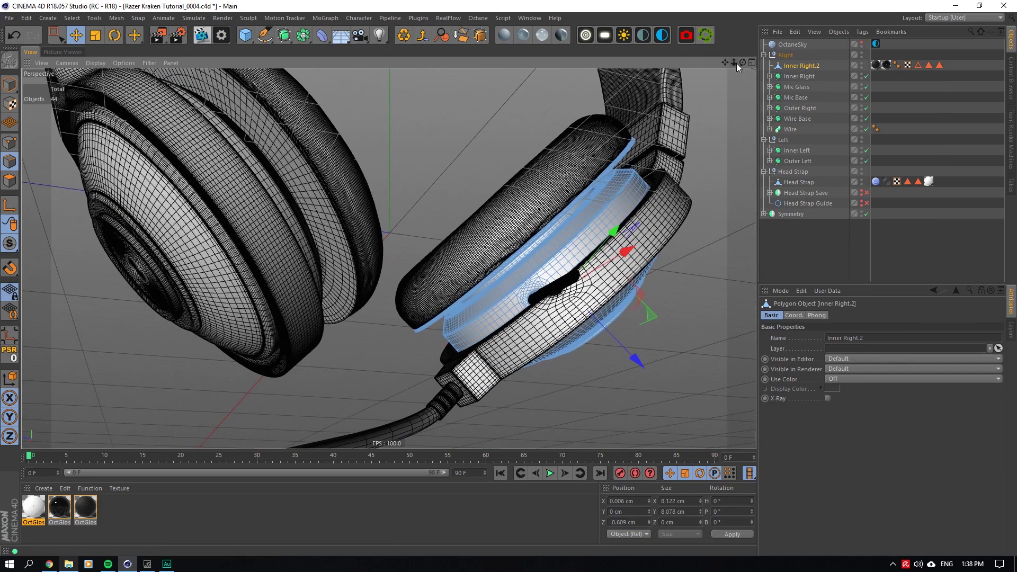
scroll(231, 212, up, 5)
scroll(211, 246, down, 5)
drag(10, 243, 66, 297)
scroll(641, 349, up, 1)
scroll(643, 346, up, 3)
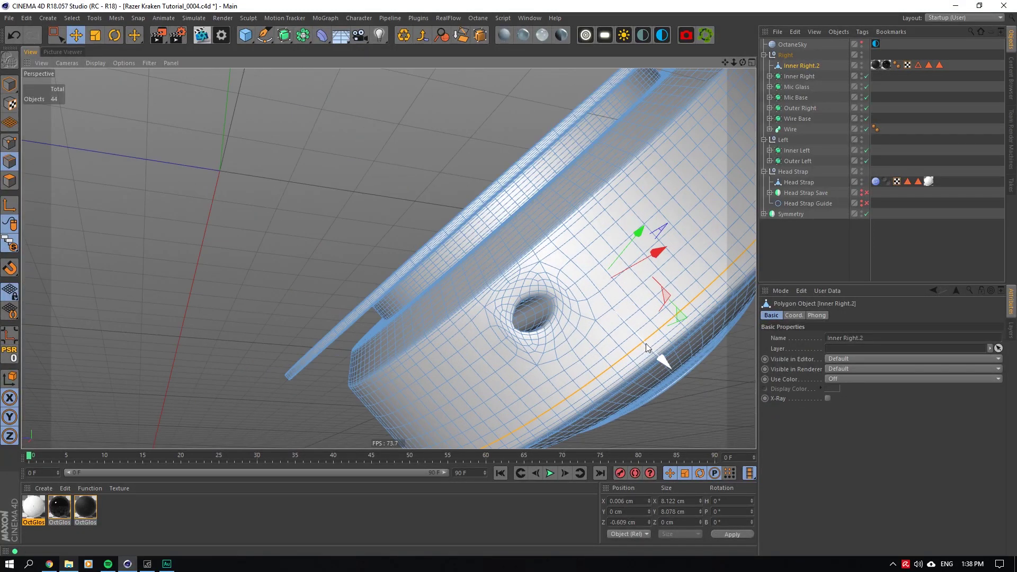
Select the strip of polygons along the merged cup's outer rim with Ring Selection in polygon mode.
click(72, 17)
click(89, 133)
click(72, 17)
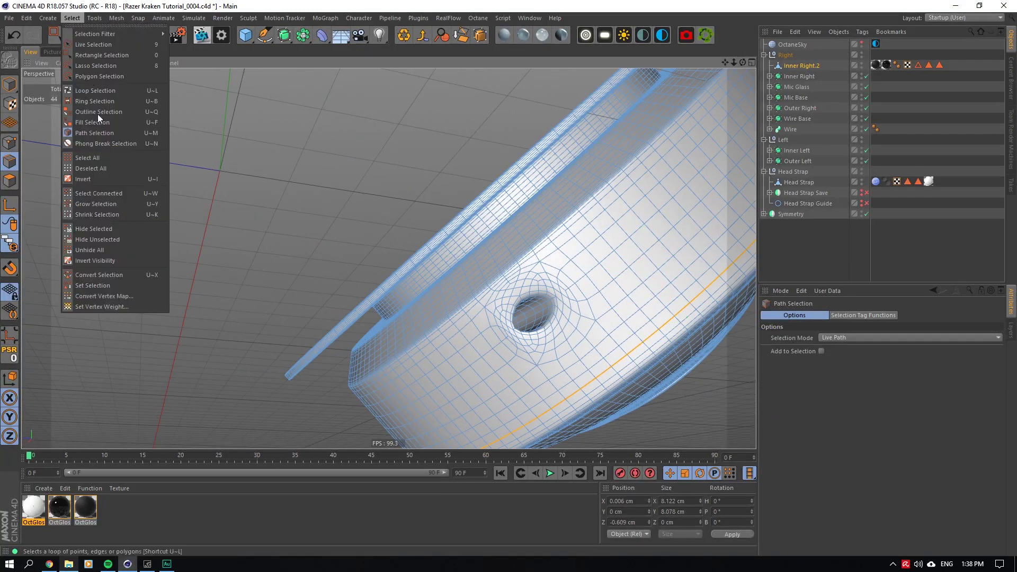
click(91, 100)
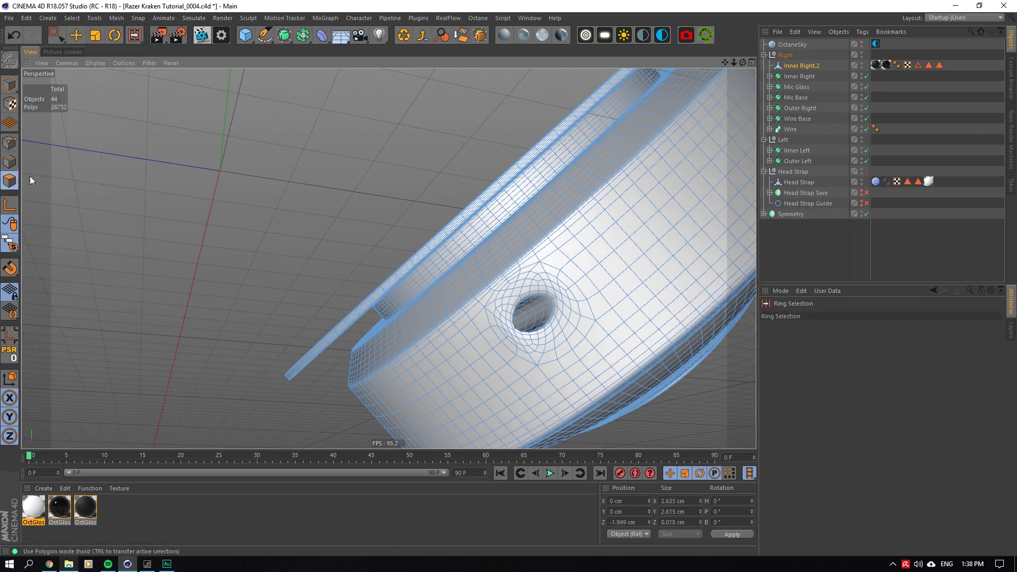
click(615, 369)
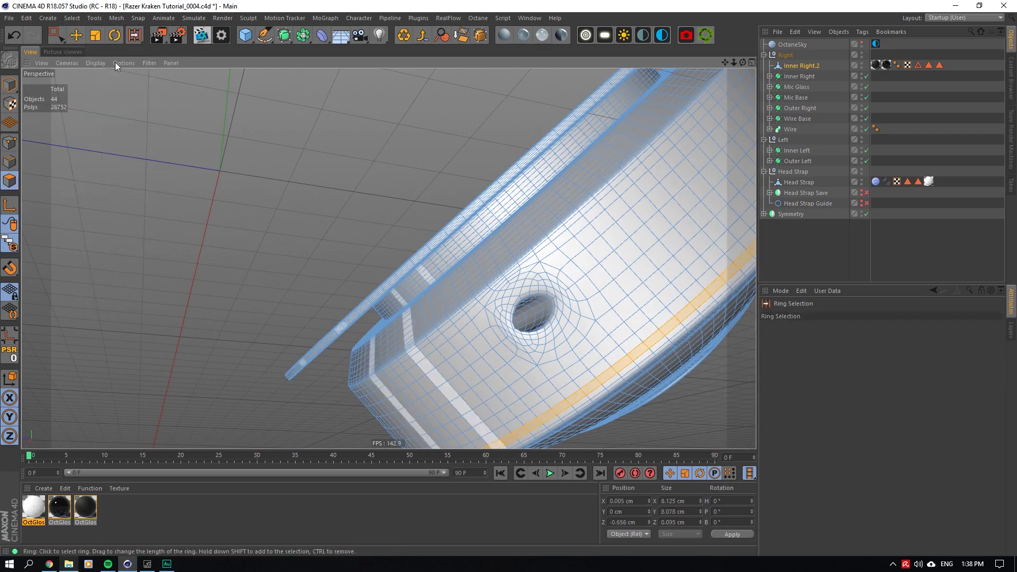
Extend the selection over the inner cup and flange with Fill Selection, delete those polygons, and return to model mode.
click(72, 18)
click(91, 122)
click(593, 292)
scroll(593, 293, down, 5)
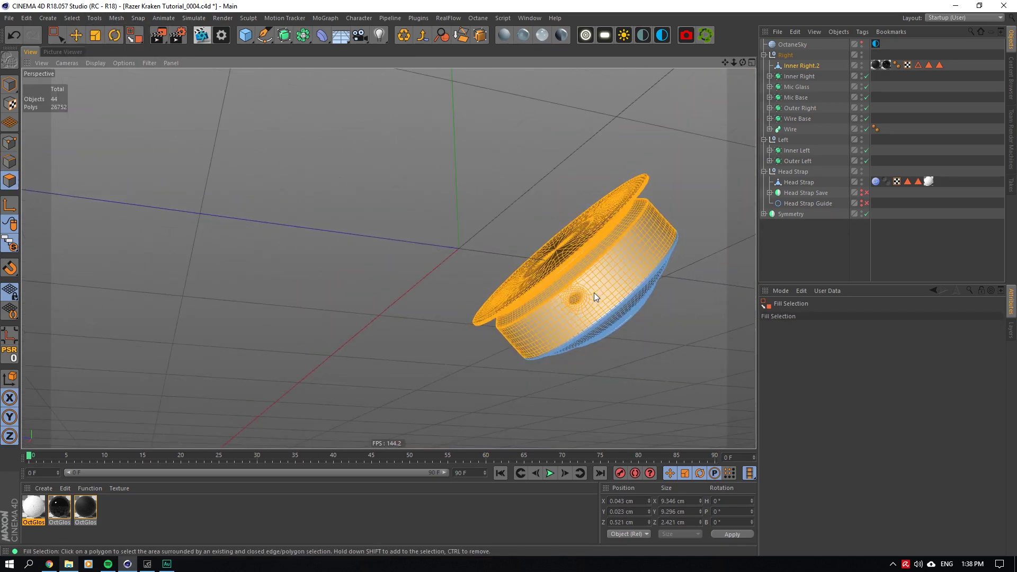
key(Delete)
click(9, 84)
click(76, 35)
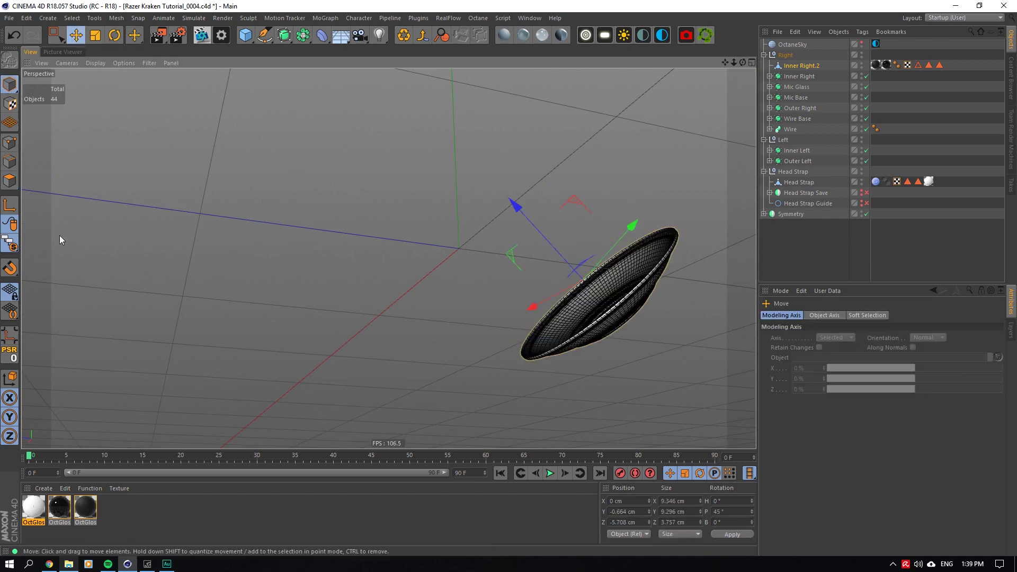
Show the full headset again, create a Null at the origin, and make the trimmed cap piece its child.
drag(10, 243, 42, 259)
drag(245, 35, 272, 46)
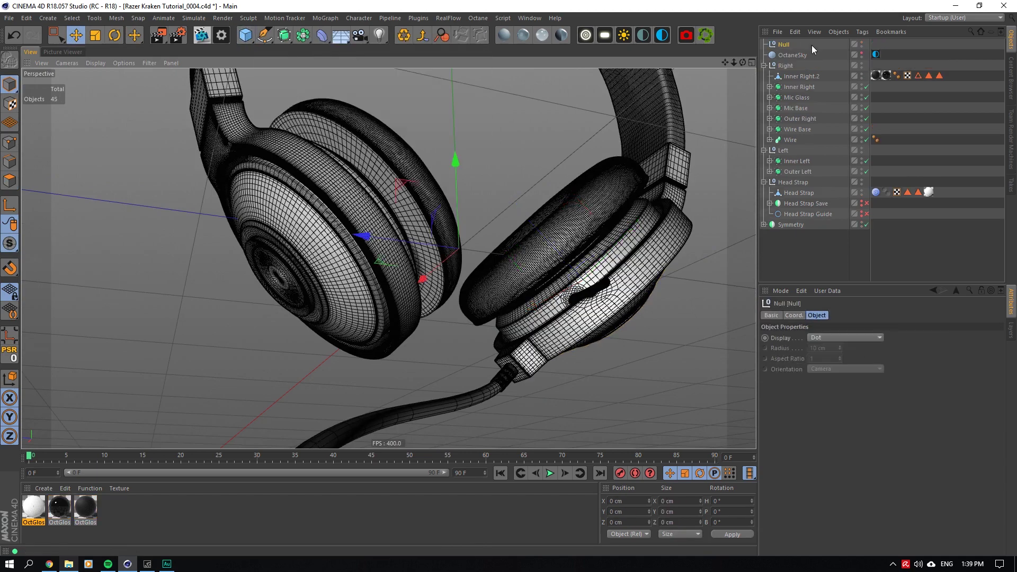
drag(790, 79, 784, 45)
Set the Null's heading rotation to 180° to swing the cap piece over to the left ear cup.
click(793, 315)
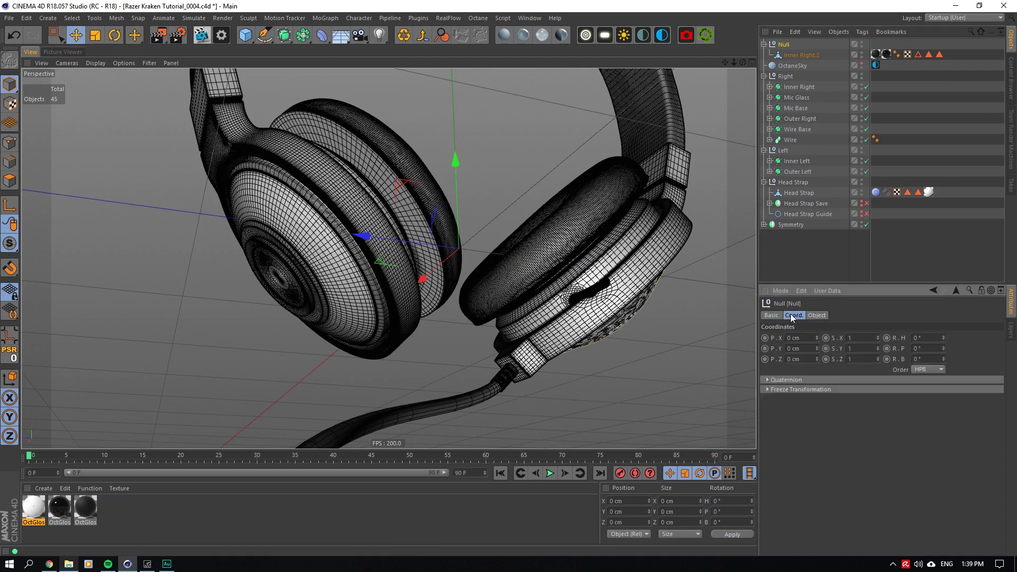
drag(942, 338, 942, 248)
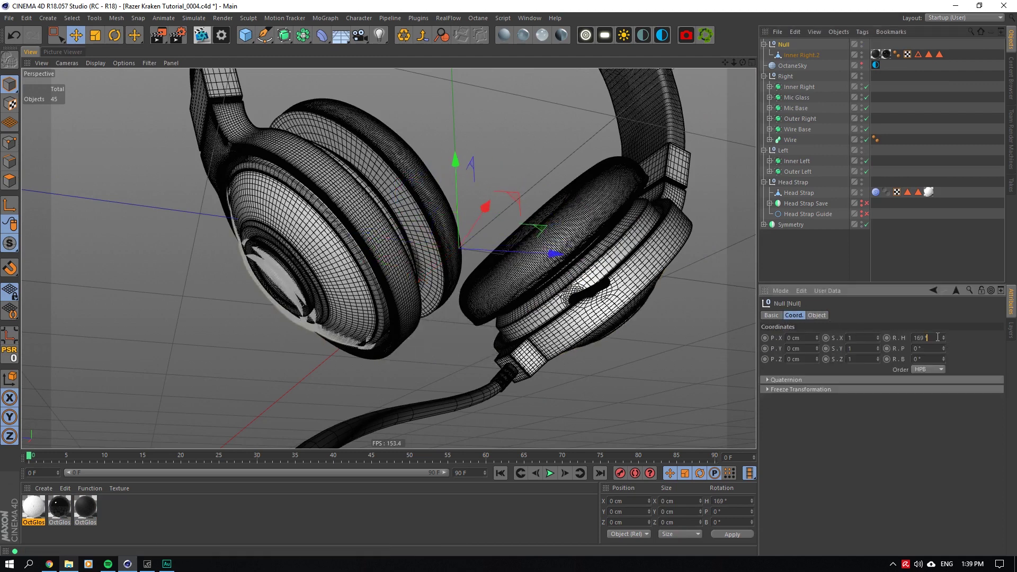
double_click(937, 338)
text(180)
click(926, 348)
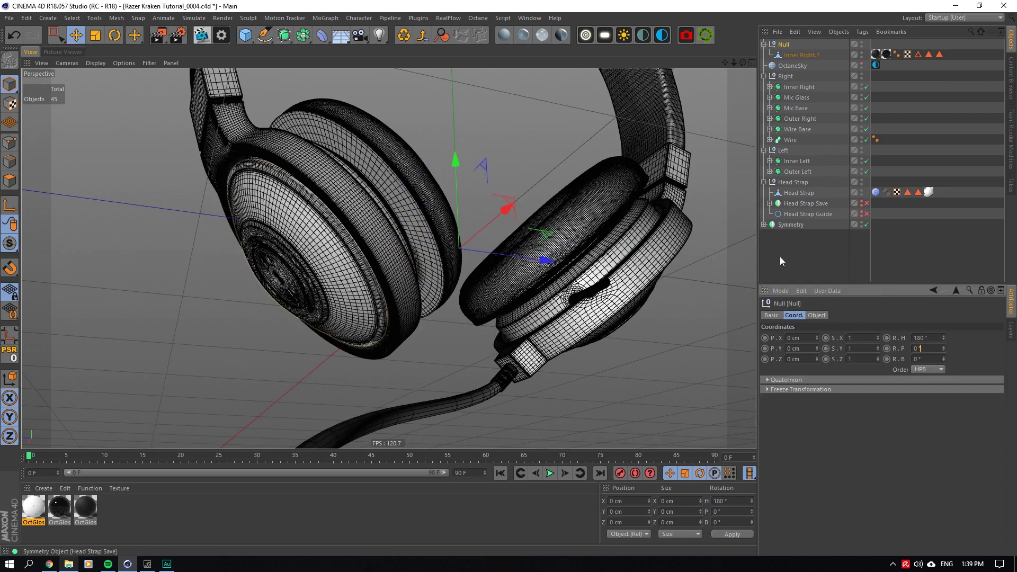
Take the cap piece out of the Null, delete the Null, and put the cap in the Left group.
mouse_move(793, 55)
mouse_down()
mouse_move(789, 39)
mouse_move(786, 49)
mouse_up()
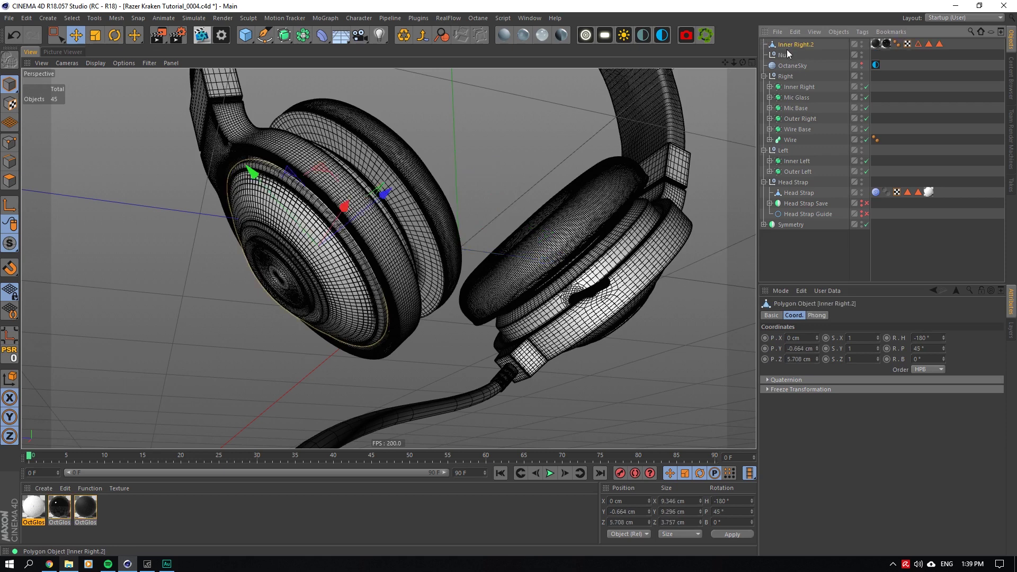
key(Delete)
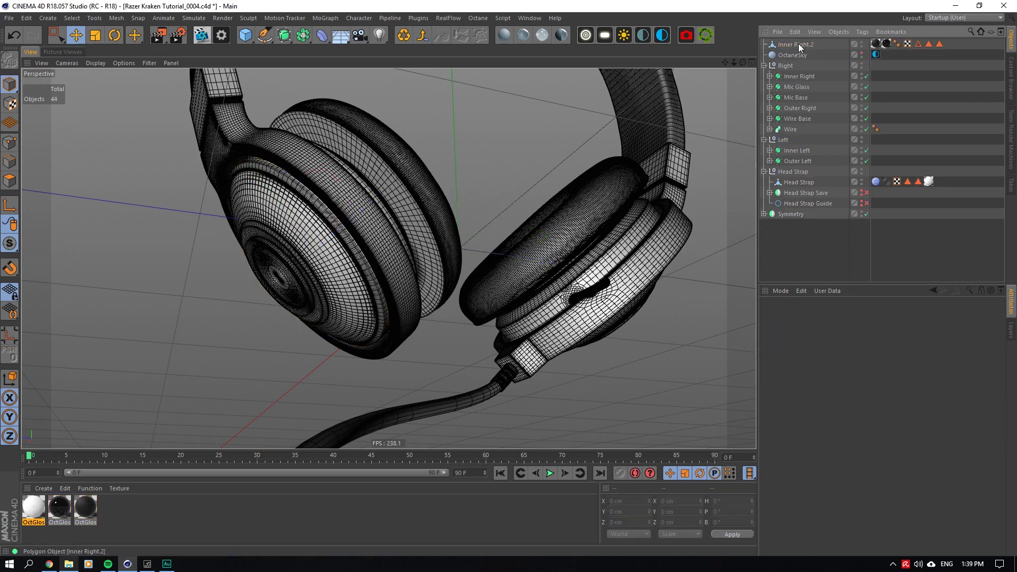
drag(789, 145, 790, 146)
Isolate Inner Left together with the rotated cap piece Inner Right.2 using viewport solo.
click(794, 151)
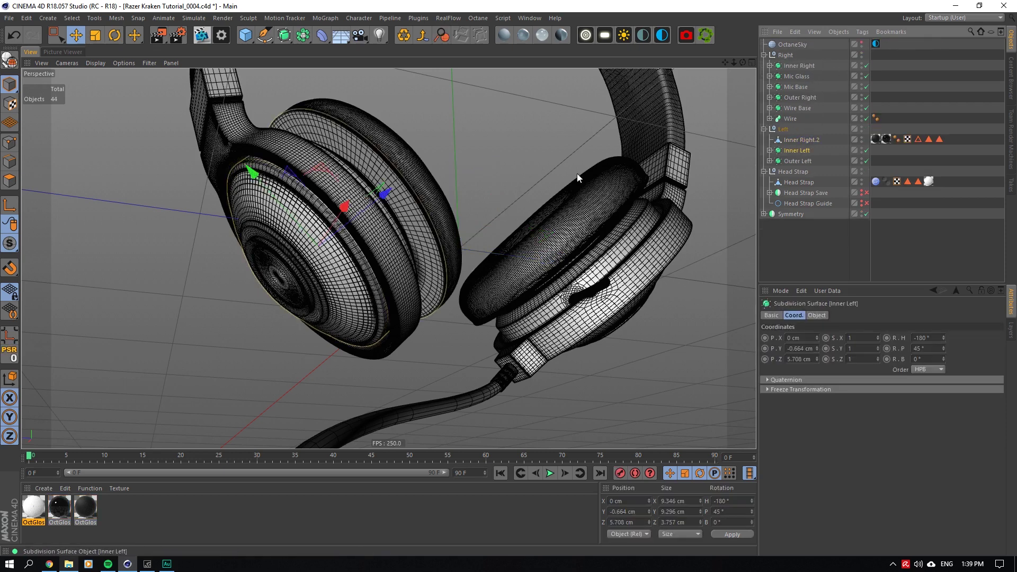
scroll(254, 227, up, 6)
drag(741, 62, 745, 65)
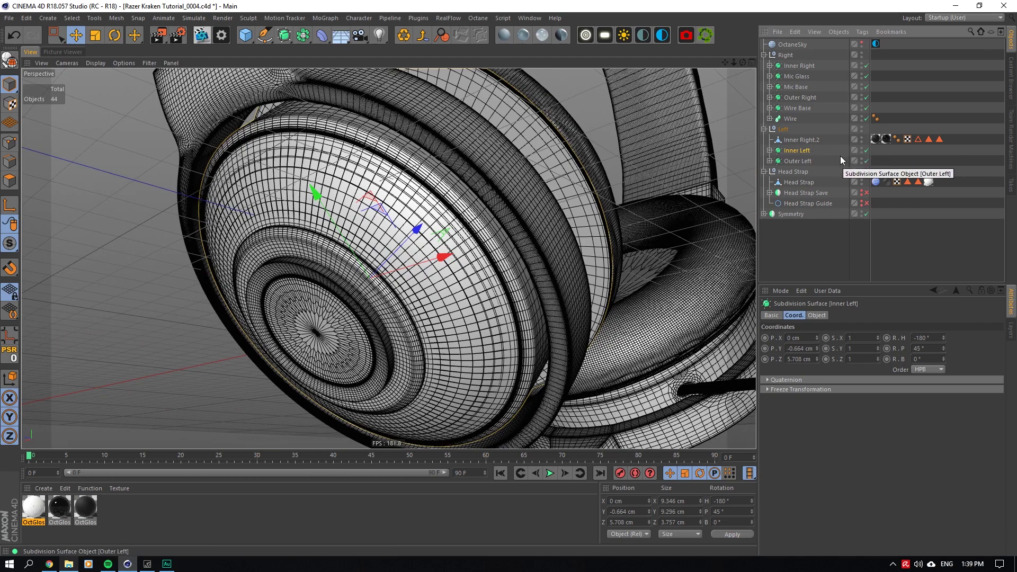
click(9, 243)
click(41, 292)
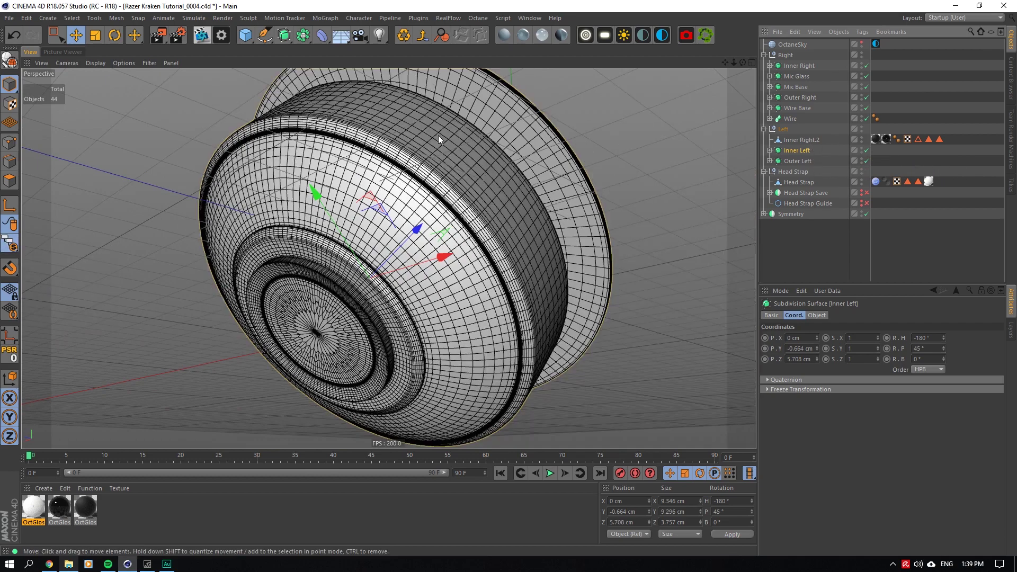
drag(742, 62, 770, 23)
ctrl+click(802, 140)
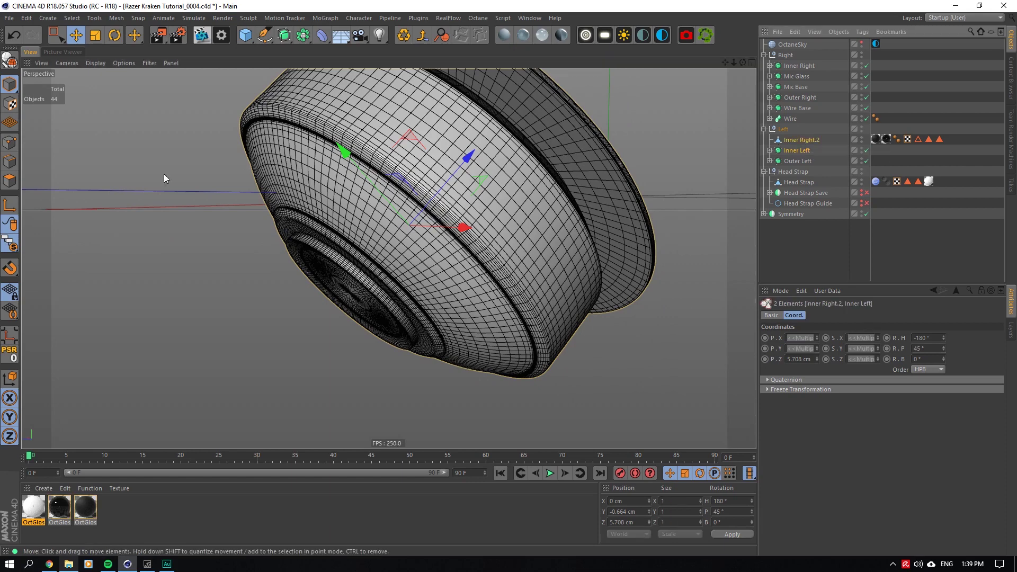
click(10, 243)
click(53, 296)
scroll(342, 174, up, 3)
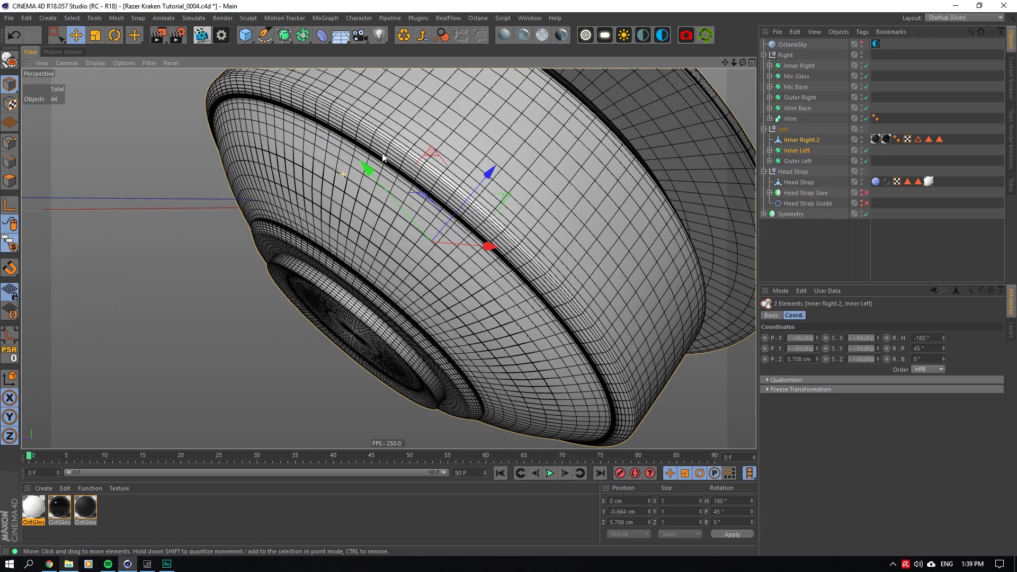
Switch to the world coordinate system and try to shift the cap piece against the inner left cup's rim.
click(791, 140)
scroll(557, 198, down, 1)
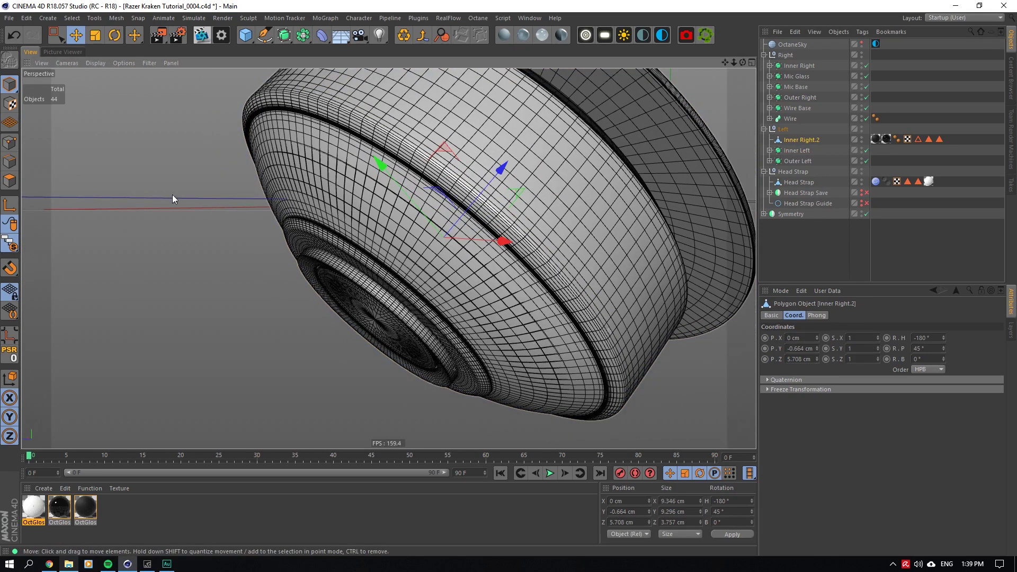
click(9, 377)
mouse_move(352, 240)
mouse_down()
mouse_move(310, 237)
mouse_move(352, 233)
mouse_up()
scroll(483, 160, up, 4)
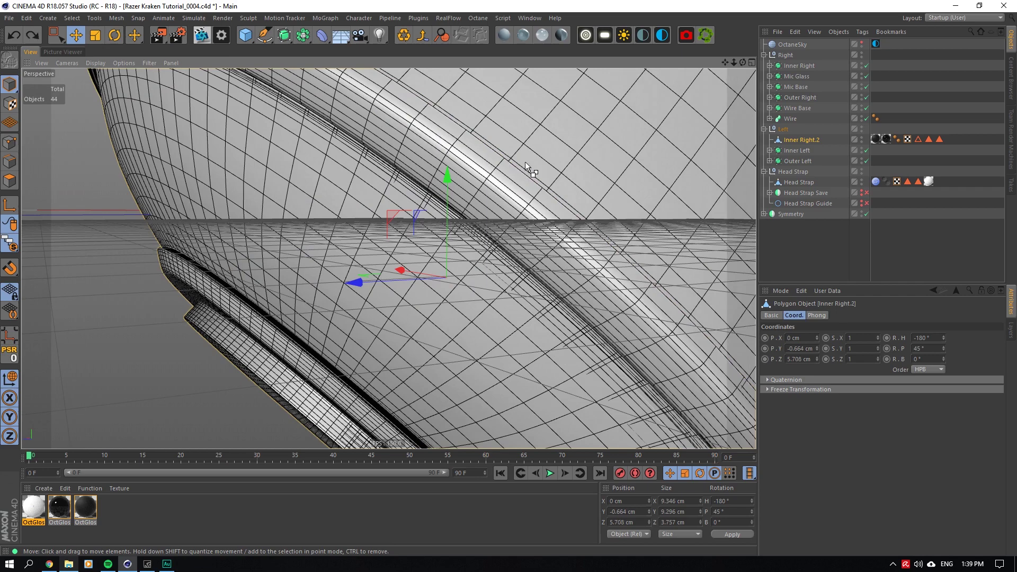
scroll(525, 162, down, 5)
drag(724, 63, 689, 114)
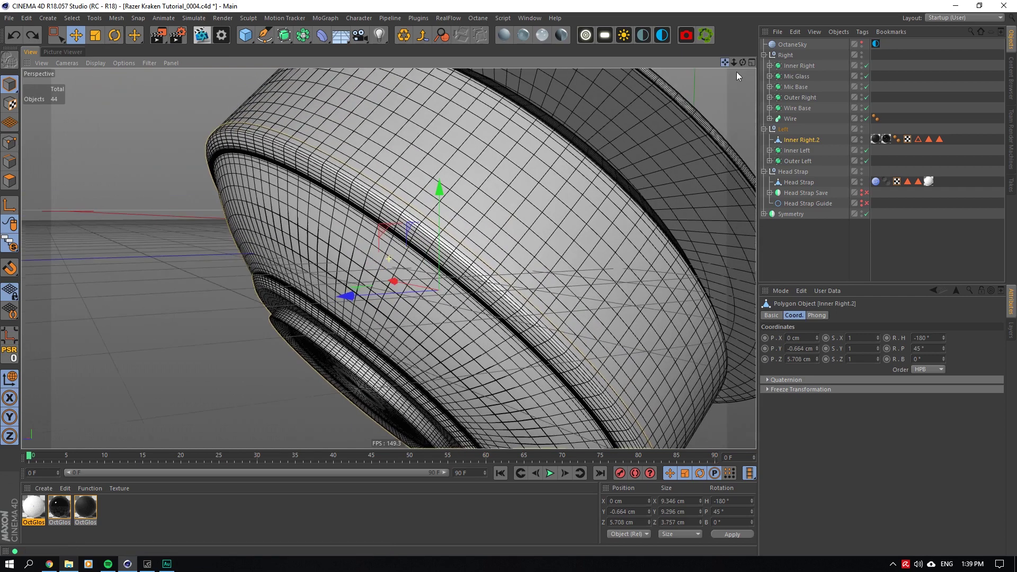
click(793, 150)
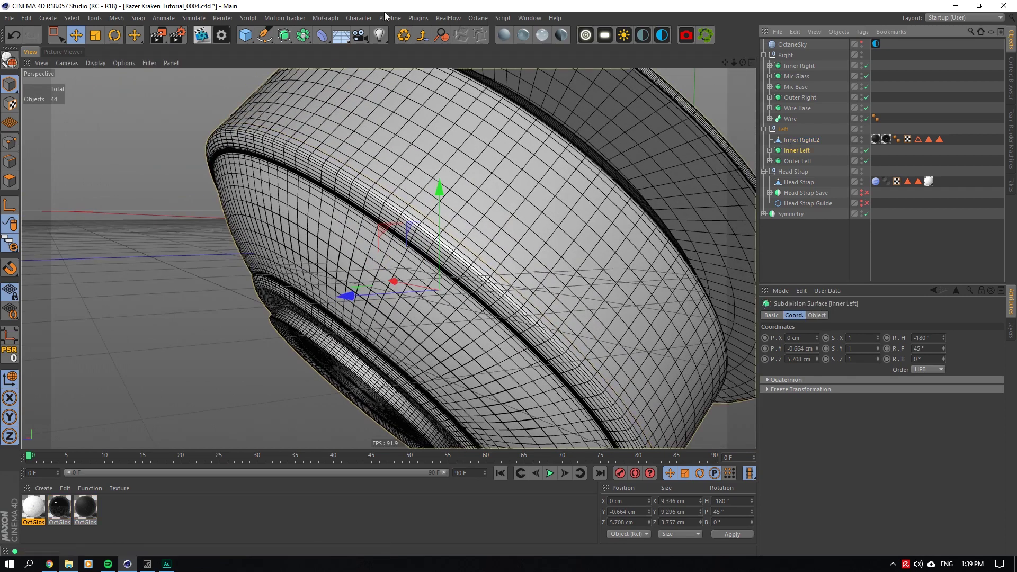
click(421, 38)
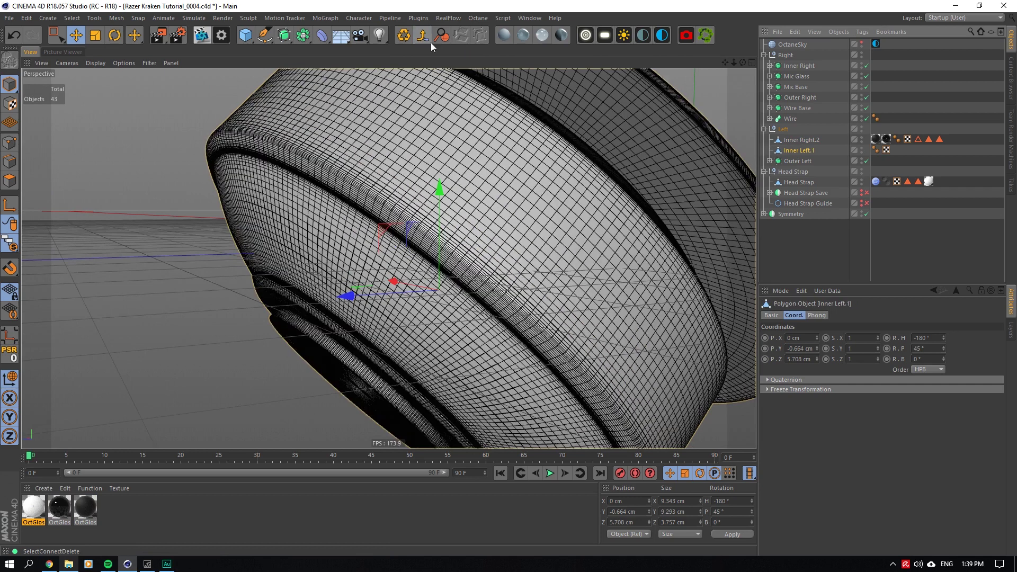
key(ctrl+z)
Duplicate Inner Left within the Left group and disable the original as a backup.
ctrl+drag(802, 151, 796, 145)
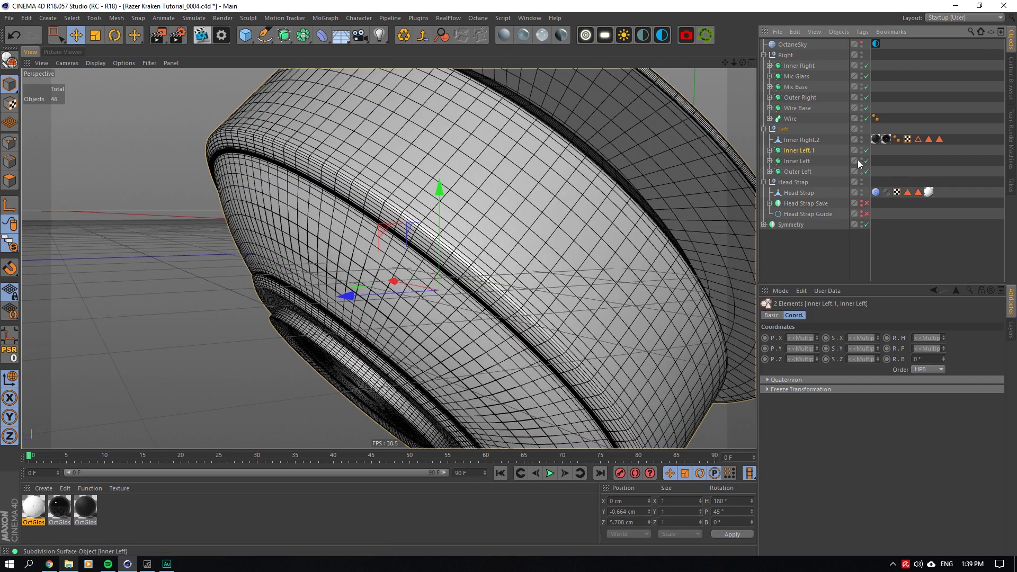
click(865, 161)
click(802, 151)
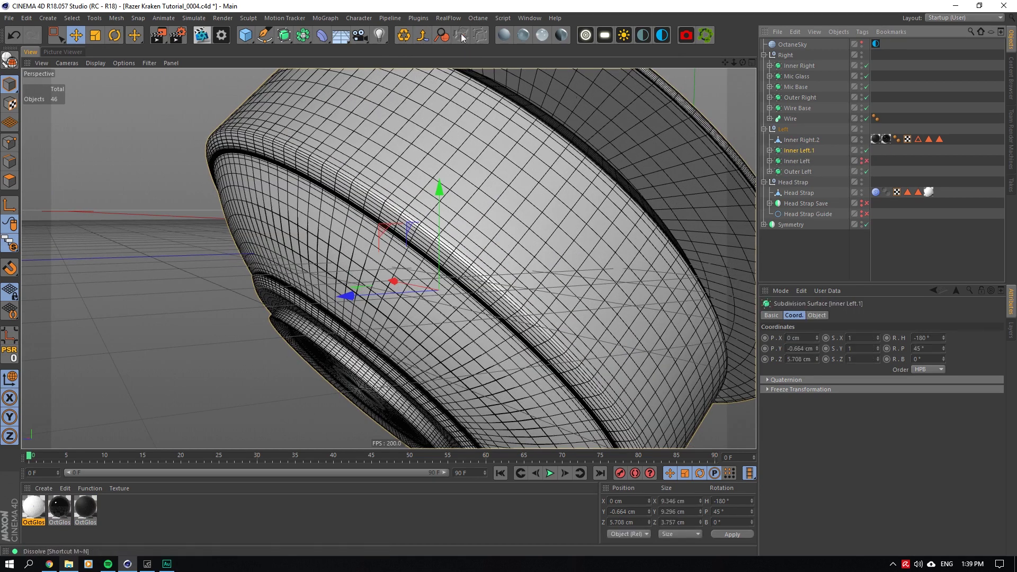
Collapse the duplicate Inner Left into a polygon object and ring-select the polygon strip along its outer rim.
click(422, 36)
alt+right_drag(446, 165, 368, 172)
scroll(235, 248, up, 2)
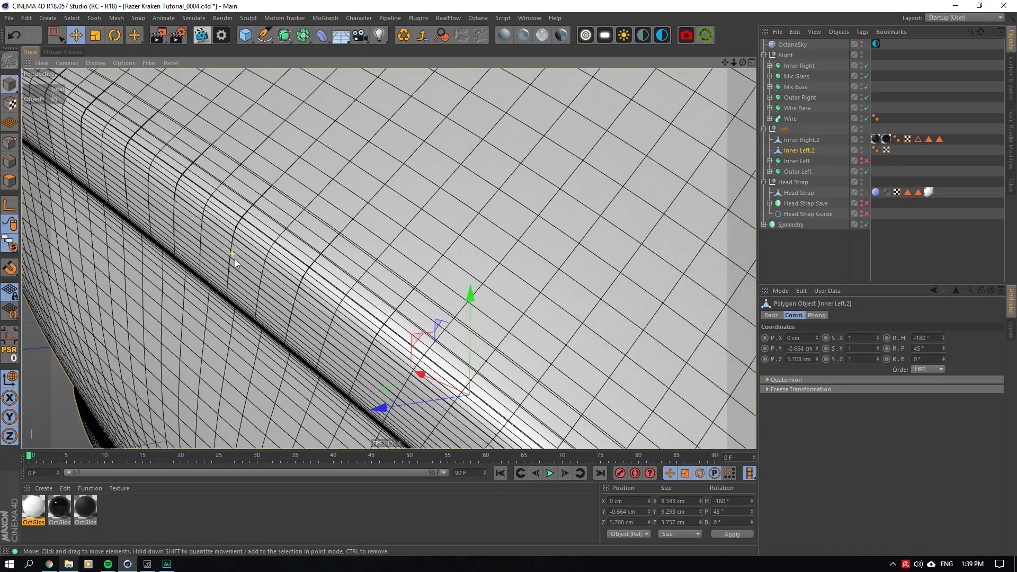
click(12, 176)
click(71, 18)
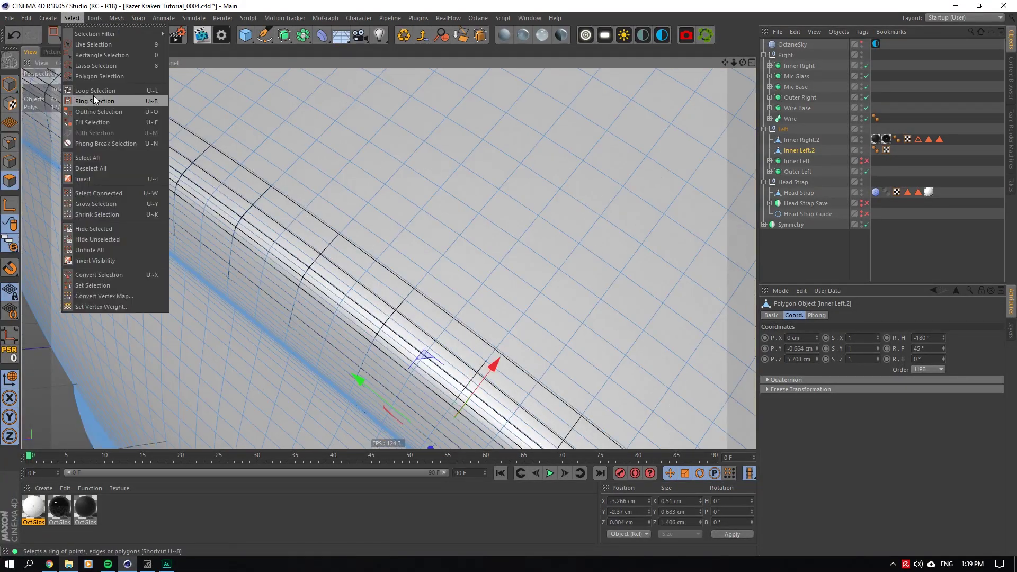
click(99, 98)
click(342, 228)
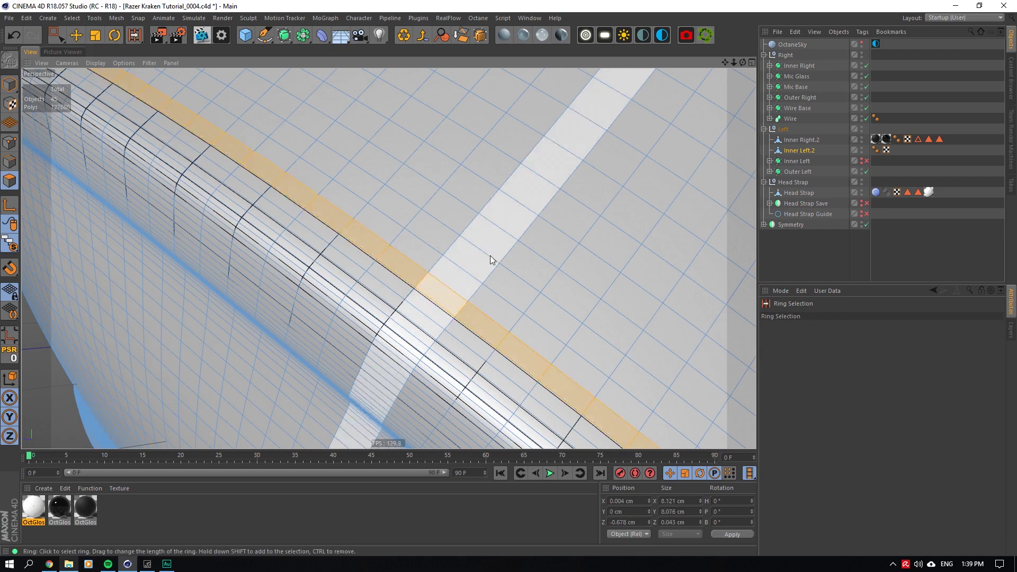
Extend the selection over the cup's side wall and flange with Fill Selection.
scroll(473, 243, down, 6)
click(71, 18)
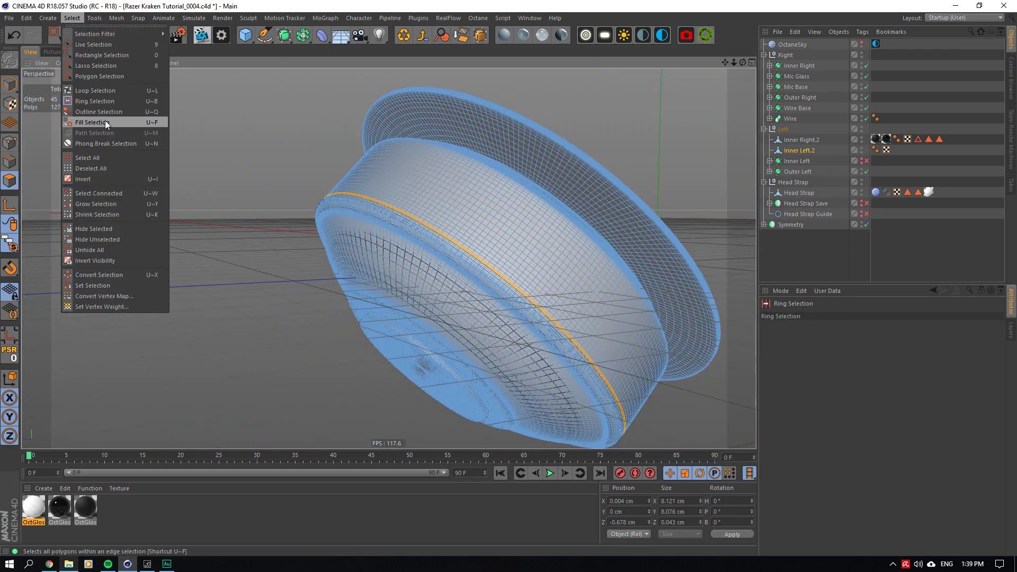
click(105, 120)
click(498, 216)
scroll(472, 234, up, 5)
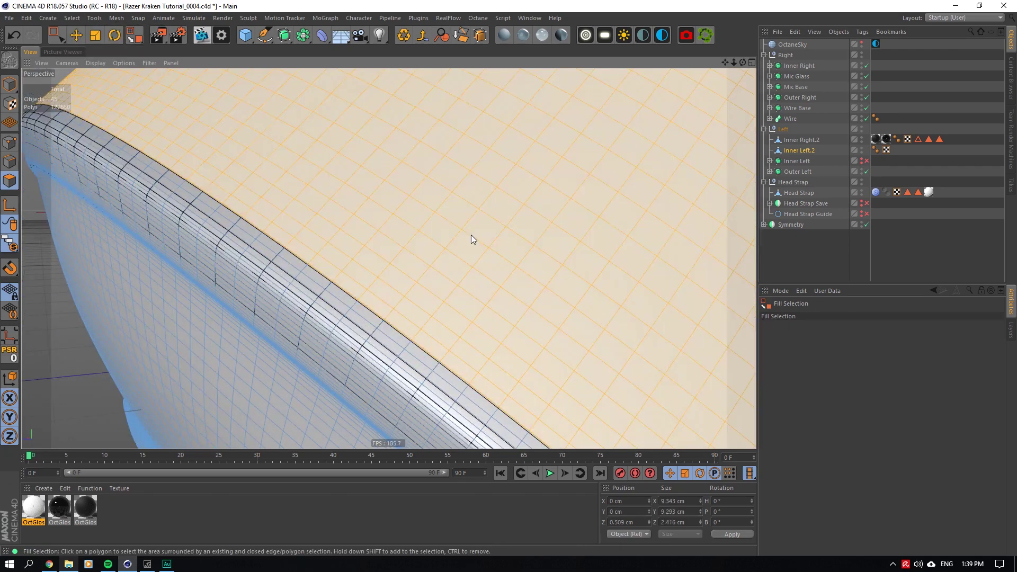
click(464, 235)
Invert the selection, delete the duplicate cup's outer cap polygons, and return to model mode with the Move tool.
click(71, 18)
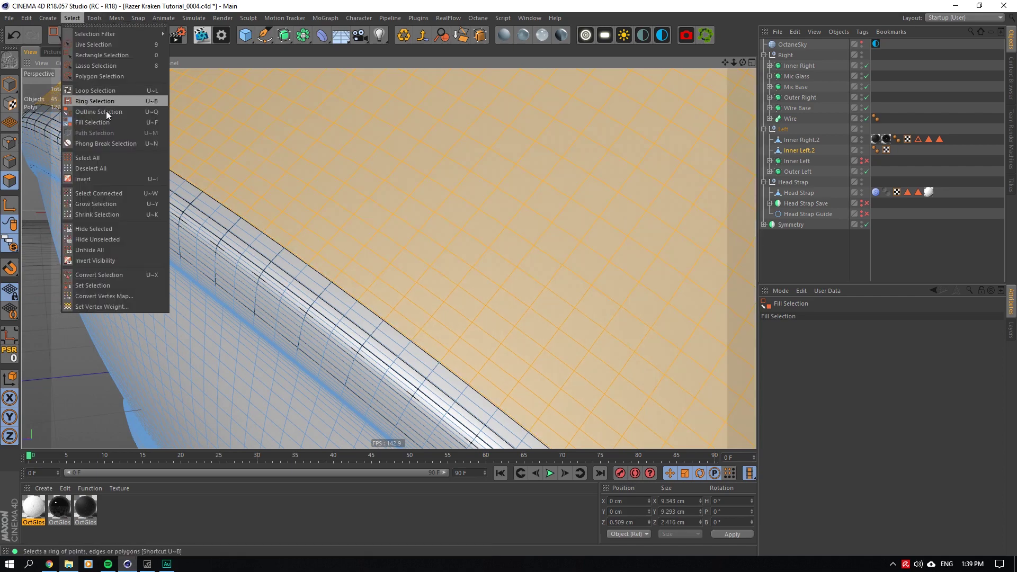
click(90, 179)
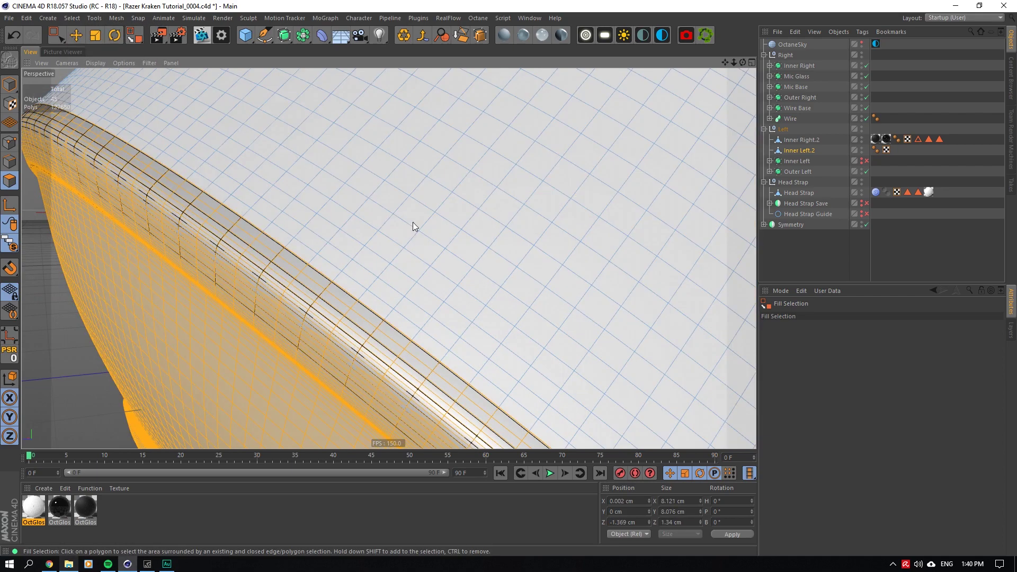
click(347, 232)
scroll(347, 233, up, 6)
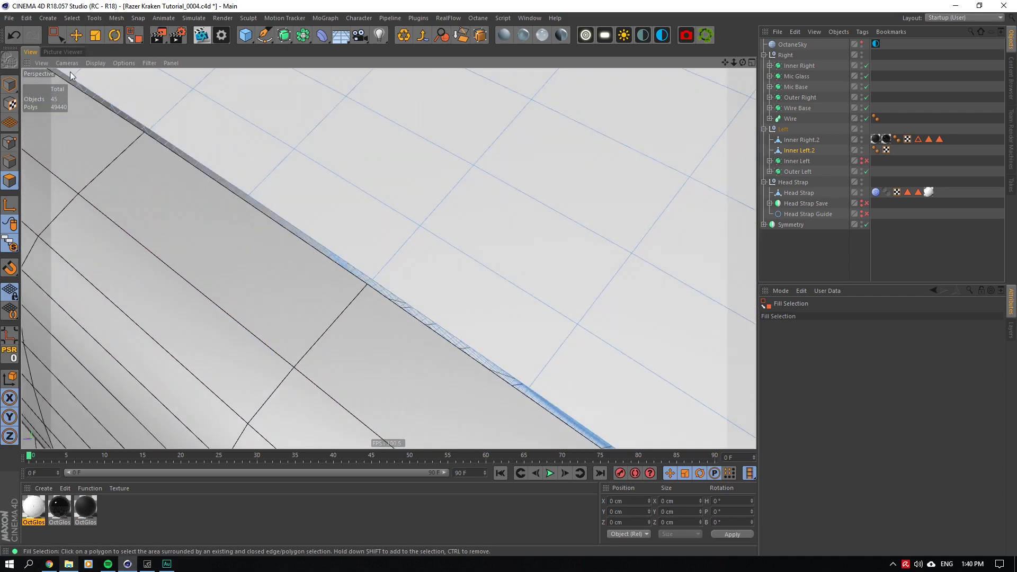
click(10, 162)
click(75, 35)
click(10, 85)
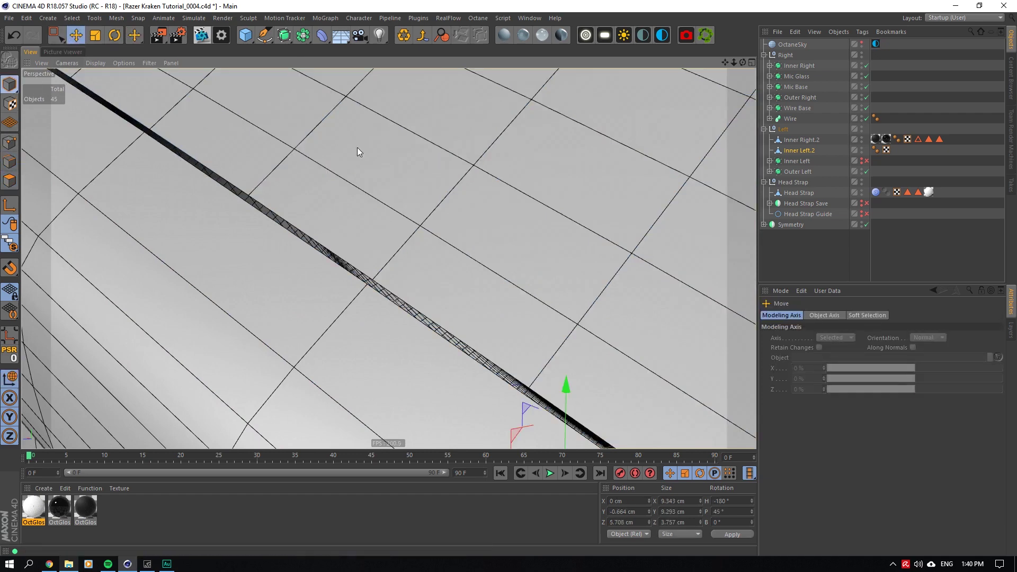
Select the cap piece together with the trimmed cup and inspect the seam between them.
ctrl+click(799, 141)
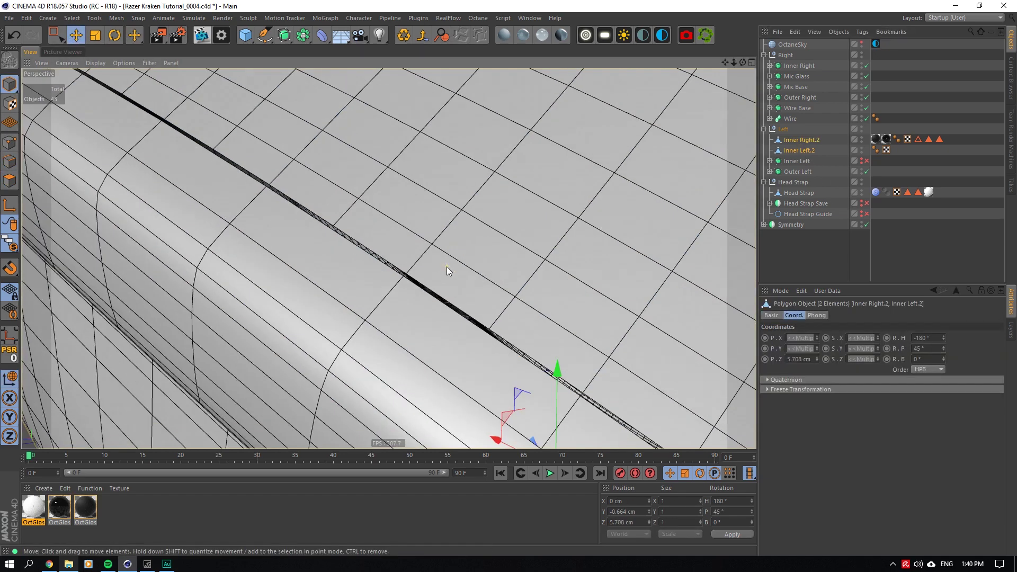
drag(743, 62, 673, 62)
alt+right_drag(575, 242, 521, 242)
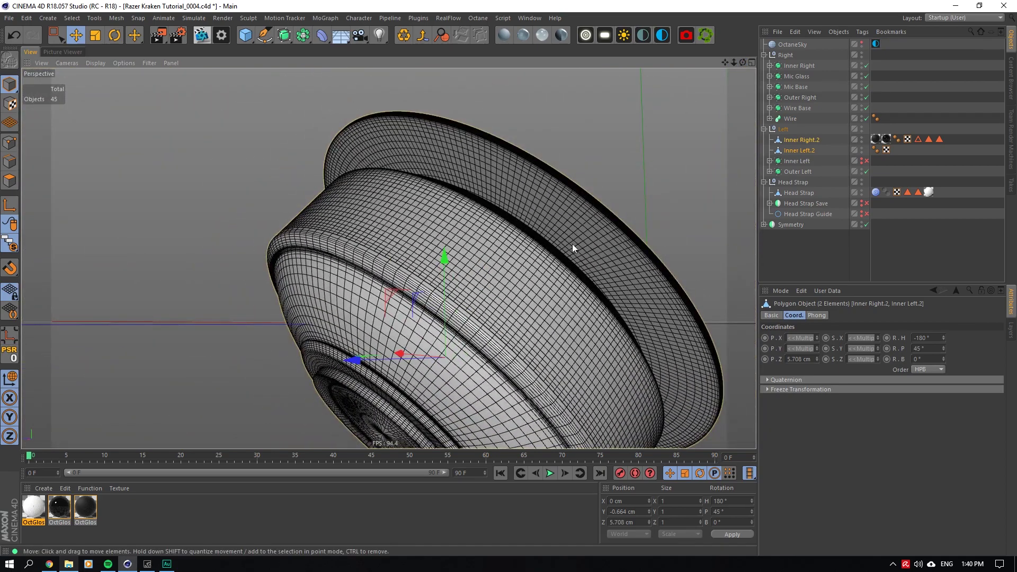
Undo the trimming and the polygon conversion of the duplicate Inner Left.
key(ctrl+z)
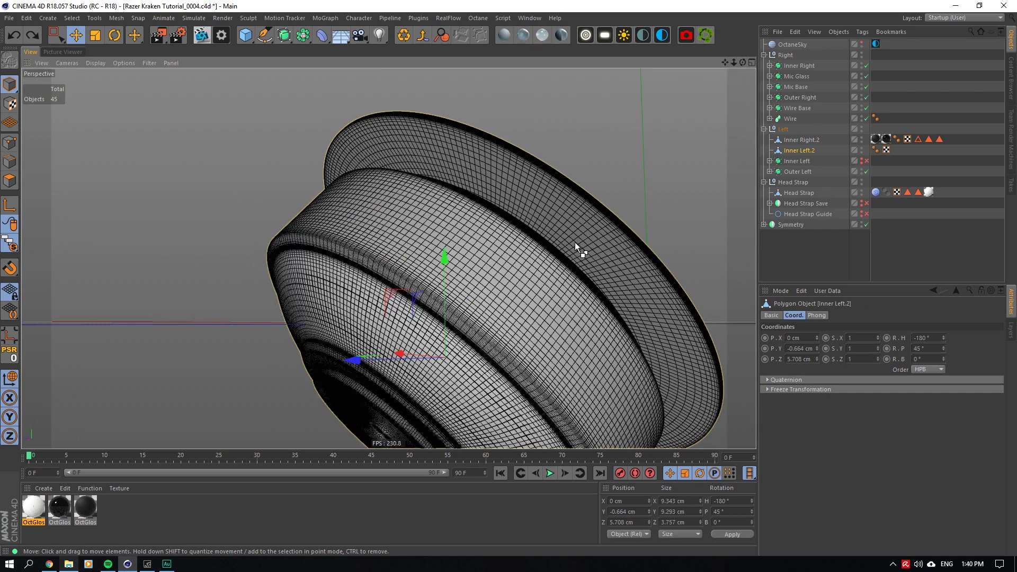
scroll(462, 308, up, 5)
scroll(373, 305, up, 2)
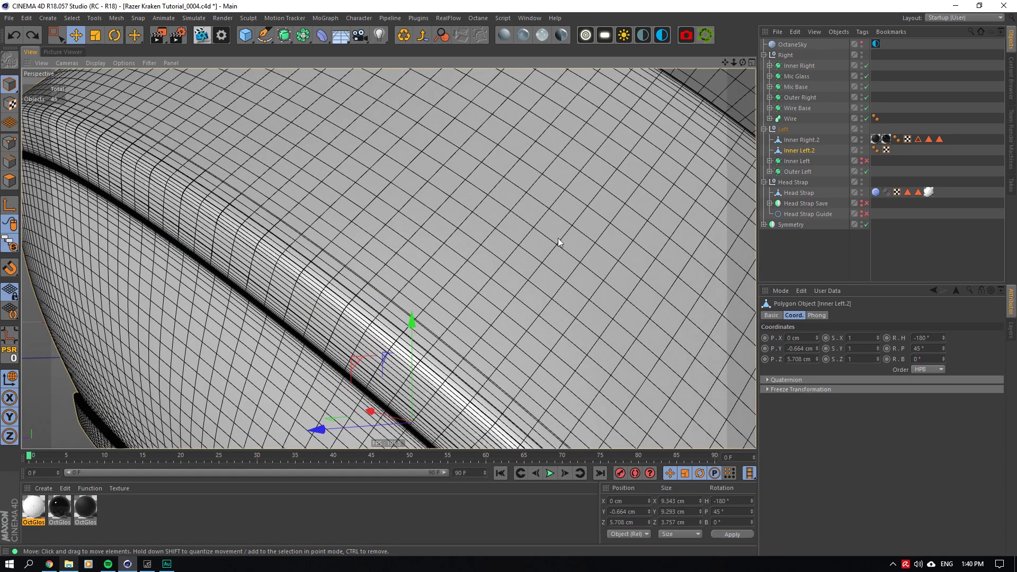
key(ctrl+z)
key(z)
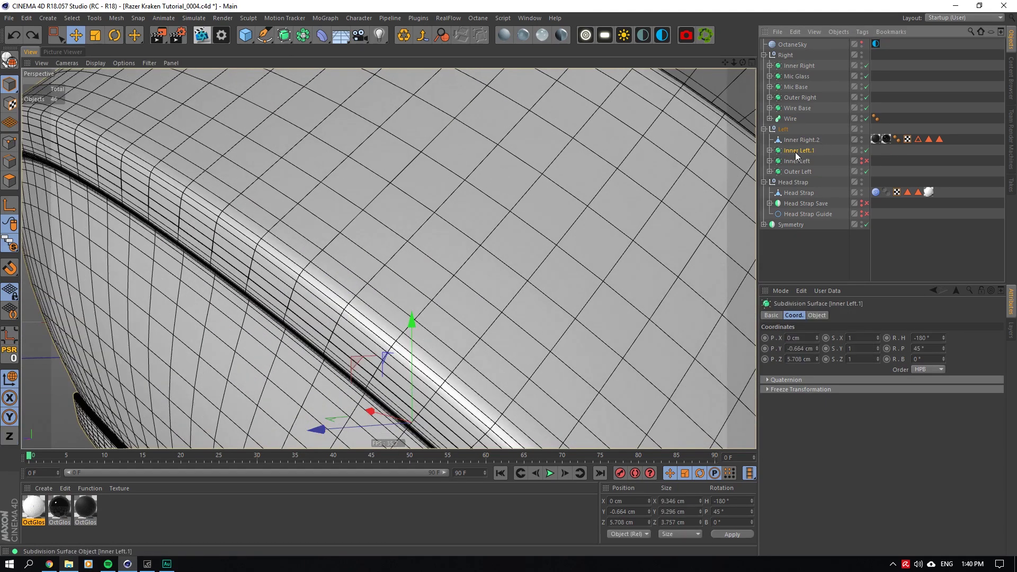
Lower the duplicate Inner Left's subdivision level to 2 and collapse it into a polygon object.
click(817, 315)
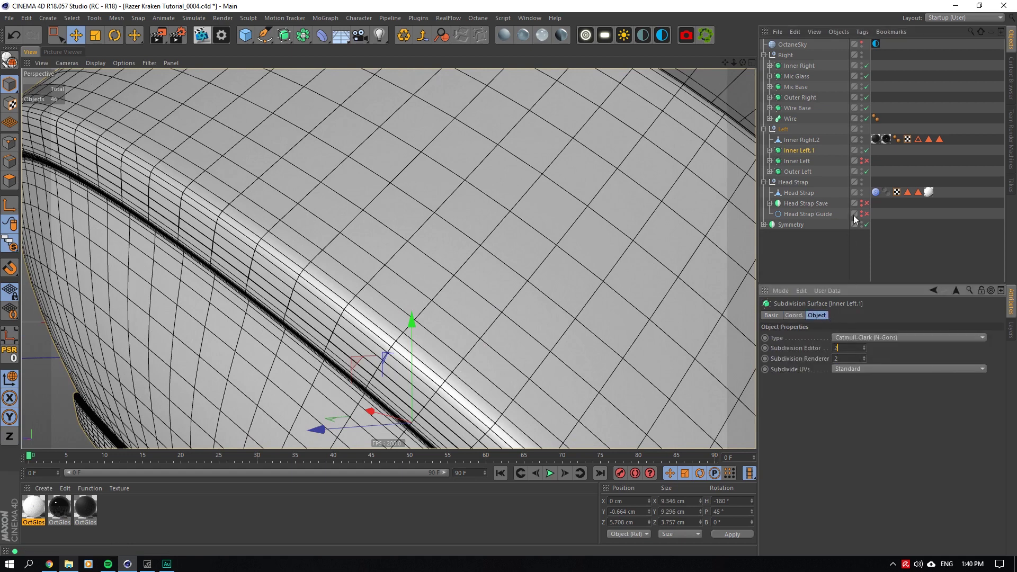
click(427, 39)
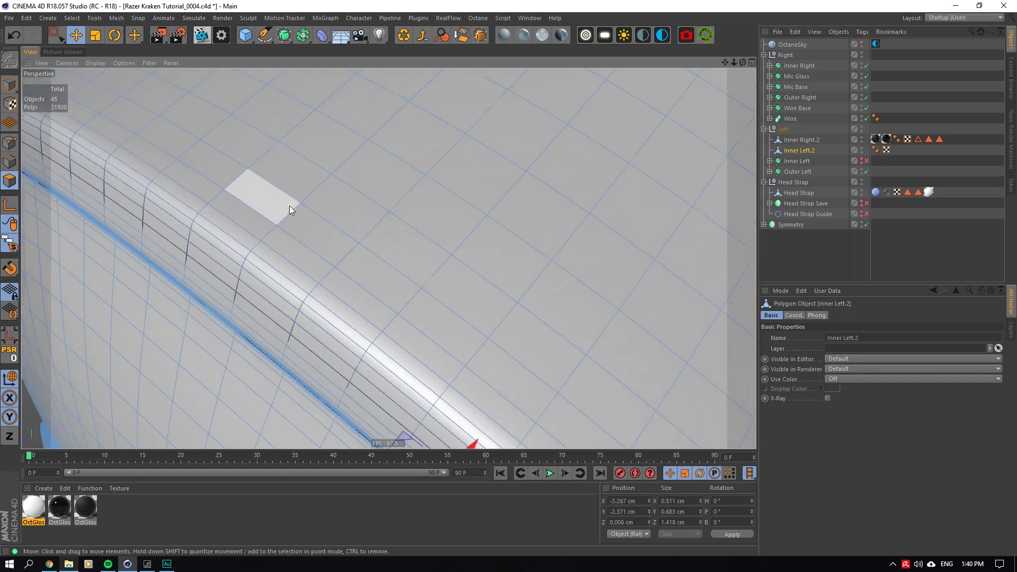
Select the polygon ring beside the rounded rim of Inner Left.2 with Ring Selection.
scroll(133, 161, up, 3)
click(49, 18)
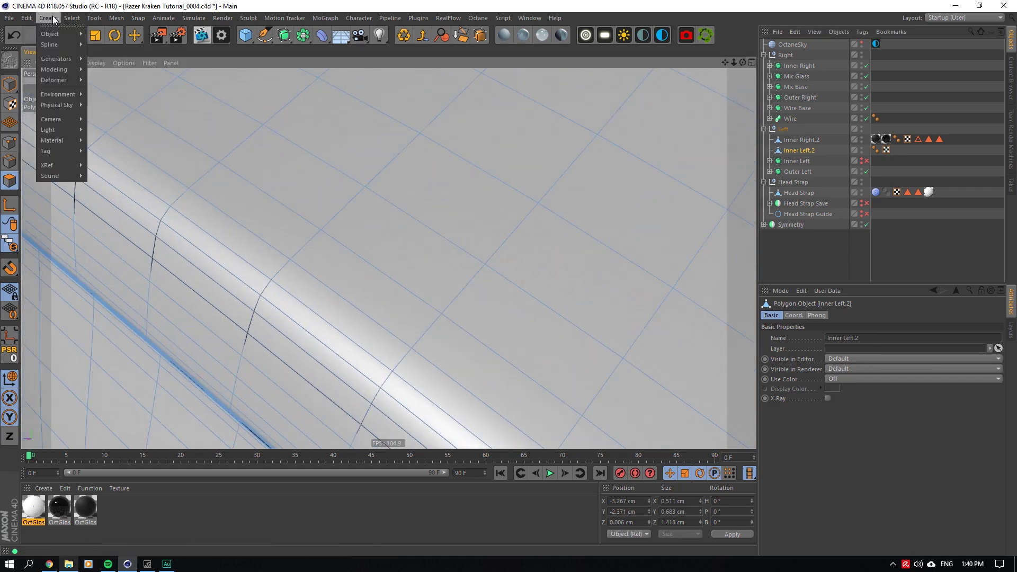
mouse_move(72, 18)
click(91, 103)
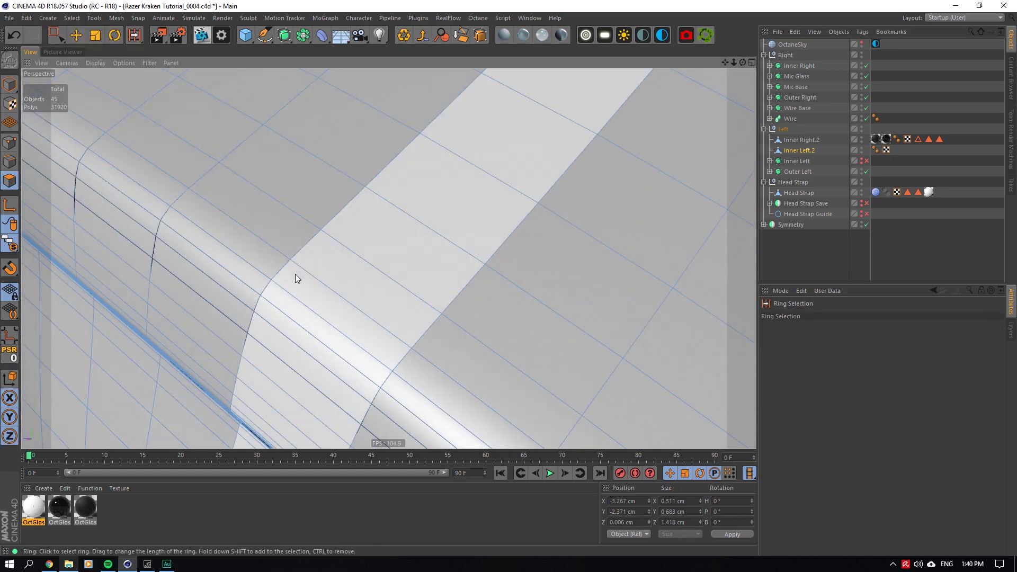
click(352, 204)
scroll(396, 288, down, 3)
scroll(396, 288, down, 3)
click(73, 18)
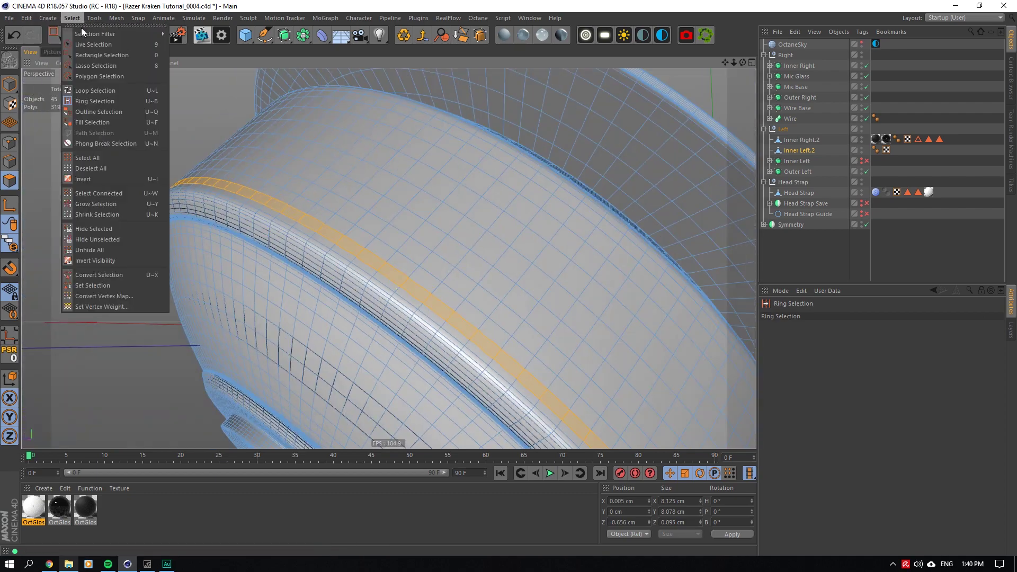
key(Escape)
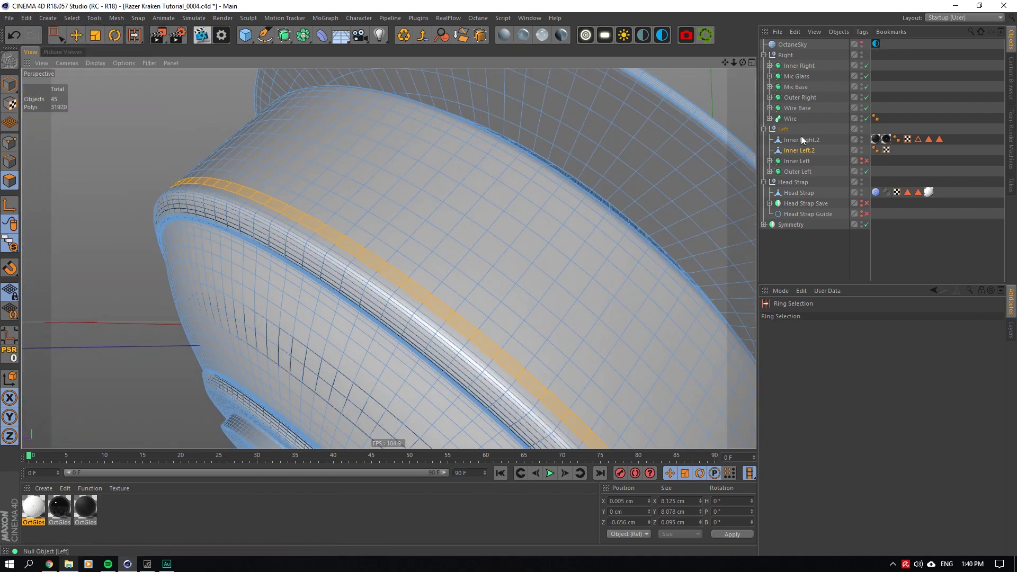
Compare the selected ring on Inner Left.2 with the trimmed edge of the Inner Right.2 cap piece.
click(800, 139)
scroll(336, 242, up, 8)
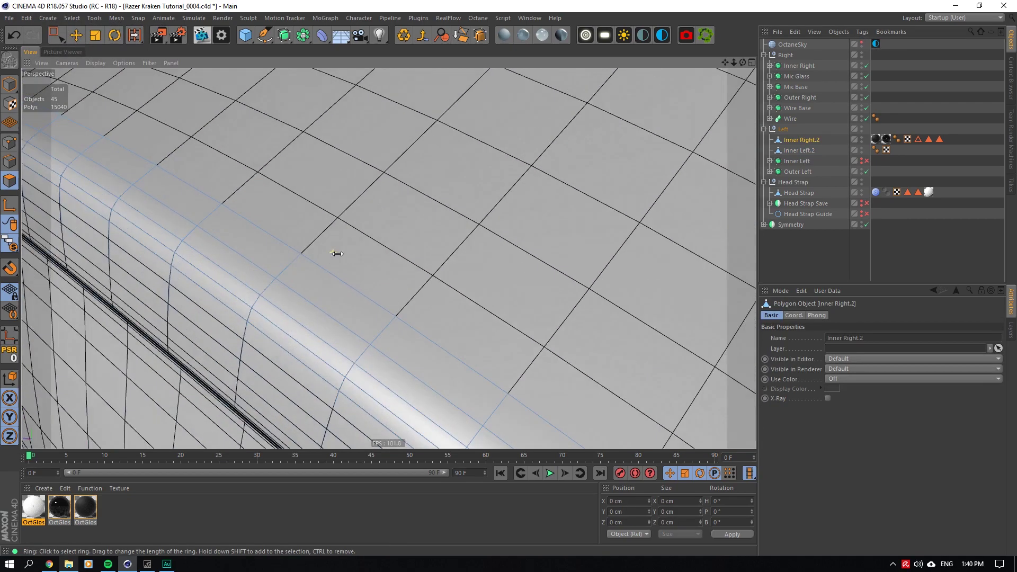
alt+right_drag(548, 217, 517, 218)
click(797, 151)
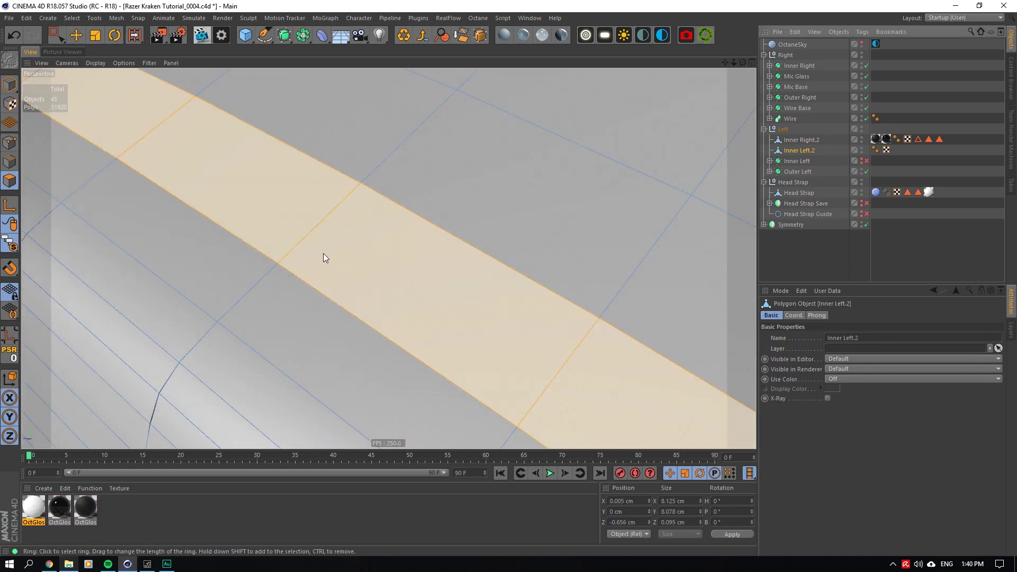
scroll(331, 263, down, 5)
click(345, 264)
scroll(345, 263, down, 3)
Extend the selection over the cup's inner side with Fill Selection, invert it and delete the outer cap polygons.
click(72, 18)
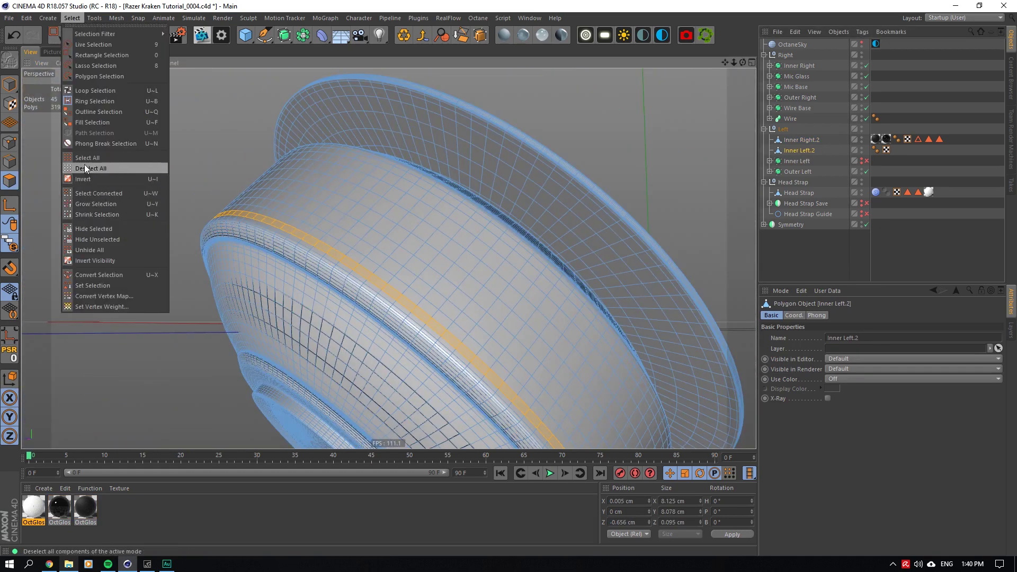
click(93, 122)
click(246, 184)
click(72, 18)
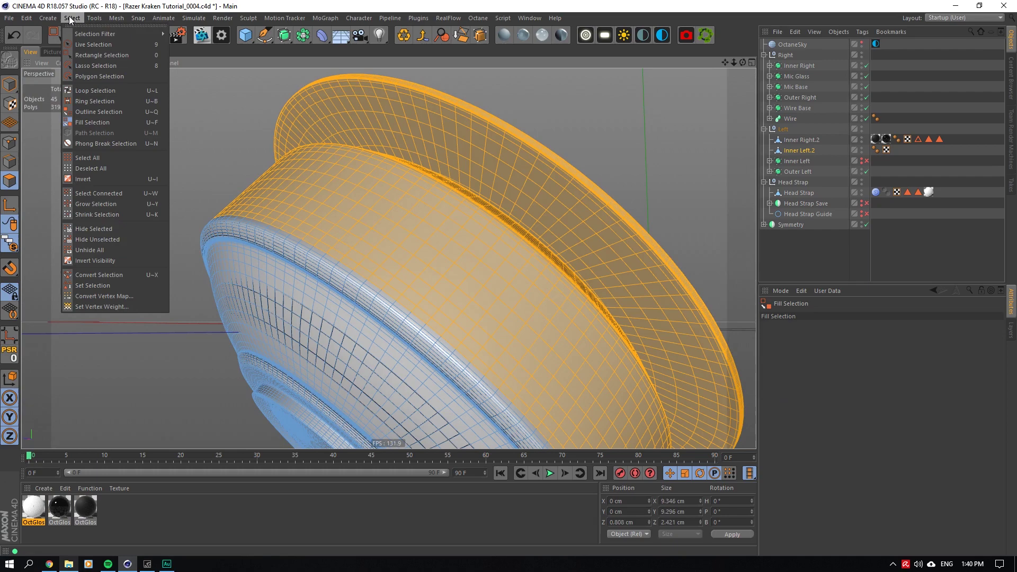
click(88, 240)
scroll(368, 249, up, 10)
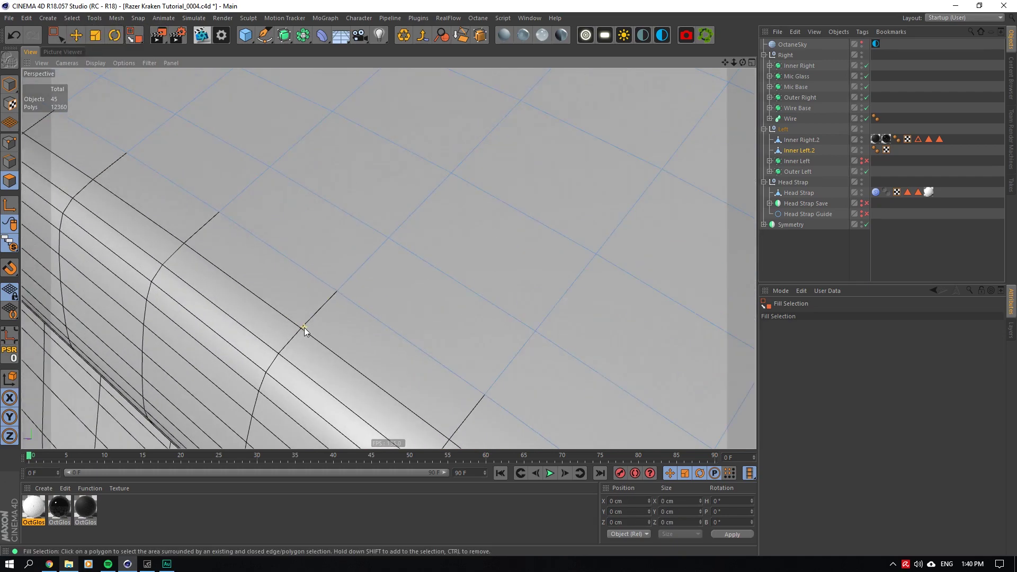
Connect Inner Left.2 and the Inner Right.2 cap piece into a single polygon object, deleting the originals.
click(9, 84)
click(75, 35)
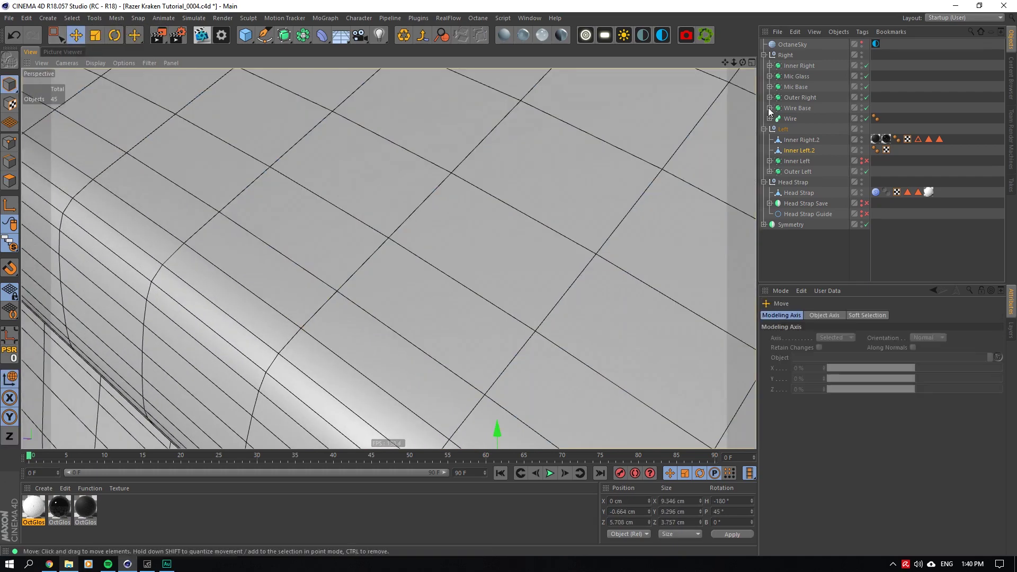
ctrl+click(800, 140)
click(422, 36)
Test the seam of the joined cup by moving one of its points, and undo the move.
click(10, 143)
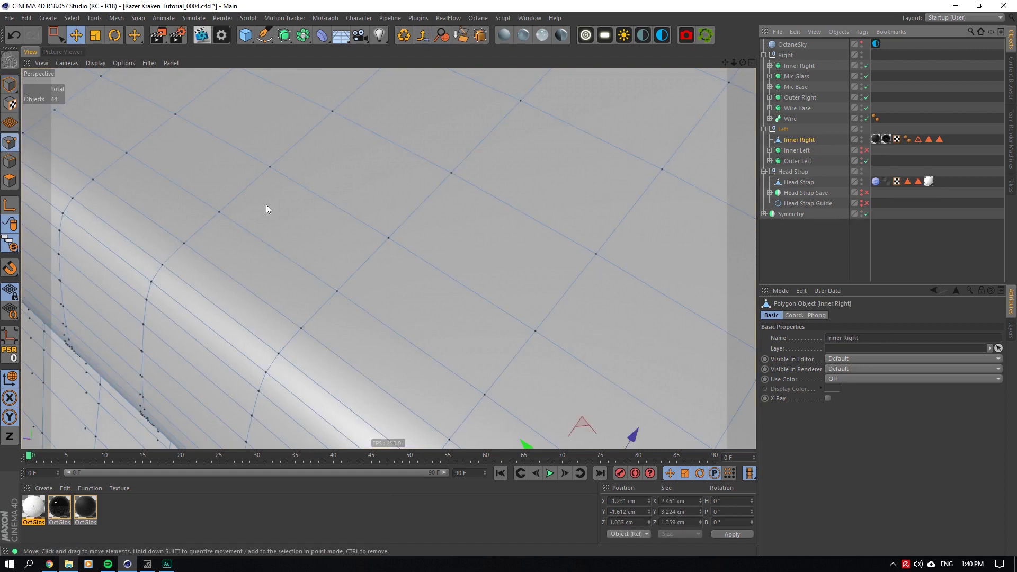
drag(218, 148, 155, 100)
key(ctrl+z)
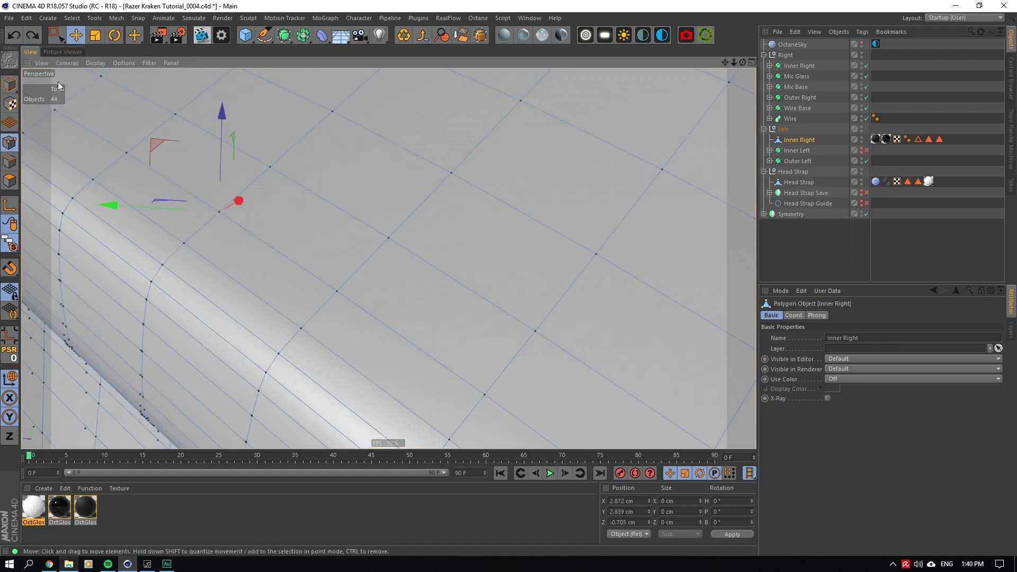
Optimize the joined Inner Right object to weld the overlapping points along the seam.
click(9, 83)
click(116, 18)
mouse_move(142, 42)
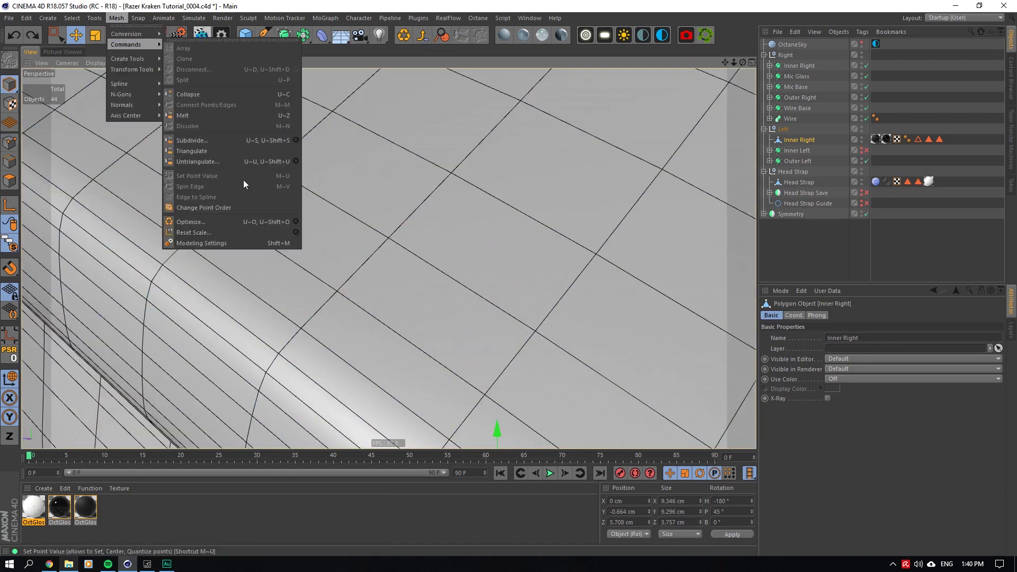
click(286, 221)
click(273, 245)
scroll(505, 231, down, 6)
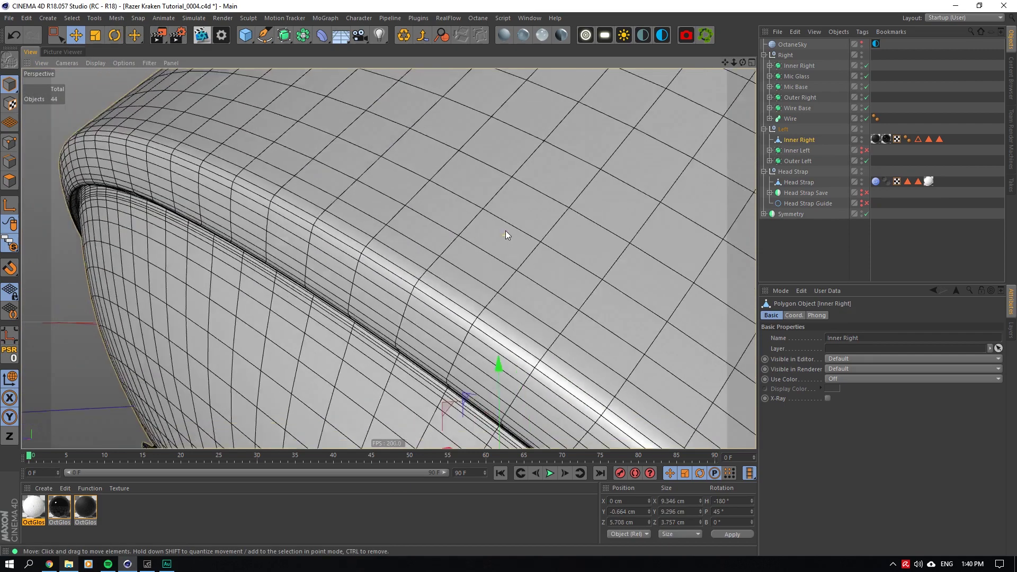
Turn off viewport solo and render the full headset in the Octane Live Viewer.
drag(9, 243, 56, 262)
click(201, 35)
click(223, 142)
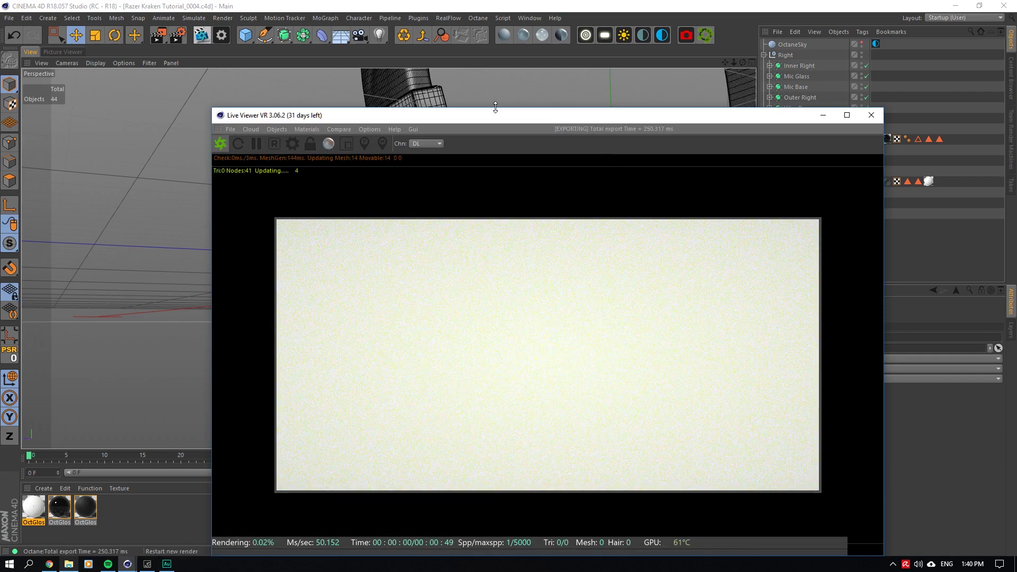
drag(742, 59, 588, 71)
mouse_move(742, 62)
mouse_down()
mouse_move(826, 62)
mouse_move(614, 56)
mouse_move(742, 62)
mouse_up()
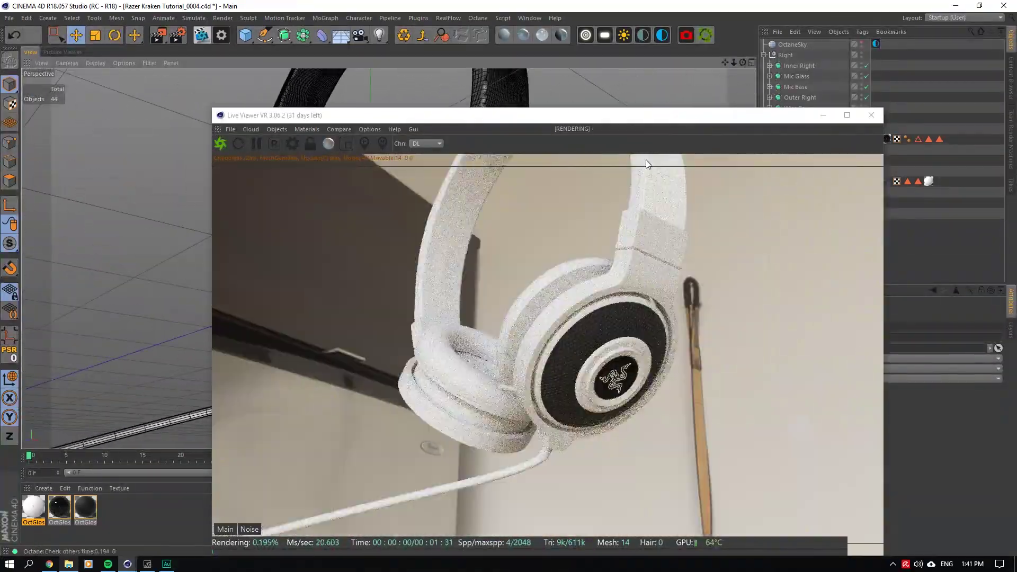
Set the displacement level of detail of the dark patterned glossy material to 1024x1024.
double_click(85, 507)
click(186, 273)
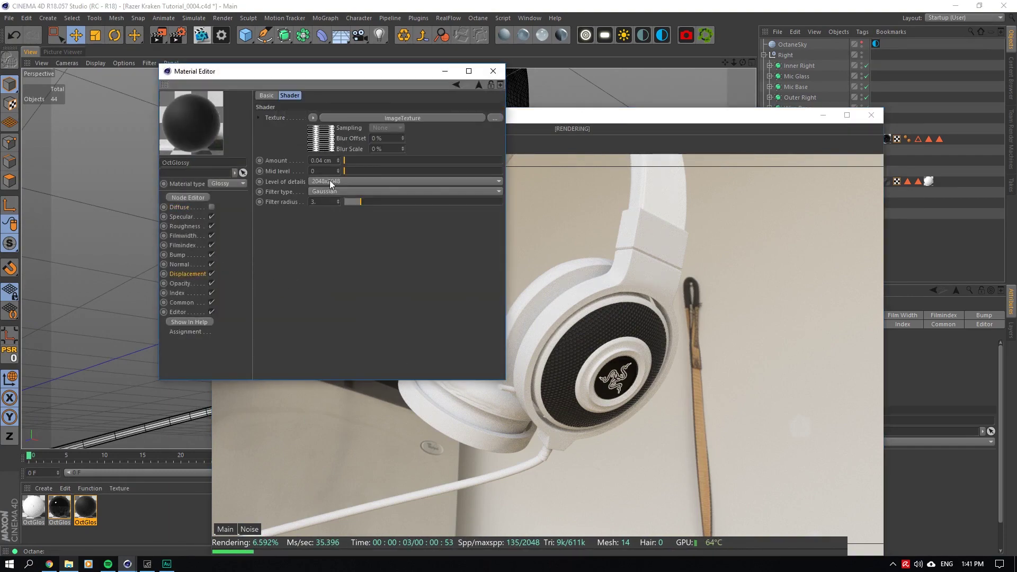
click(329, 181)
click(332, 212)
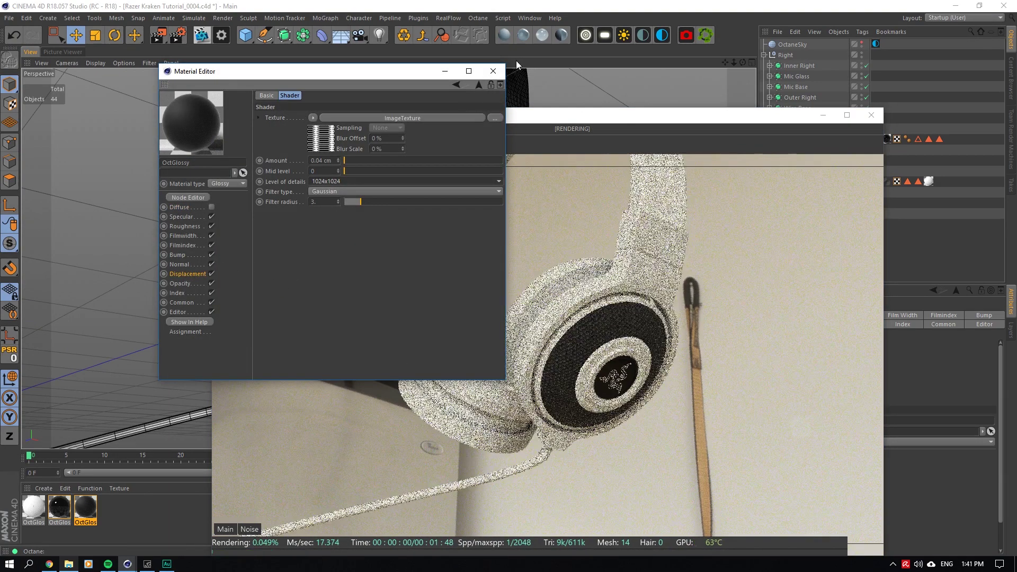
click(492, 71)
Create a new Octane glossy material, assign it to the left ear cushion and open it for editing.
mouse_move(741, 62)
mouse_down()
mouse_move(727, 65)
mouse_move(733, 53)
mouse_move(724, 62)
mouse_move(741, 66)
mouse_up()
right_click(551, 291)
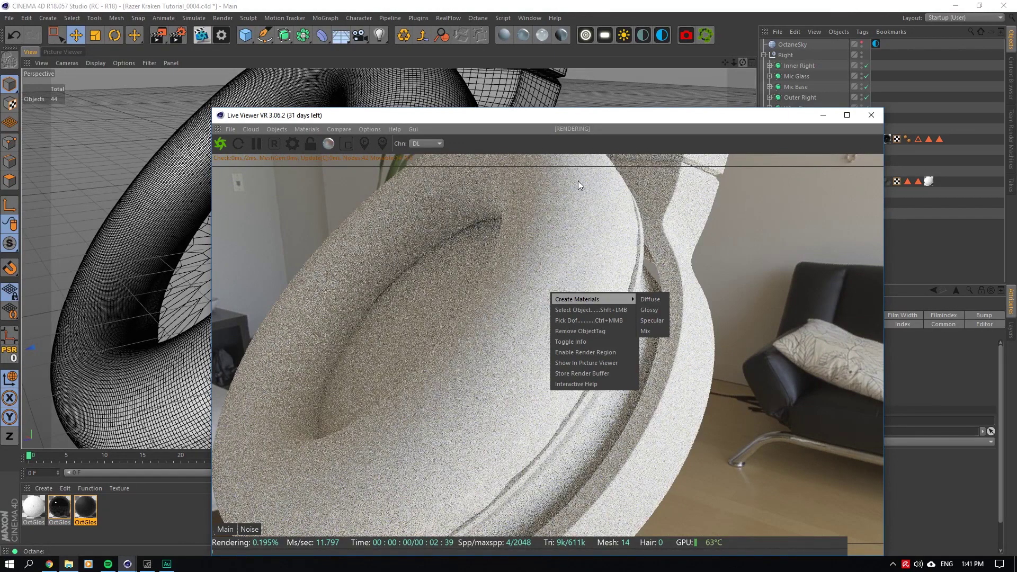
click(522, 35)
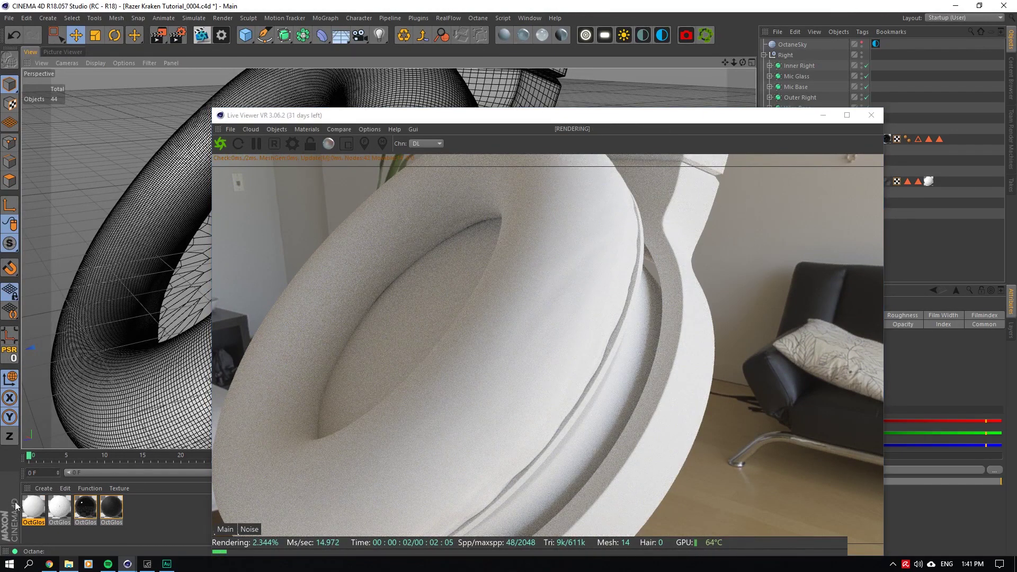
double_click(33, 507)
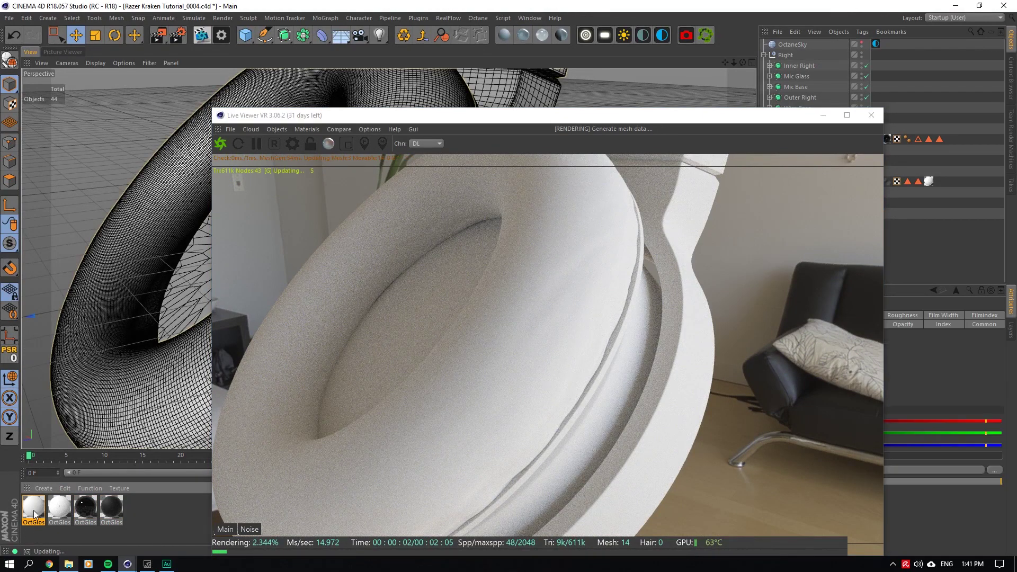
drag(255, 74, 691, 135)
Set the cushion material's diffuse color to black, with H 0°, S 0% and V 0%.
click(594, 269)
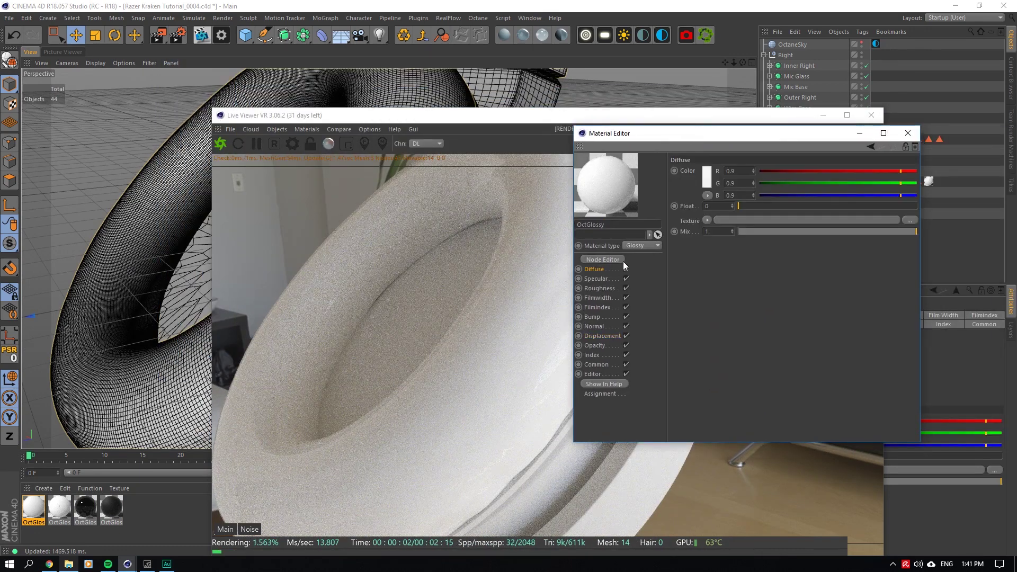
click(707, 183)
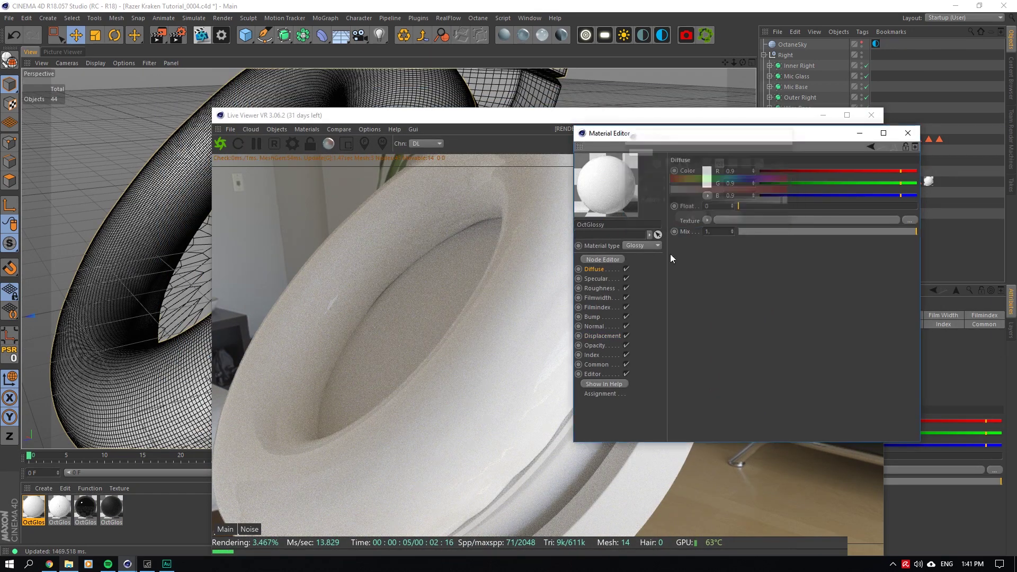
click(707, 184)
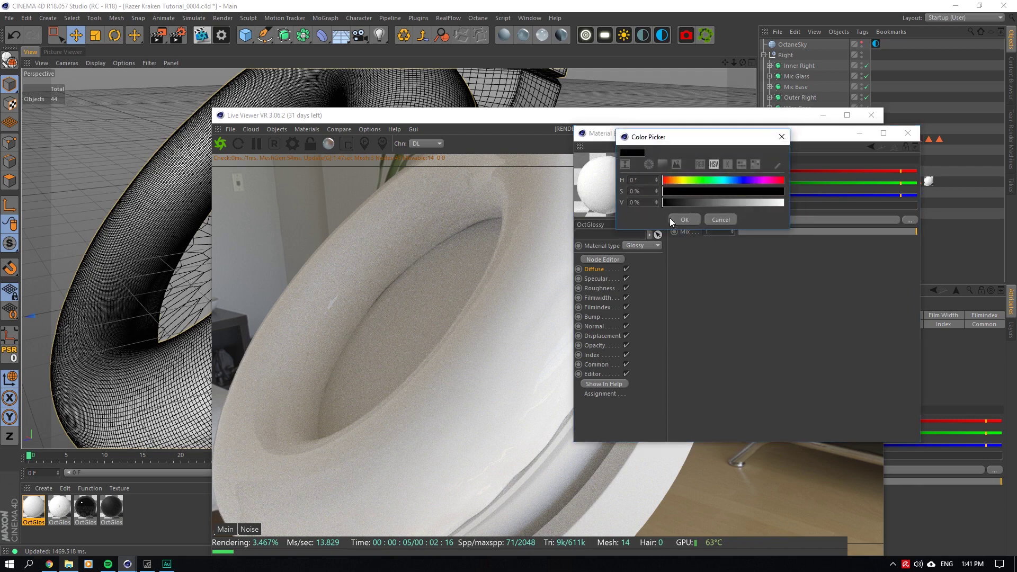
click(682, 220)
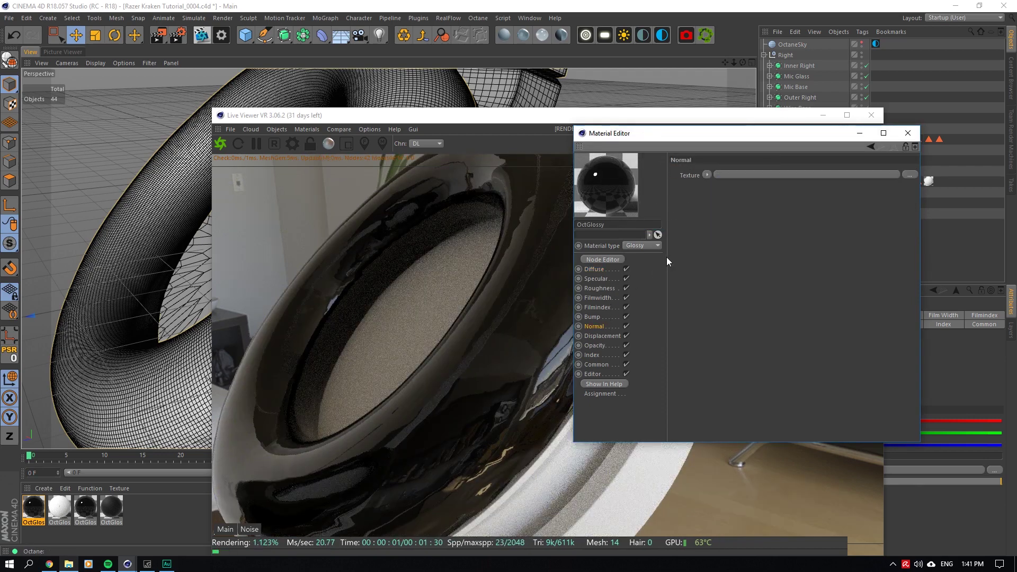
Add an Octane ImageTexture shader to the cushion material's roughness channel.
click(605, 289)
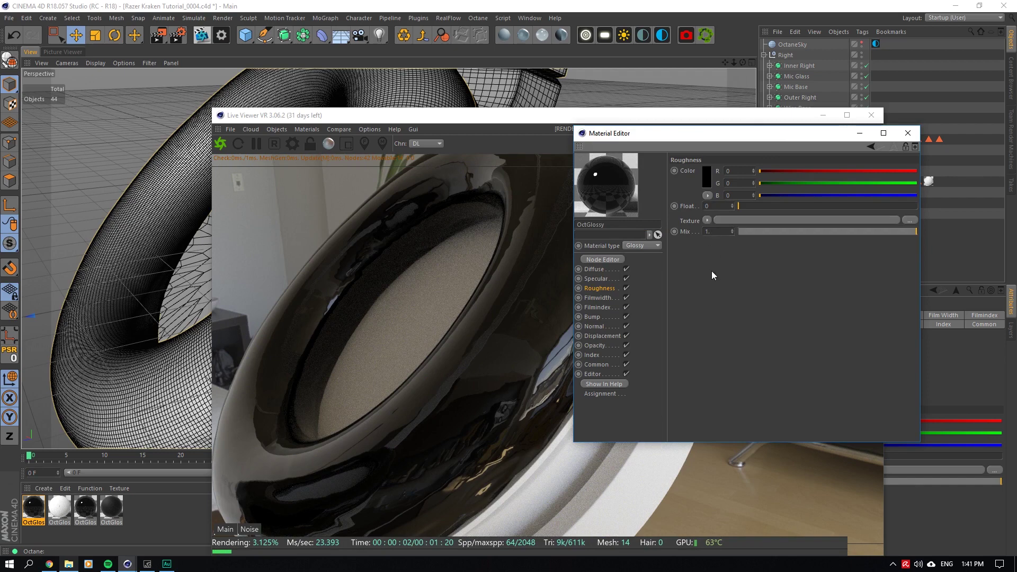
click(707, 220)
mouse_move(731, 429)
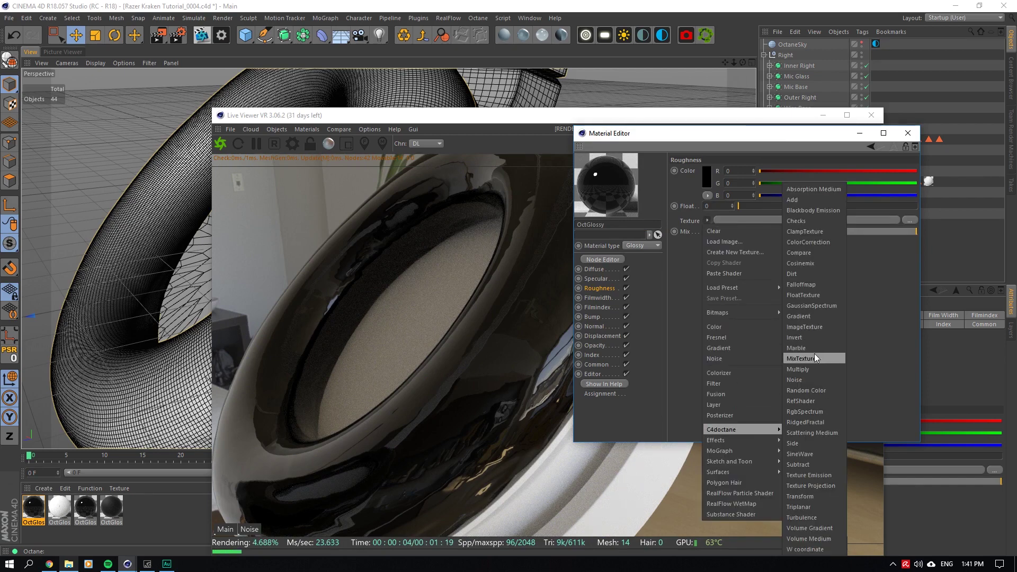
click(806, 325)
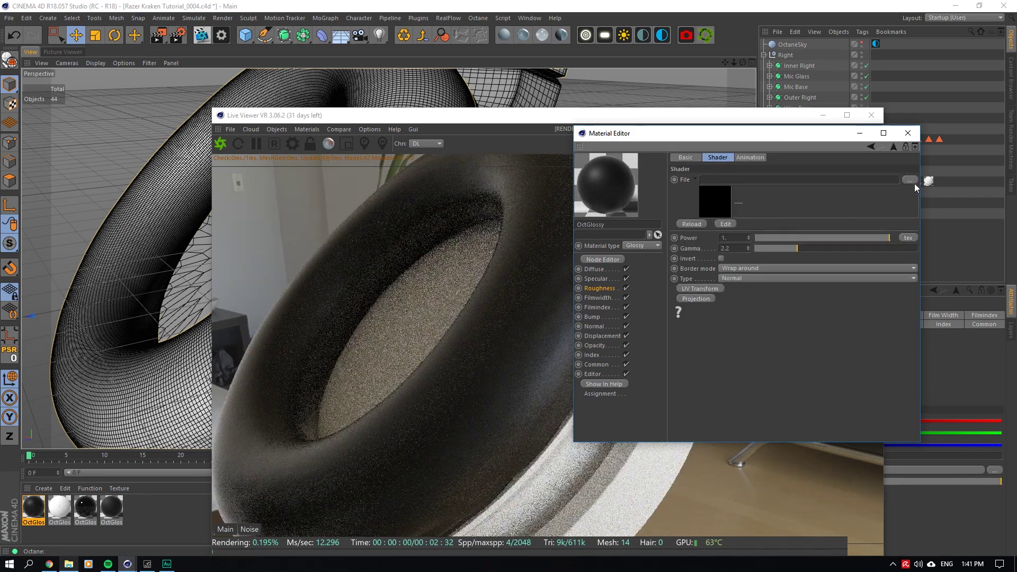
Load FabricLeatherCrocodile001_GLOSS_6K.jpg from Poliigon's Manmade textures as the roughness image, keeping its original file location.
click(910, 181)
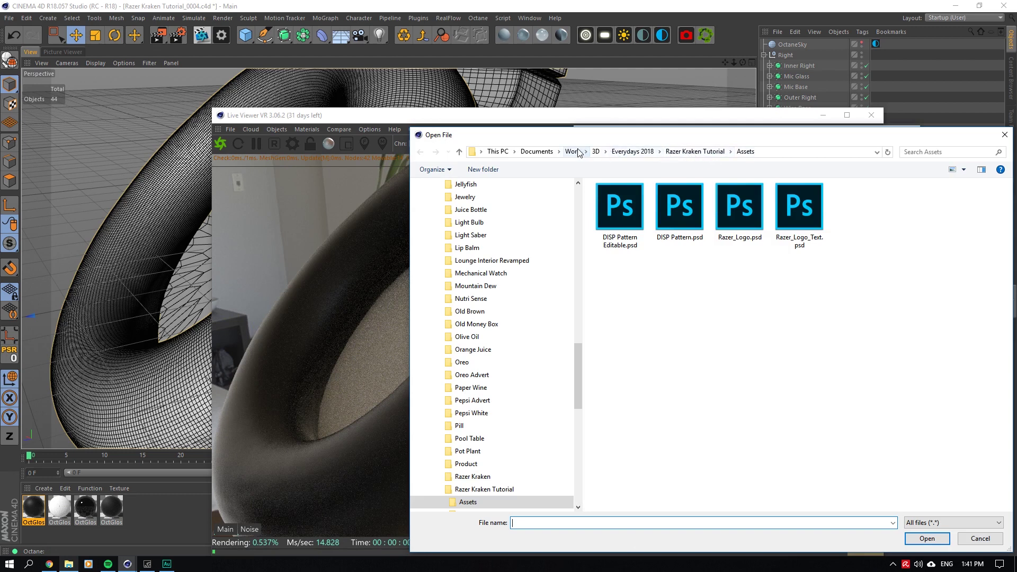
click(579, 153)
drag(651, 130, 558, 88)
double_click(748, 170)
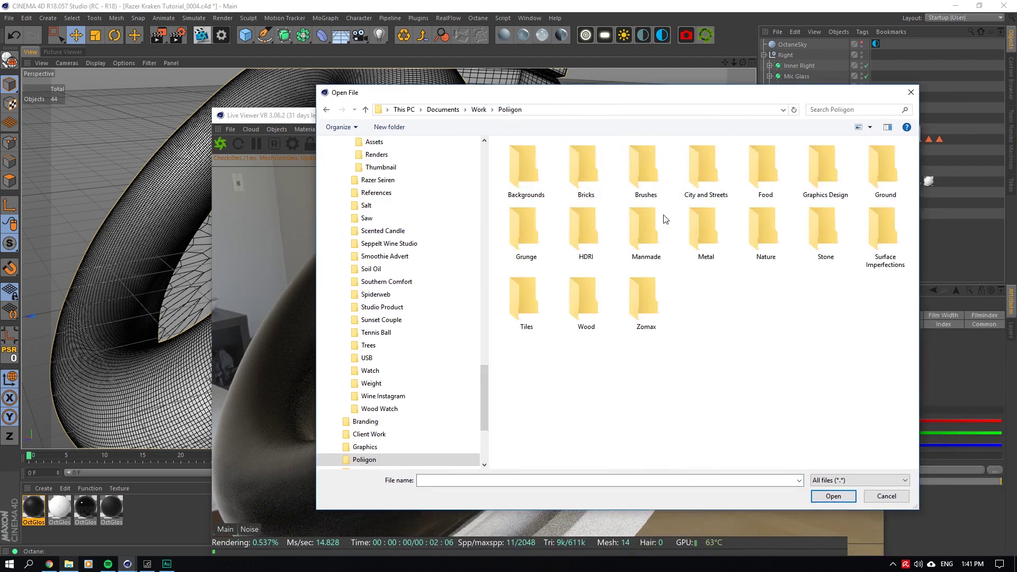
double_click(646, 229)
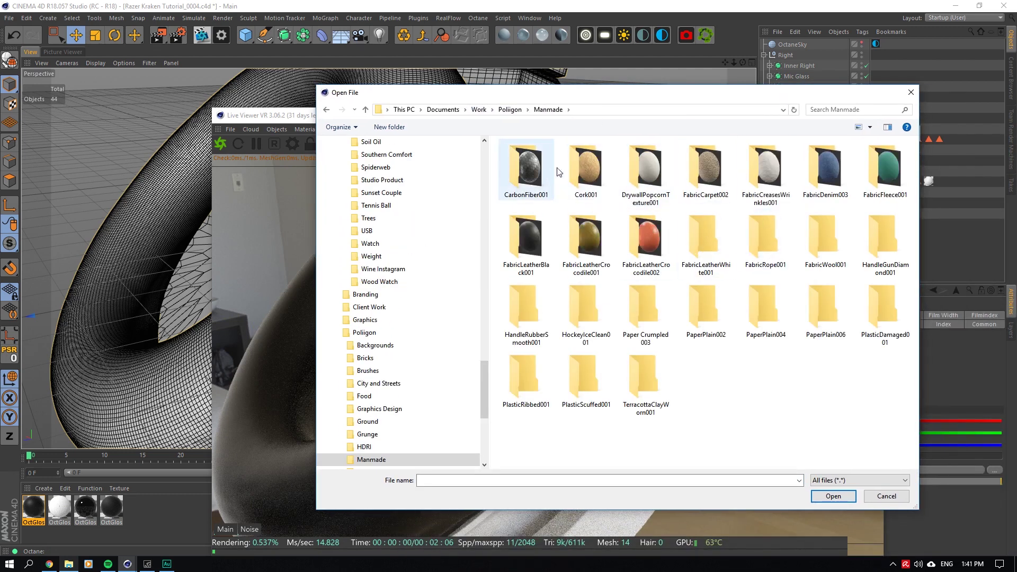
click(655, 249)
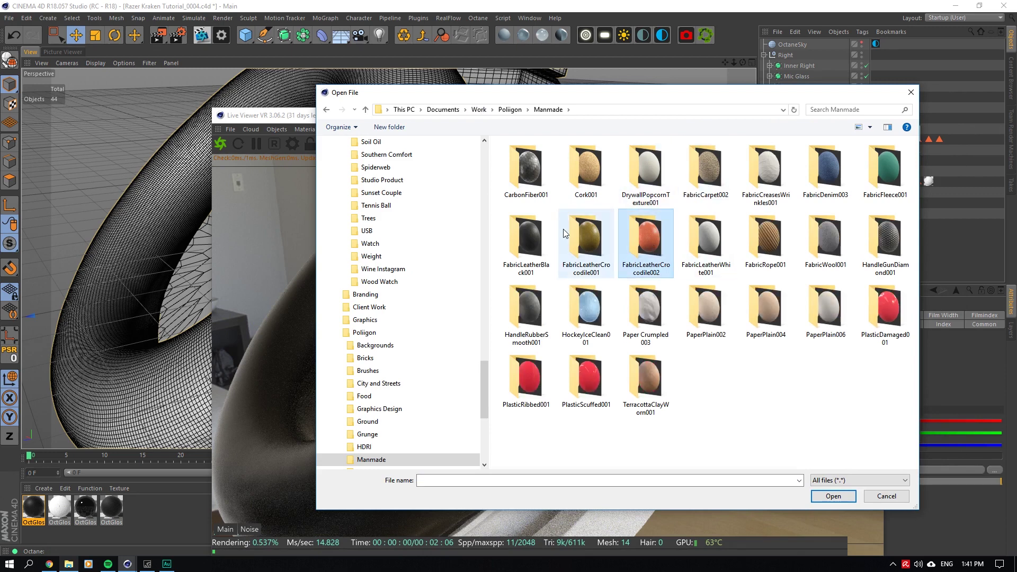
double_click(612, 241)
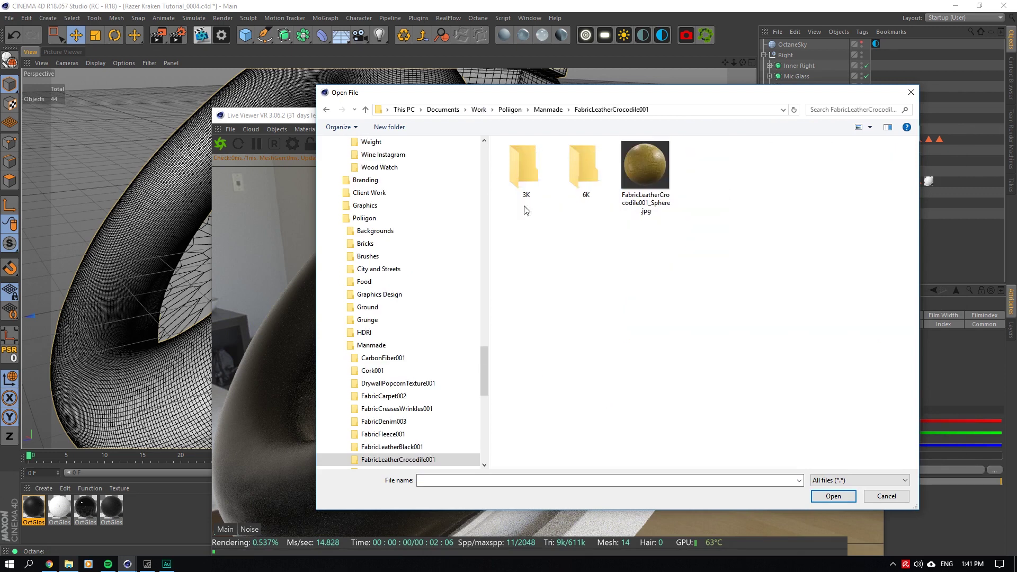
double_click(577, 173)
click(836, 191)
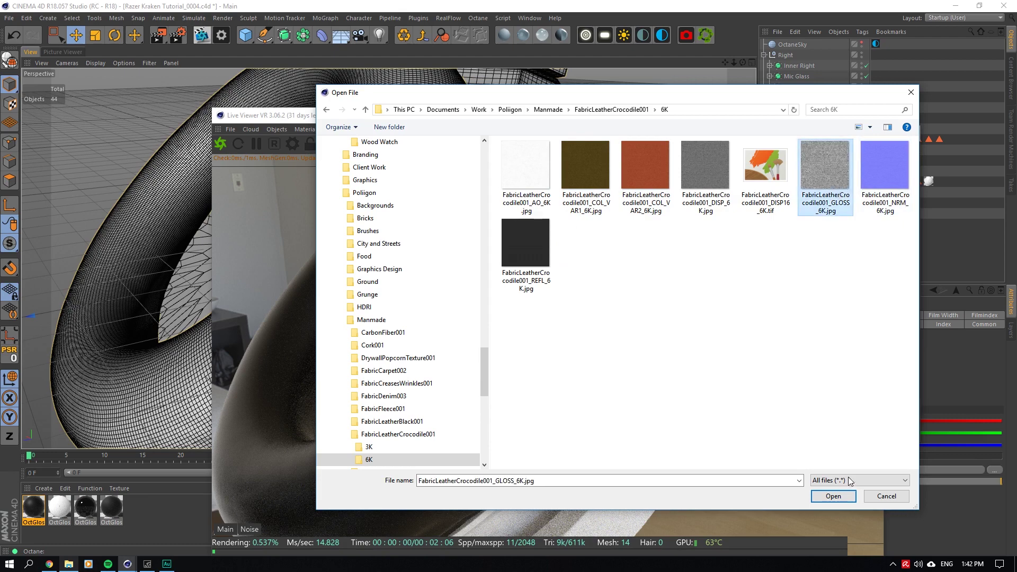
click(833, 496)
click(583, 319)
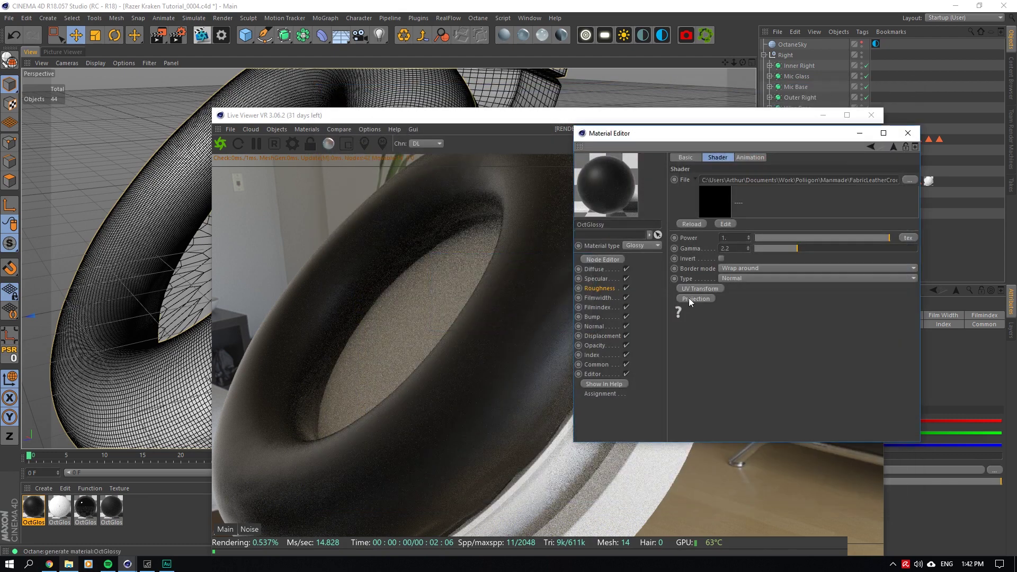
Set the roughness texture's projection to Box and its UV transform scale to 0.031057 with the aspect ratio locked.
click(682, 299)
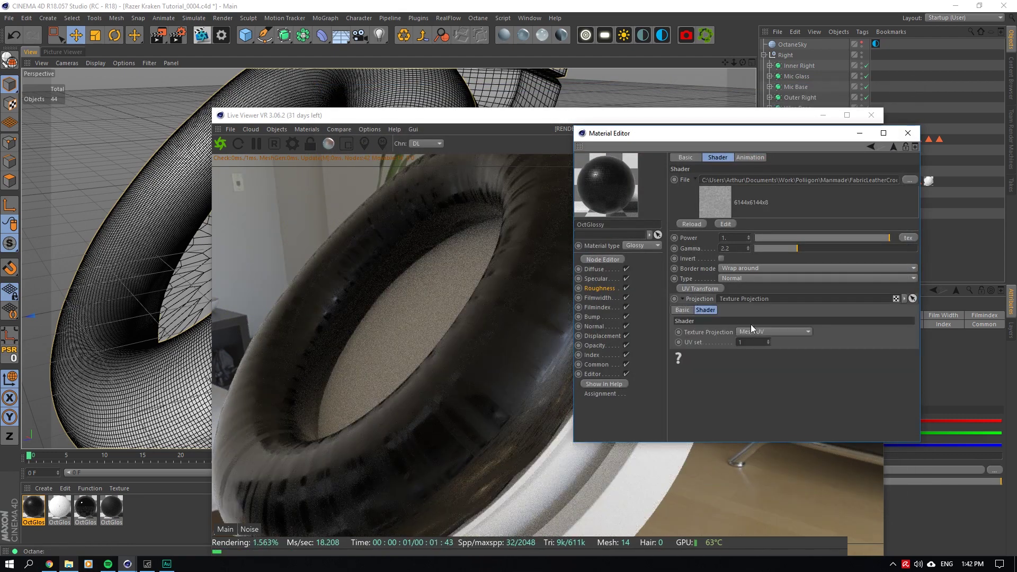
click(755, 342)
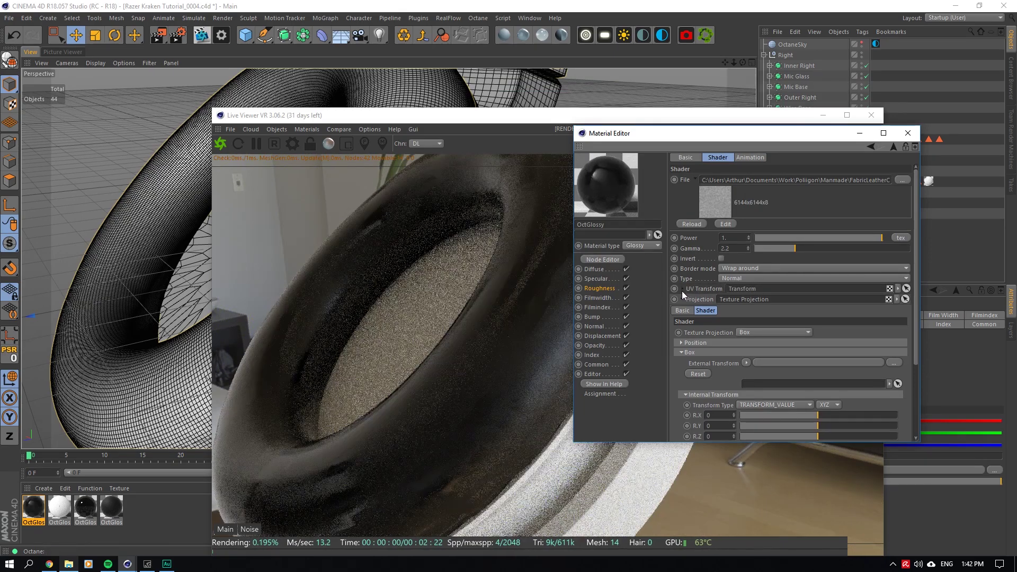
click(685, 290)
click(739, 397)
drag(862, 406, 798, 411)
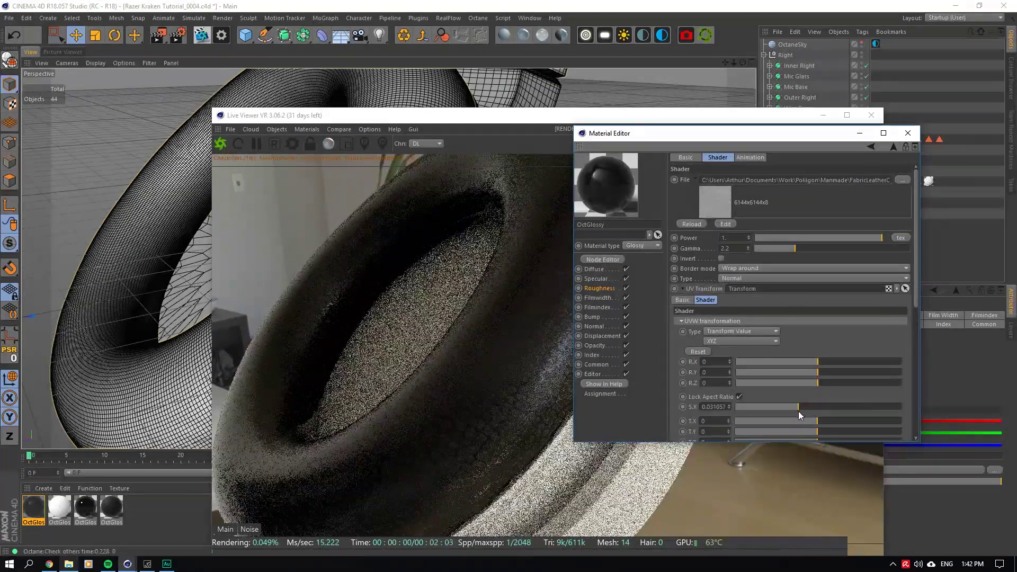
Rearrange the Material Editor and Live Viewer windows, frame the cushion closely and save the project.
drag(702, 136, 869, 157)
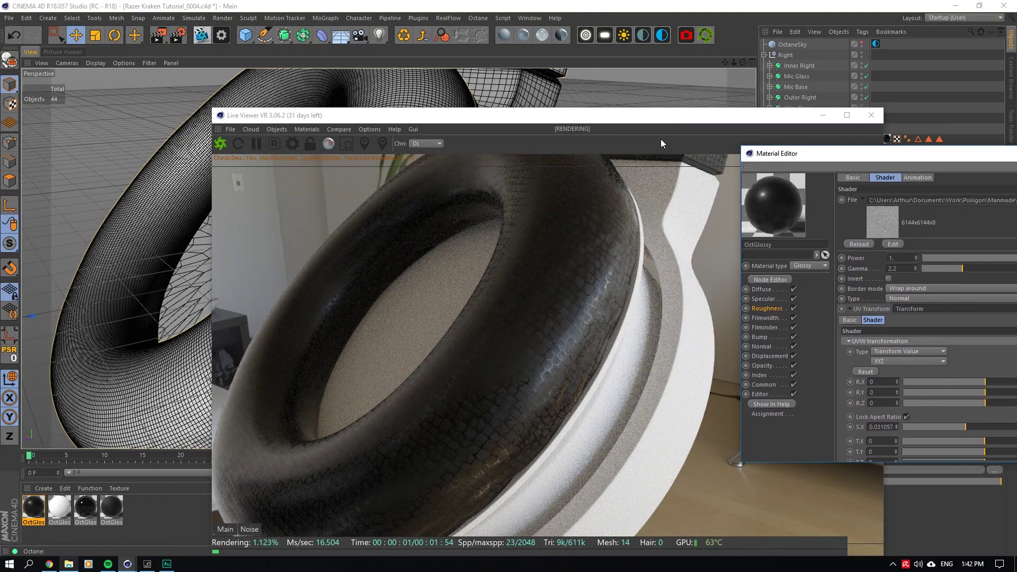
drag(661, 119, 449, 67)
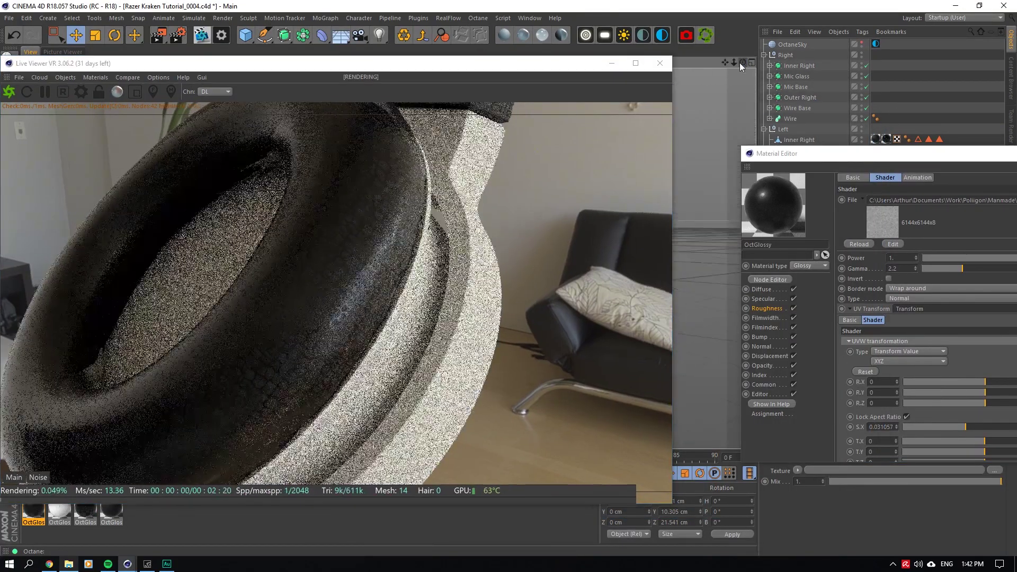
drag(741, 63, 742, 62)
key(ctrl+s)
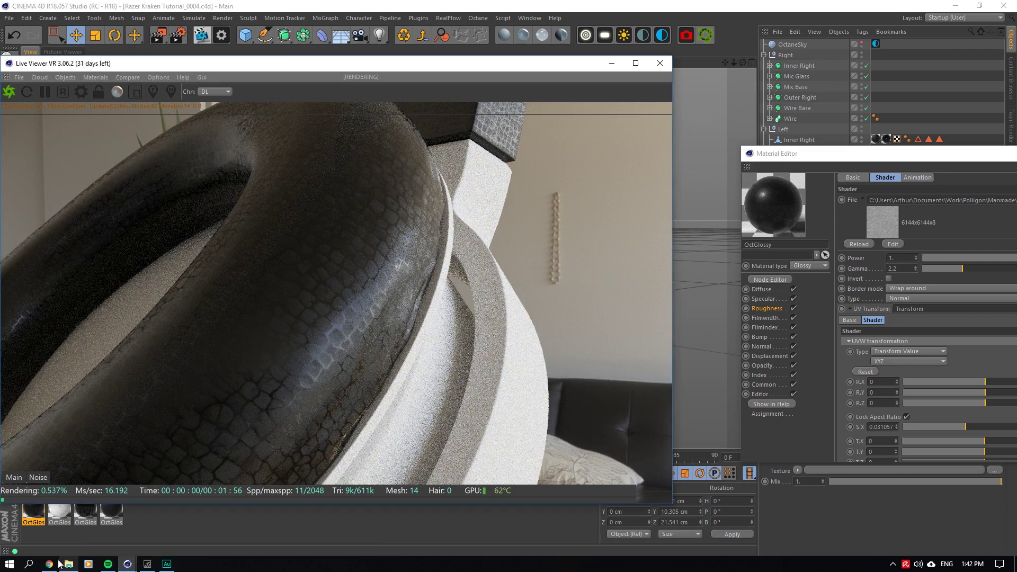
Switch to Chrome and open the Razer Kraken artwork in the ArtStation portfolio to examine the cushion's leather as reference.
click(55, 564)
click(895, 5)
text(ar)
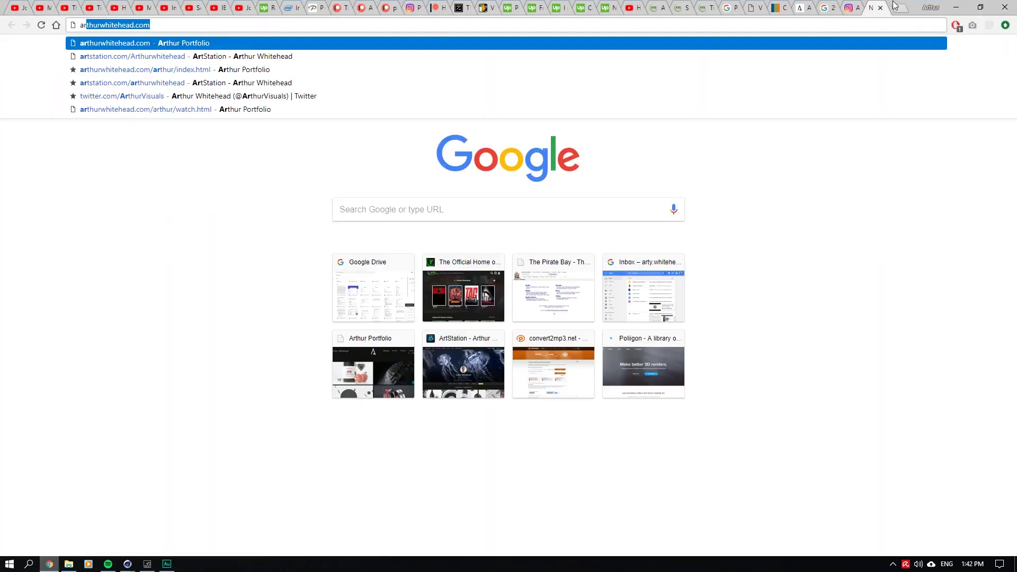
text(ts)
key(Return)
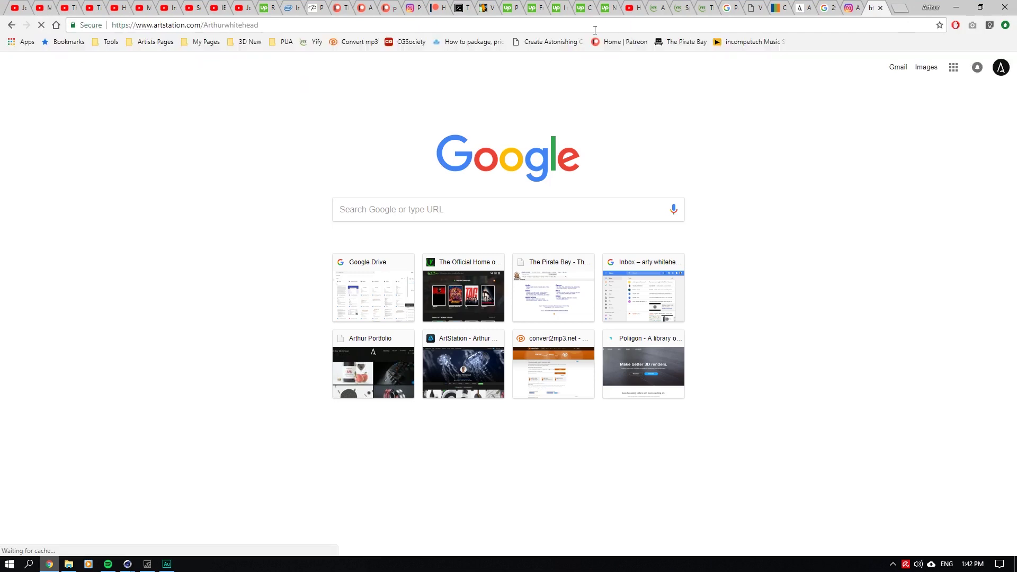
scroll(397, 333, down, 4)
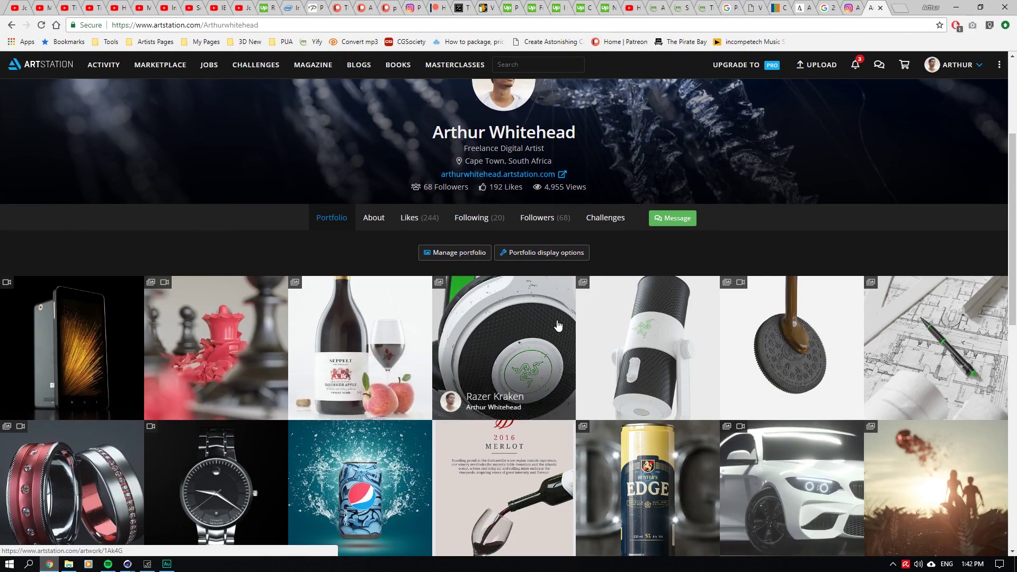
click(557, 324)
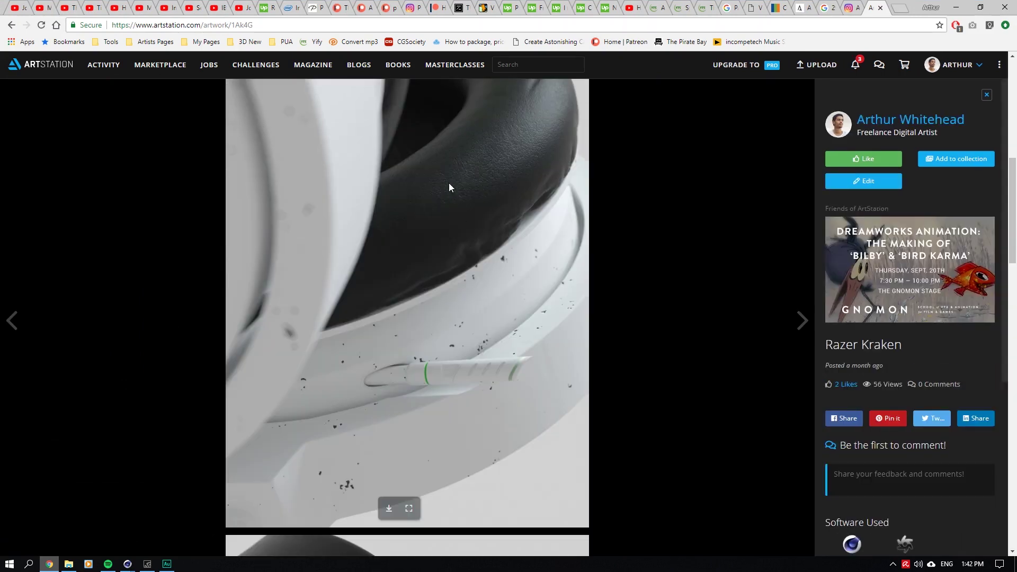
click(962, 6)
Back in Cinema 4D, replace the roughness image with FabricLeatherCrocodile002_GLOSS_6K.jpg from Poliigon's Manmade textures, keeping its original file location.
drag(860, 154, 704, 145)
click(917, 183)
click(707, 151)
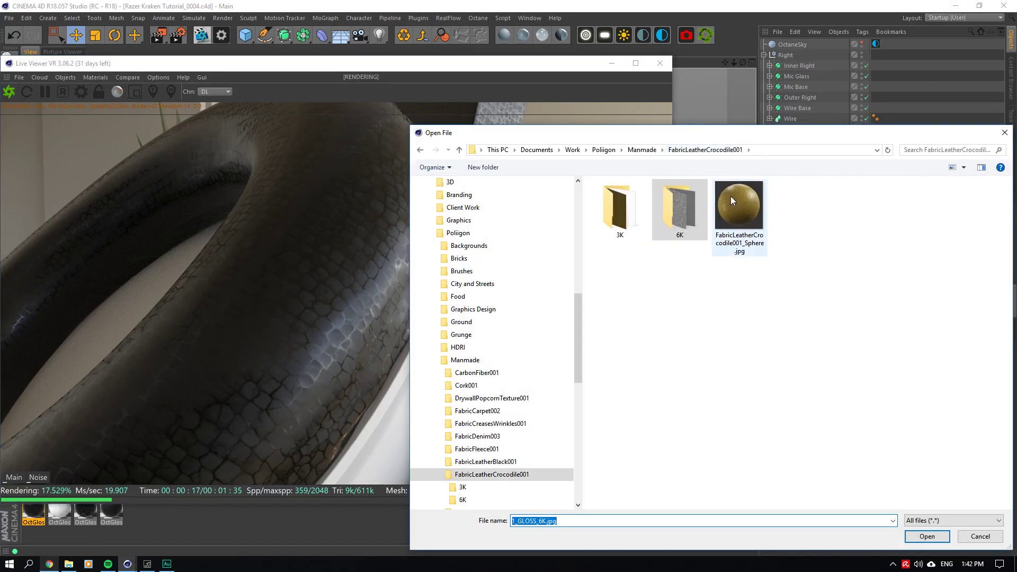
click(642, 149)
double_click(755, 275)
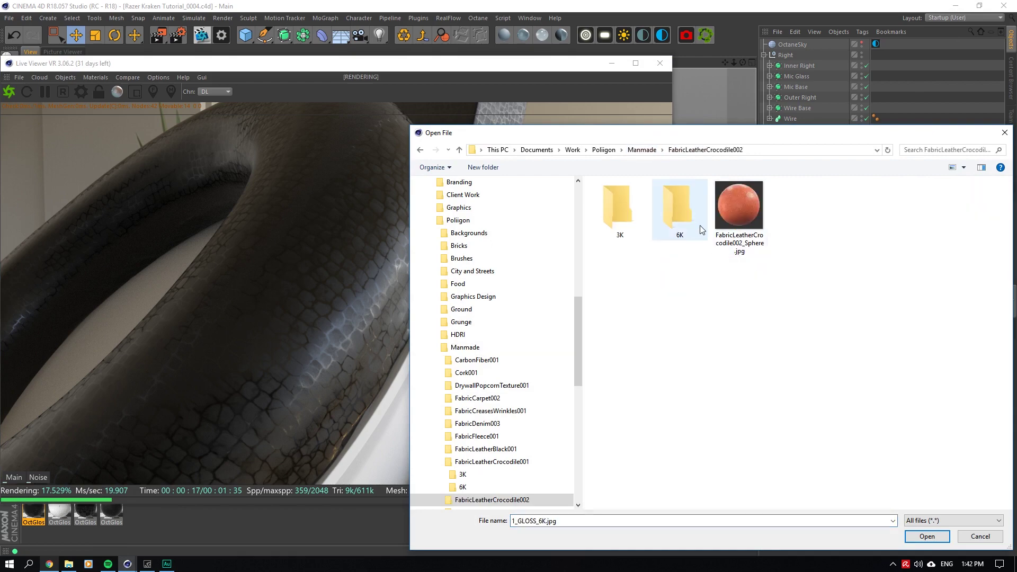
double_click(693, 221)
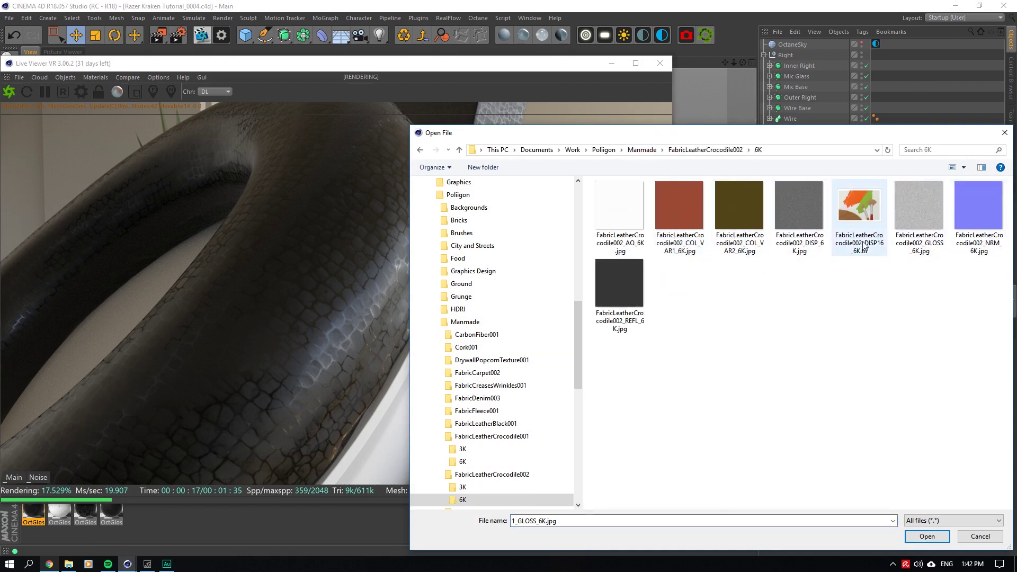
click(919, 218)
click(926, 536)
click(581, 319)
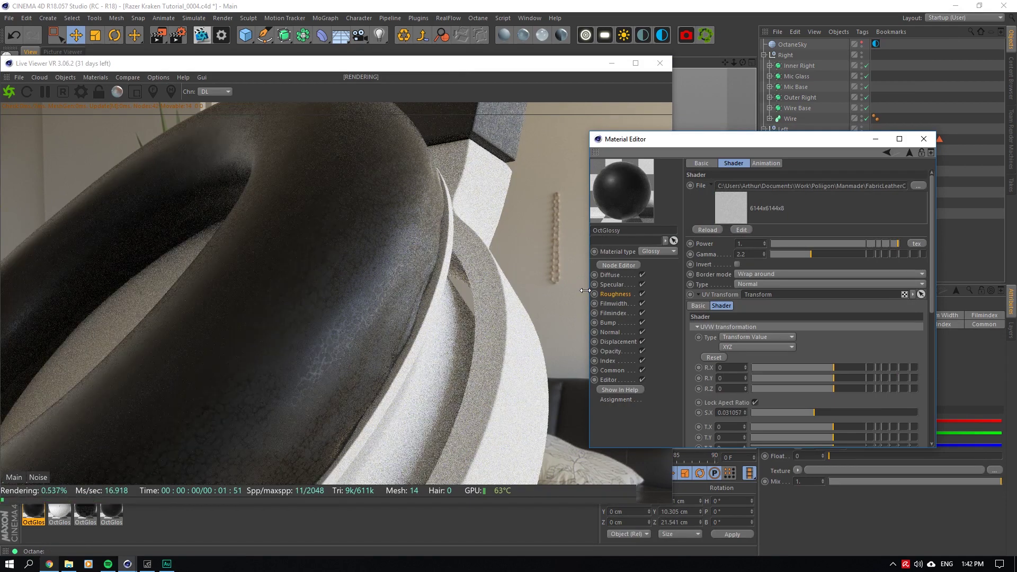
Copy the ImageTexture shader from the cushion material's roughness channel into its normal channel.
click(616, 294)
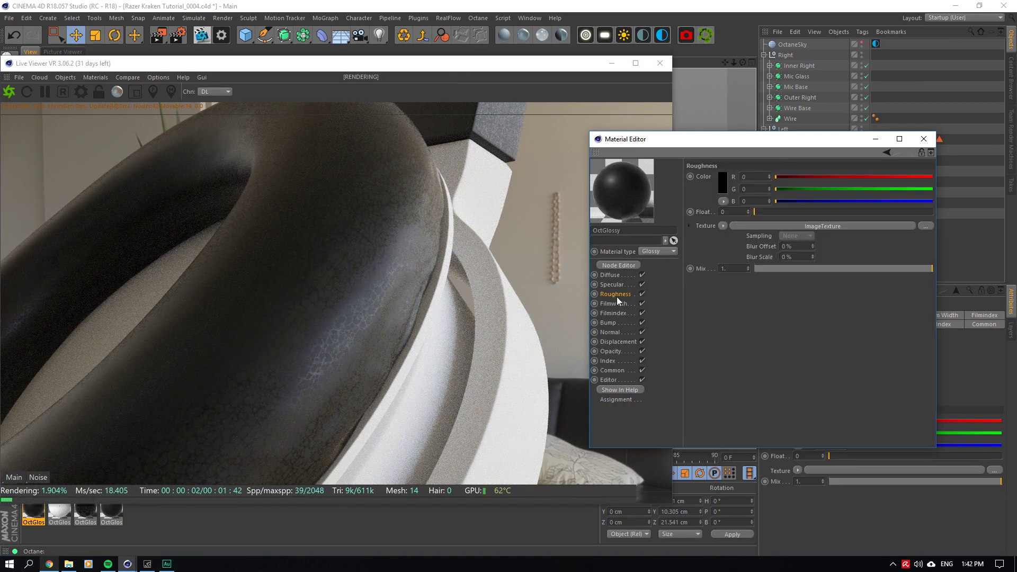
click(724, 224)
click(733, 282)
click(605, 331)
click(723, 180)
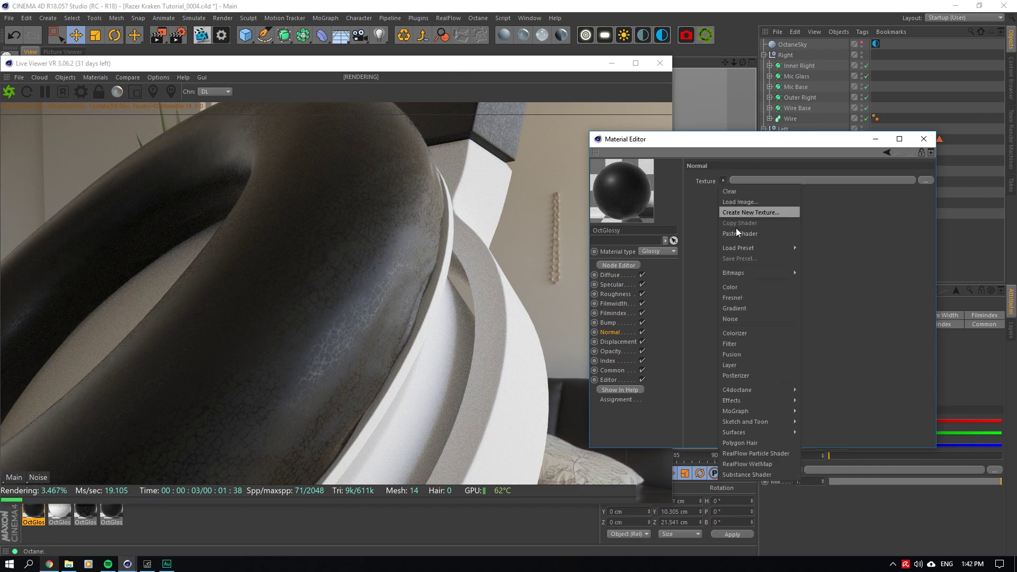
click(736, 233)
Load FabricLeatherCrocodile002_NRM_6K.jpg as the normal channel's image, keeping its original file location.
click(729, 205)
click(928, 180)
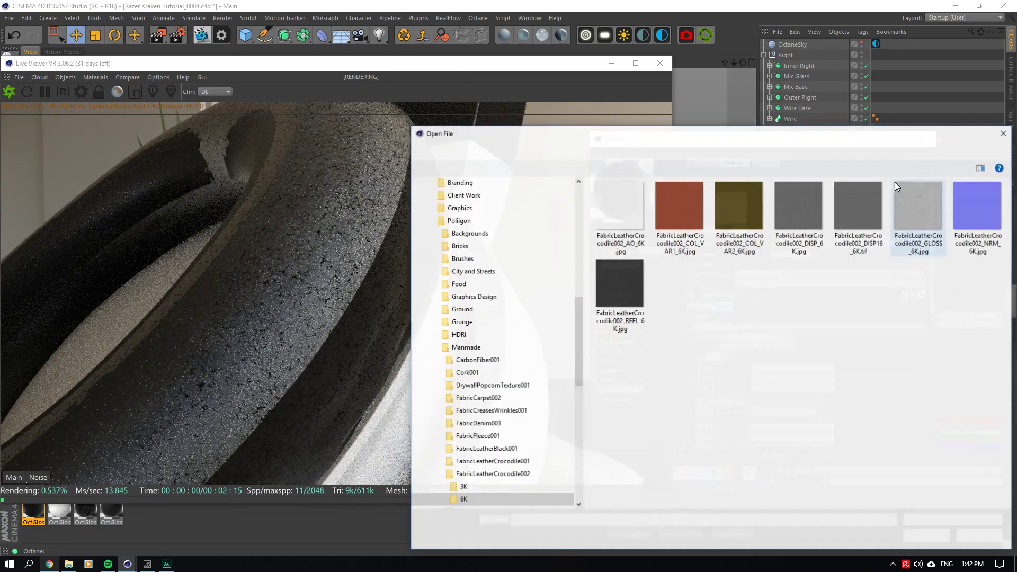
click(986, 236)
click(905, 537)
click(580, 316)
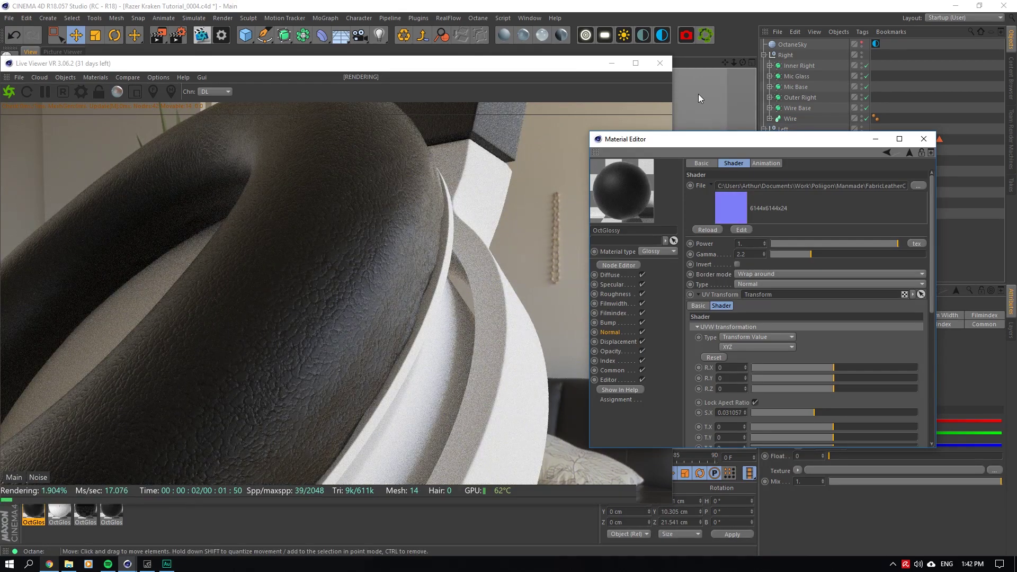
Paste the copied ImageTexture shader into the specular channel and load FabricLeatherCrocodile002_REFL_6K.jpg, keeping its original file location.
drag(734, 62, 737, 63)
click(619, 286)
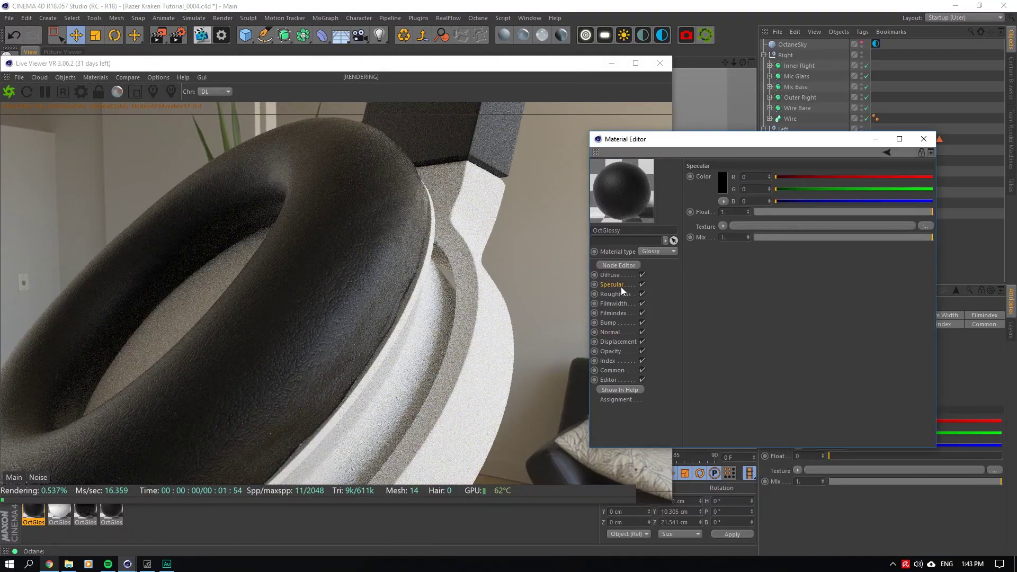
click(722, 227)
click(741, 278)
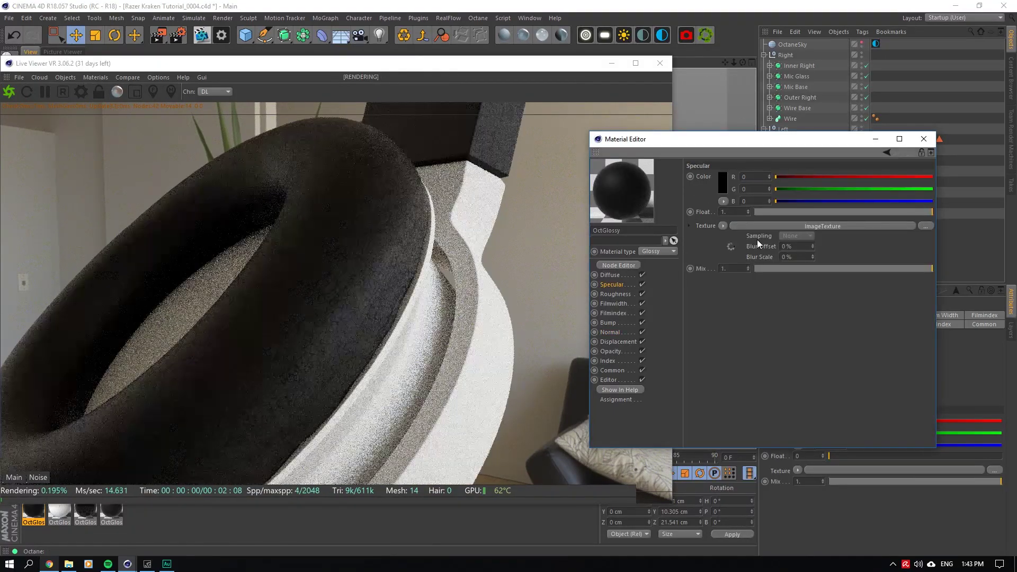
click(760, 224)
click(917, 186)
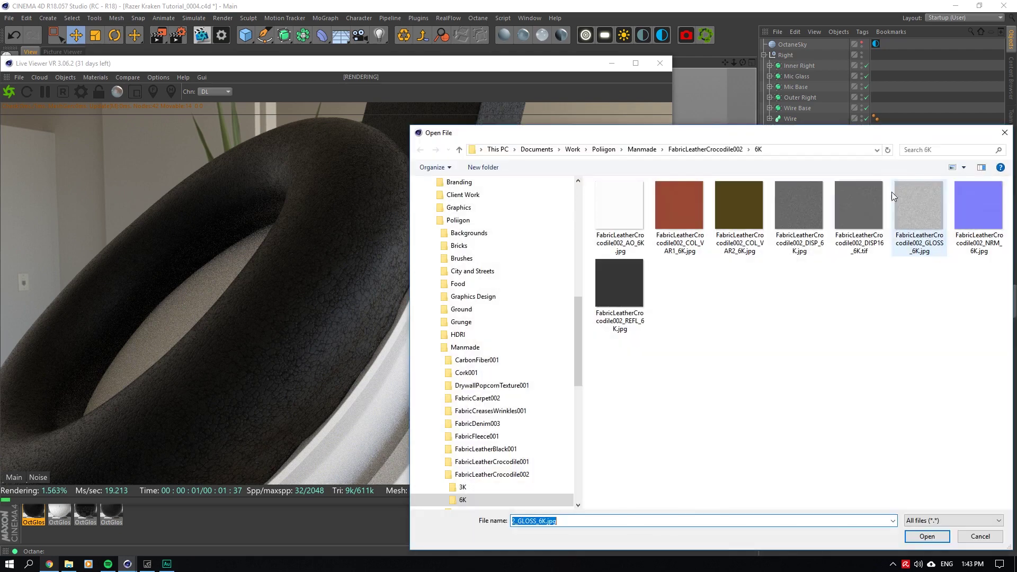
click(635, 313)
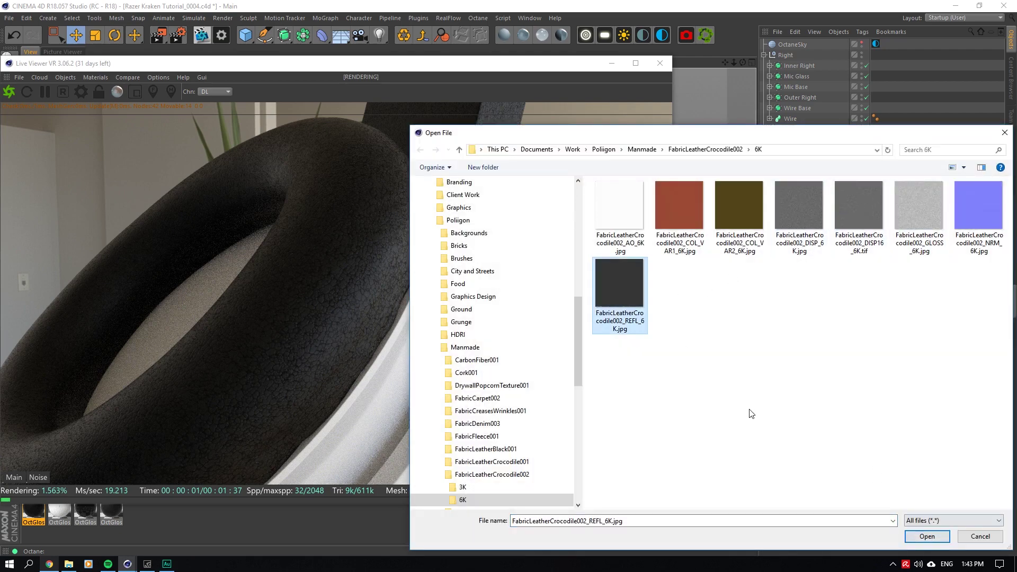
click(927, 535)
click(560, 318)
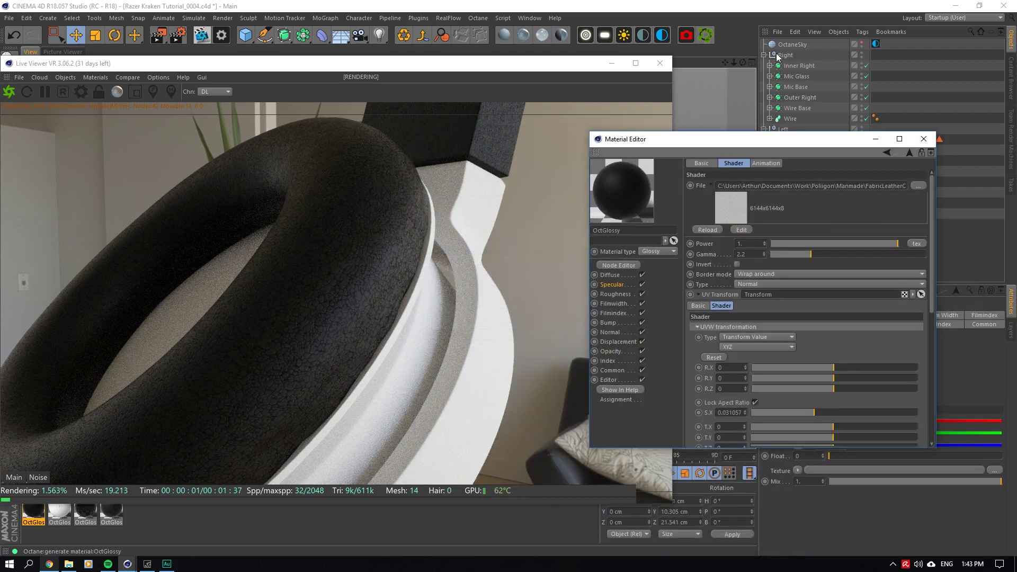
Expand the Symmetry hierarchy and move its leather material tag onto the Ear Muff Right.2 object.
drag(734, 62, 746, 63)
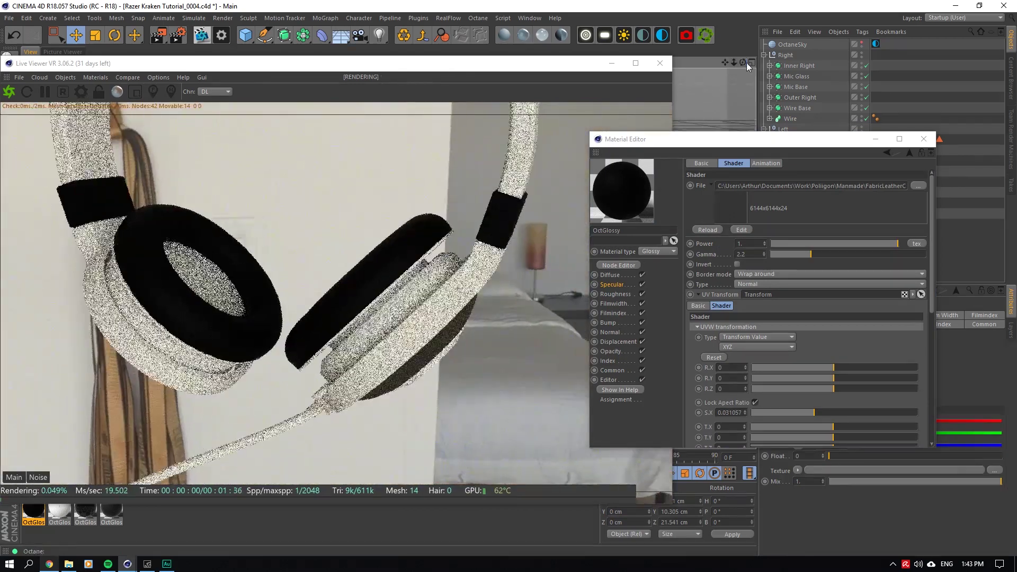
drag(774, 139, 655, 317)
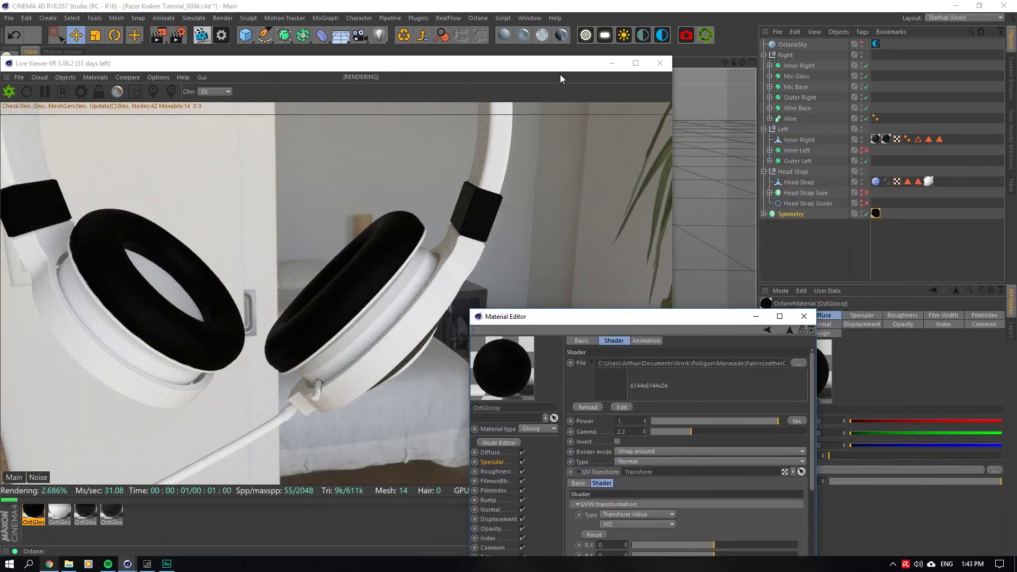
drag(339, 63, 317, 266)
click(517, 164)
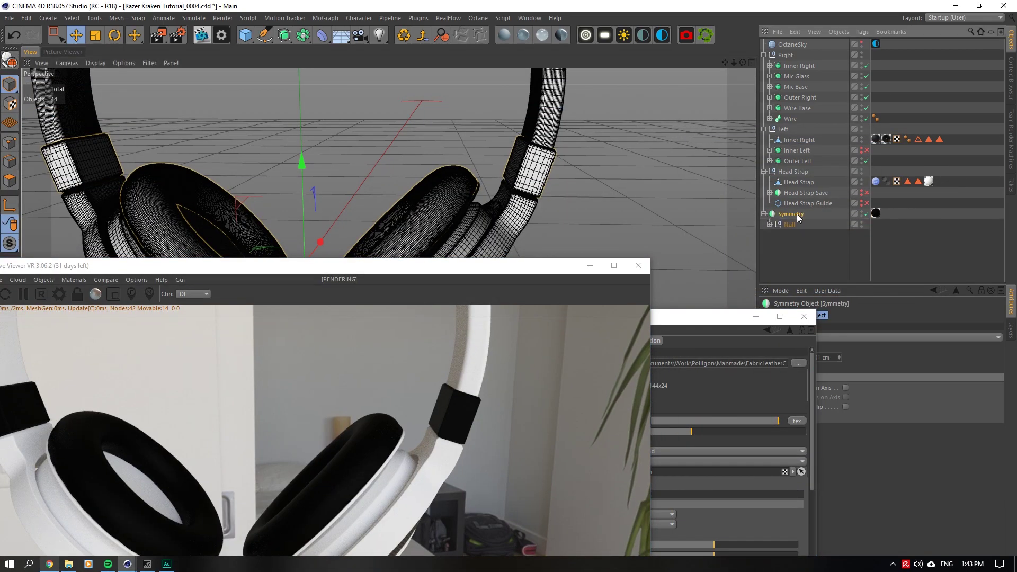
click(764, 213)
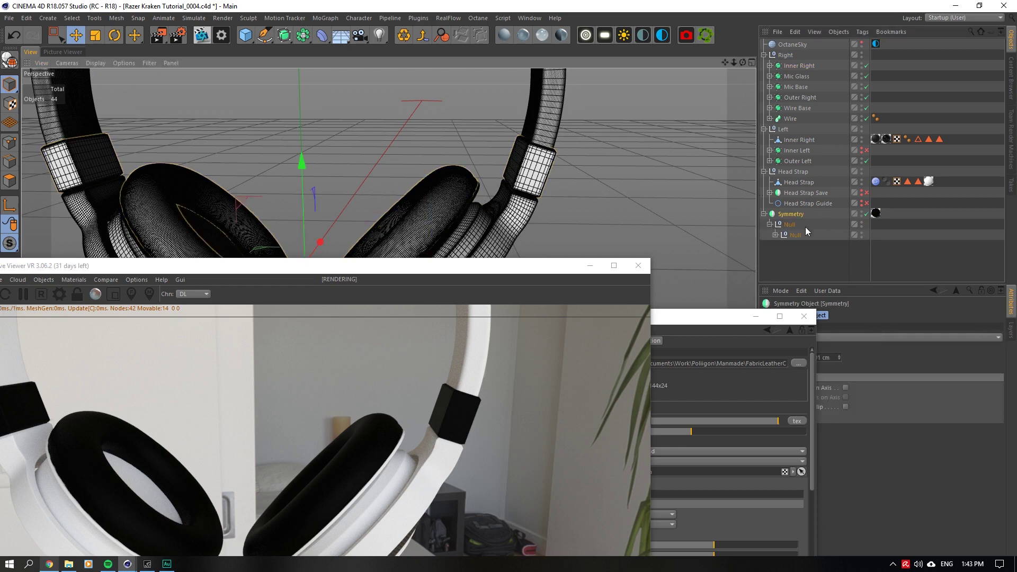
click(775, 235)
click(781, 245)
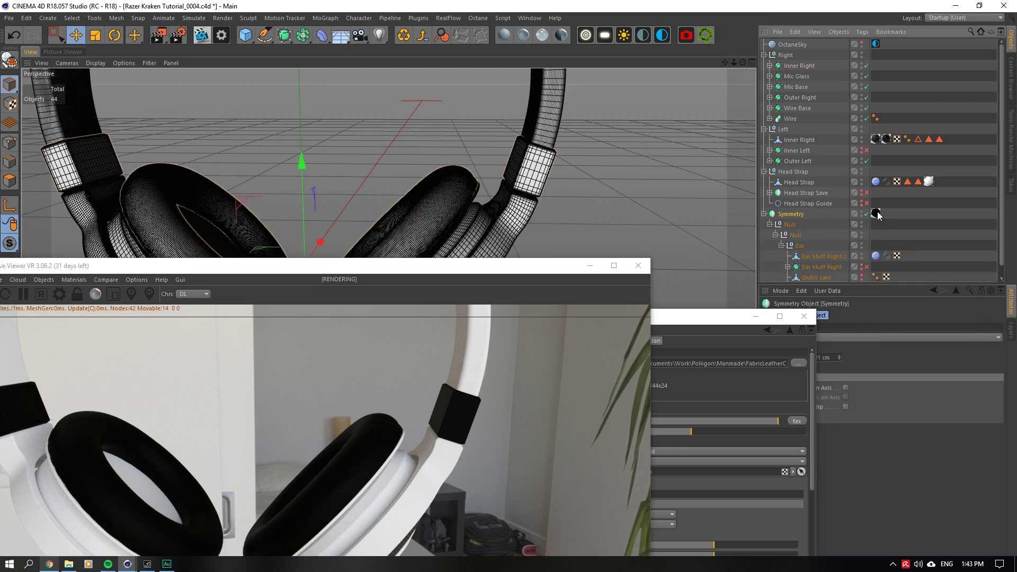
drag(876, 214, 907, 255)
Set the cushion material's specular mix to 0 and its specular color to white.
scroll(445, 217, up, 7)
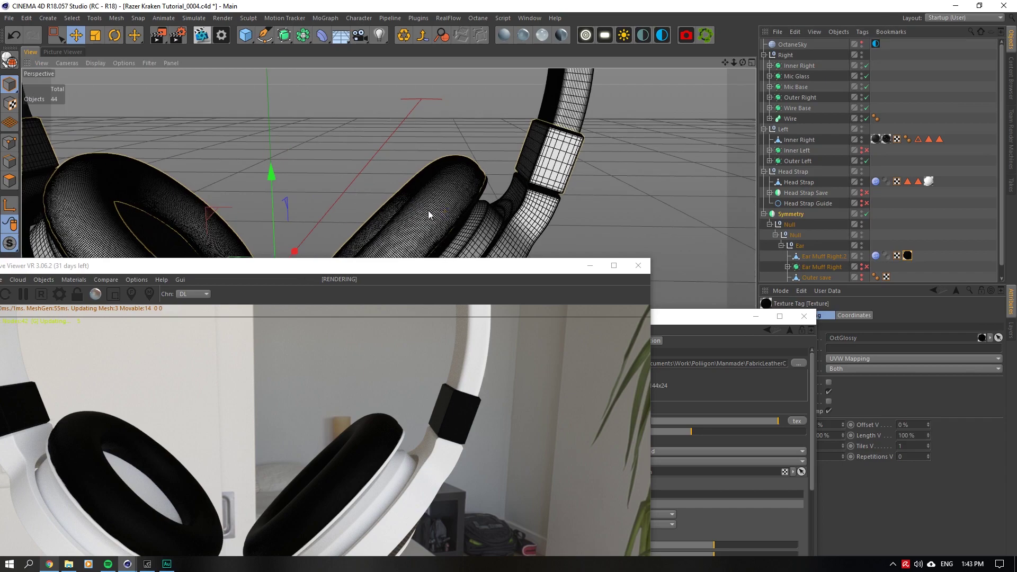
drag(741, 62, 720, 63)
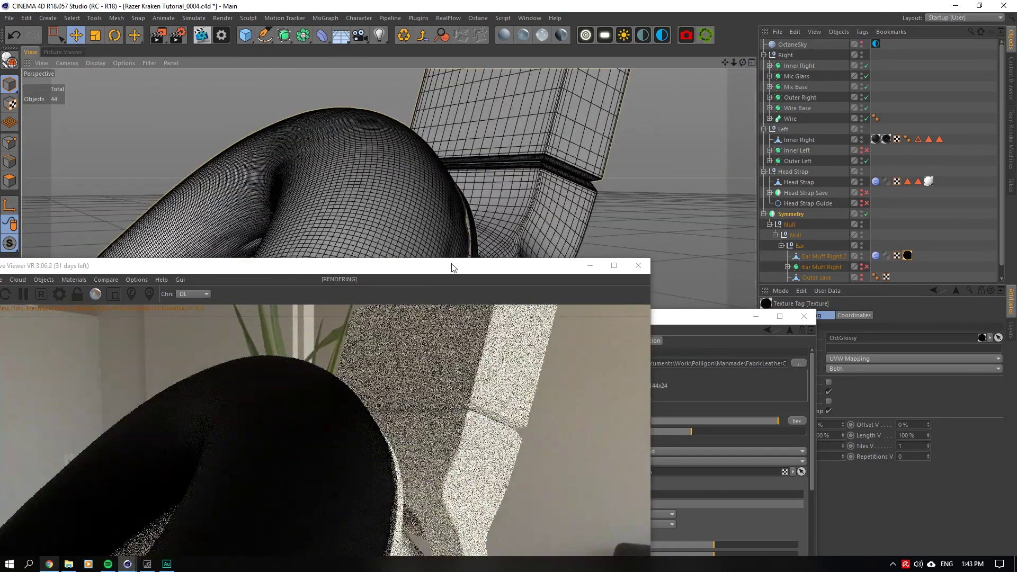
drag(442, 267, 511, 67)
click(733, 325)
drag(671, 318, 829, 168)
click(654, 312)
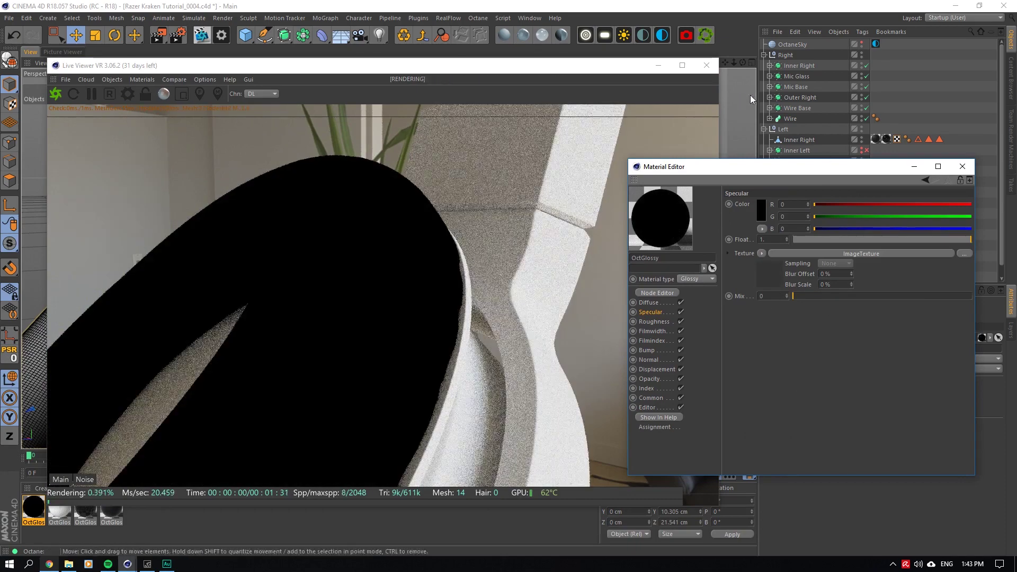
click(762, 215)
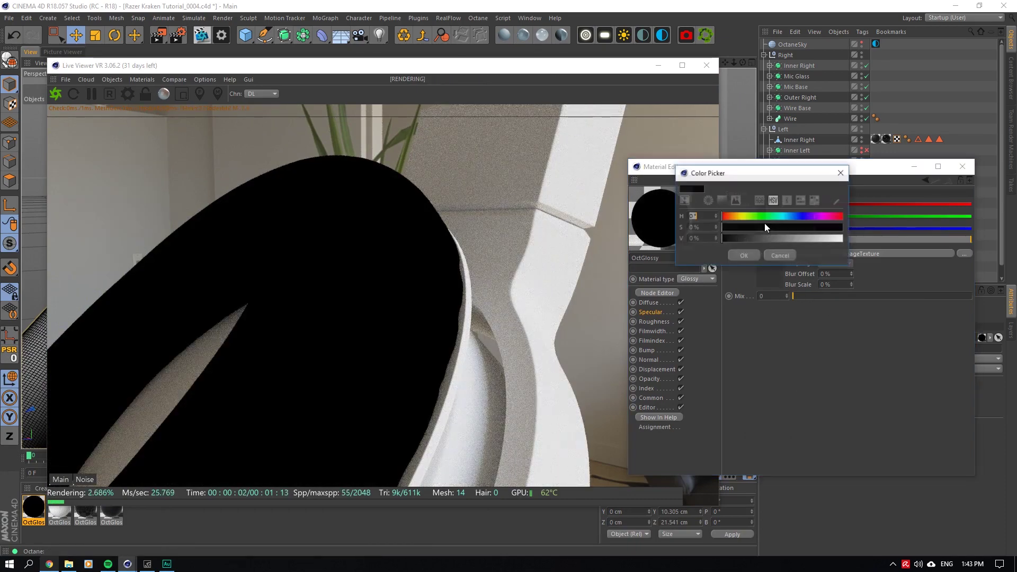
drag(768, 237, 839, 238)
click(742, 254)
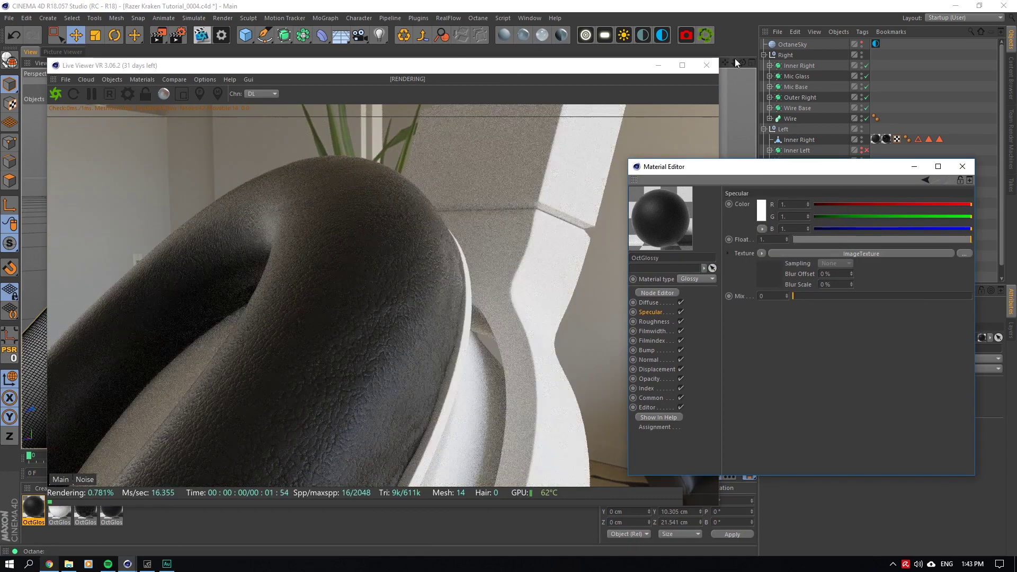
mouse_move(734, 62)
mouse_down()
mouse_move(707, 61)
mouse_move(741, 30)
mouse_move(726, 62)
mouse_up()
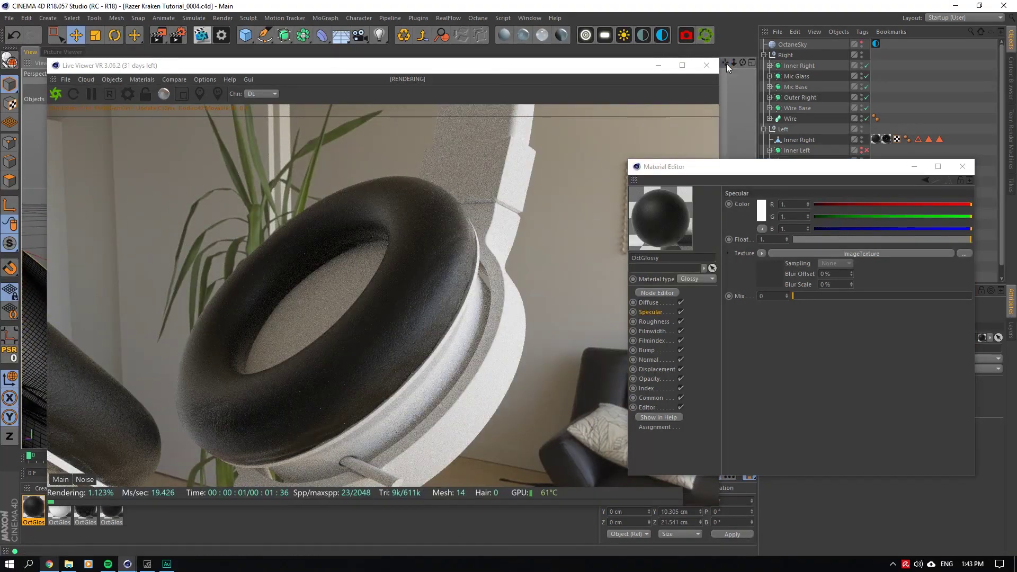
drag(736, 59, 436, 184)
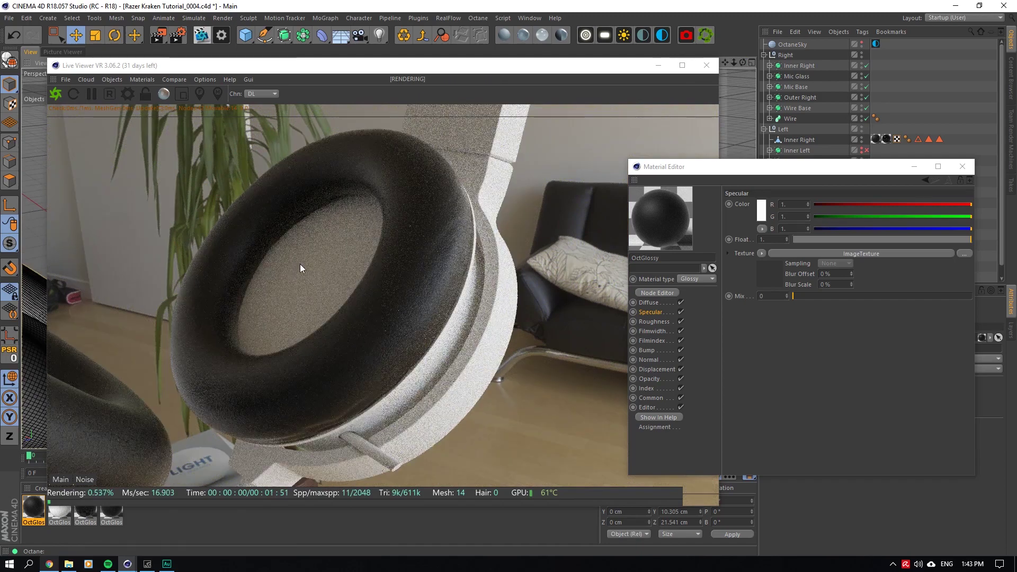
Expand the right side's Inner Right object and its Null, and select Boole.2 for polygon editing.
drag(586, 65, 531, 363)
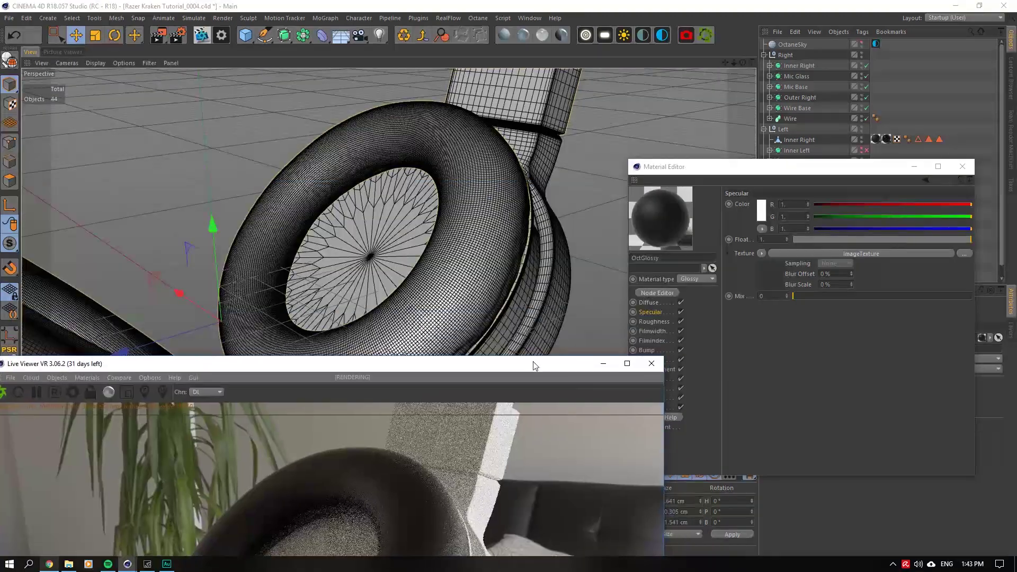
click(535, 255)
key(ctrl+z)
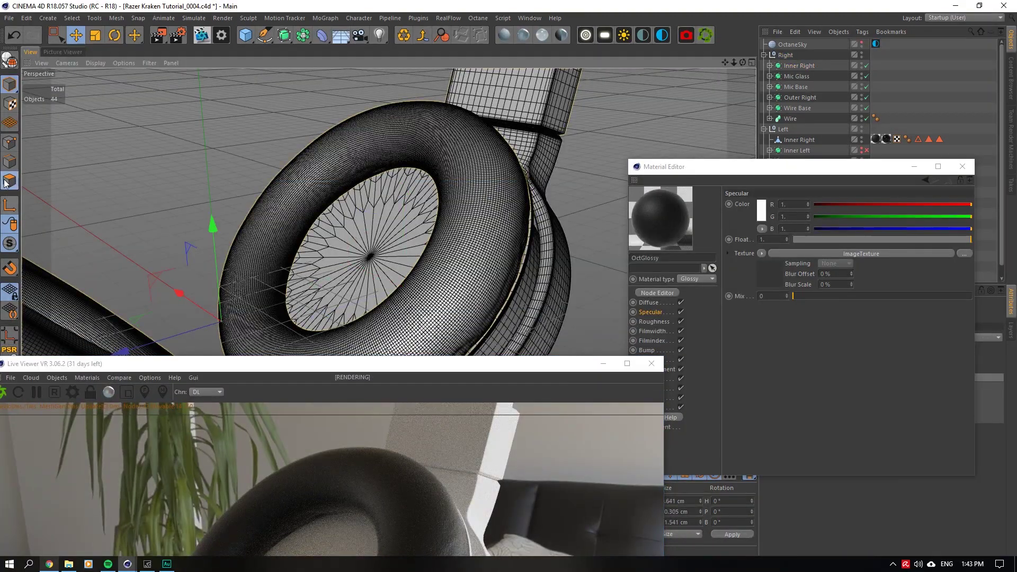
click(9, 181)
click(10, 84)
click(532, 262)
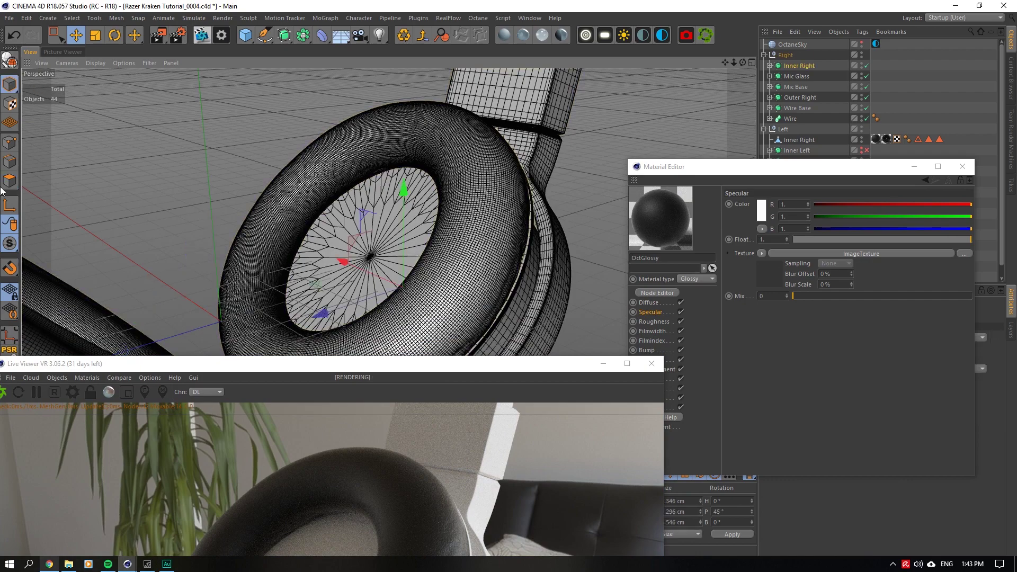
scroll(278, 219, up, 5)
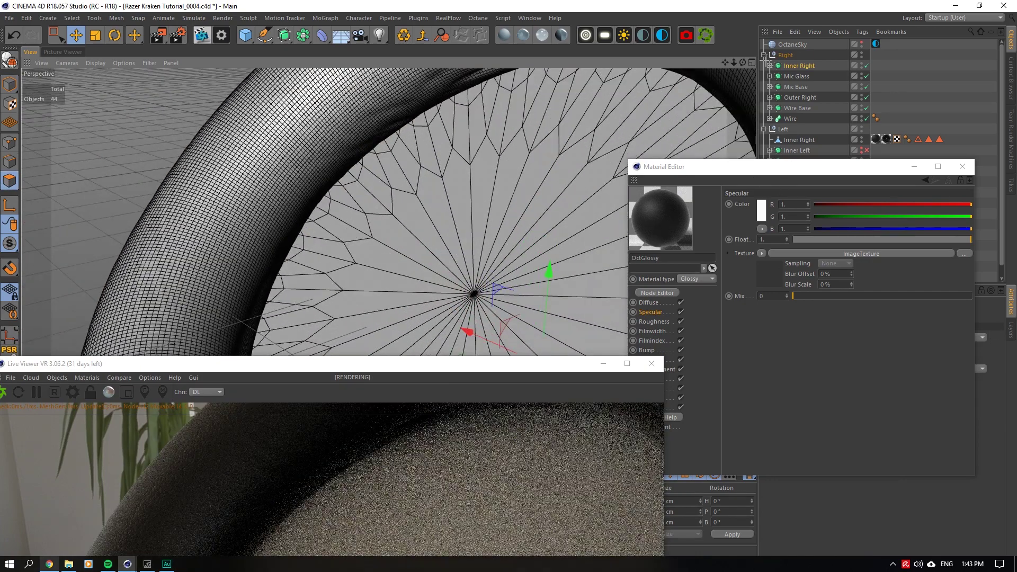
click(770, 65)
click(795, 76)
click(775, 77)
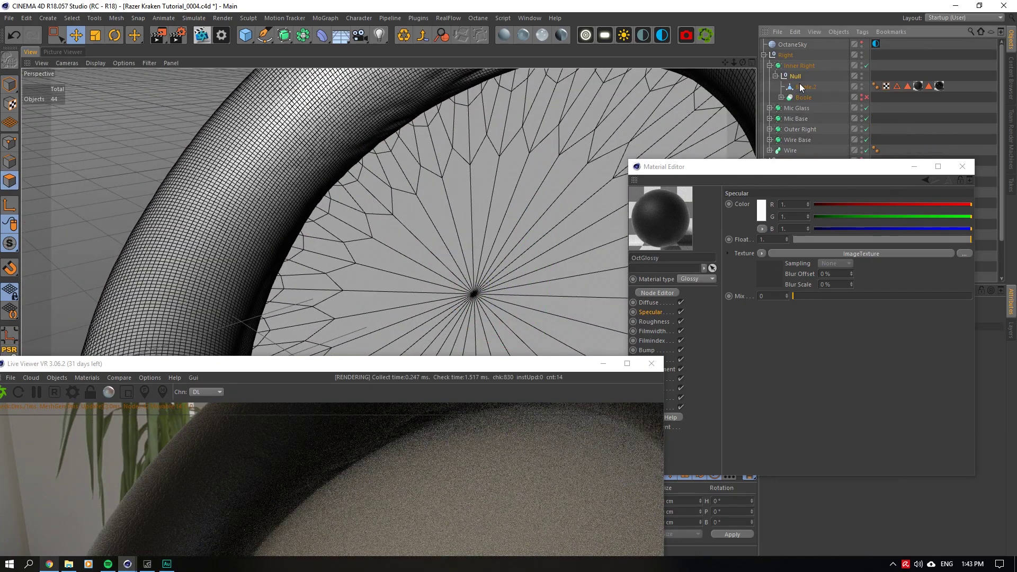
click(803, 87)
Ring-select the polygons of the flat disc inside the ear cushion on Boole.2 and store them as a polygon selection.
click(72, 18)
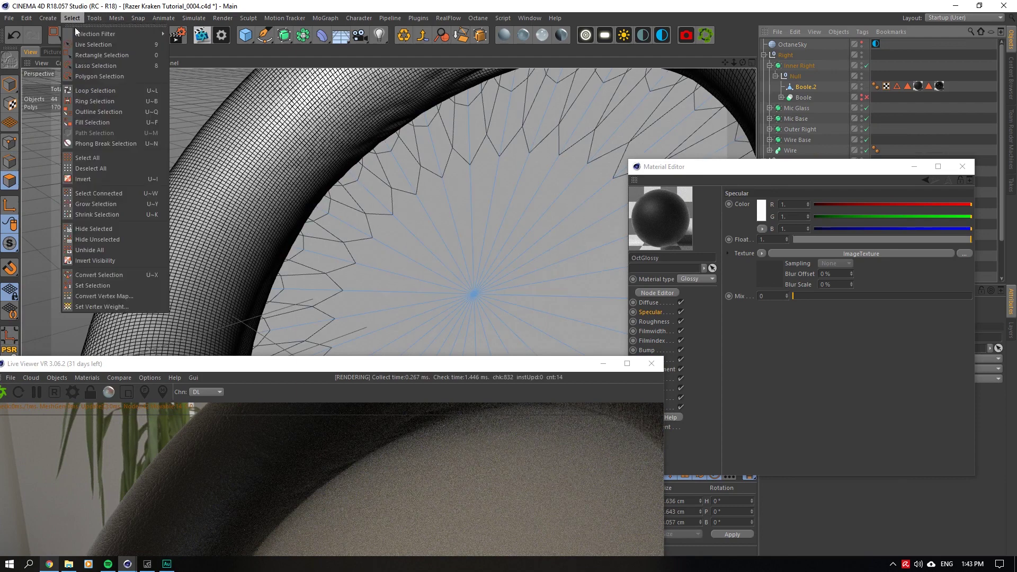
click(114, 101)
click(436, 195)
click(436, 196)
scroll(505, 244, down, 3)
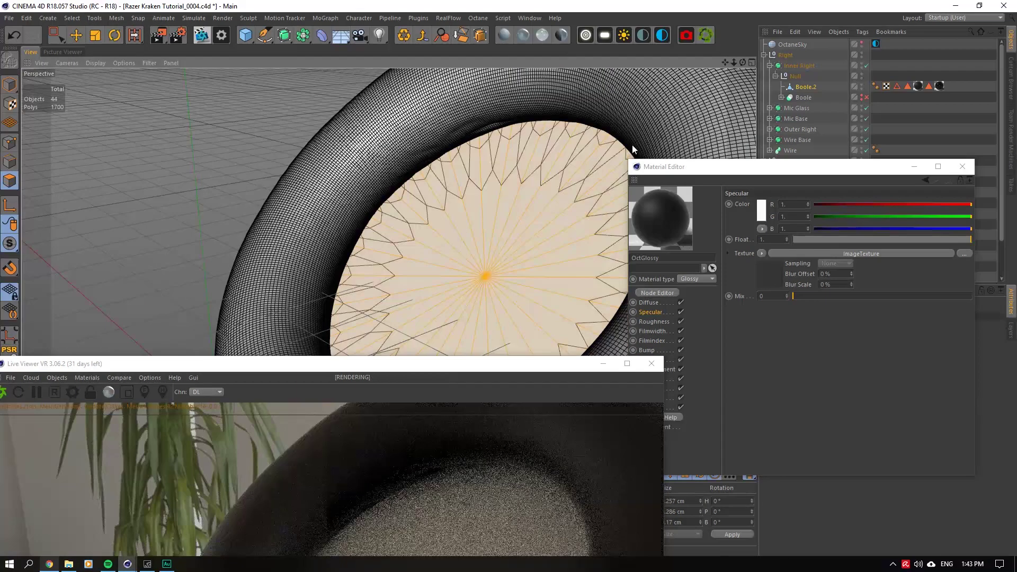
click(66, 19)
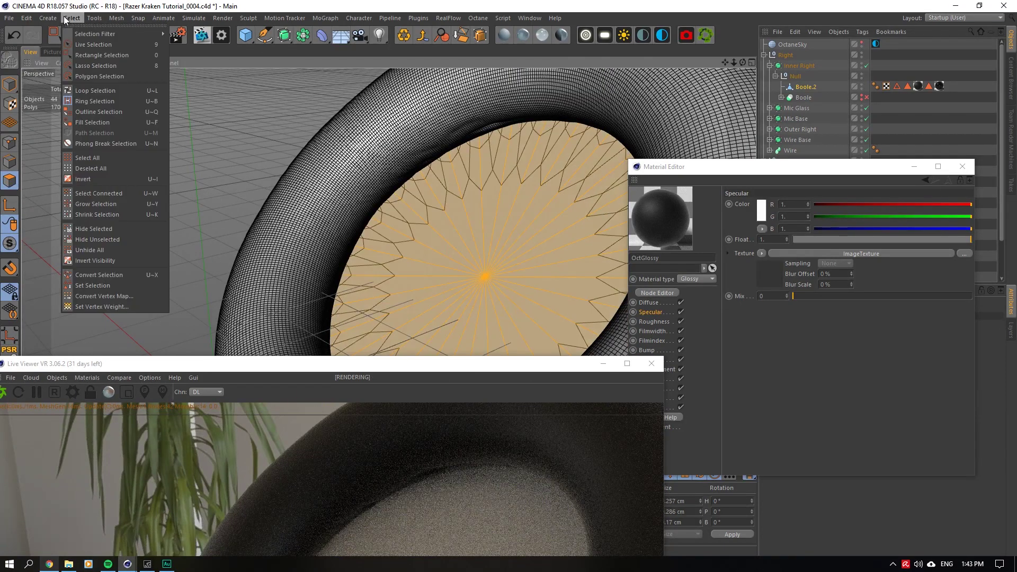
click(106, 285)
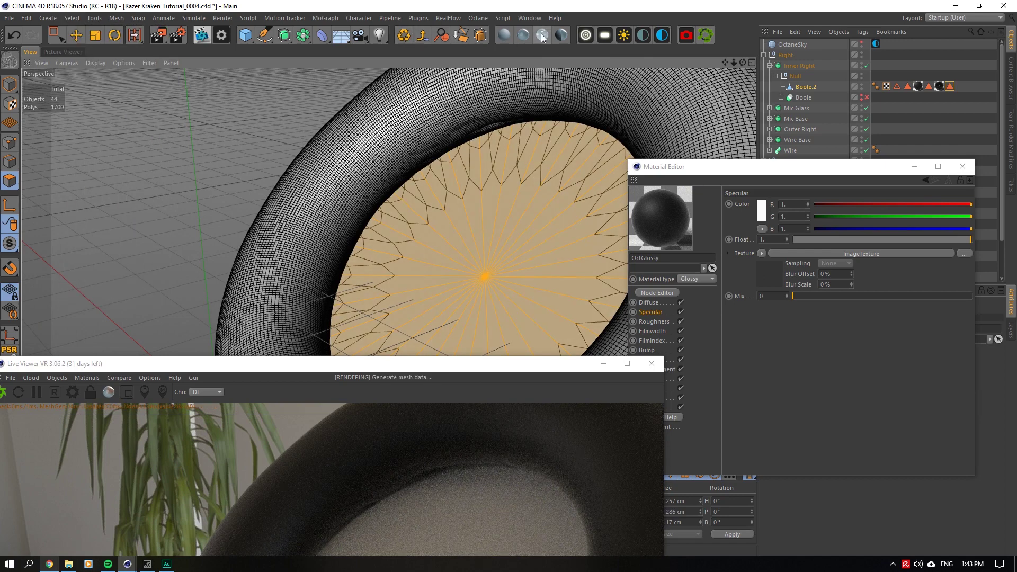
Create a new Octane glossy material and apply it to the stored disc selection on Boole.2.
click(541, 37)
drag(378, 363, 578, 231)
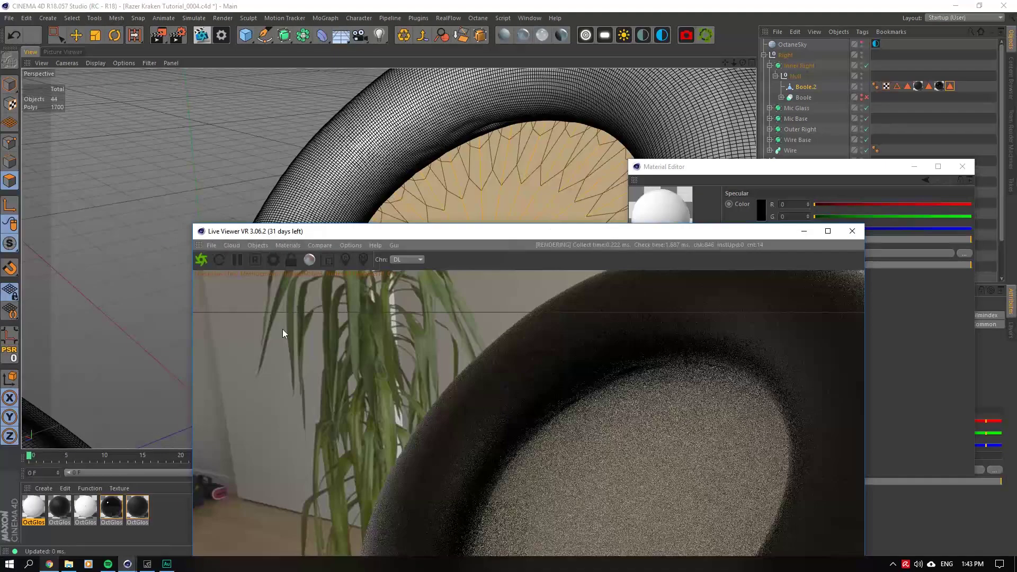
drag(33, 508, 488, 204)
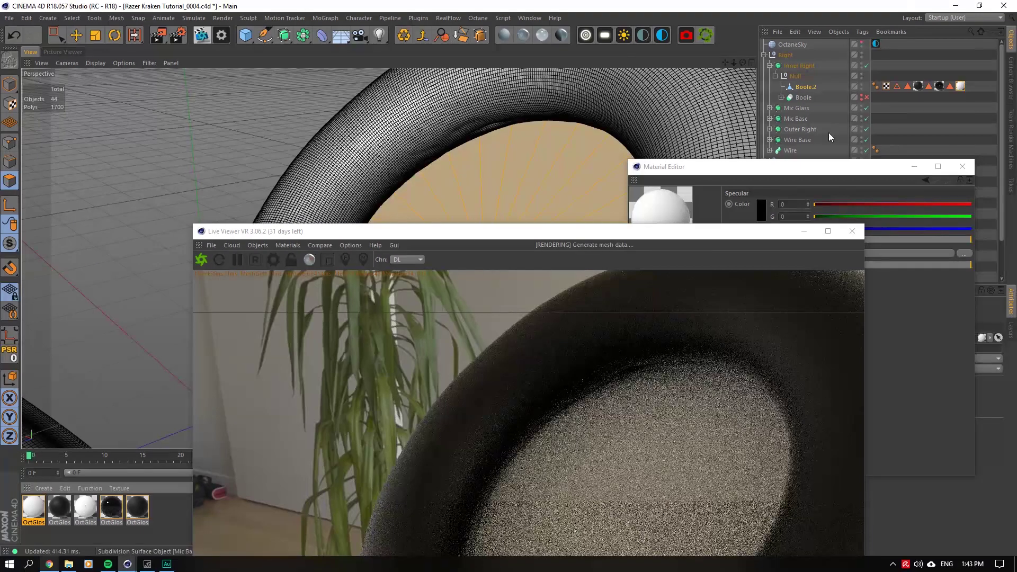
double_click(959, 86)
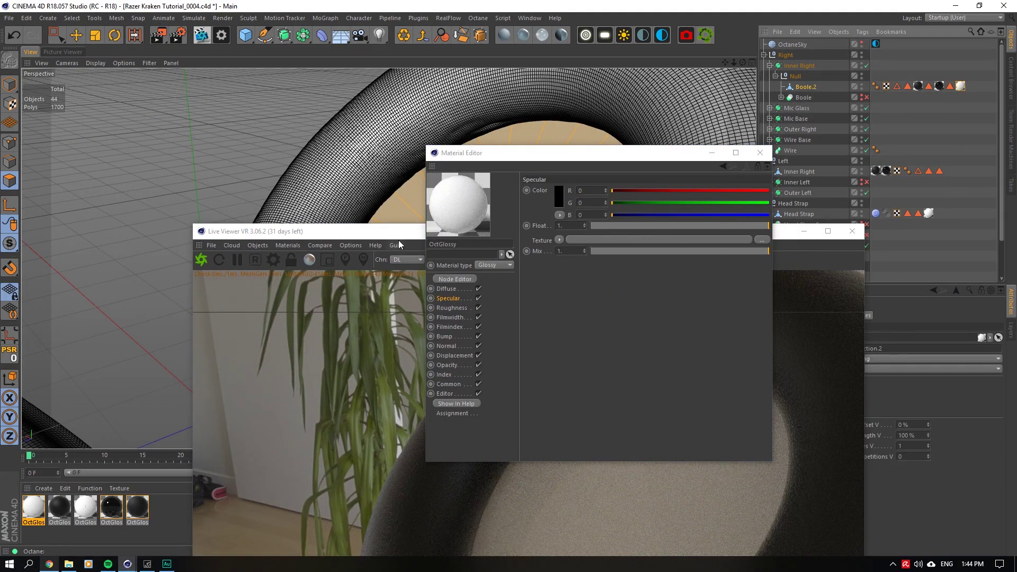
drag(406, 234, 337, 76)
click(35, 506)
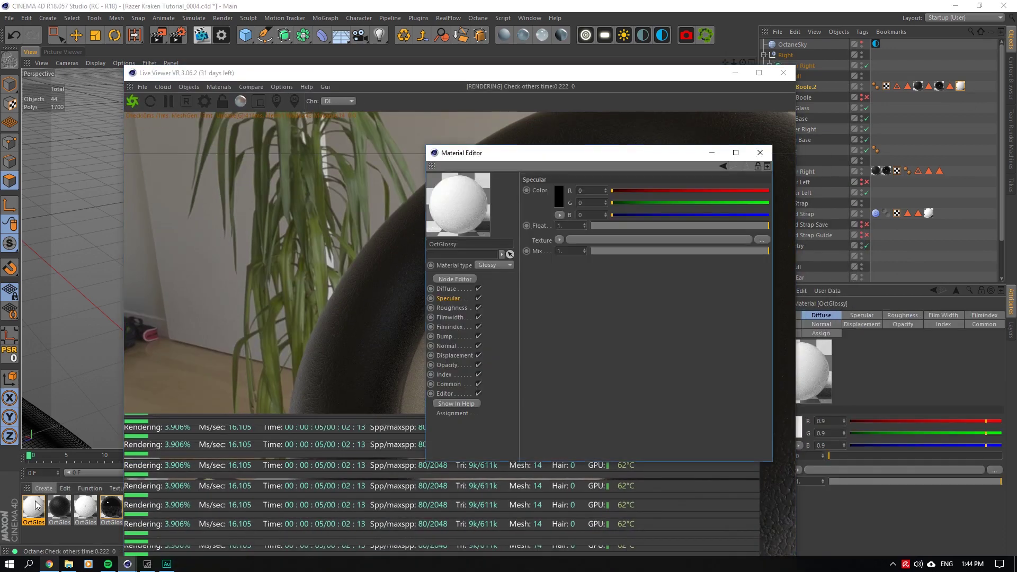
Set the new disc material's diffuse color to black.
drag(554, 154, 749, 166)
click(642, 358)
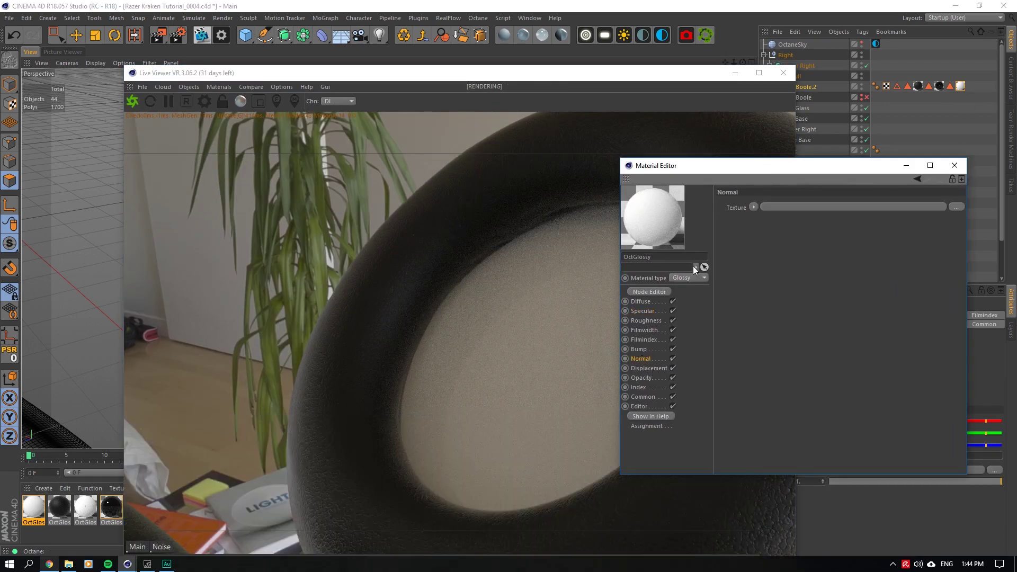
click(640, 301)
click(752, 217)
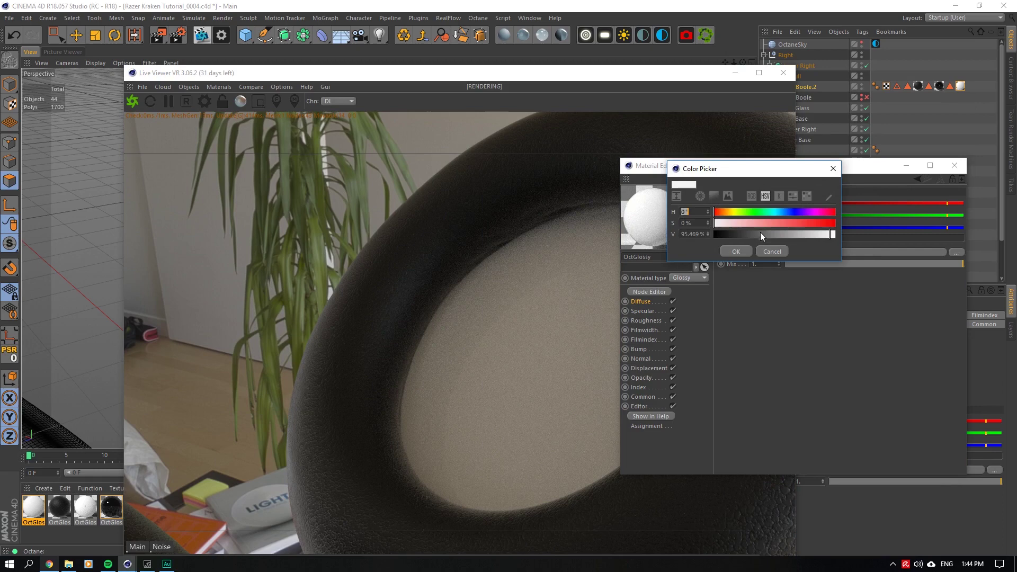
click(736, 251)
Add an ImageTexture to the disc material's normal channel and load HandleRubberSmooth001_NRM_3K.jpg, keeping its original file location.
click(650, 358)
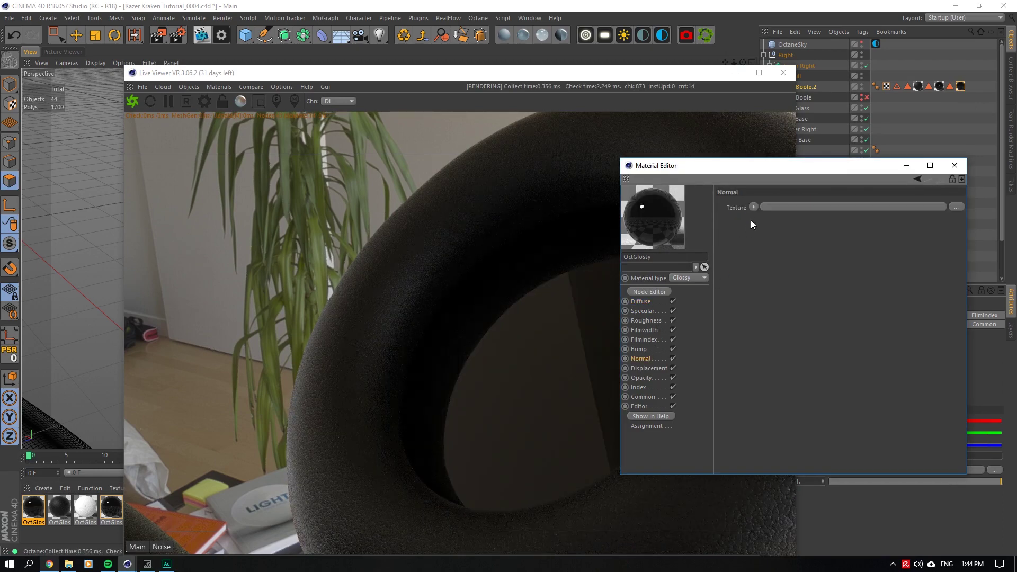
click(753, 207)
mouse_move(774, 416)
click(851, 327)
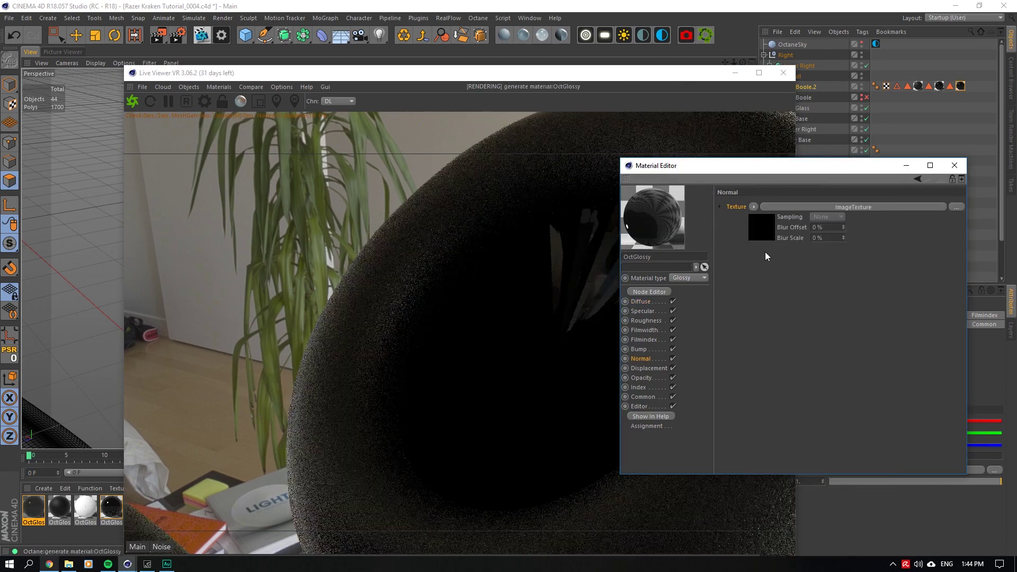
click(955, 212)
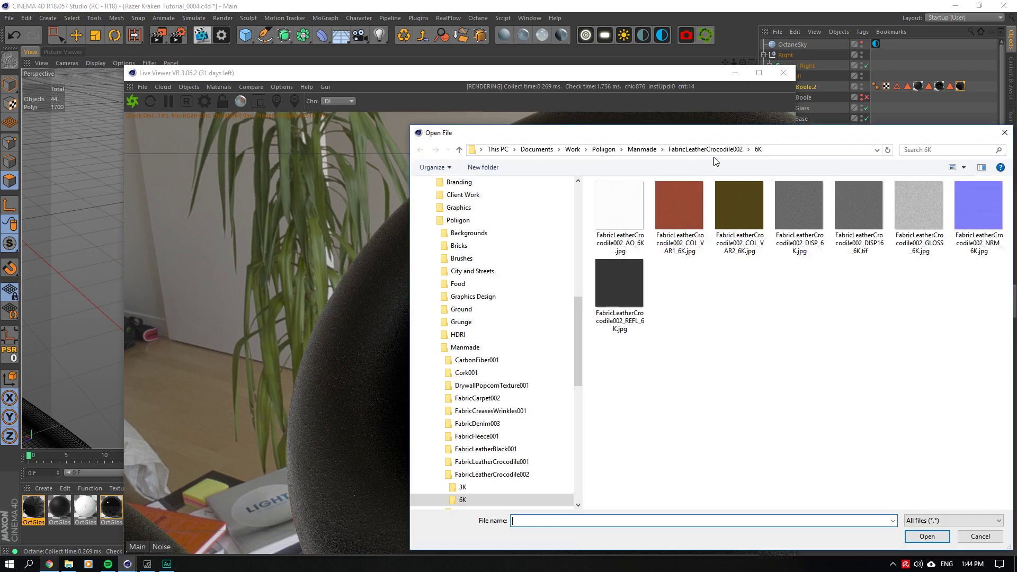
click(641, 150)
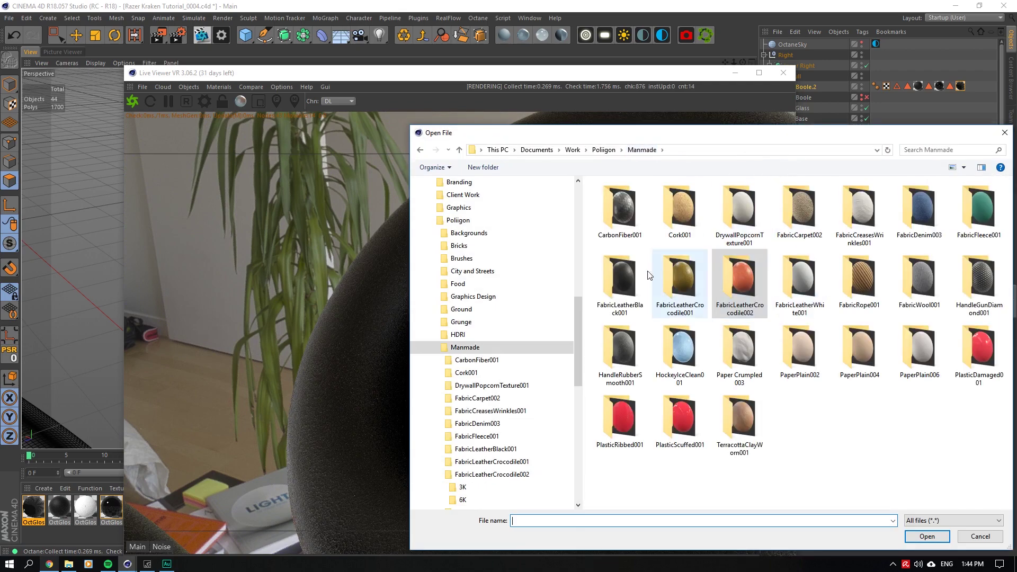
double_click(633, 339)
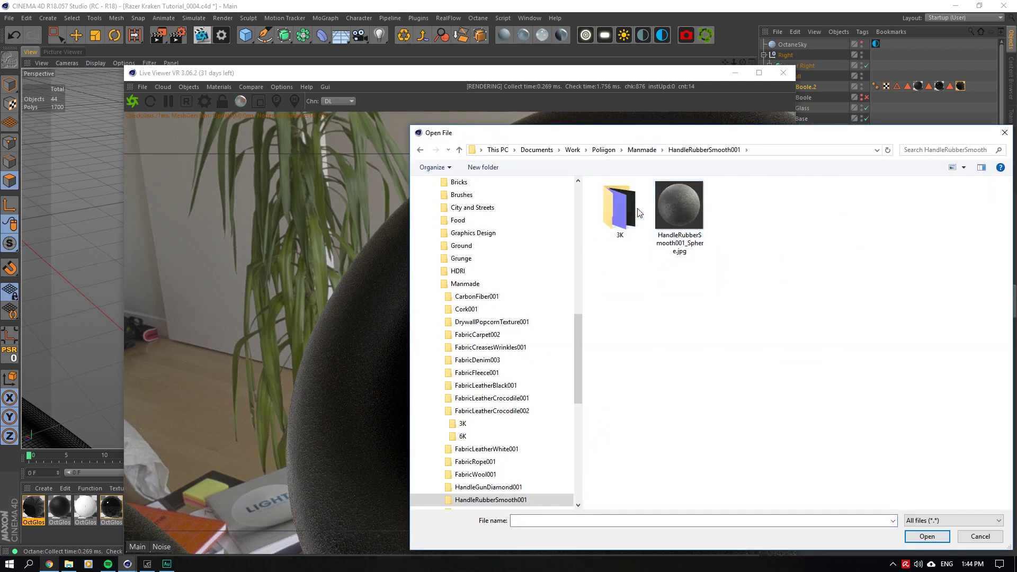
double_click(617, 206)
click(815, 217)
click(926, 536)
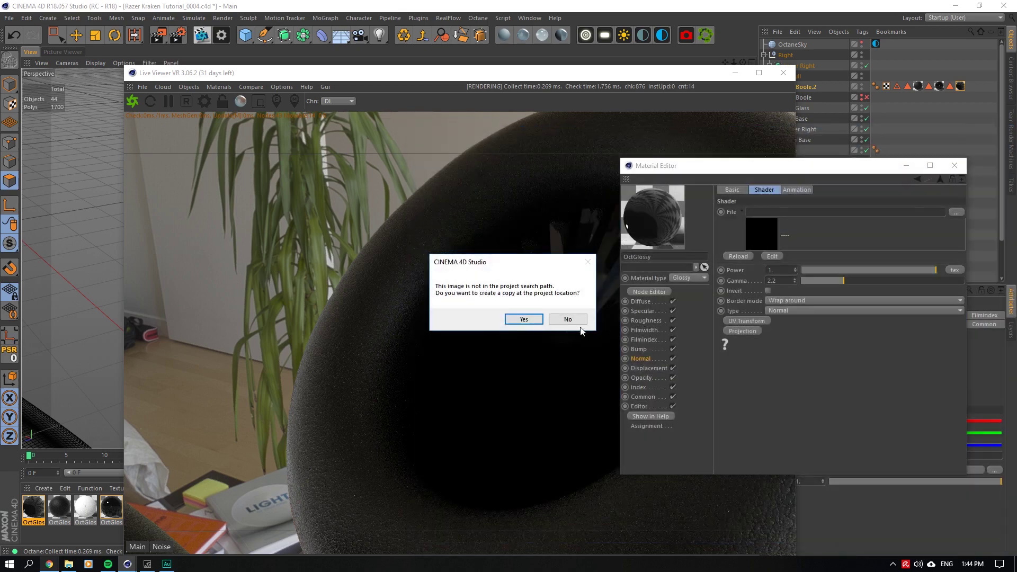
click(568, 320)
Give the normal texture a Box projection and a UV transform with locked aspect ratio and a scale of about 0.016455.
click(730, 331)
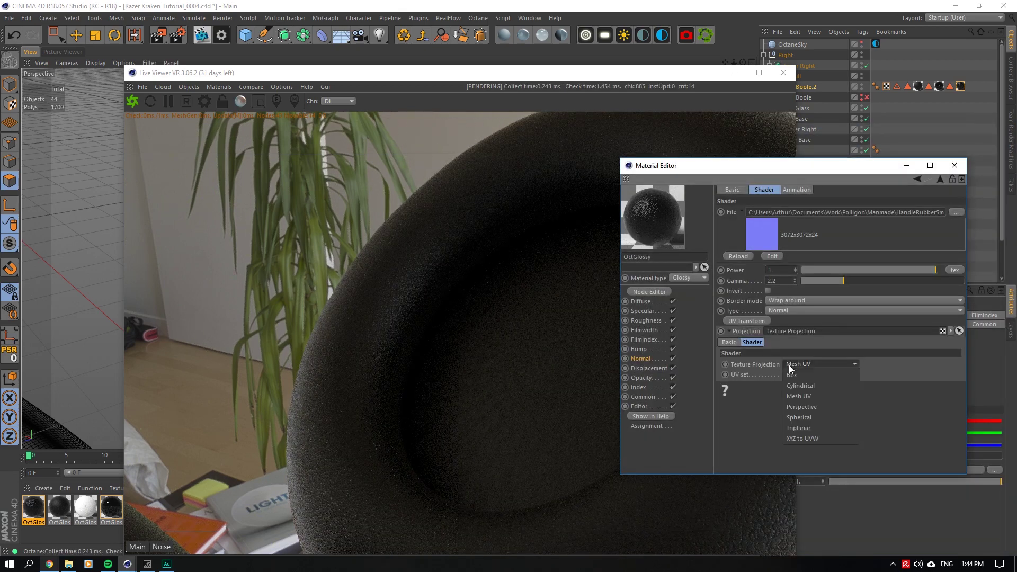
click(792, 374)
click(744, 330)
click(733, 321)
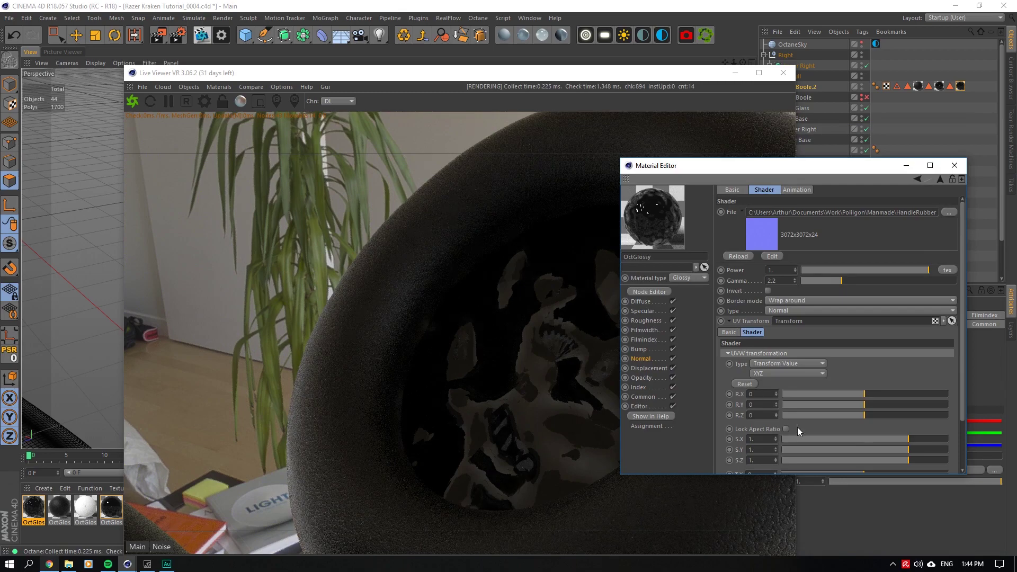
click(785, 428)
drag(900, 438, 833, 437)
Copy the normal ImageTexture shader into the roughness channel and load HandleRubberSmooth001_GLOSS_3K.jpg, keeping its original file location.
click(668, 320)
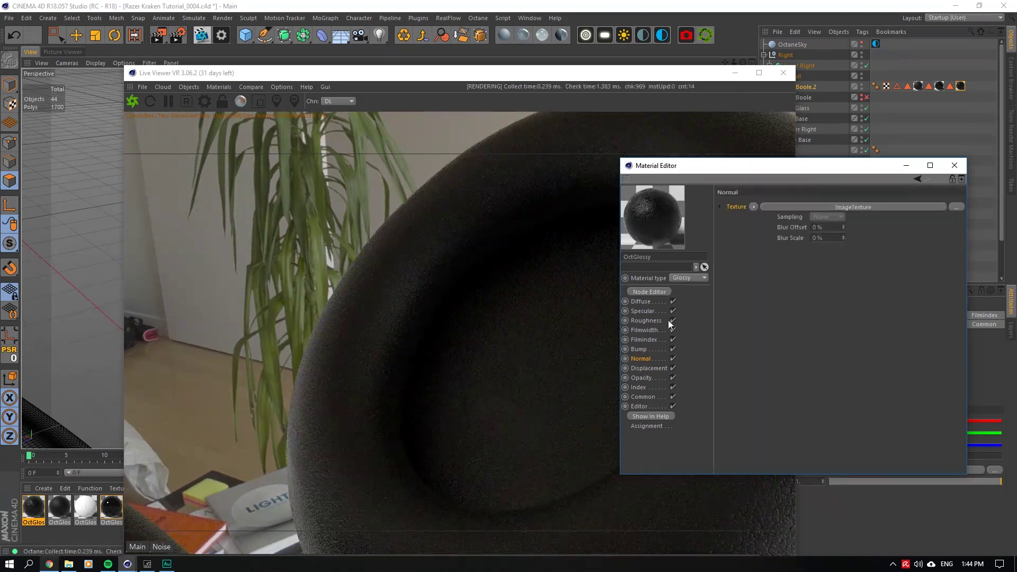
click(754, 206)
click(632, 325)
click(643, 329)
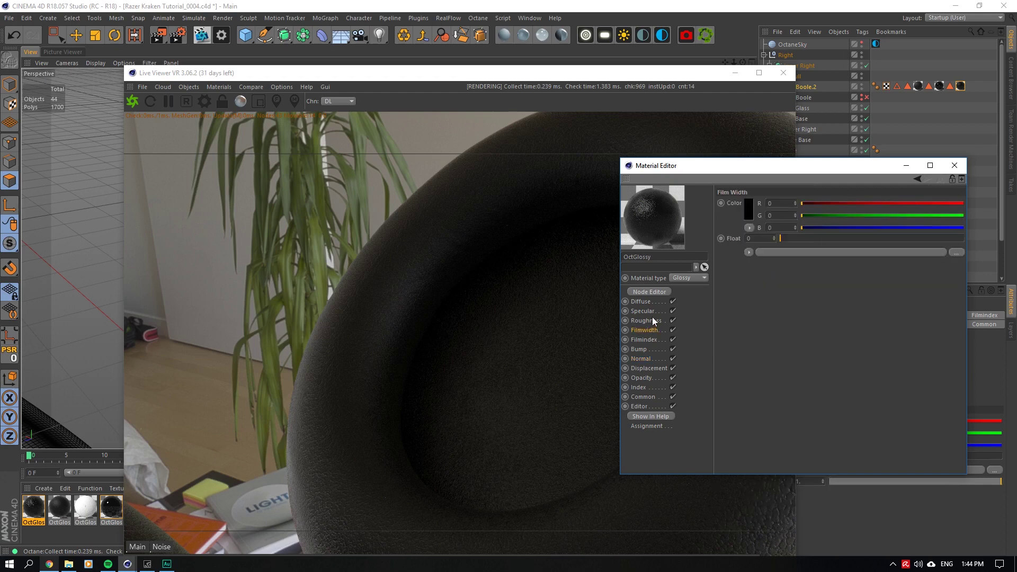
click(658, 320)
click(749, 252)
click(774, 305)
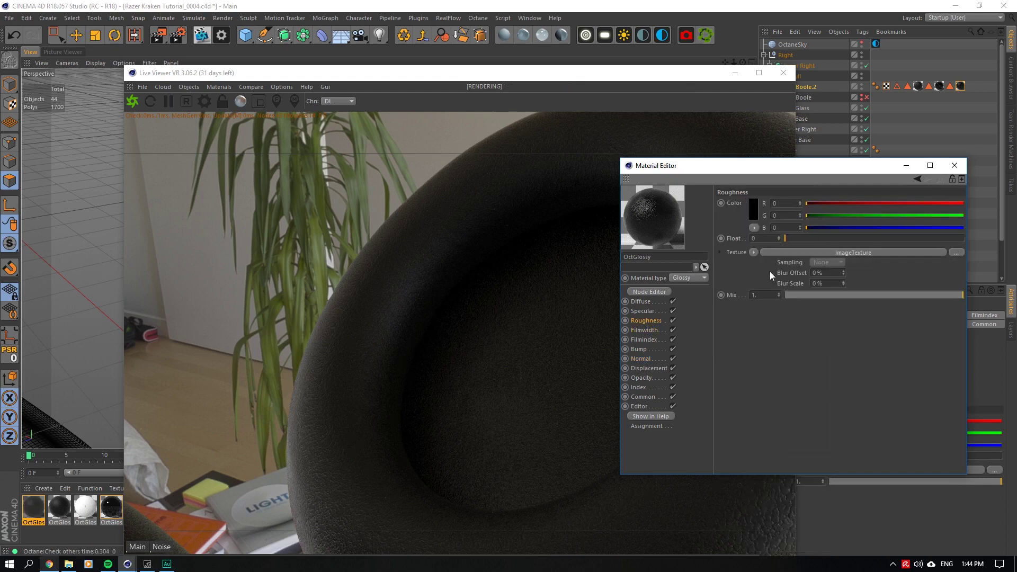
click(769, 269)
click(948, 212)
click(740, 222)
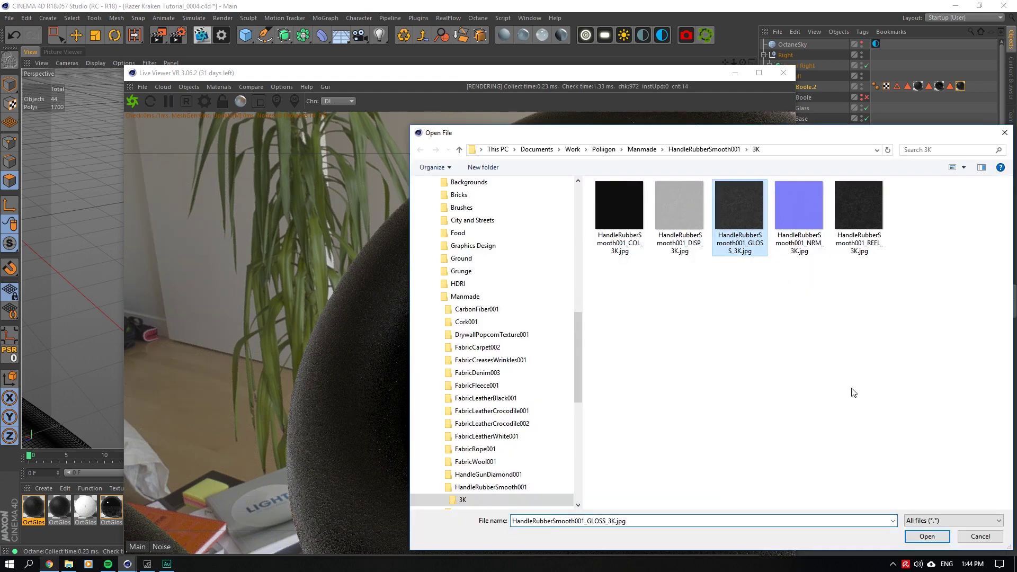
click(920, 530)
key(Return)
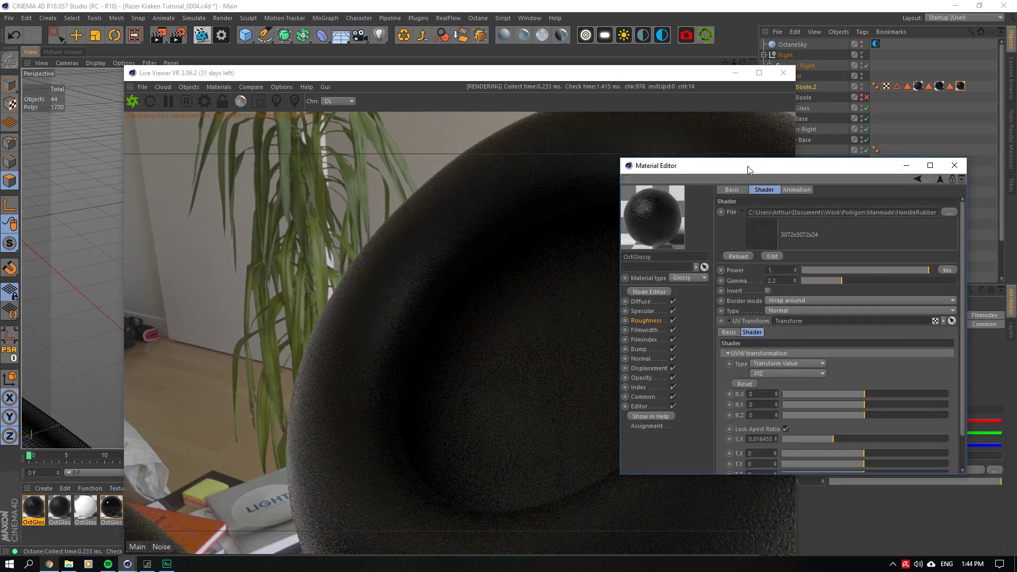
Paste the copied ImageTexture shader into the disc material's specular channel and load HandleRubberSmooth001_REFL_3K.jpg, keeping its original file location.
drag(759, 168, 899, 187)
drag(661, 75, 543, 72)
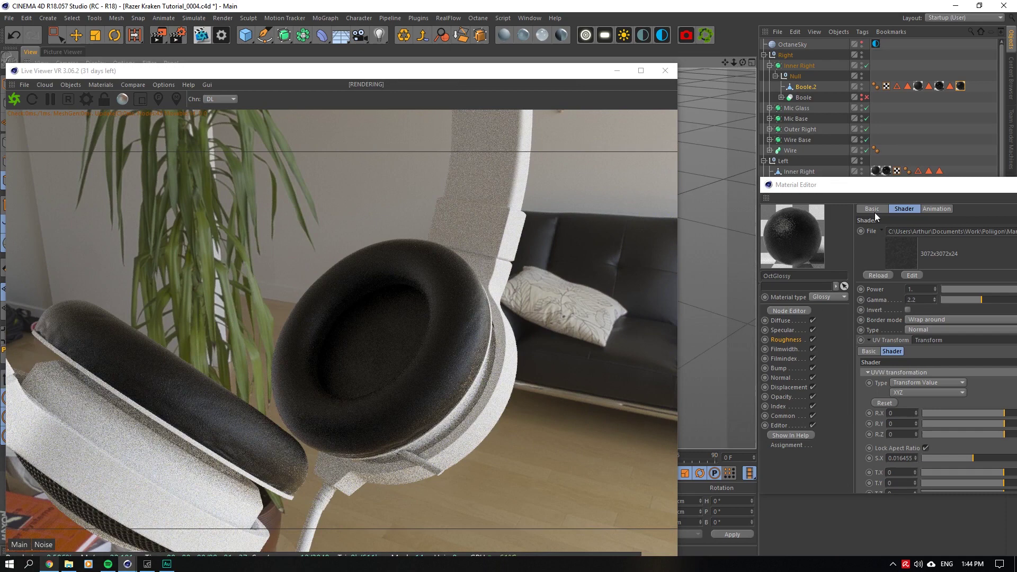
drag(875, 185, 766, 156)
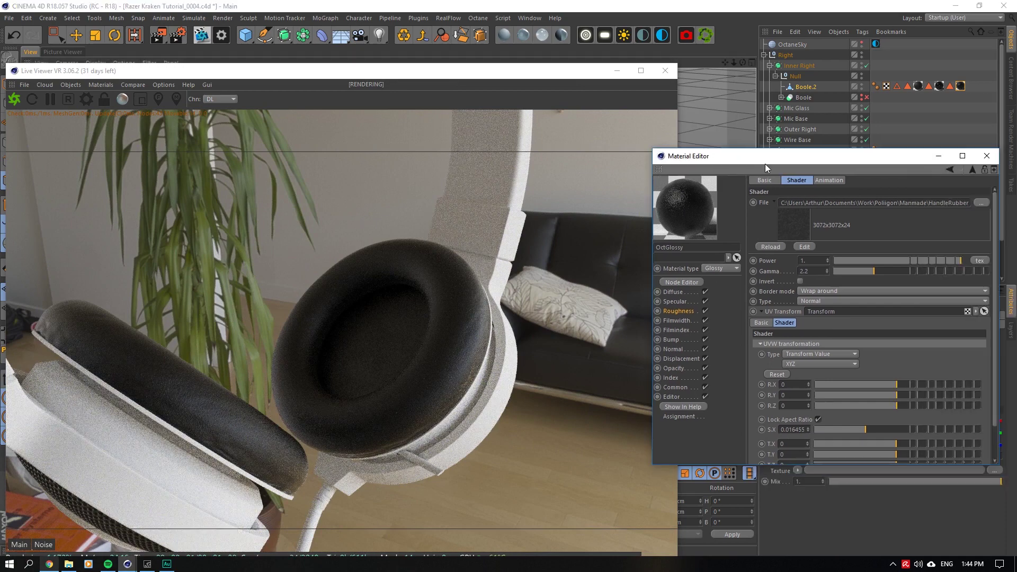
click(687, 302)
click(786, 243)
click(795, 272)
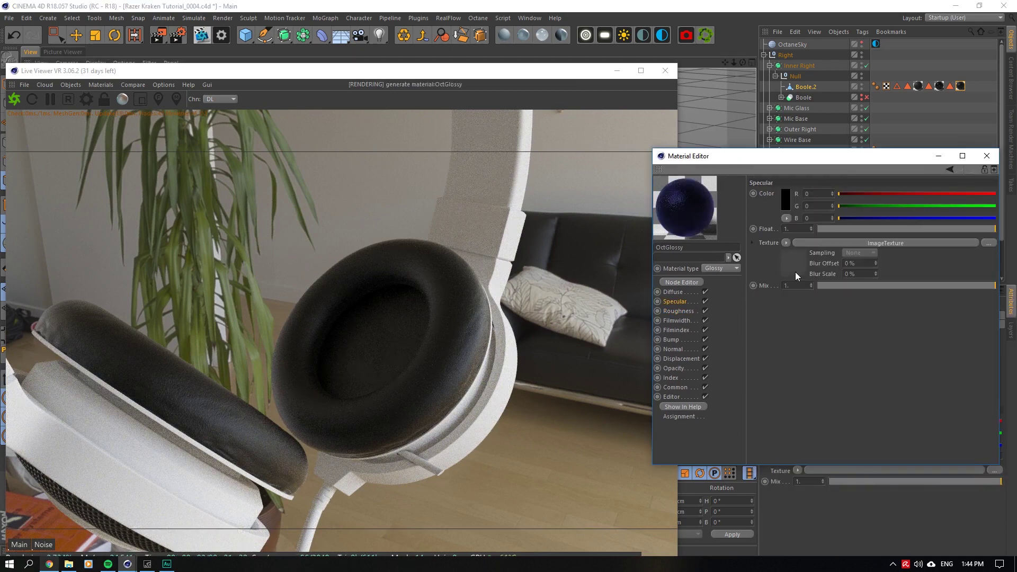
click(874, 243)
click(982, 202)
click(863, 215)
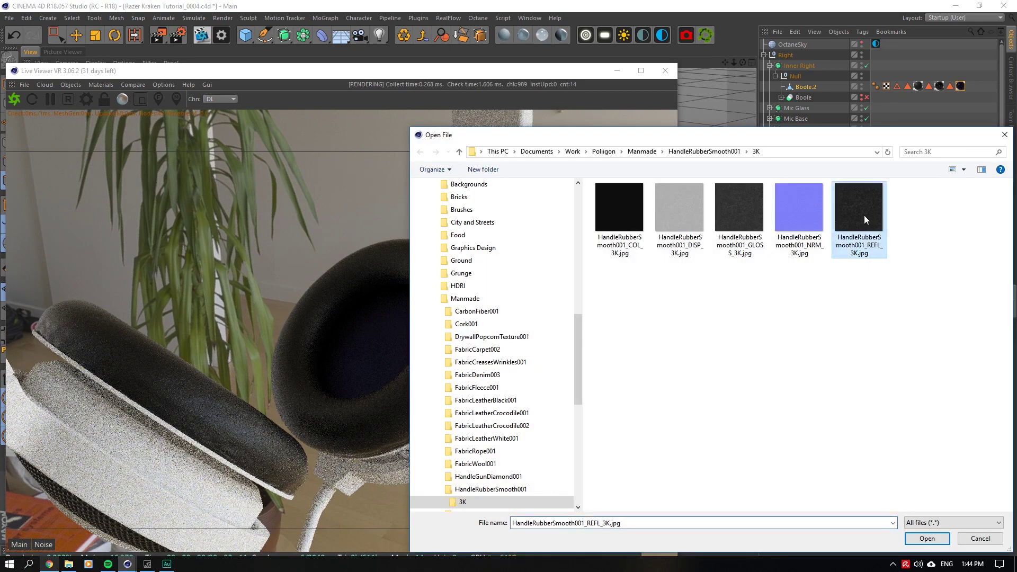
click(927, 538)
click(570, 316)
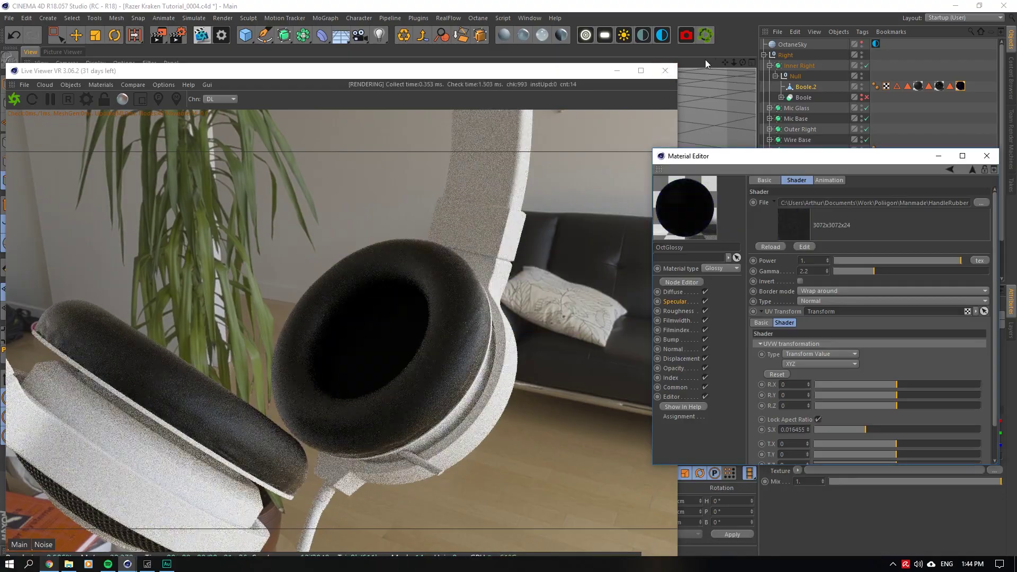
Select the left ear's Inner Right object, switch to polygon editing and isolate it with Solo mode.
drag(742, 63, 729, 65)
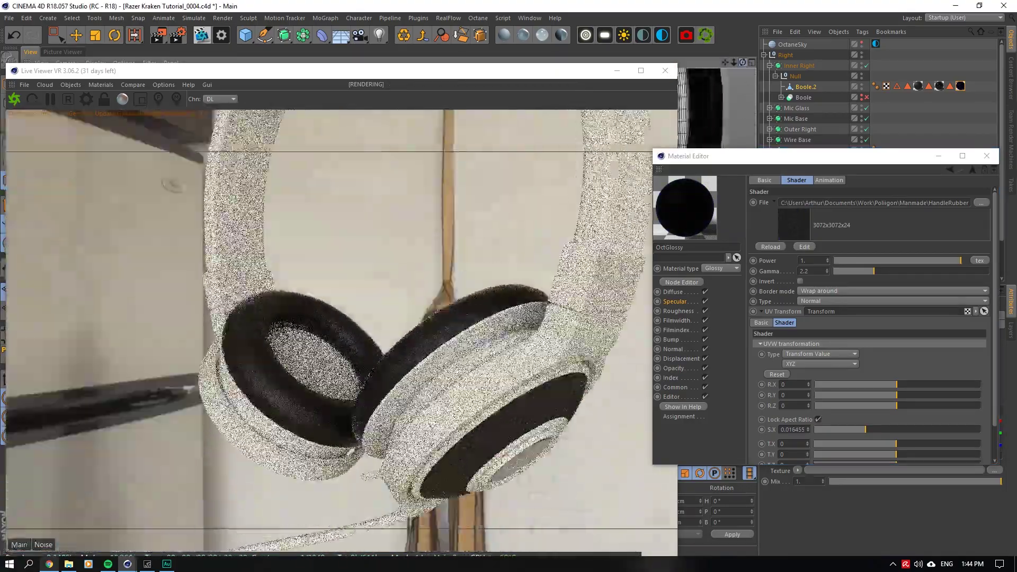
drag(471, 70, 468, 392)
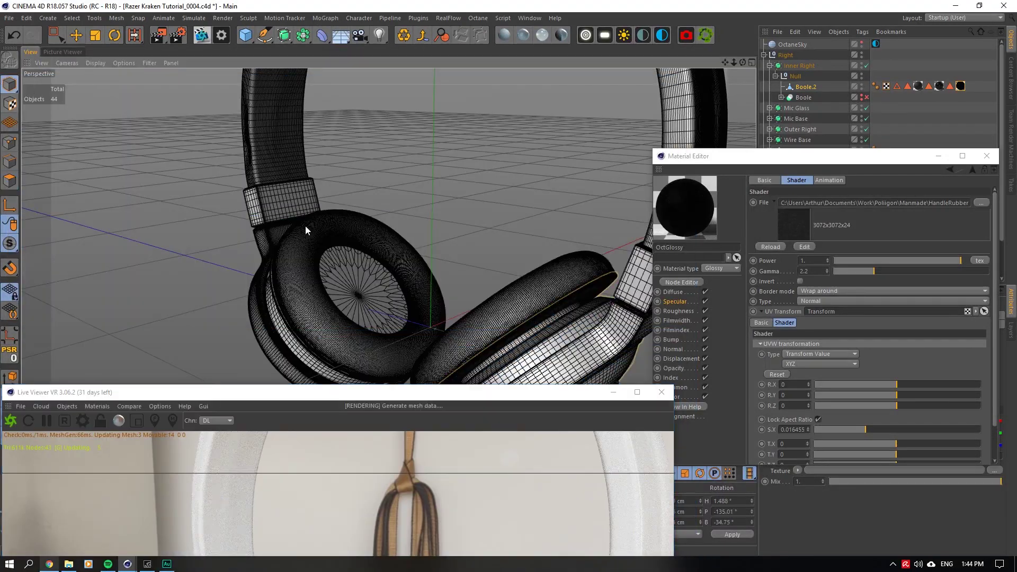
click(75, 36)
click(353, 309)
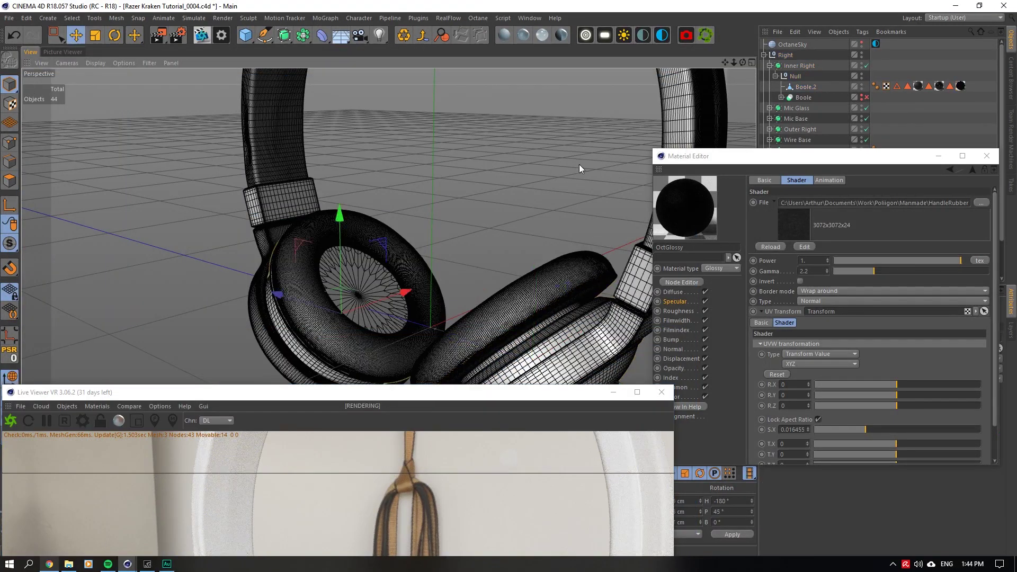
click(17, 183)
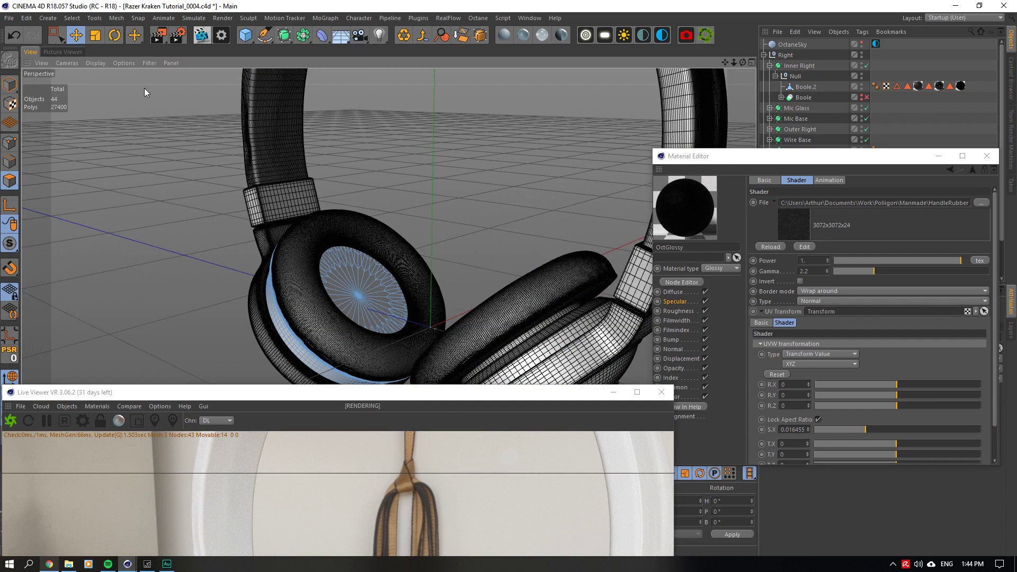
click(71, 19)
click(98, 97)
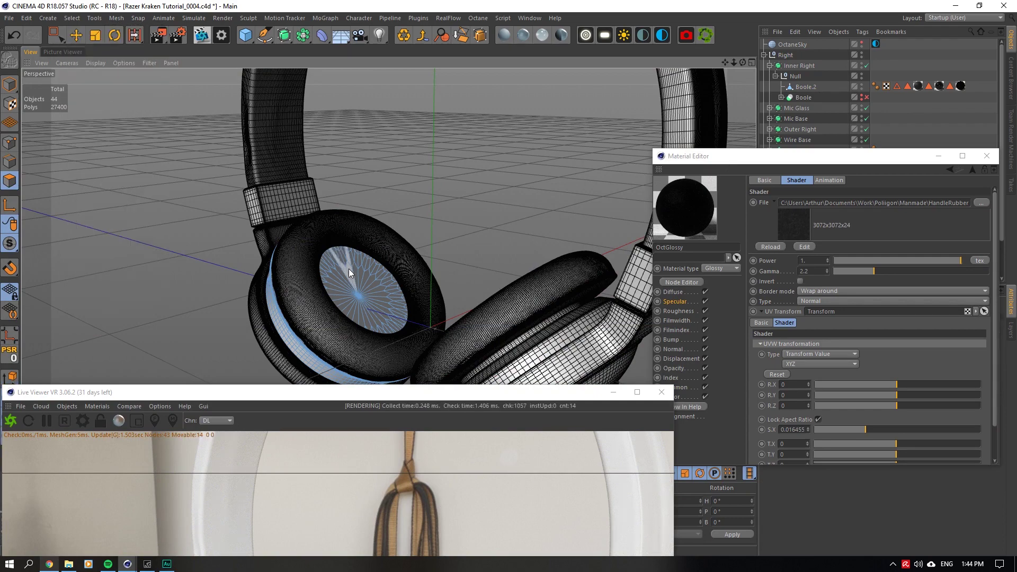
scroll(350, 271, up, 3)
scroll(351, 271, up, 2)
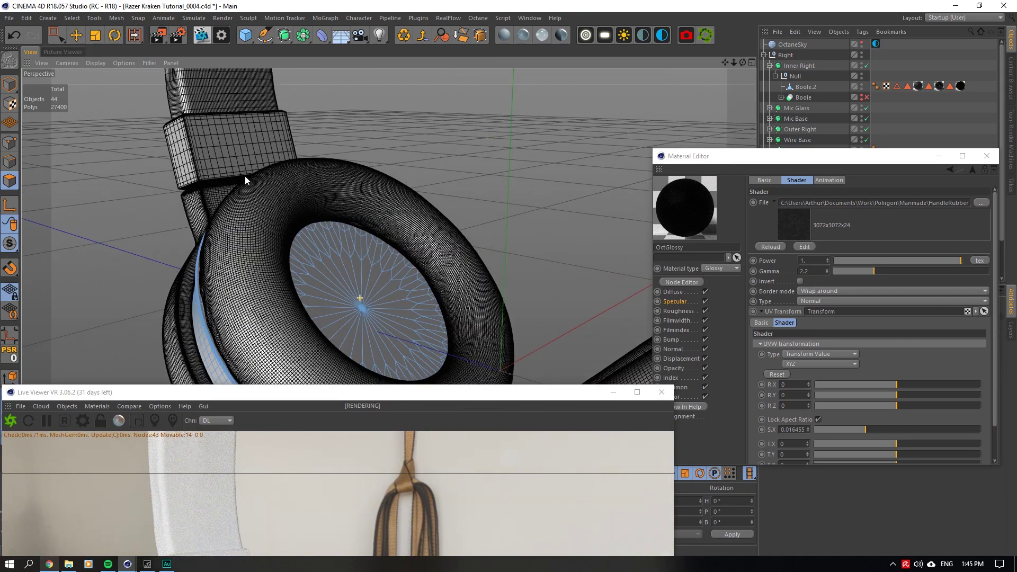
click(71, 19)
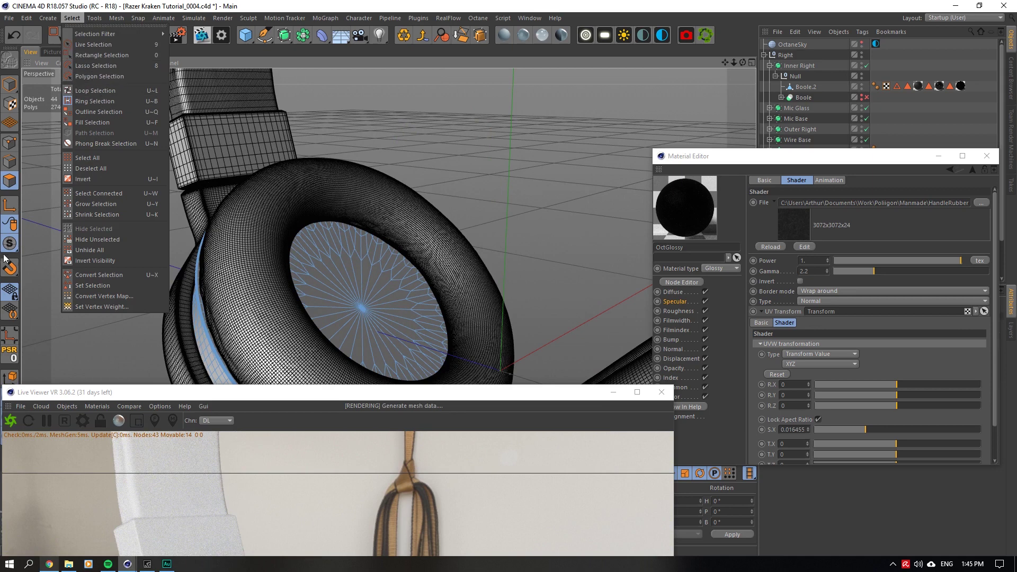
drag(8, 244, 53, 298)
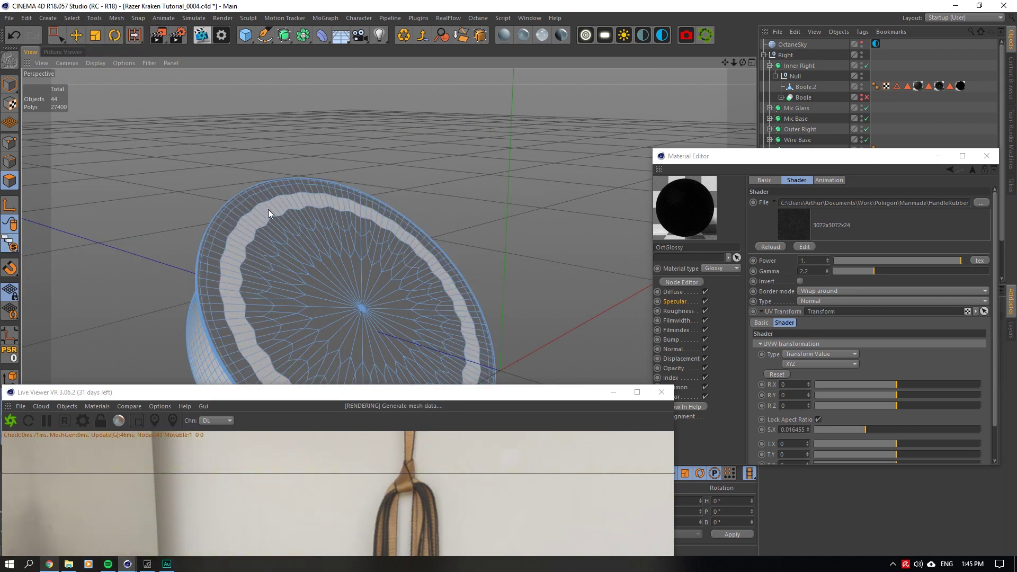
Select the wavy polygon ring around the left ear's inner disc, fill the selection inward and store it as a polygon selection.
click(268, 209)
click(73, 18)
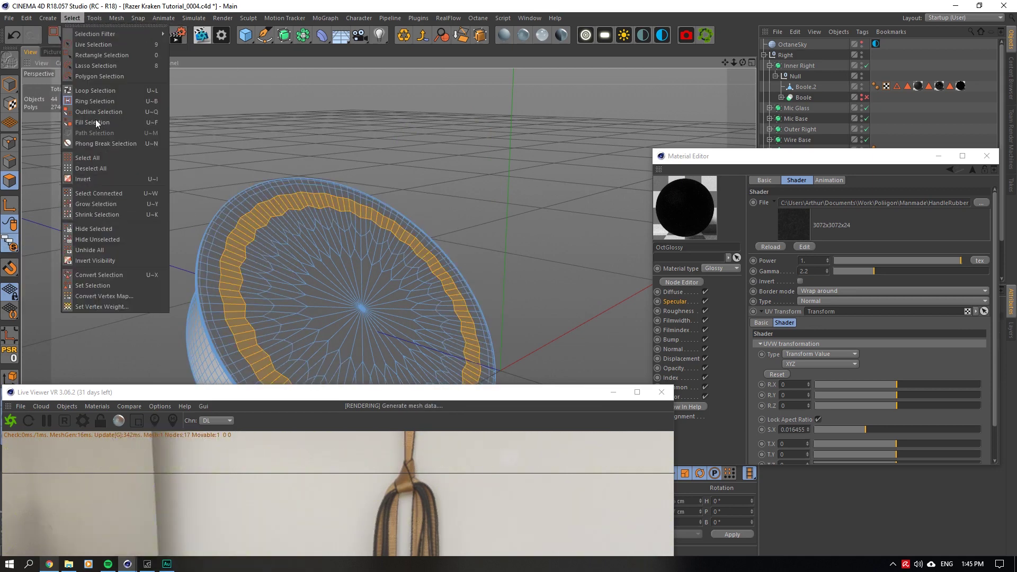
click(96, 122)
click(357, 276)
click(73, 18)
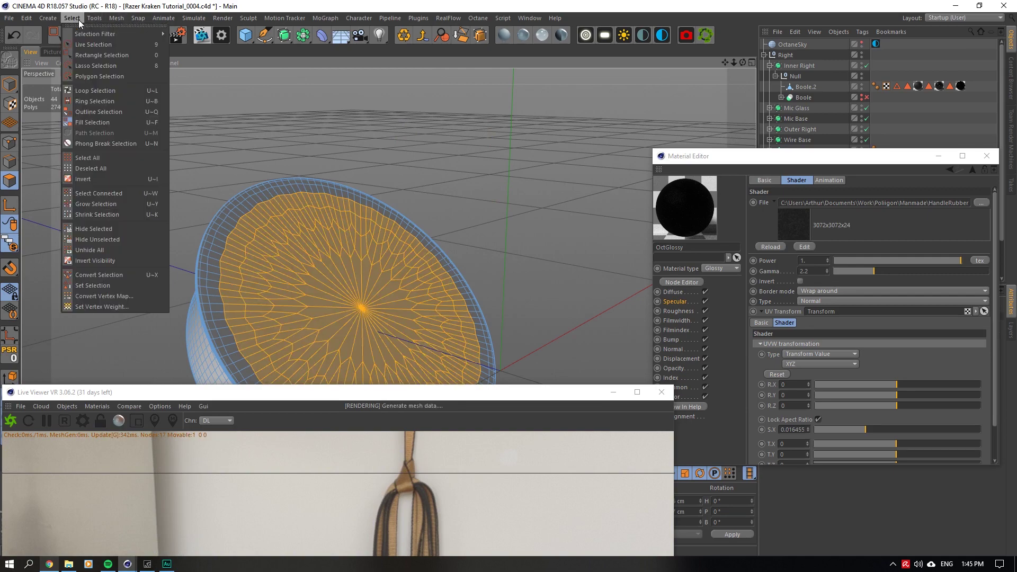
click(102, 285)
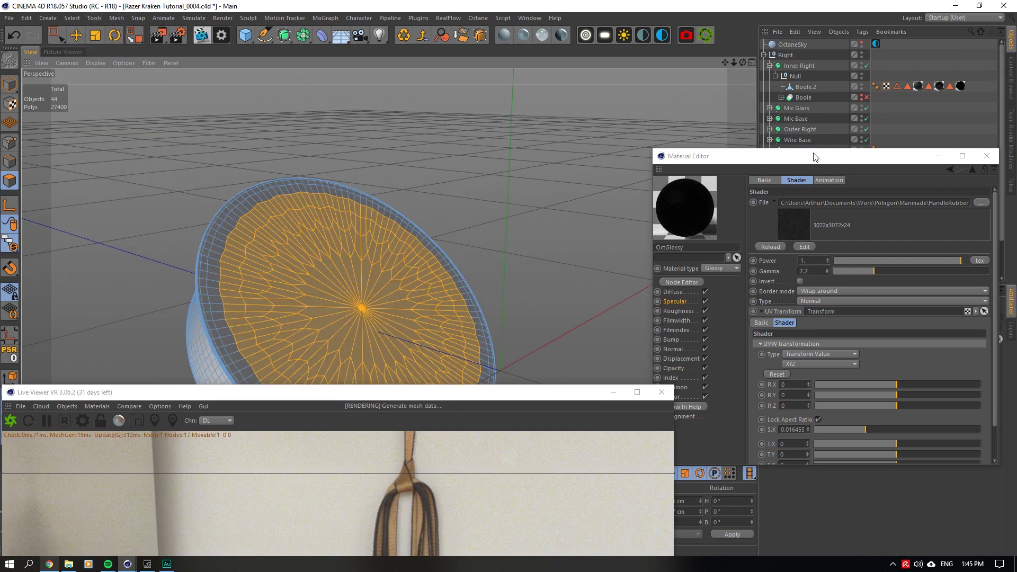
Copy the black rubber material tag from Boole.2 to the left ear's Inner Right and restrict it to Polygon Selection.2.
drag(813, 156, 385, 288)
drag(961, 87, 969, 125)
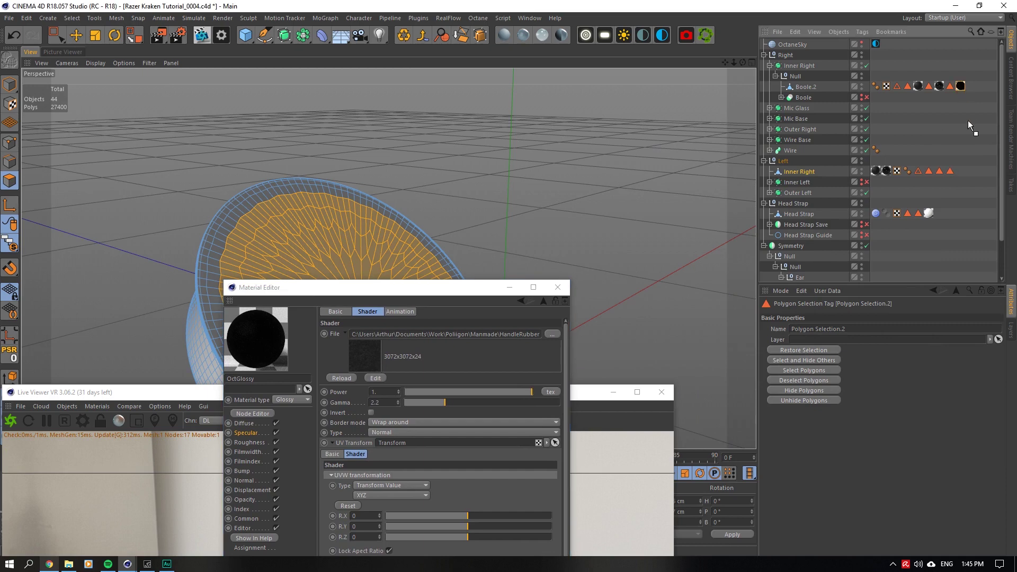
ctrl+drag(958, 171, 948, 173)
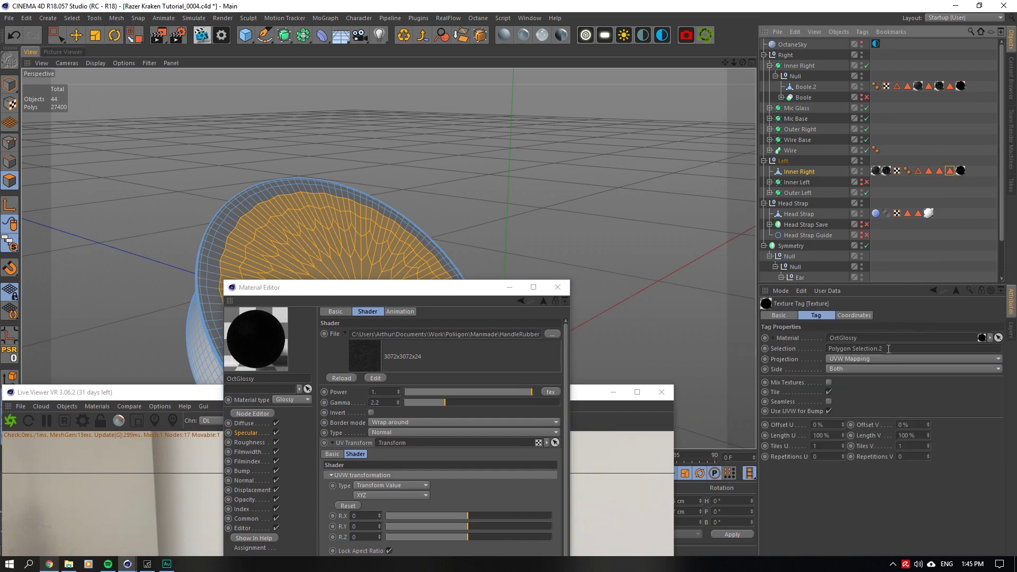
Turn off Solo mode and examine the whole headset in the live render from several angles.
drag(457, 294, 871, 188)
drag(379, 386, 532, 135)
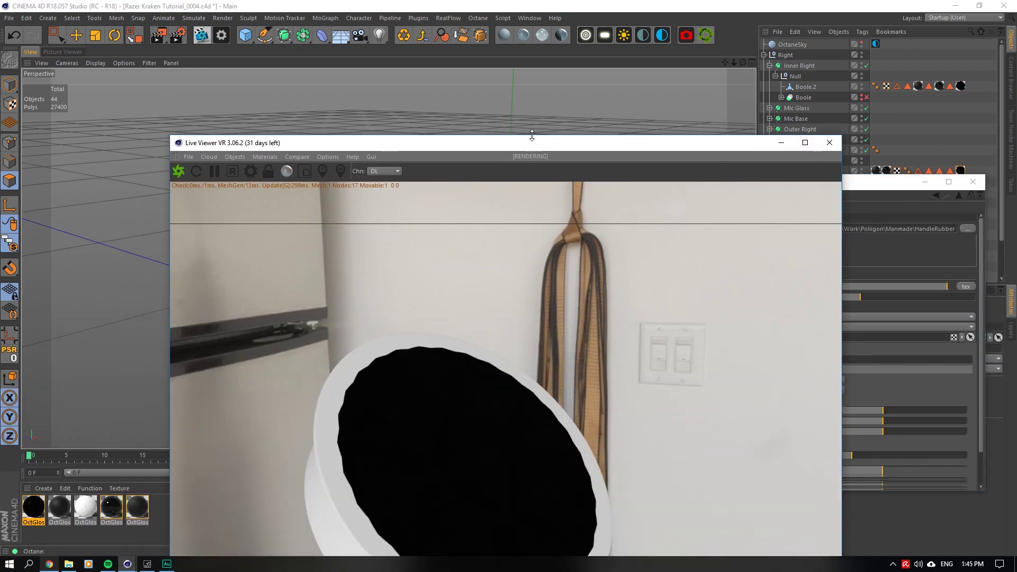
drag(9, 241, 41, 259)
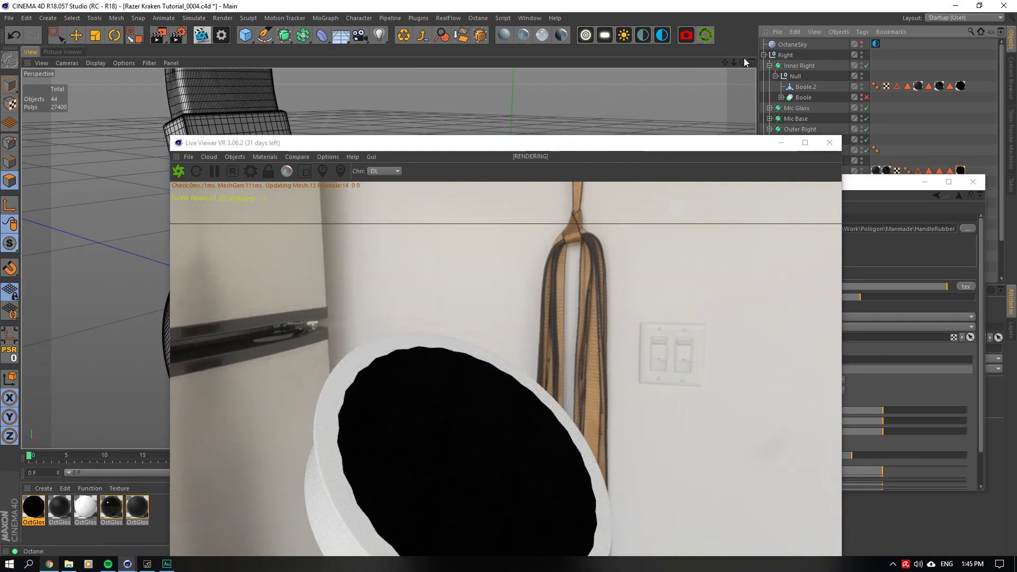
mouse_move(743, 62)
mouse_down()
mouse_move(736, 68)
mouse_move(725, 38)
mouse_move(737, 63)
mouse_up()
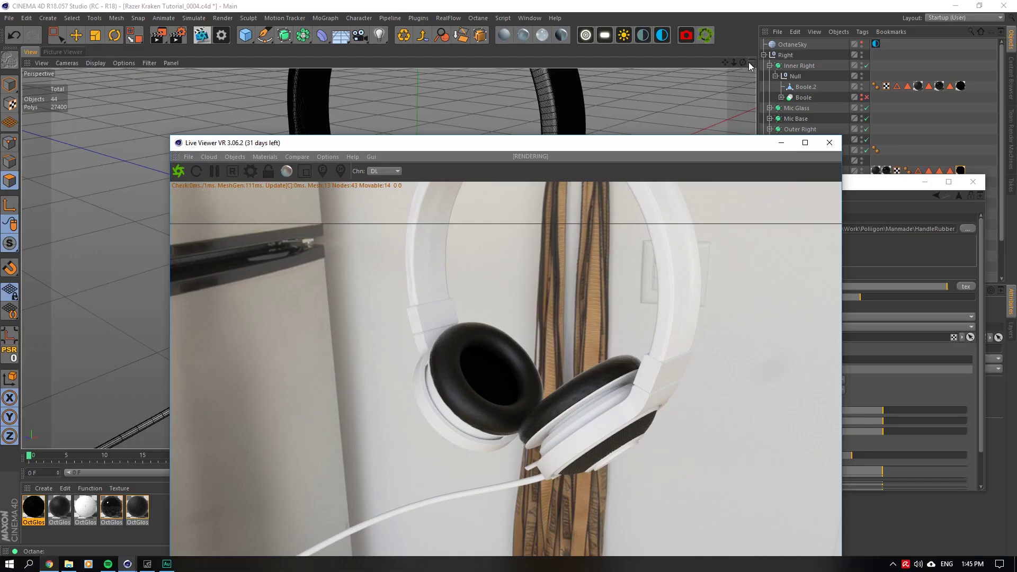
mouse_move(742, 62)
mouse_down()
mouse_move(741, 37)
mouse_move(725, 71)
mouse_up()
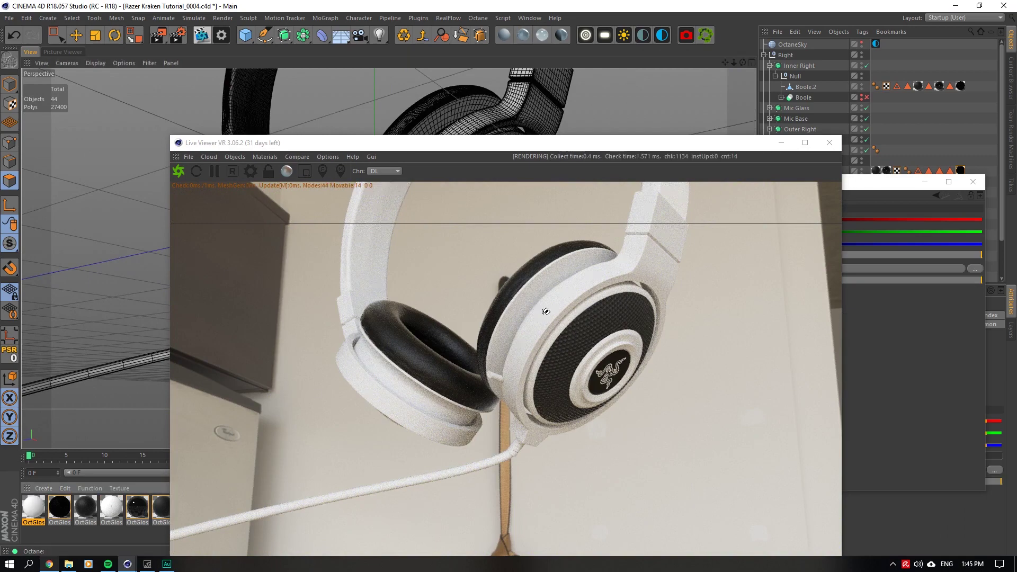
Change the white glossy material's diffuse colour to pink, with R 0.9, G 0.193667 and B 0.193667.
drag(546, 311, 545, 311)
double_click(31, 507)
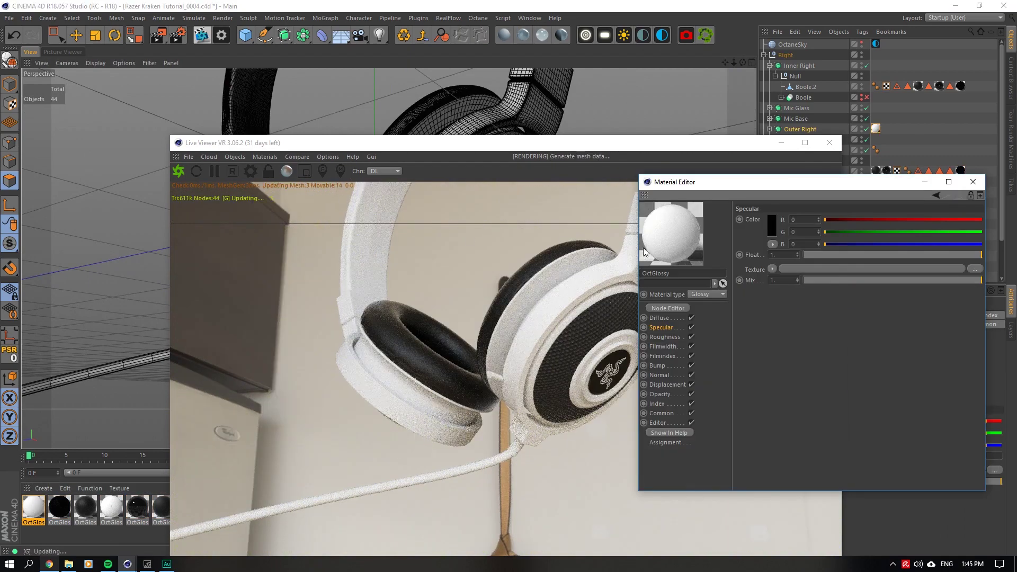
click(669, 316)
click(771, 225)
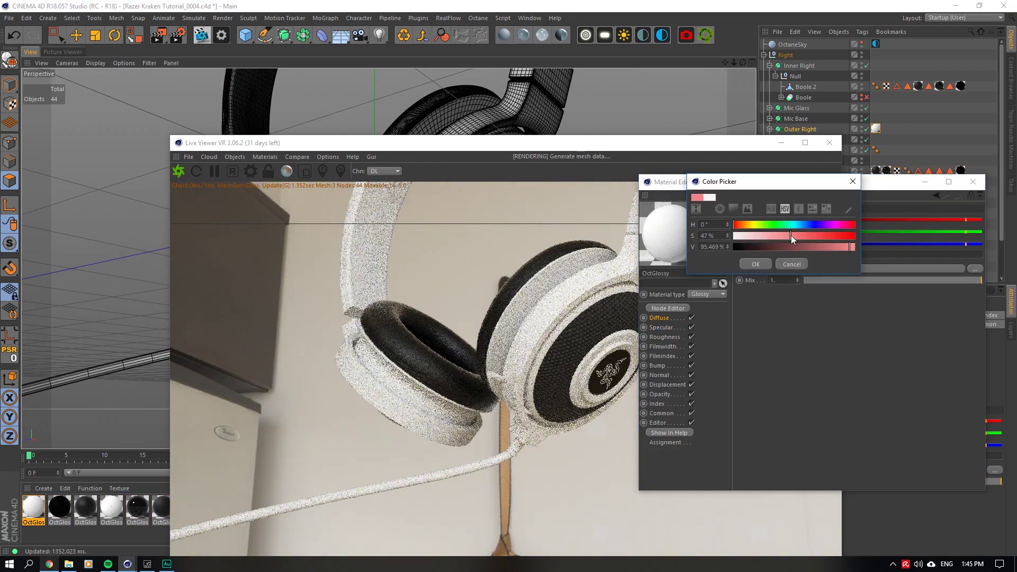
click(755, 264)
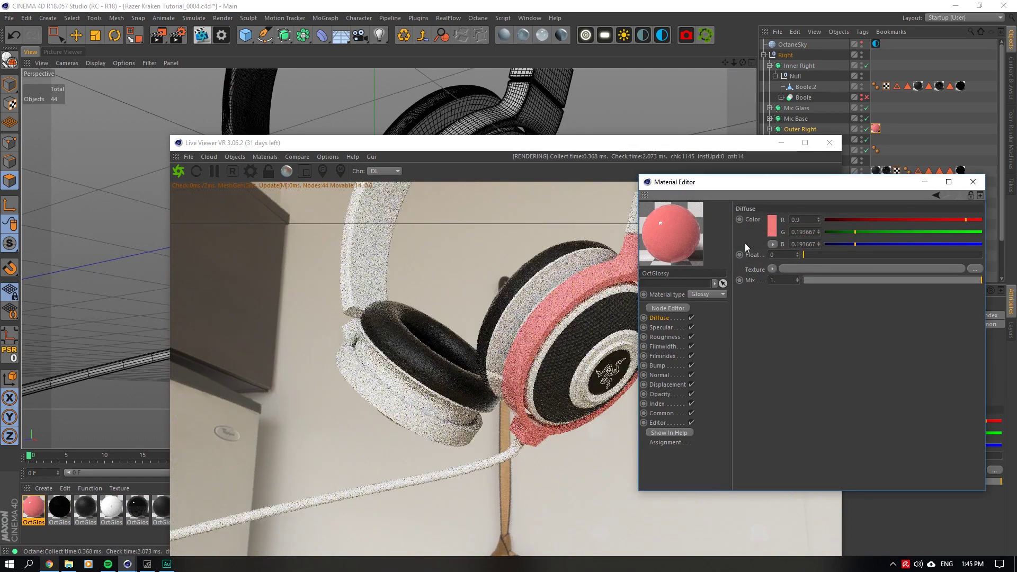
drag(709, 182, 857, 217)
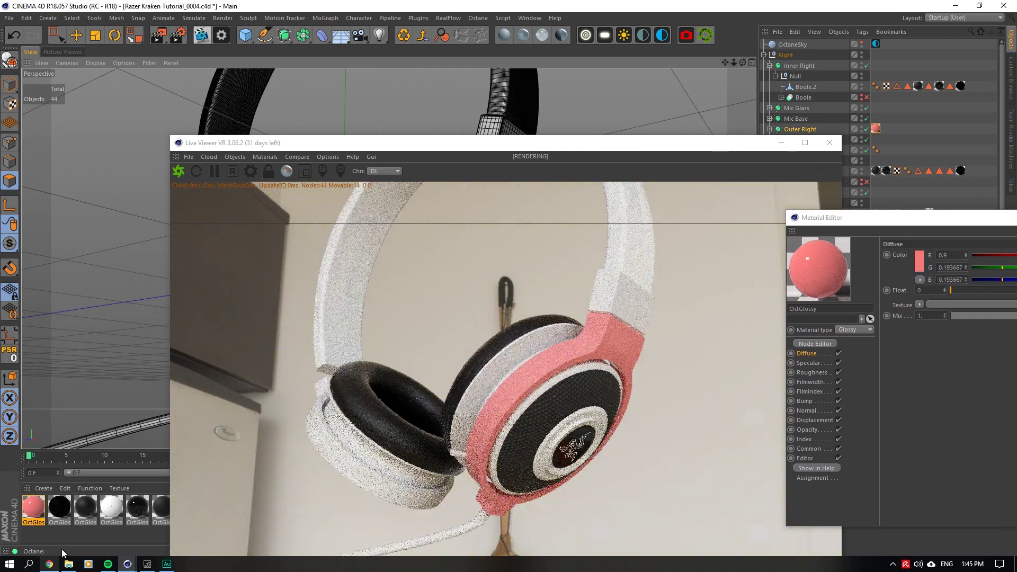
Switch to the browser and examine the finished Razer Kraken reference renders for the headset's body and strap materials.
click(53, 564)
scroll(472, 386, down, 10)
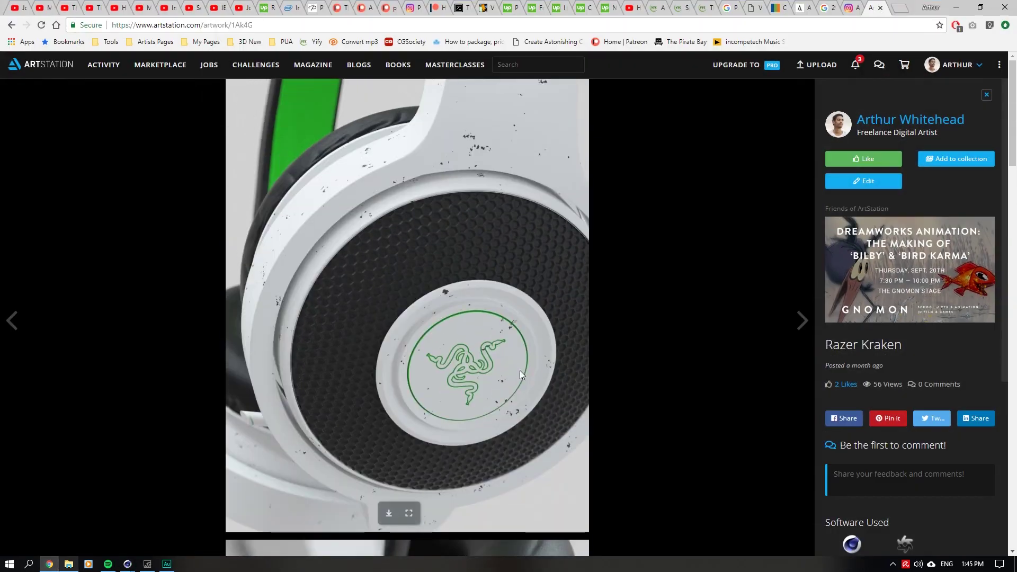
scroll(533, 370, down, 7)
scroll(533, 370, up, 3)
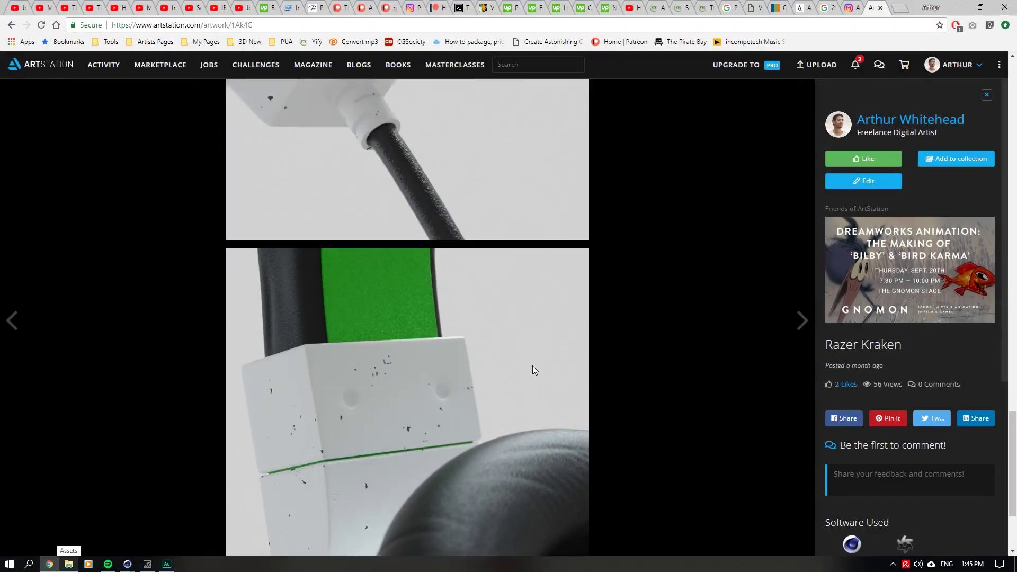
scroll(532, 370, down, 2)
click(51, 567)
click(70, 564)
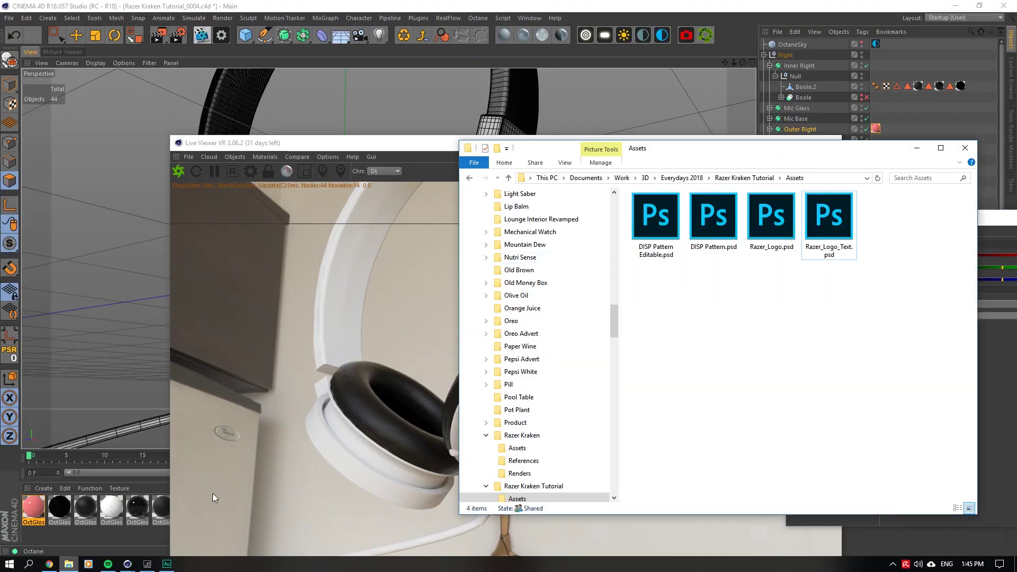
click(69, 564)
click(50, 564)
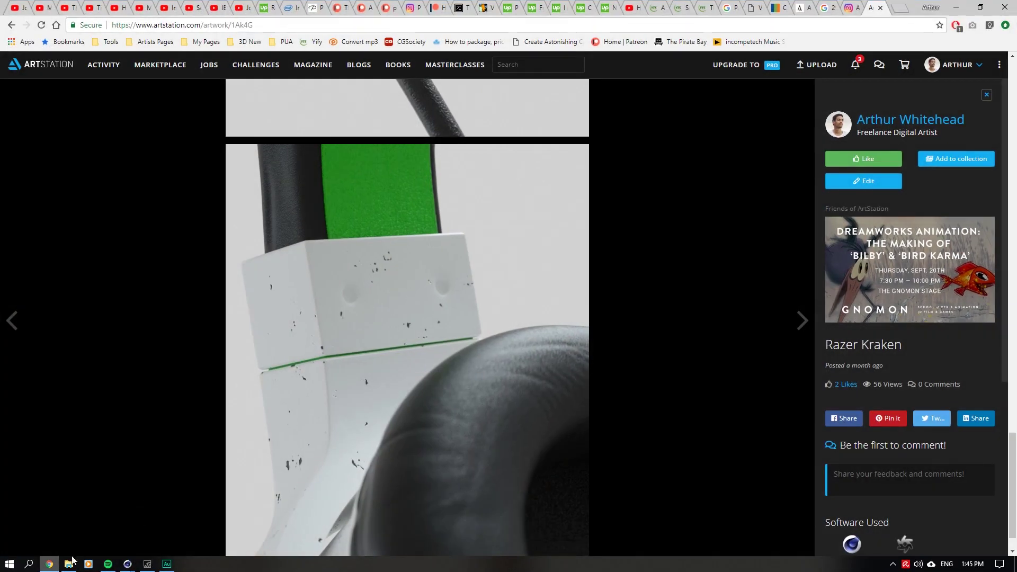
click(51, 563)
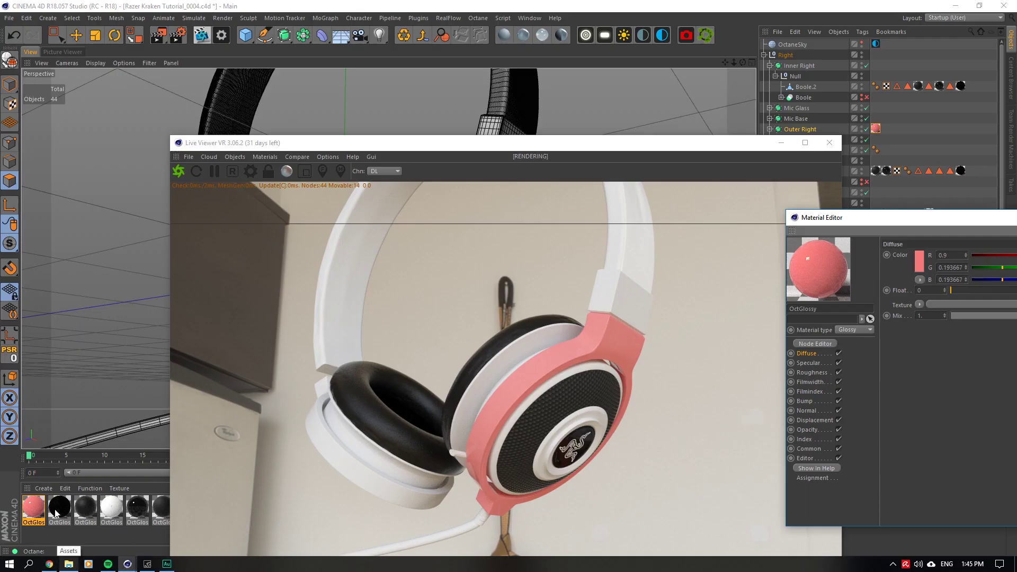
Apply the pink material to the strap connectors, Outer Left and Boole.2, placing its tag before Boole.2's selection-based materials.
drag(56, 513, 446, 394)
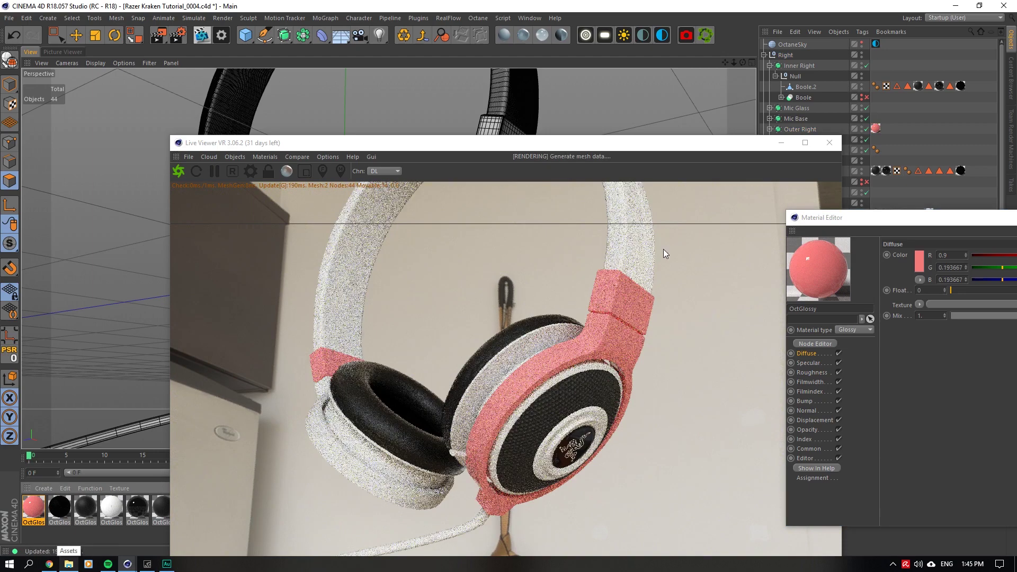
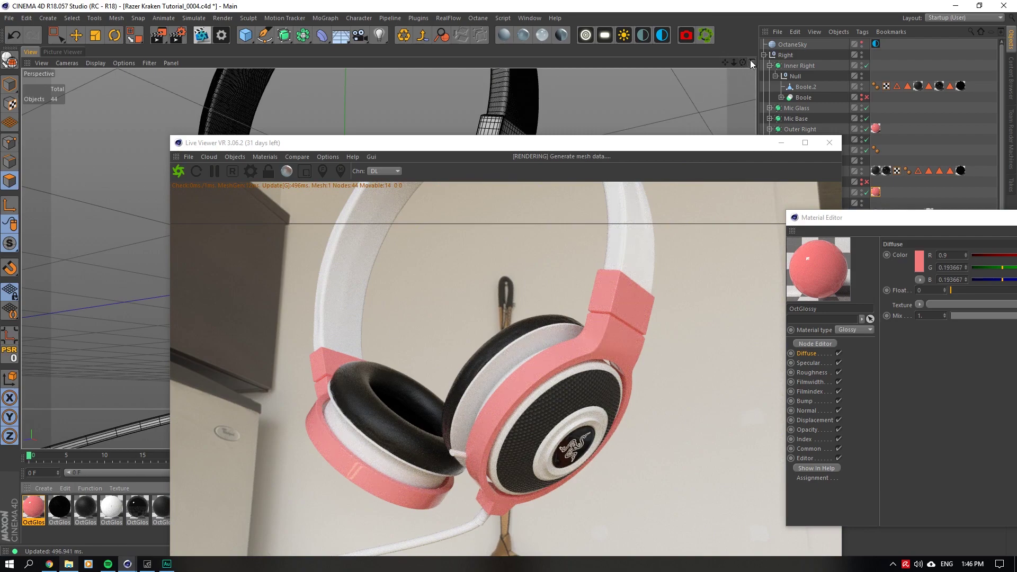
drag(742, 62, 688, 80)
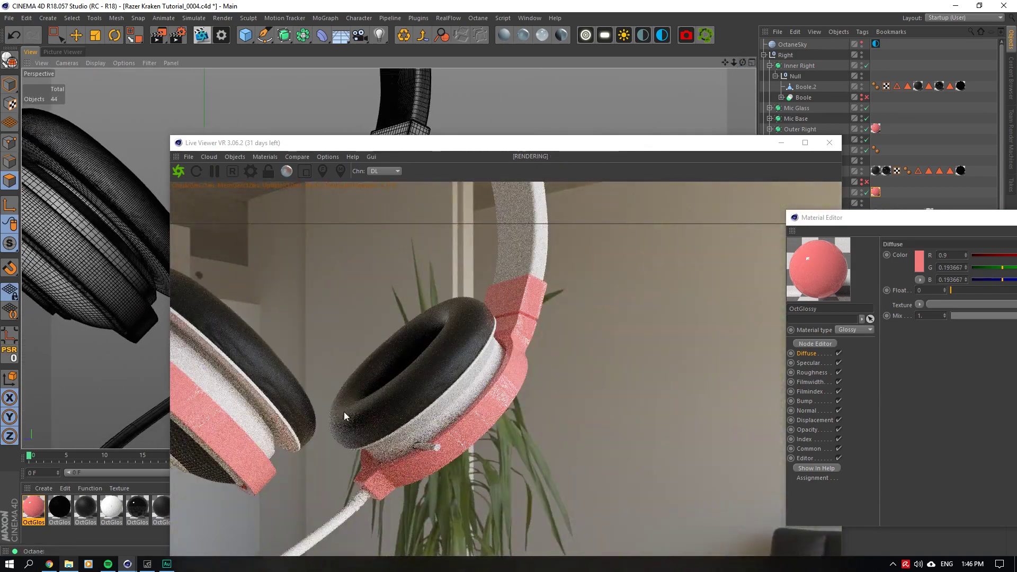
drag(34, 506, 43, 506)
drag(451, 410, 452, 409)
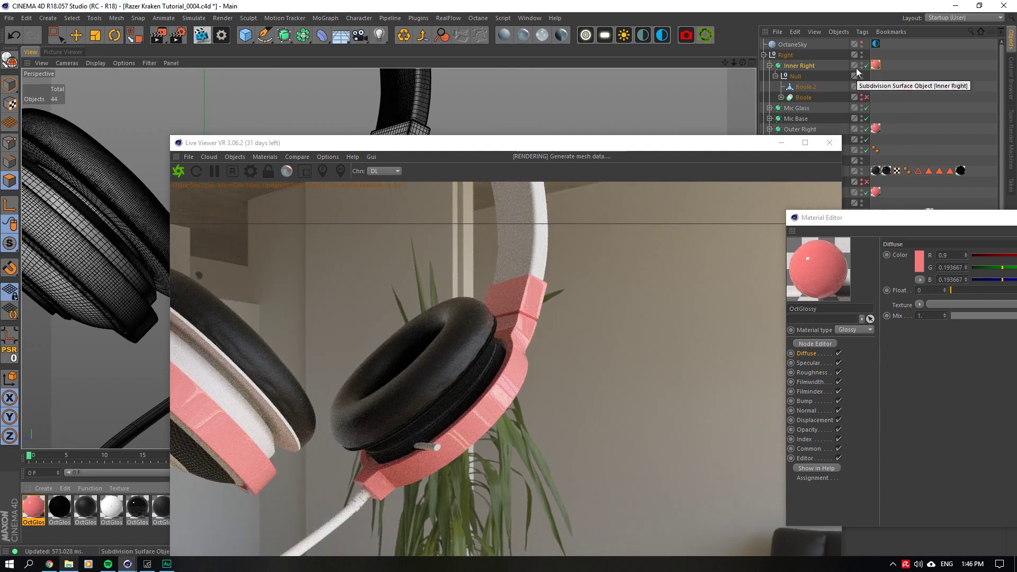
drag(876, 66, 895, 87)
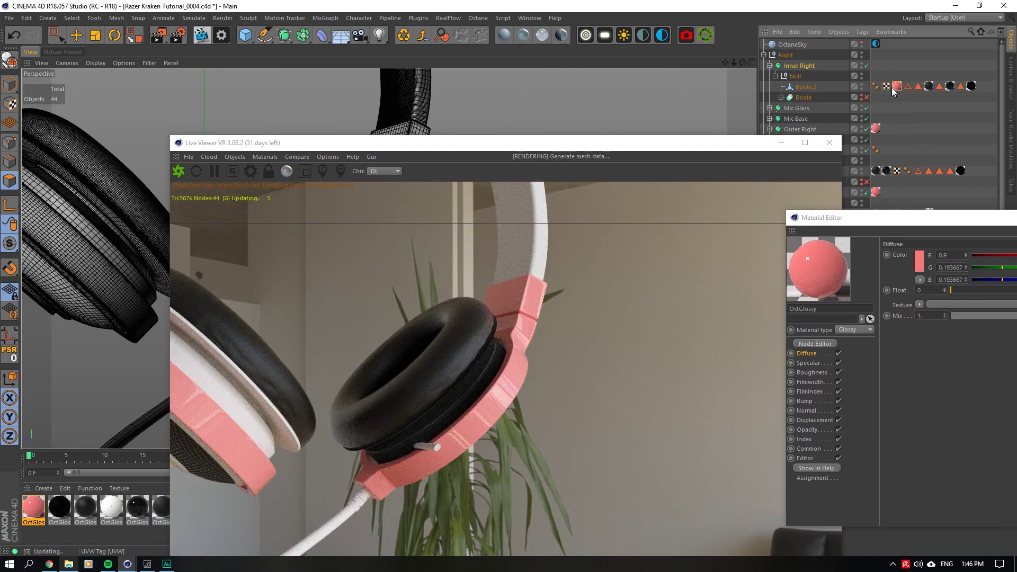
Apply the pink material to the Inner Right object in the Left group and move its tag ahead of the other materials.
click(7, 86)
click(76, 35)
click(55, 205)
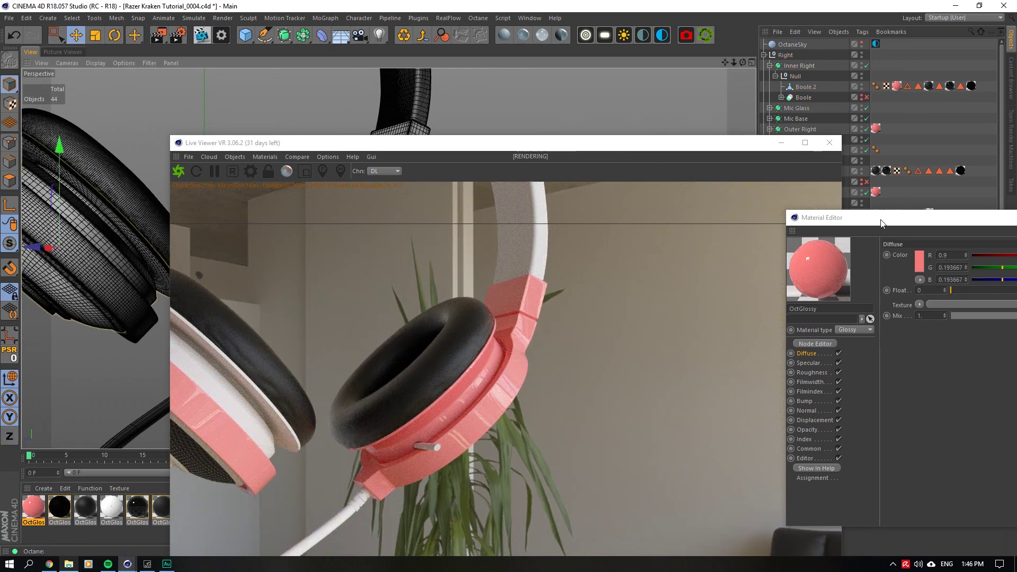
drag(882, 223, 943, 339)
drag(703, 147, 616, 36)
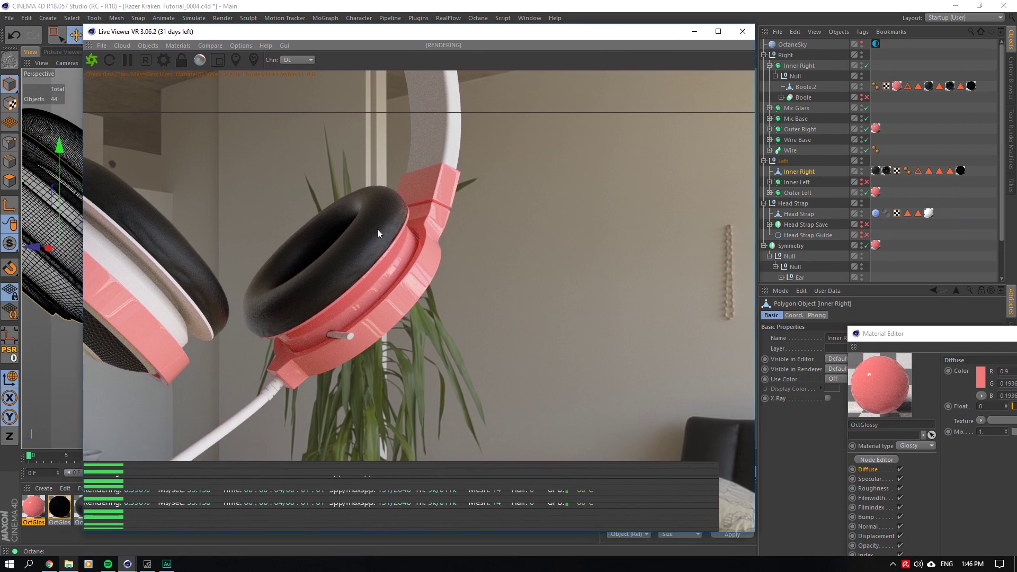
drag(838, 146, 800, 172)
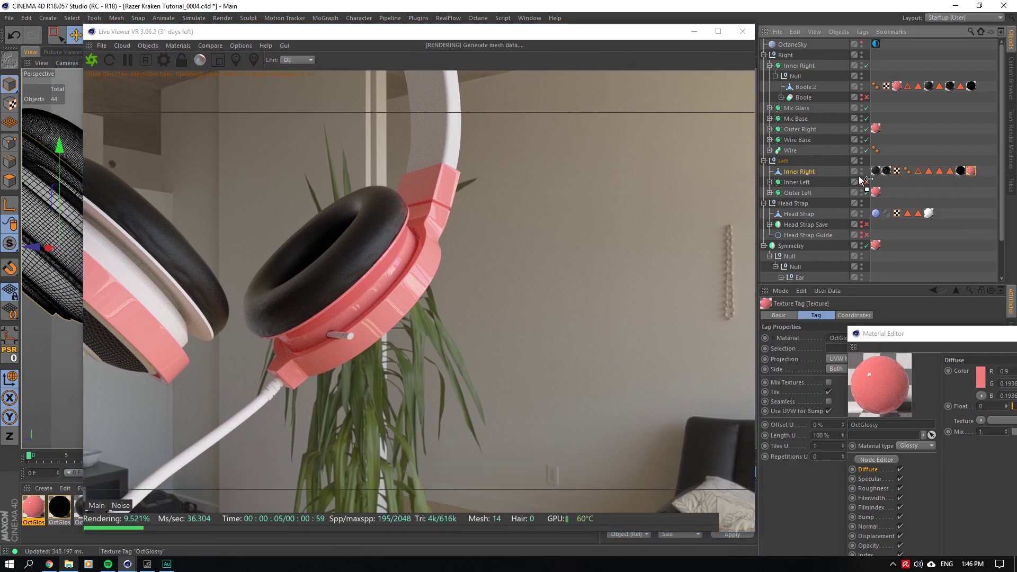
drag(871, 170, 877, 172)
Inspect both ear cups up close in the live render and create a new Octane mix material.
drag(654, 33, 570, 33)
drag(725, 62, 985, 62)
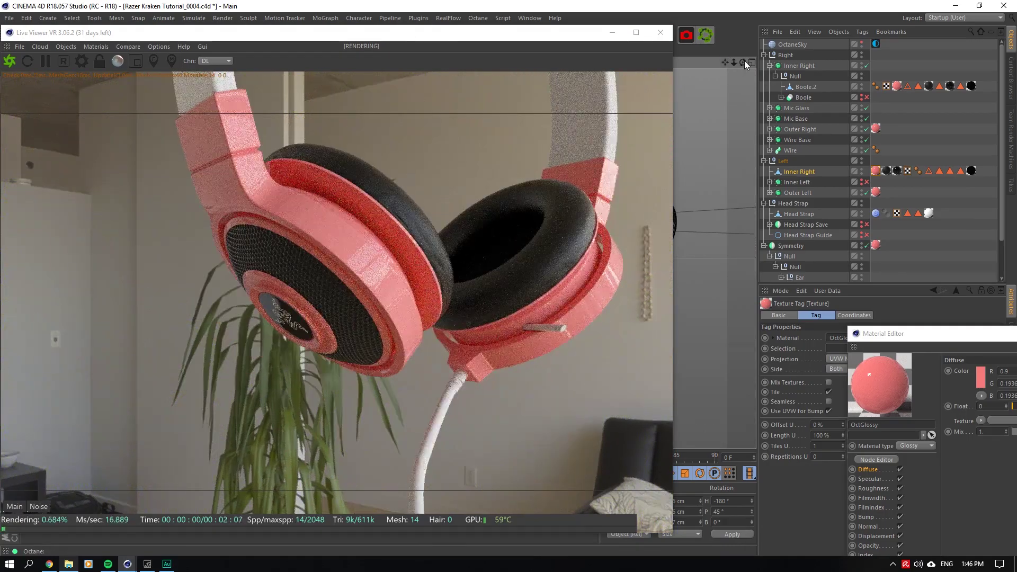
drag(743, 62, 704, 27)
drag(733, 63, 778, 63)
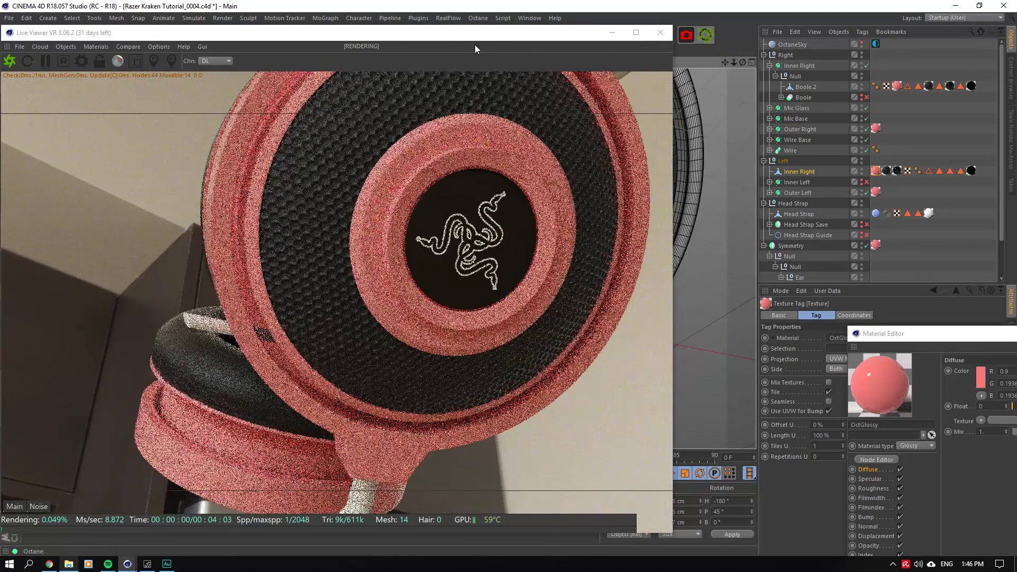
drag(479, 35, 538, 62)
click(45, 509)
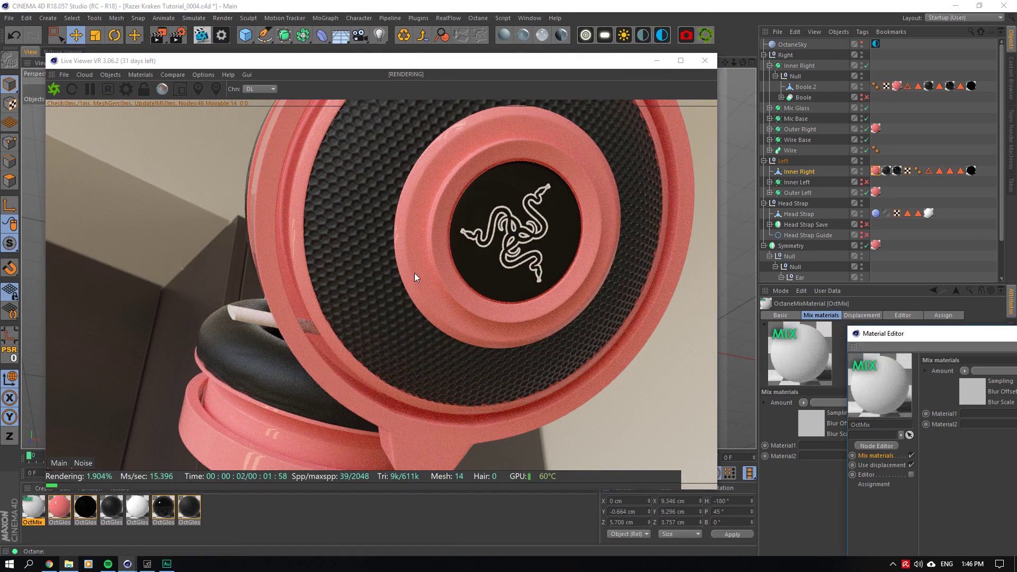
Rename the pink glossy material as Body and assign it to both material slots of the mix material.
right_click(280, 278)
click(297, 280)
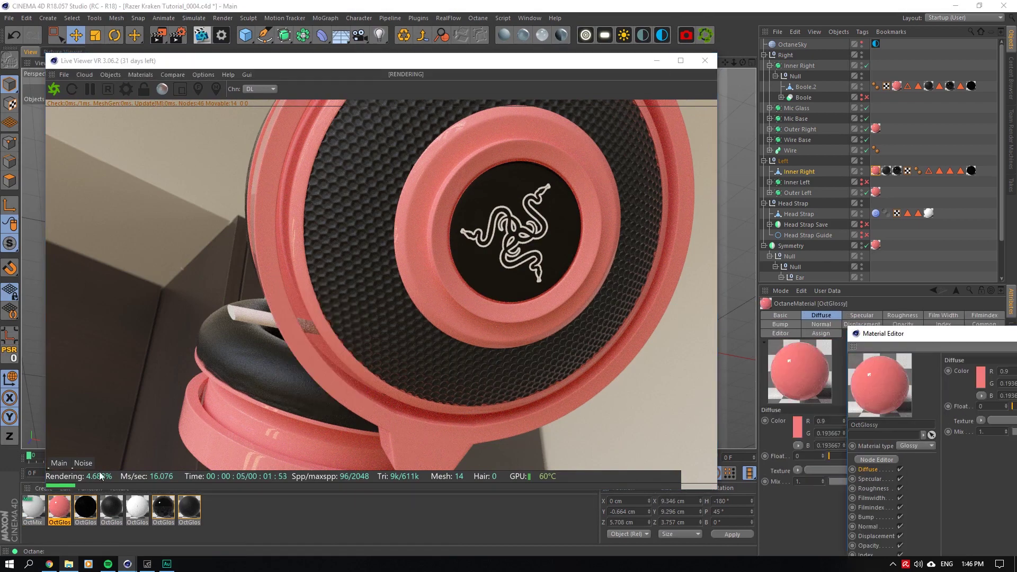
drag(907, 329, 748, 208)
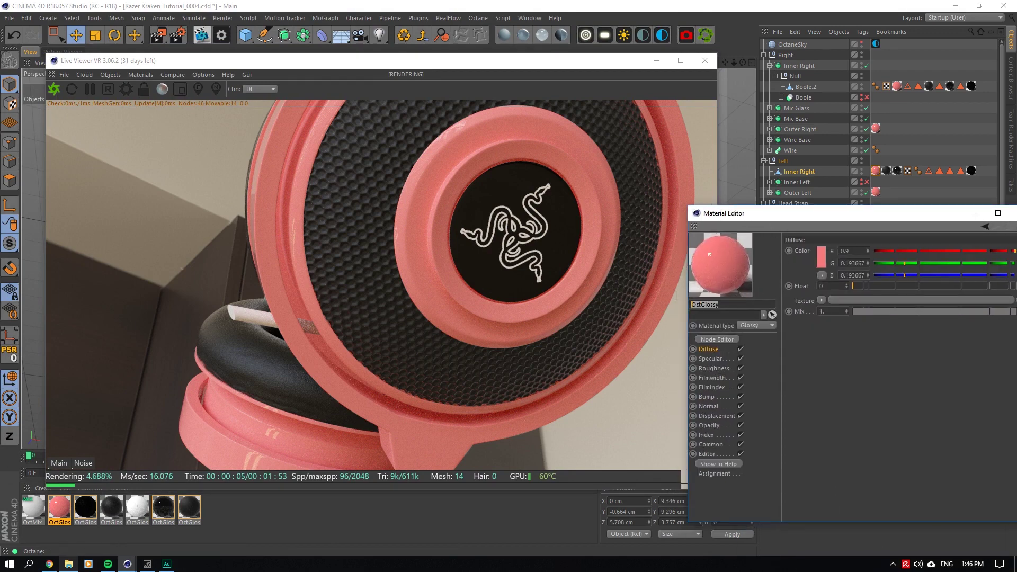
text(Body)
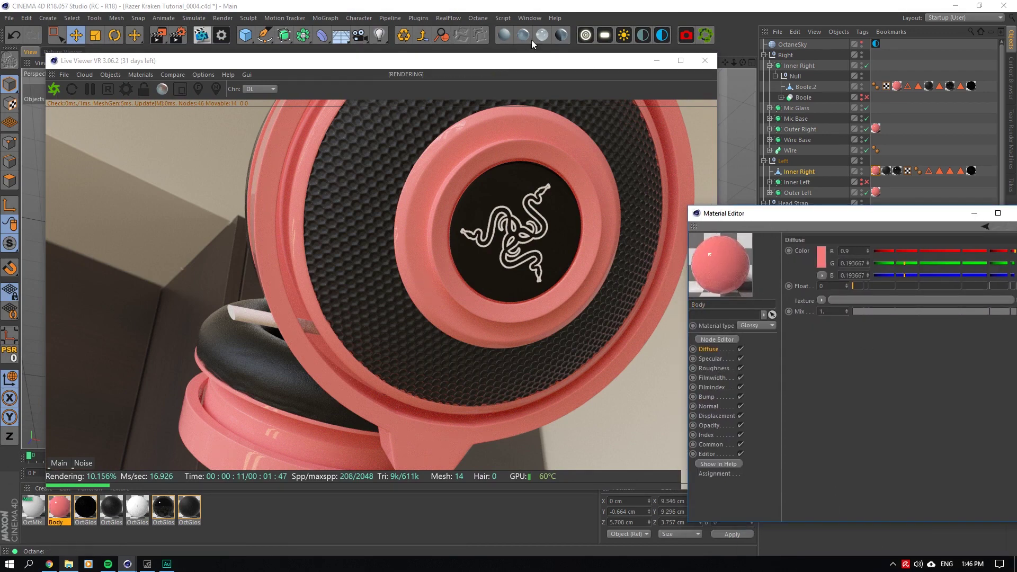
click(32, 509)
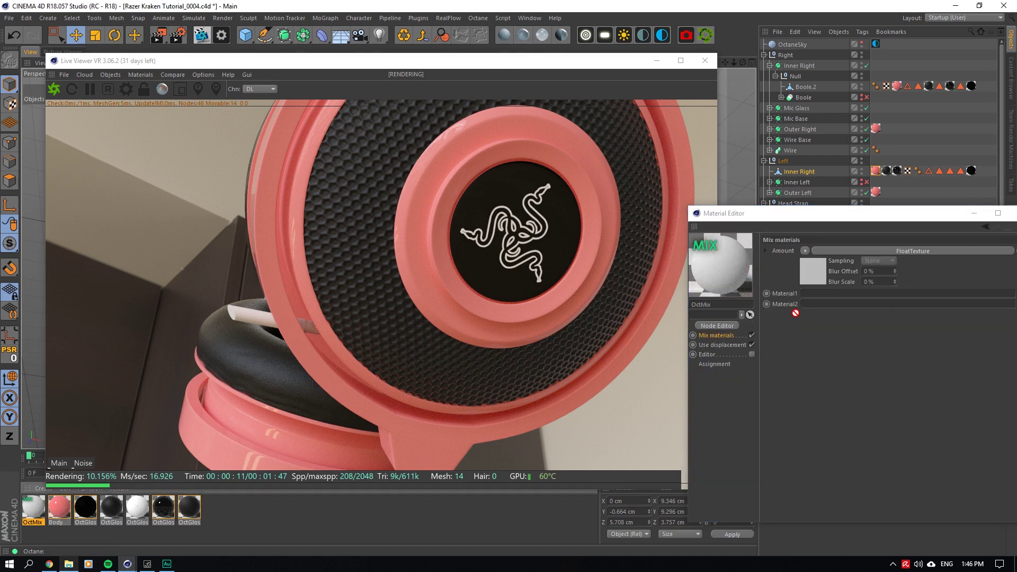
drag(795, 313, 810, 304)
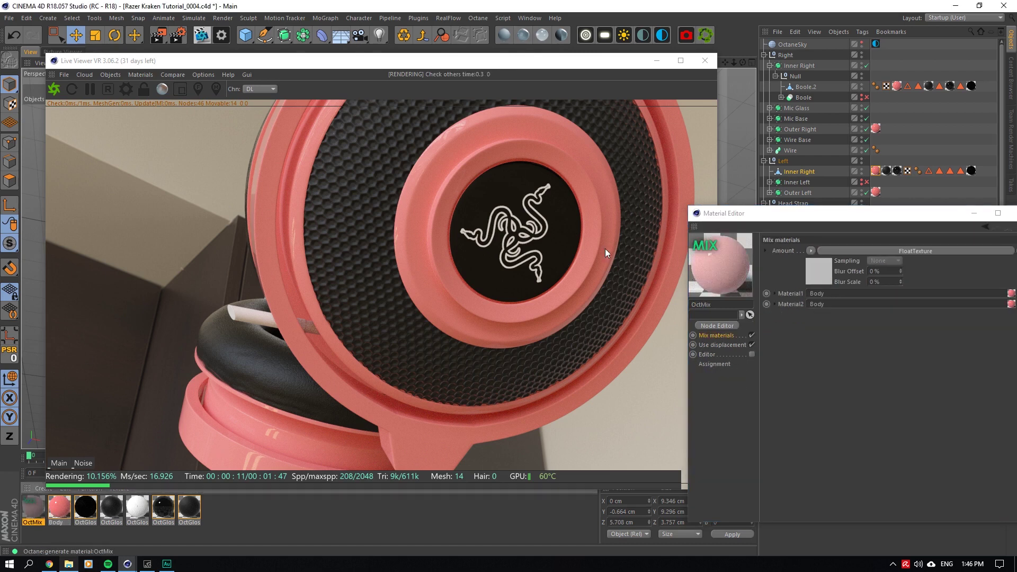
Copy the Razer logo image texture from the logo material's diffuse channel and paste it as the mix material's amount.
right_click(513, 207)
click(527, 213)
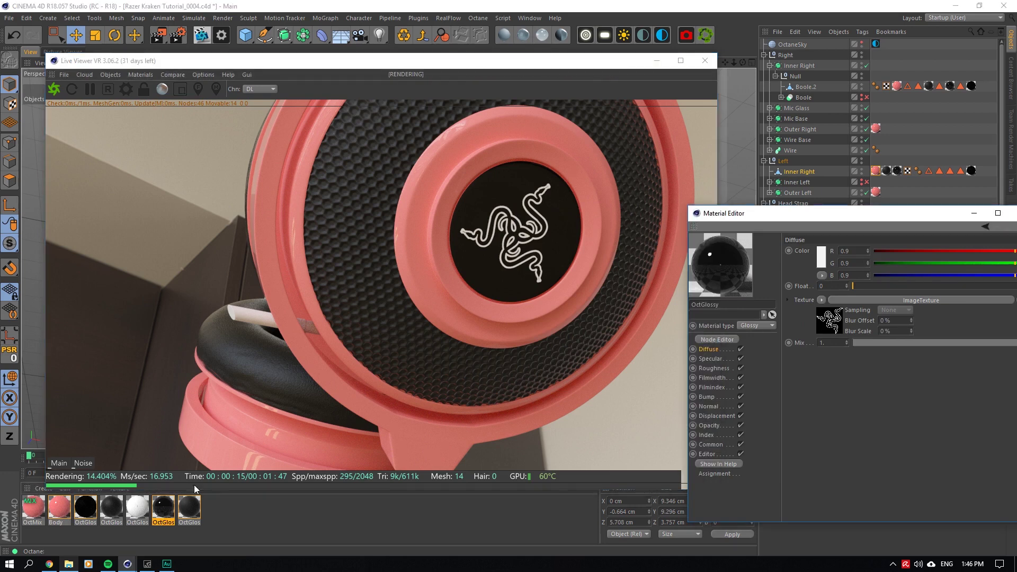
click(33, 508)
click(813, 253)
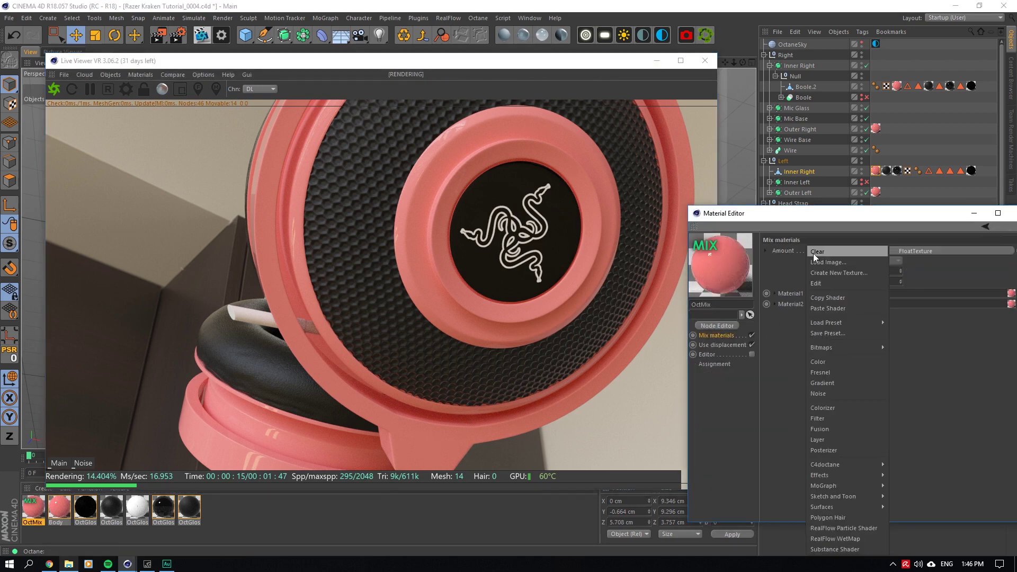
click(826, 308)
Replace the black logo material on Boole.2 with the mix material, removing the stray tag from the Inner Right parent.
drag(33, 508, 567, 288)
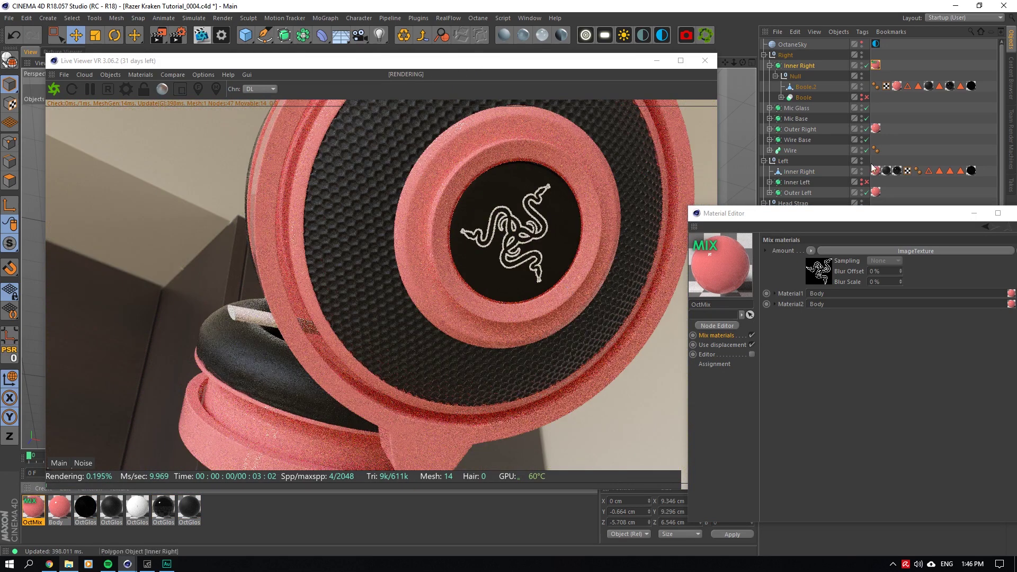
key(Delete)
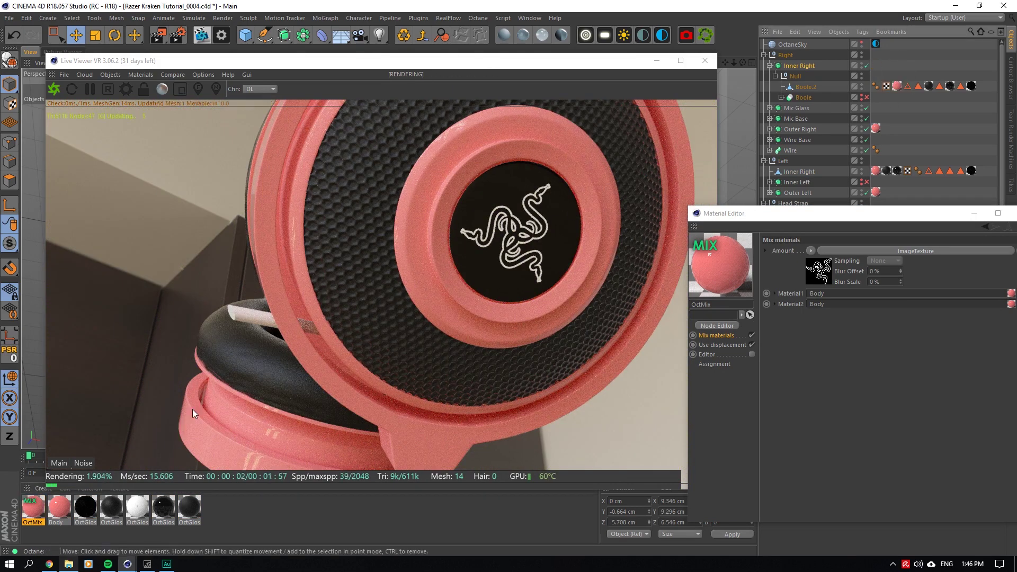
drag(33, 507, 949, 86)
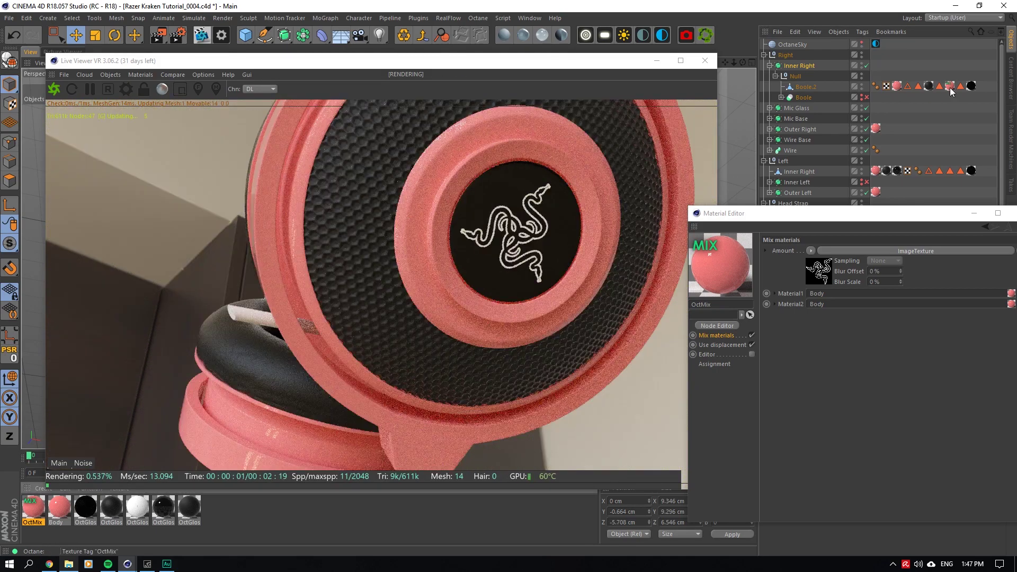
Create a new Octane diffuse material, place it beside the mix material and rename it Emission.
click(503, 35)
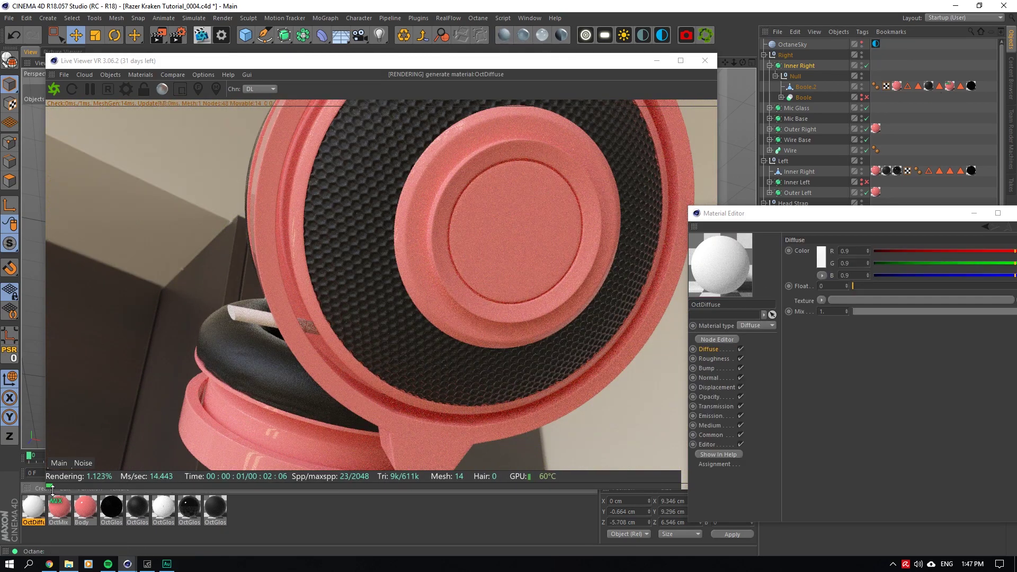
drag(63, 511, 65, 511)
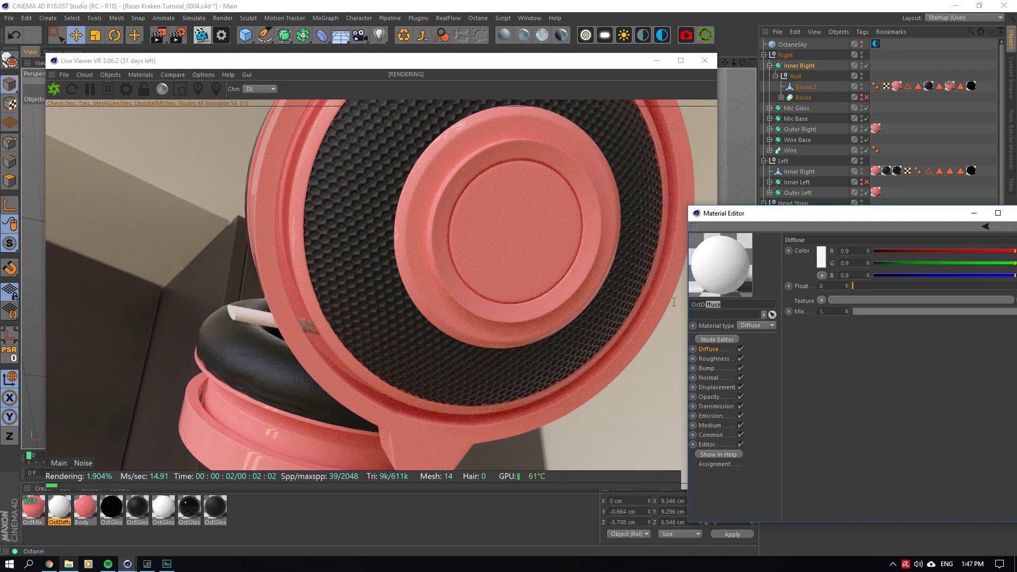
drag(674, 302, 602, 299)
text(Emiss)
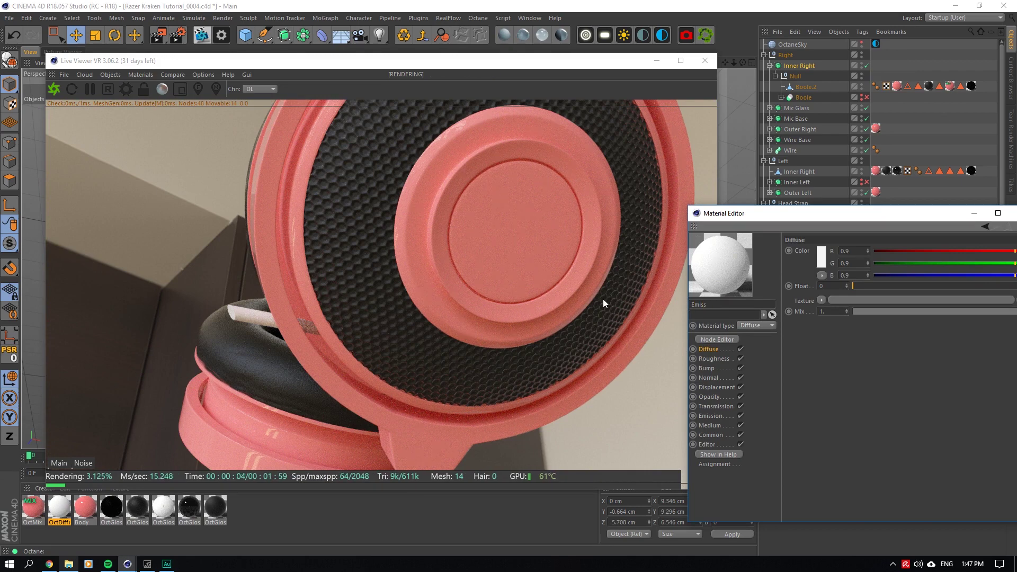
text(ion)
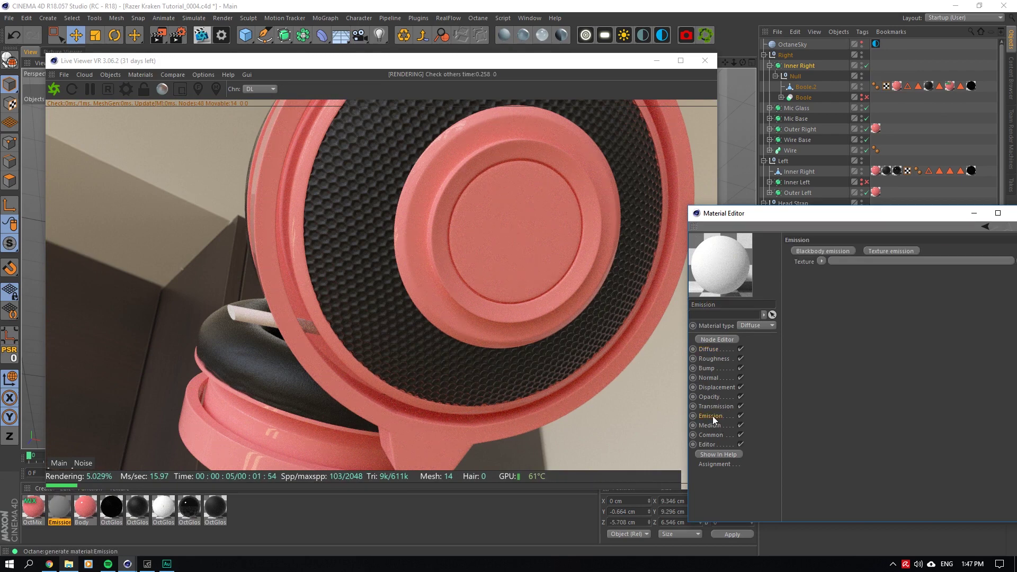
Assign the Emission material to the first material slot of the mix material that uses the Razer logo texture.
click(32, 509)
drag(30, 511, 701, 270)
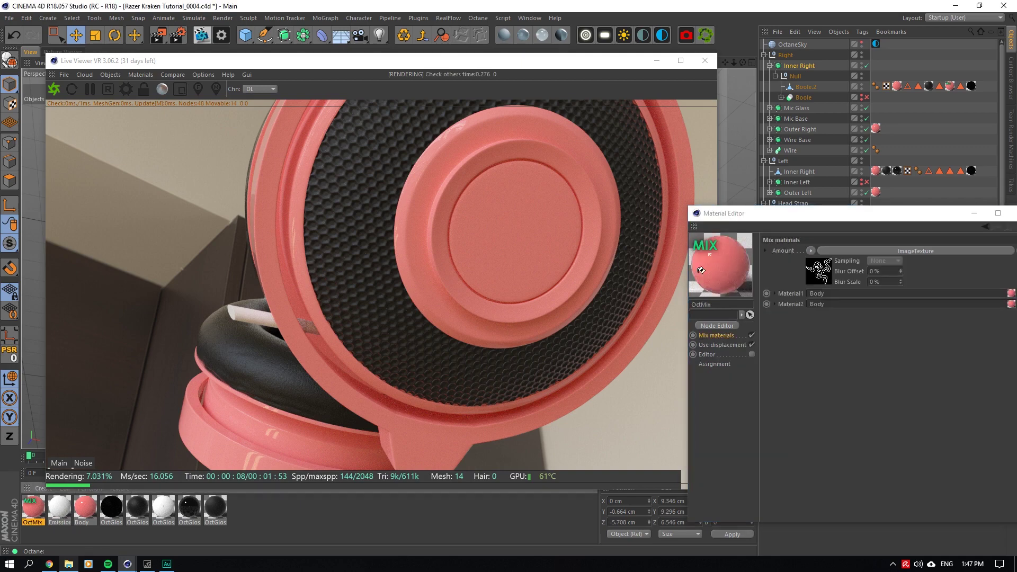
drag(812, 286, 813, 291)
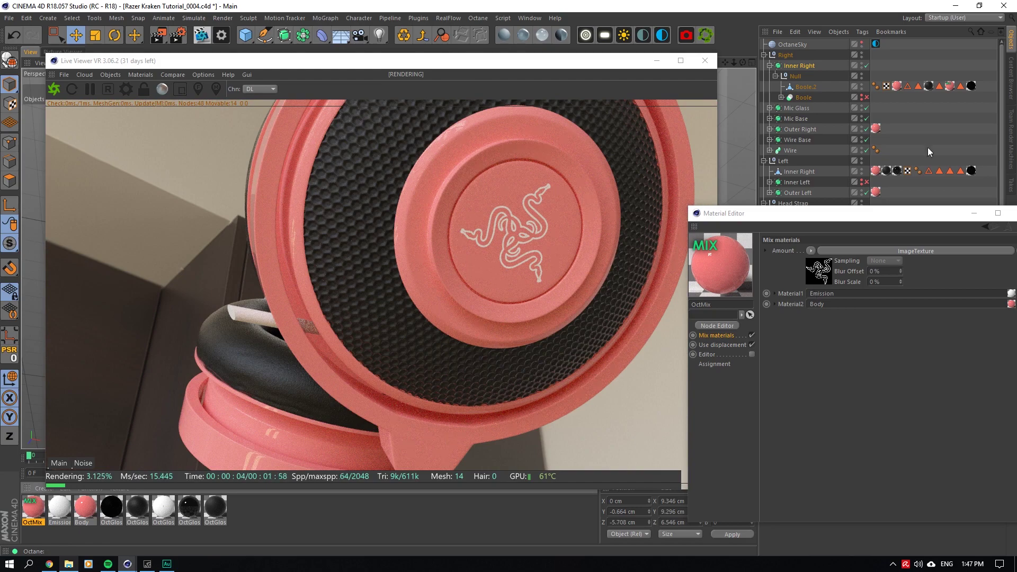
Replace the black logo material on the Left group's Inner Right object with the pink mix material.
drag(740, 63, 752, 85)
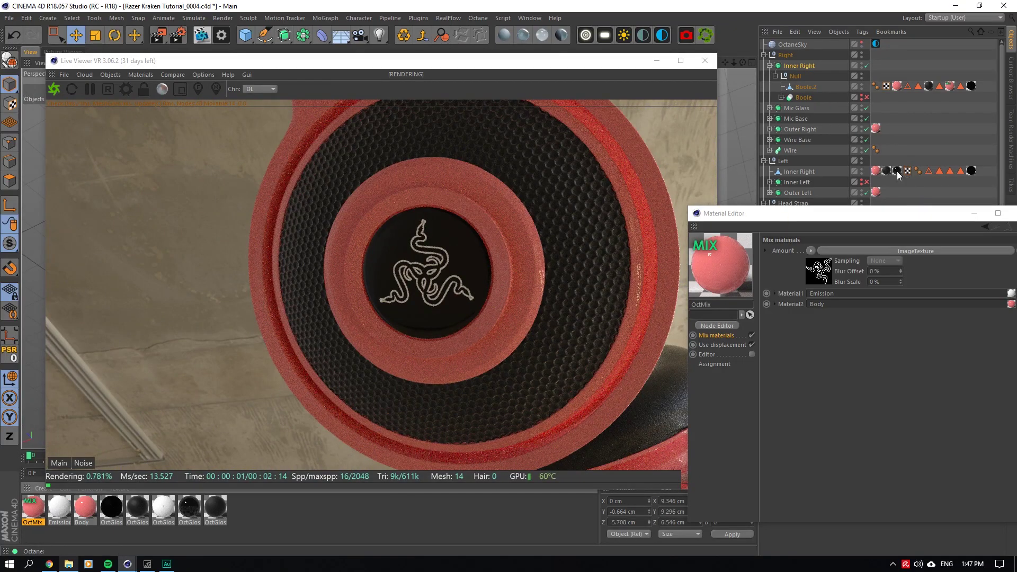
drag(897, 172, 897, 171)
drag(743, 62, 725, 62)
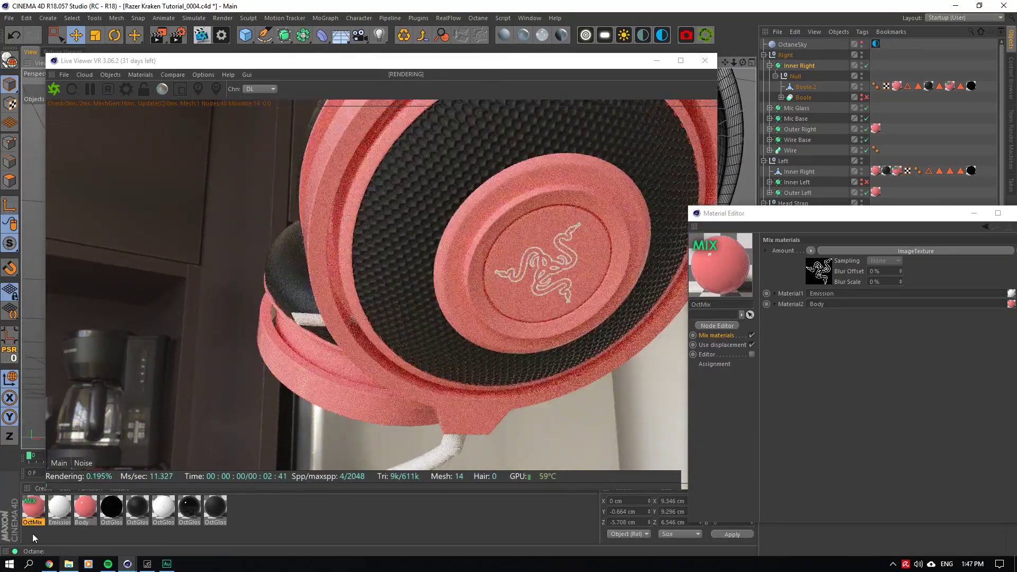
Rename the black glossy material used on the ear cushions as Leather.
click(78, 512)
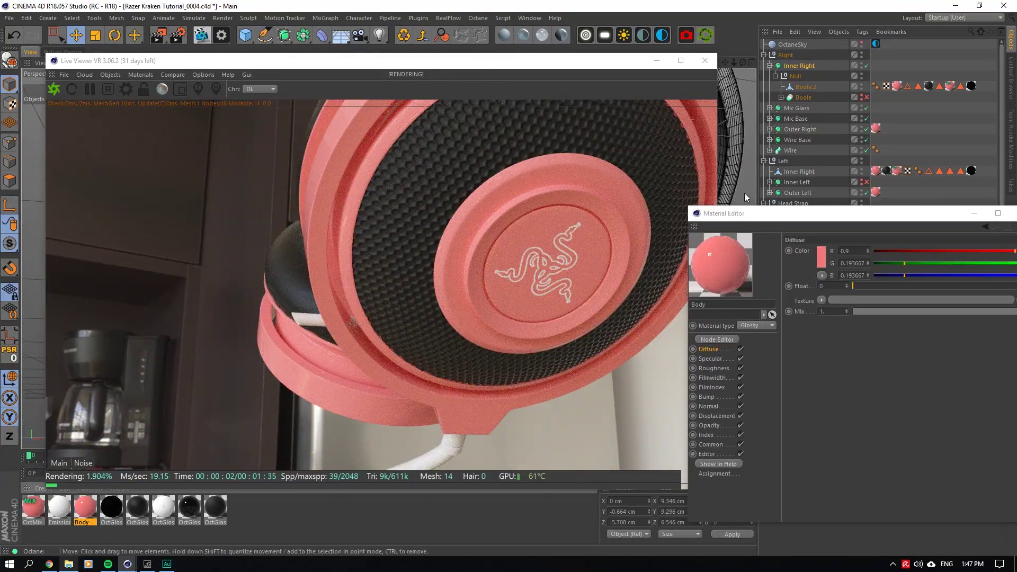
mouse_move(743, 62)
mouse_down()
mouse_move(723, 66)
mouse_move(745, 71)
mouse_up()
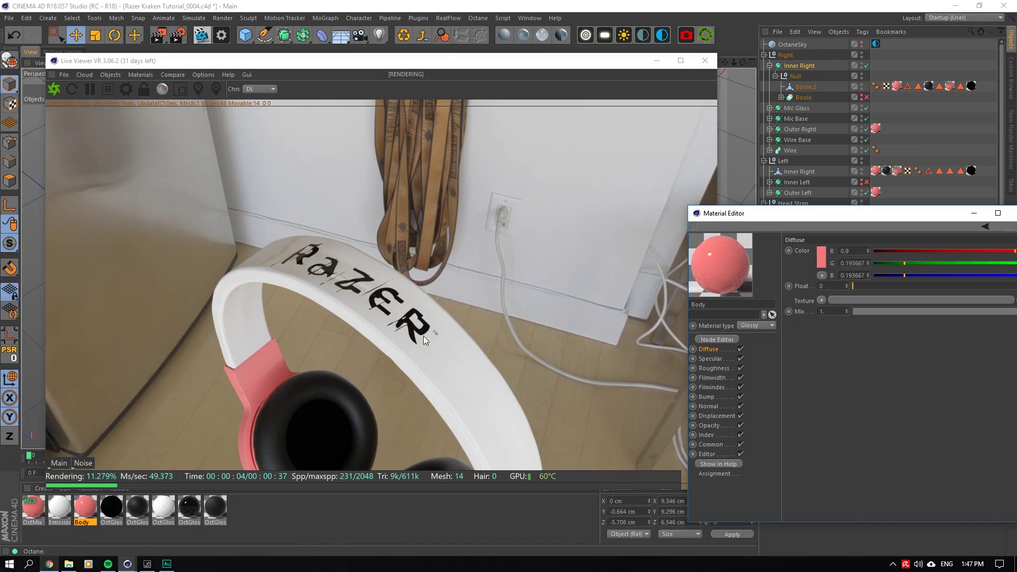
drag(742, 63, 752, 22)
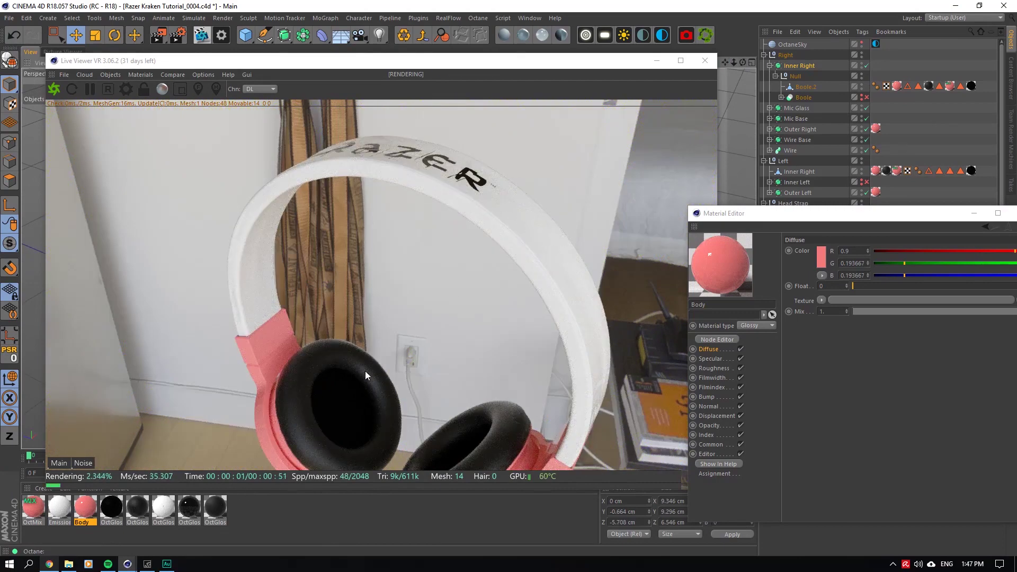
right_click(335, 352)
click(347, 359)
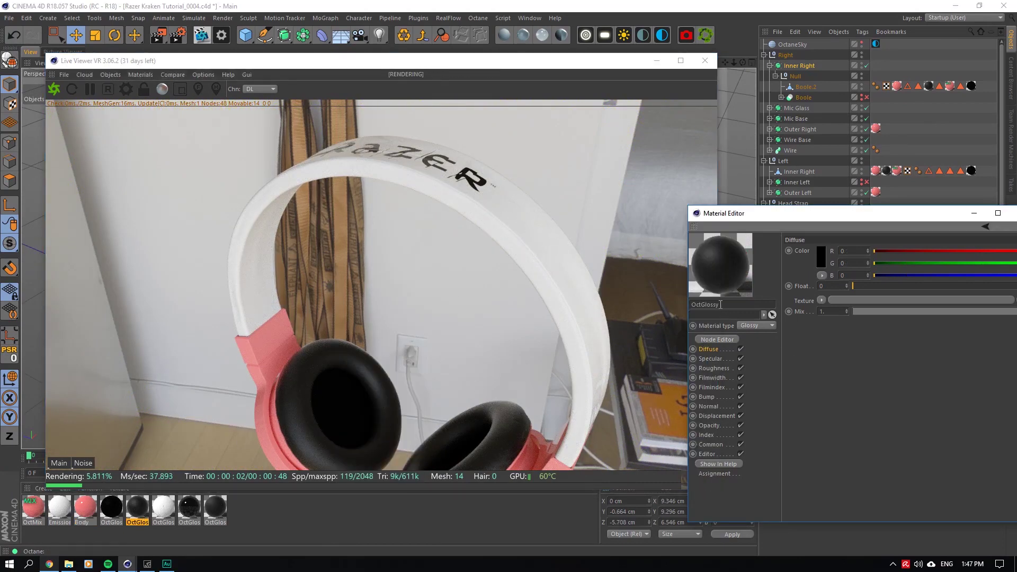
text(Leather)
key(Return)
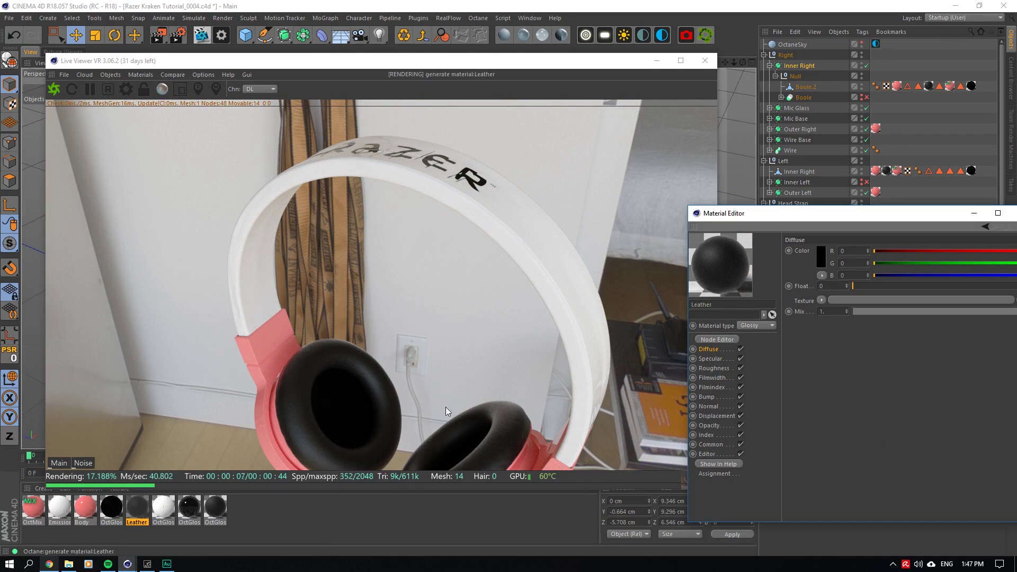
Replace the white base material on the Head Strap object with the Leather material.
click(441, 179)
drag(439, 181, 439, 181)
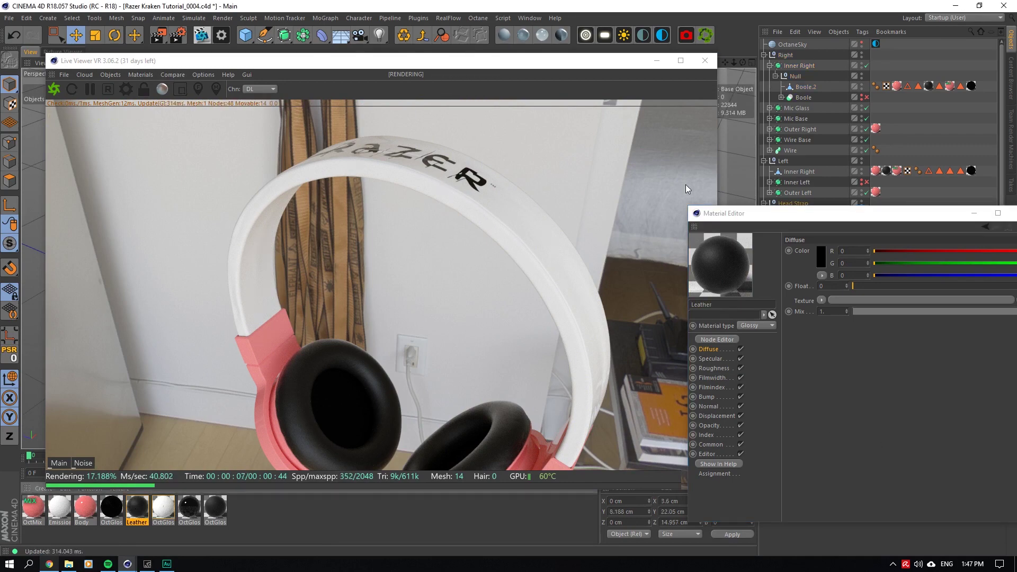
scroll(846, 163, down, 1)
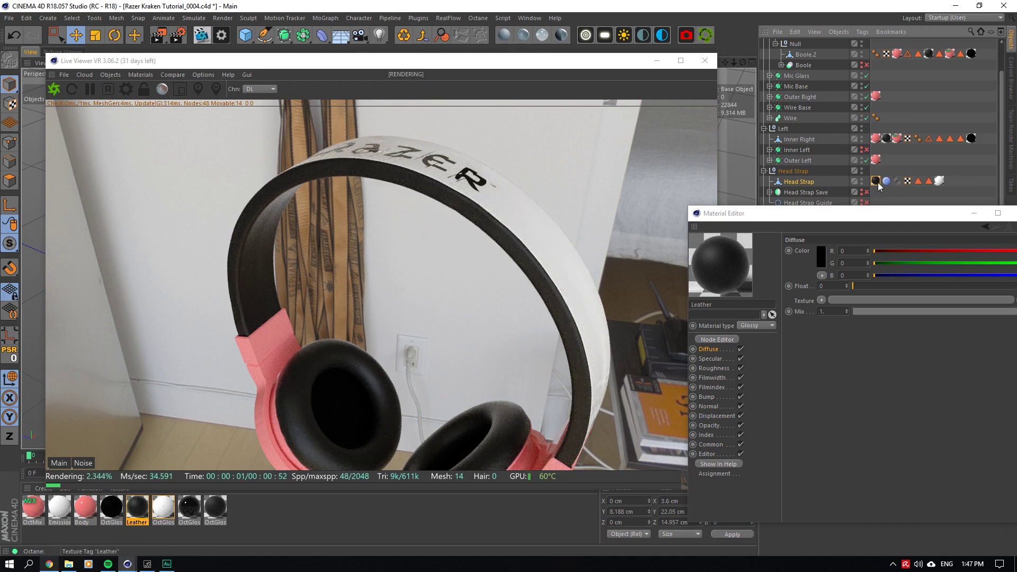
Create a new Octane mix material and use it in place of the white Razer logo material on the Head Strap.
drag(817, 216, 866, 314)
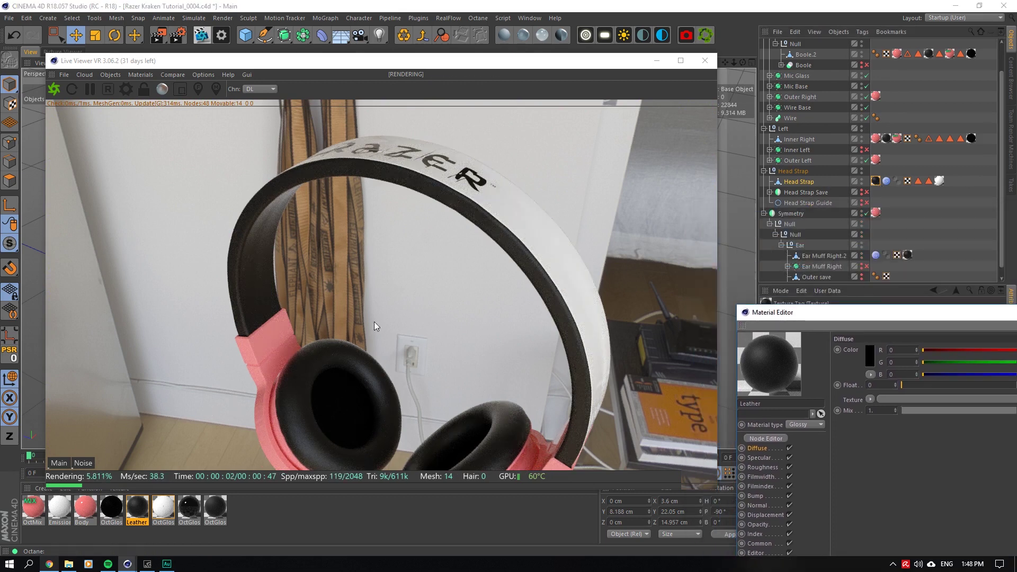
click(562, 36)
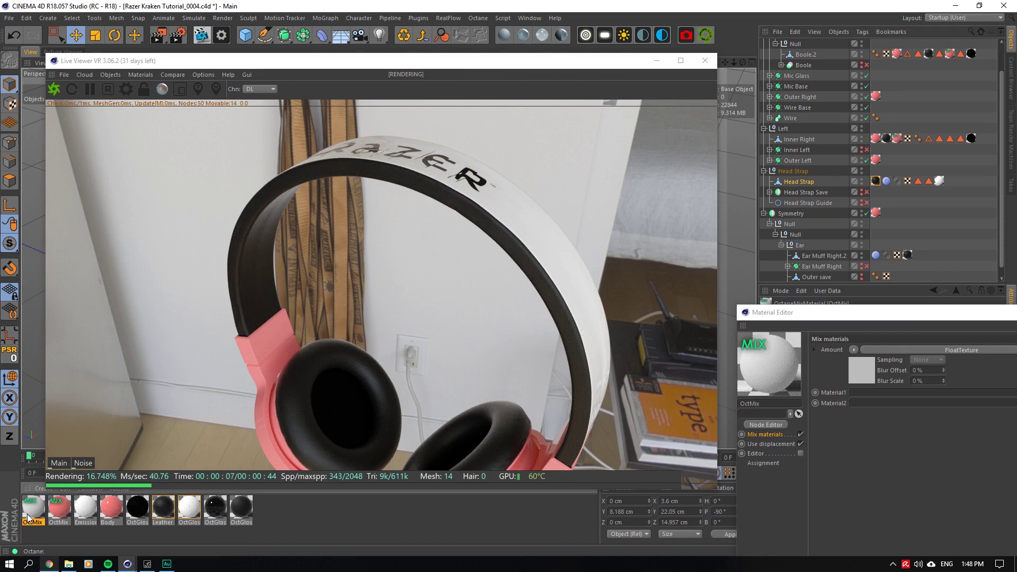
drag(942, 181, 938, 181)
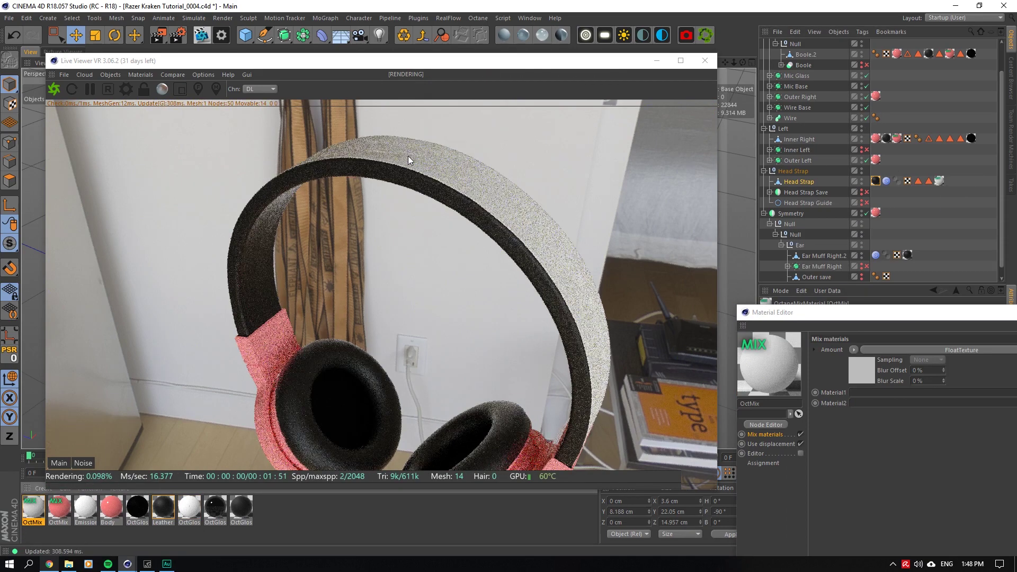
Copy the white material's Razer image texture into the new mix material's amount and assign Leather as its second material.
click(190, 510)
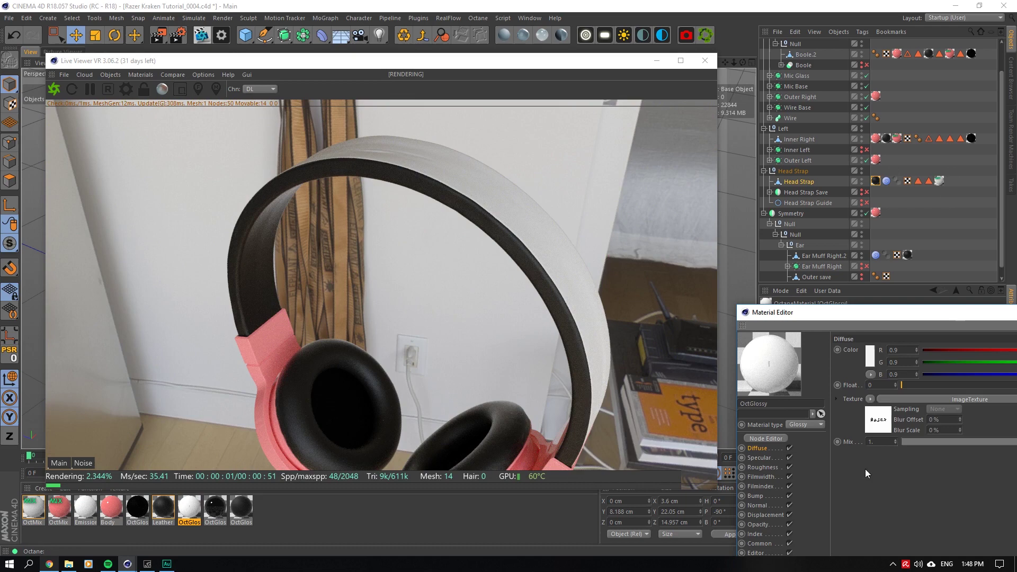
click(870, 399)
click(886, 147)
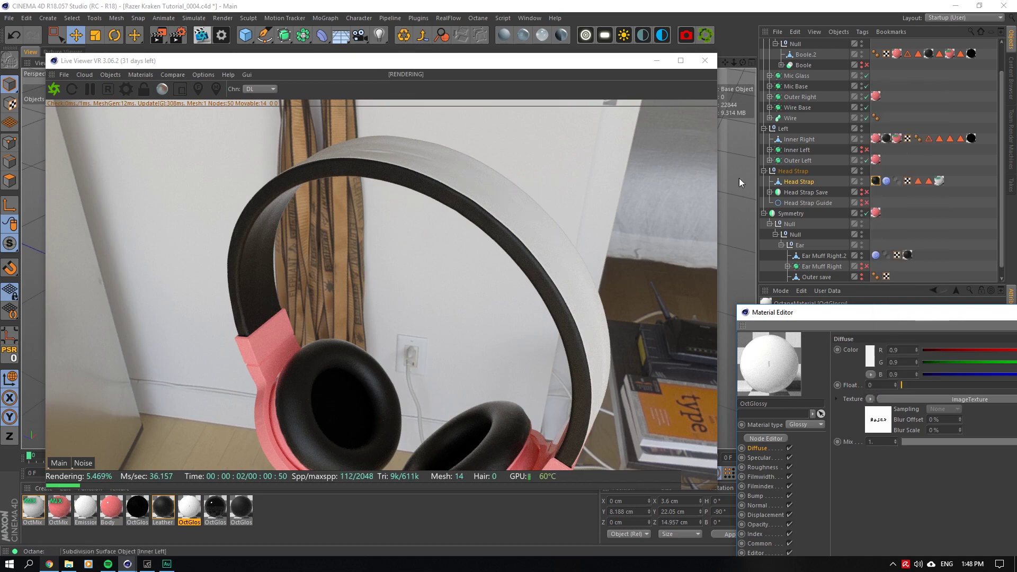
click(33, 508)
click(853, 350)
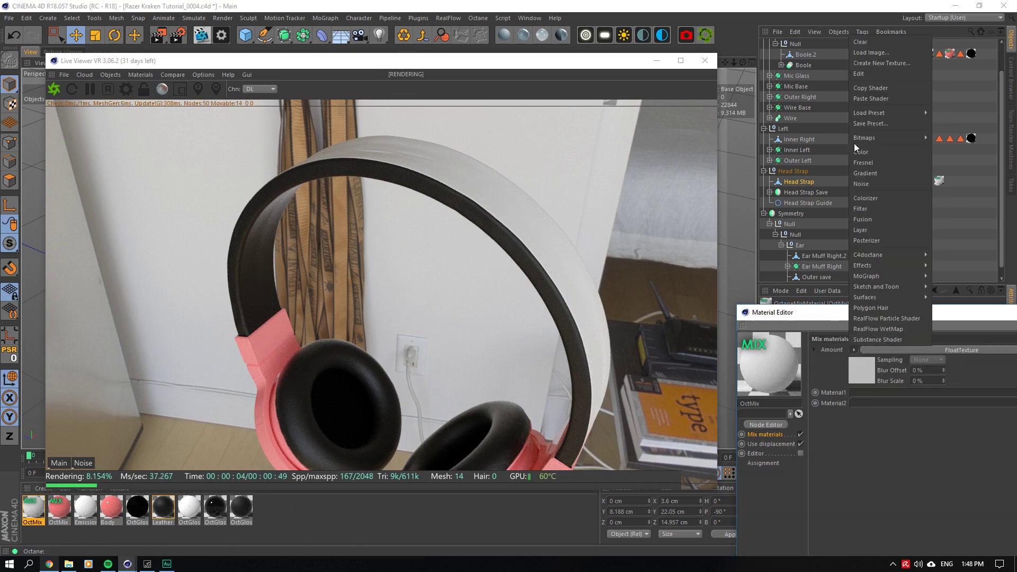
click(869, 99)
drag(826, 318, 656, 162)
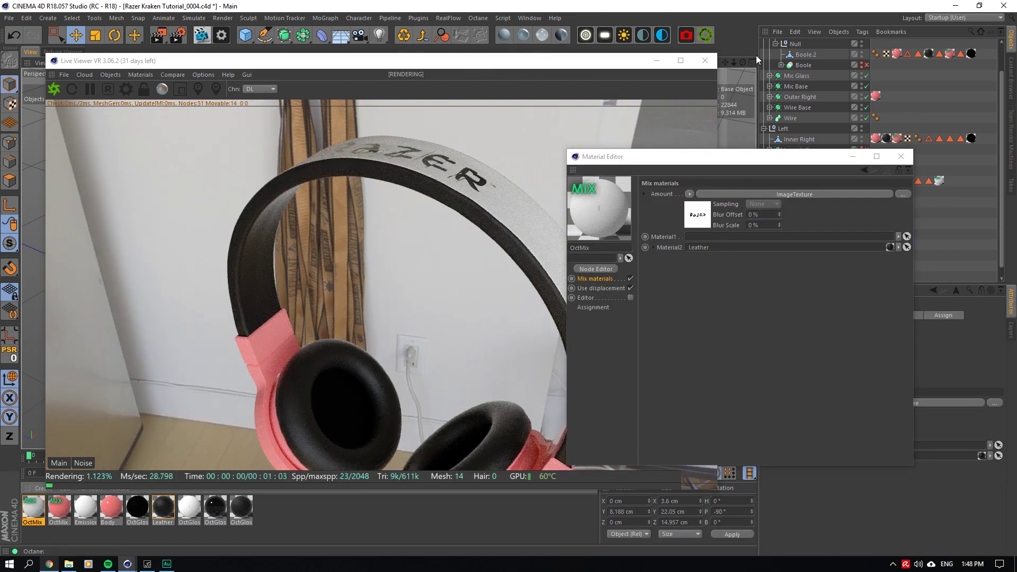
Create a new Octane glossy material named Logo Color and give it a saturated bright green diffuse color.
alt+drag(736, 77, 737, 105)
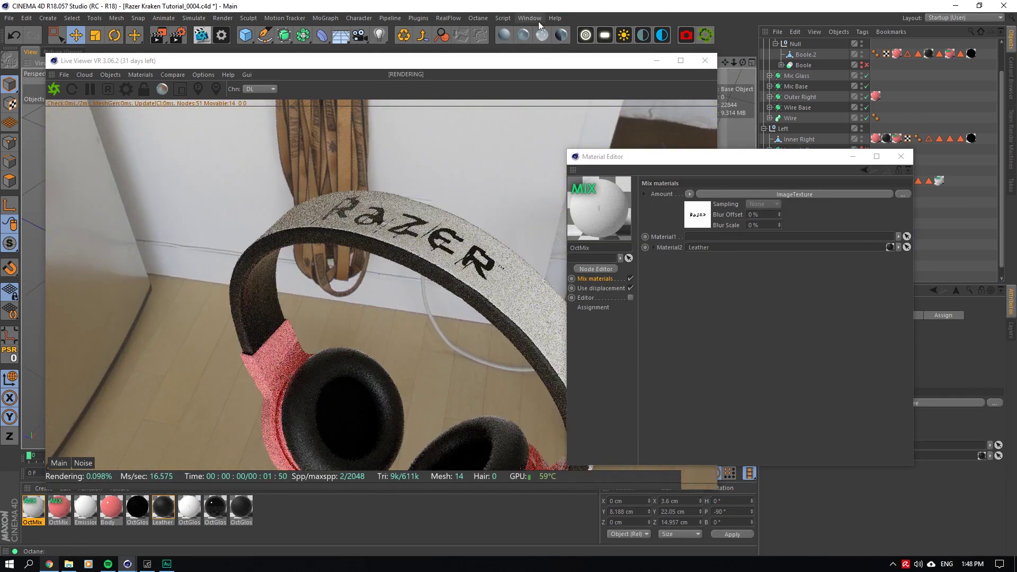
click(517, 38)
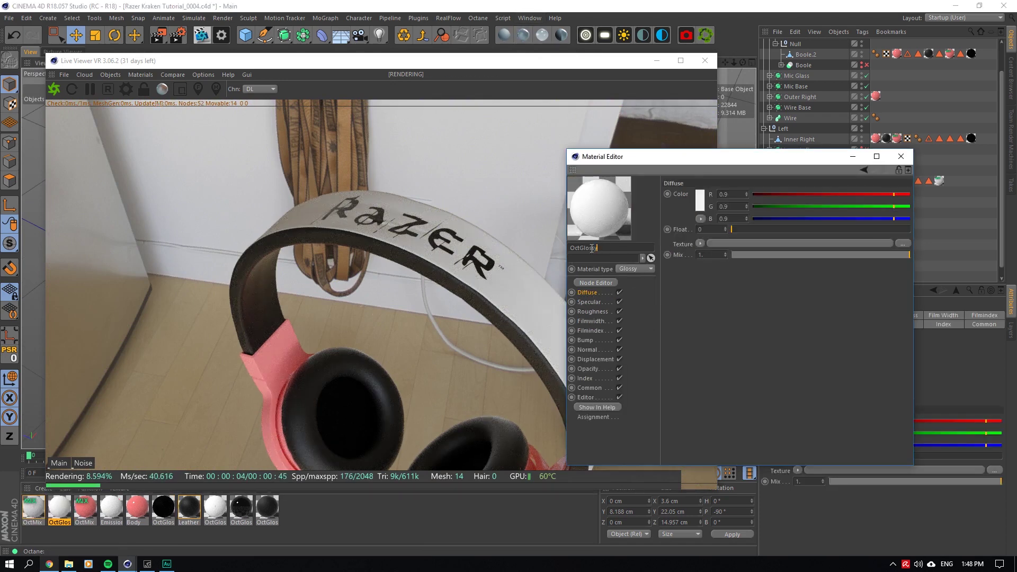
text(Logo Color)
click(700, 204)
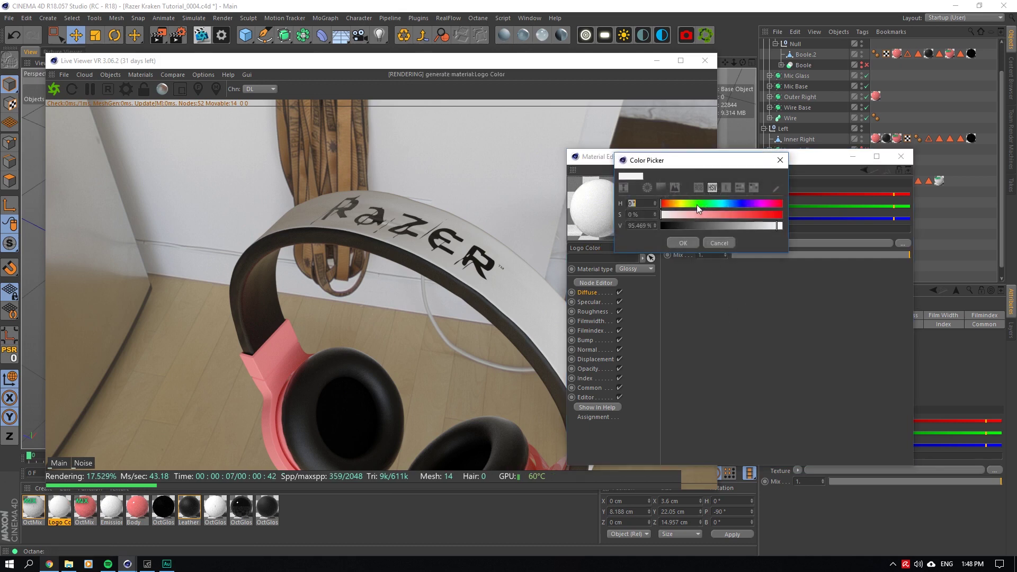
click(696, 203)
click(777, 215)
click(681, 243)
Assign Logo Color as the head strap mix material's first material and invert its Razer amount texture.
click(33, 507)
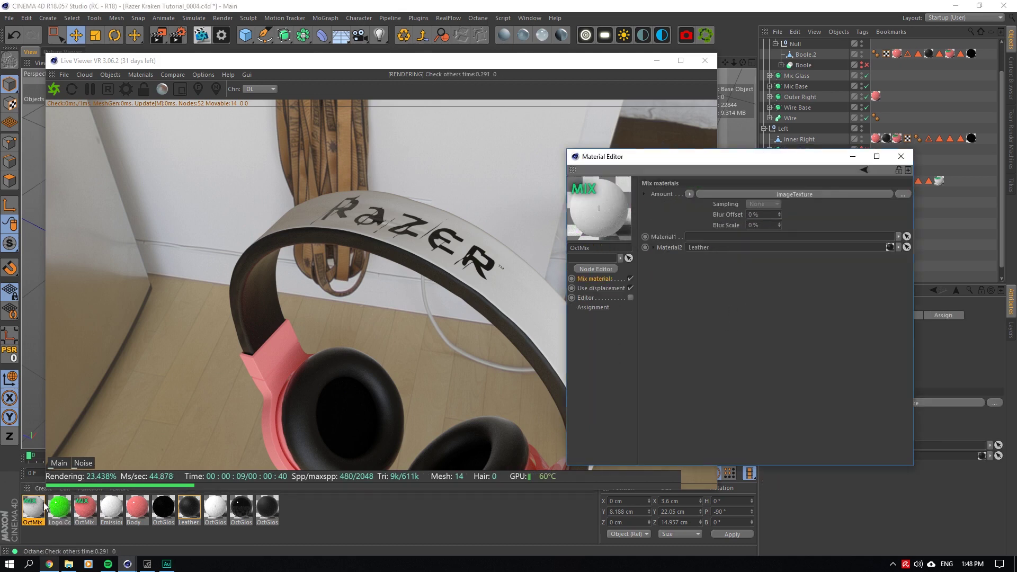
drag(59, 507, 697, 236)
drag(690, 158, 740, 238)
click(744, 305)
click(742, 361)
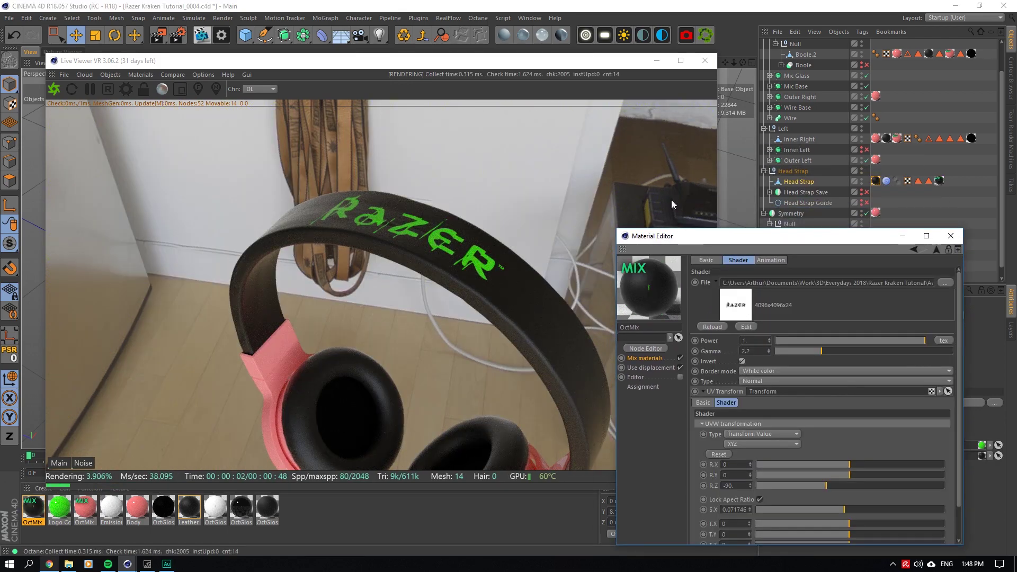
drag(741, 62, 724, 62)
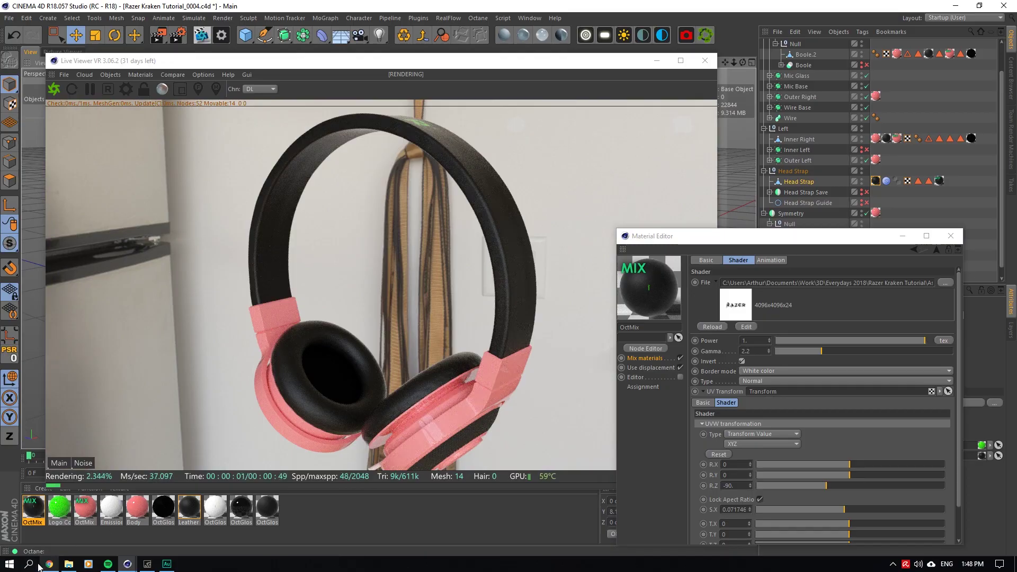
Switch to the browser and examine the Razer Kraken reference renders on ArtStation for the body and logo finish.
click(49, 564)
click(49, 564)
click(48, 564)
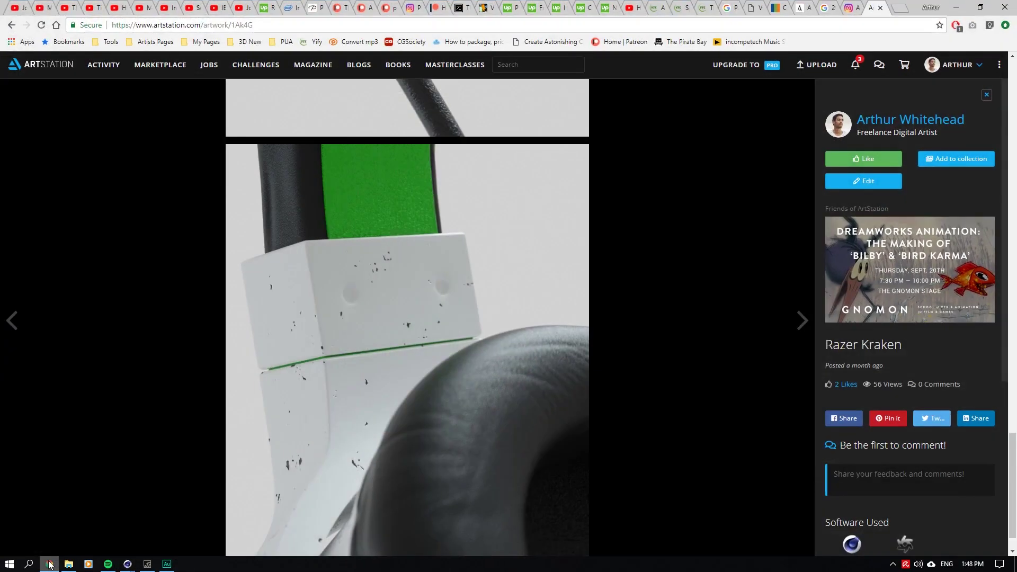
click(49, 564)
click(48, 564)
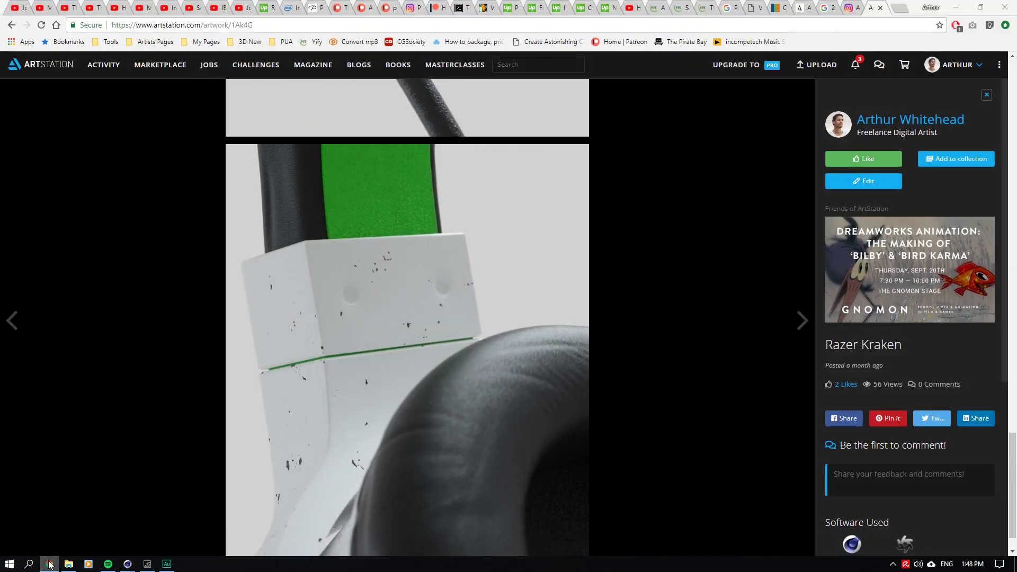
click(49, 564)
click(48, 564)
click(48, 564)
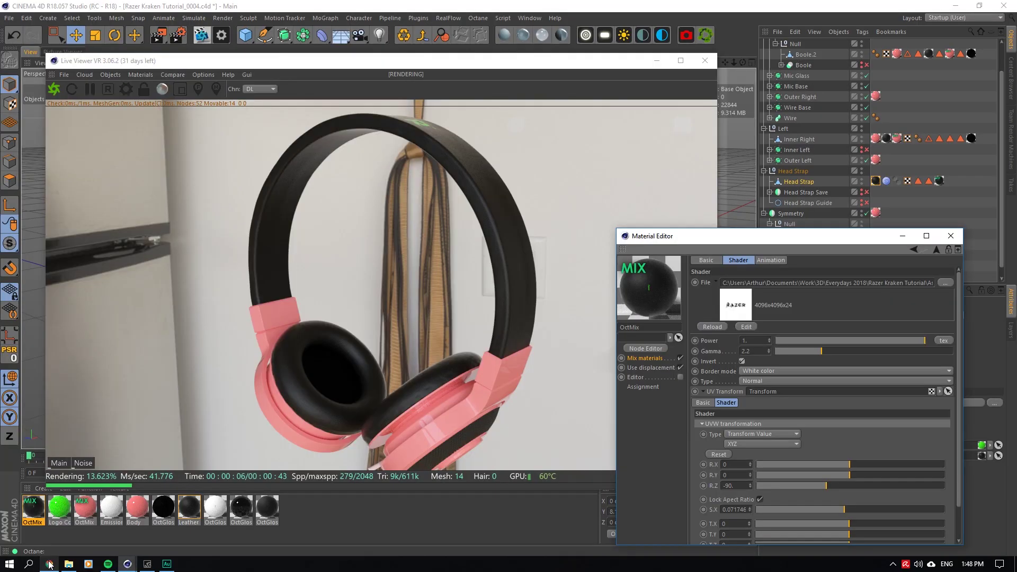
click(137, 508)
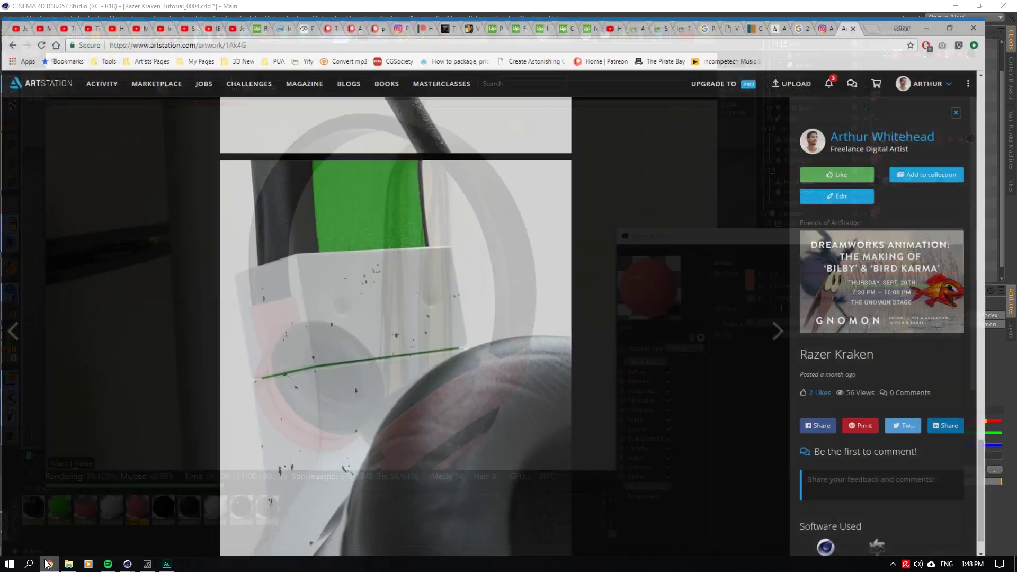
click(50, 563)
scroll(512, 411, down, 1)
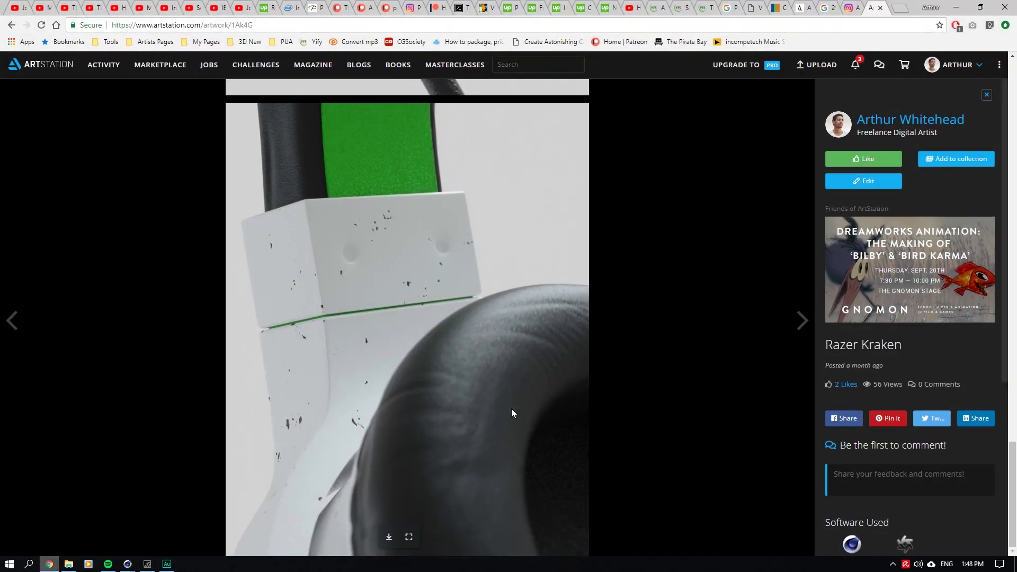
scroll(510, 408, up, 10)
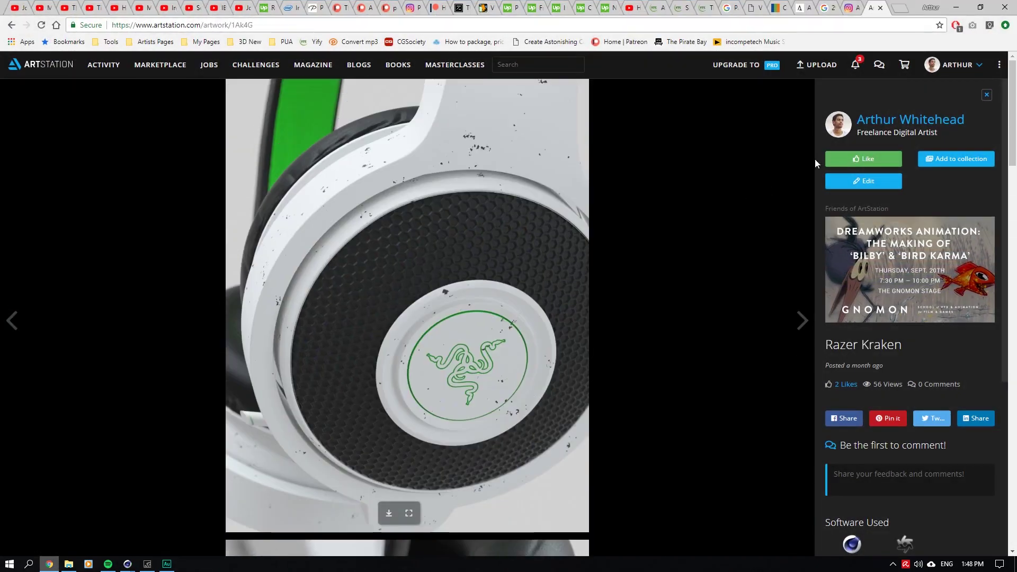
click(956, 8)
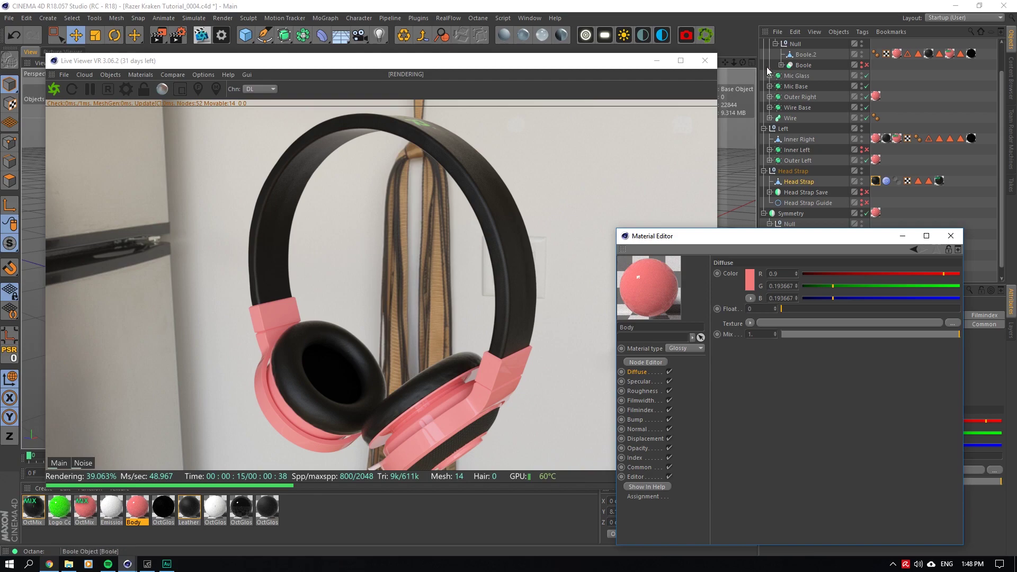
Assign the Body material to the Mic Base object.
drag(726, 65, 589, 321)
scroll(408, 249, up, 6)
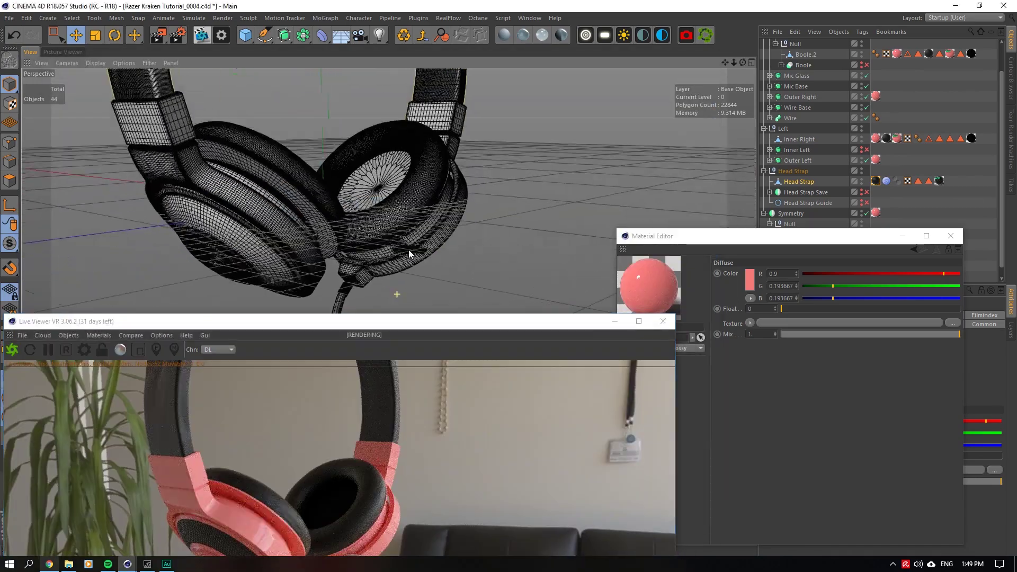
scroll(403, 253, up, 3)
scroll(397, 271, down, 4)
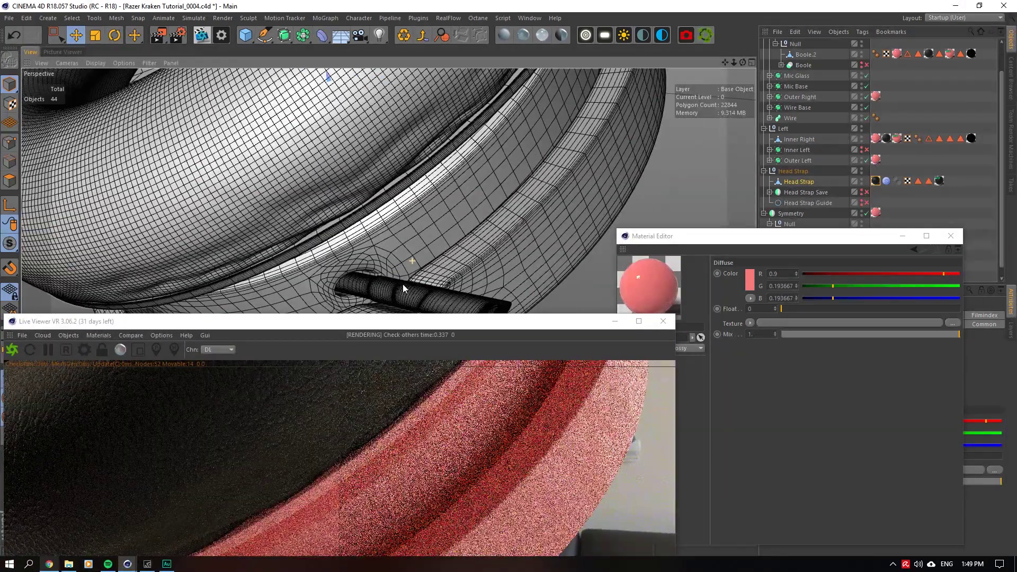
click(404, 288)
drag(407, 317, 483, 65)
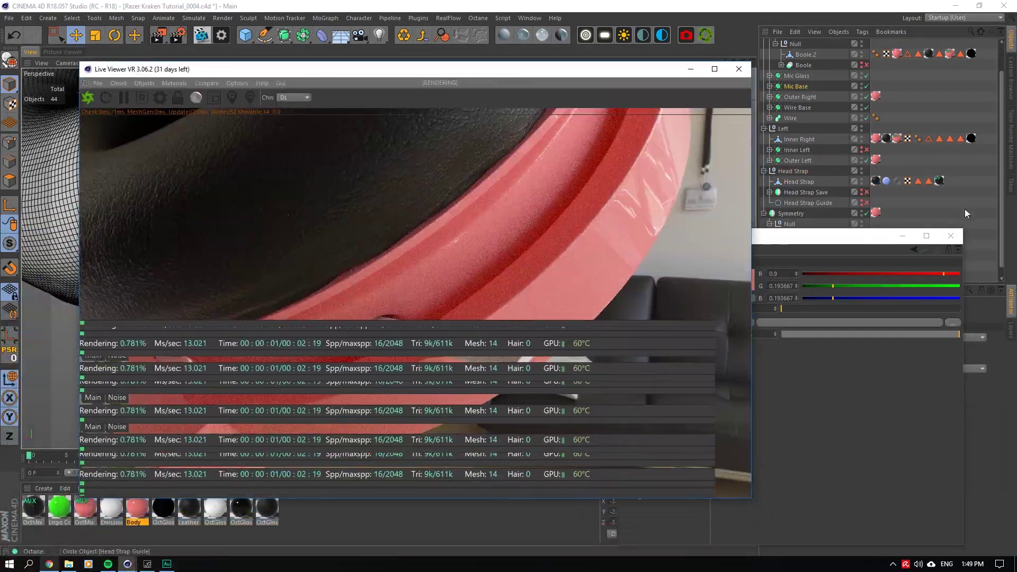
click(951, 236)
scroll(803, 139, up, 3)
click(770, 119)
click(820, 130)
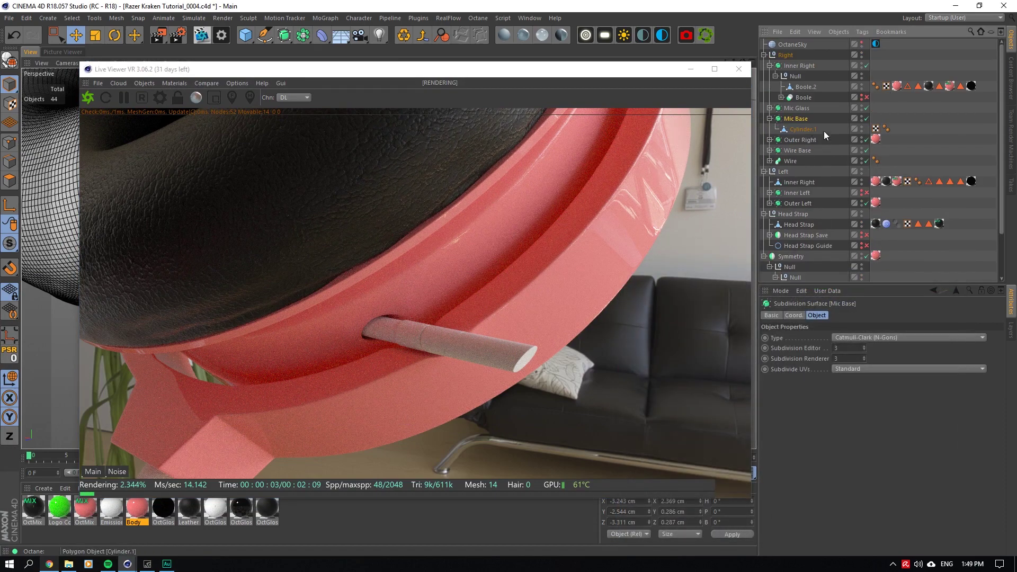
drag(132, 516, 797, 118)
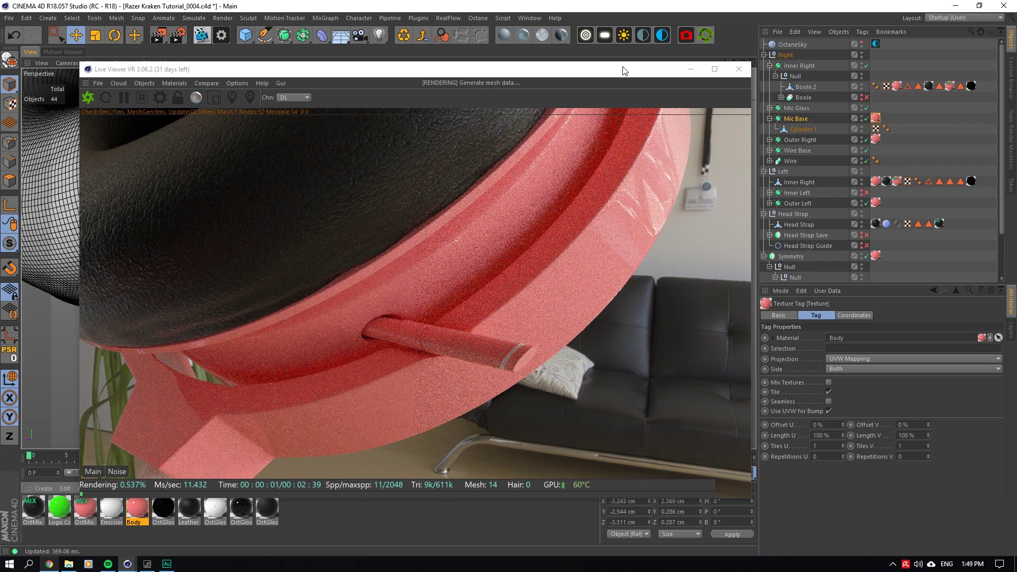
Isolate the mic base in the viewport and switch to polygon mode.
drag(624, 68, 540, 415)
scroll(471, 316, up, 6)
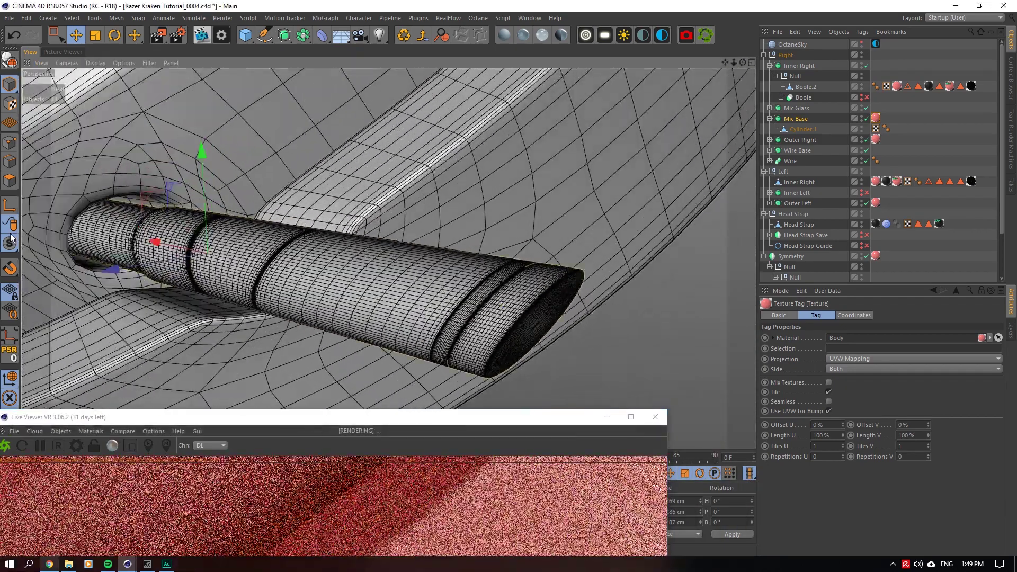
drag(10, 243, 53, 296)
scroll(421, 287, up, 2)
scroll(421, 287, up, 3)
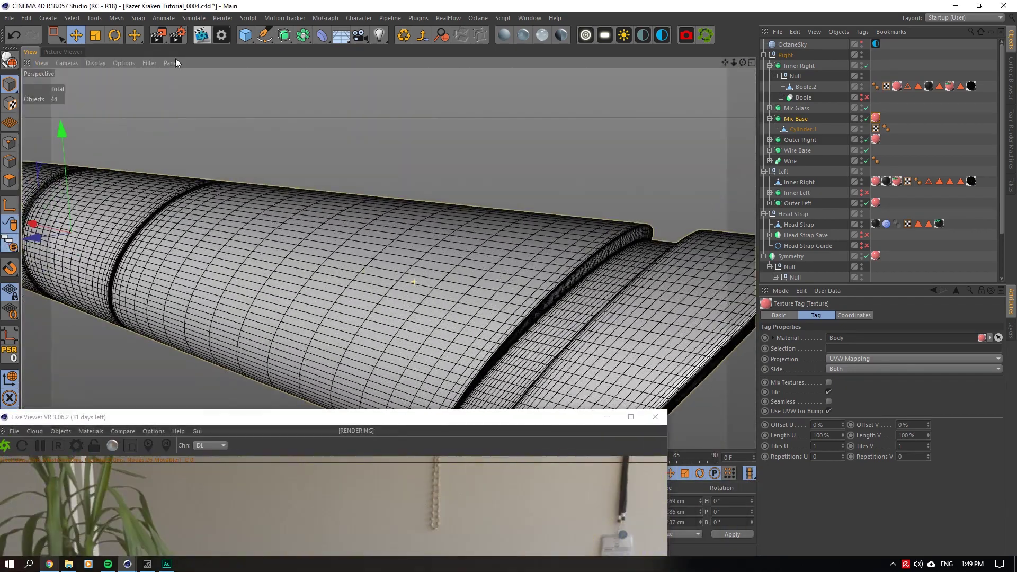
click(72, 18)
click(9, 180)
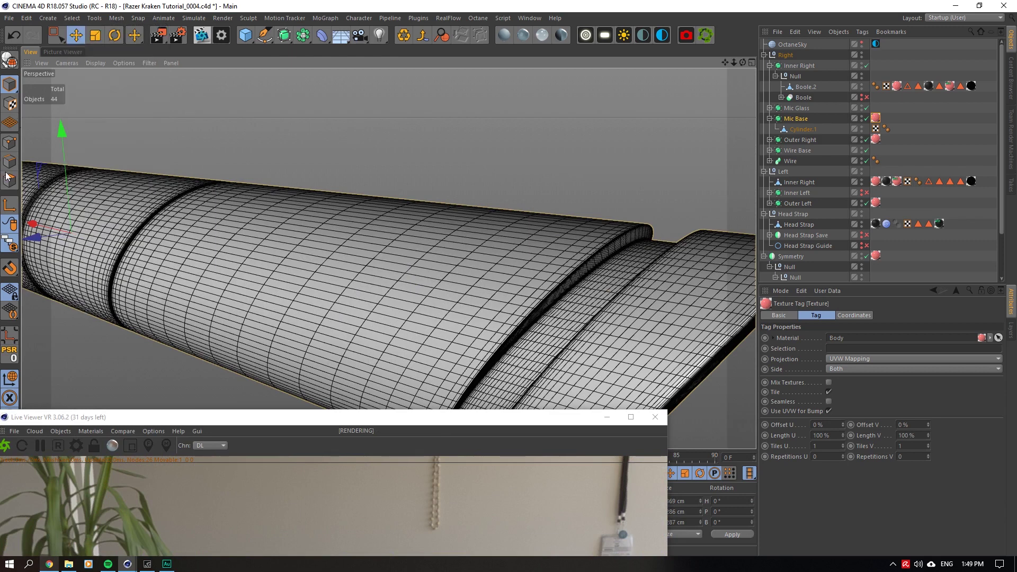
Store the highlighted ring of polygons near the tip of the mic base's Cylinder.1 as a polygon selection.
click(74, 18)
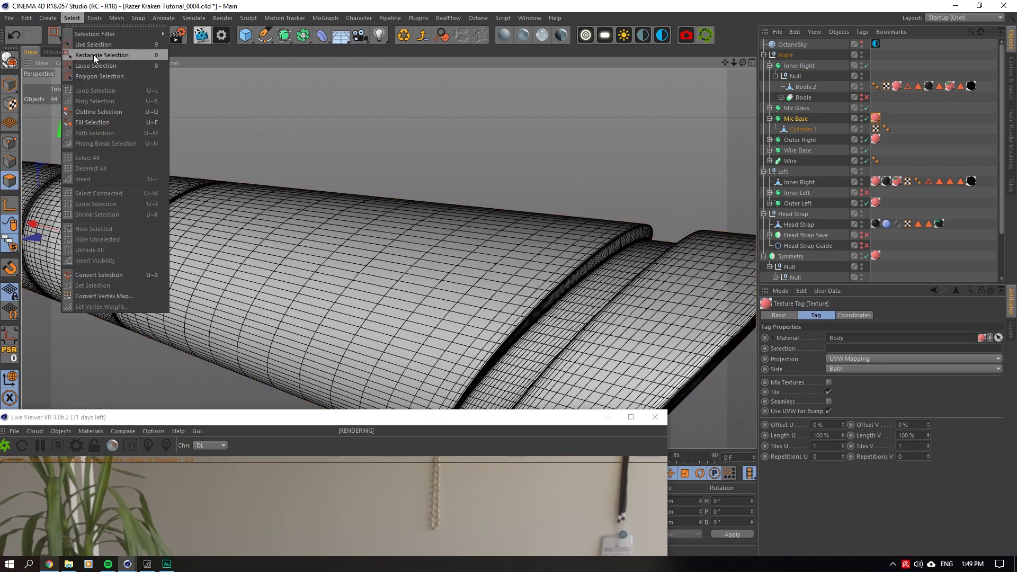
click(812, 129)
click(77, 18)
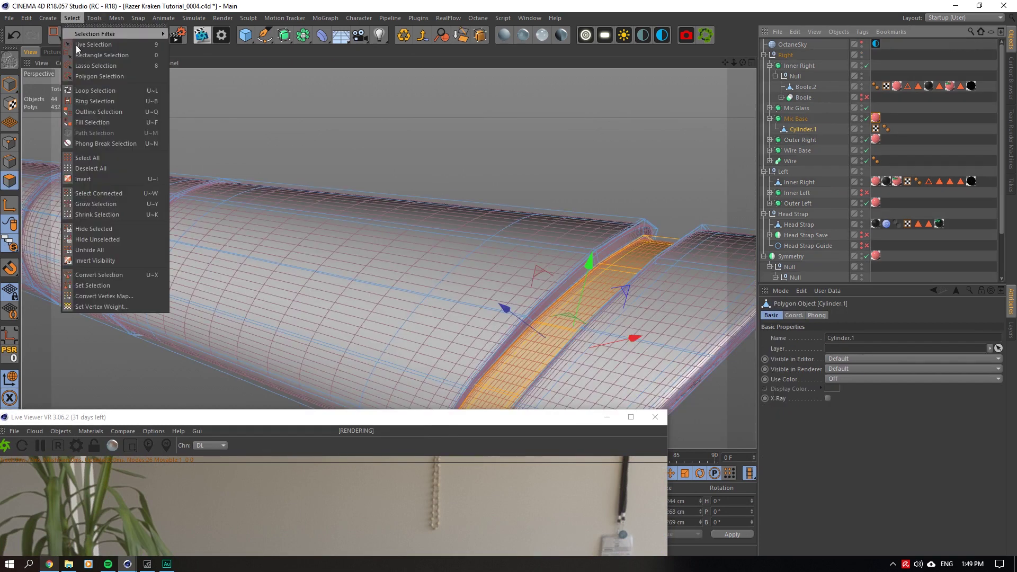
click(620, 4)
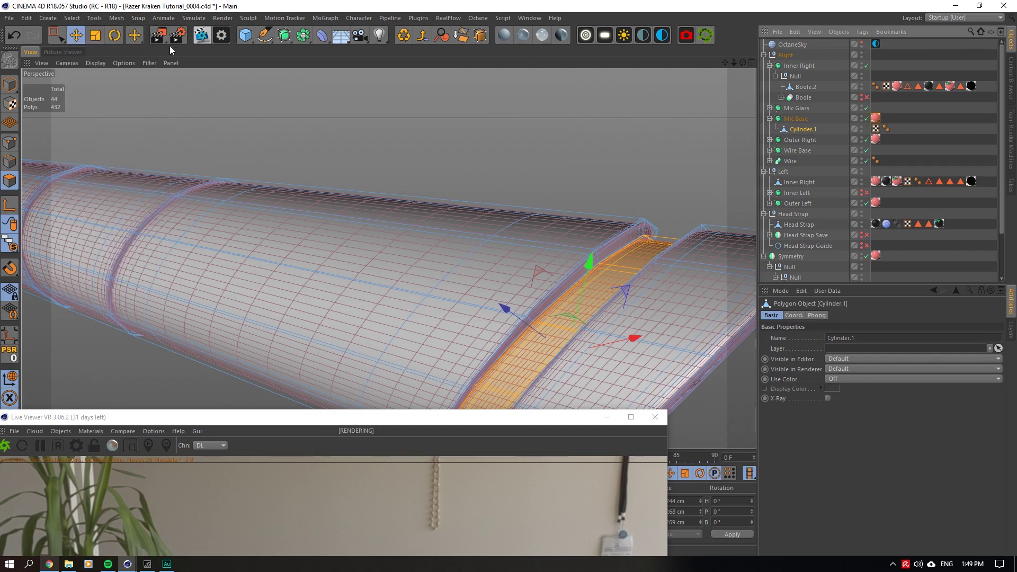
click(70, 18)
click(90, 284)
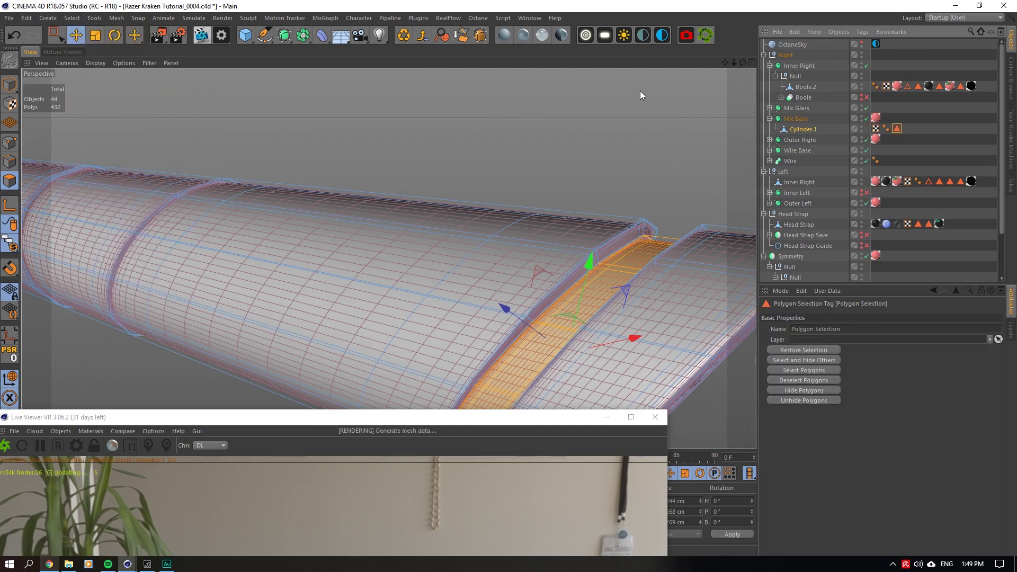
Create a new Octane diffuse material and name it Mic Emission.
drag(425, 417, 436, 60)
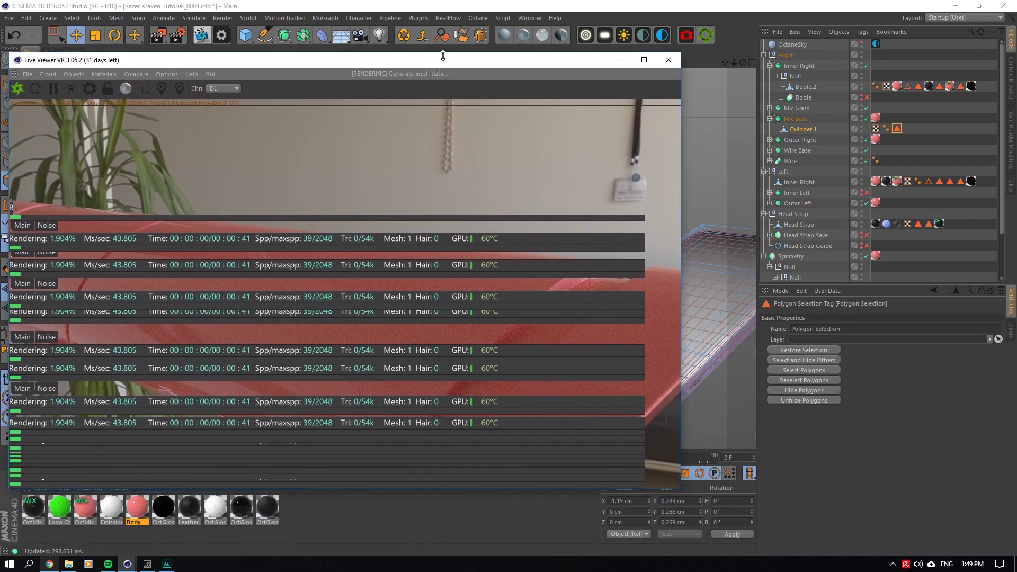
click(504, 34)
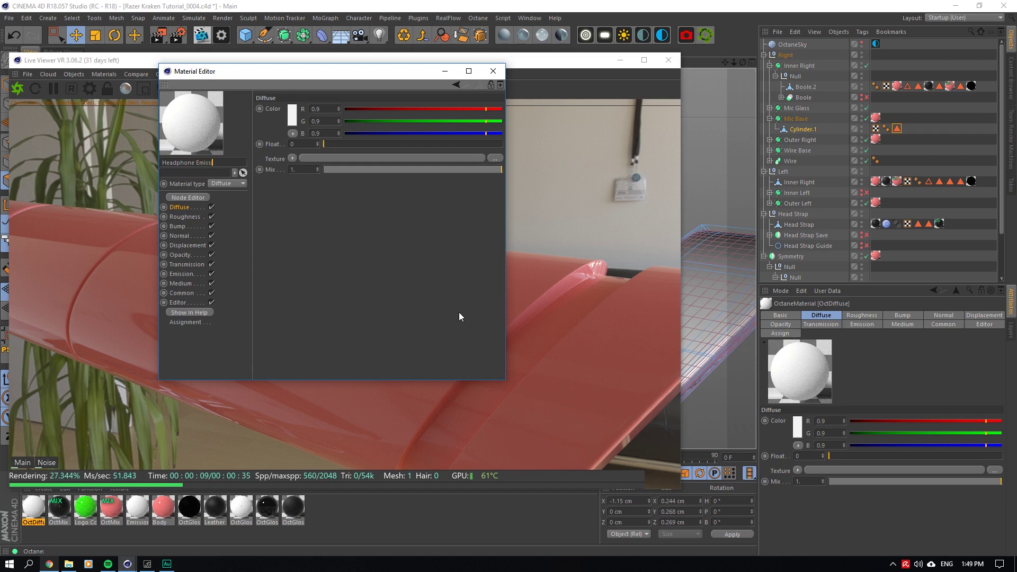
text(n)
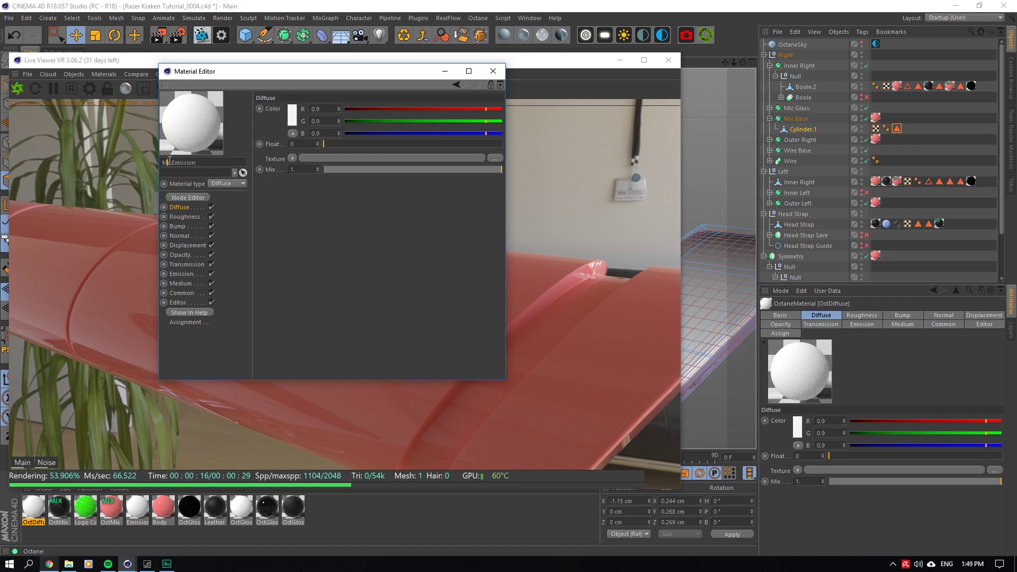
drag(391, 71, 738, 361)
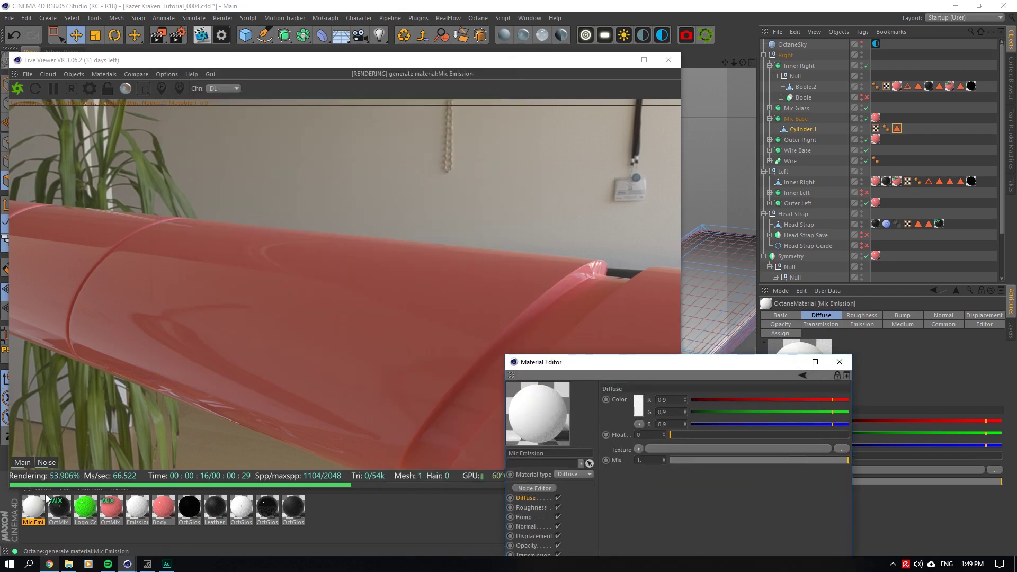
Assign Mic Emission to Cylinder.1's stored polygon selection, move the Body material tag from Mic Base onto Cylinder.1, and exit isolation.
drag(814, 130, 814, 130)
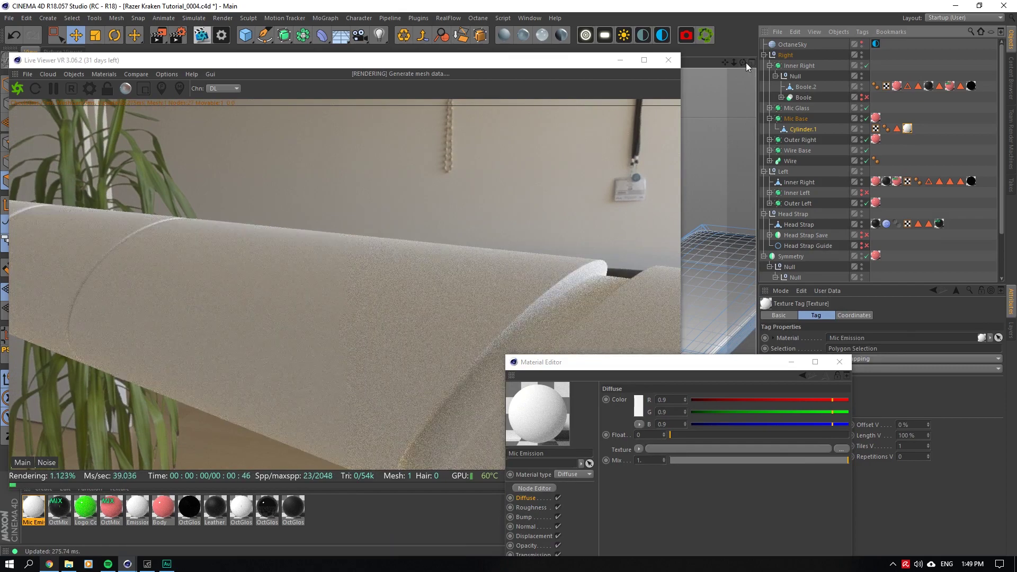
drag(745, 62, 736, 62)
drag(876, 117, 893, 132)
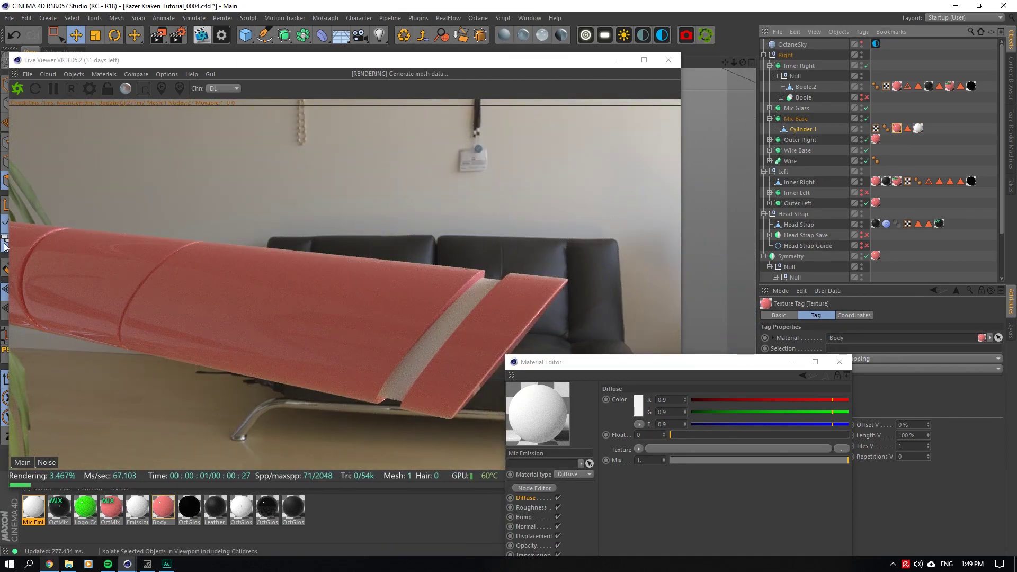
drag(6, 241, 36, 256)
click(37, 259)
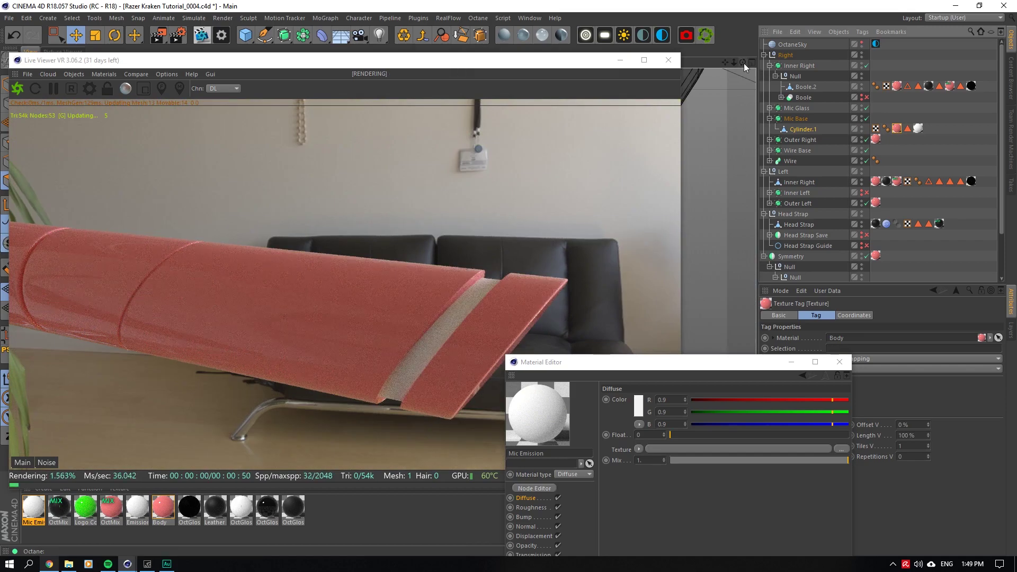
Create a new Octane specular material and assign it to the Mic Glass object.
drag(504, 62, 550, 34)
click(529, 262)
click(550, 34)
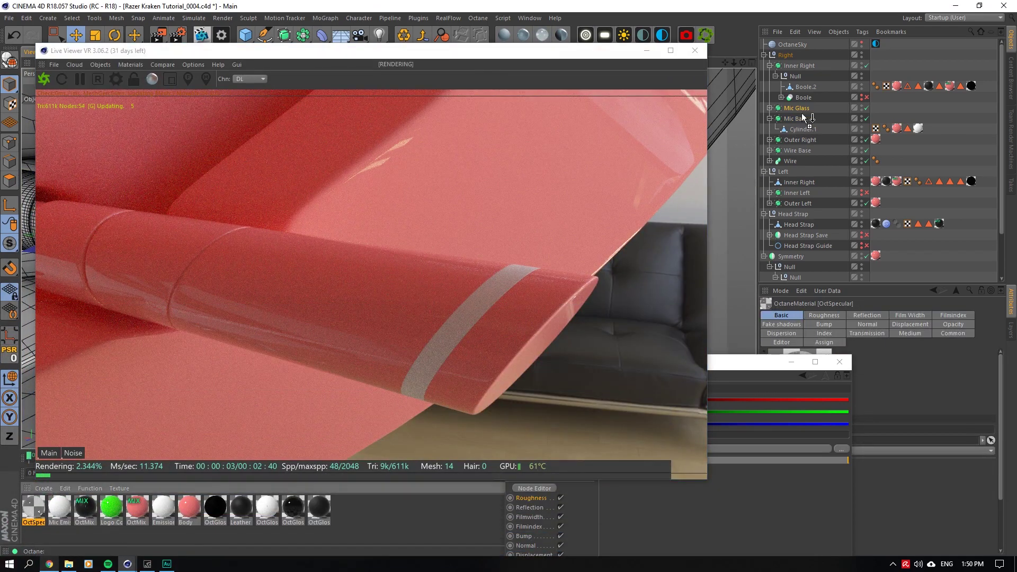
drag(803, 117, 802, 110)
Enable fake shadows on the specular glass material and set its index to 1.6.
click(30, 508)
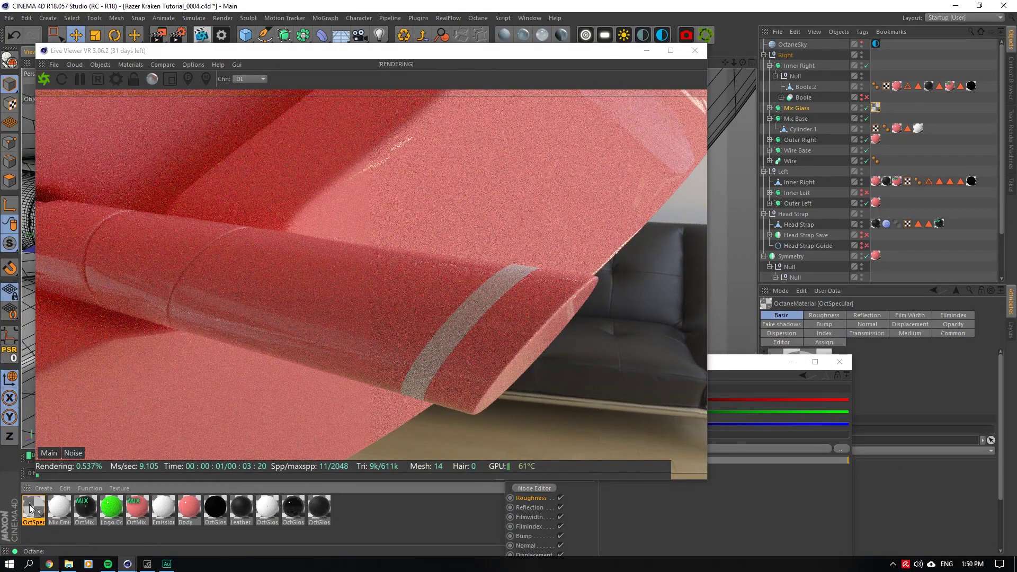
drag(625, 375, 771, 150)
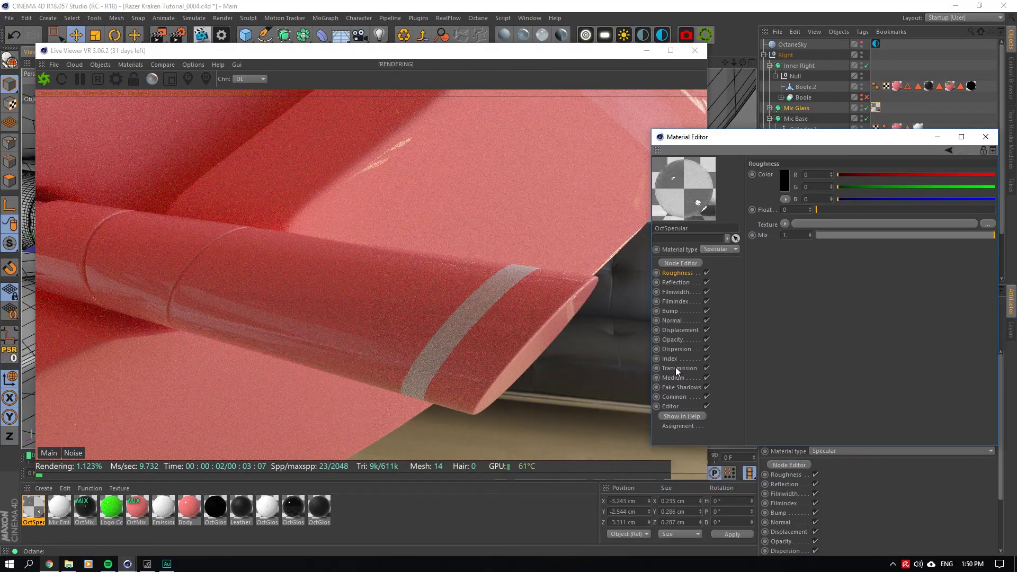
click(682, 386)
click(801, 174)
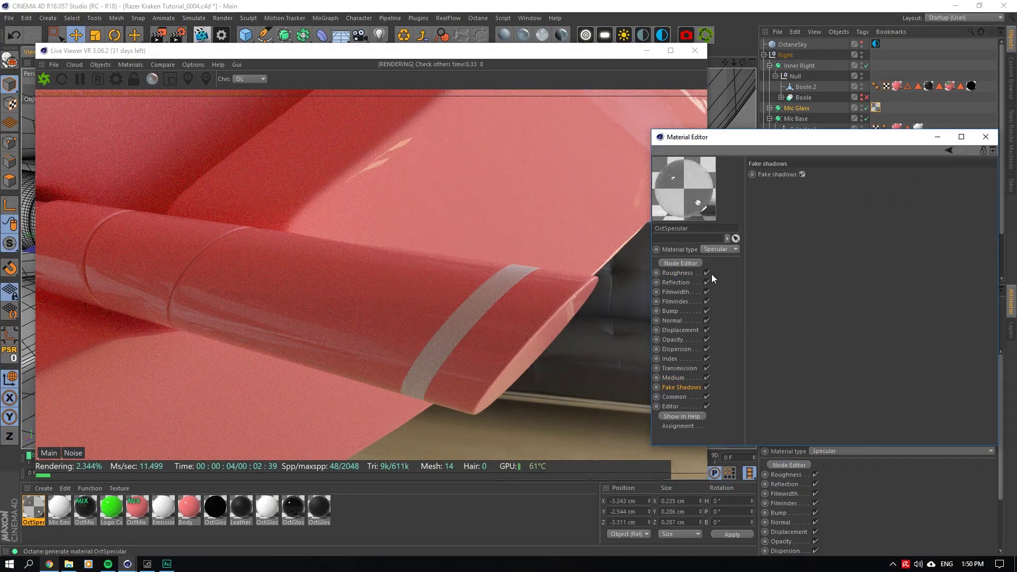
click(681, 282)
click(670, 359)
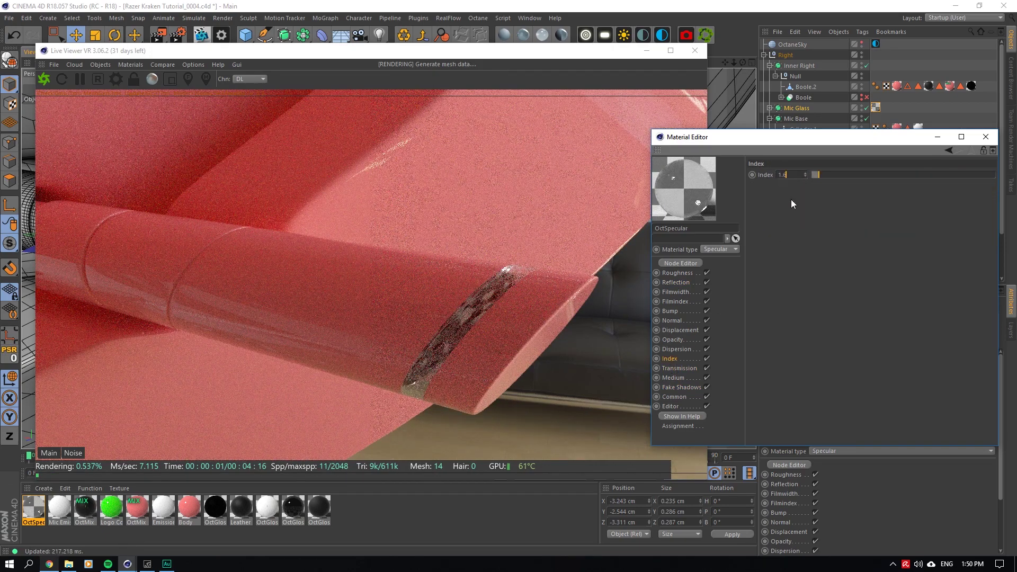
text(1.6)
key(Return)
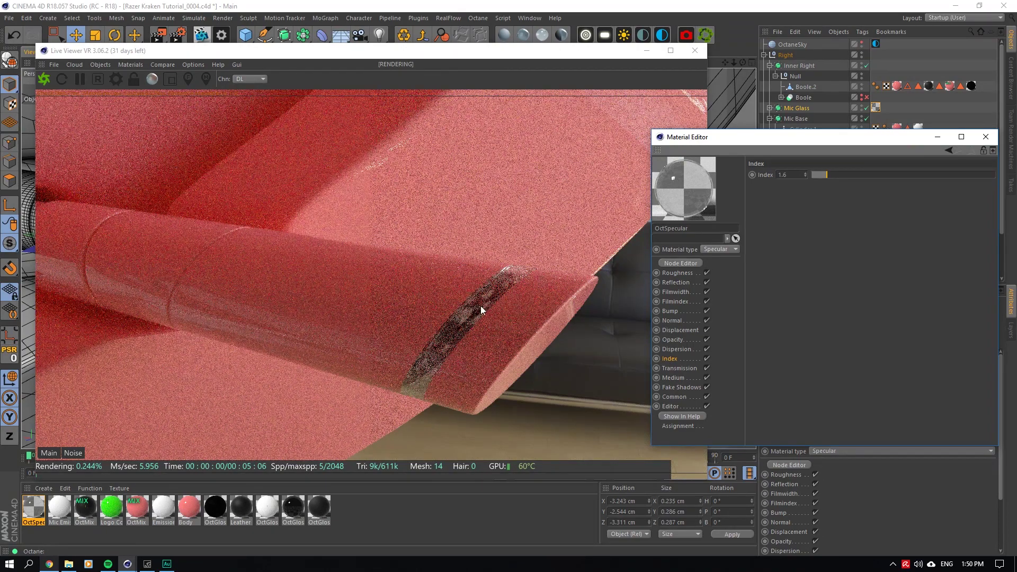
Disable the Mic Glass subdivision surface and select its child Cylinder.
drag(552, 51, 529, 396)
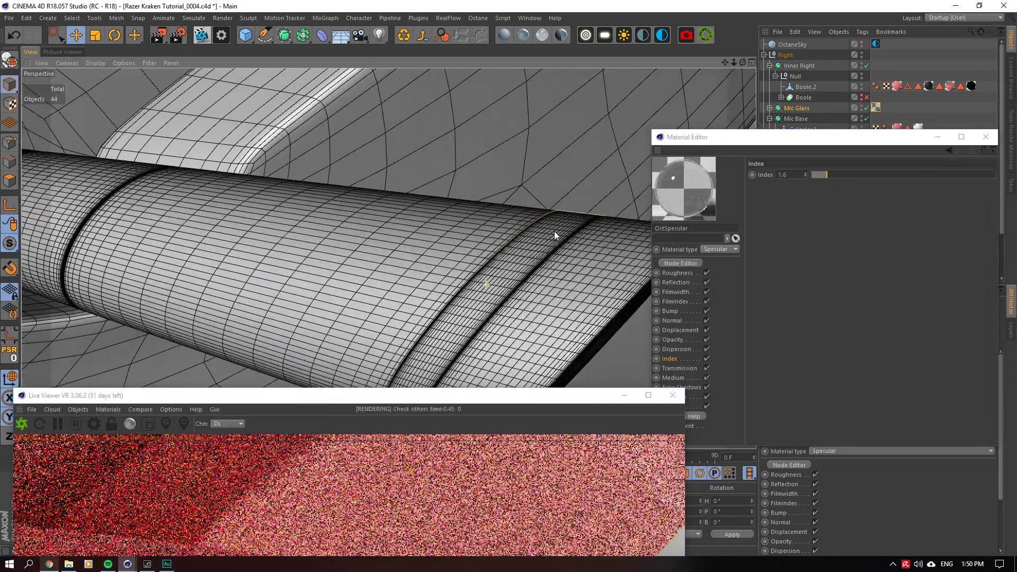
click(554, 231)
drag(822, 139, 869, 341)
scroll(642, 258, up, 3)
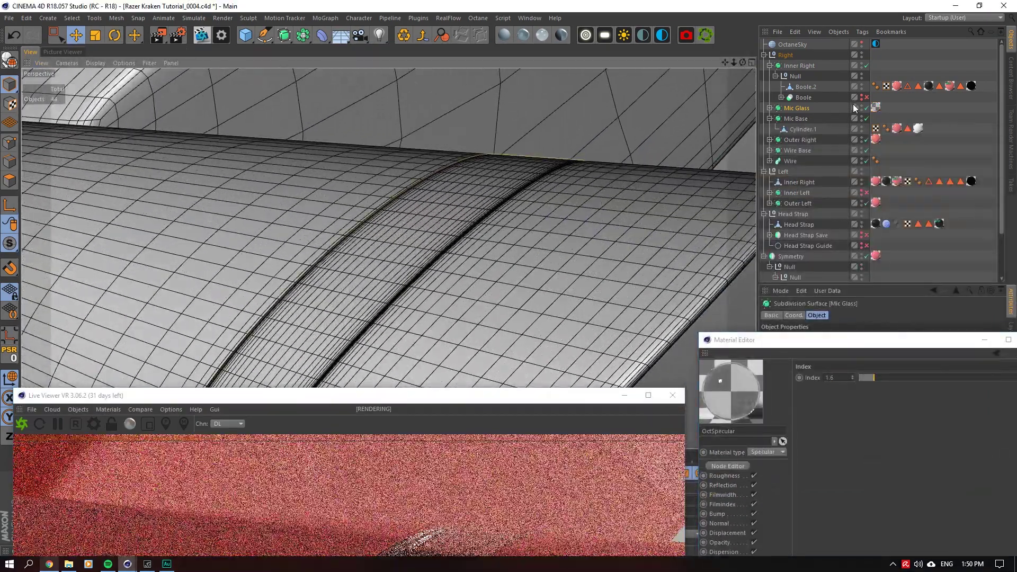
click(865, 107)
click(770, 108)
click(786, 118)
scroll(370, 213, up, 3)
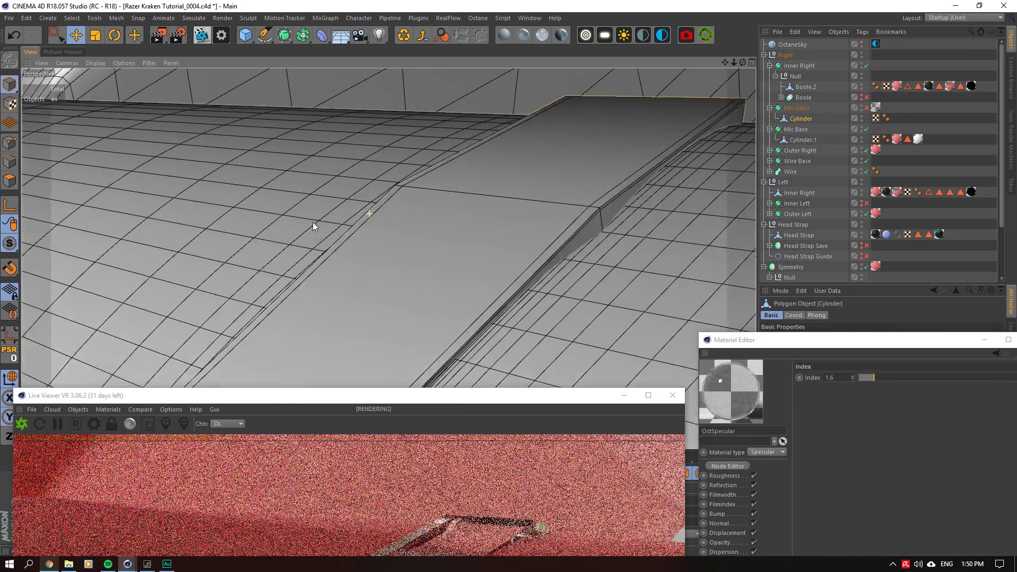
Compare the glass cylinder's polygons with Mic Glass subdivision on and off, then isolate the cylinder in the viewport.
scroll(313, 227, up, 2)
click(9, 180)
drag(742, 62, 699, 32)
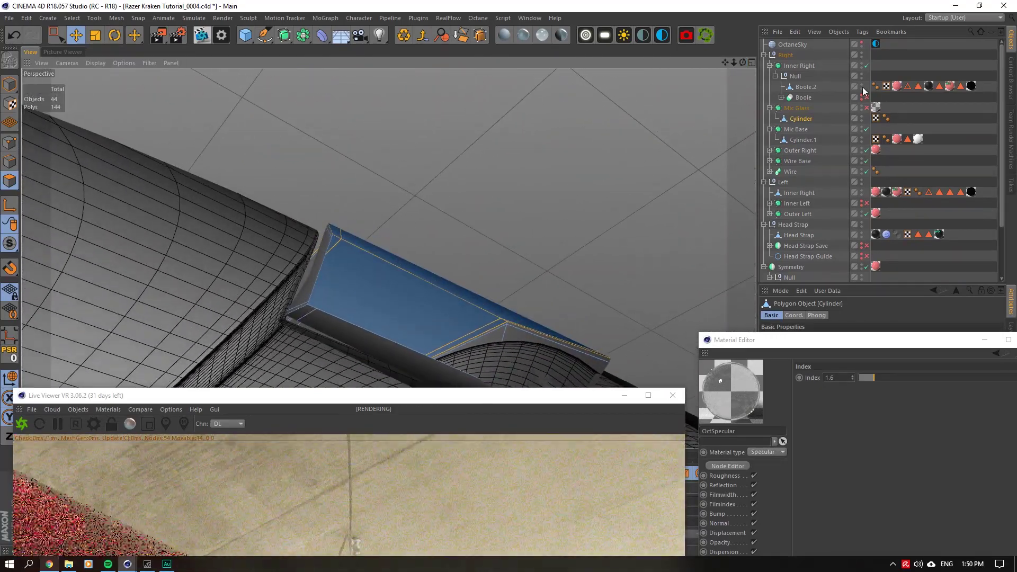
click(867, 108)
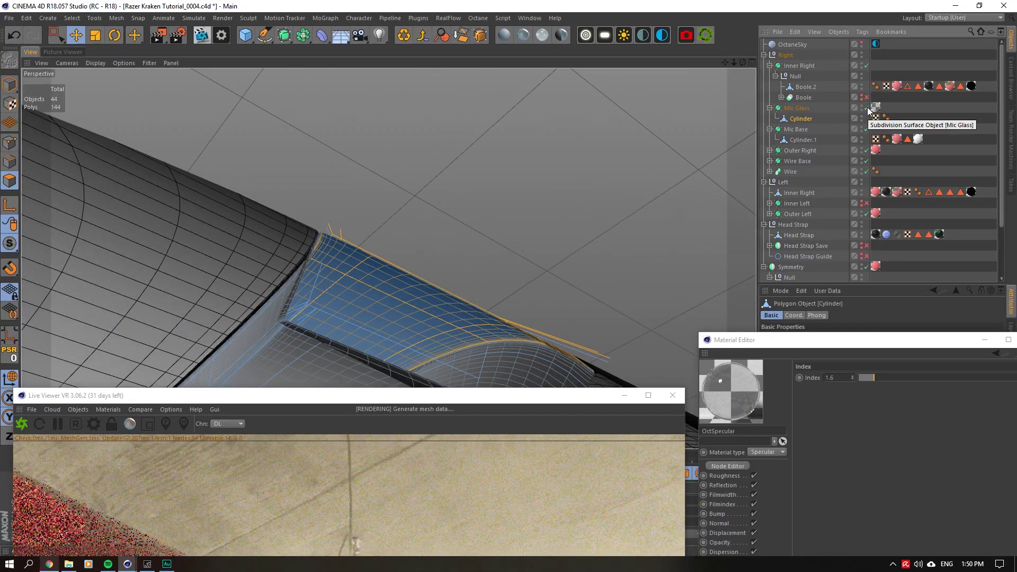
click(866, 108)
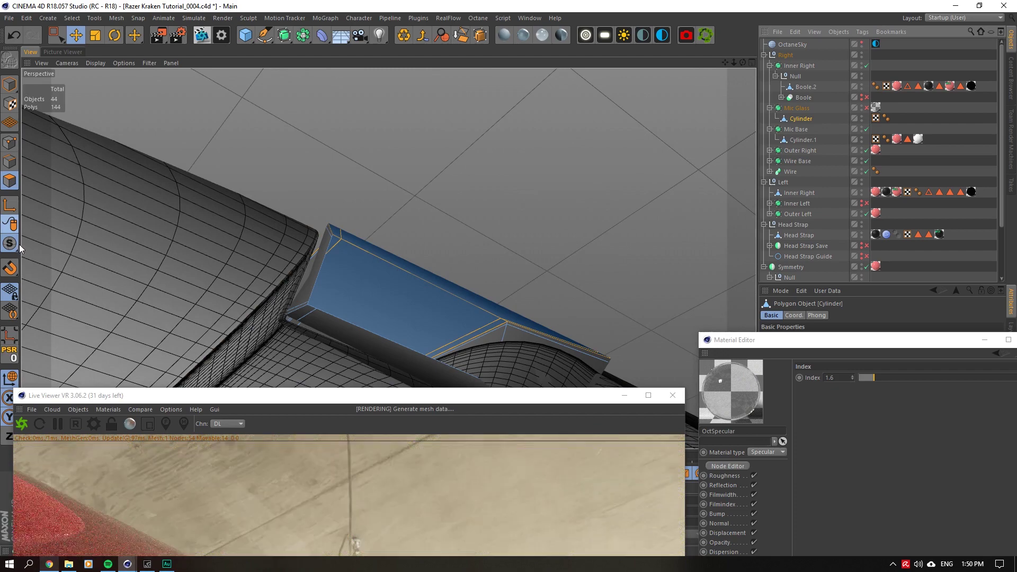
drag(17, 249, 44, 286)
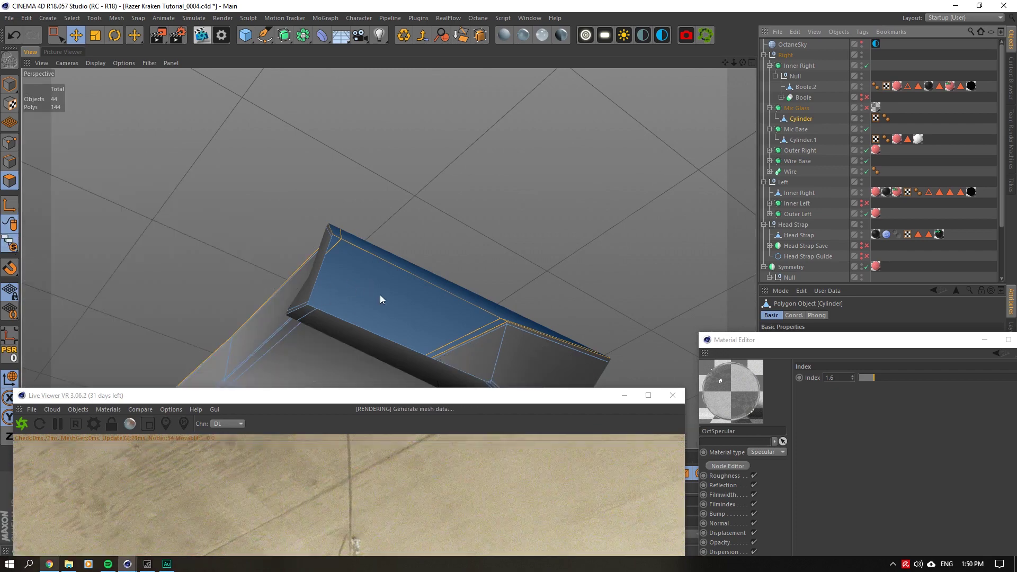
Select all polygons of the glass cylinder and try extruding them with Create Caps off and an offset of -0.001 cm.
drag(742, 62, 630, 123)
scroll(287, 143, down, 8)
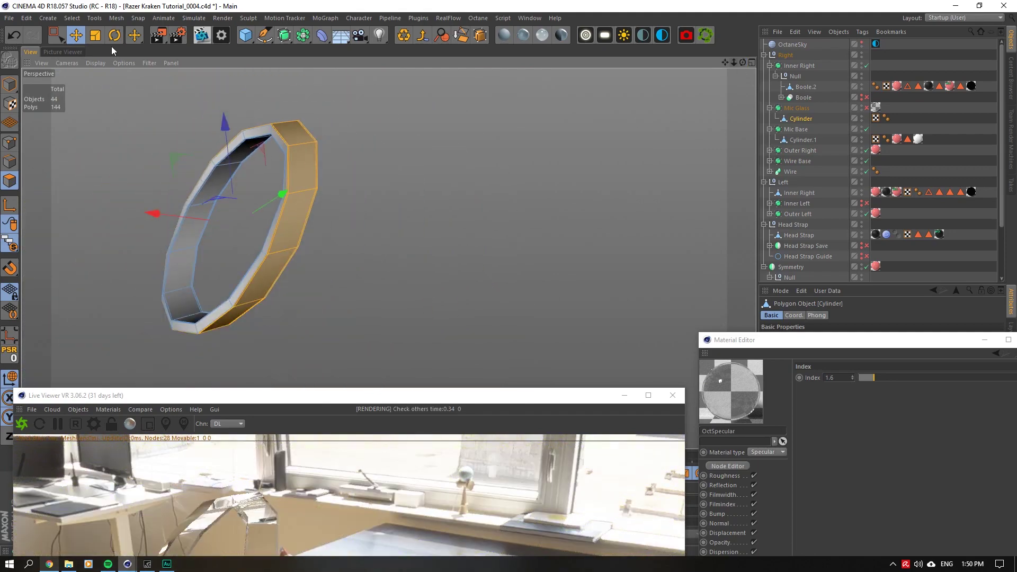
click(57, 35)
drag(423, 99, 142, 349)
alt+right_drag(229, 168, 352, 115)
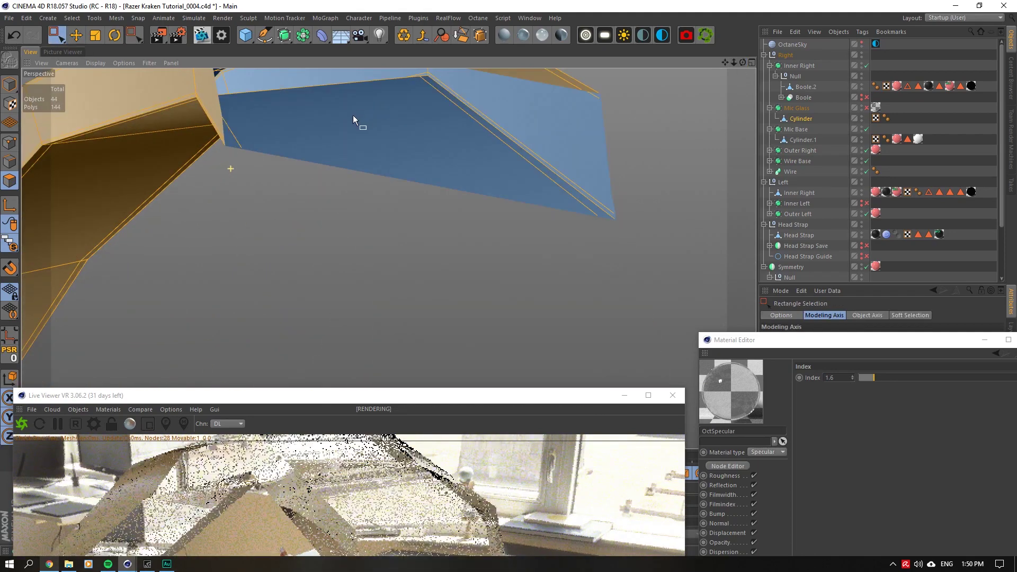
right_click(403, 180)
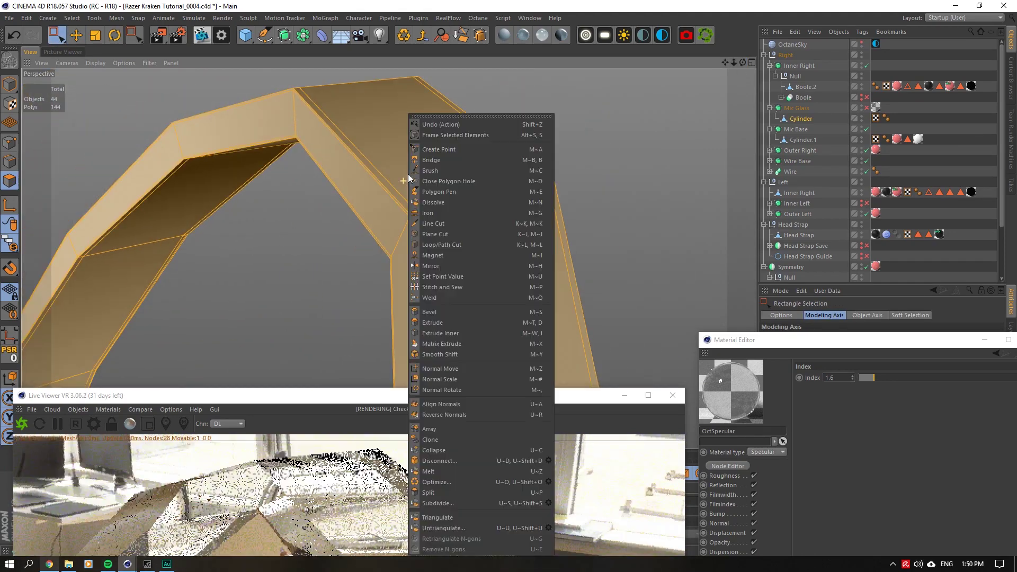
click(443, 332)
right_click(494, 315)
click(493, 307)
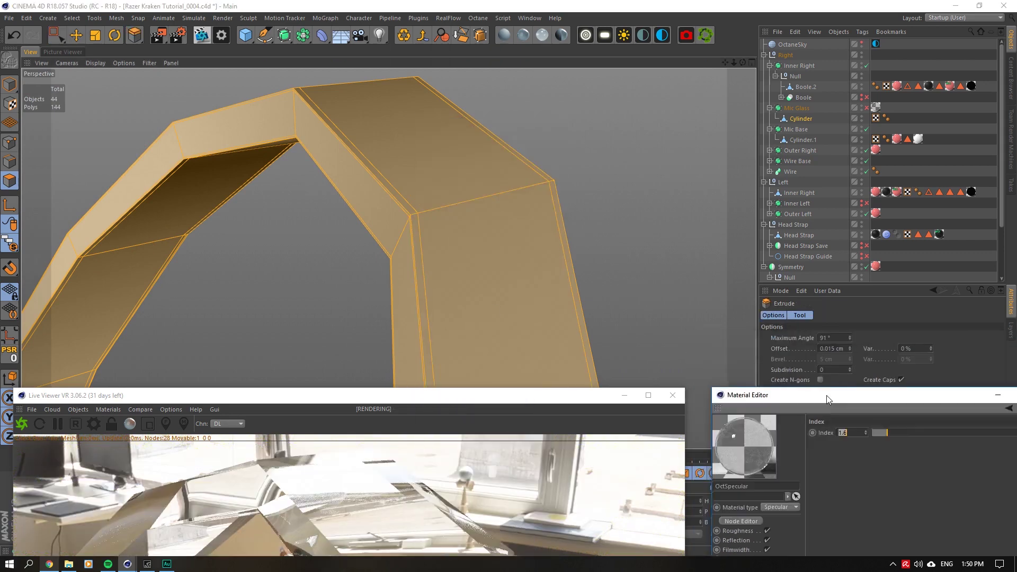
click(895, 382)
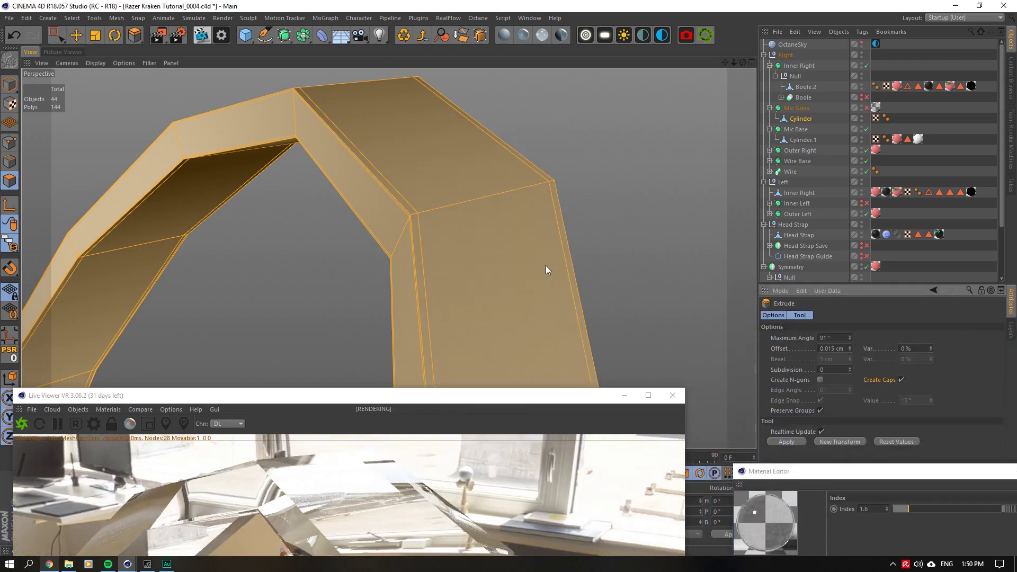
mouse_move(535, 255)
mouse_down()
mouse_move(487, 255)
mouse_move(520, 255)
mouse_up()
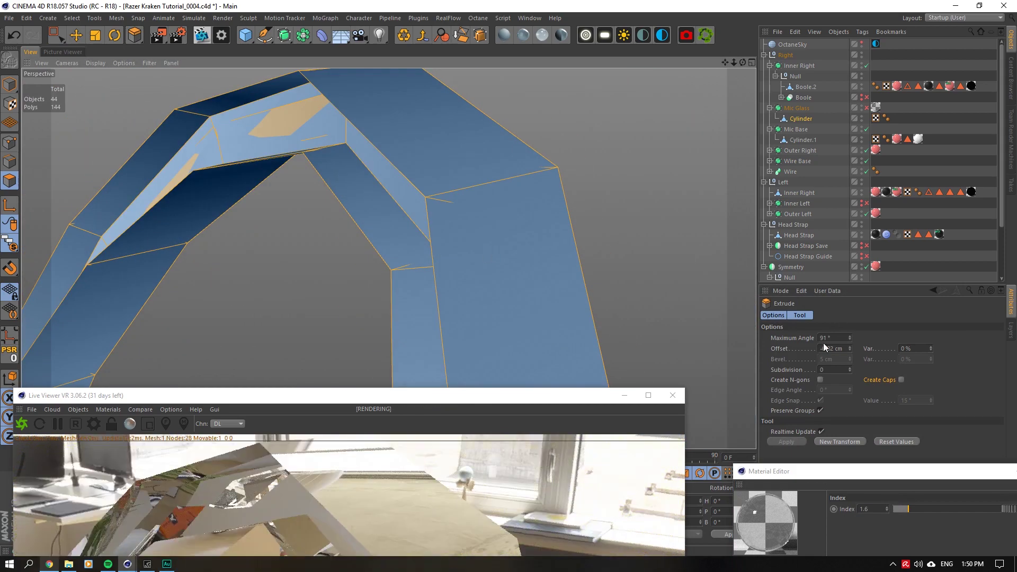
double_click(833, 349)
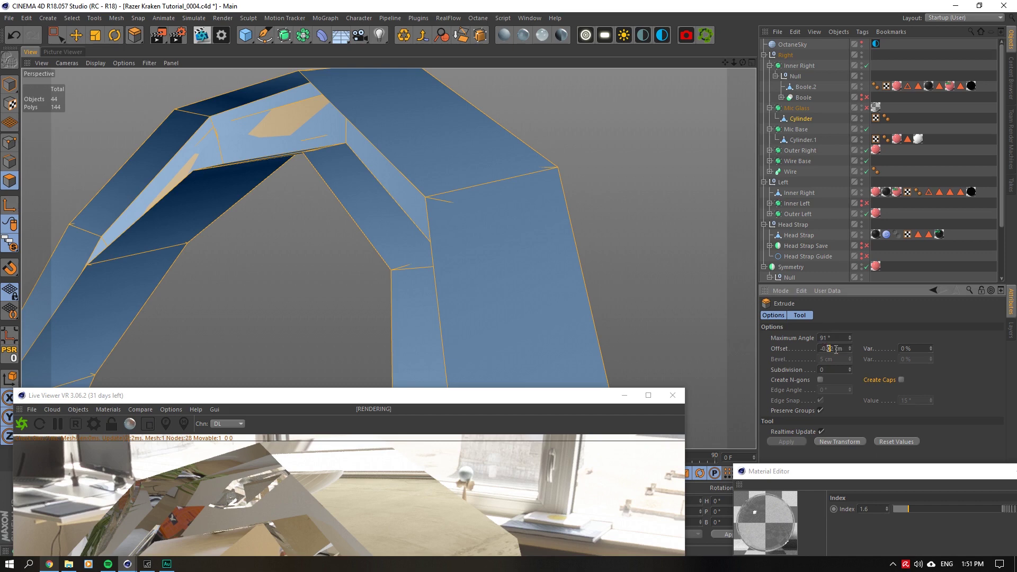
text(001)
key(Return)
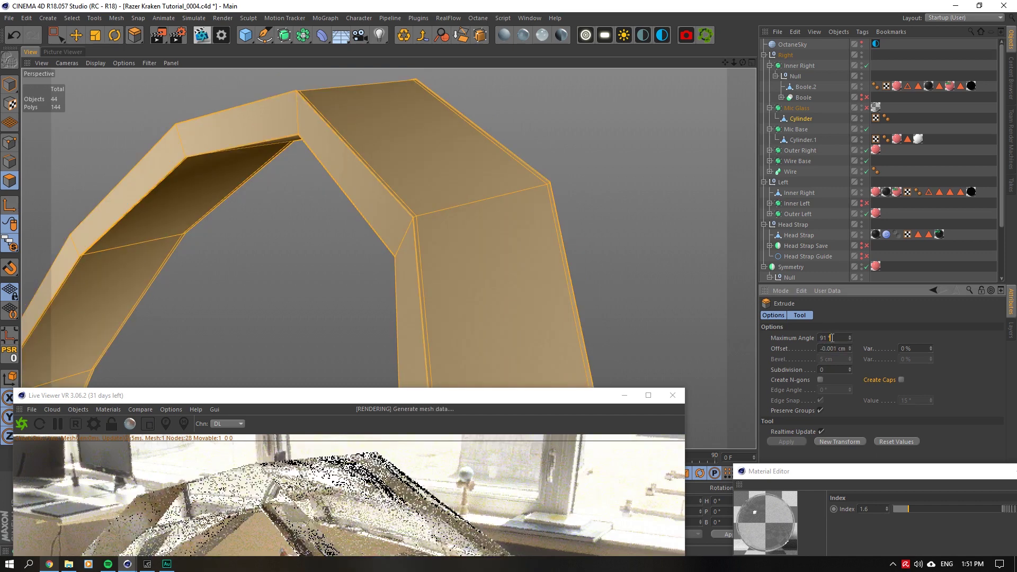
Try extrude offsets of -0.005 cm and -0.002 cm on the glass cylinder, and inspect its outer band.
alt+drag(416, 224, 428, 229)
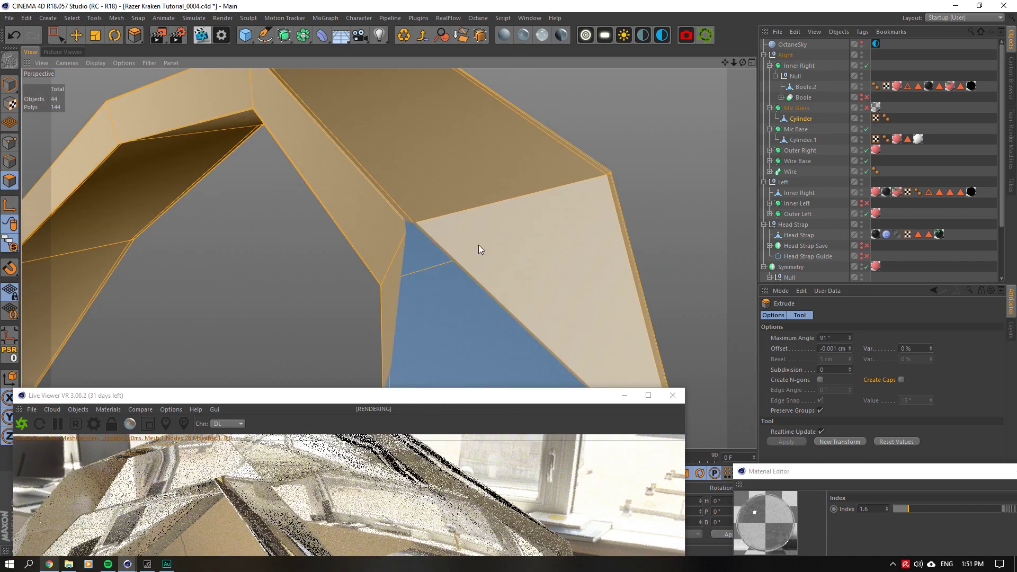
click(835, 349)
text(5)
key(Return)
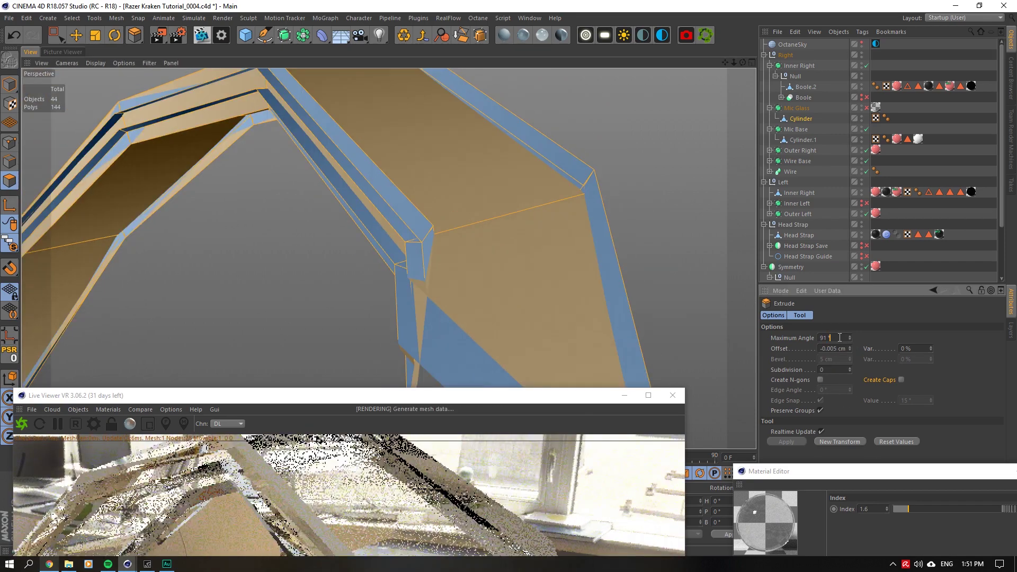
key(BackSpace)
text(2)
key(Return)
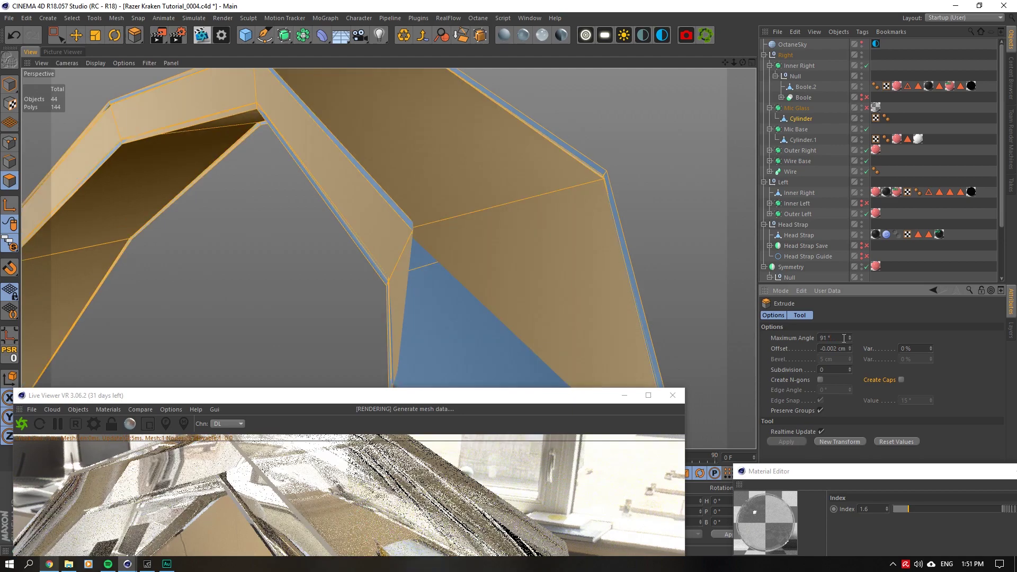
drag(743, 63, 735, 62)
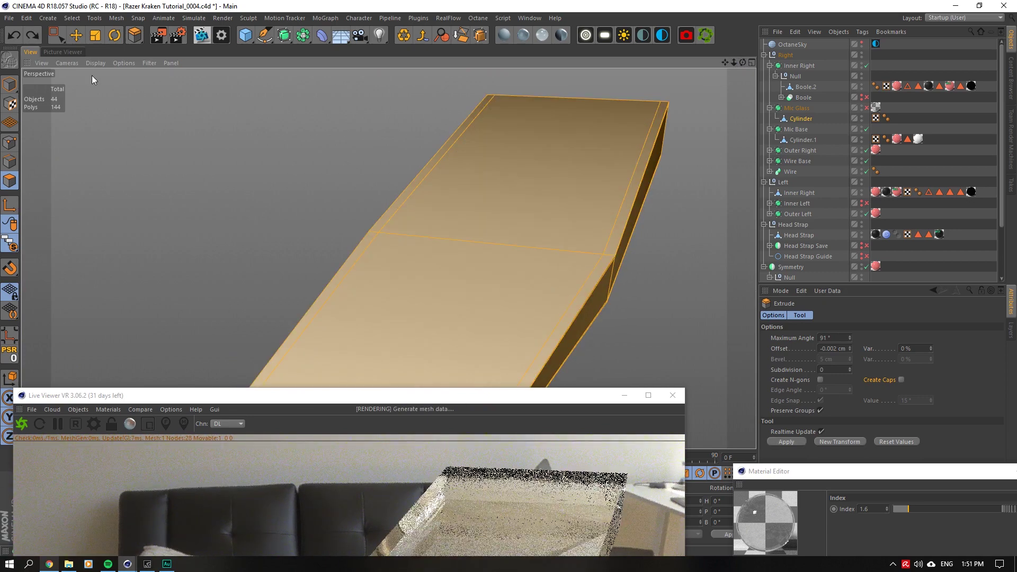
Select the two support edge loops running along the outer face of the glass cylinder.
key(e)
click(8, 161)
click(413, 209)
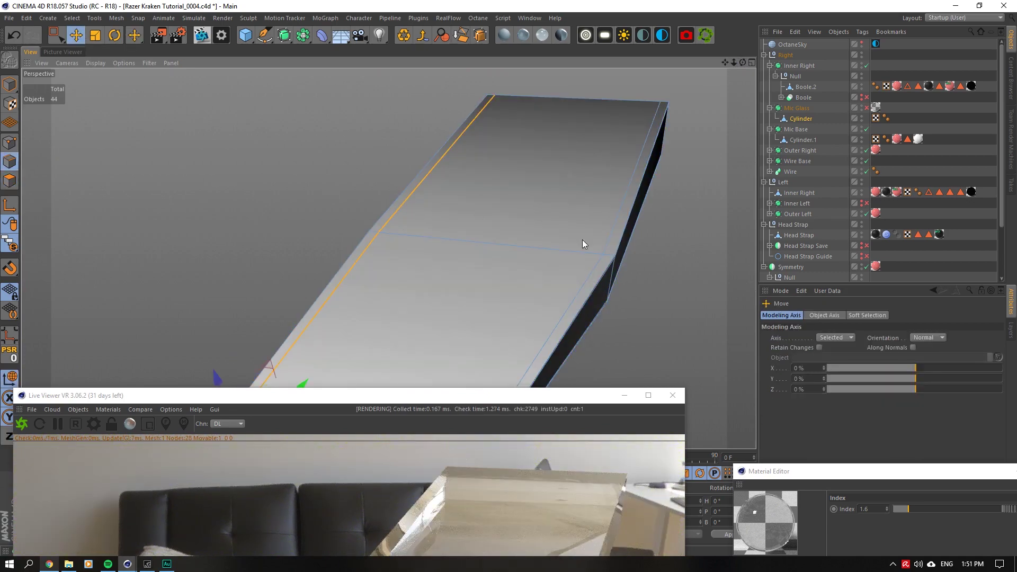
shift+click(606, 229)
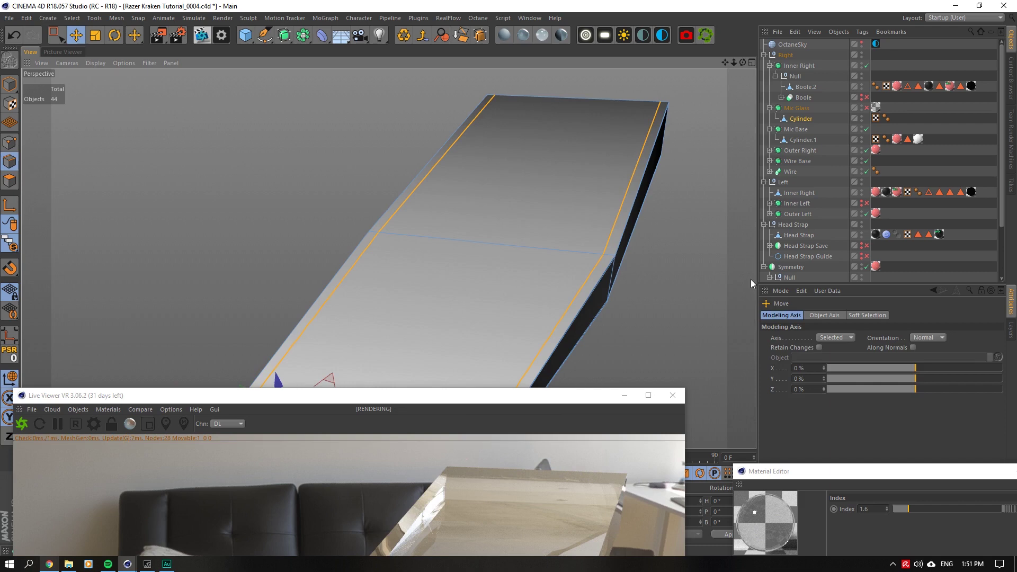
Set the project's view clipping to Tiny.
click(779, 290)
click(799, 339)
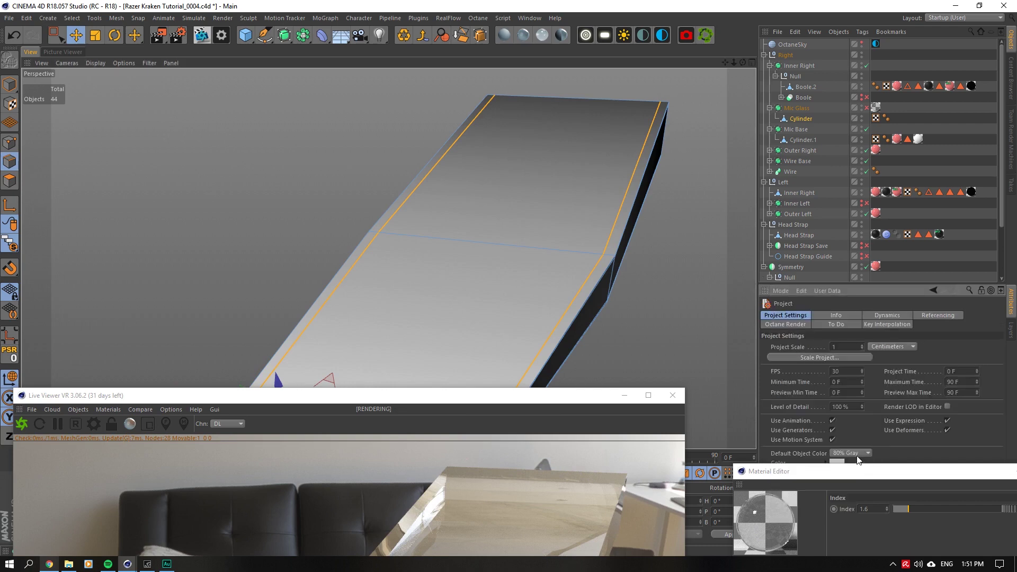
drag(874, 477, 879, 524)
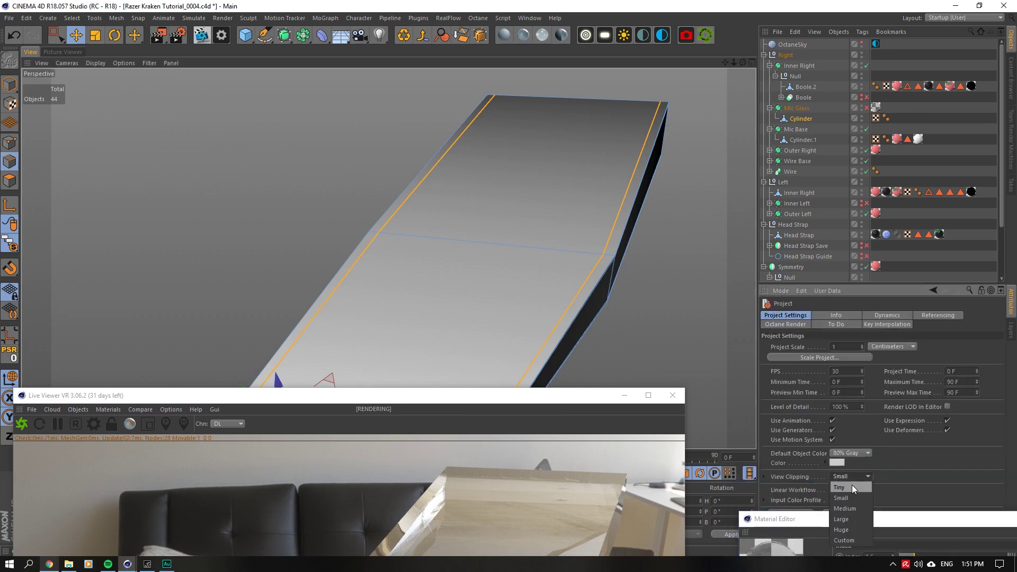
Add the support edge loops on the cylinder's remaining faces to the selection and remove all selected loops.
drag(741, 63, 558, 281)
shift+double_click(557, 281)
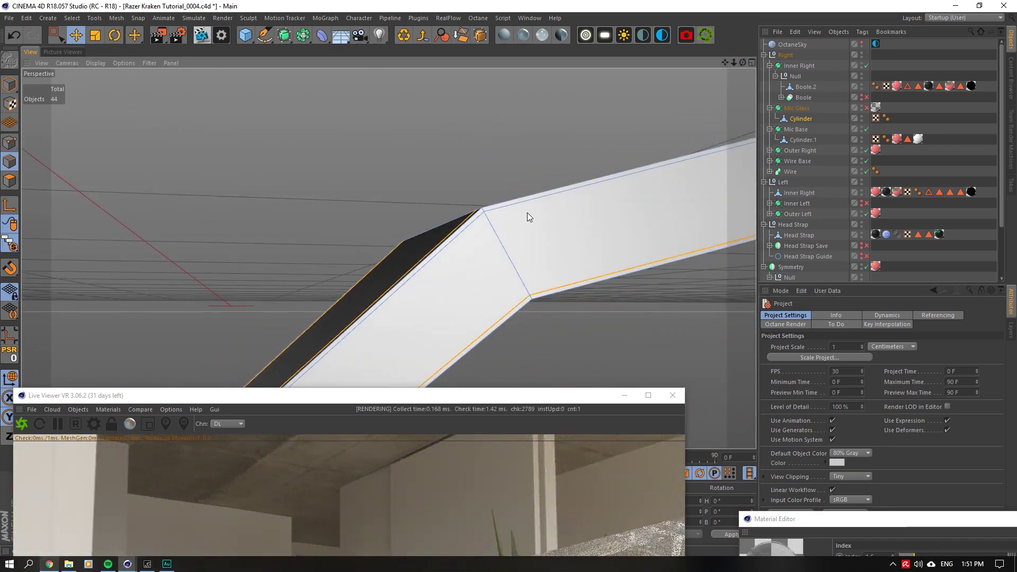
shift+double_click(523, 202)
drag(743, 62, 522, 205)
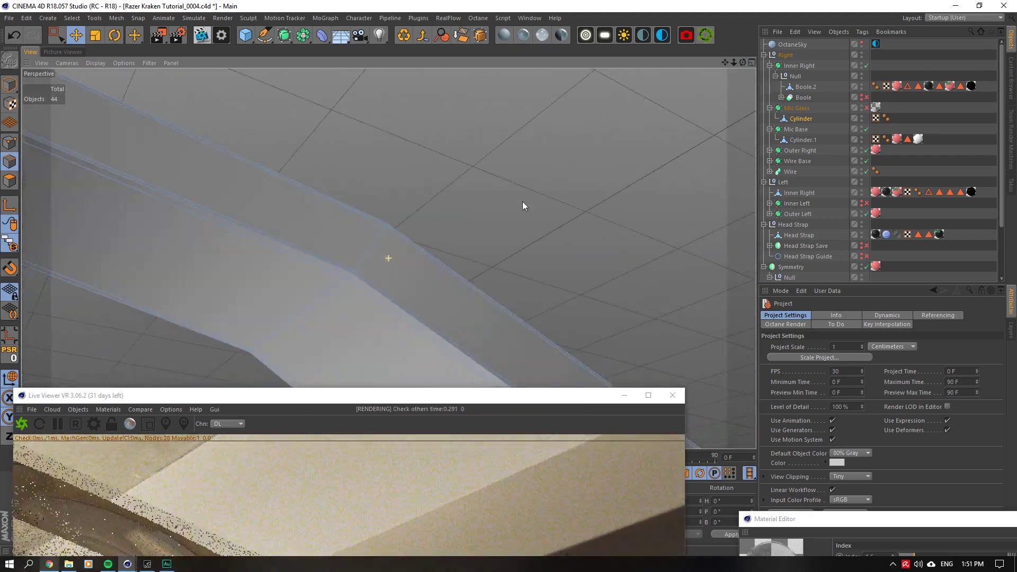
click(365, 272)
shift+click(389, 250)
shift+click(355, 297)
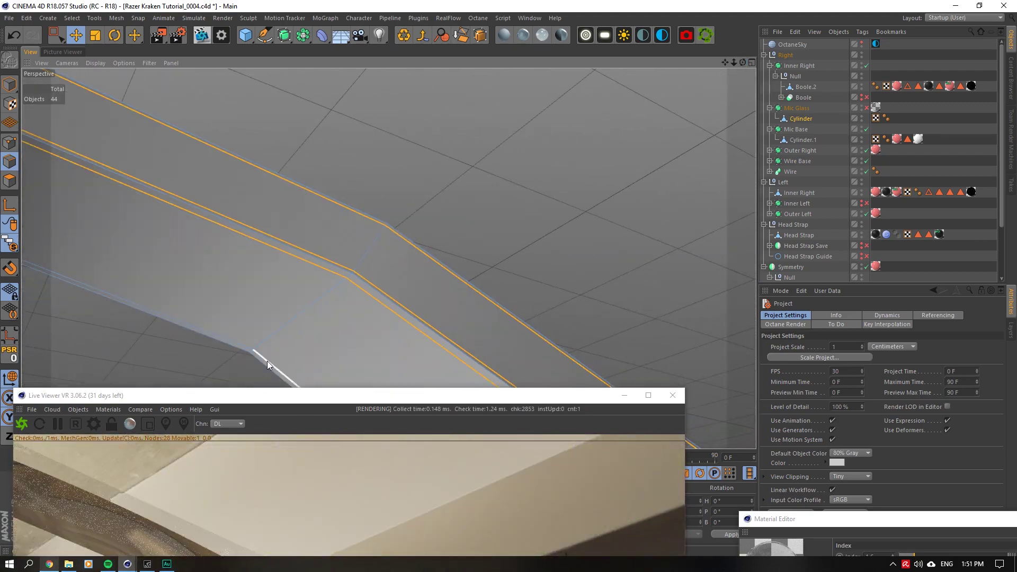
shift+click(267, 361)
click(464, 37)
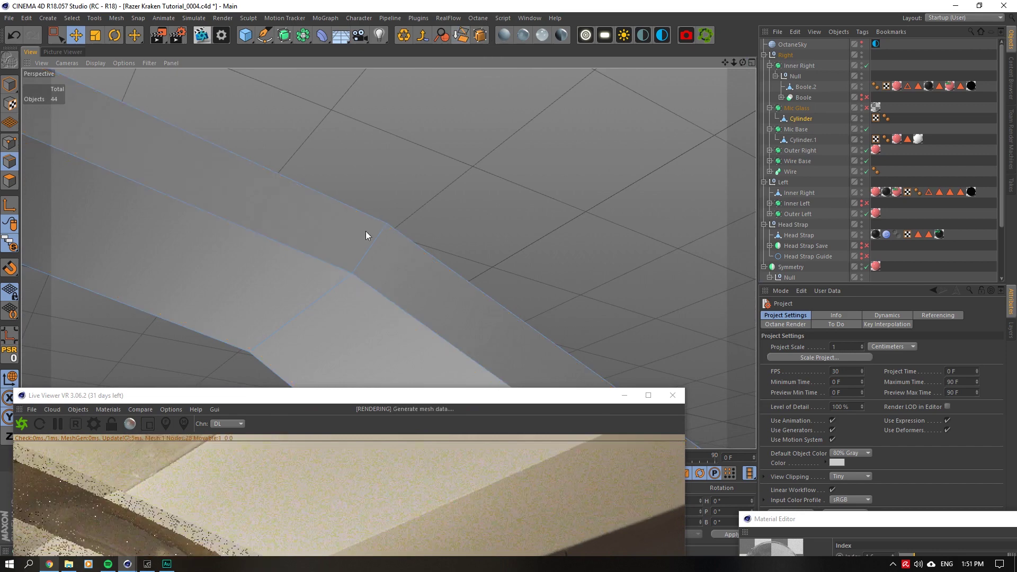
Try extruding all polygons of the simplified glass cylinder with an offset of -0.001 cm.
click(11, 183)
right_click(360, 321)
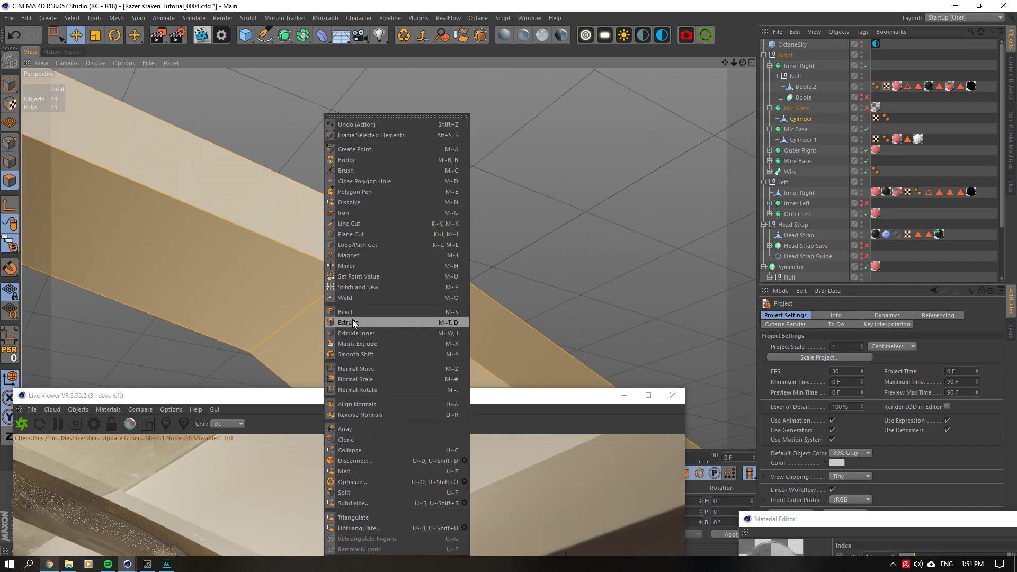
click(352, 321)
scroll(640, 323, up, 5)
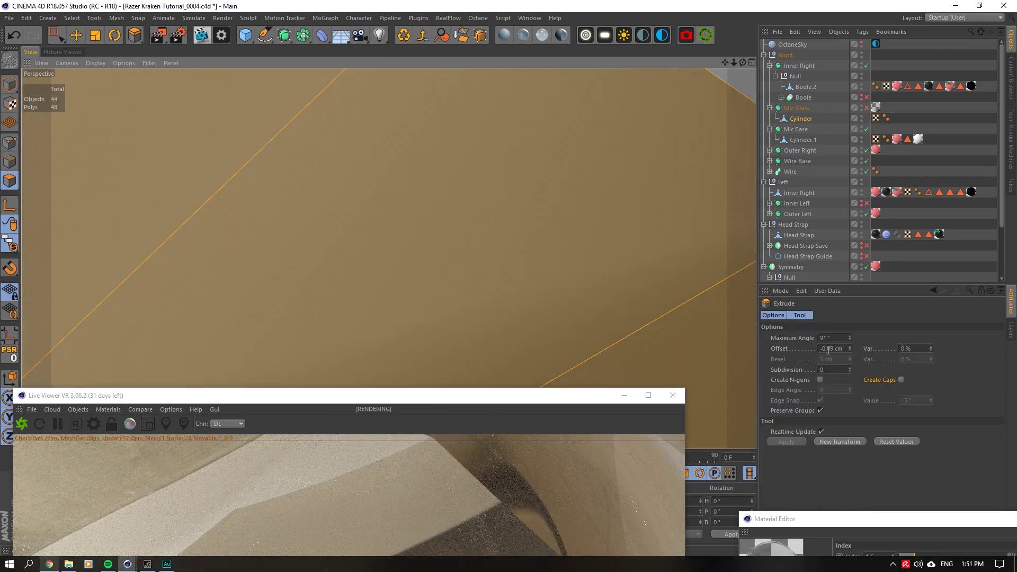
click(834, 348)
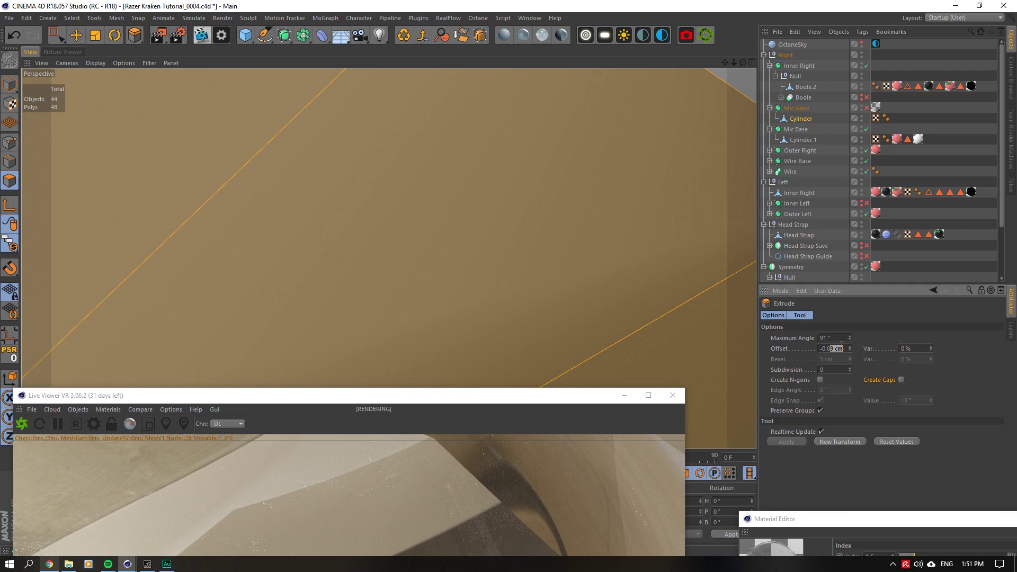
text(-0.001)
key(Return)
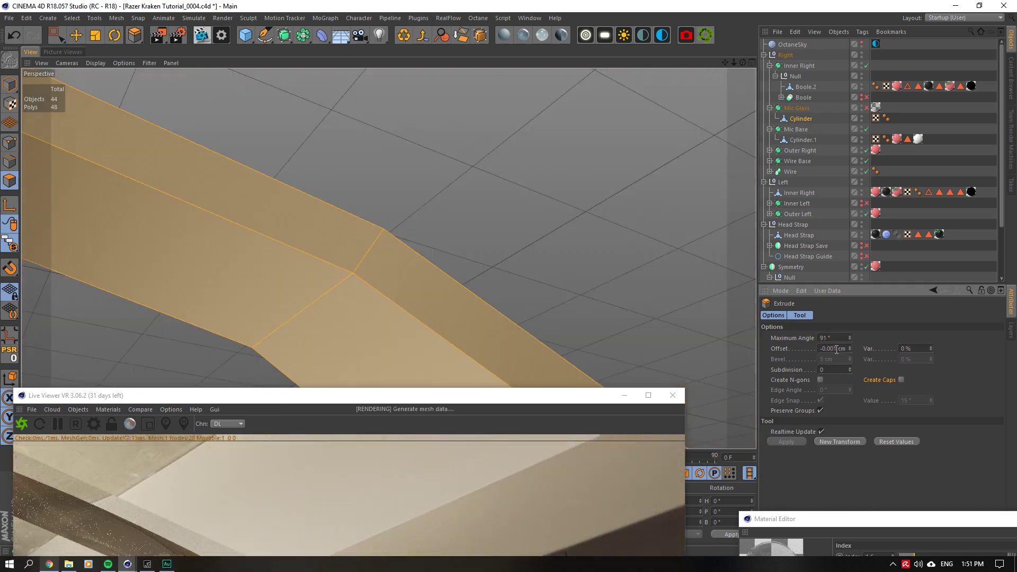
Try an extrude offset of 0.002 cm on the glass cylinder and reset the offset to 0 cm.
text(0)
key(Return)
click(834, 347)
text(0)
key(Return)
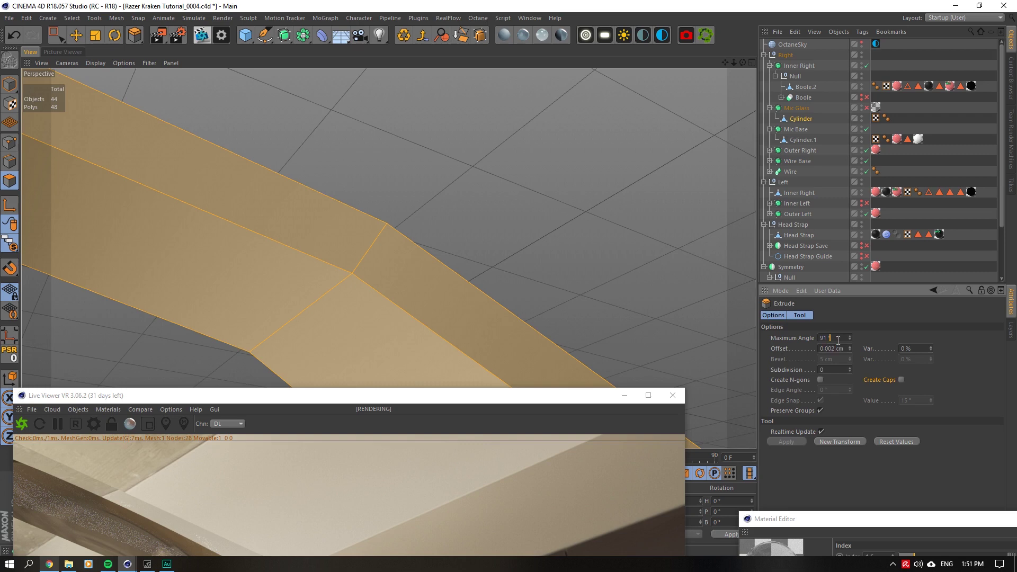
key(Return)
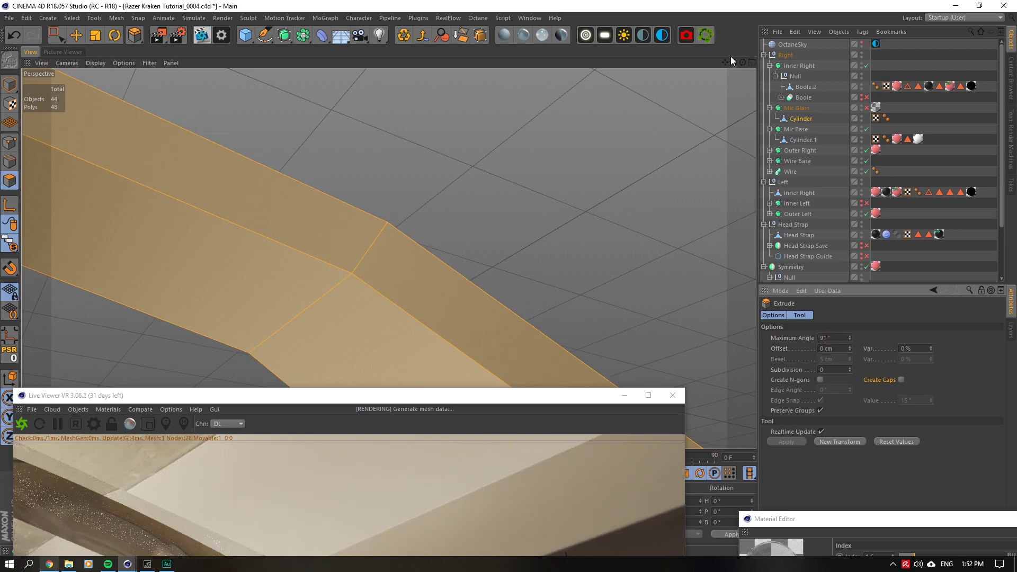
Add a symmetrical pair of loop cuts near the borders of the cylinder's outer face at a 97.004% offset.
alt+drag(388, 259, 580, 100)
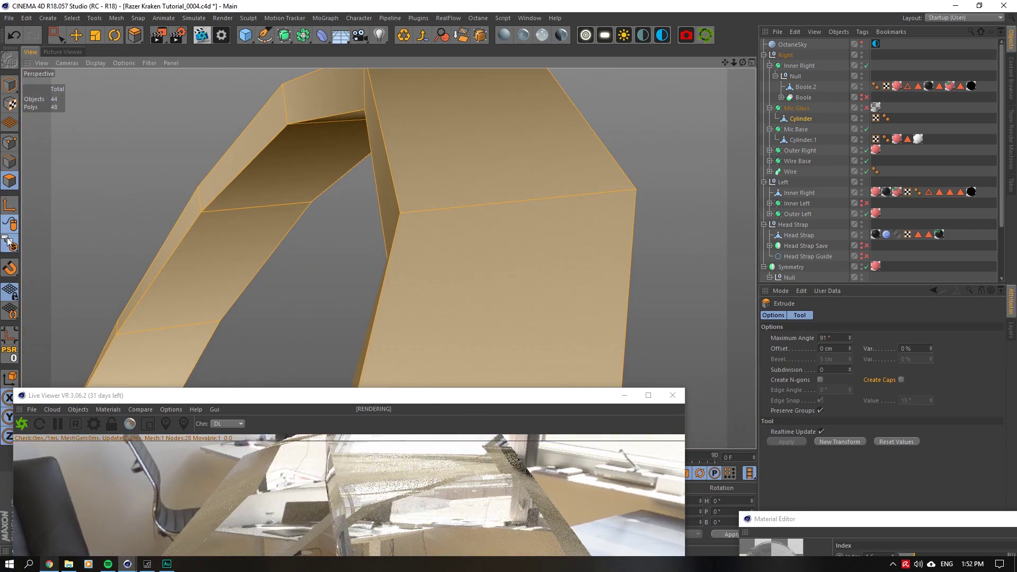
right_click(409, 115)
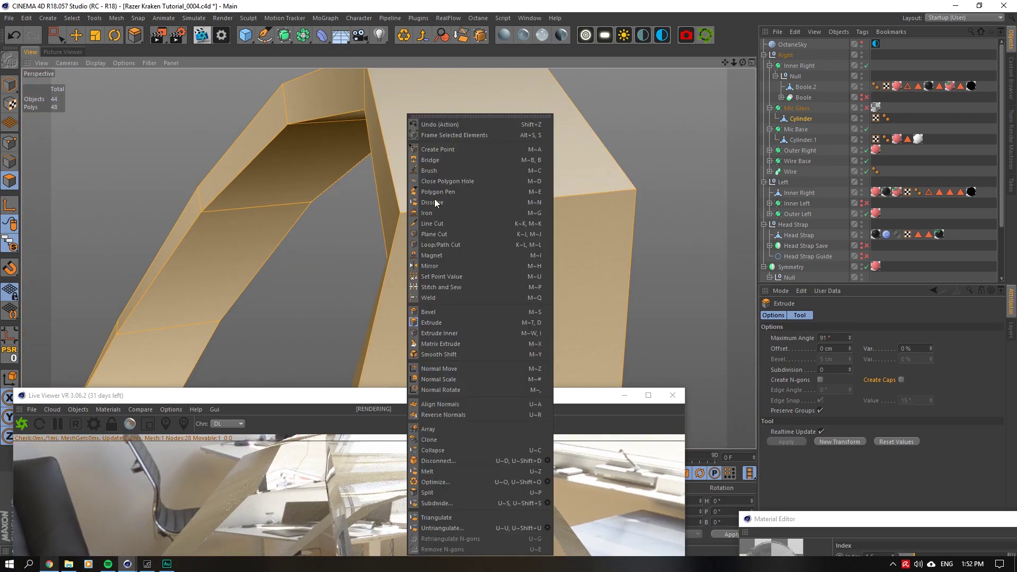
click(442, 244)
click(826, 453)
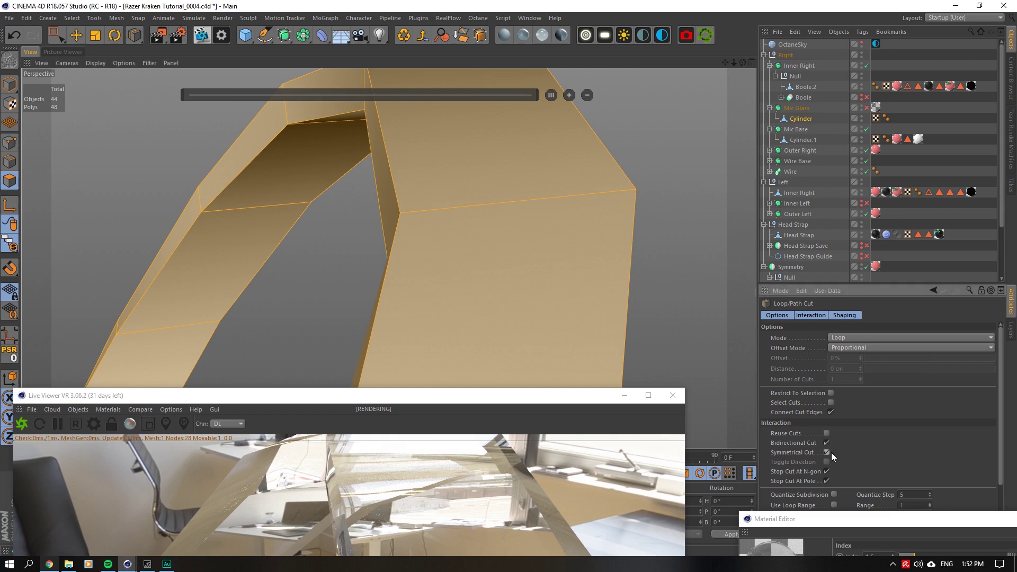
click(407, 211)
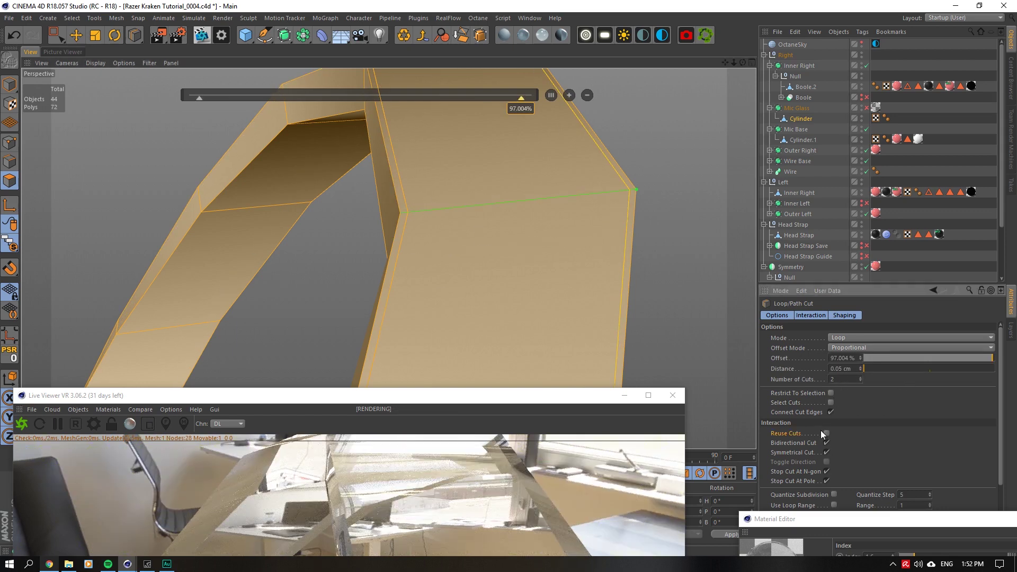
Turn on Reuse Cuts and repeat the symmetrical loop cuts on the cylinder's inner face and both side faces.
click(213, 215)
click(291, 118)
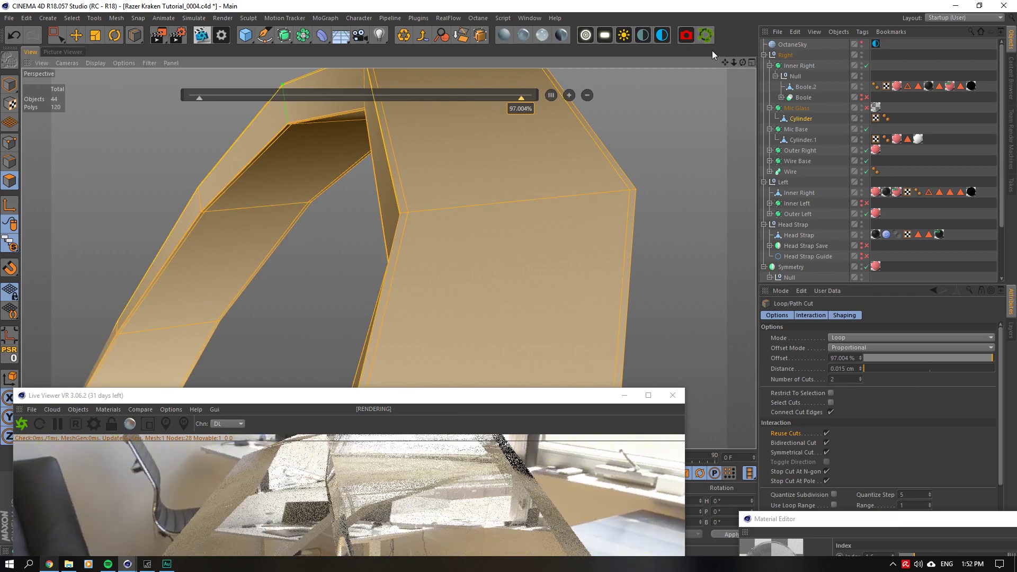
drag(742, 63, 673, 182)
click(646, 243)
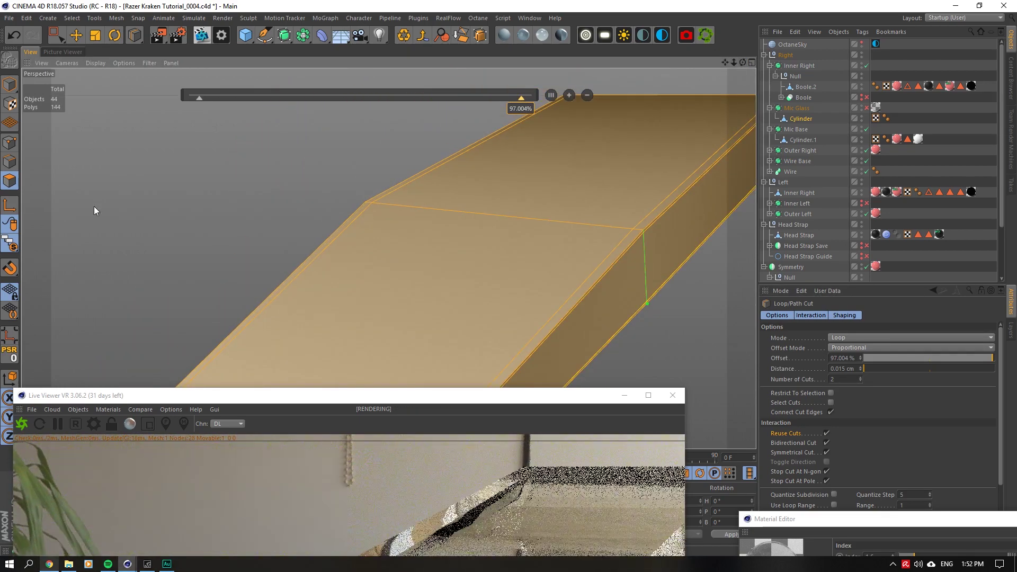
Turn off viewport solo, re-enable the Mic Glass subdivision surface, and frame the glass band in the Live Viewer render.
drag(11, 243, 48, 254)
scroll(510, 247, down, 3)
click(866, 107)
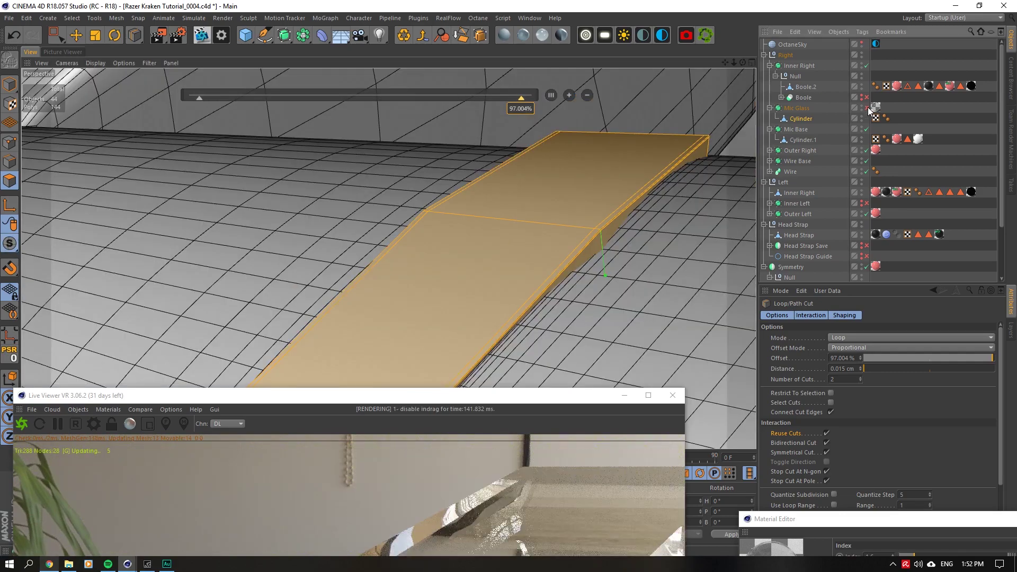
drag(737, 63, 577, 281)
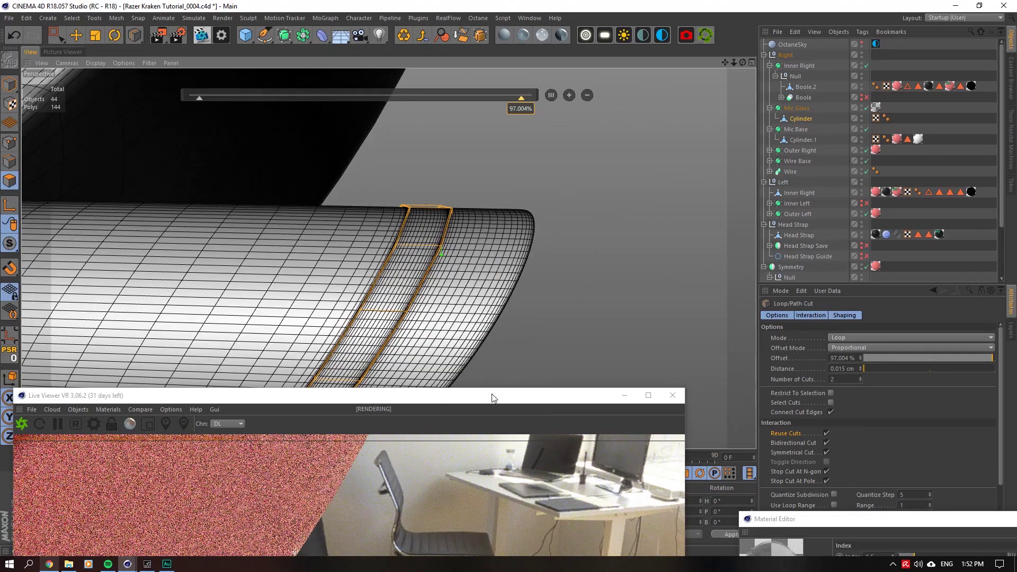
drag(492, 398, 494, 145)
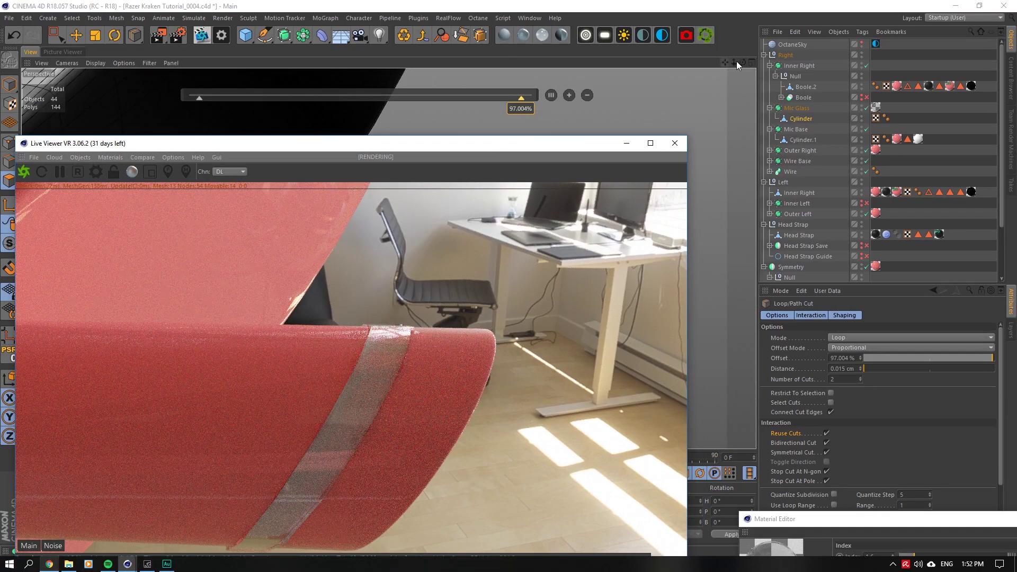
Set the roughness float of the Mic Glass specular material to 0.3.
drag(736, 61, 736, 69)
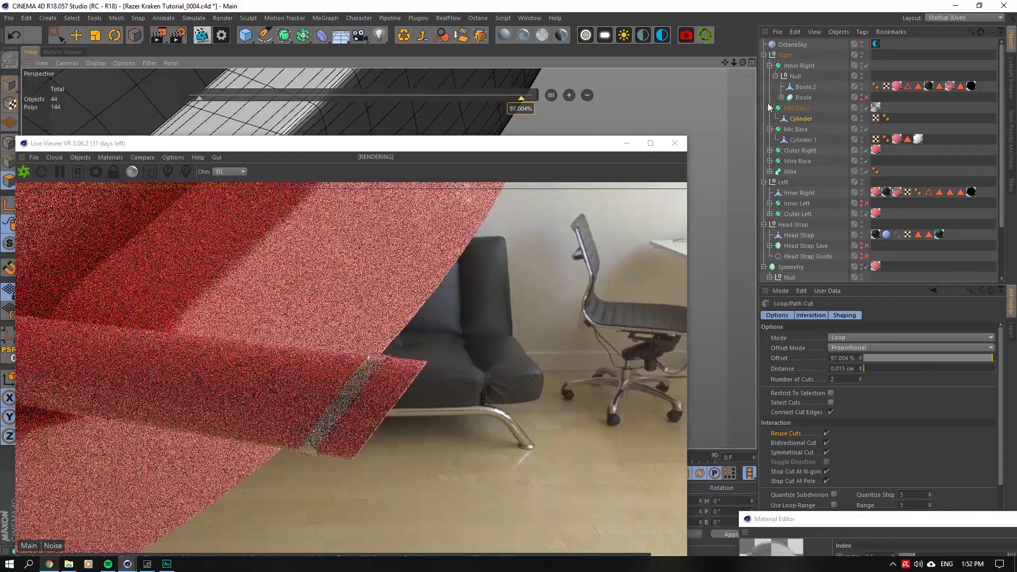
double_click(875, 107)
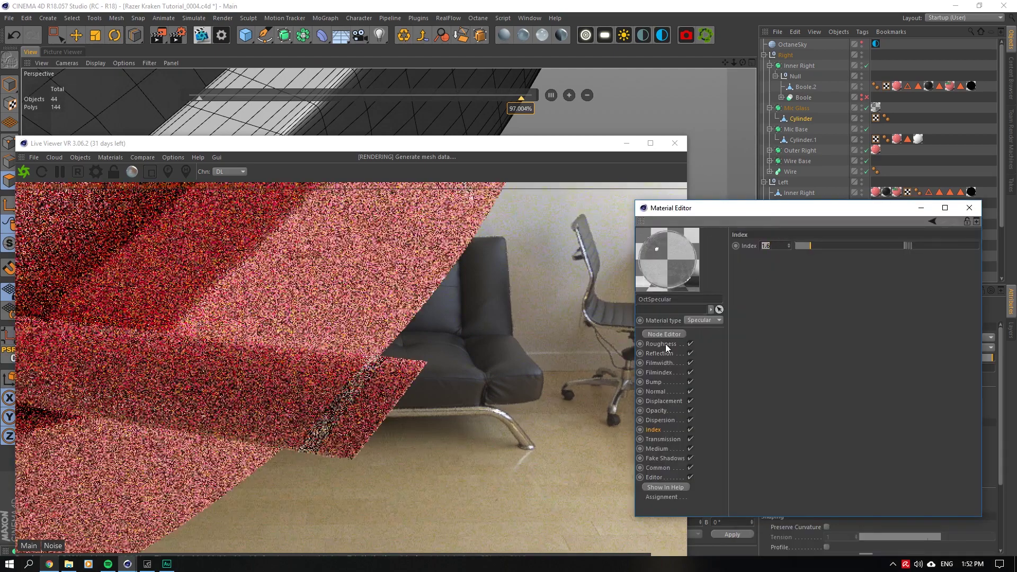
click(665, 344)
drag(531, 148, 542, 93)
click(756, 278)
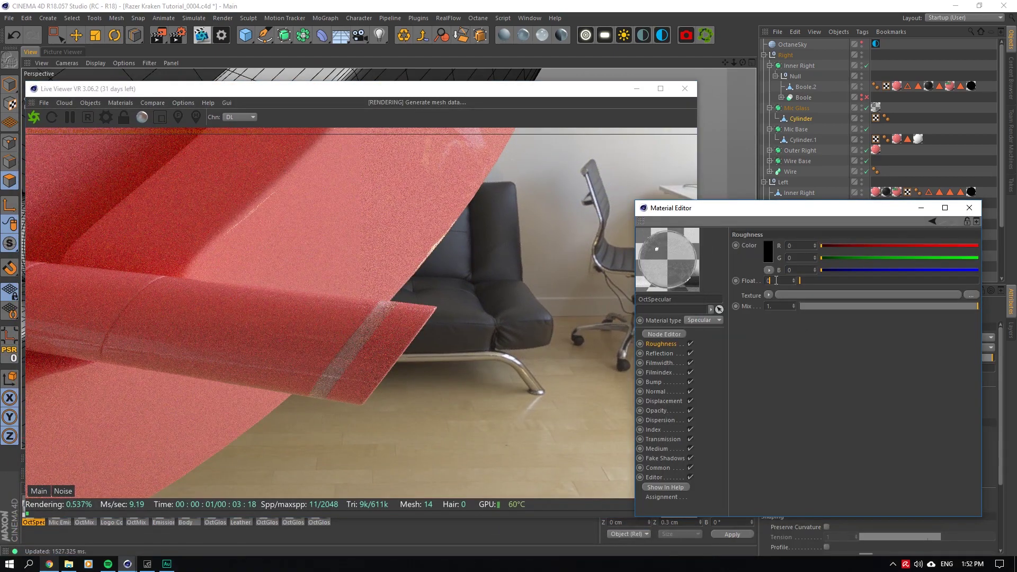
click(776, 280)
text(.3)
key(Return)
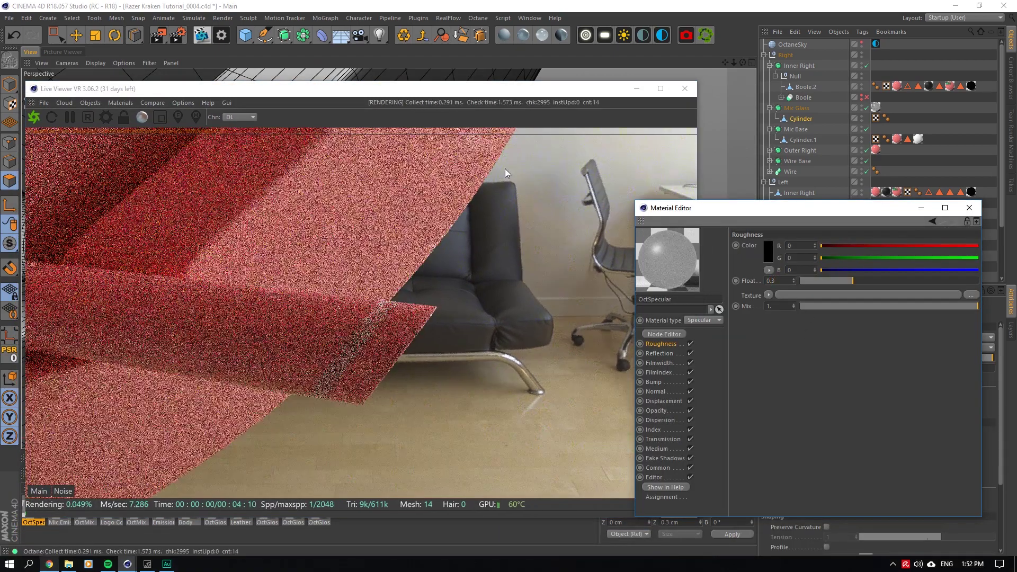
Set the Body material's diffuse colour to a stronger red with hue 0° and 70% saturation.
drag(743, 62, 721, 63)
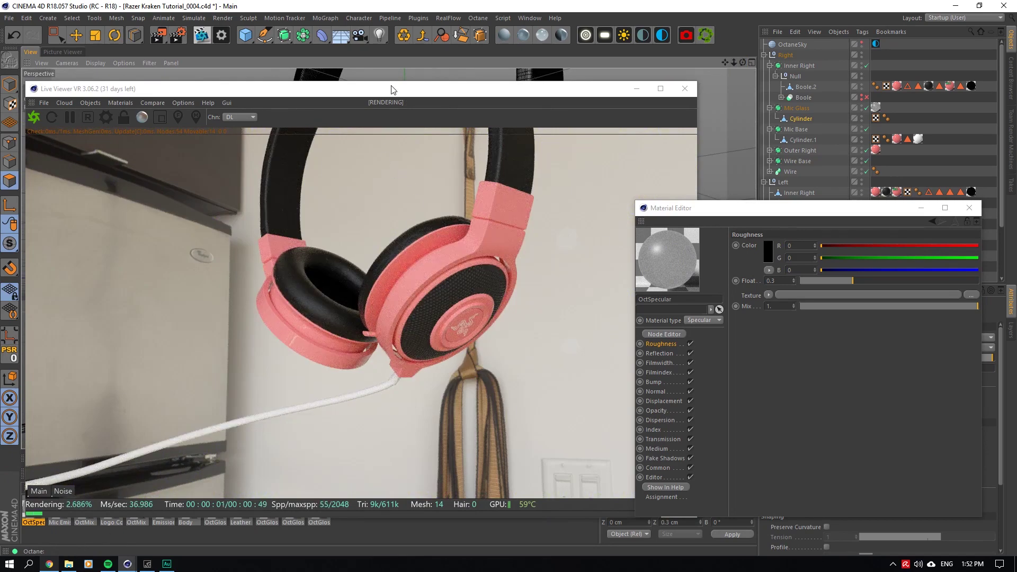
drag(392, 89, 383, 43)
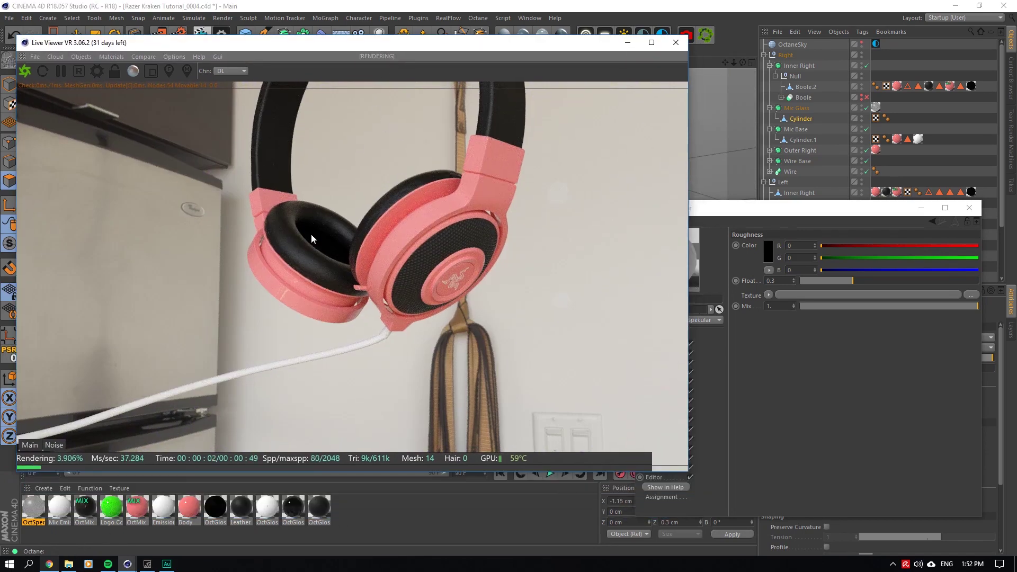
double_click(196, 519)
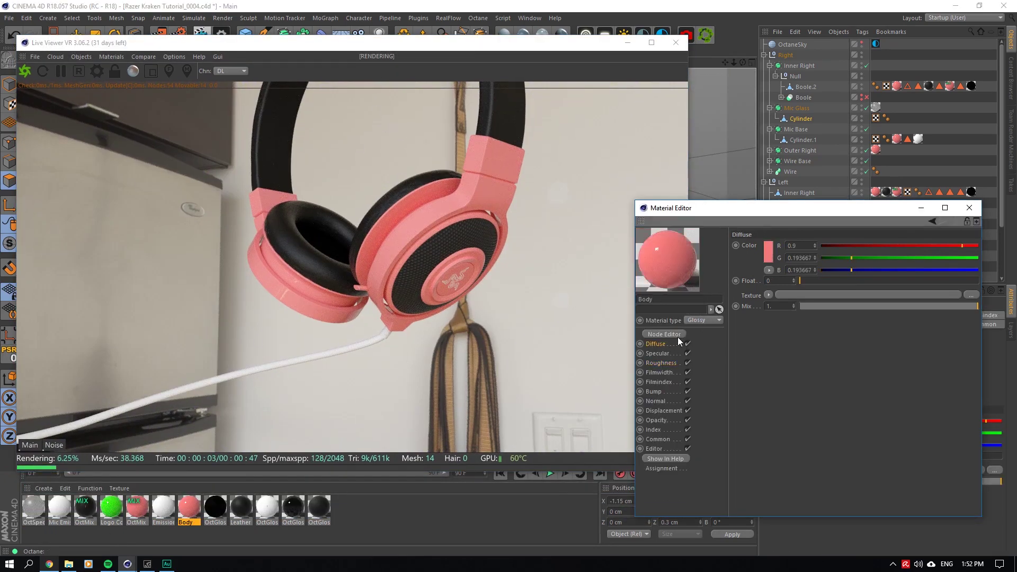
click(766, 253)
click(822, 272)
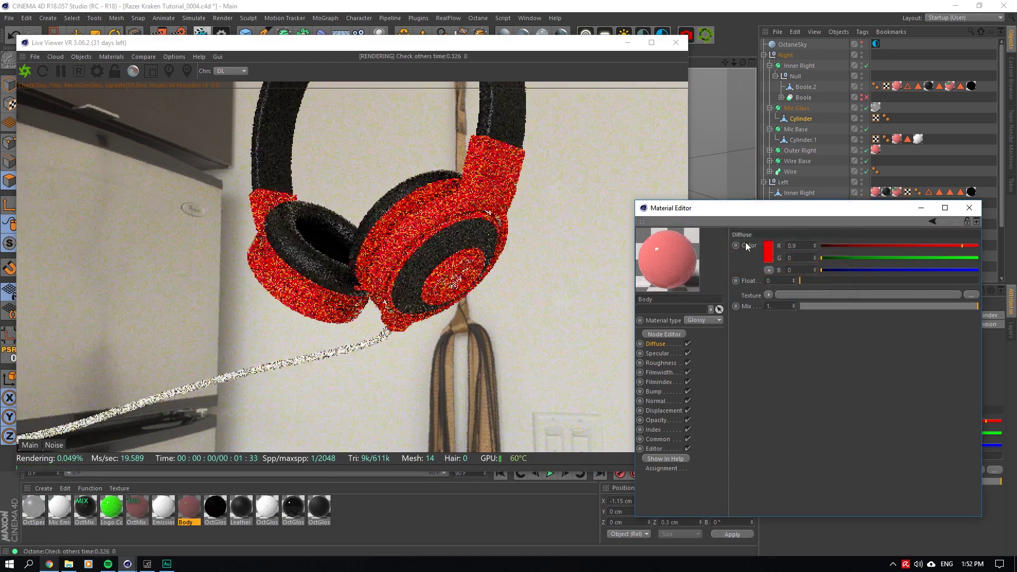
click(767, 253)
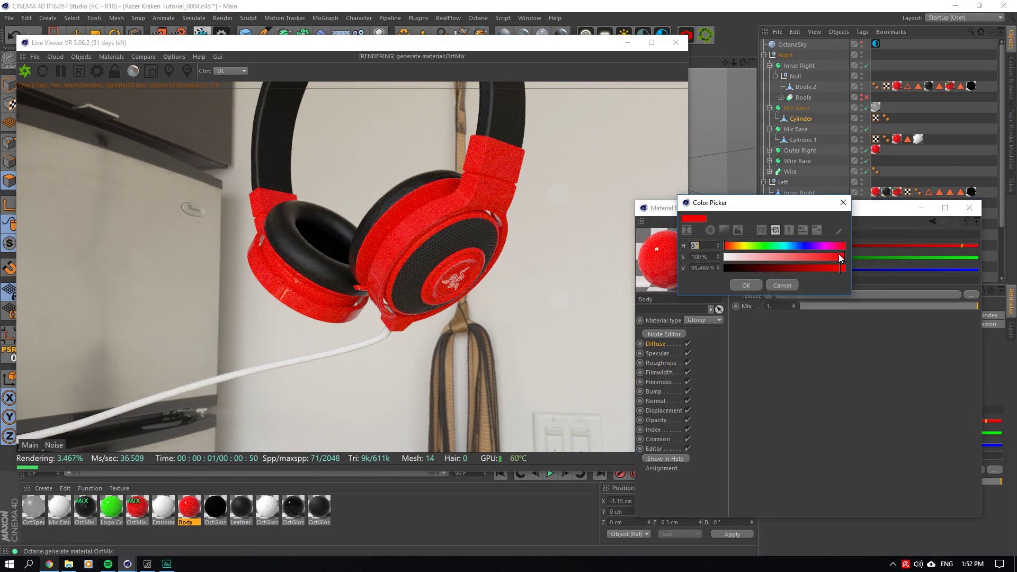
click(742, 284)
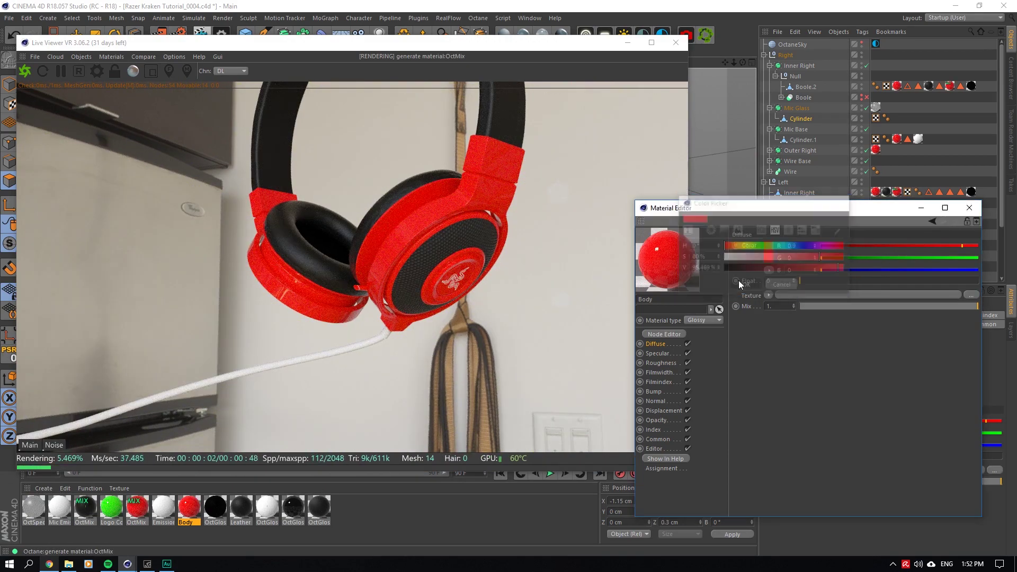
click(767, 253)
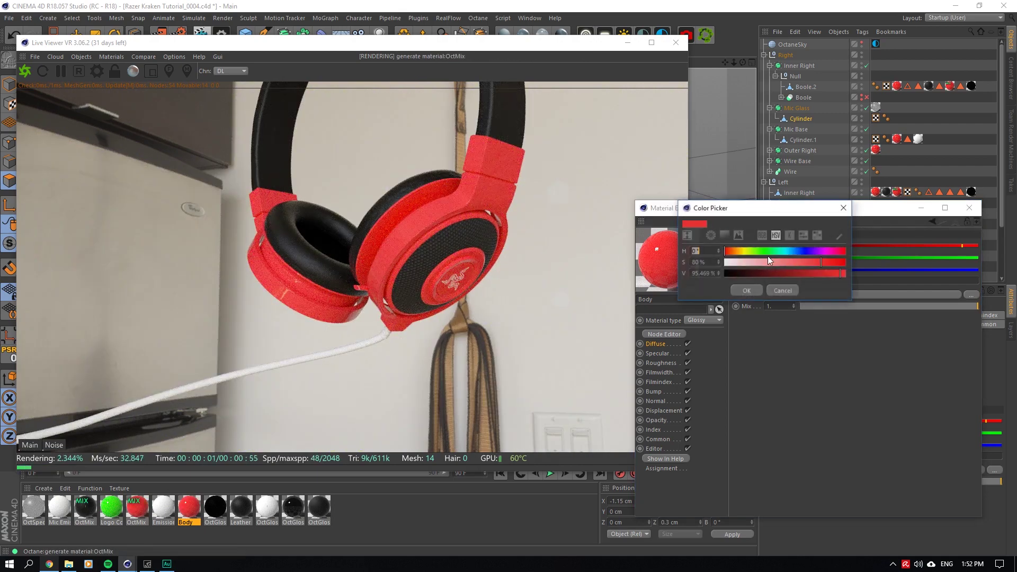
click(823, 263)
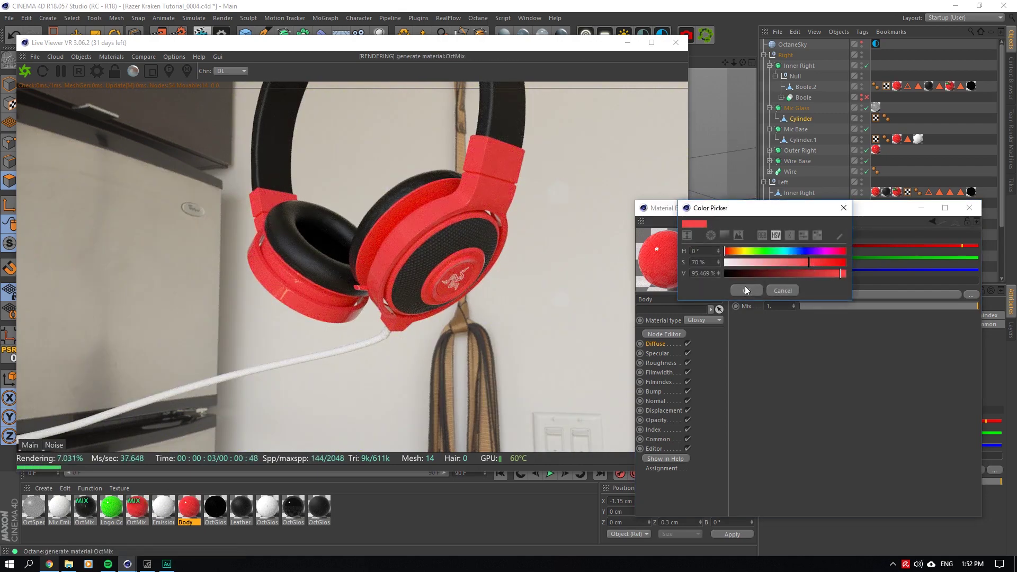
click(747, 290)
Switch to Chrome to examine the Razer Kraken reference artwork on ArtStation, and return to Cinema 4D.
drag(742, 62, 701, 63)
click(48, 563)
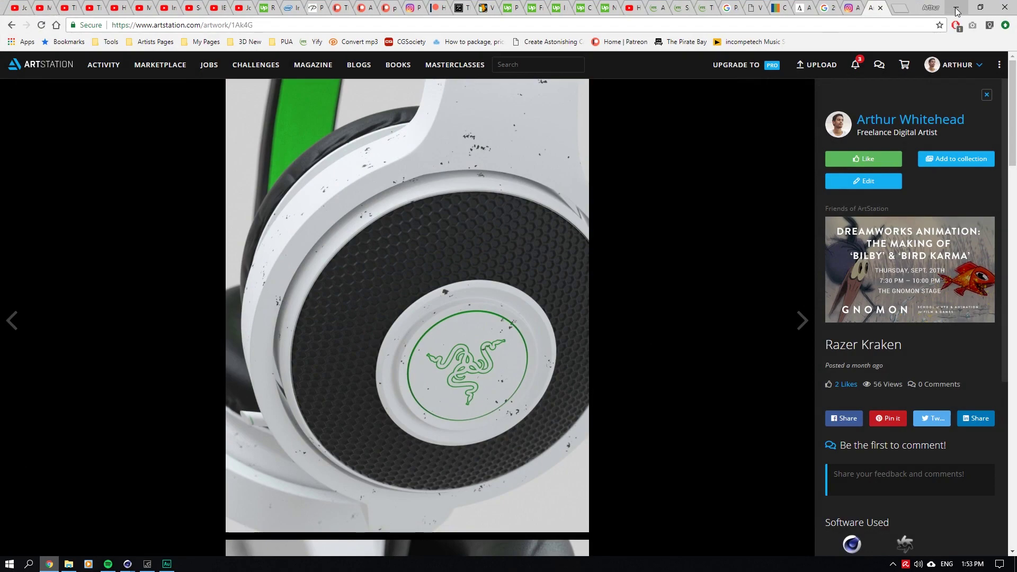
click(956, 9)
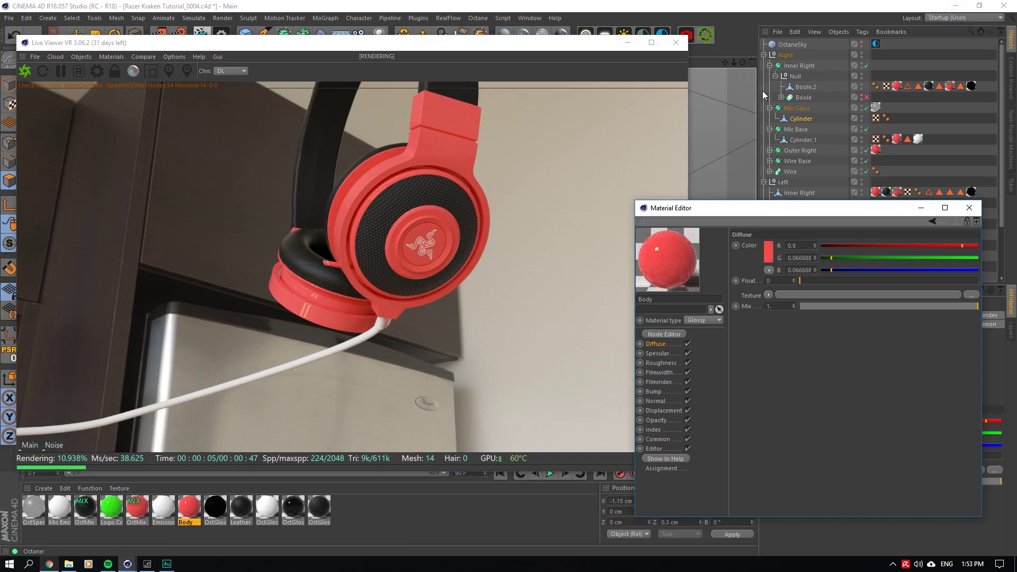
Match the Logo Color material's diffuse colour to the Body red, with hue 0° and 70% saturation.
drag(734, 63, 724, 106)
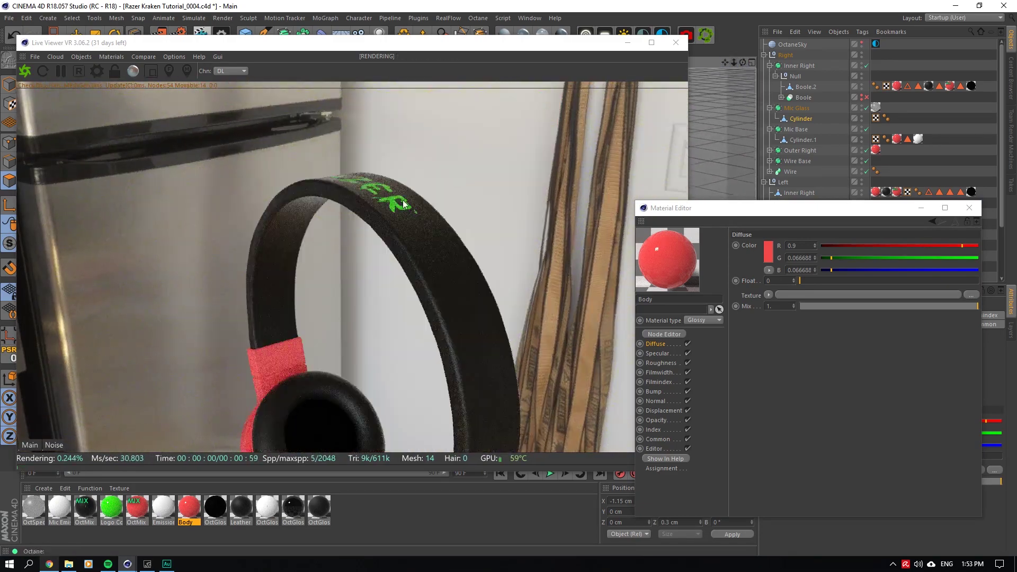
double_click(120, 512)
click(189, 507)
click(766, 257)
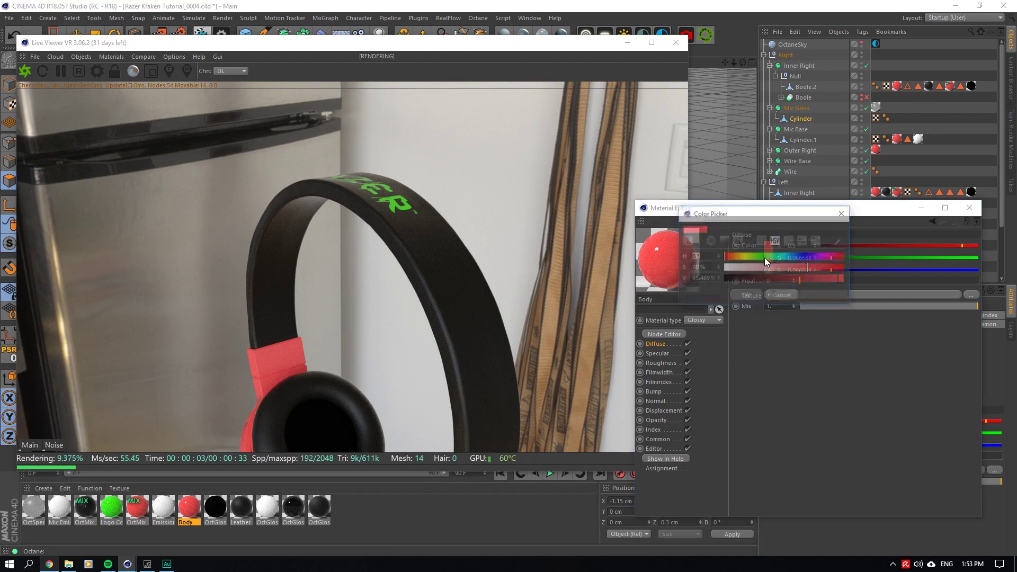
click(783, 296)
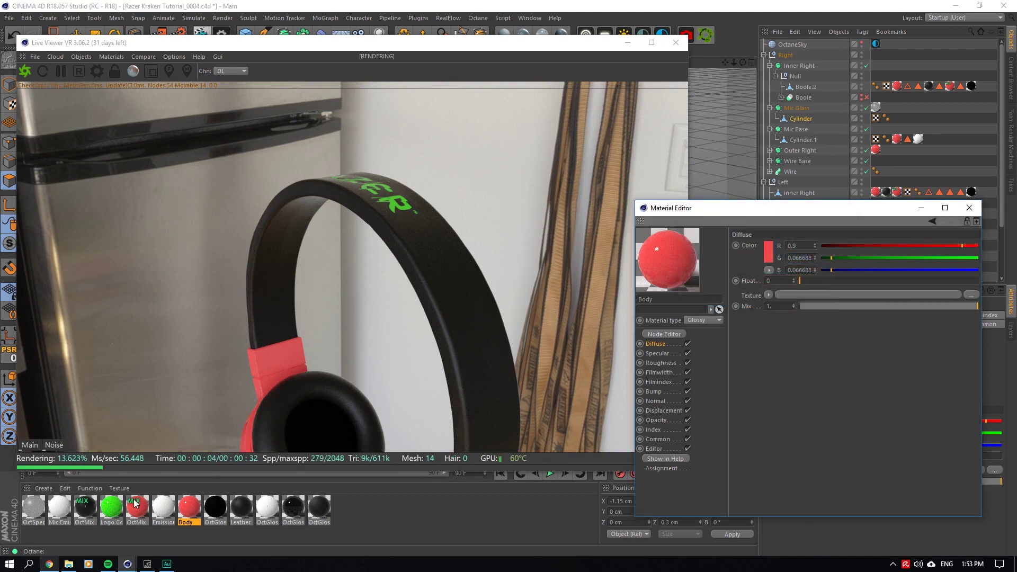
click(112, 507)
click(767, 252)
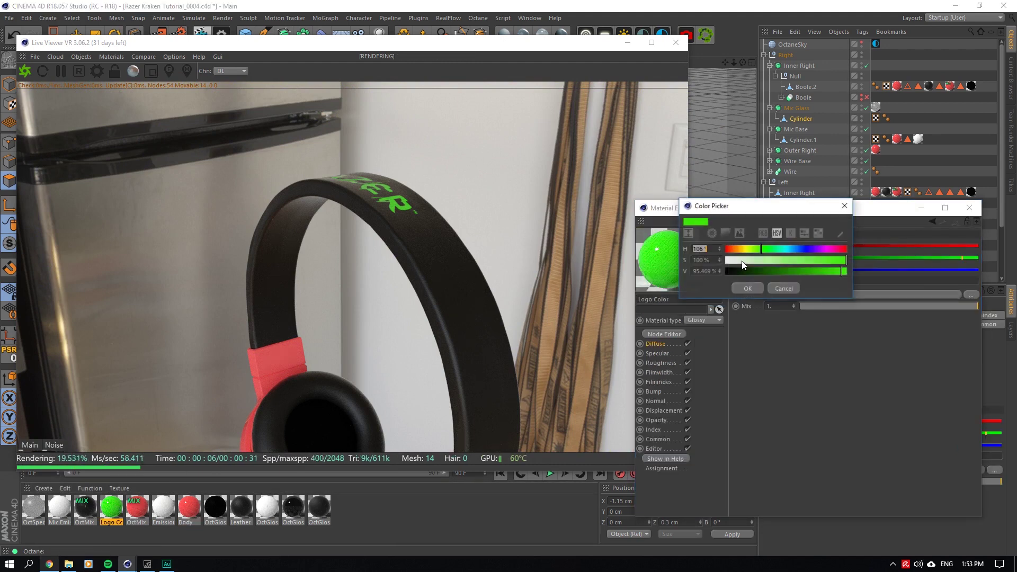
double_click(697, 259)
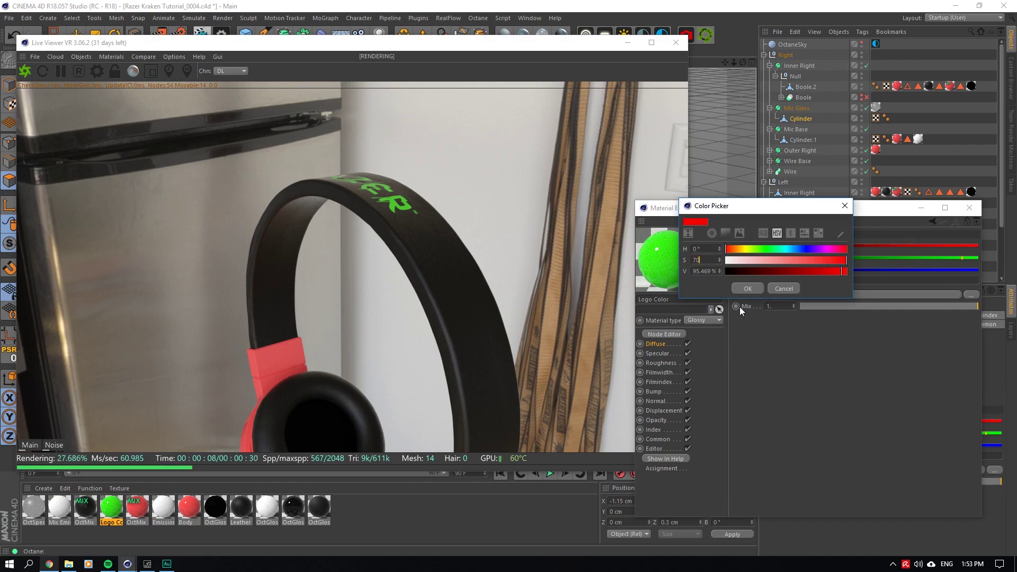
click(747, 288)
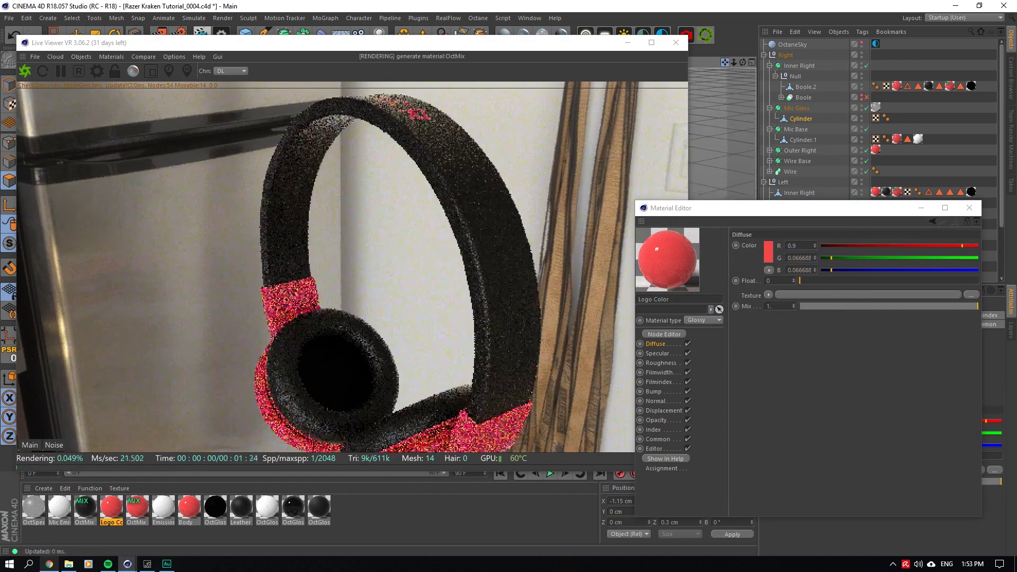
Apply the Body material to the Wire Base and the Leather material to the Wire.
drag(724, 62, 773, 90)
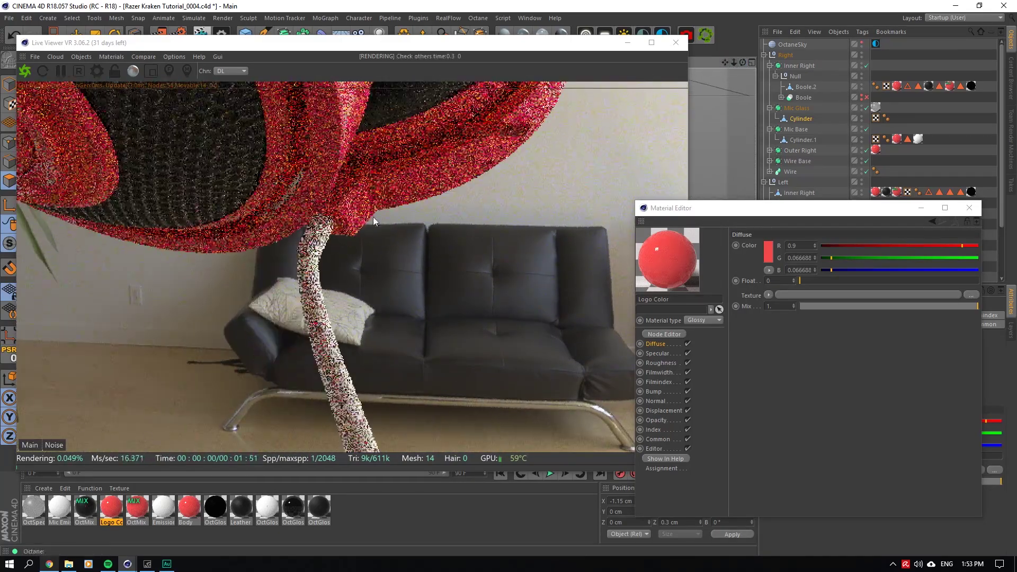
drag(733, 62, 763, 62)
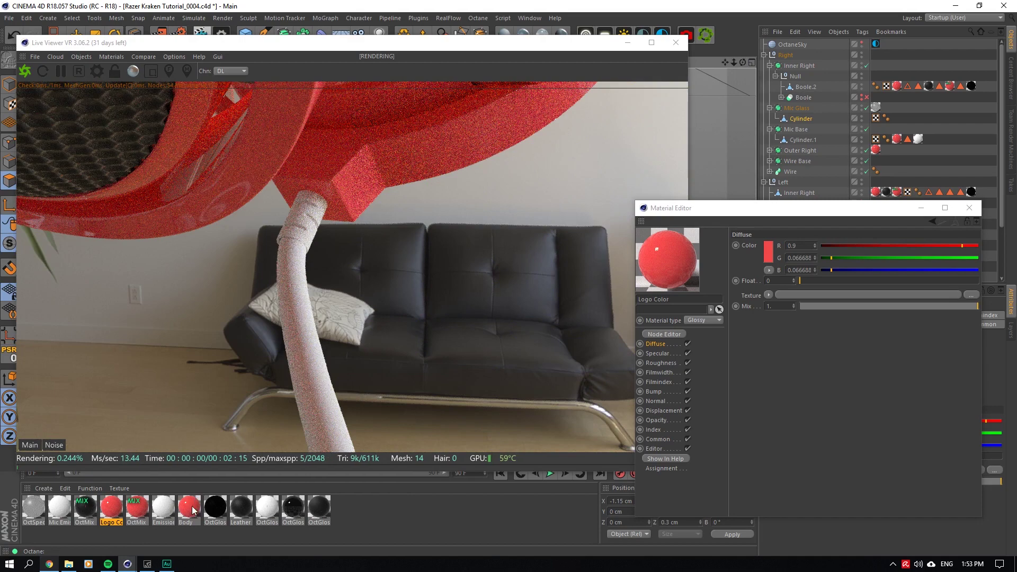
drag(193, 510, 203, 482)
drag(310, 219, 311, 220)
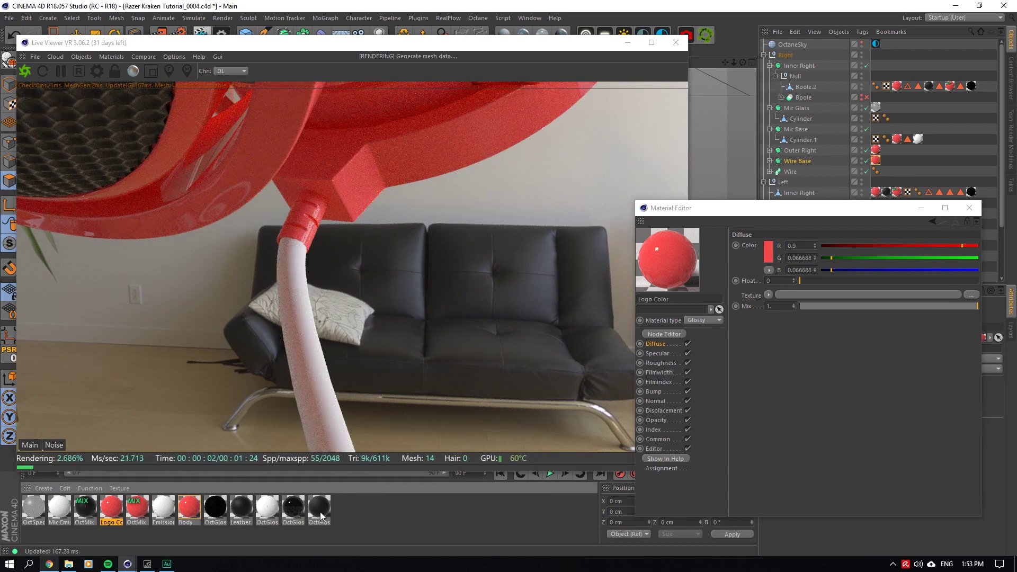
drag(267, 473, 299, 326)
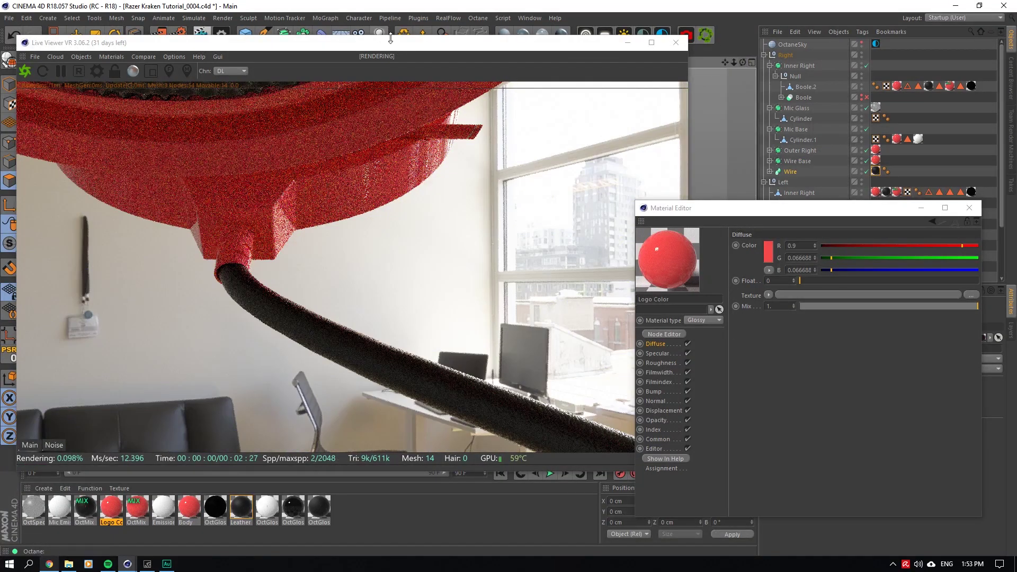
Disable the Wire sweep and move the spline point near the earcup downward so the cable drops more steeply.
drag(391, 42, 426, 371)
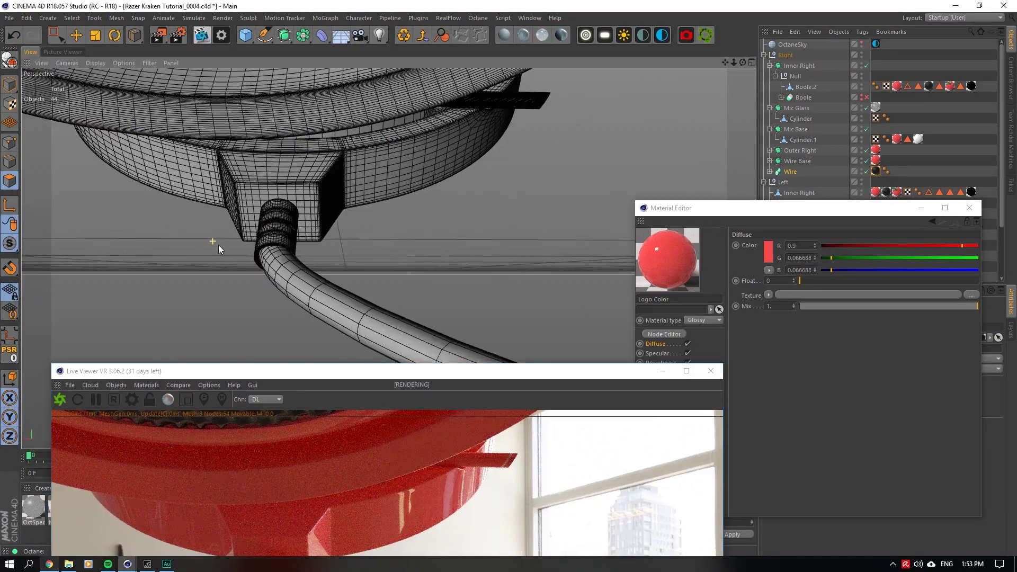
scroll(218, 245, up, 2)
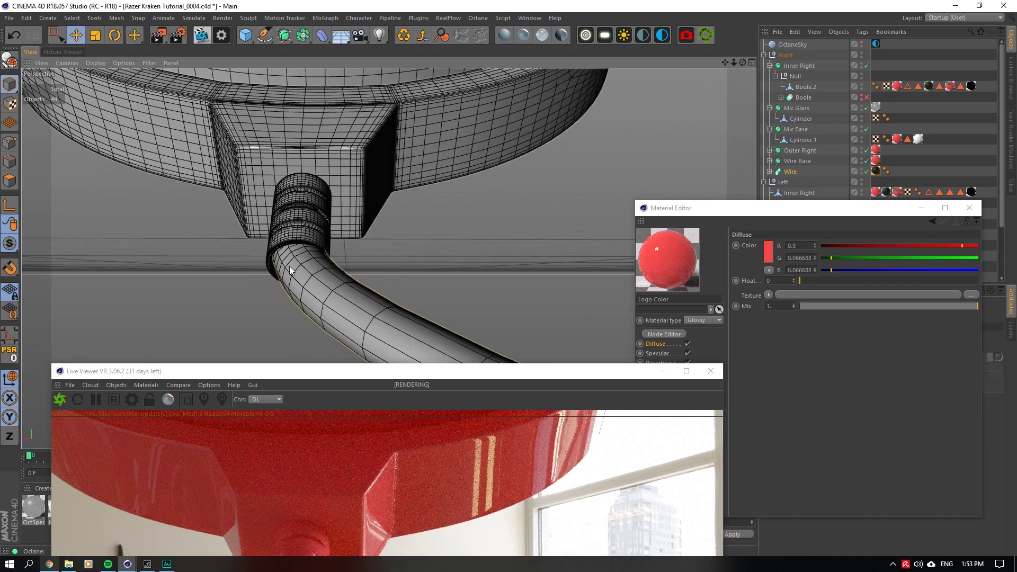
drag(847, 212, 846, 331)
click(768, 172)
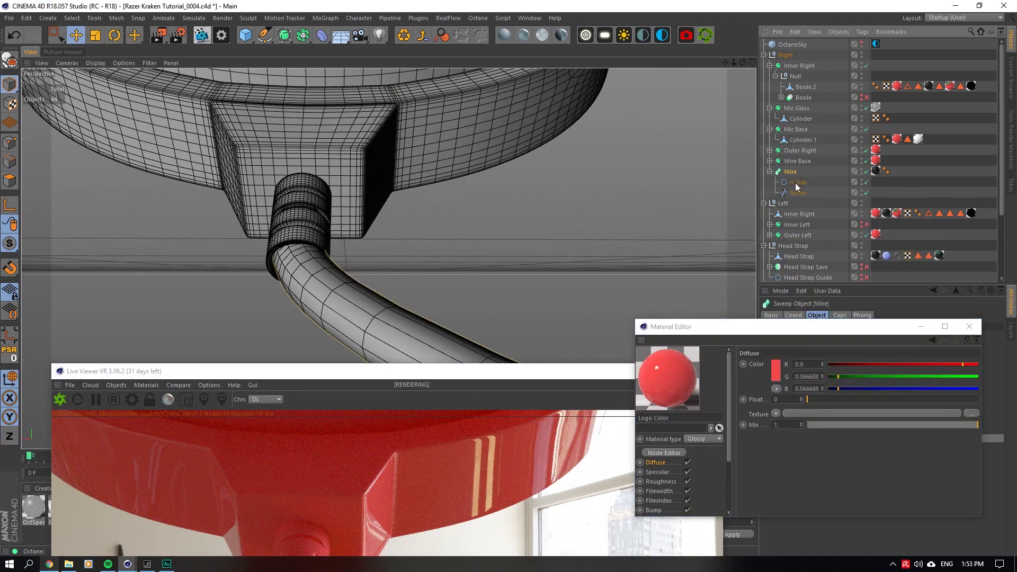
click(798, 193)
scroll(502, 215, down, 5)
scroll(725, 113, down, 6)
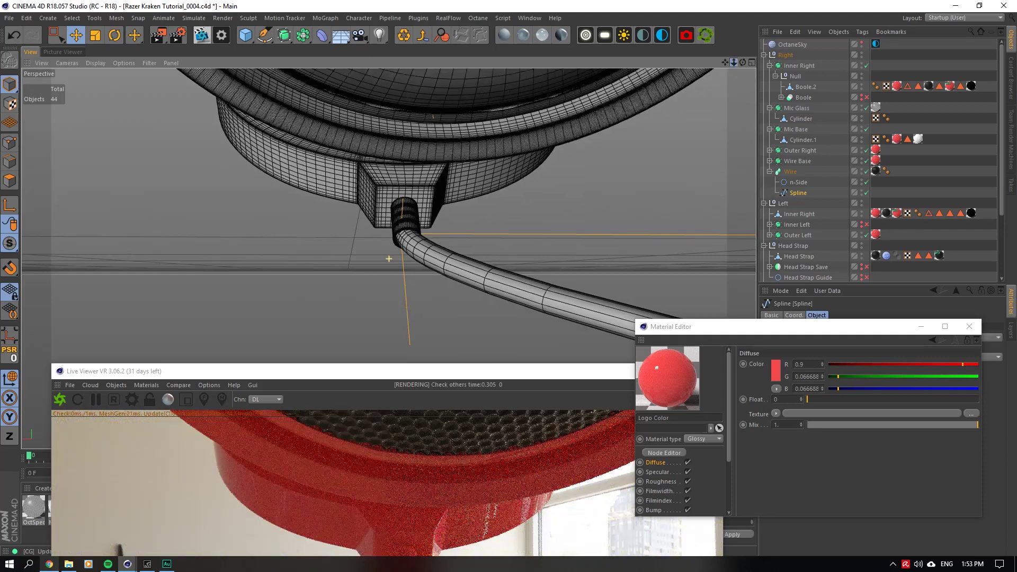
click(866, 171)
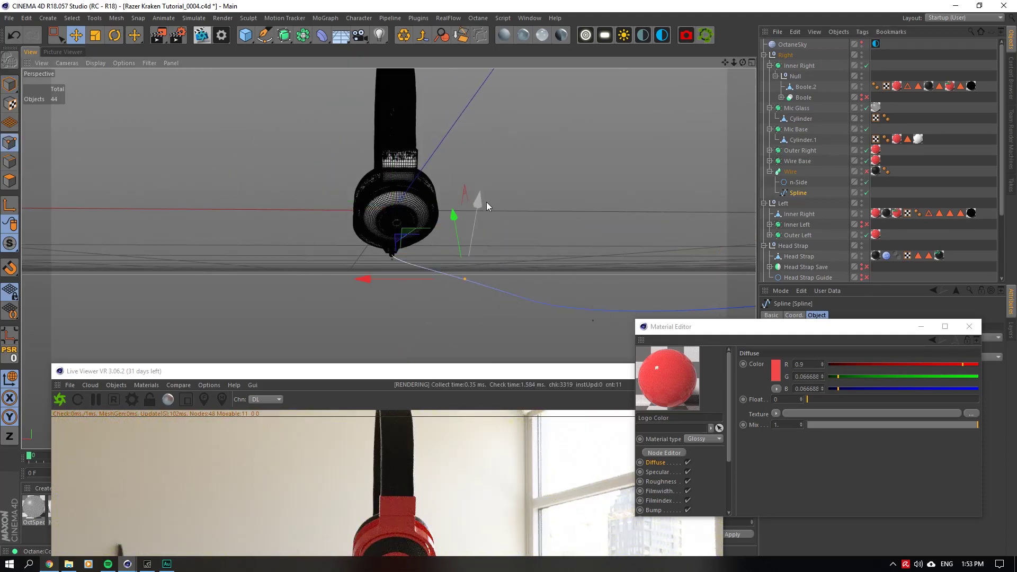
drag(486, 202, 312, 316)
Check the cable spline's curve from an angled view and re-enable the Wire sweep.
click(866, 171)
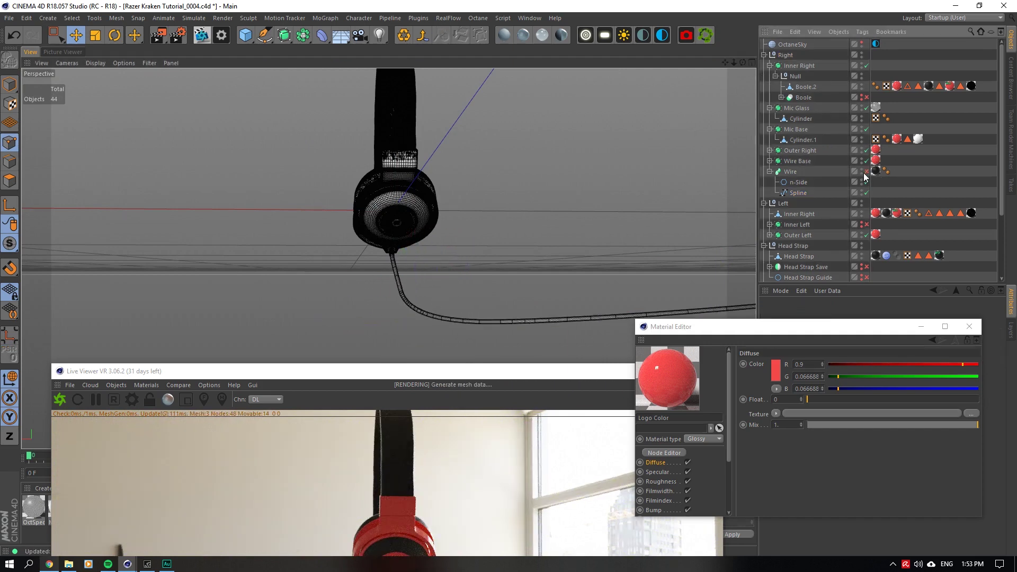
click(797, 193)
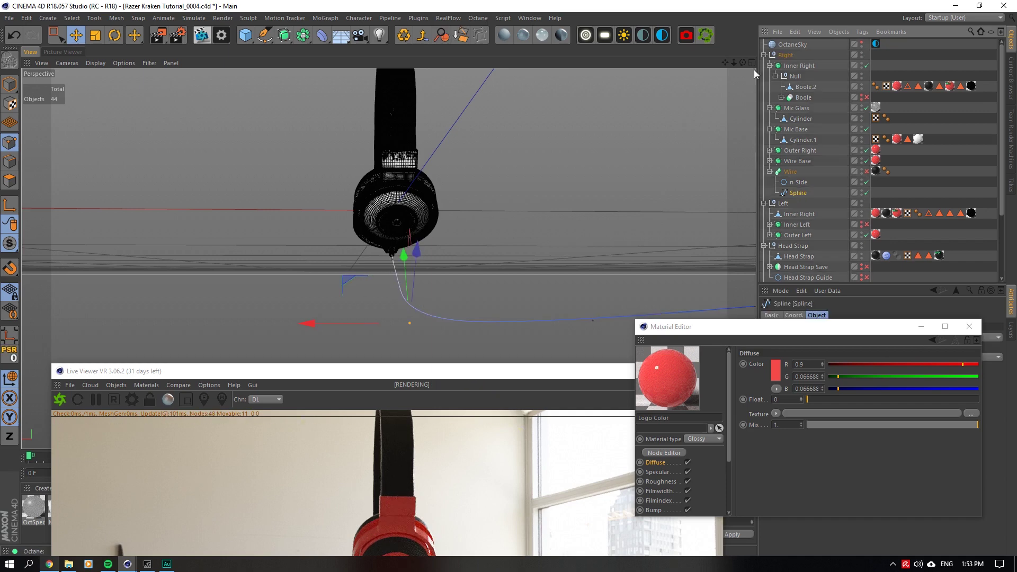
alt+drag(397, 219, 370, 254)
drag(792, 331, 867, 462)
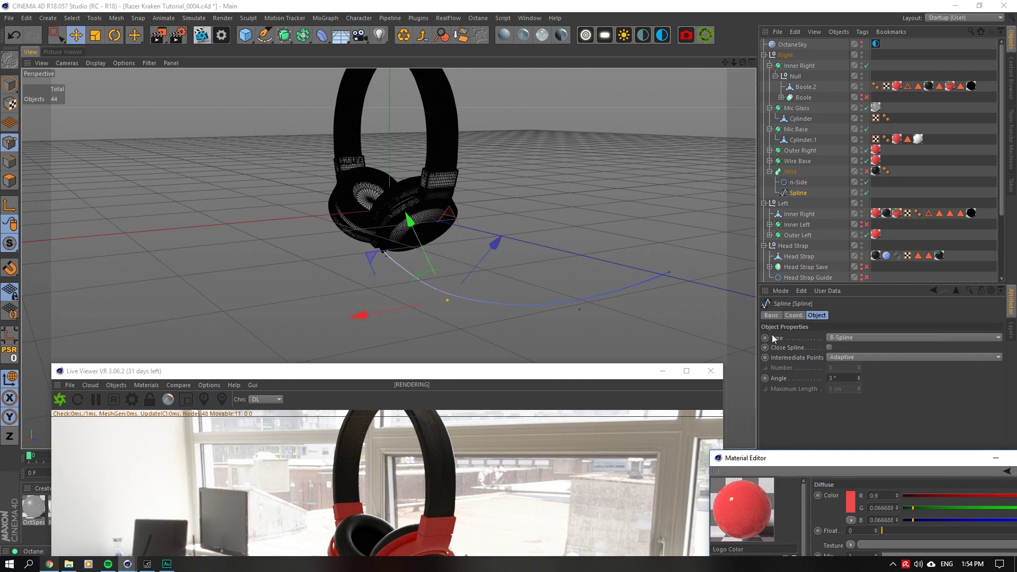
click(887, 179)
click(866, 171)
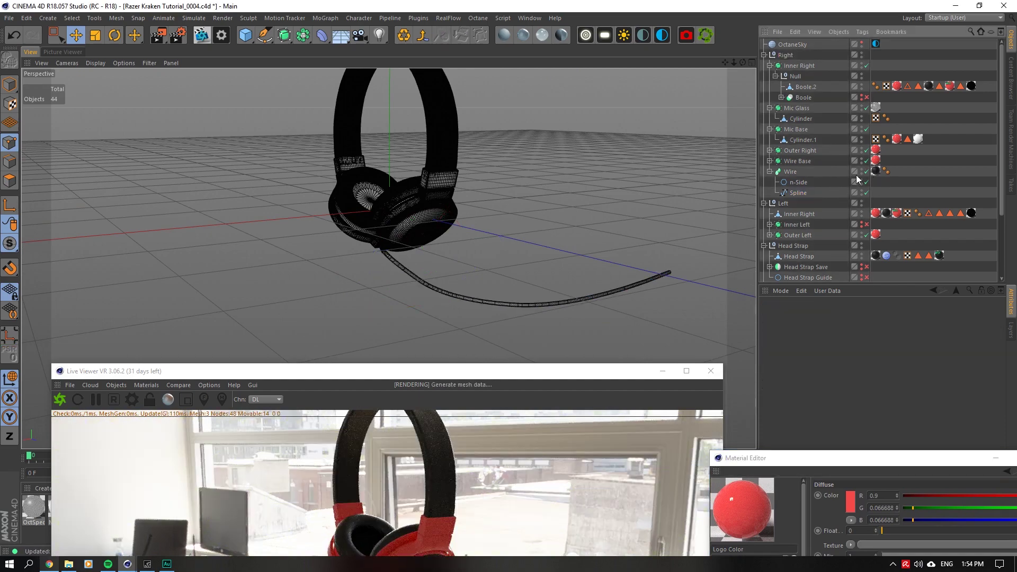
Try the Bezier type on the cable spline and restore B-Spline.
click(798, 193)
click(858, 337)
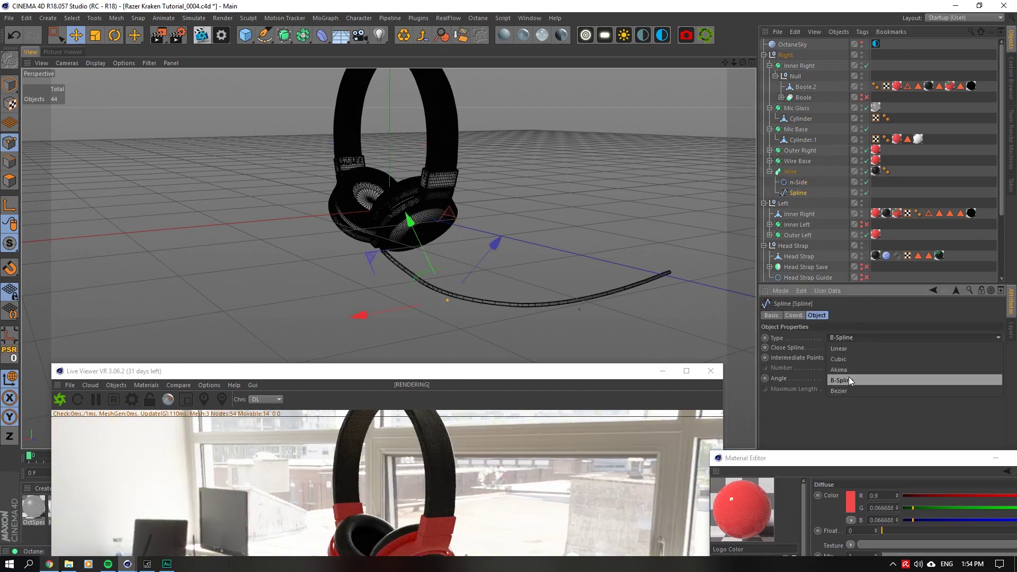
click(845, 389)
click(843, 336)
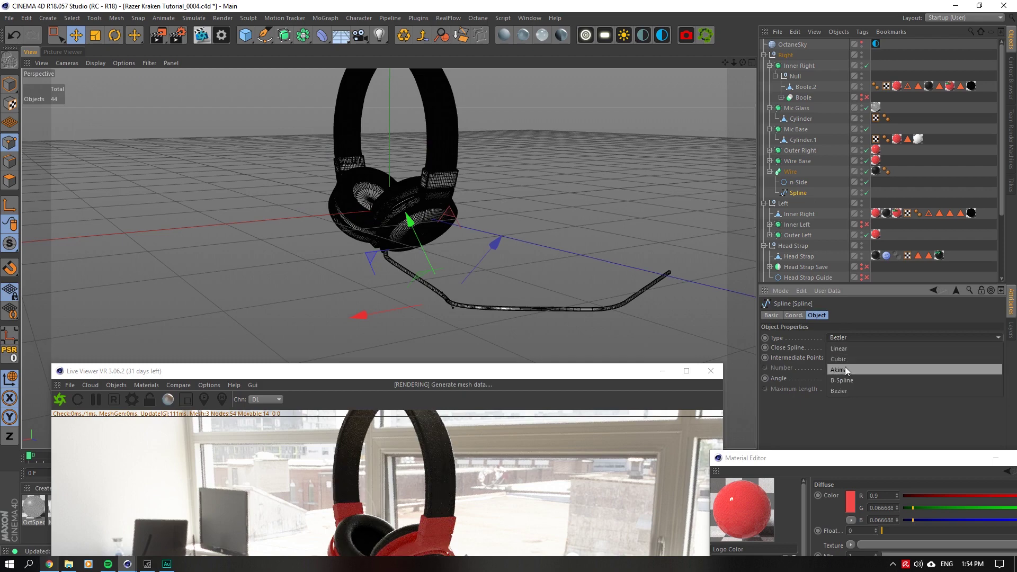
click(844, 380)
Delete the extra point on the cable spline's descending section and reposition its neighbouring points for a smoother, steeper drop.
scroll(437, 290, up, 2)
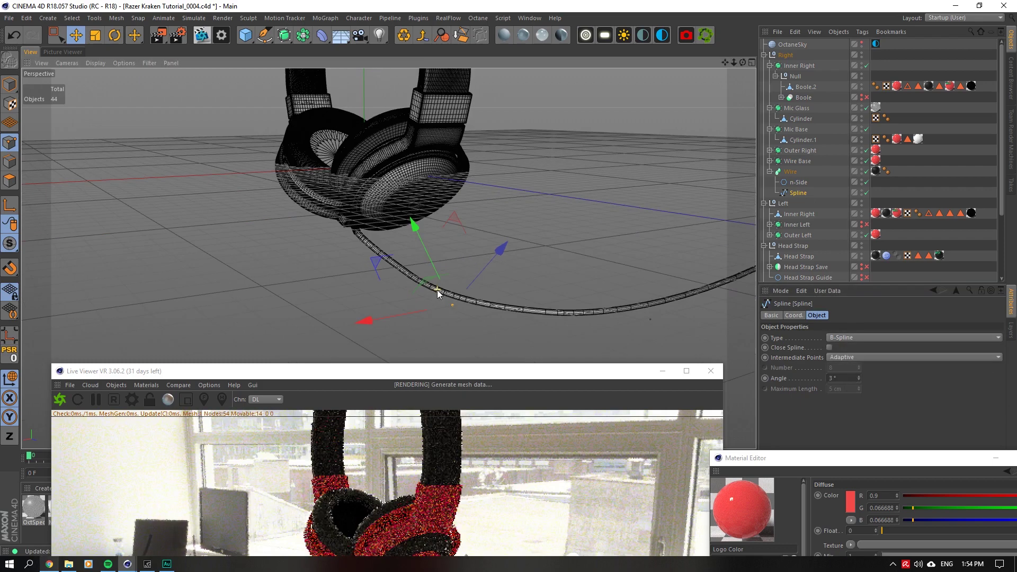
key(Delete)
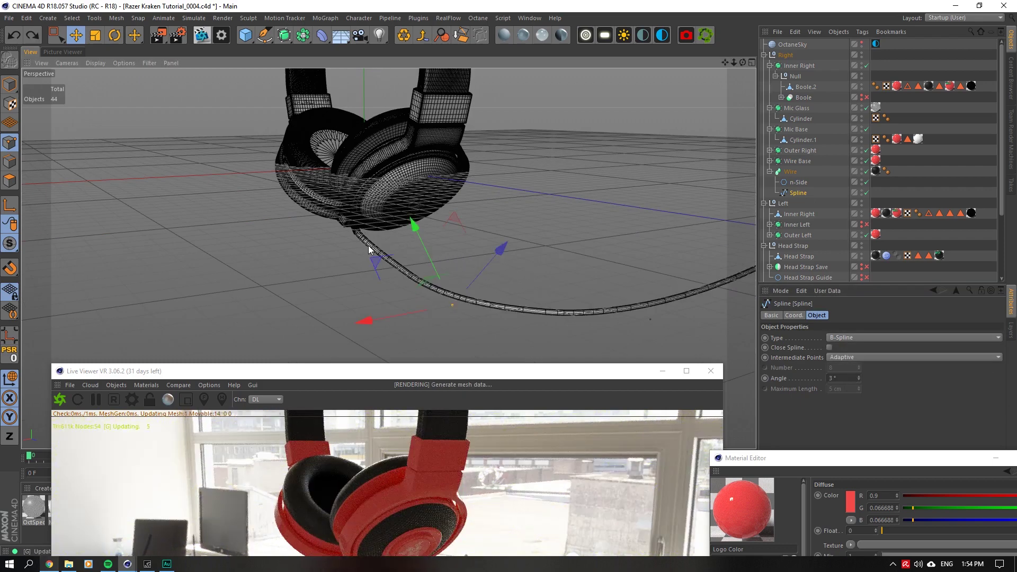
drag(329, 166, 344, 198)
click(455, 299)
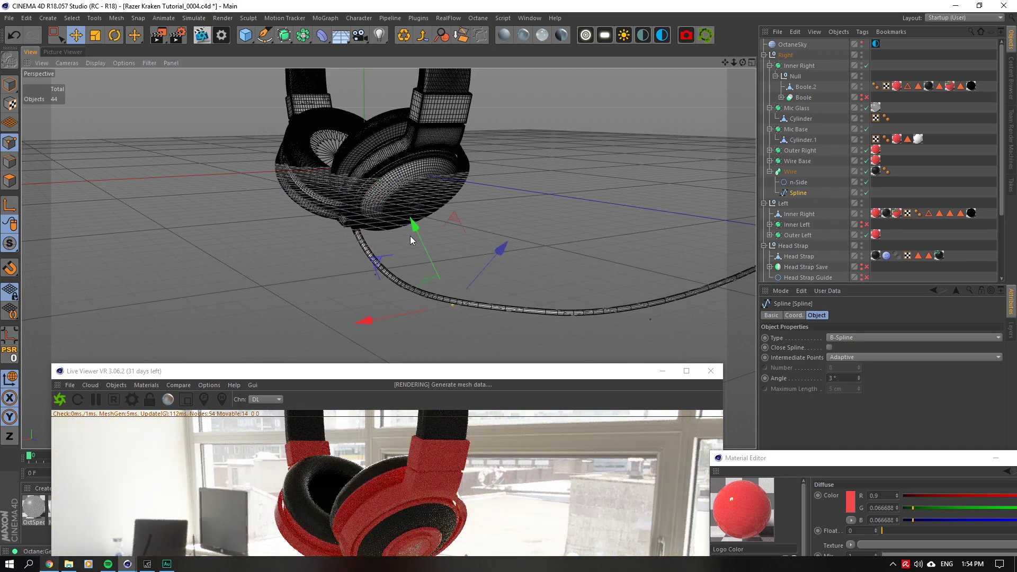
drag(416, 227, 436, 264)
Reframe the whole earcup area and hanging cable in the live render, create an Octane camera from that view, and close the Material Editor.
scroll(358, 229, up, 6)
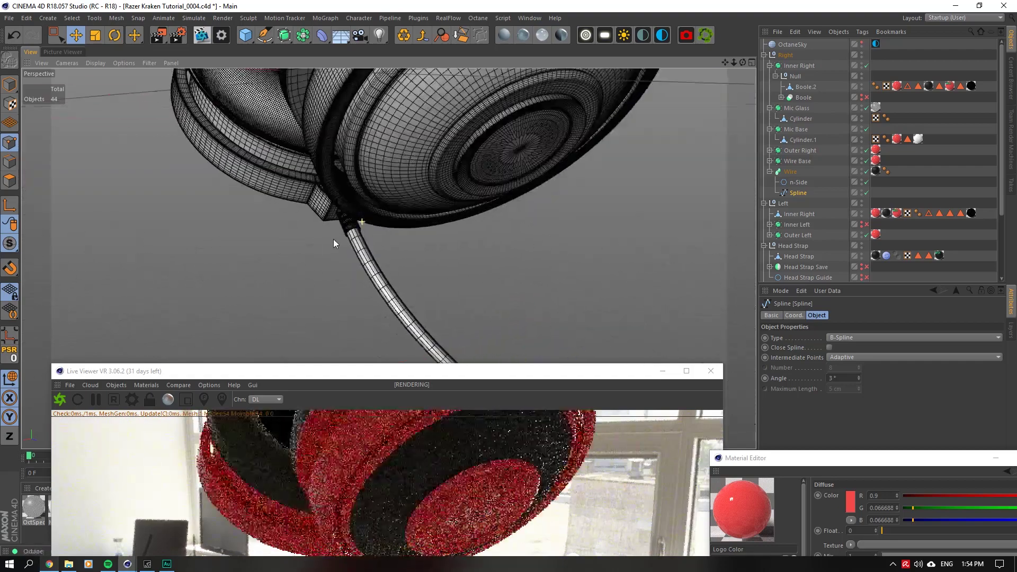
drag(742, 62, 572, 69)
drag(538, 377, 505, 117)
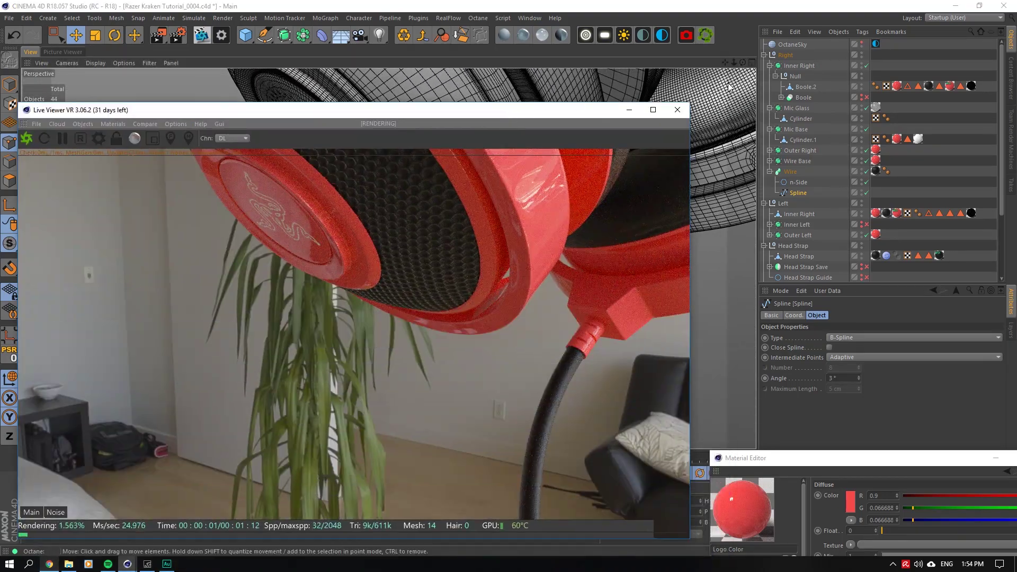
drag(733, 61, 582, 212)
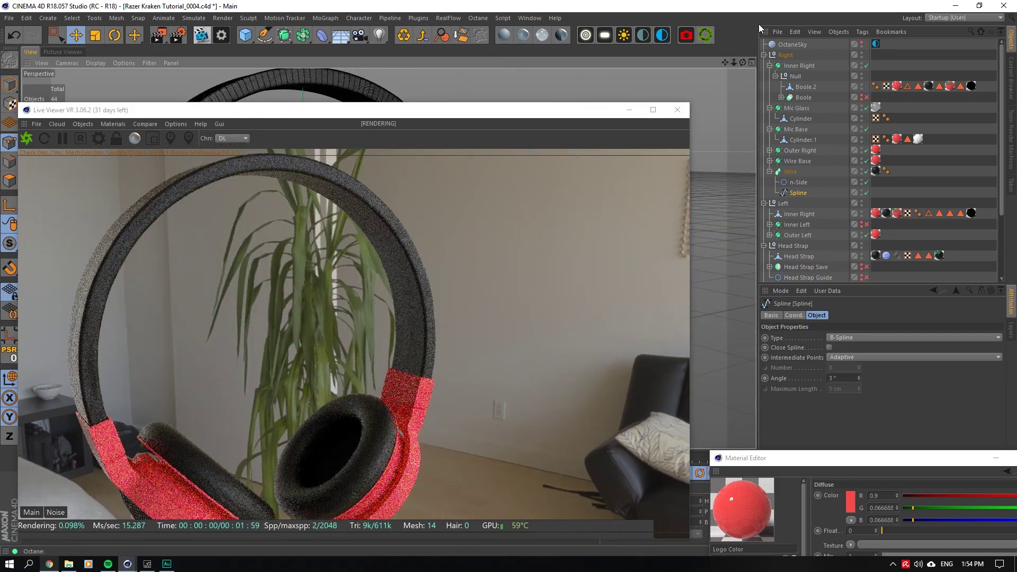
drag(742, 62, 609, 85)
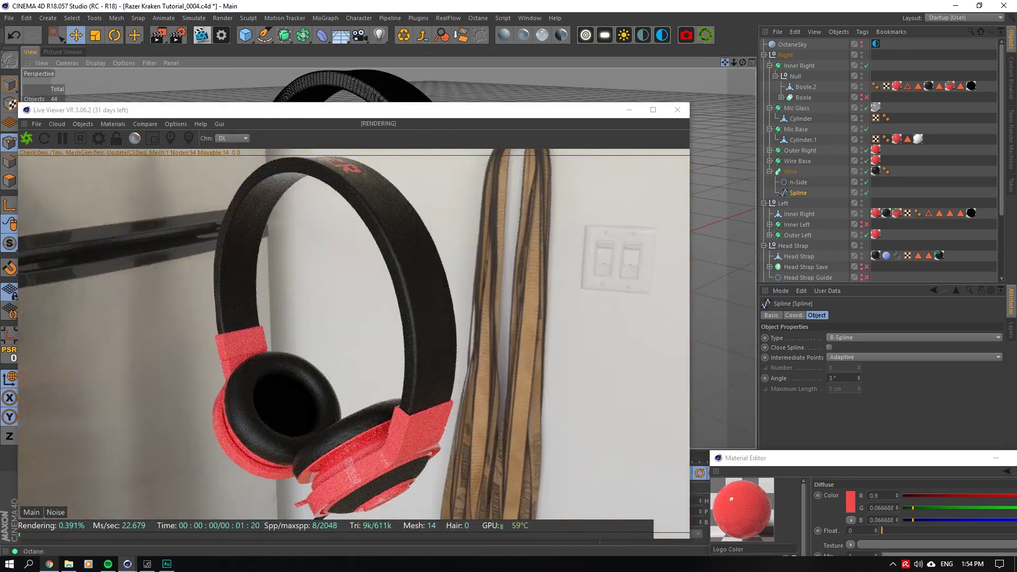
drag(725, 62, 802, 0)
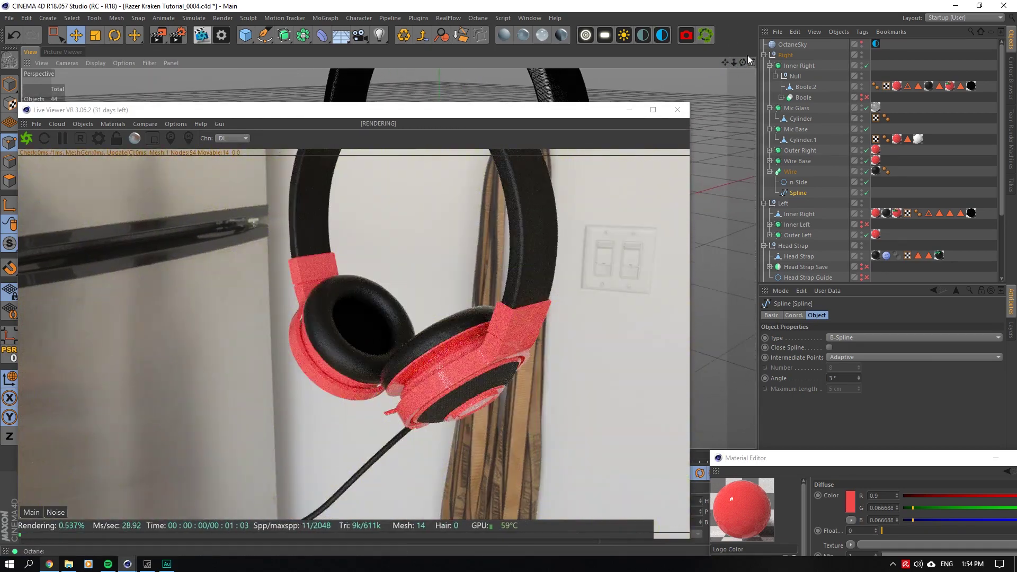
click(687, 36)
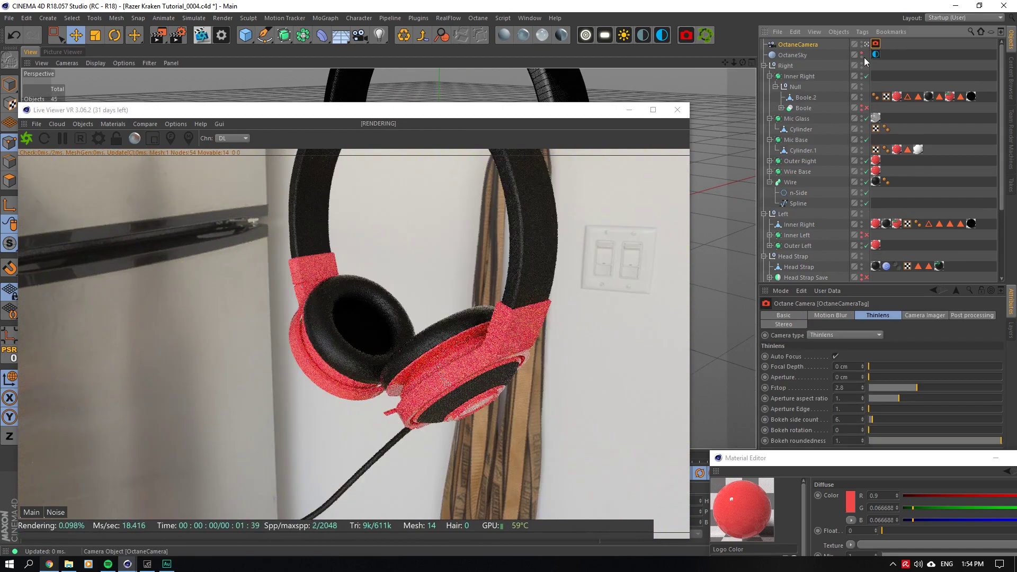
drag(979, 457, 858, 363)
click(835, 370)
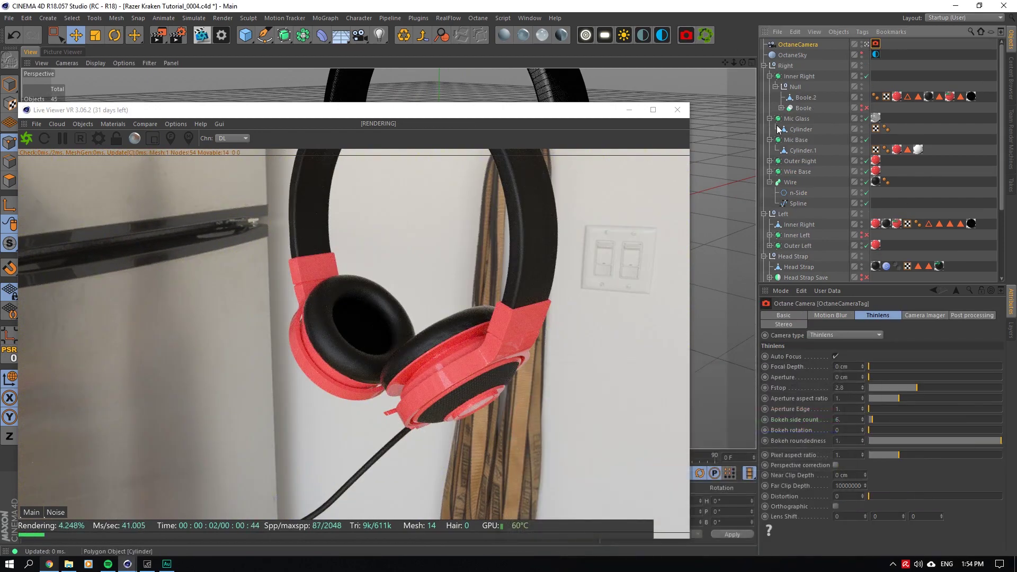
Collapse the Right, Left, Head Strap and Symmetry hierarchies in the object list.
click(770, 119)
click(770, 129)
click(770, 164)
click(770, 162)
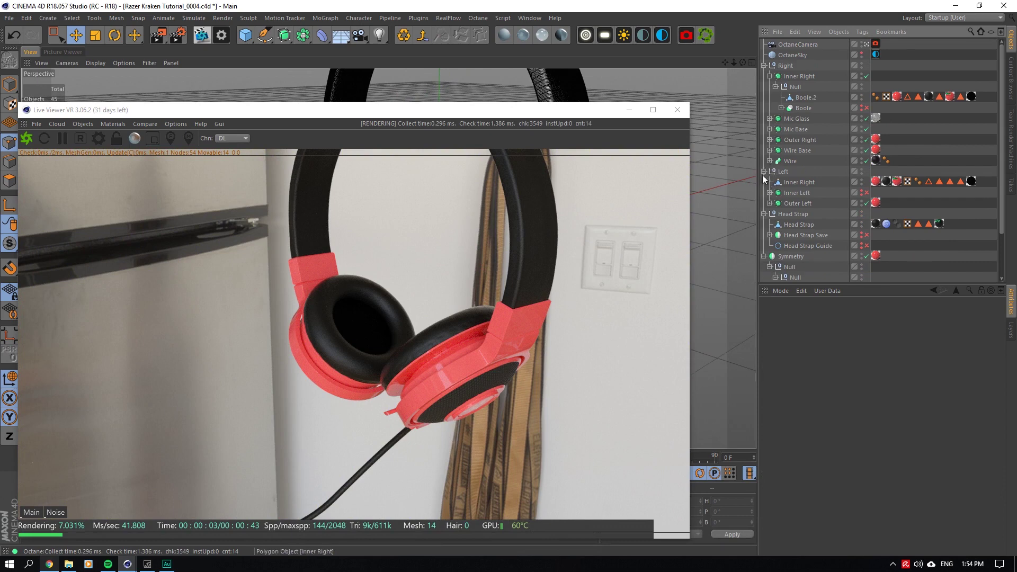
click(762, 172)
click(763, 183)
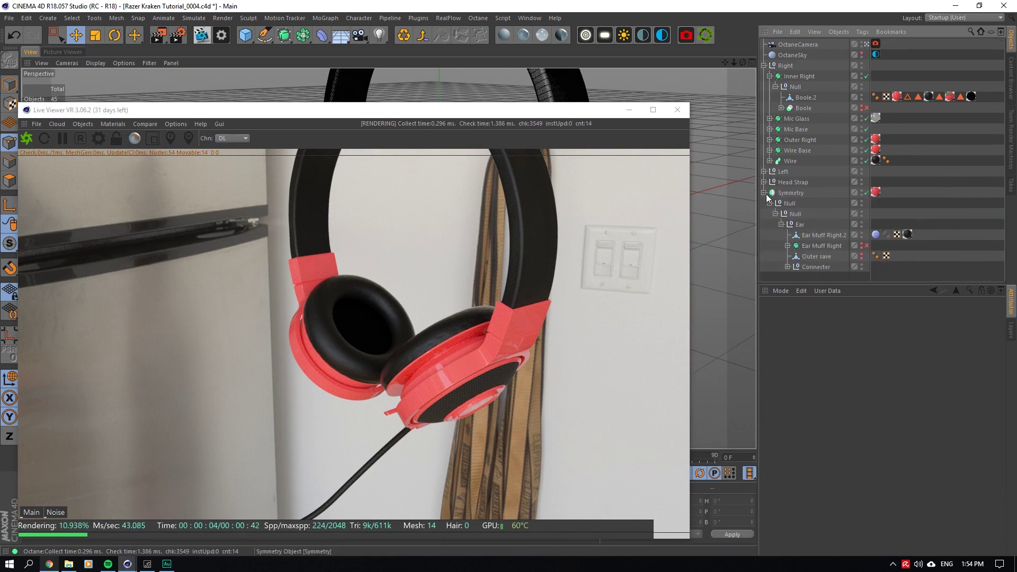
click(763, 192)
click(769, 77)
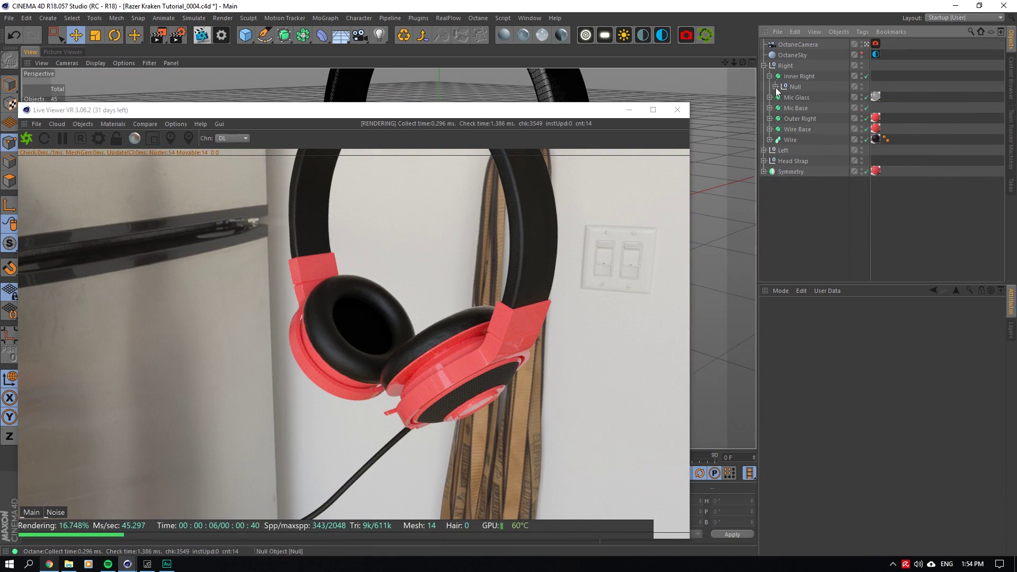
click(764, 65)
Frame a close-up of the logo earcup through the OctaneCamera in the live render.
click(797, 45)
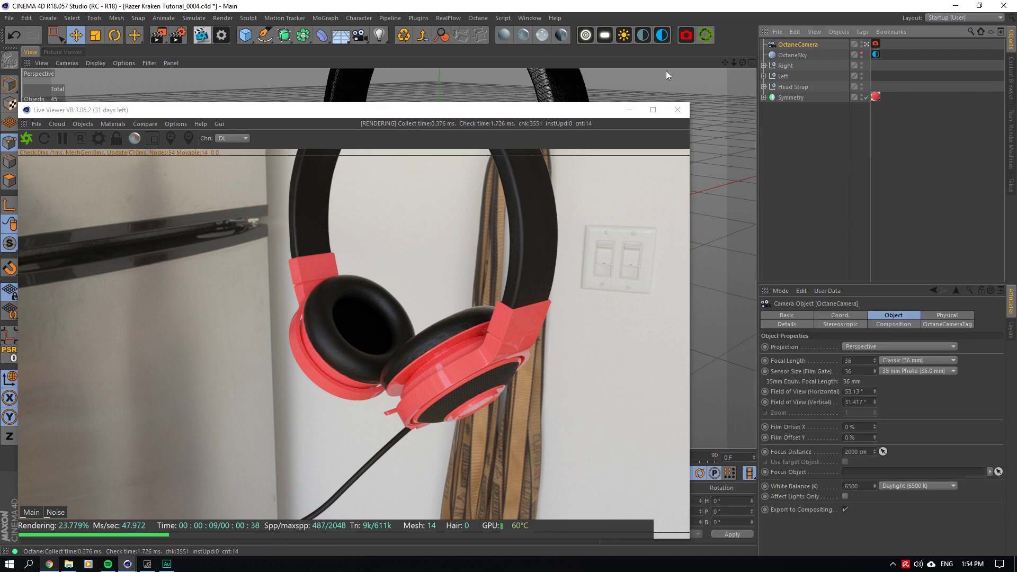
click(751, 62)
click(751, 62)
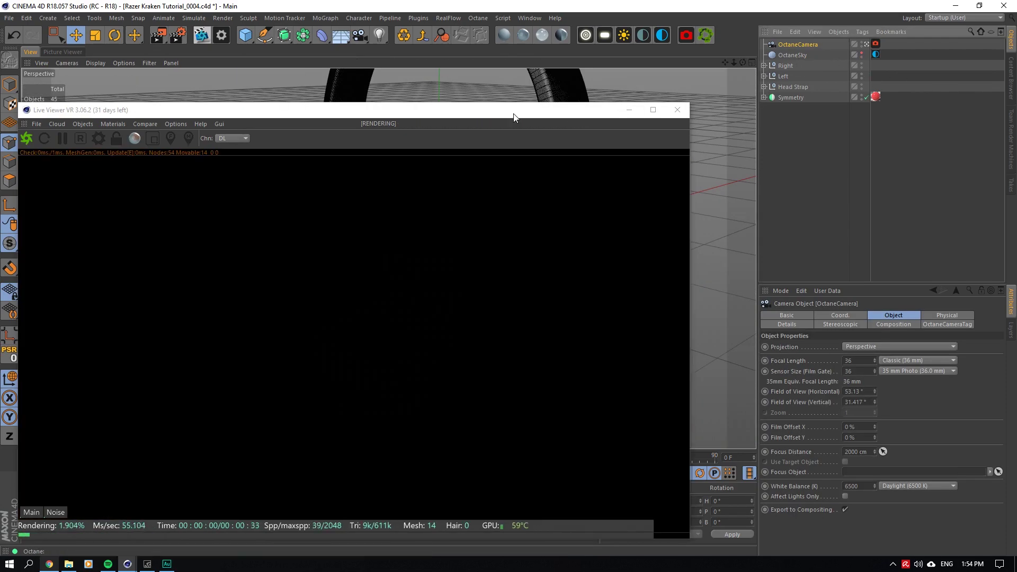
drag(518, 111, 585, 411)
drag(741, 62, 690, 154)
mouse_move(733, 61)
mouse_down()
mouse_move(794, 62)
mouse_move(744, 62)
mouse_move(751, 53)
mouse_move(726, 62)
mouse_move(743, 67)
mouse_up()
drag(549, 417, 498, 57)
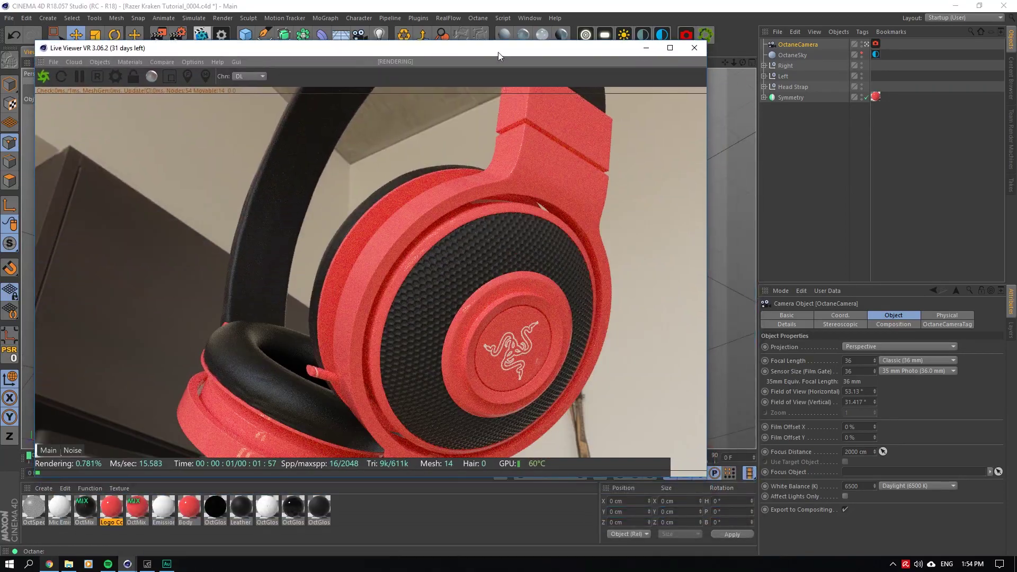
drag(724, 61, 728, 63)
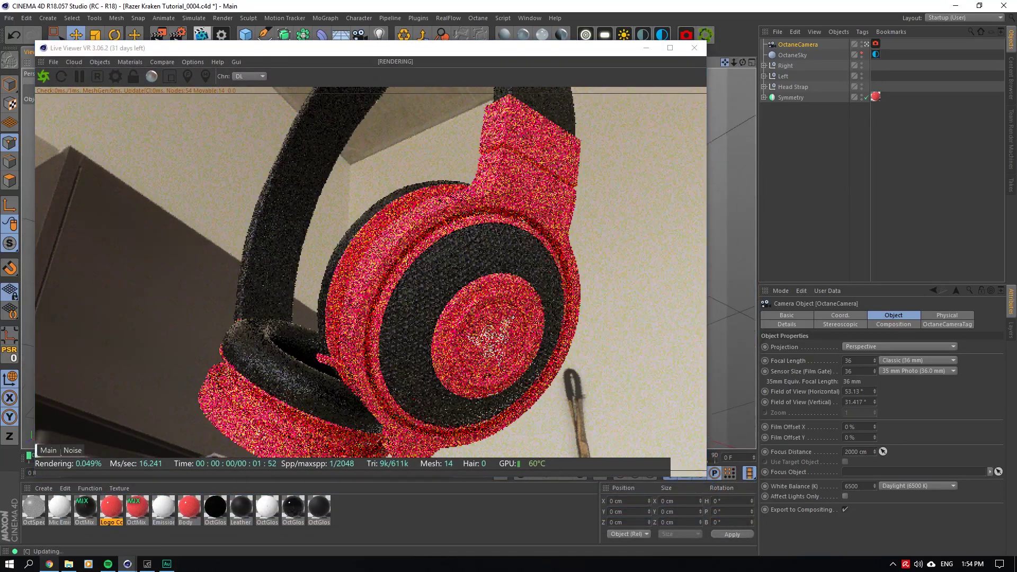
Set the viewport's tinted border opacity to 100% and narrow the Live Viewer window.
click(780, 290)
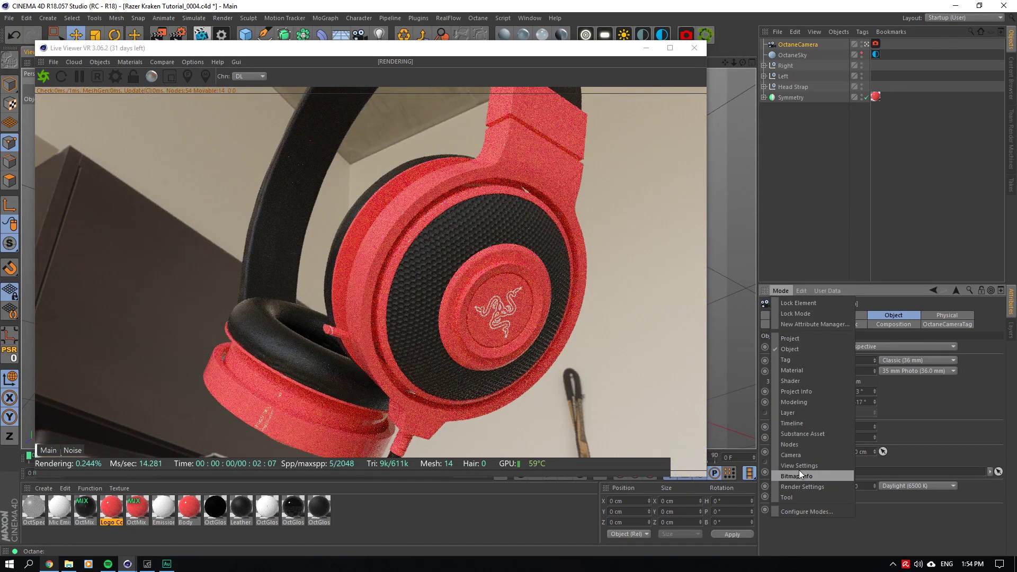
click(798, 466)
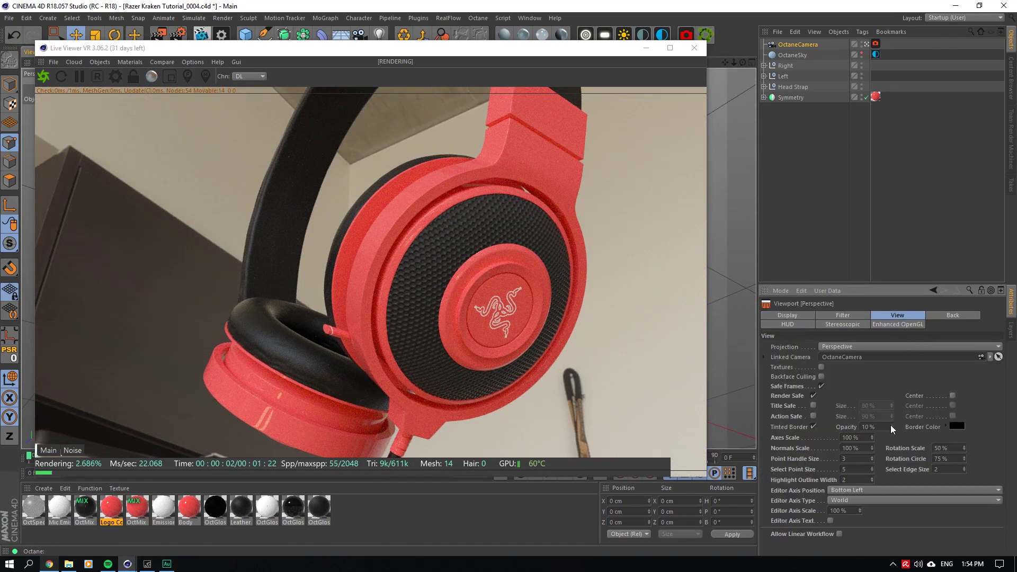
drag(891, 429, 891, 402)
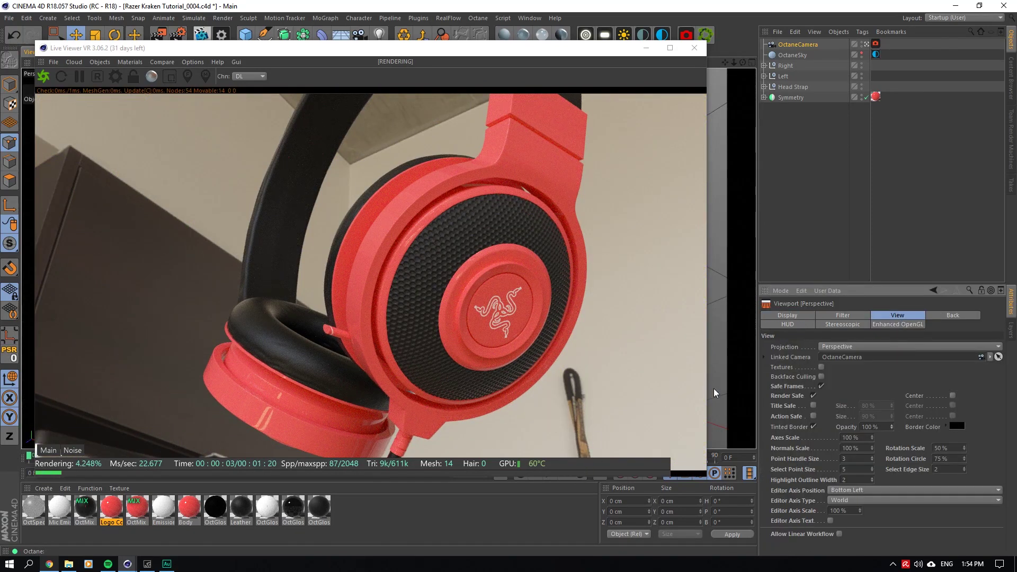
drag(712, 388, 646, 381)
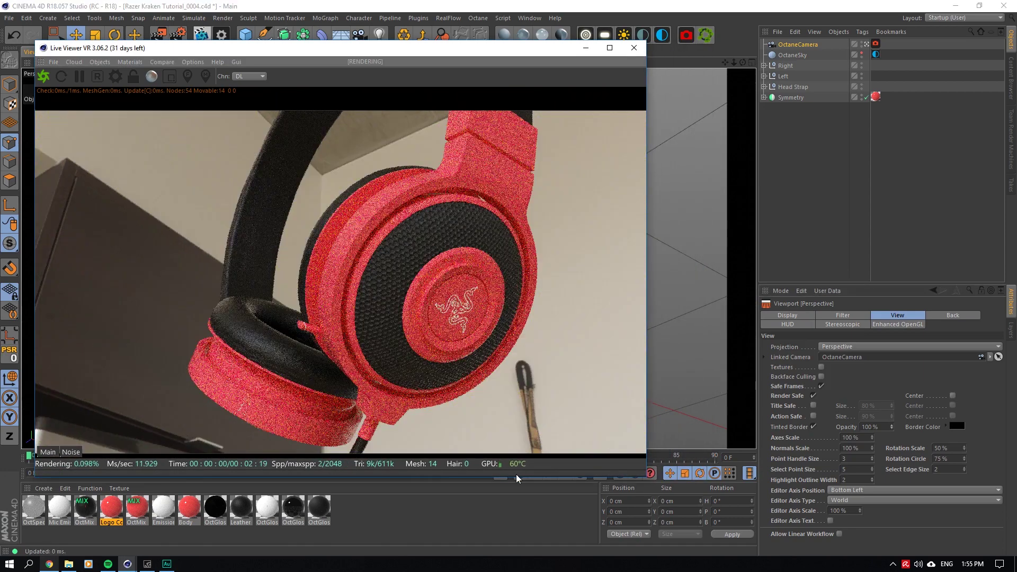
Turn off the OctaneSky's visibility and close the Live Viewer.
click(861, 56)
click(861, 56)
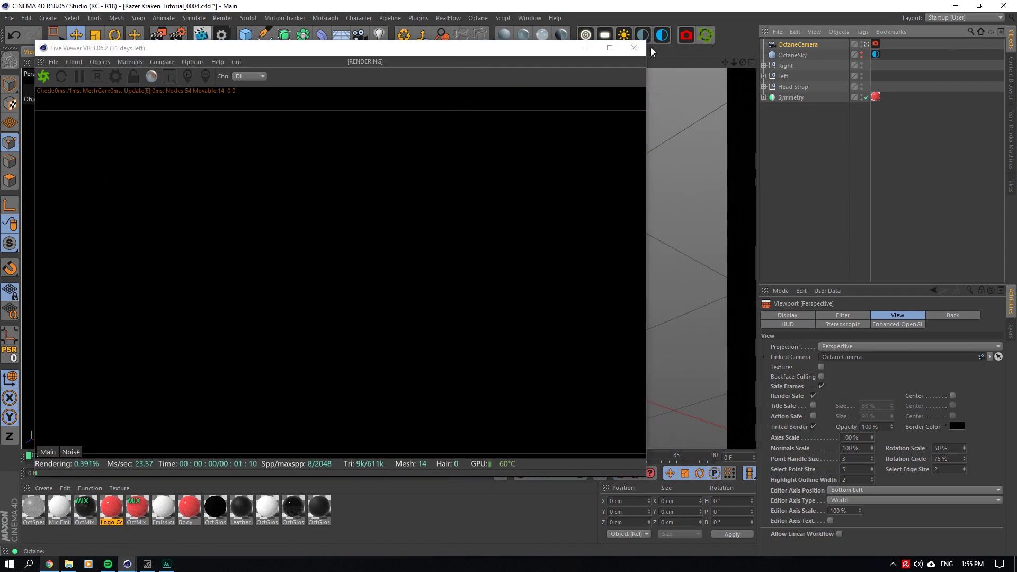
click(634, 48)
Add a Protection tag to the OctaneCamera to lock its position, scale and rotation.
right_click(799, 45)
mouse_move(837, 52)
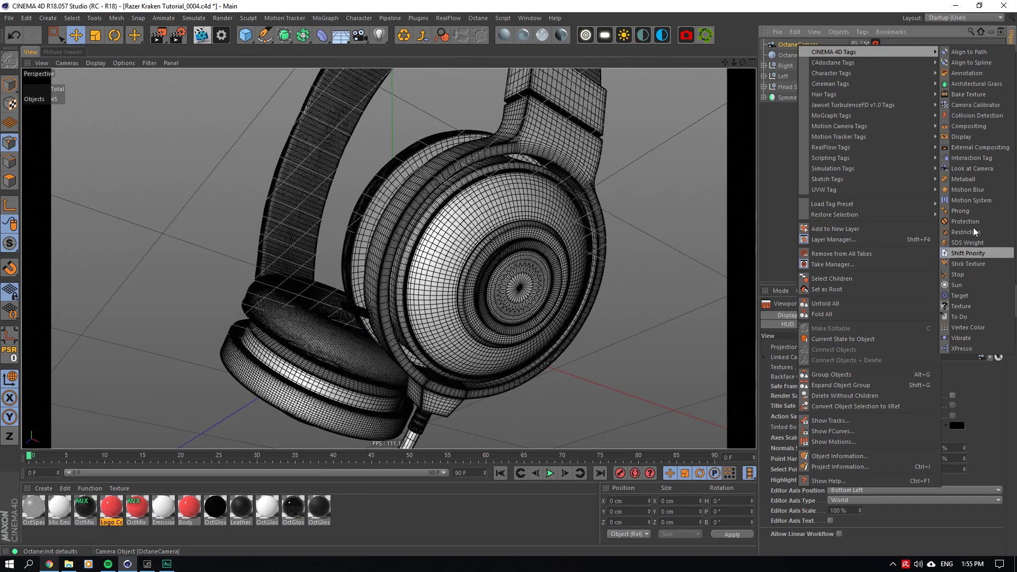
click(953, 222)
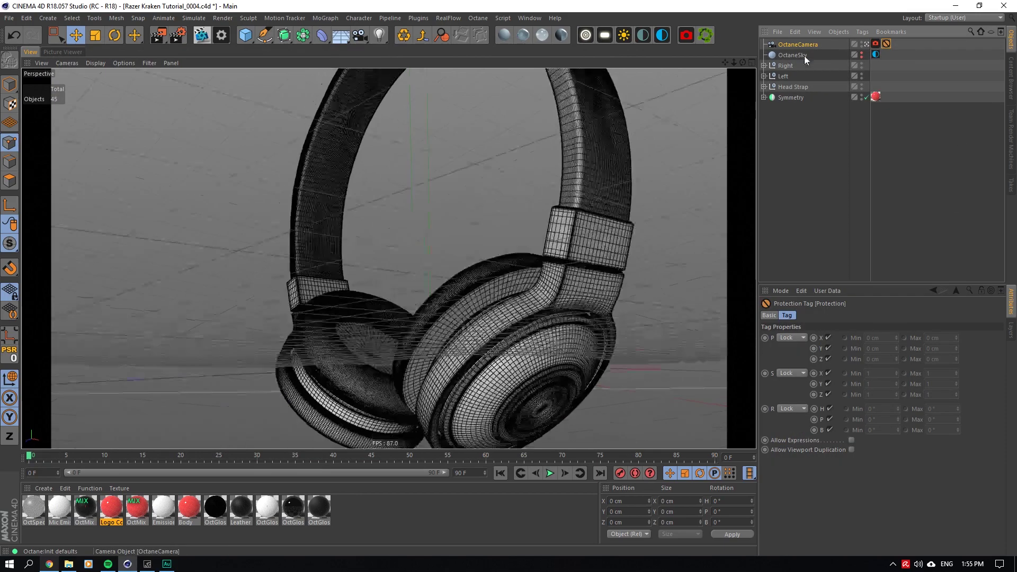
Leave the OctaneCamera view for a distant overview and turn off the camera's Show Cone option.
alt+drag(403, 222, 408, 265)
scroll(407, 264, down, 5)
click(790, 45)
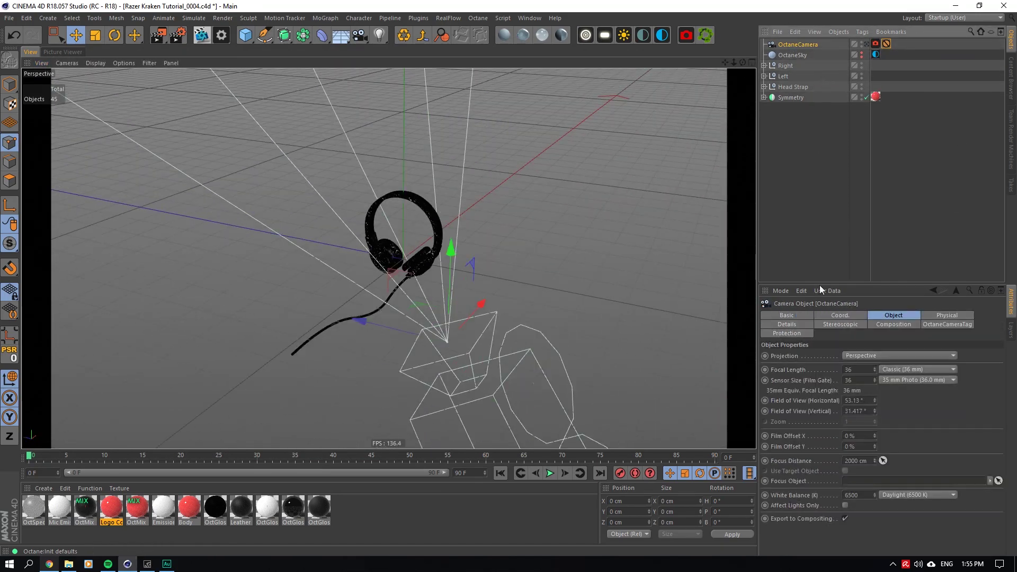
click(786, 324)
click(834, 399)
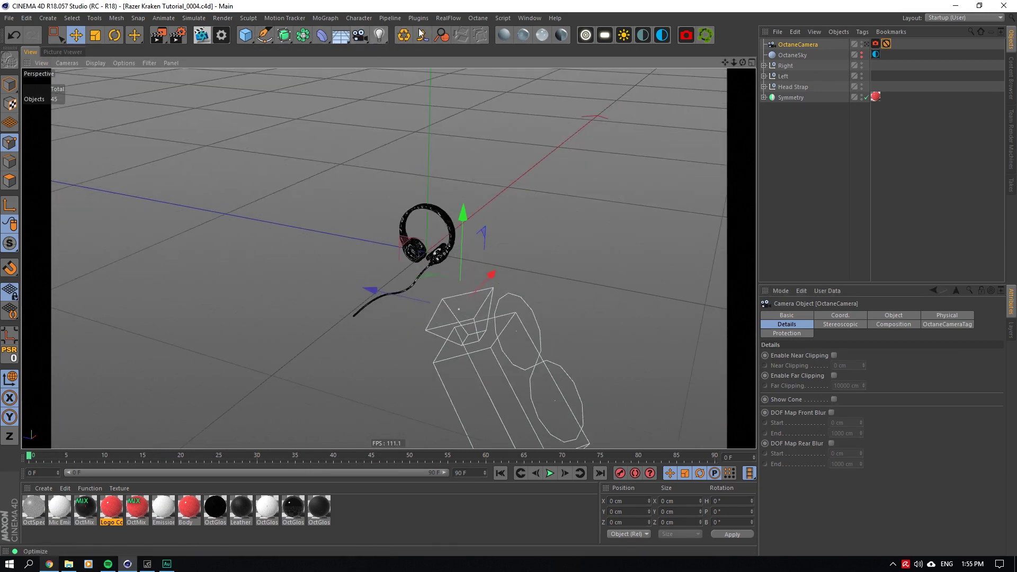
Add an Octane area light and set its Size X to 20 cm and Size Y to 100 cm.
click(604, 36)
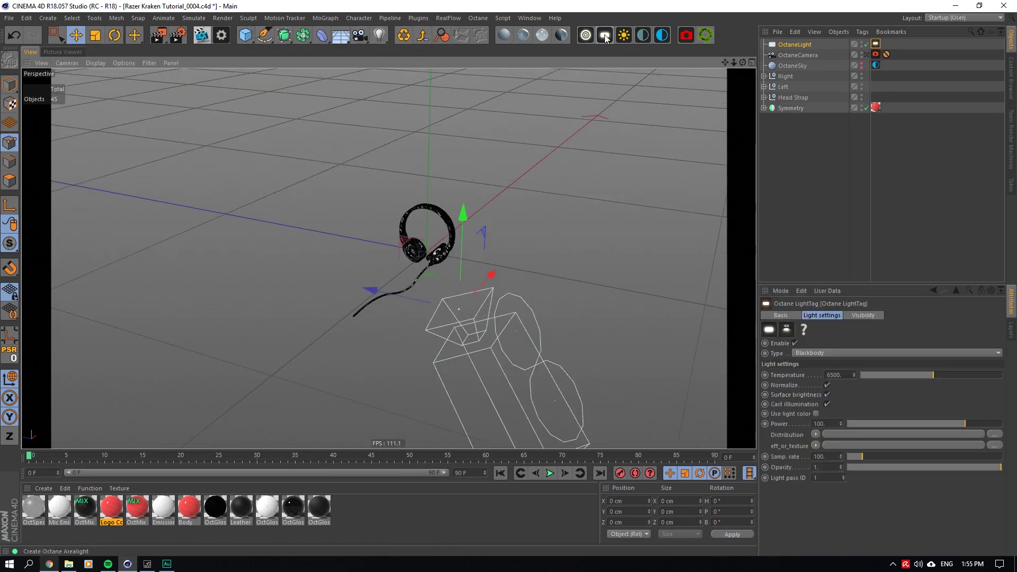
click(799, 45)
click(908, 318)
click(837, 319)
click(868, 312)
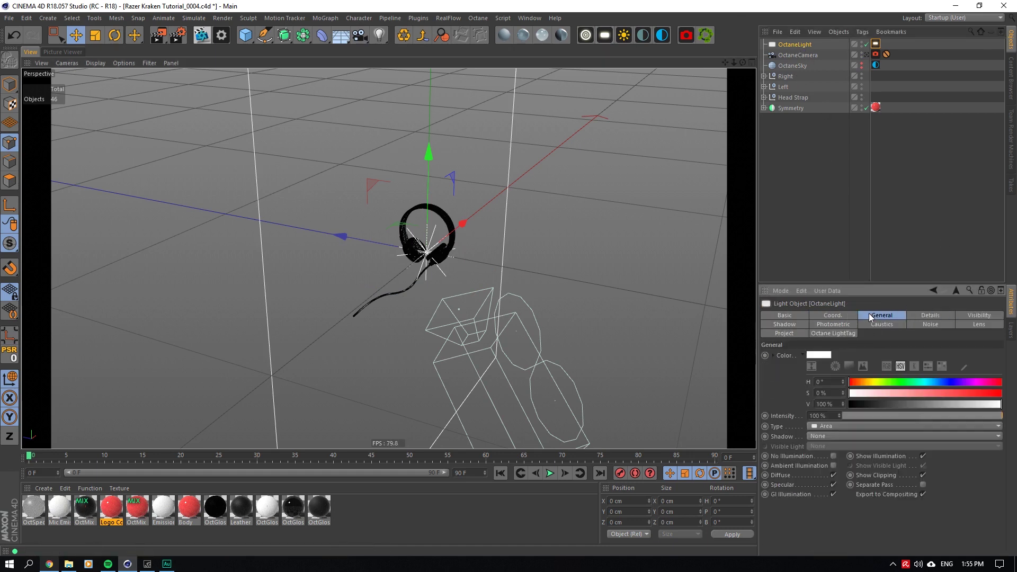
click(953, 313)
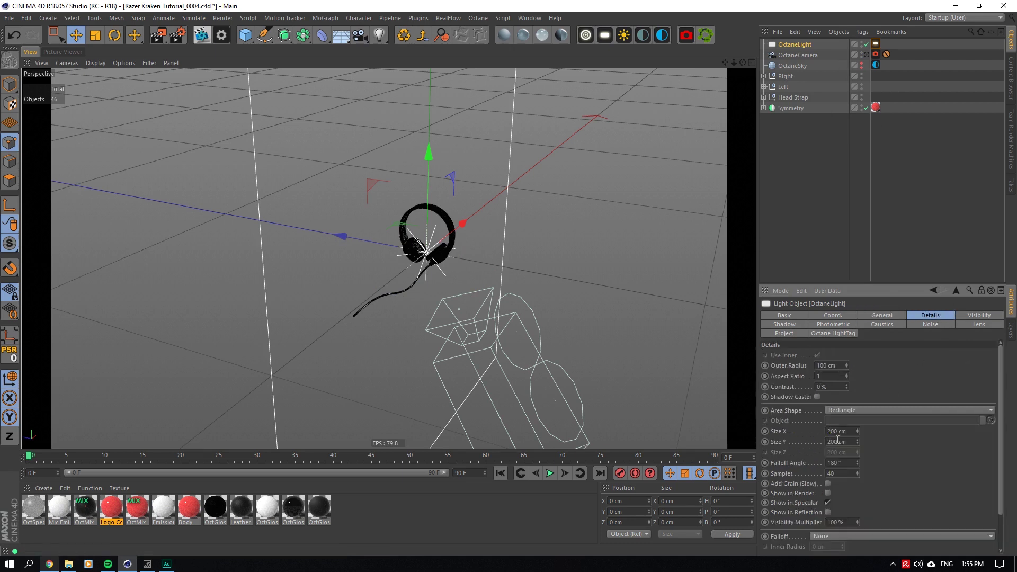
key(Return)
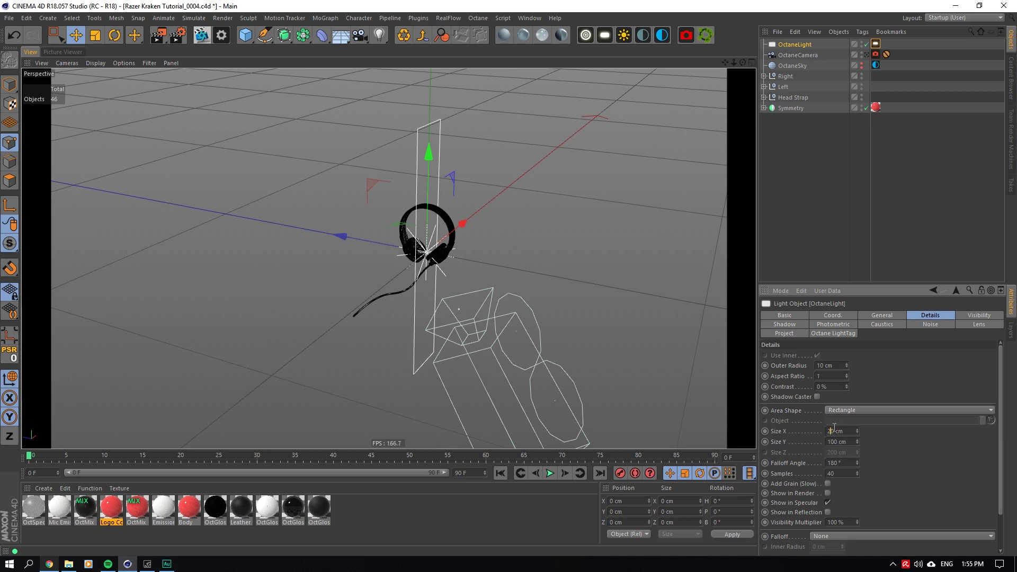
Create a Null, nest the OctaneLight under it, and move the light along the Z axis well away from the headset.
drag(245, 35, 282, 49)
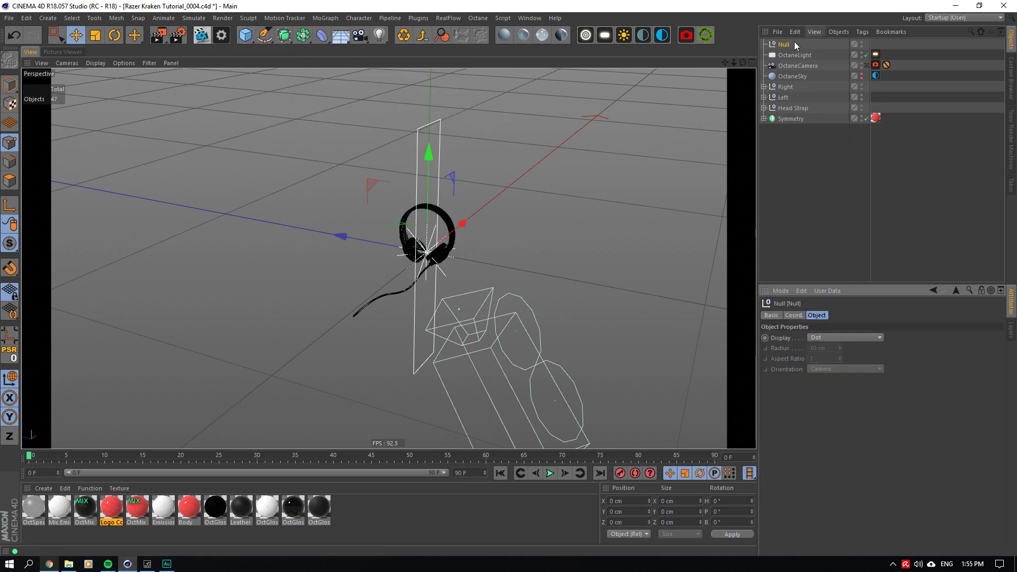
click(786, 55)
drag(782, 46, 784, 44)
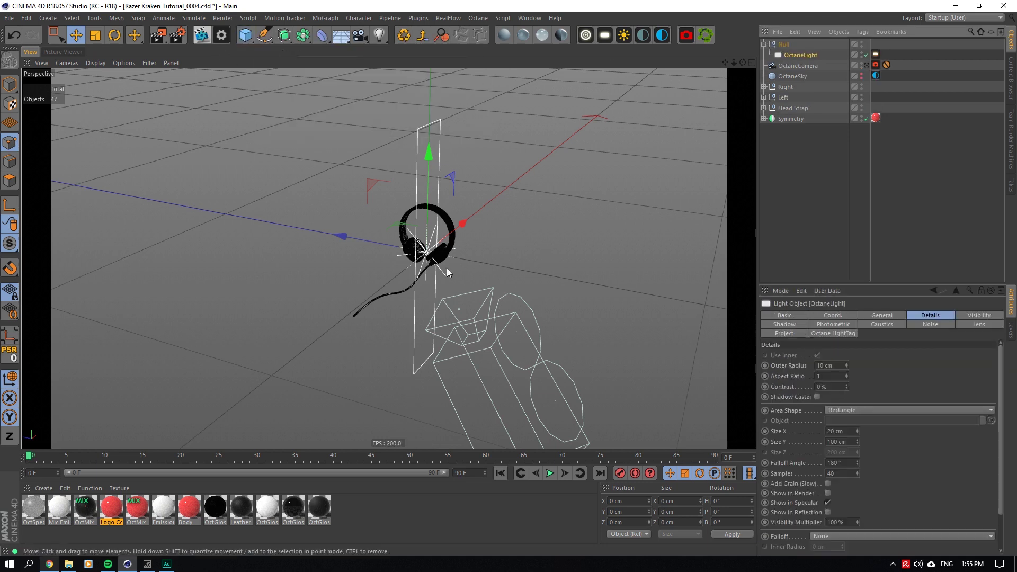
drag(335, 238, 148, 181)
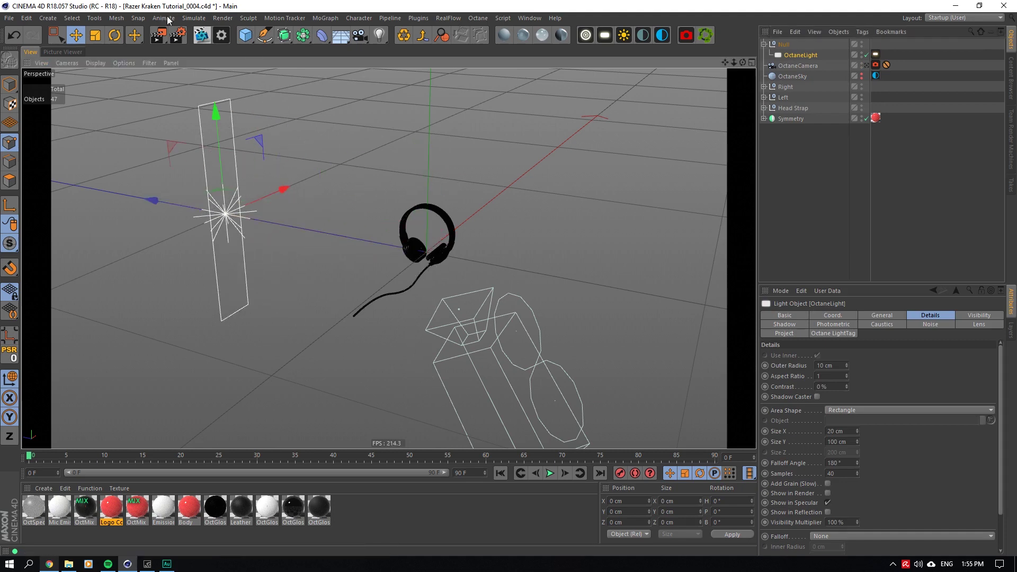
Start the Octane live render, select the Null holding the light, and look through the OctaneCamera.
click(202, 35)
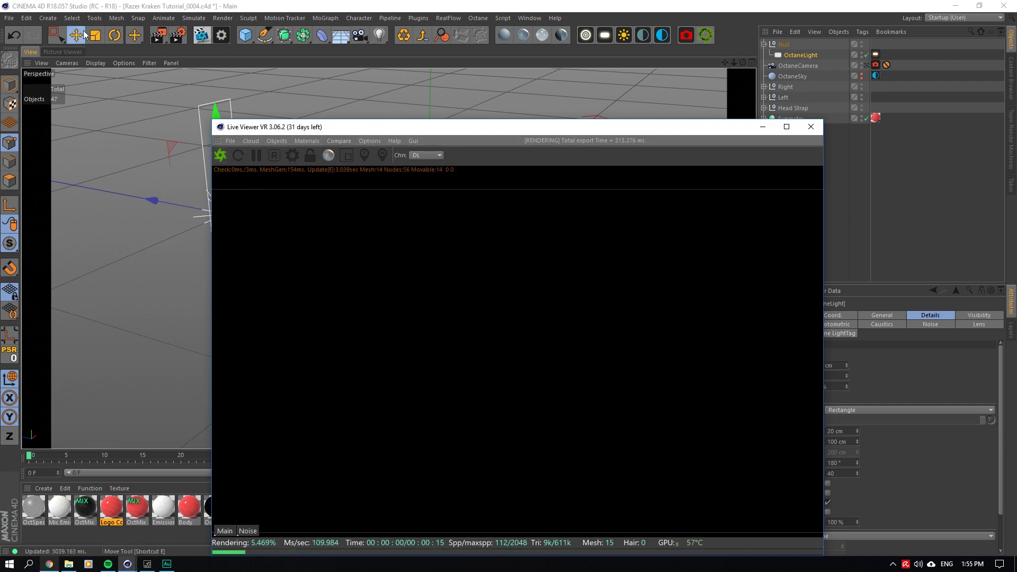
click(115, 35)
drag(277, 124, 348, 129)
drag(207, 230, 259, 166)
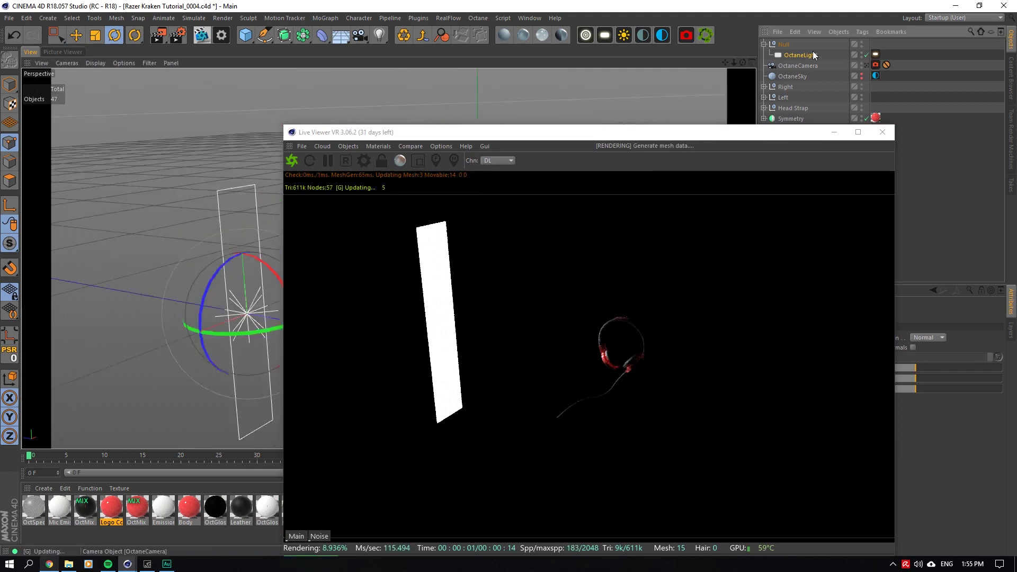
click(784, 45)
drag(617, 136, 414, 83)
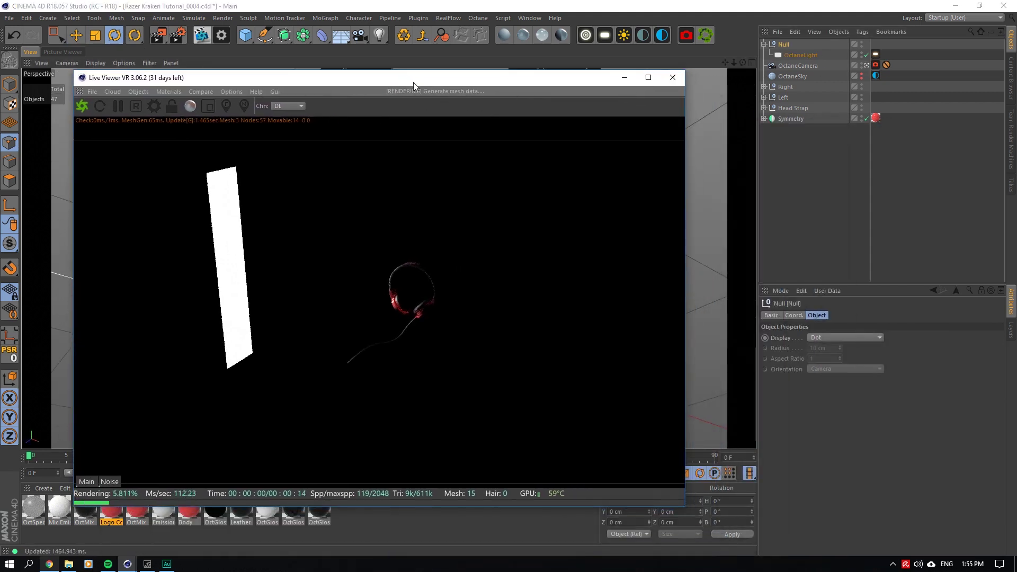
drag(525, 81, 759, 125)
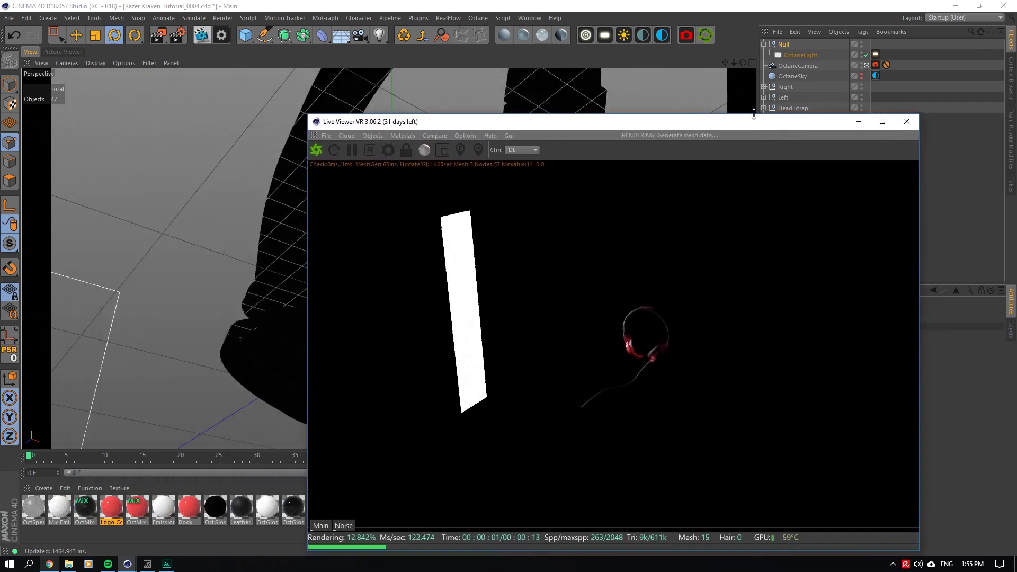
click(865, 65)
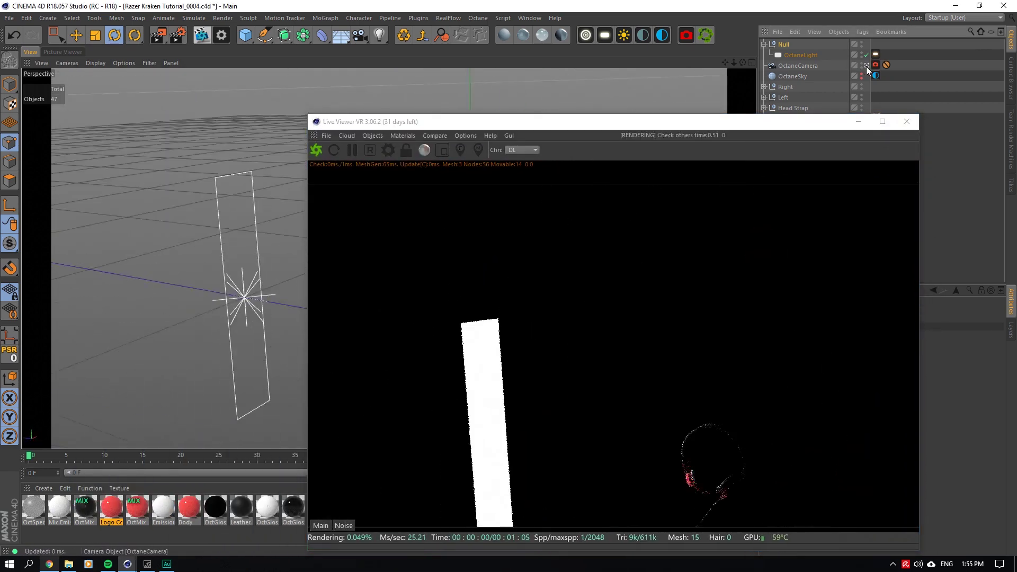
drag(698, 125, 462, 59)
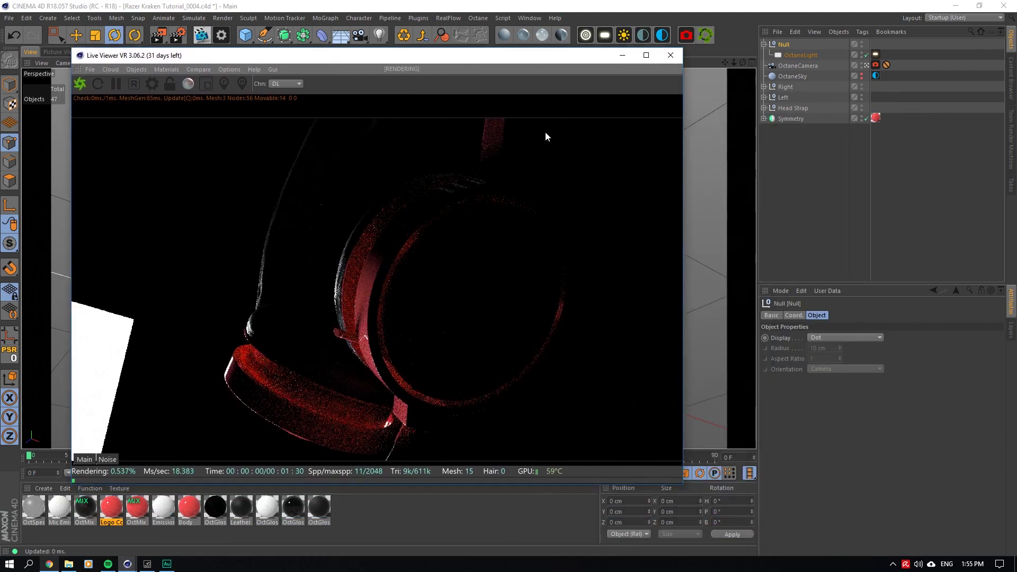
Rotate the Null's heading to swing its light around the headset, and add a copy of it with a heading of 27°.
click(793, 315)
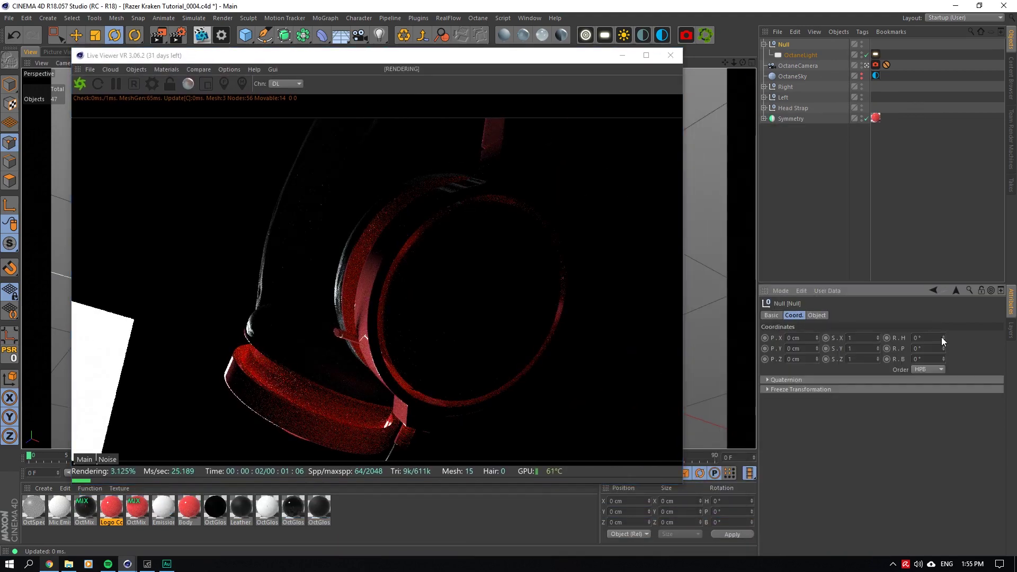
drag(943, 337, 943, 337)
click(780, 44)
key(ctrl+c)
key(ctrl+v)
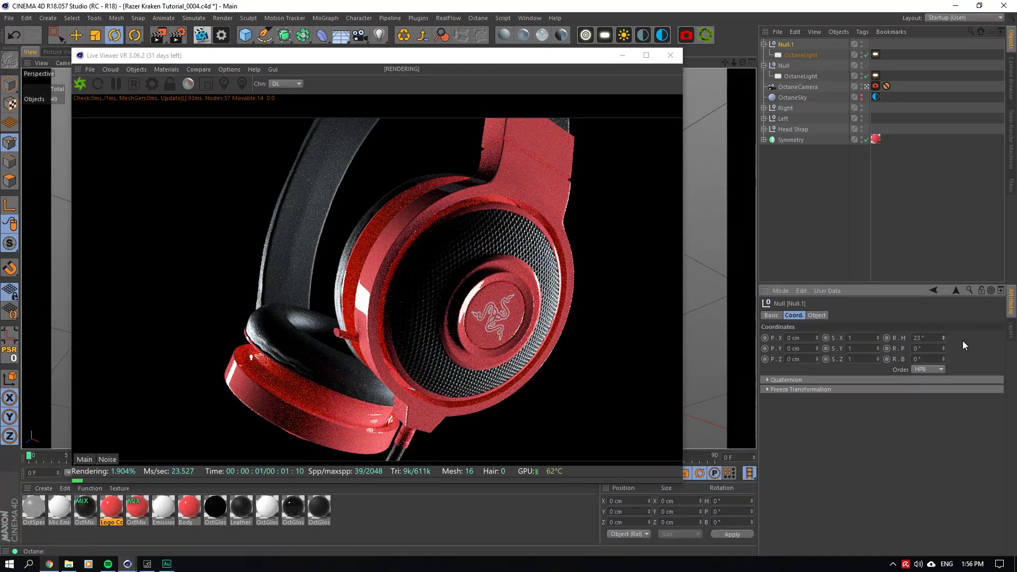
Pick the headset's Body material from the live render and set its Roughness float to 0.4.
right_click(365, 282)
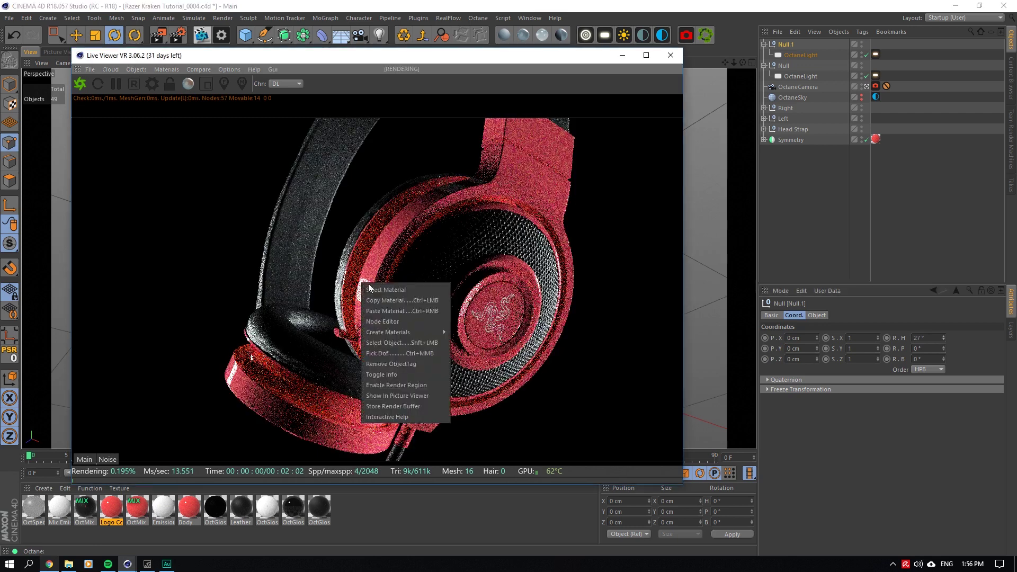
click(388, 289)
click(194, 507)
double_click(194, 508)
click(181, 217)
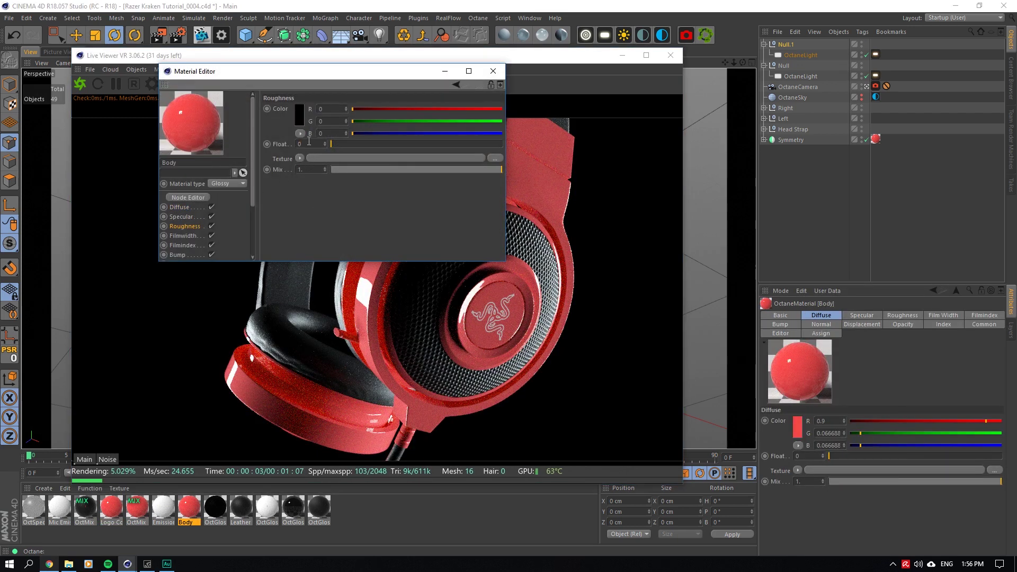
text(.4)
key(Return)
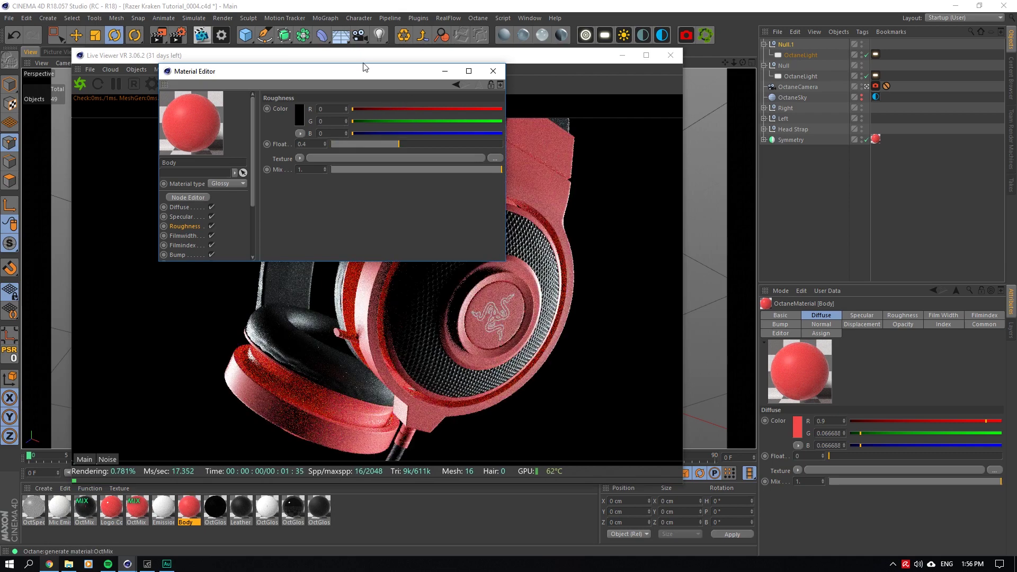
drag(359, 74, 668, 262)
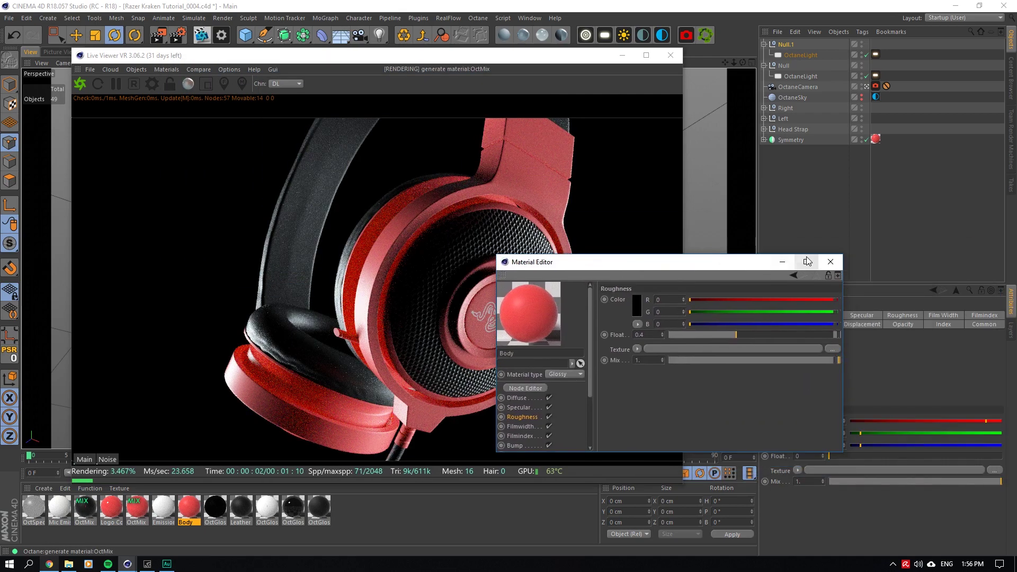
click(830, 261)
Add a Blackbody emission to the Emission channel of the Emission material used on the logo.
double_click(154, 504)
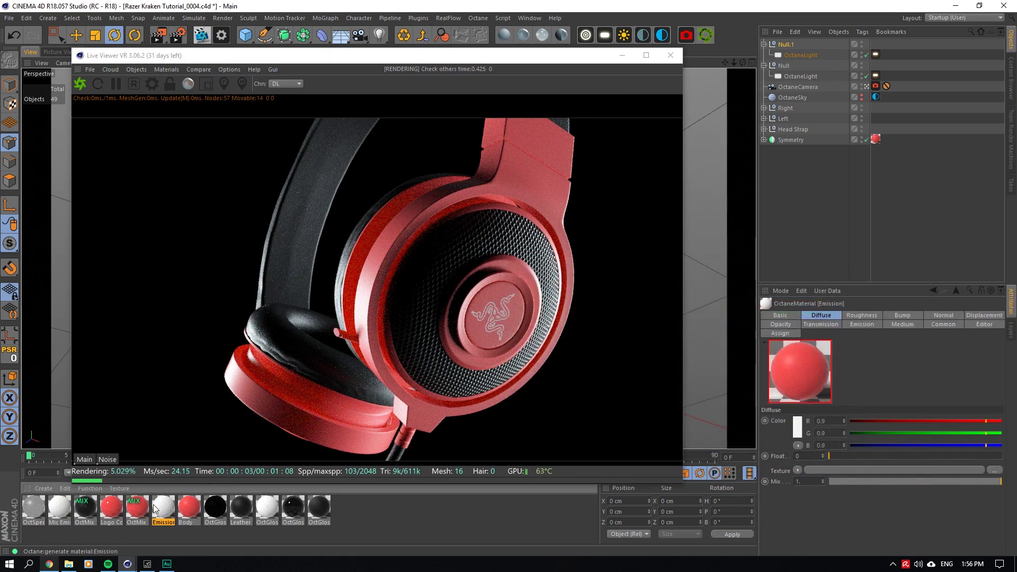
drag(238, 68, 478, 414)
click(721, 325)
click(824, 163)
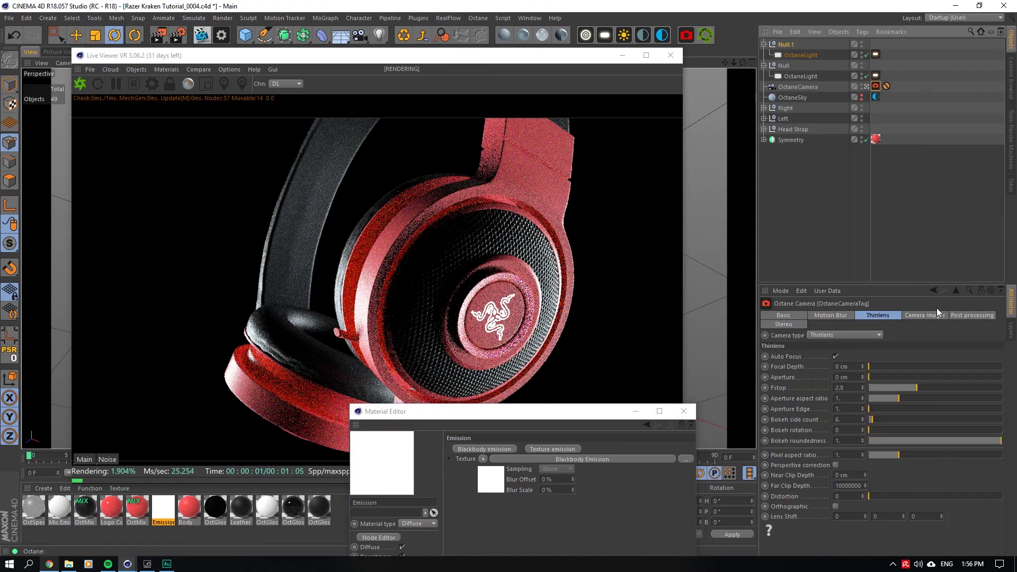
Enable Post processing on the OctaneCamera tag and raise its Glare blur to soften the logo's glow.
click(956, 315)
click(822, 355)
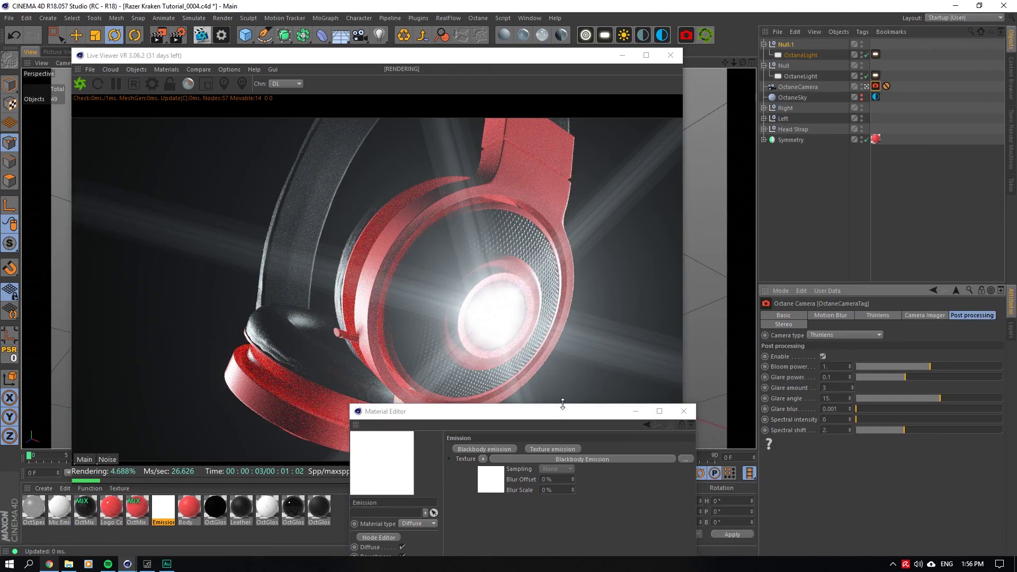
drag(561, 411, 833, 166)
click(909, 408)
Set the Emission material's Blackbody Emission power to 2.
click(824, 212)
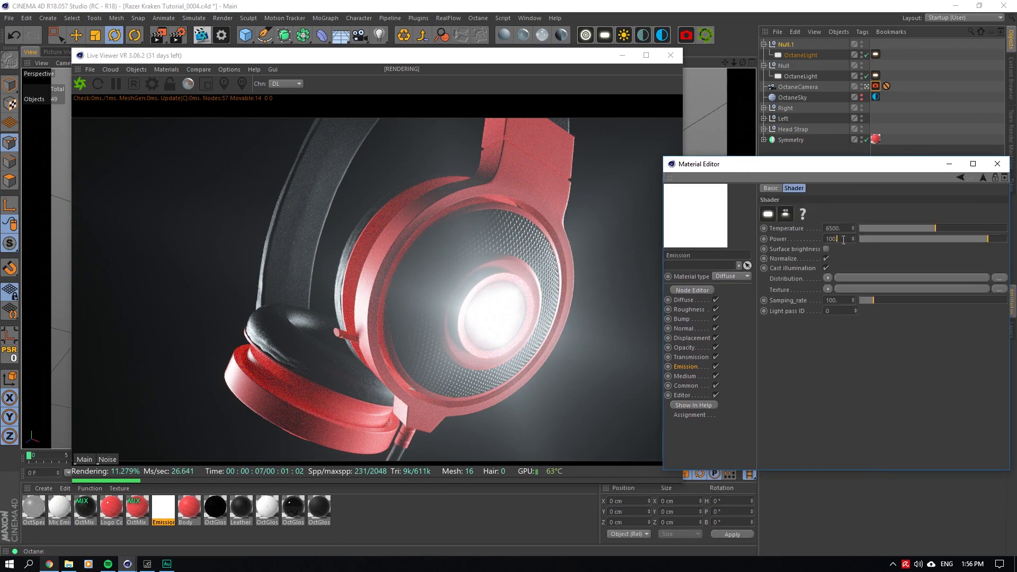
key(Return)
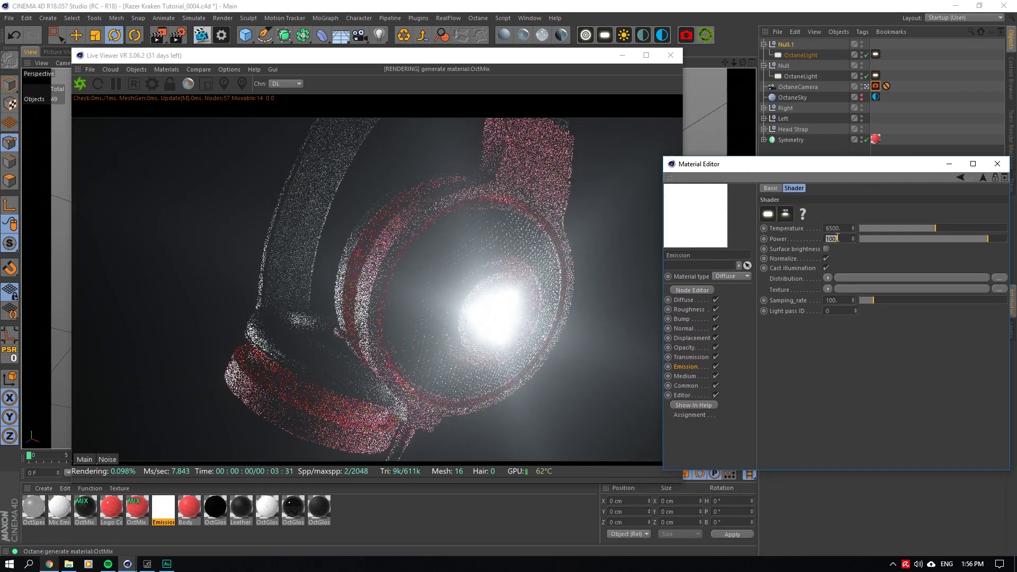
text(2)
key(Return)
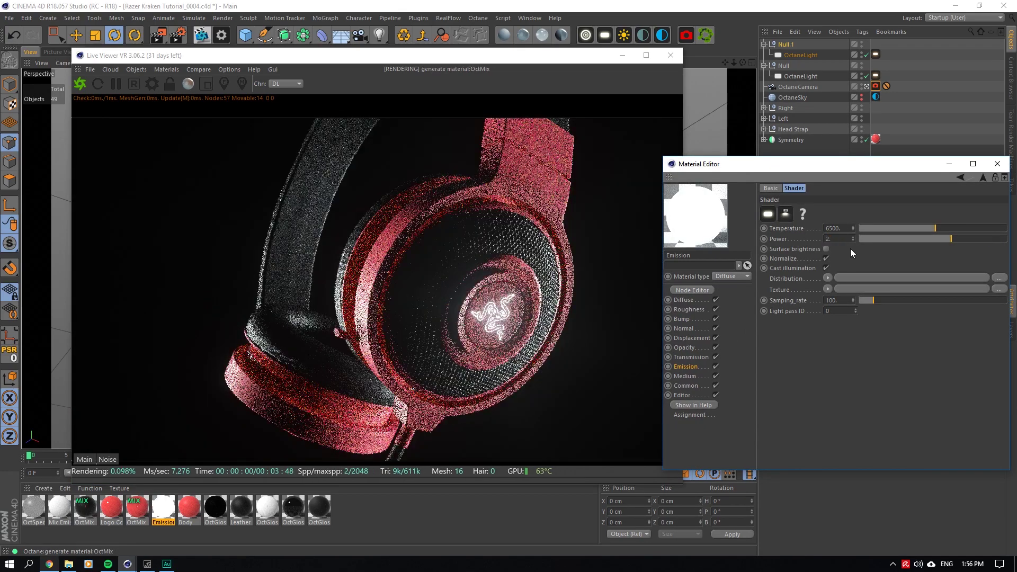
Leave the OctaneCamera view and add a Blackbody emission to the Mic Emission material for the microphone's ring.
click(867, 86)
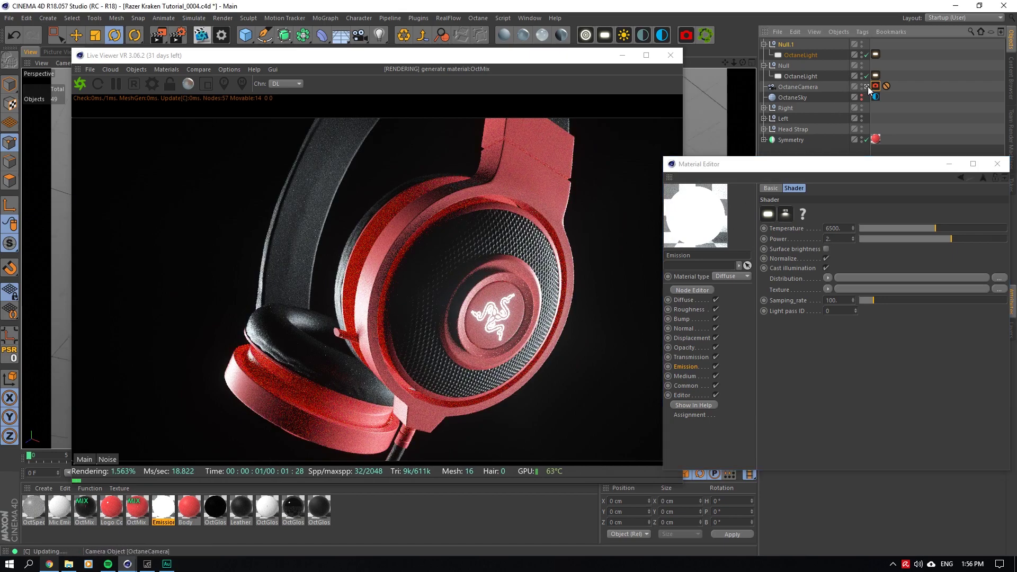
drag(502, 57, 515, 397)
scroll(430, 258, up, 10)
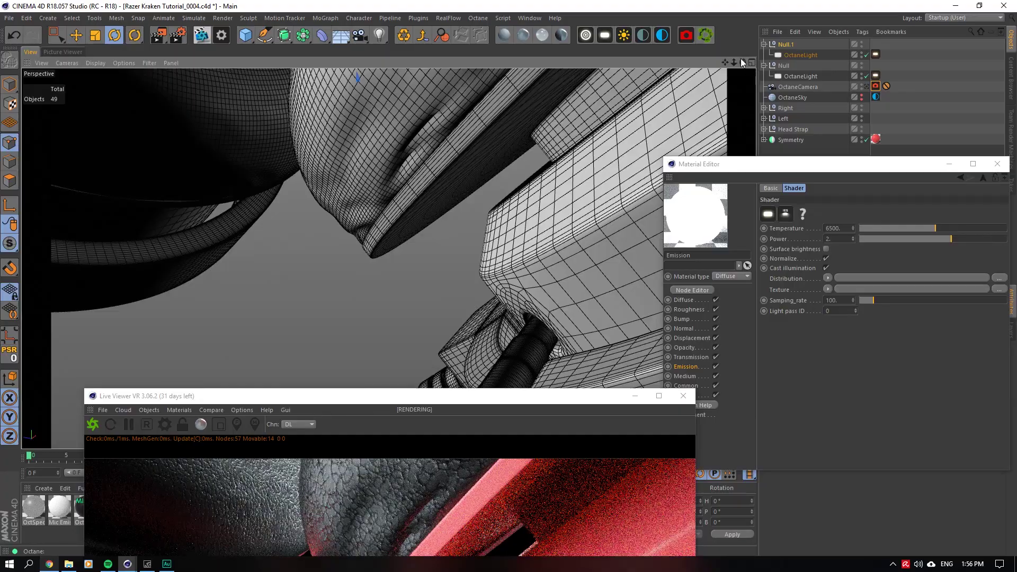
mouse_move(472, 234)
alt+mouse_down()
mouse_move(386, 256)
mouse_move(457, 242)
alt+mouse_up()
alt+right_drag(457, 239, 650, 352)
drag(513, 394, 494, 65)
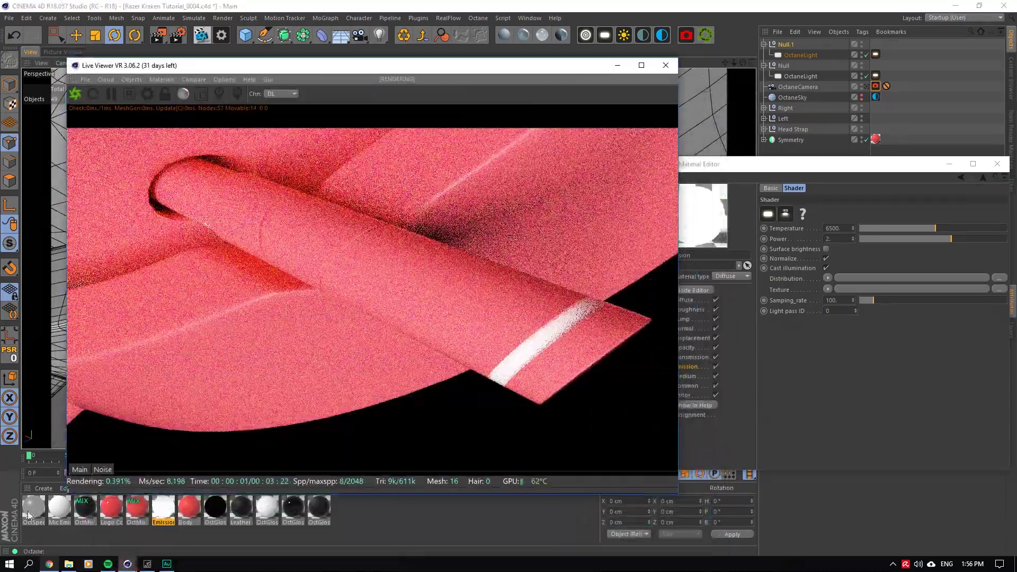
double_click(54, 511)
click(806, 201)
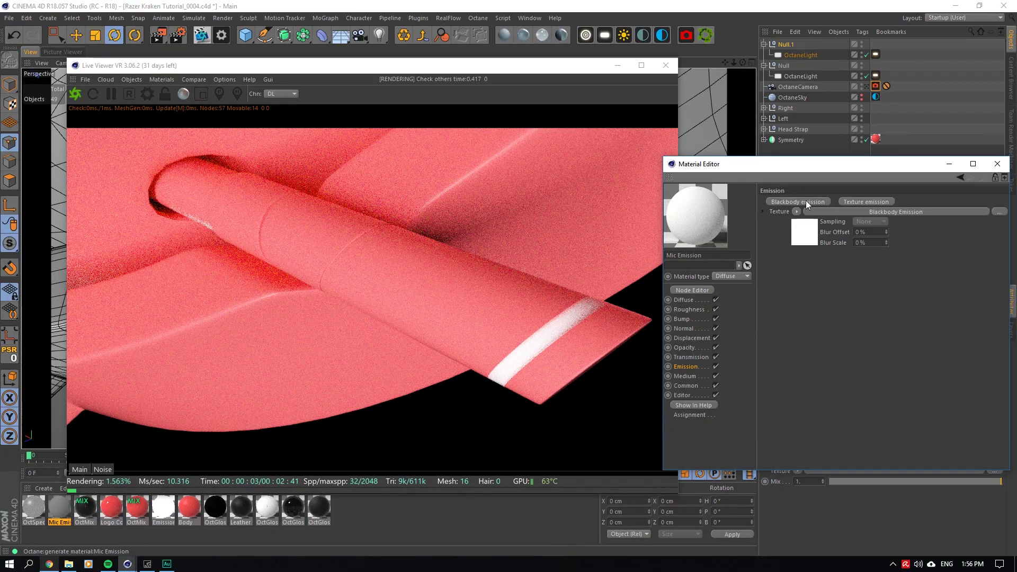
click(807, 212)
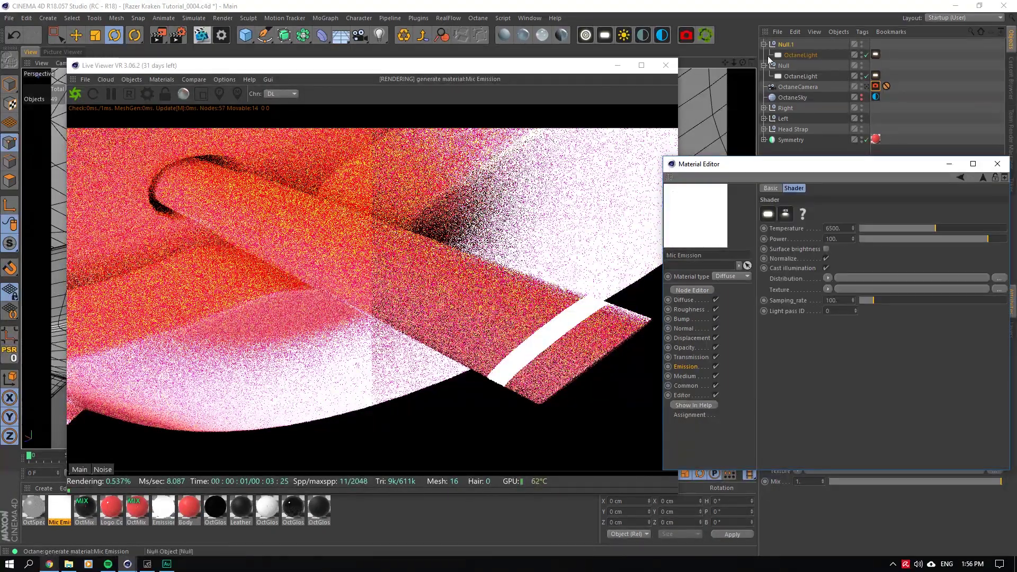
Enable the Post effects in the Octane render settings, with Glare blur at 0.2.
drag(733, 63, 694, 62)
click(144, 93)
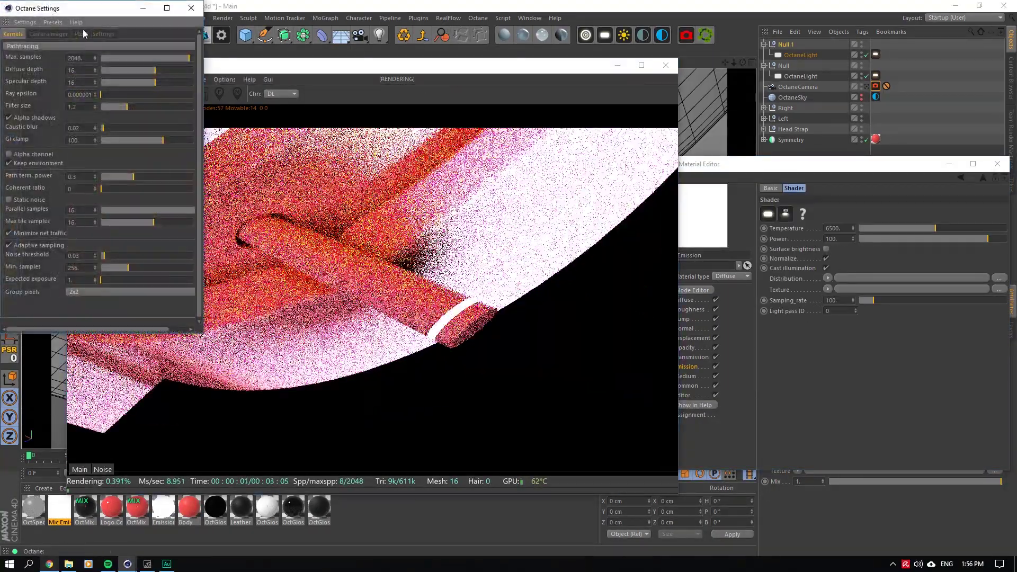
click(82, 34)
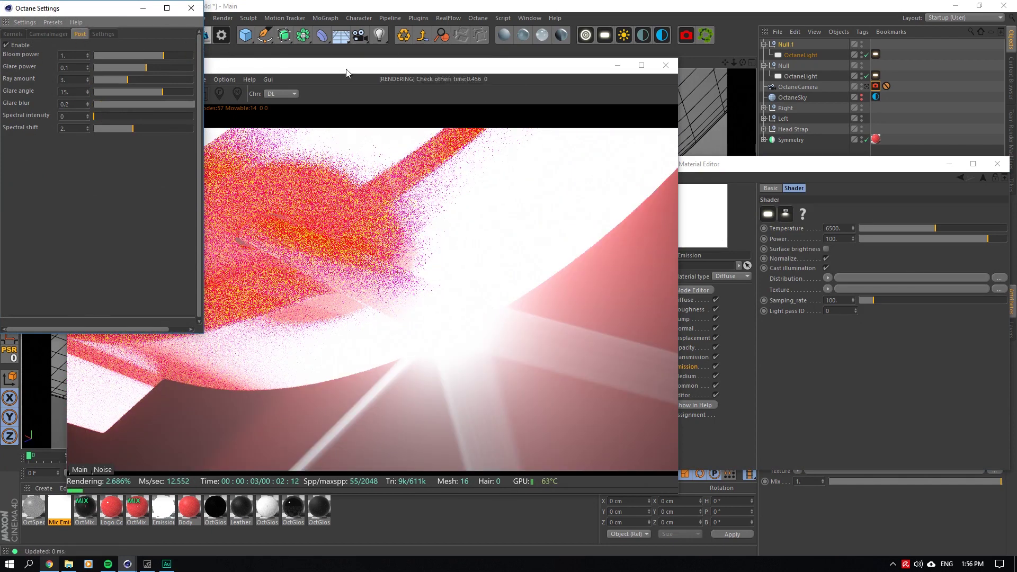
click(191, 8)
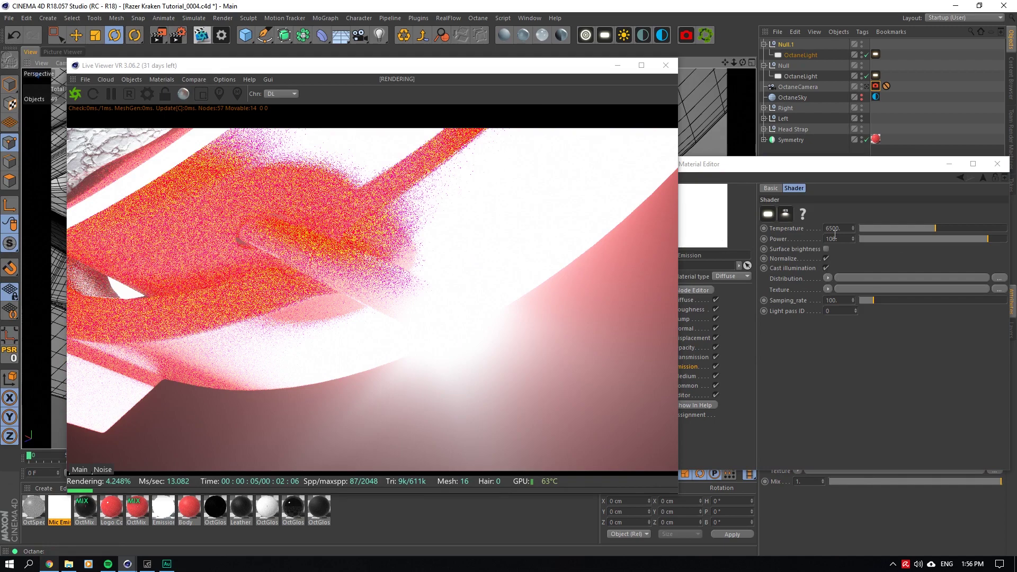
Set the Mic Emission material's blackbody power to 1 and return to the OctaneCamera view.
double_click(836, 239)
text(1)
key(Return)
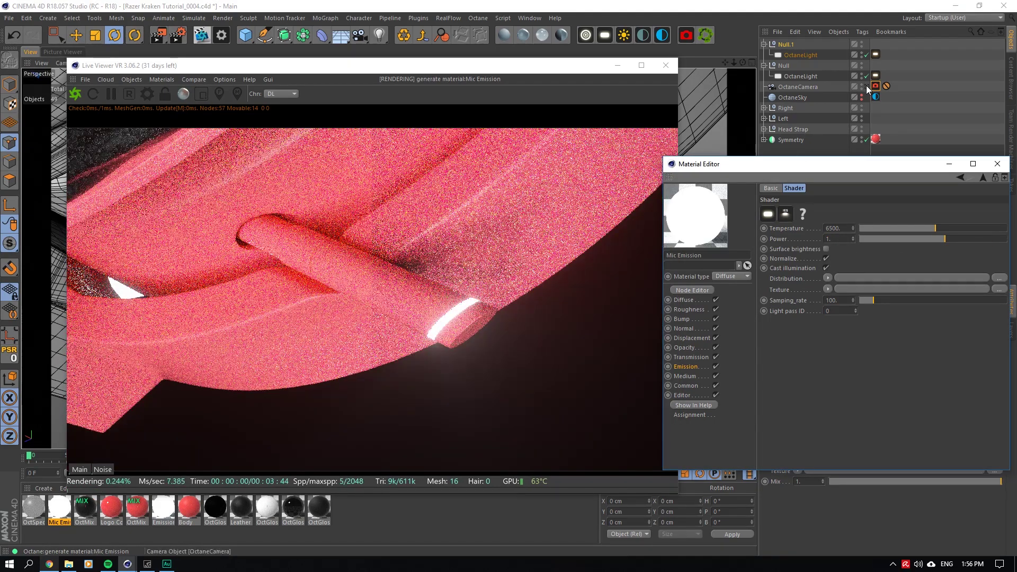
click(866, 87)
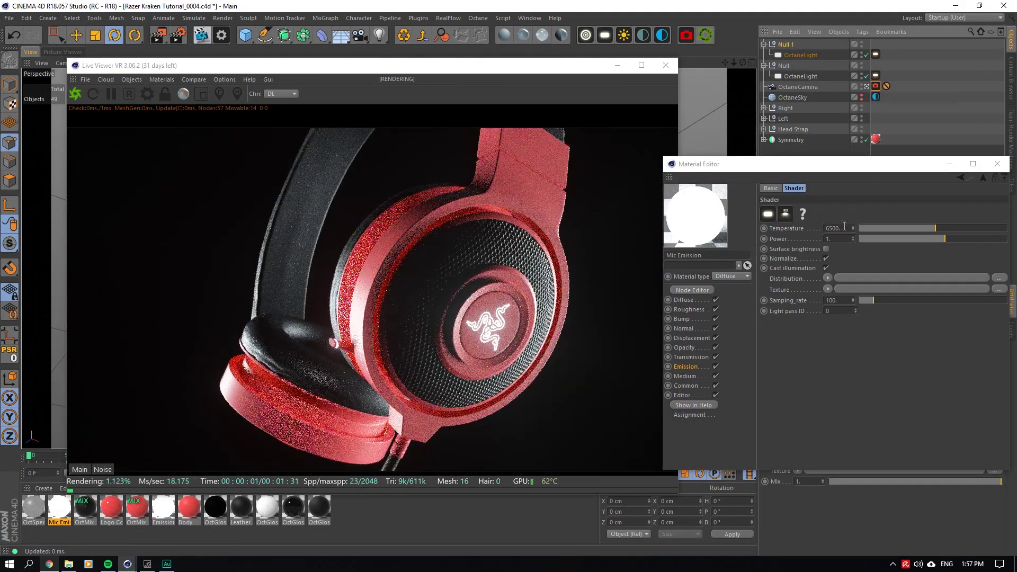
Lower the Mic Emission material's blackbody power in stages, trying 0.2 and 0.05 and ending at 0.01.
double_click(837, 237)
text(0.2)
key(Return)
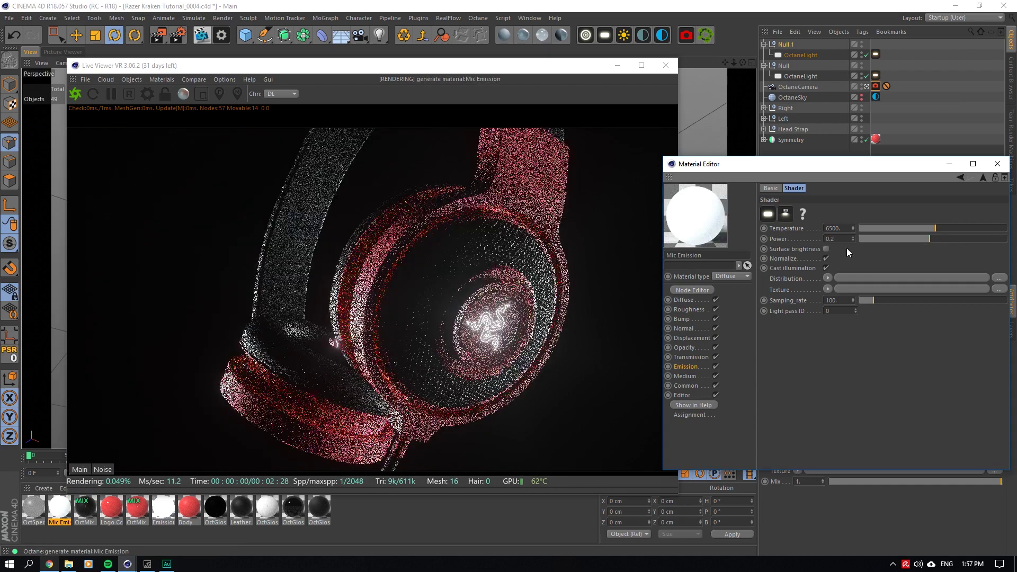
double_click(838, 236)
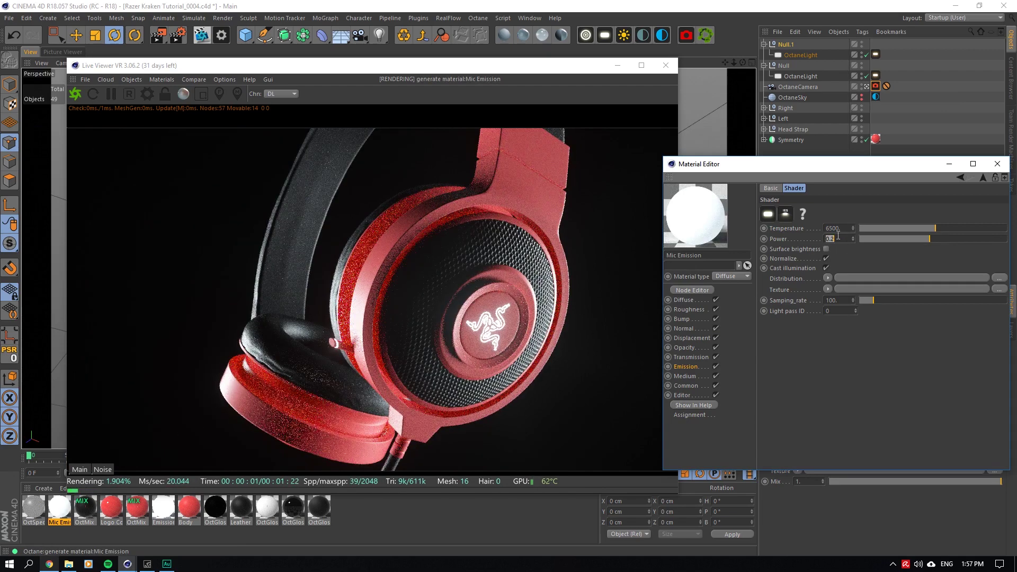
text(0.05)
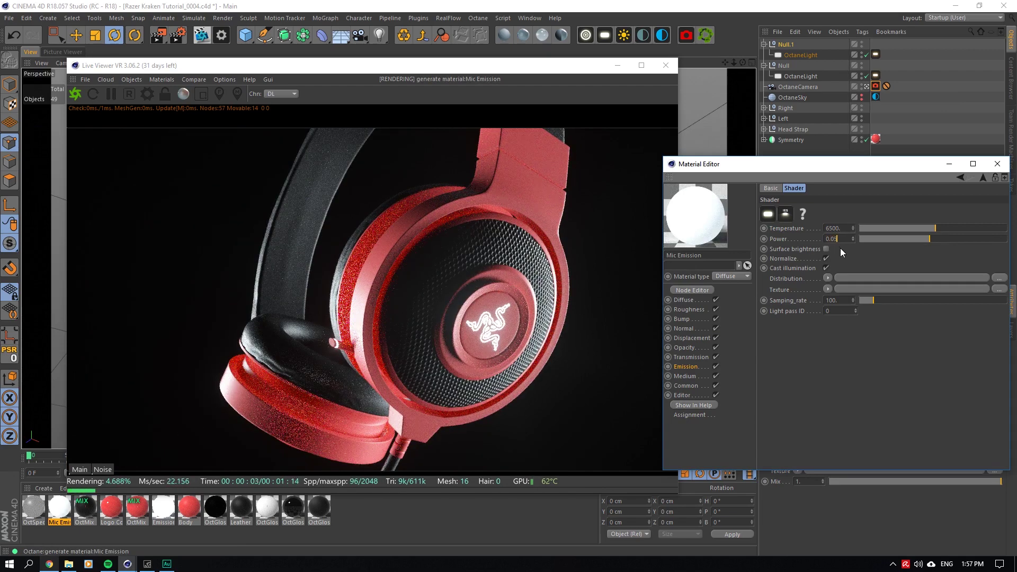
key(Return)
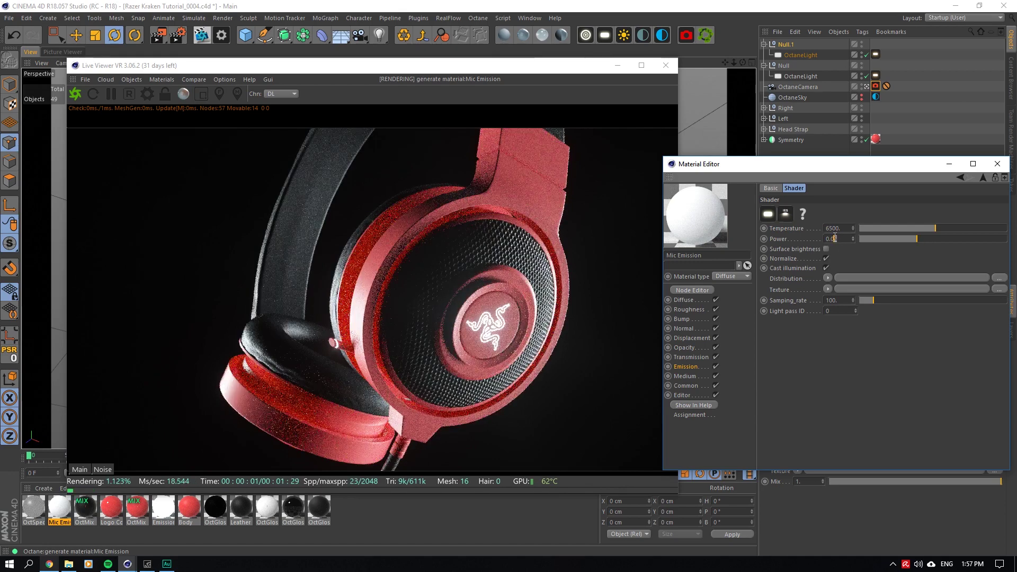
text(1)
key(Return)
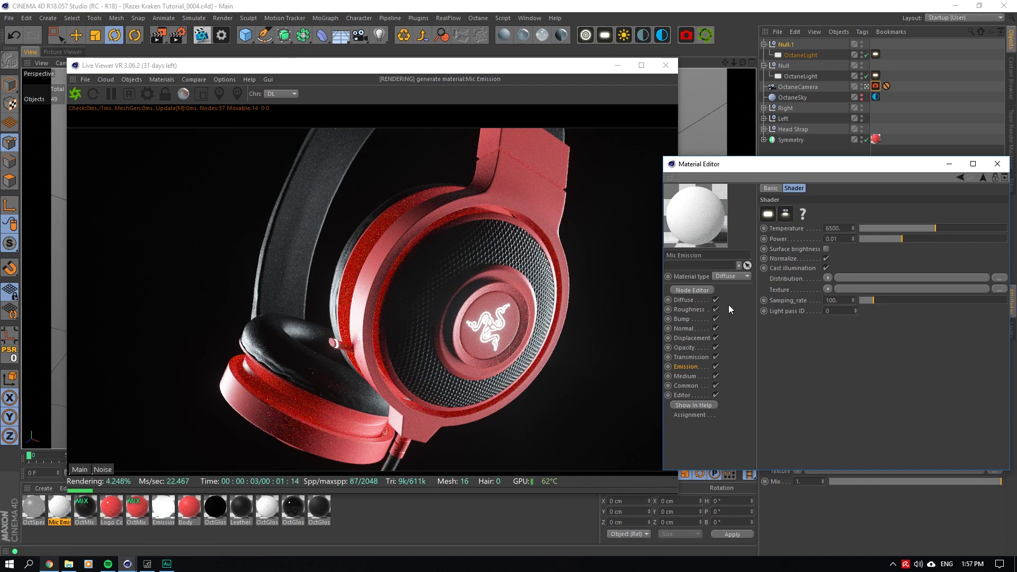
Turn off the Emission channel of the Mic Emission material.
click(701, 370)
click(716, 365)
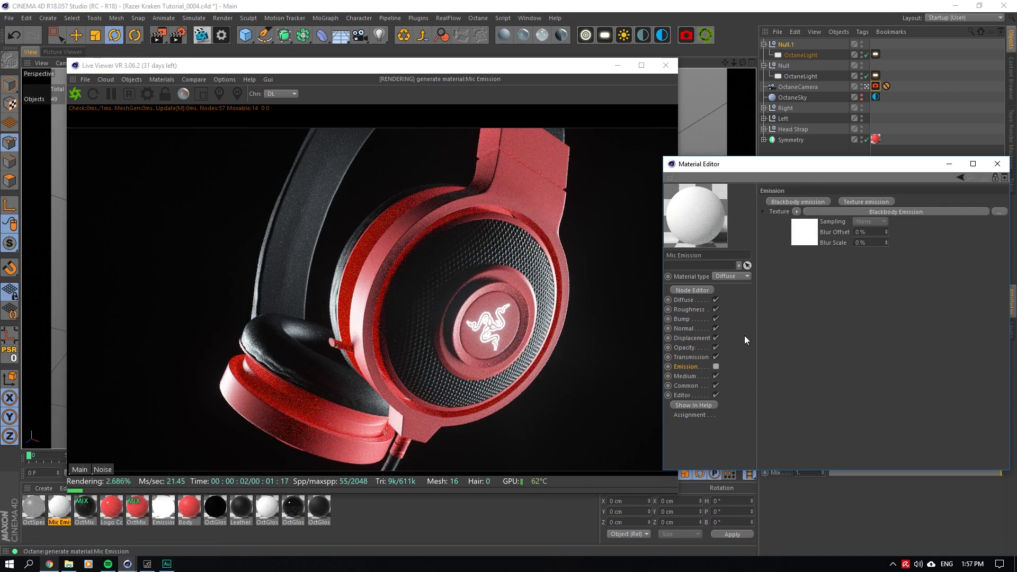
Review the Pathtracing kernel settings in the Octane render settings, then close them.
drag(799, 165, 653, 166)
click(147, 93)
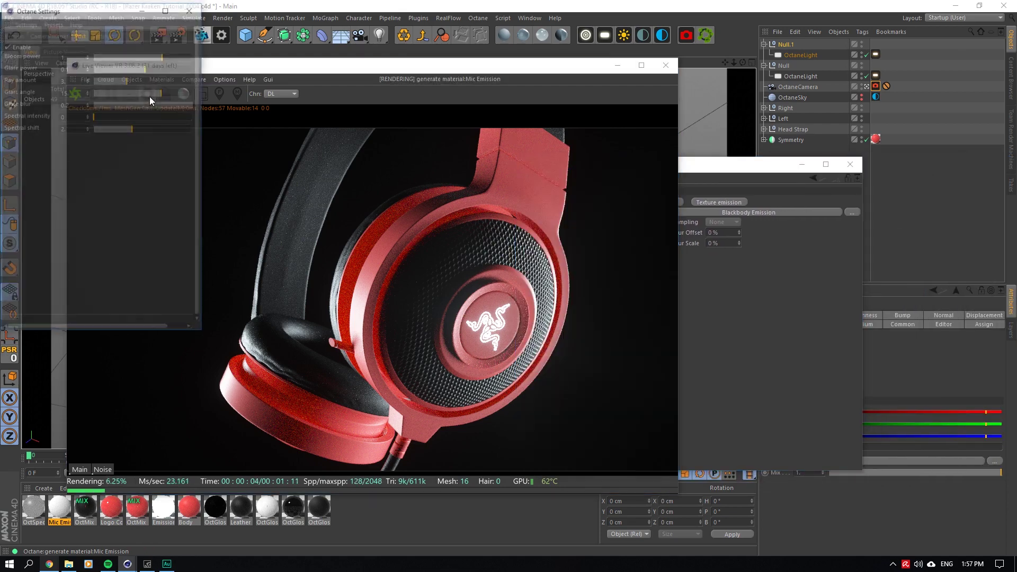
click(37, 33)
click(13, 34)
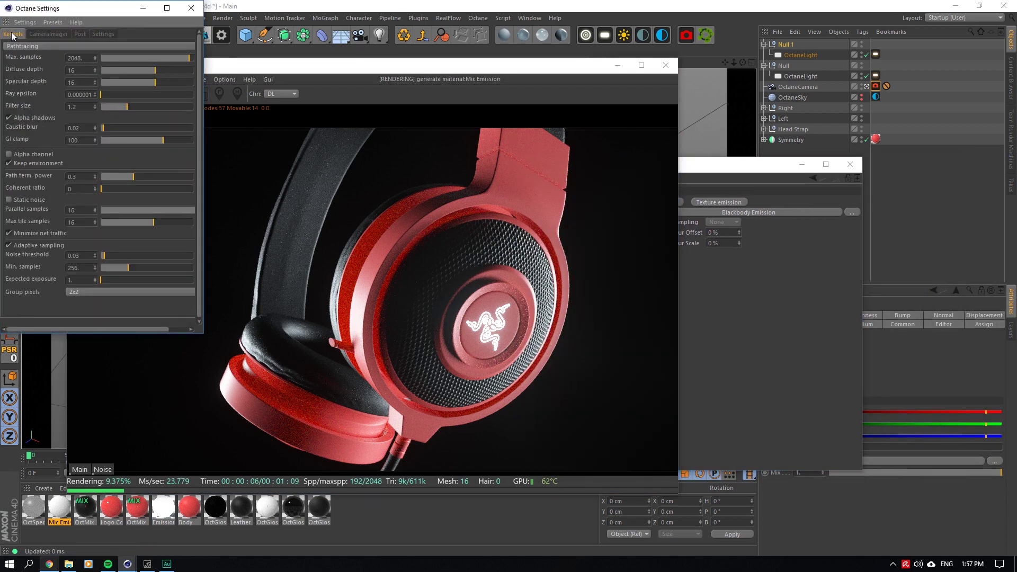
click(194, 11)
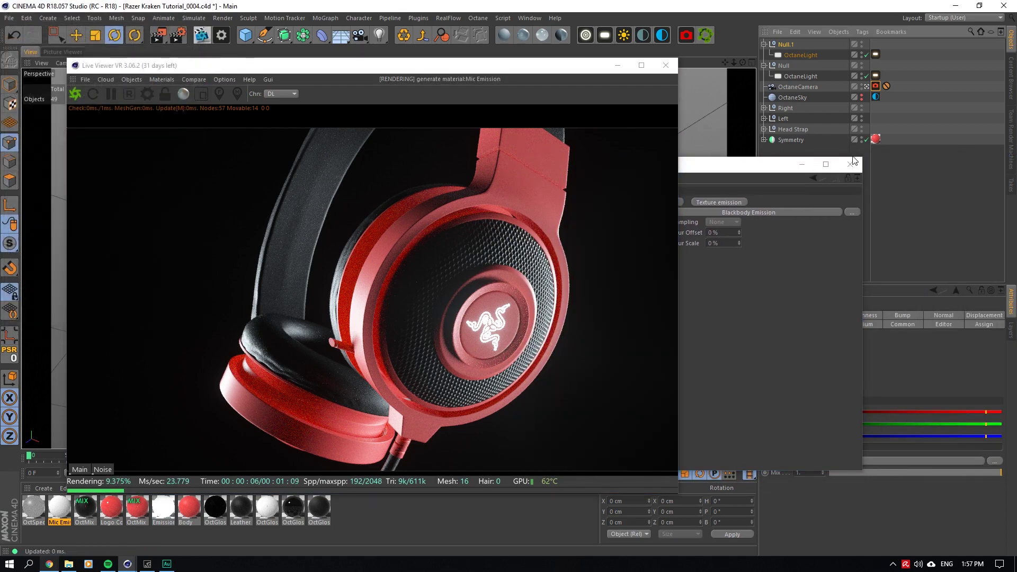
Close the material editing and set the OctaneCamera tag's Thinlens f-stop to 0.6.
click(849, 164)
click(876, 86)
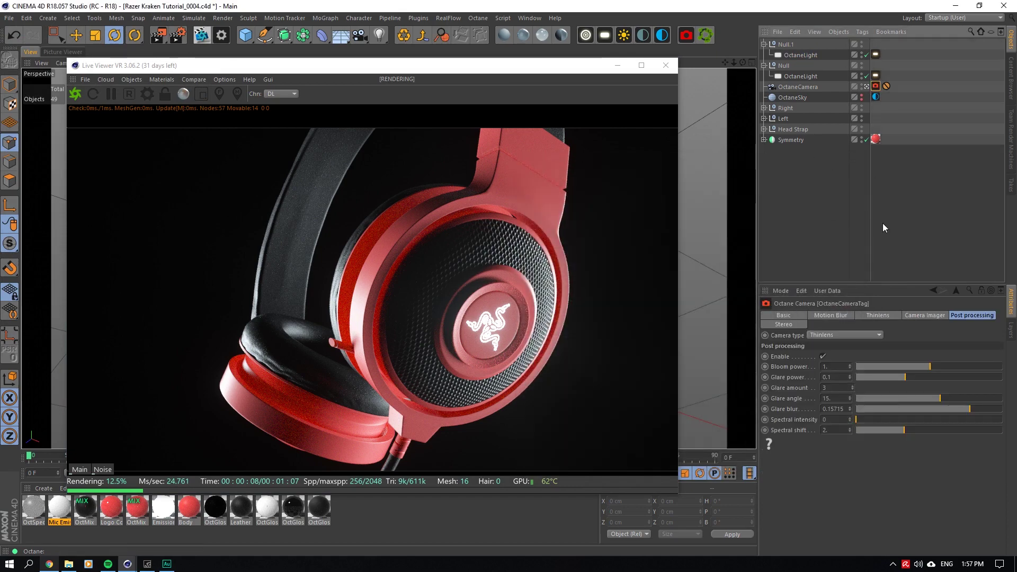
click(877, 315)
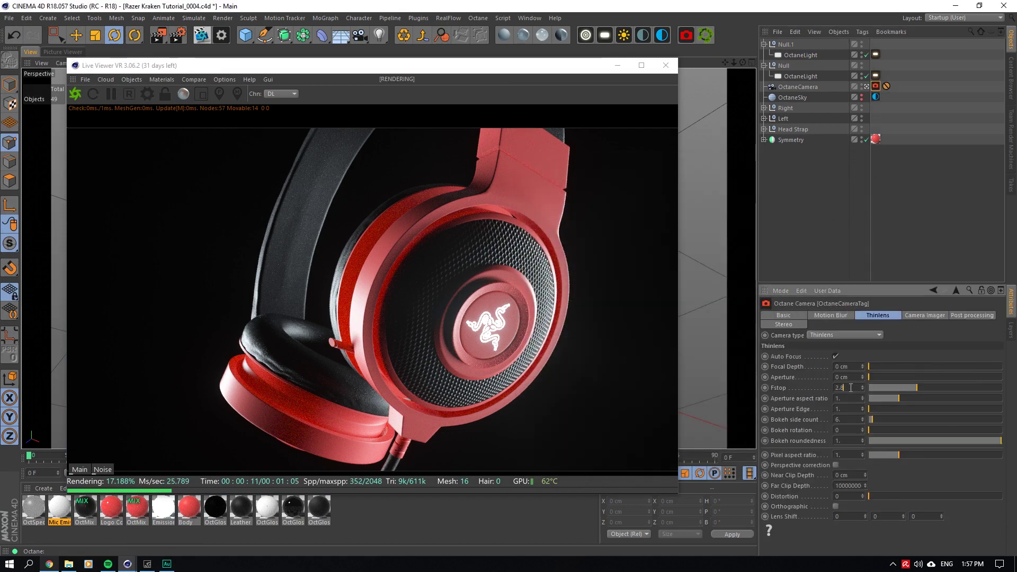
key(Return)
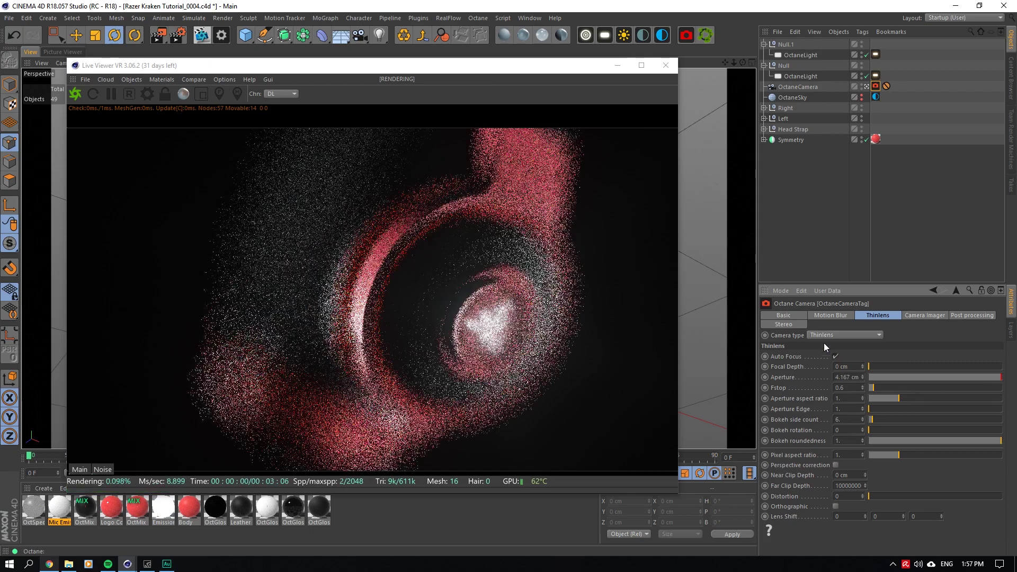
Turn off the camera's Auto Focus and pick the focus point on the glowing Razer logo in the live render.
click(835, 356)
click(220, 95)
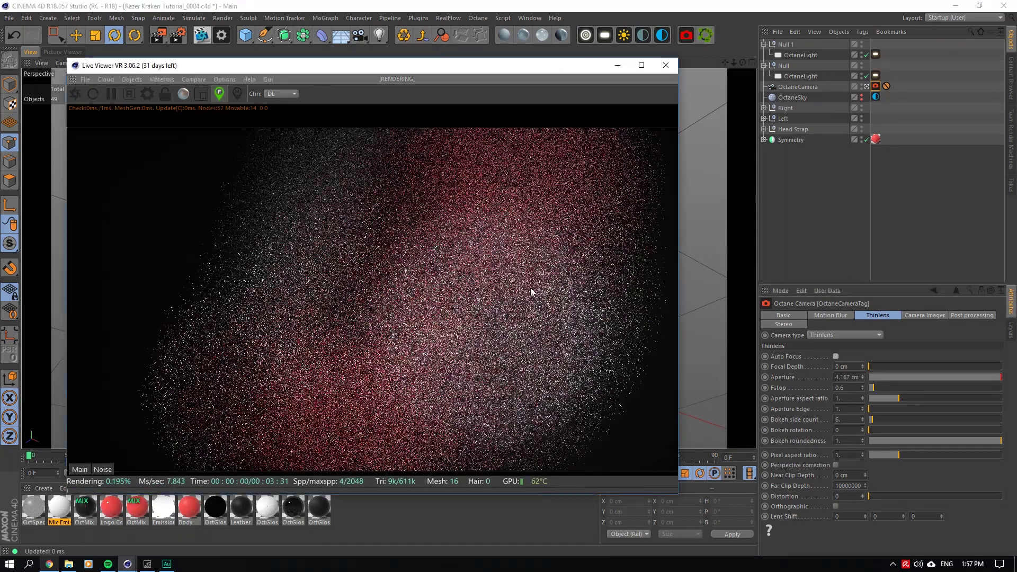
click(490, 326)
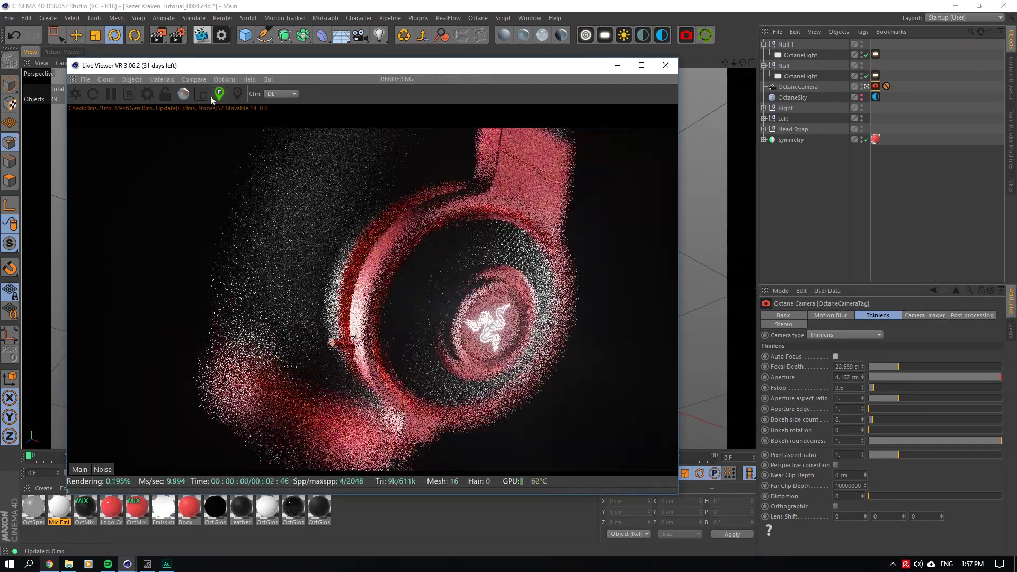
Set the camera's f-stop to 8 and pick the focus point on the Razer logo again.
click(849, 409)
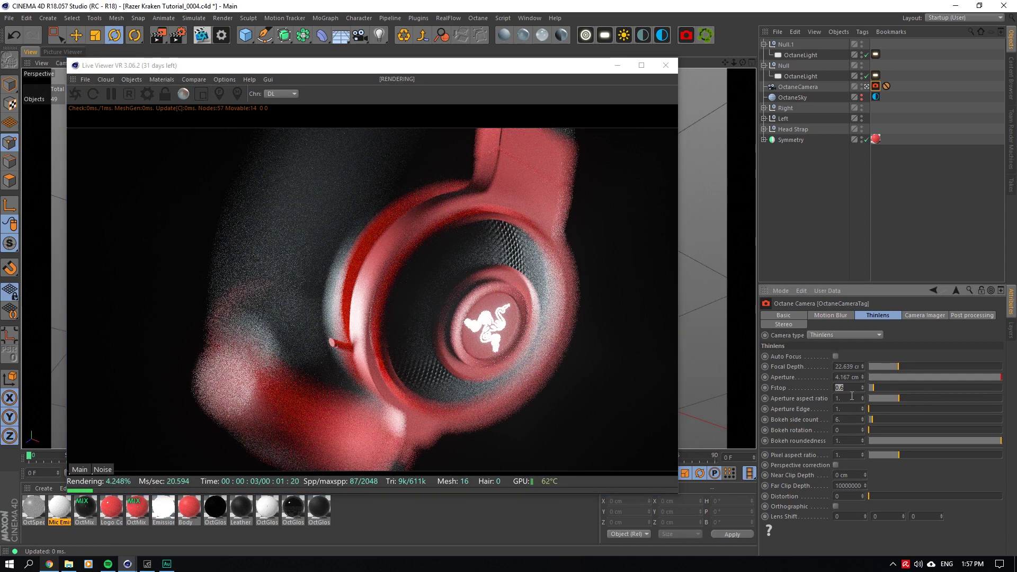
text(8)
click(851, 396)
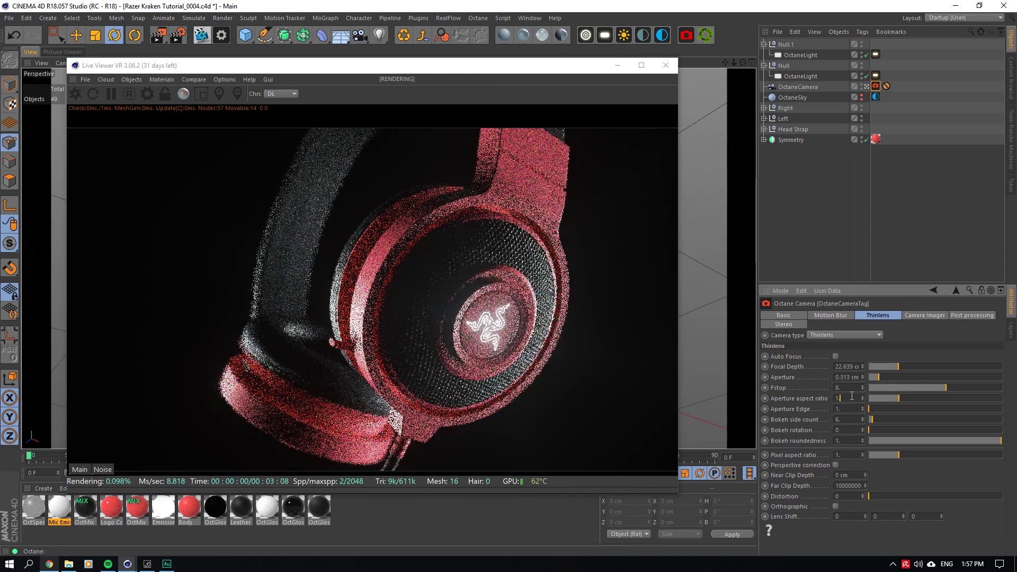
key(Return)
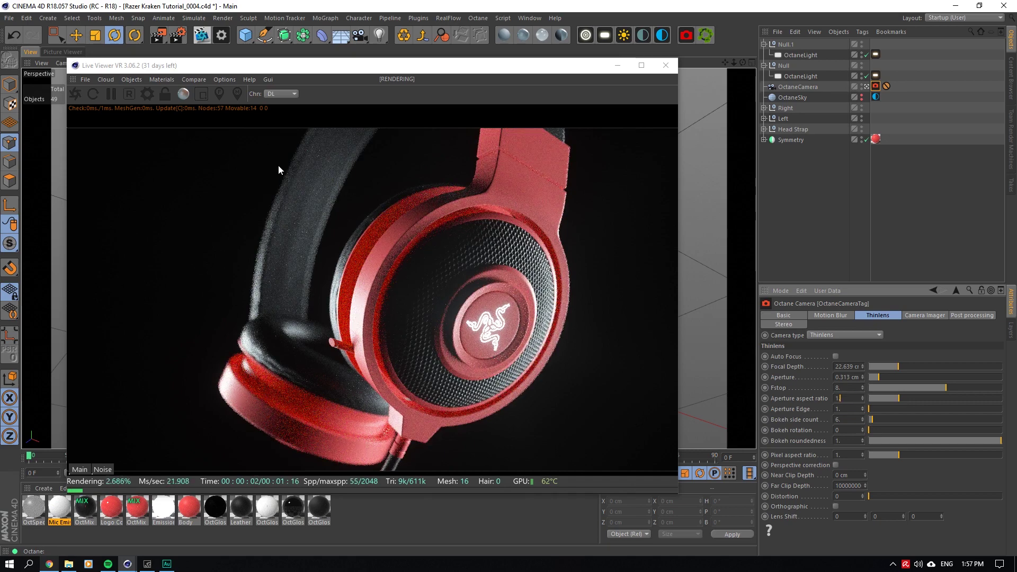
click(219, 95)
click(492, 323)
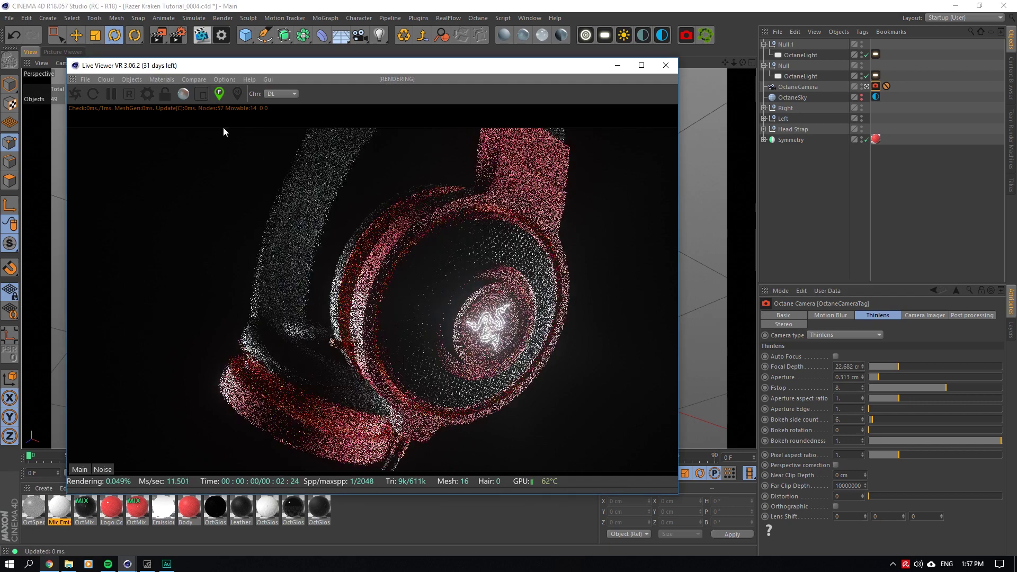
click(218, 95)
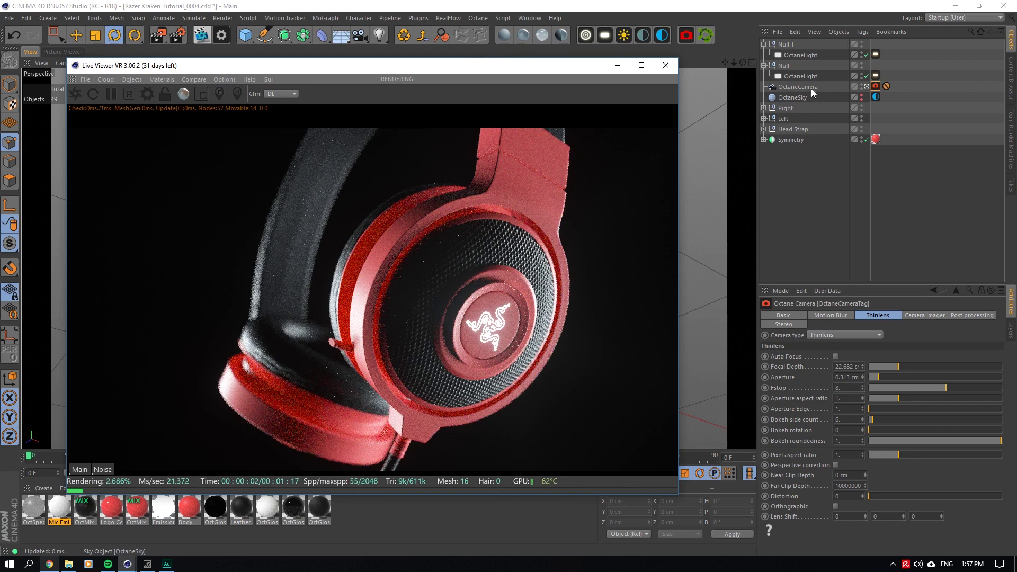
Leave the OctaneCamera view and turn the OctaneSky on to light the headset with its HDRI environment.
click(785, 67)
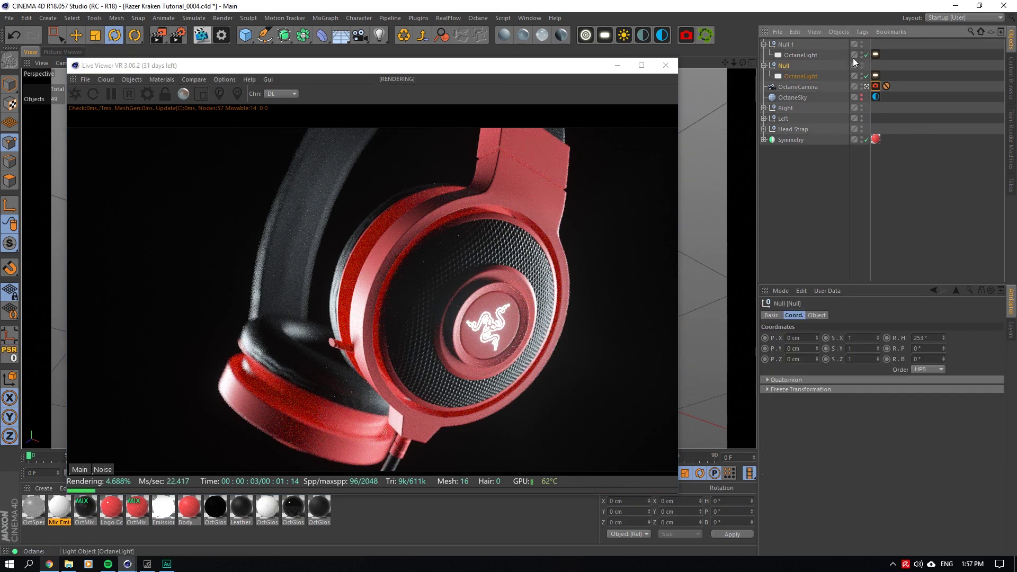
click(866, 87)
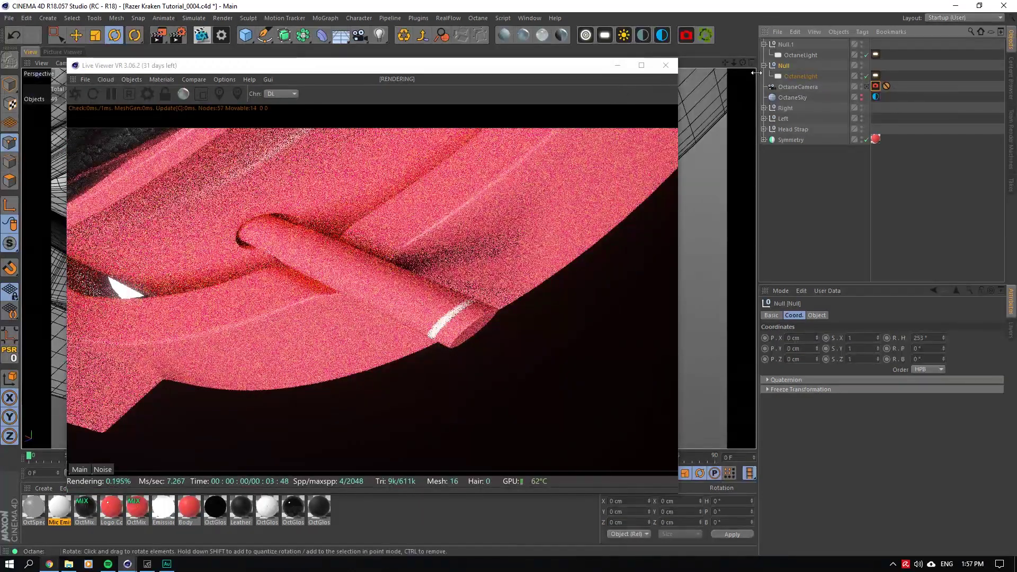
drag(734, 62, 726, 79)
click(826, 97)
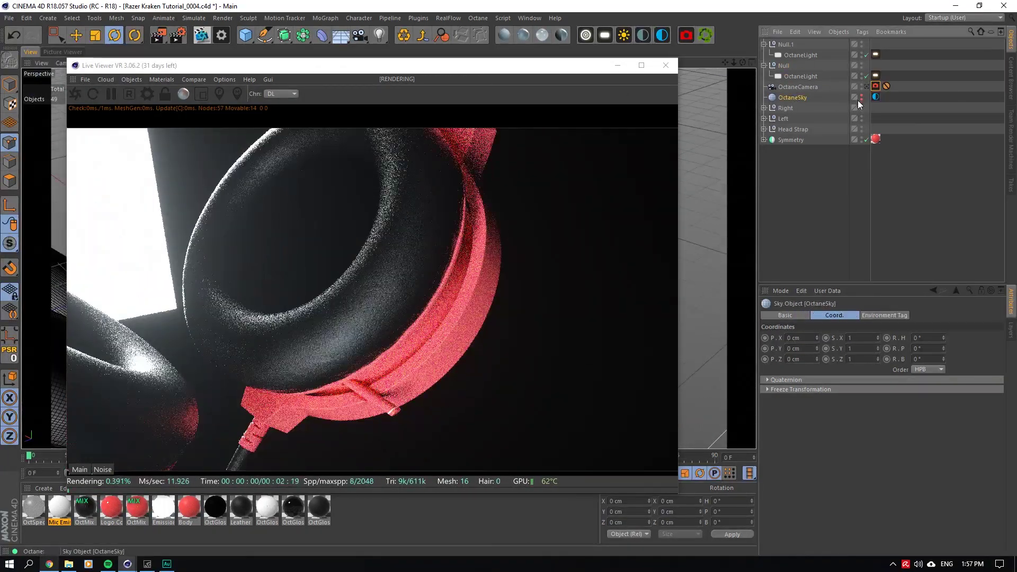
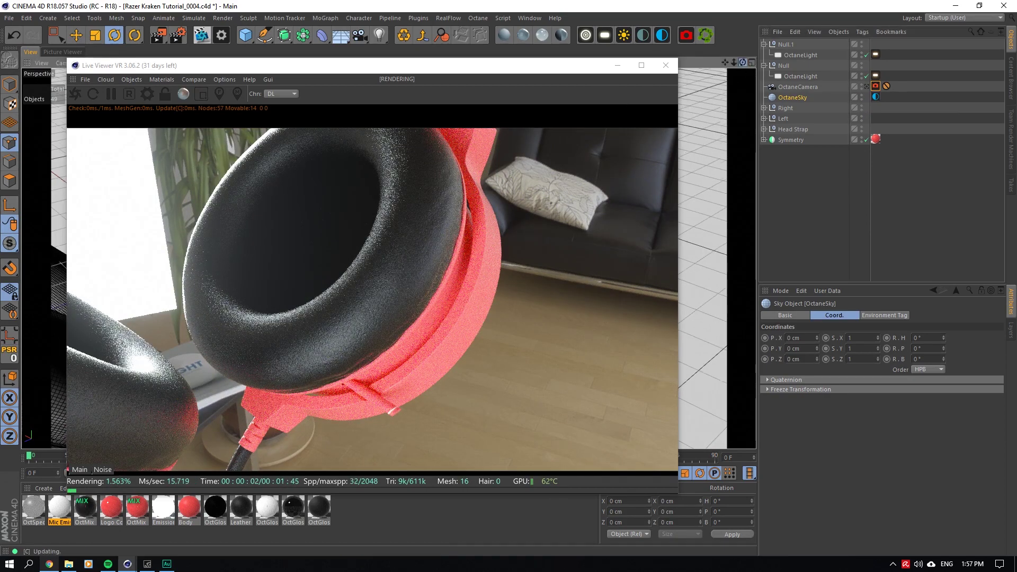
Add an Octane ImageTexture to the Normal channel of the red Body material.
mouse_move(742, 63)
mouse_down()
mouse_move(725, 64)
mouse_move(743, 62)
mouse_move(733, 62)
mouse_up()
double_click(188, 508)
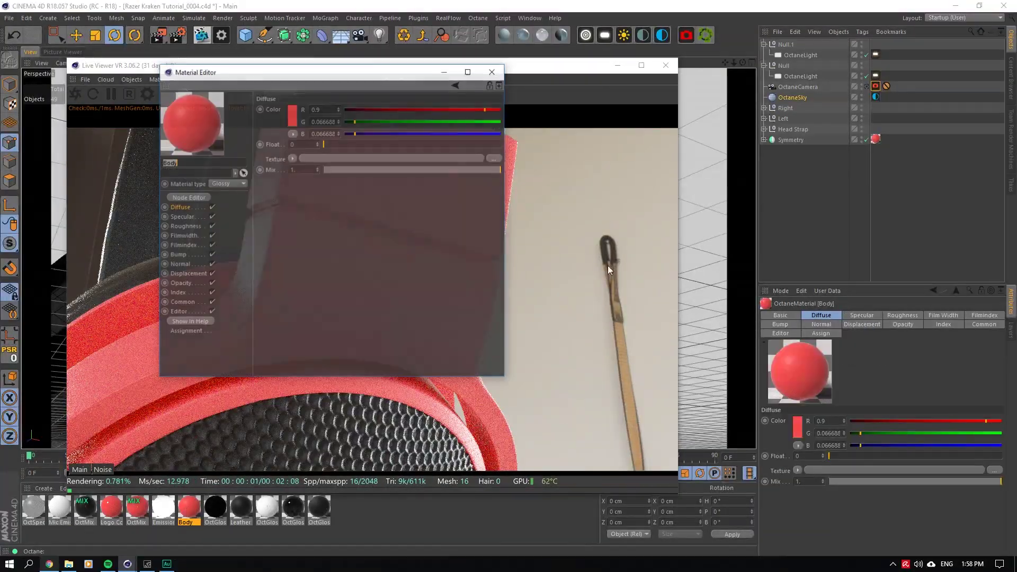
drag(352, 68, 774, 148)
click(598, 341)
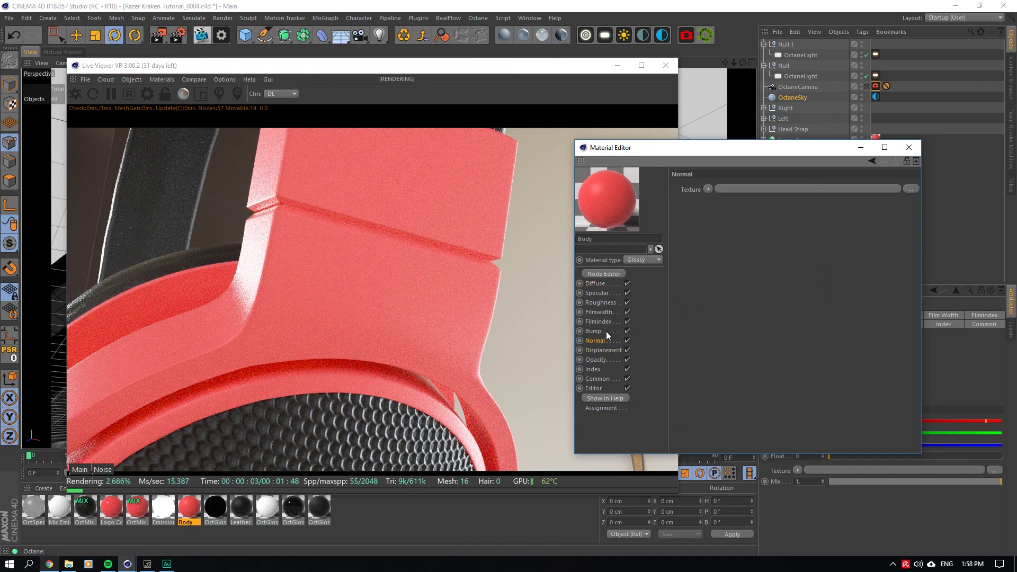
click(708, 189)
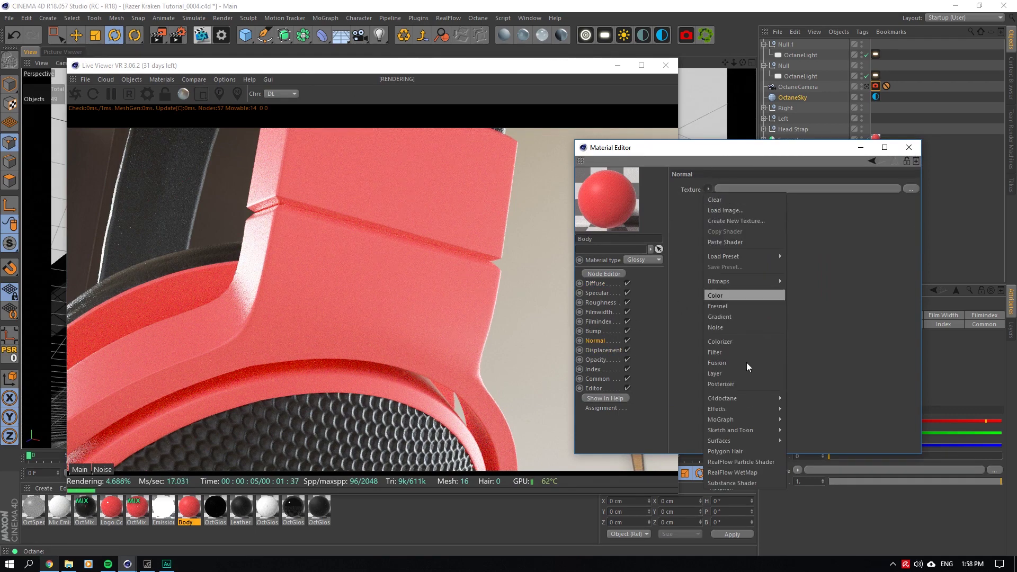
mouse_move(752, 398)
click(811, 329)
click(726, 222)
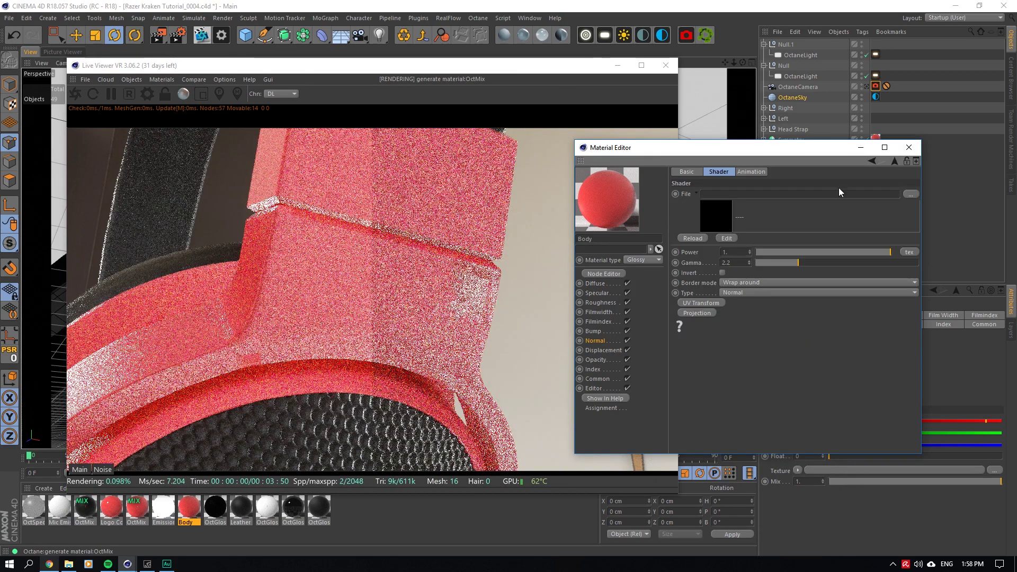
Load PlasticScuffed001_NRM_3K.jpg from the Poliigon Manmade textures as the normal map, without copying it to the project.
click(913, 194)
key(BackSpace)
key(BackSpace)
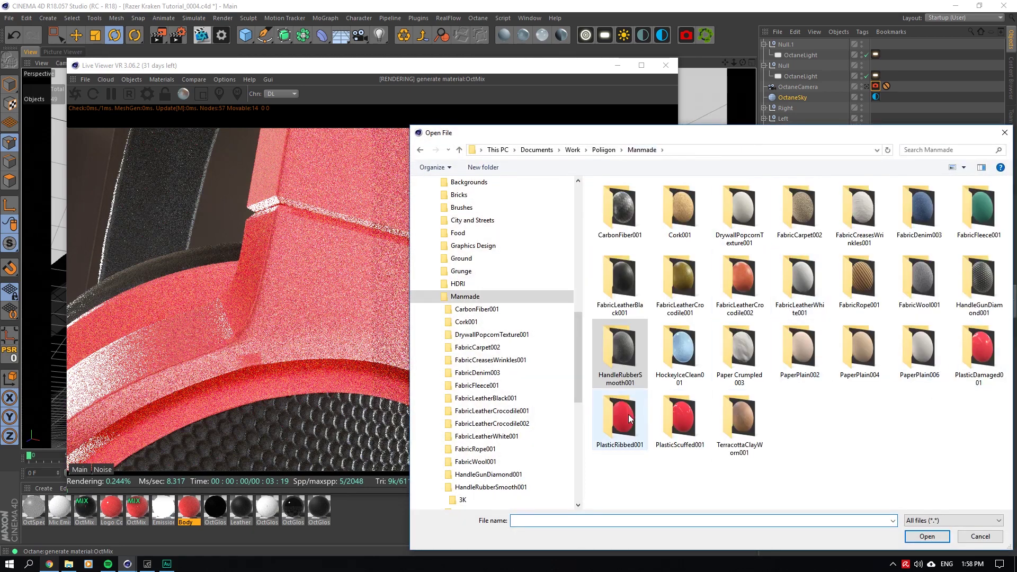
double_click(662, 417)
double_click(619, 207)
click(939, 231)
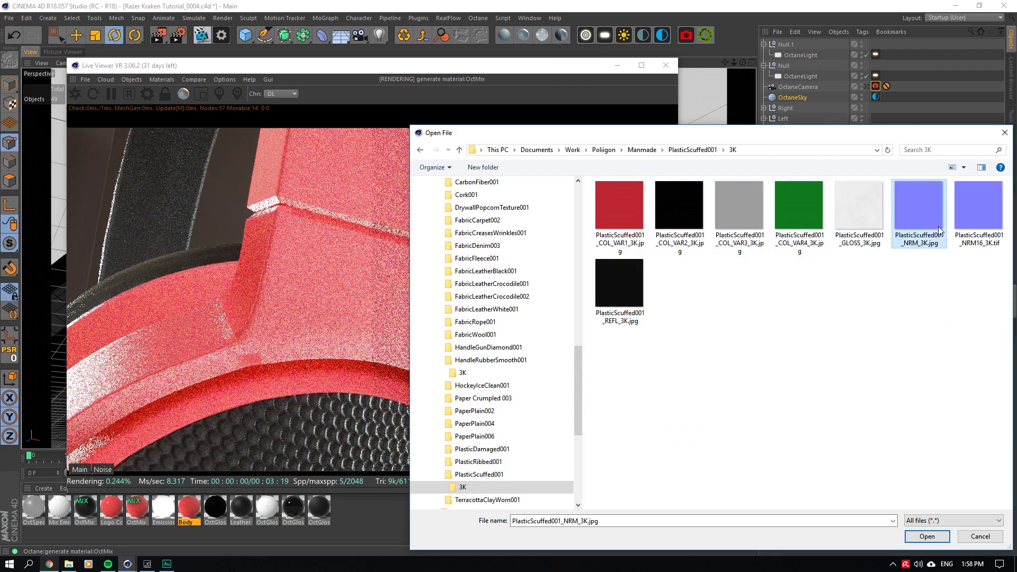
click(935, 536)
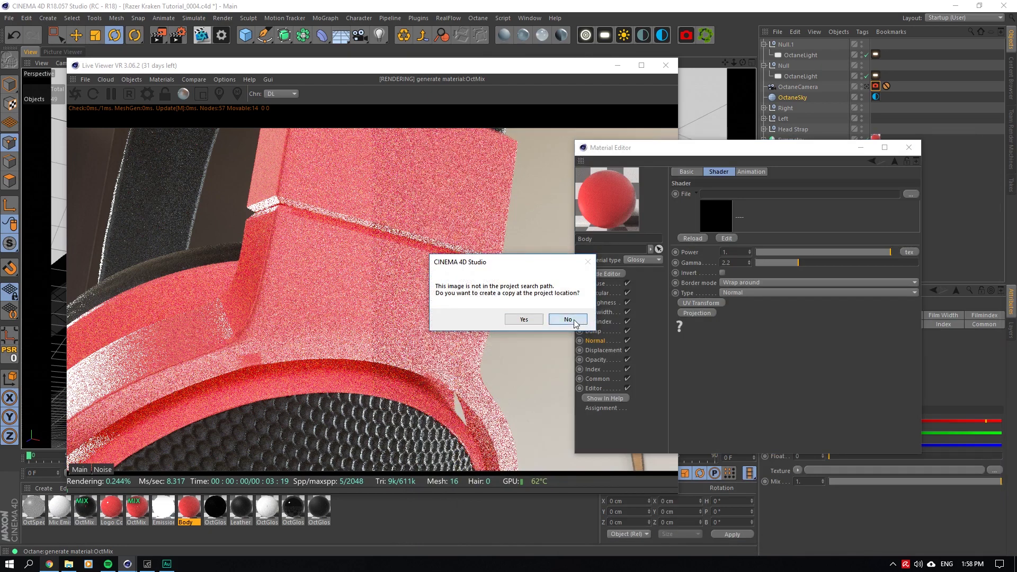
click(571, 320)
Give the normal map a Box texture projection and set its power to 25.
click(684, 313)
click(751, 346)
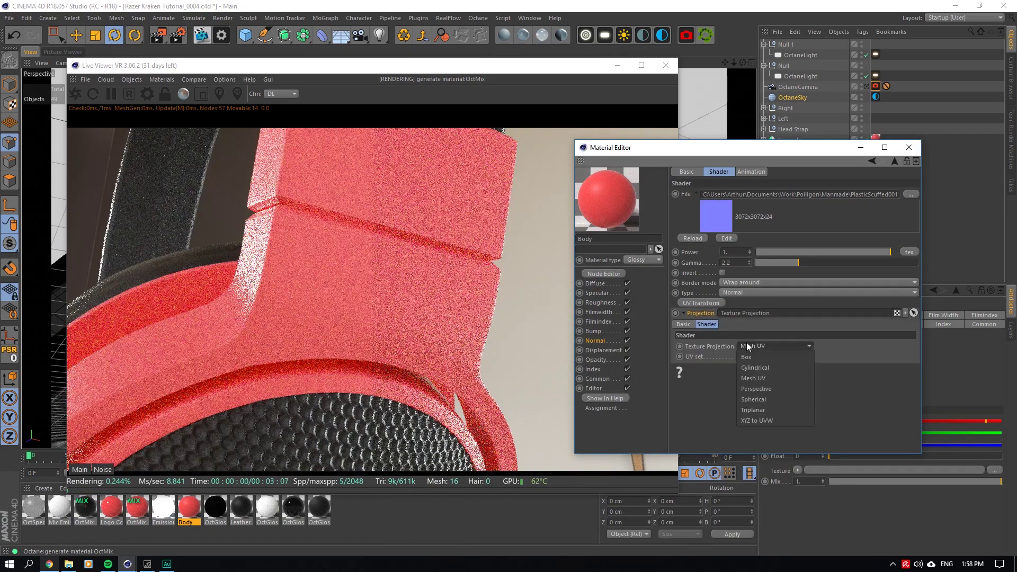
click(750, 355)
click(684, 313)
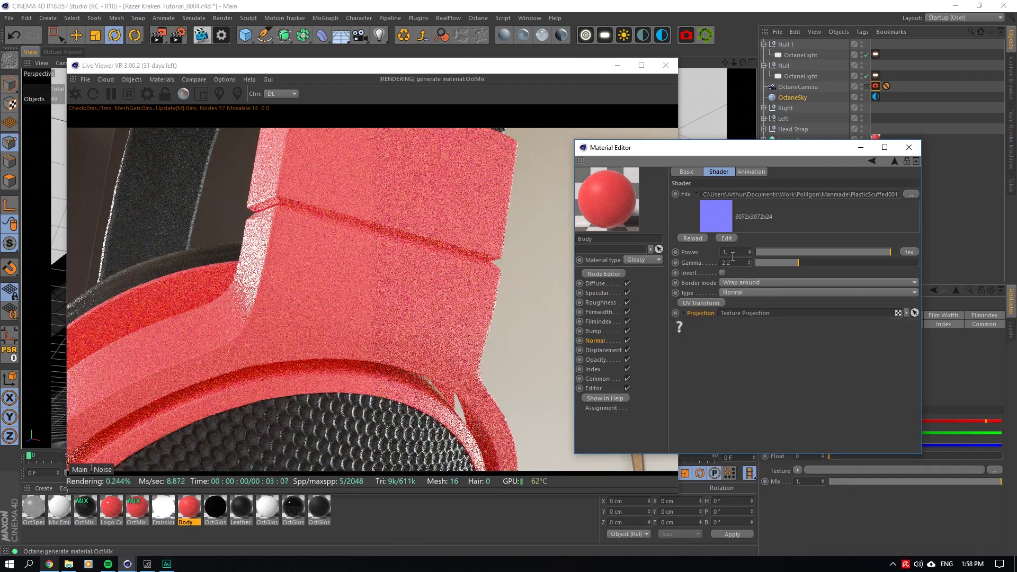
key(Return)
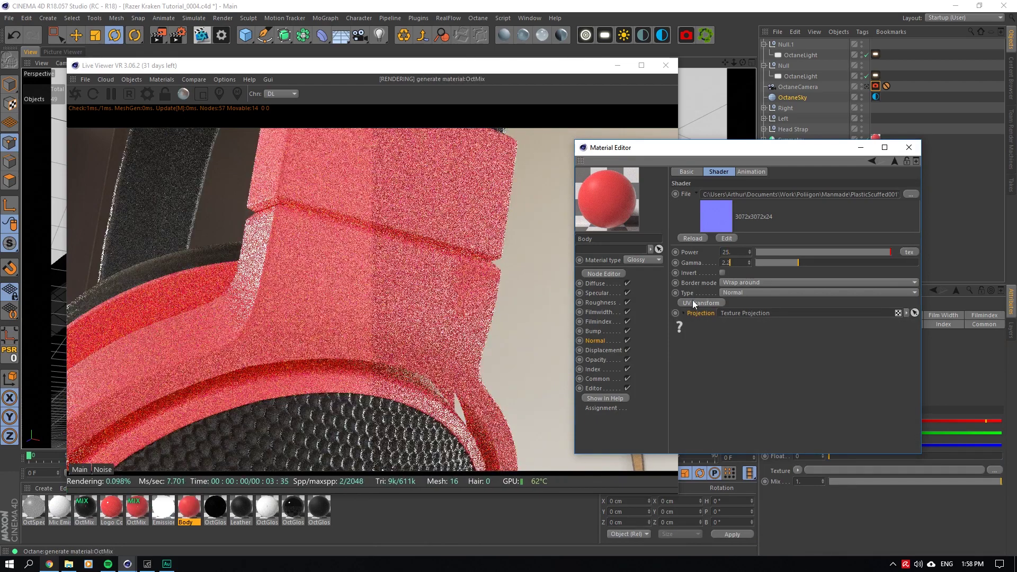
Add a UV transform to the normal map, lock its aspect ratio and set the scale to 0.01.
click(686, 303)
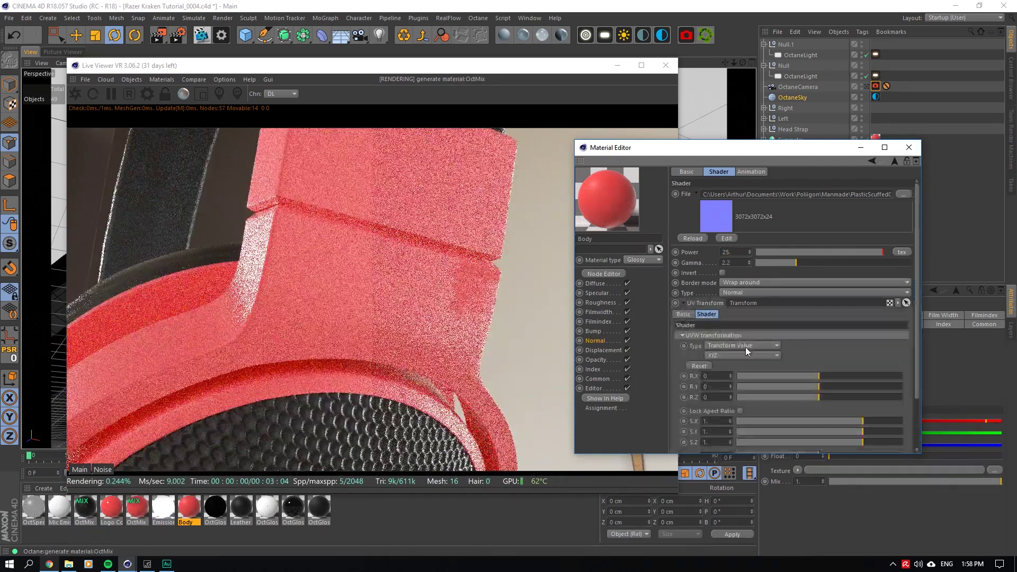
click(740, 411)
click(720, 421)
key(BackSpace)
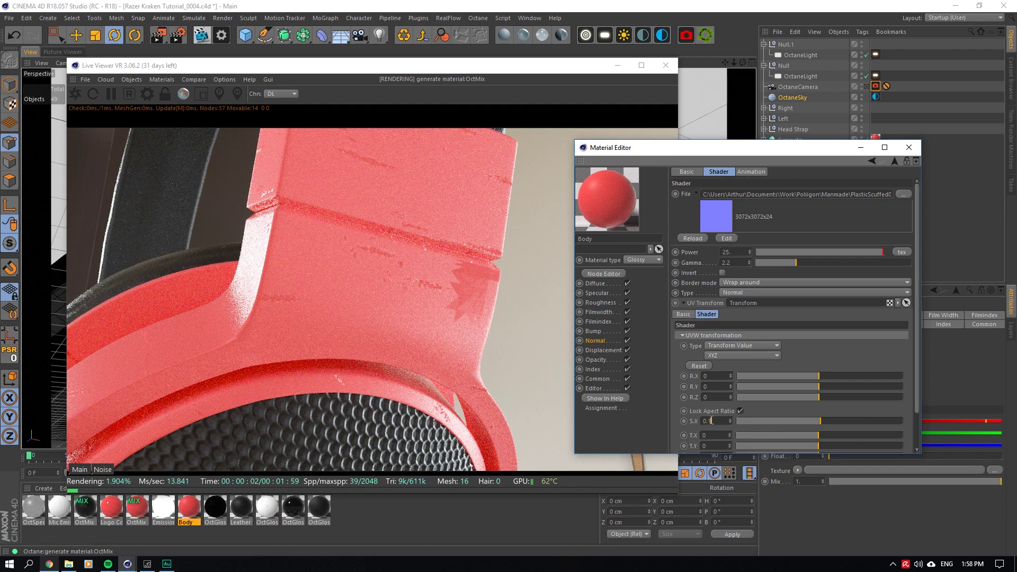
text(1)
key(Return)
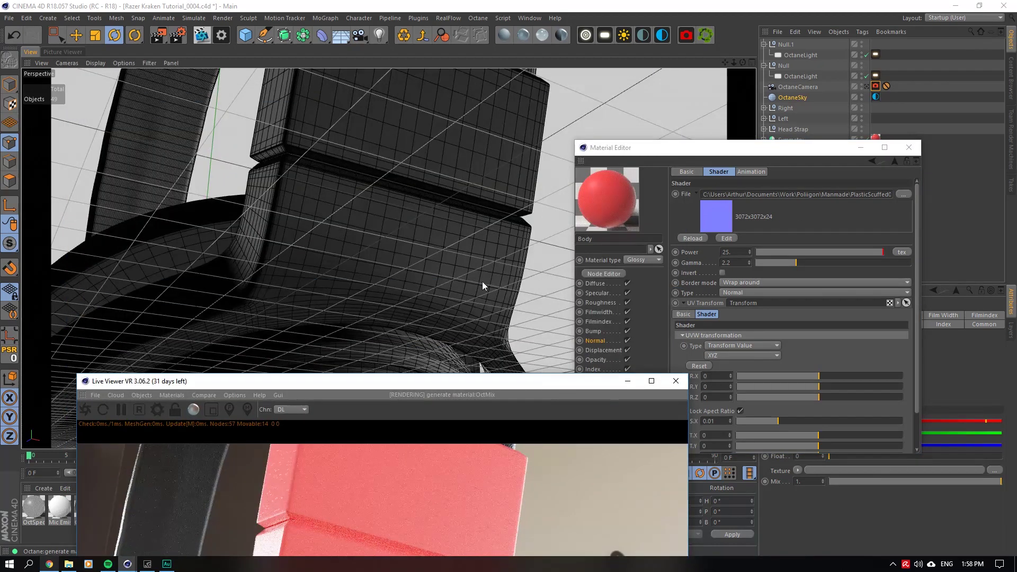
Switch the perspective viewport's display to Quick Shading (Lines) for a wider view of the headset.
scroll(482, 281, down, 3)
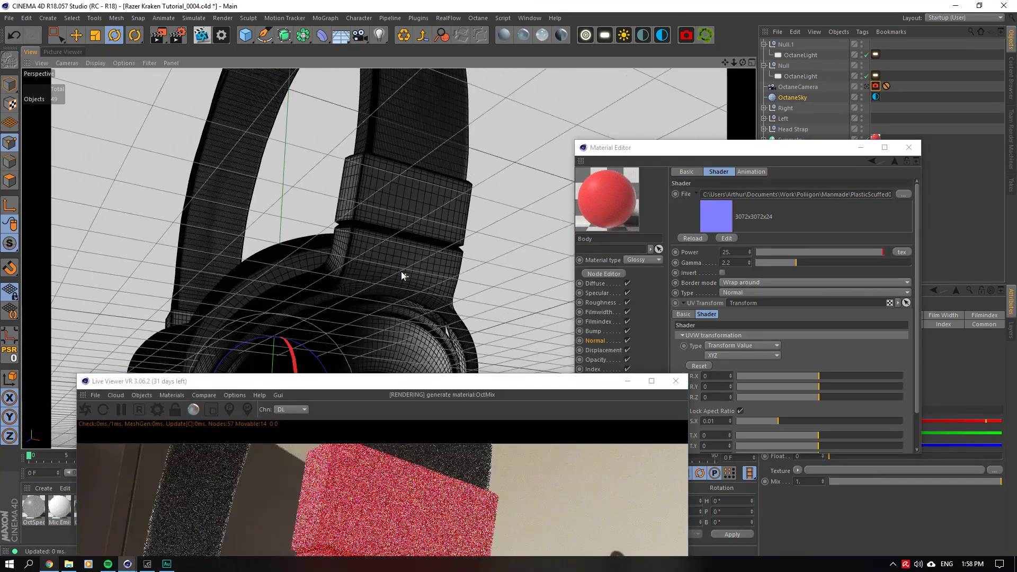
click(95, 63)
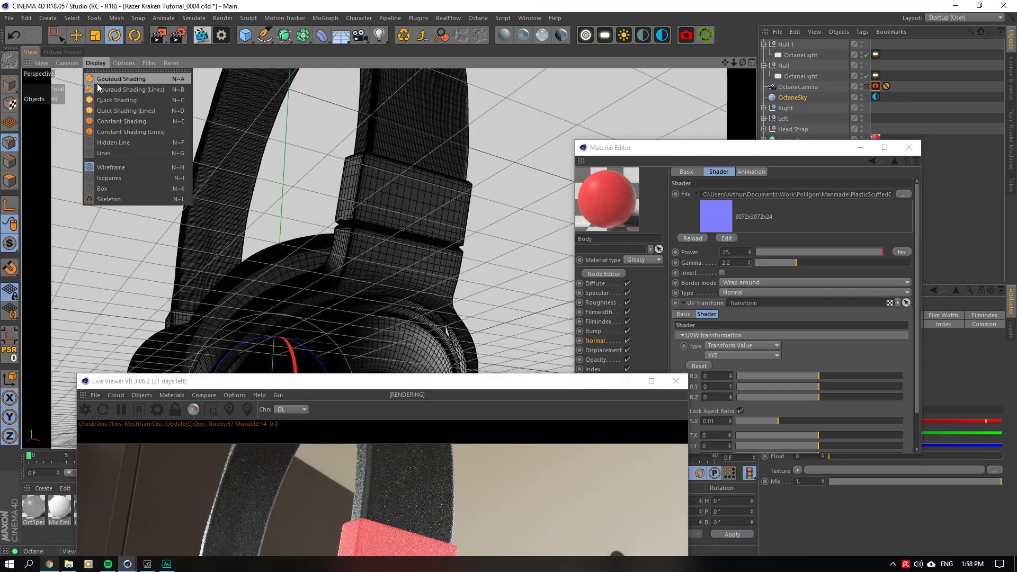
click(113, 111)
Select the outer frame of the ear cup, solo it in the viewport and bring its live render fully into view.
alt+drag(325, 210, 403, 264)
click(355, 235)
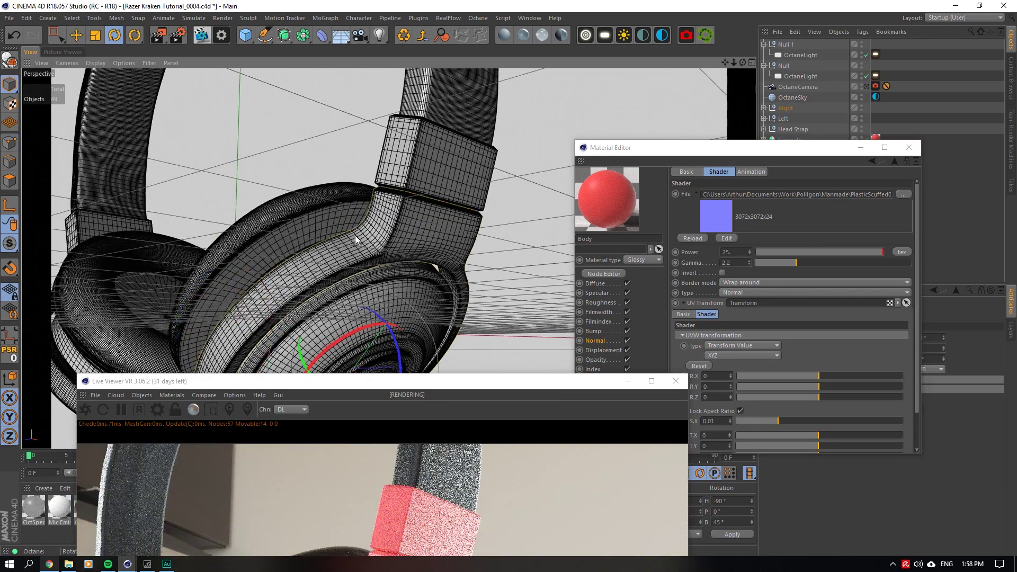
click(9, 243)
click(52, 301)
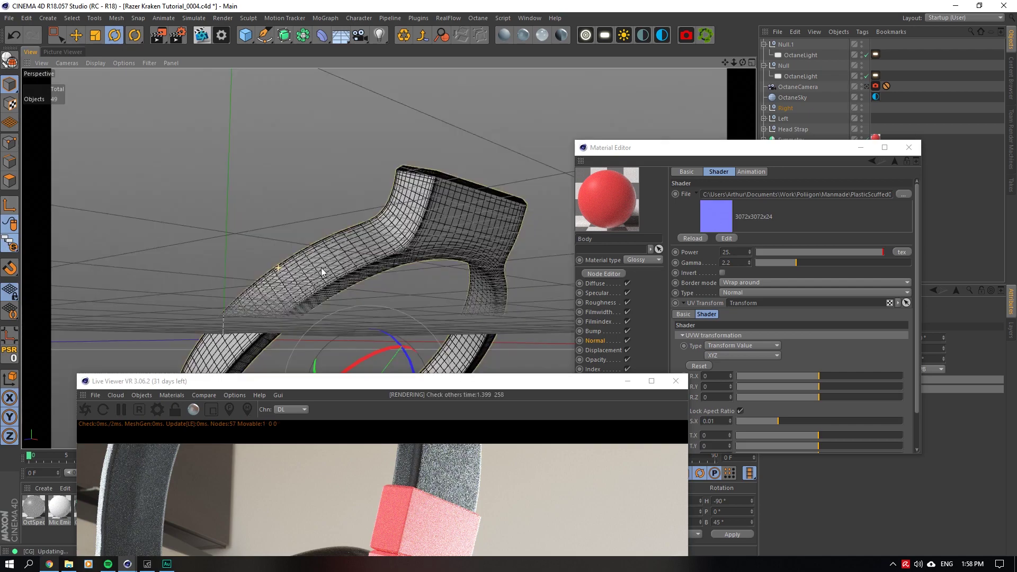
drag(431, 381, 444, 96)
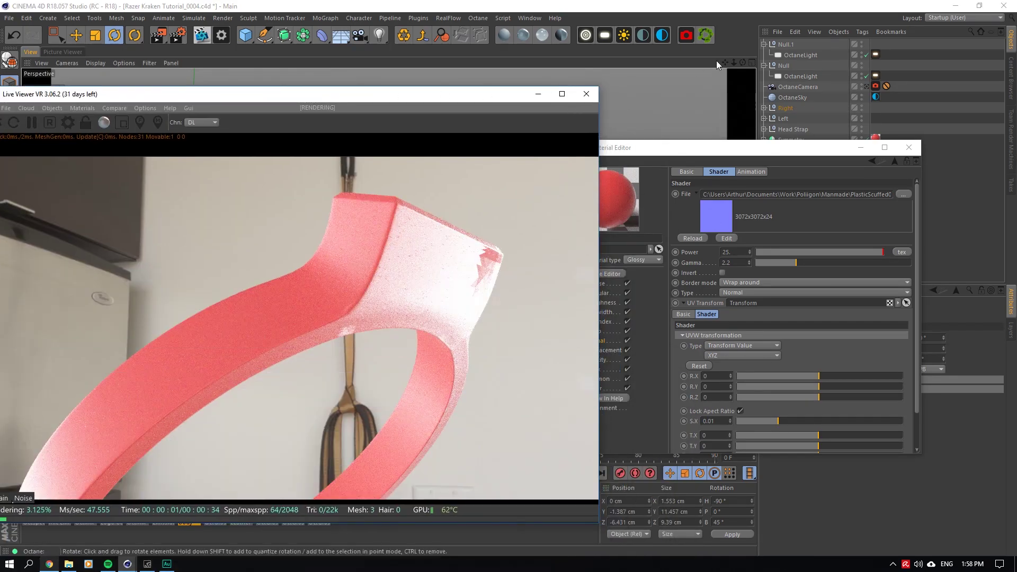
Try the Body material's normal map power at 15 and at 1.
drag(742, 62, 741, 62)
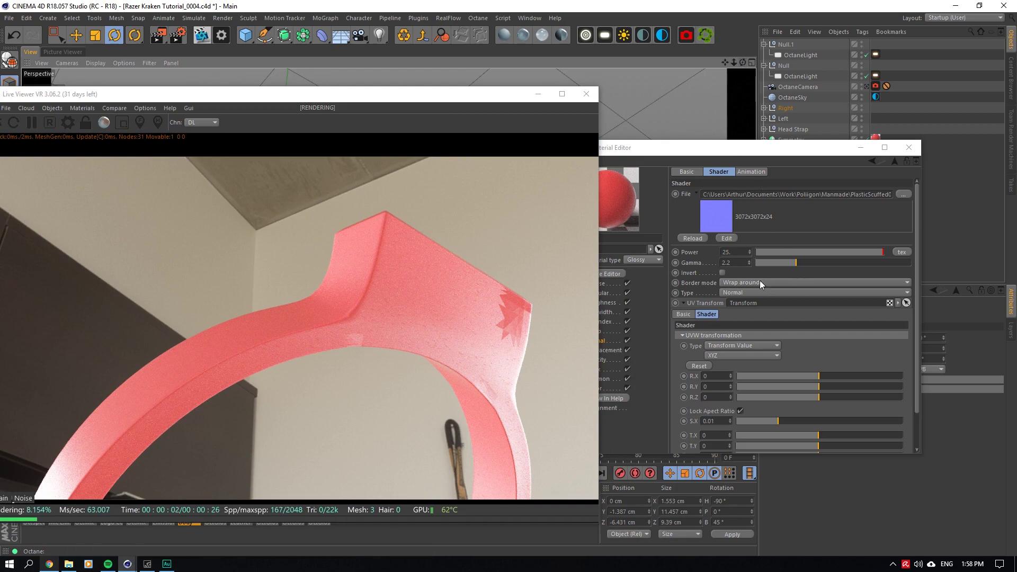
click(736, 253)
text(15)
click(740, 262)
double_click(739, 252)
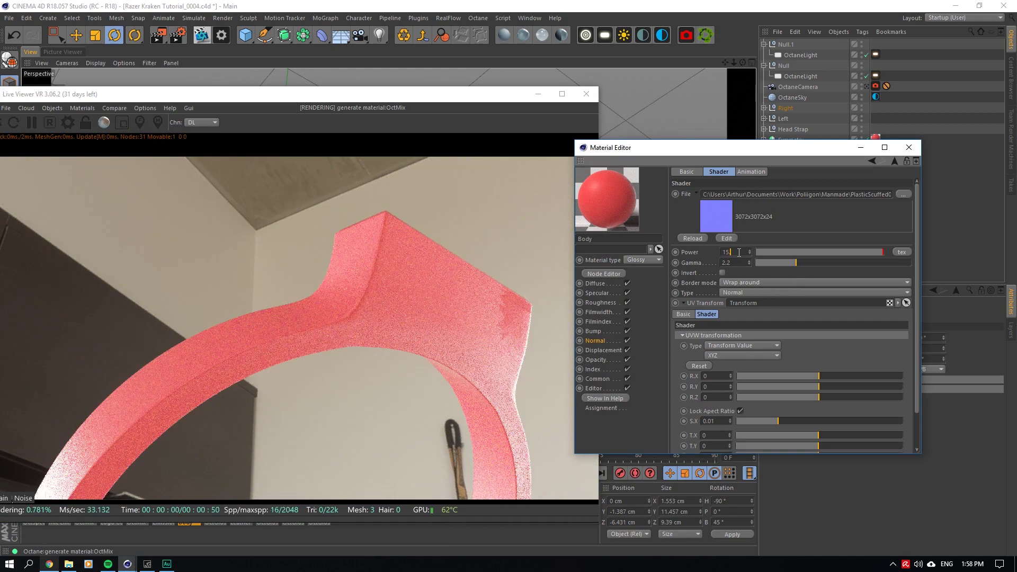
text(1)
click(740, 261)
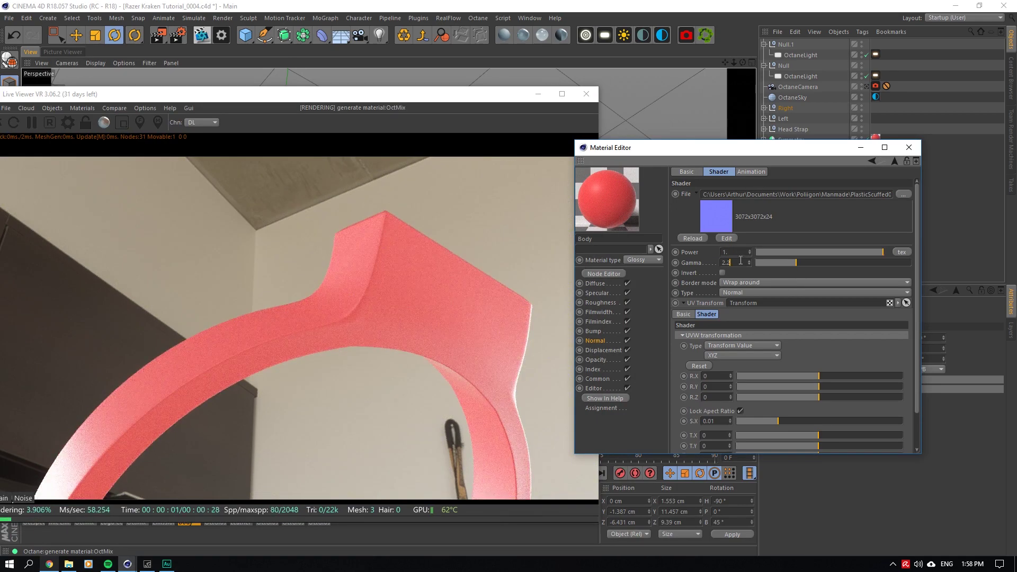
Set the Body material's normal map power to 5.
drag(742, 153, 810, 149)
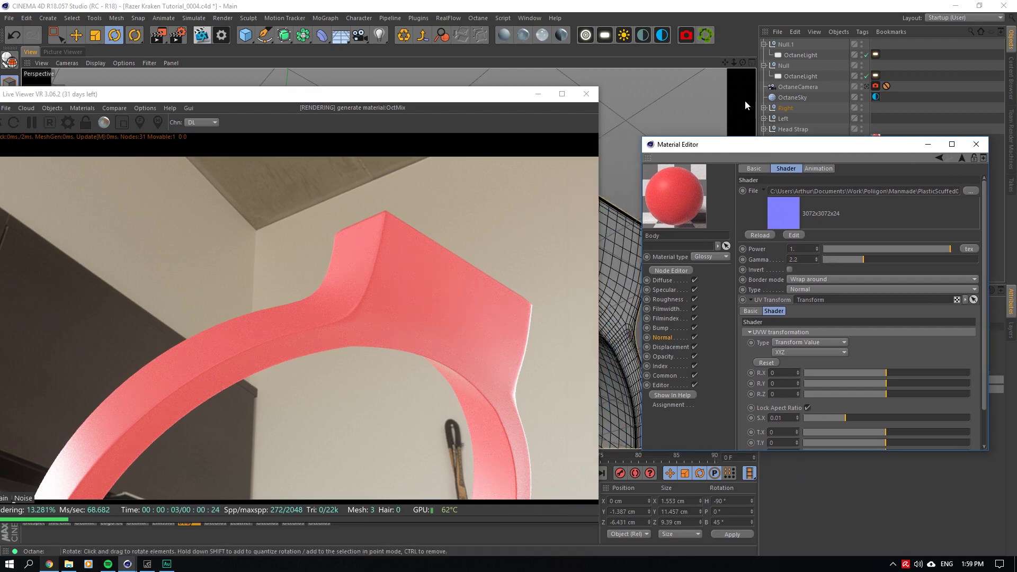
drag(730, 59, 726, 59)
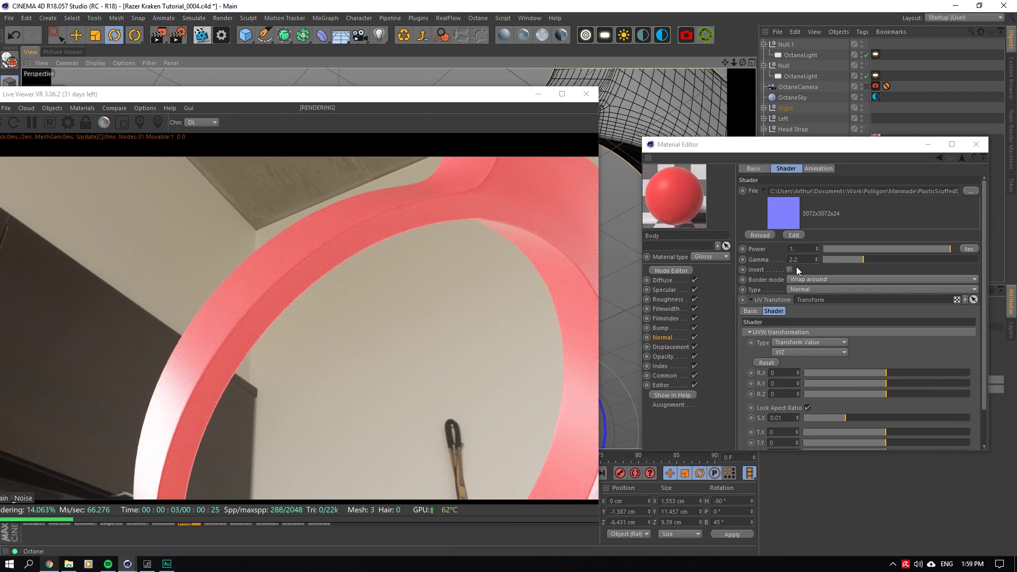
double_click(800, 249)
text(5)
key(Return)
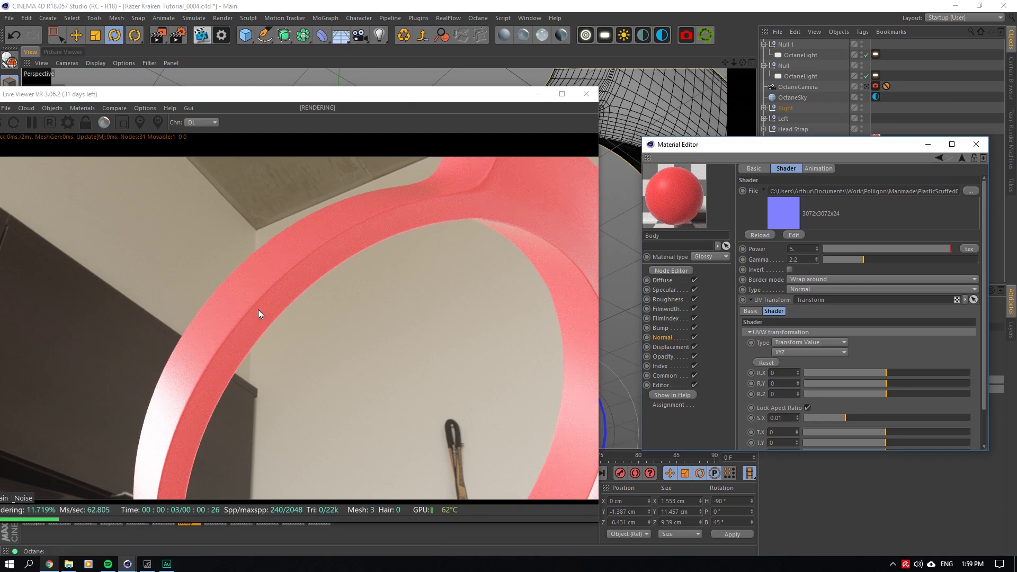
Set the normal map's UV transform scale to 0.05.
drag(726, 62, 466, 23)
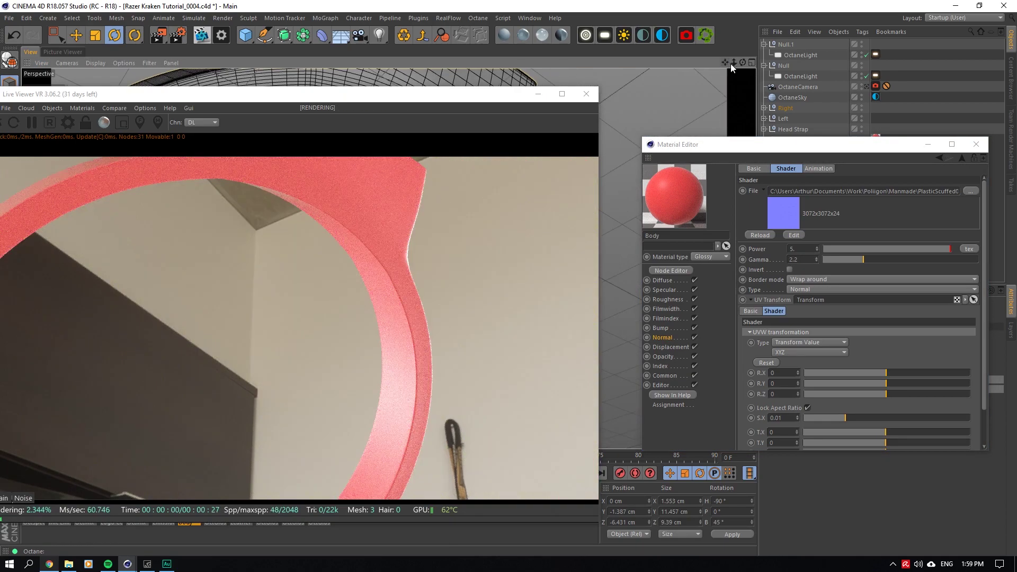
drag(730, 64, 725, 60)
drag(435, 98, 467, 29)
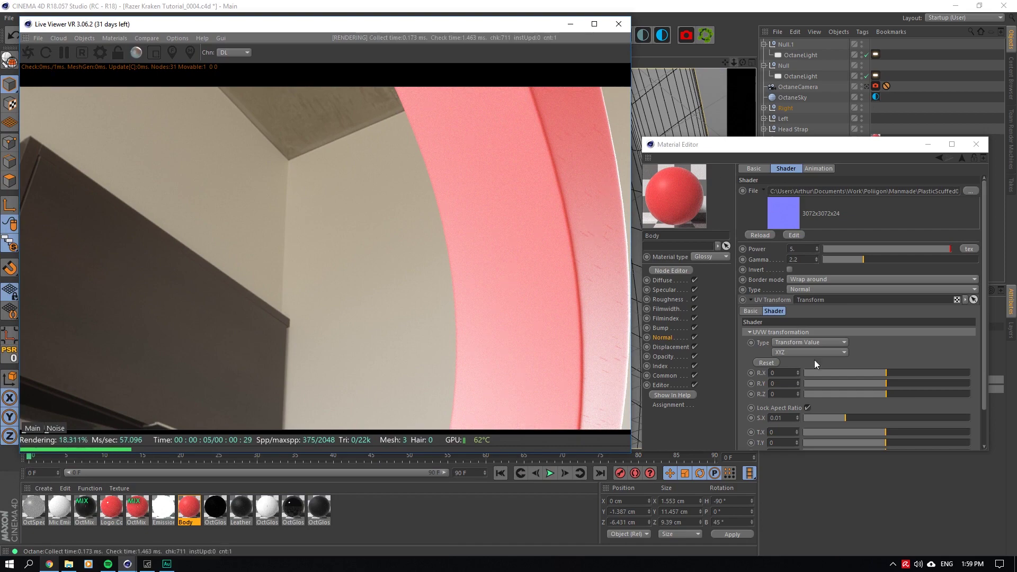
double_click(776, 419)
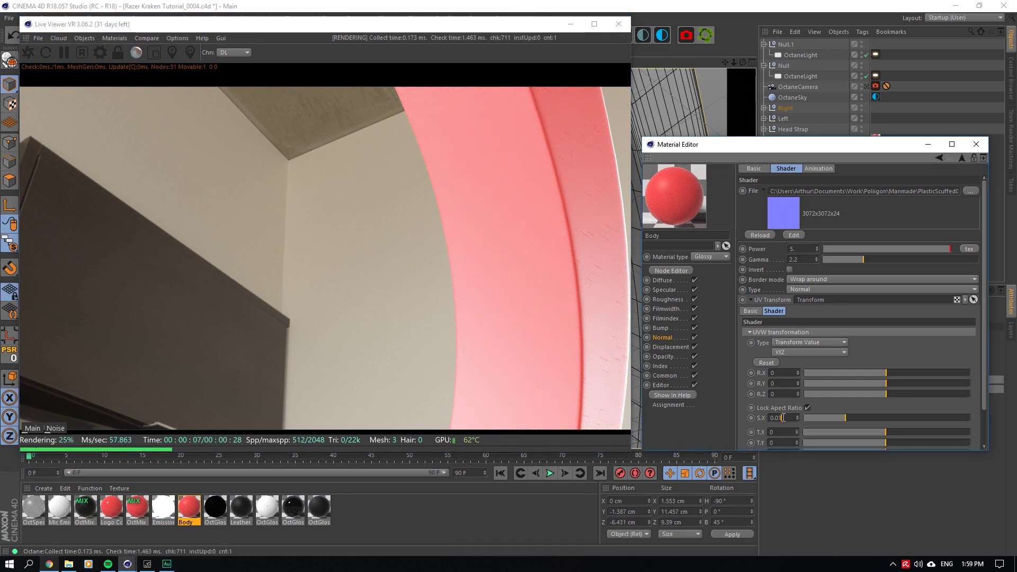
text(0.05)
key(Return)
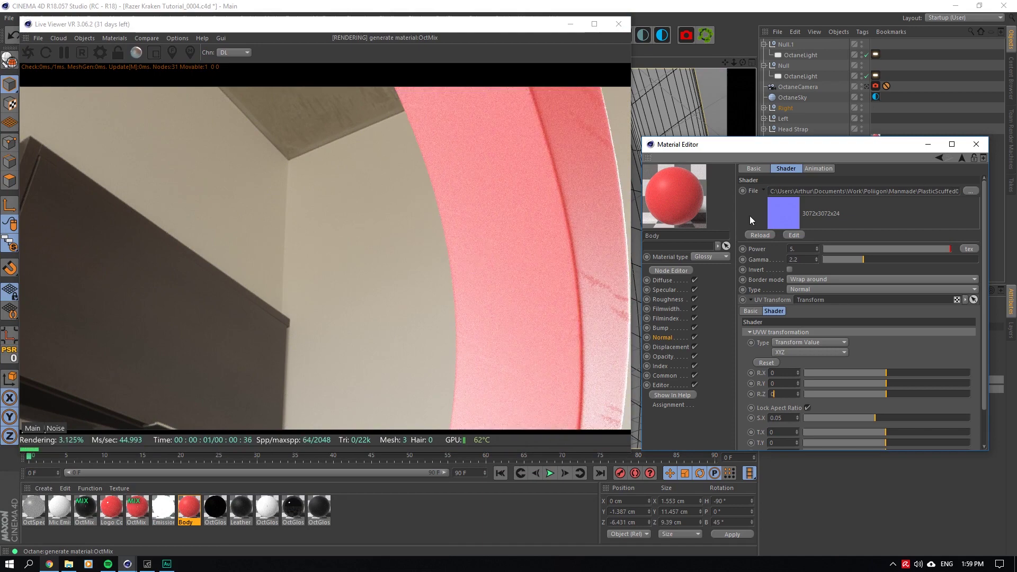
Replace the normal map's image file with PlasticScuffed001_NRM16_3K.tif.
drag(733, 62, 721, 111)
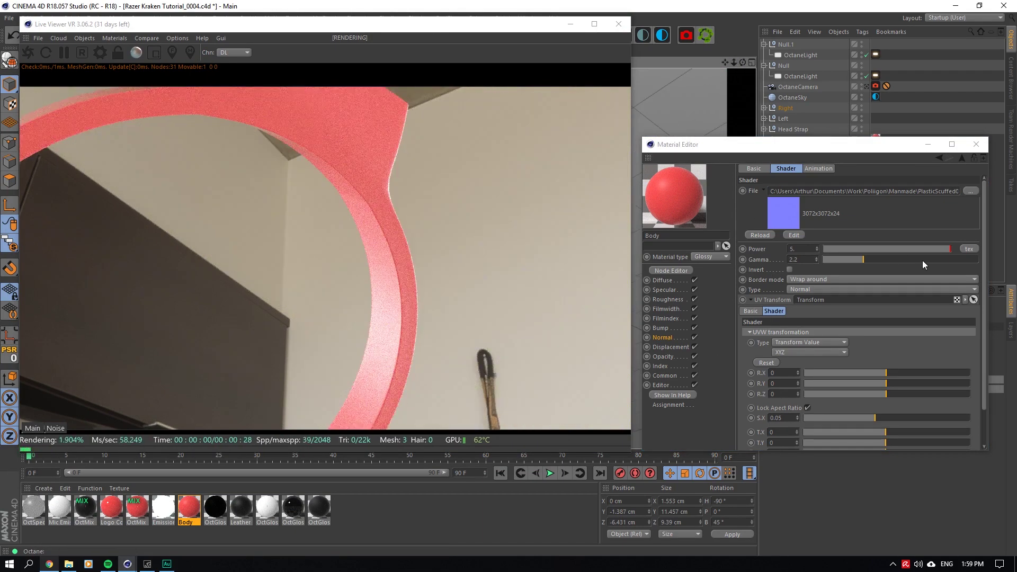
click(970, 190)
click(927, 537)
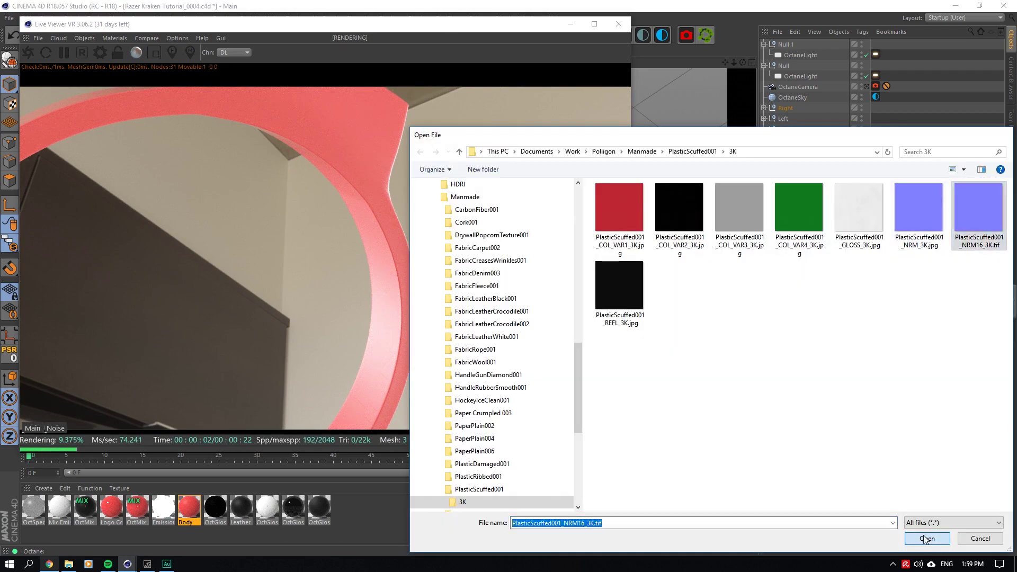
click(585, 318)
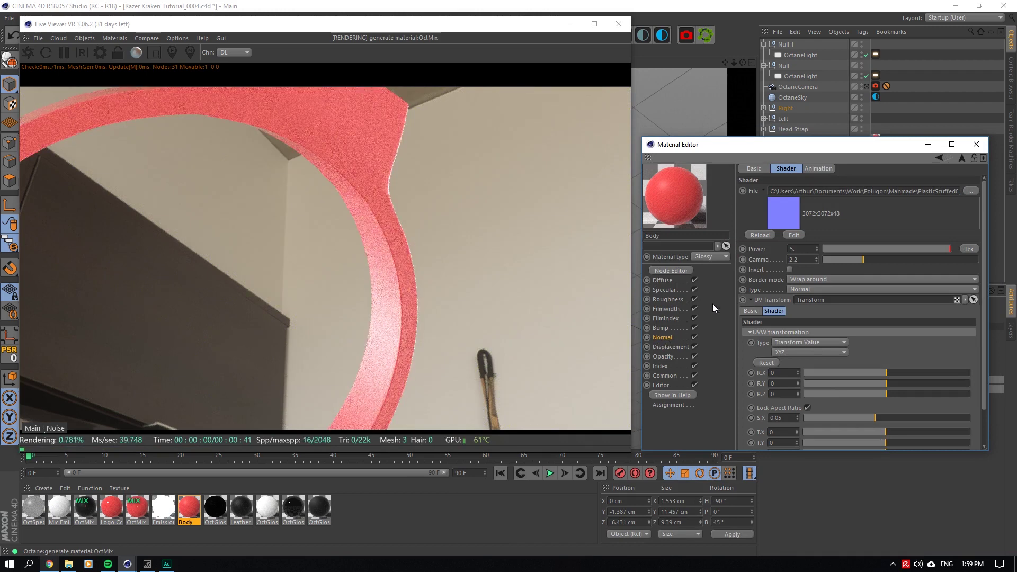
click(974, 192)
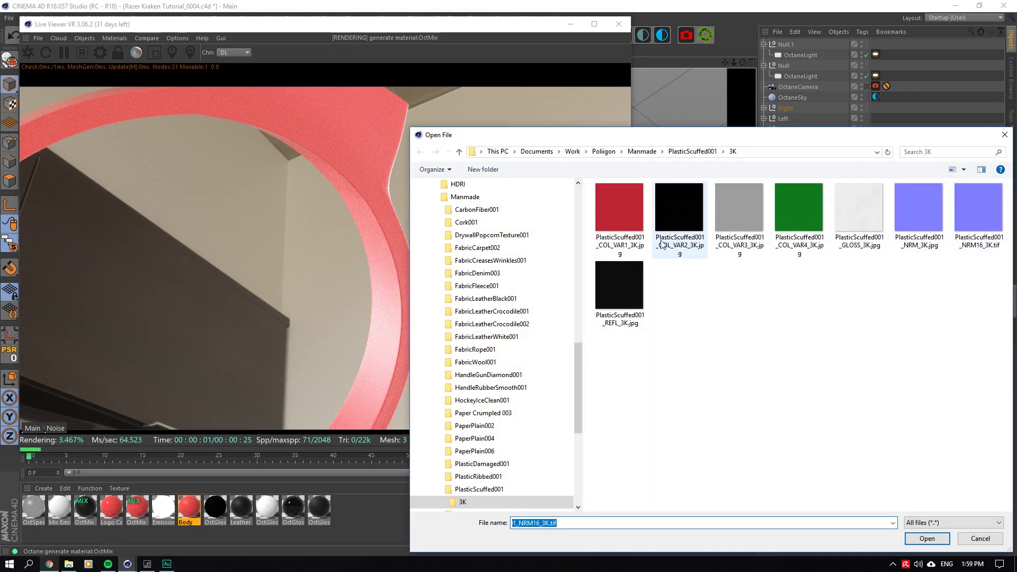
click(979, 538)
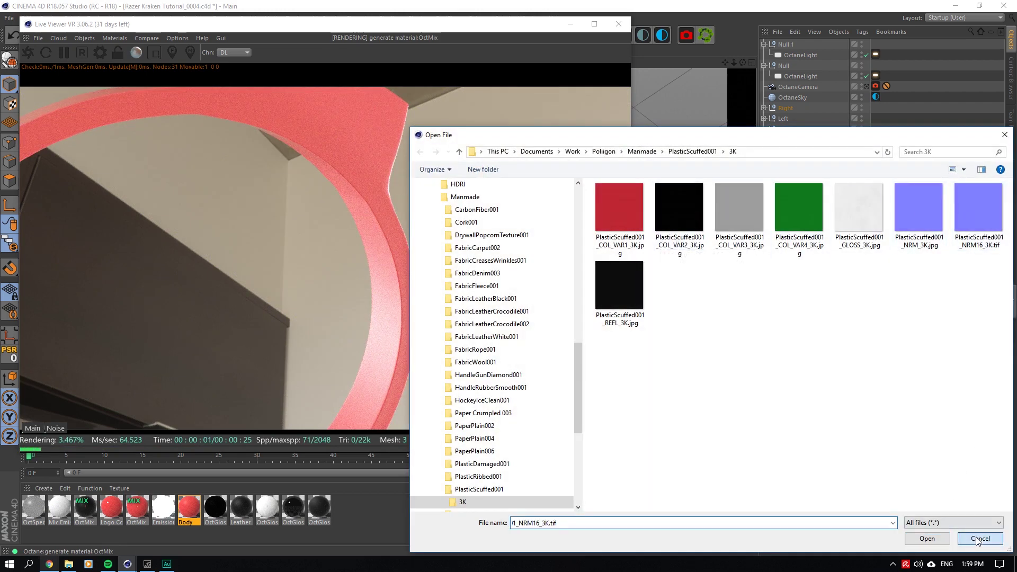
Return to the Body material's Normal channel and try to copy its image texture shader.
click(665, 337)
click(775, 186)
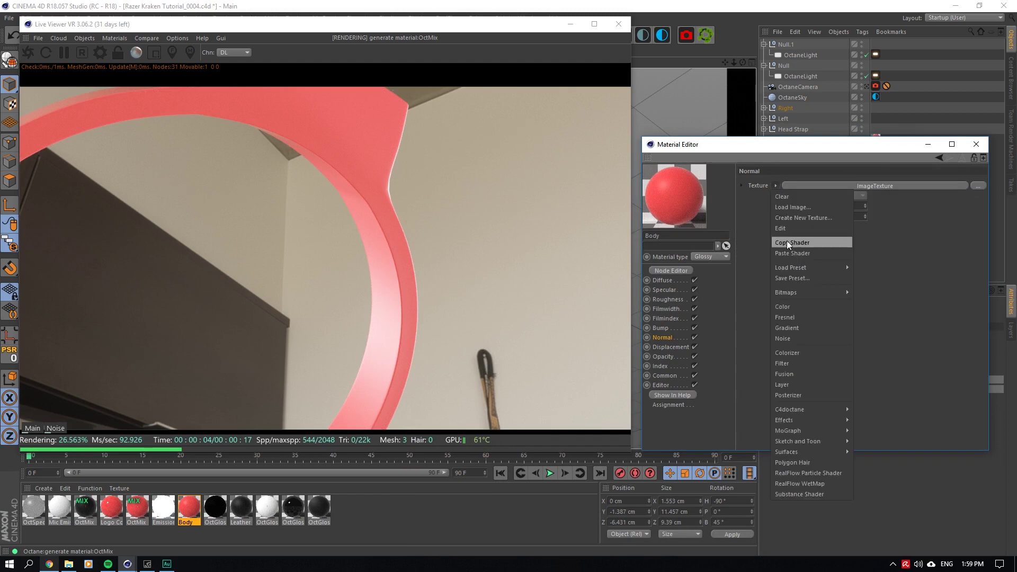
click(682, 297)
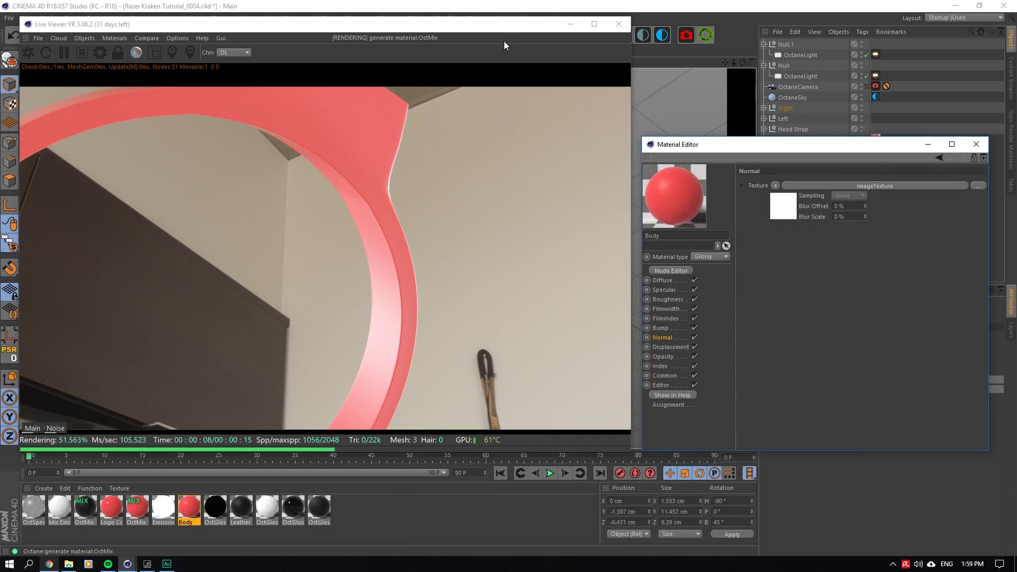
Create an Octane Mix material and an Octane Diffuse material, then open the Mix material's settings and close them.
drag(513, 32, 579, 111)
click(558, 39)
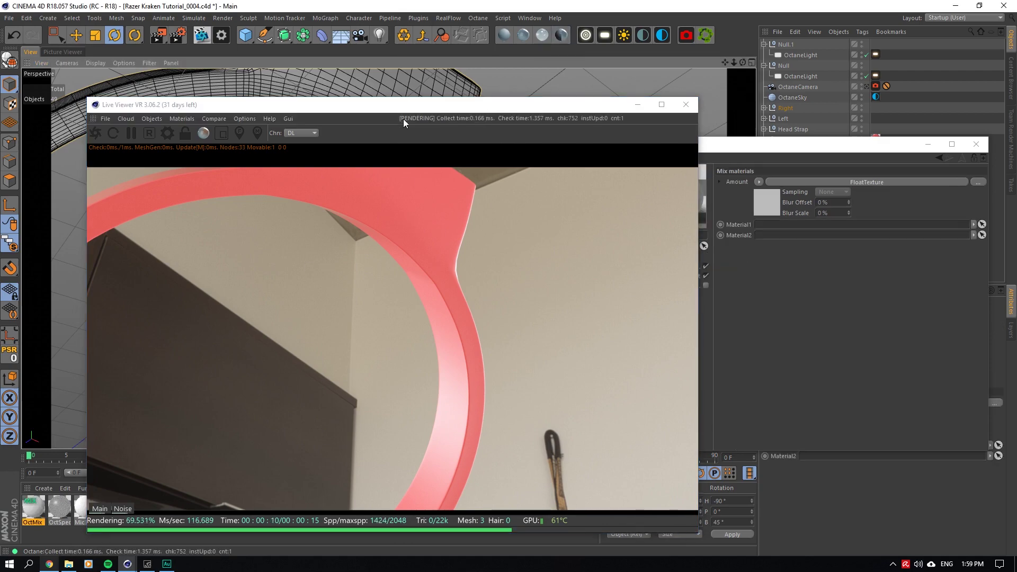
drag(500, 108, 856, 207)
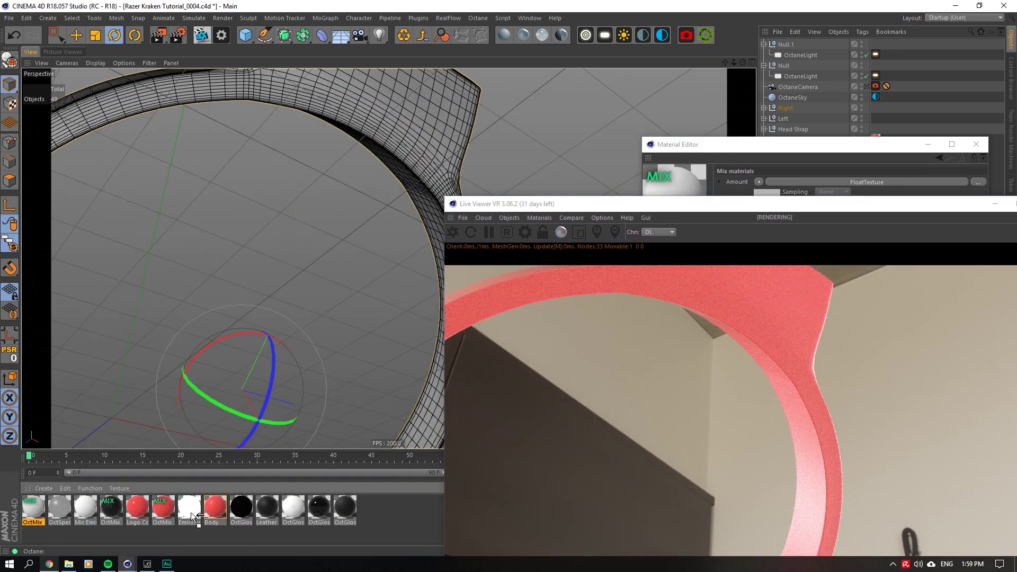
click(59, 507)
click(481, 37)
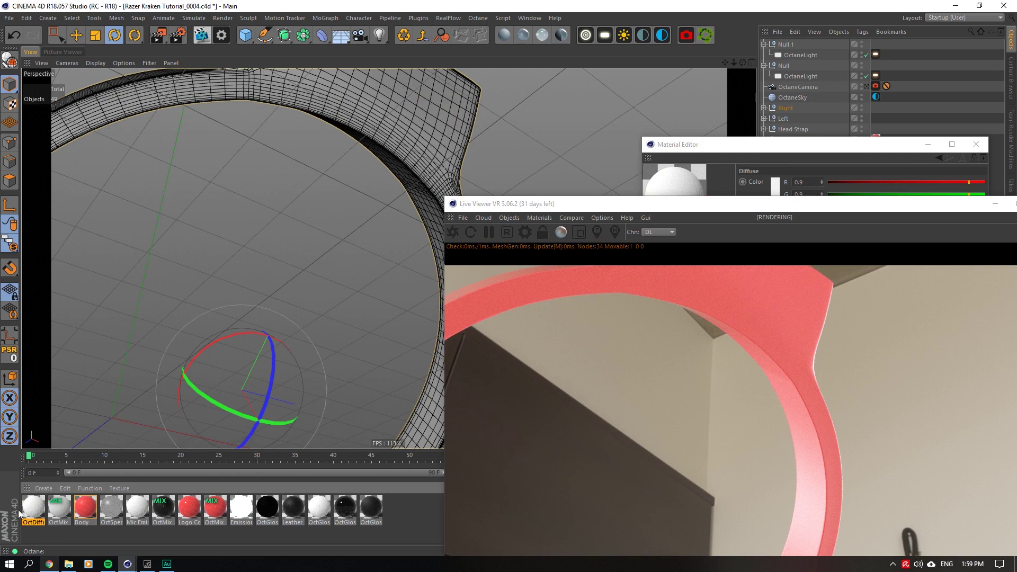
double_click(36, 513)
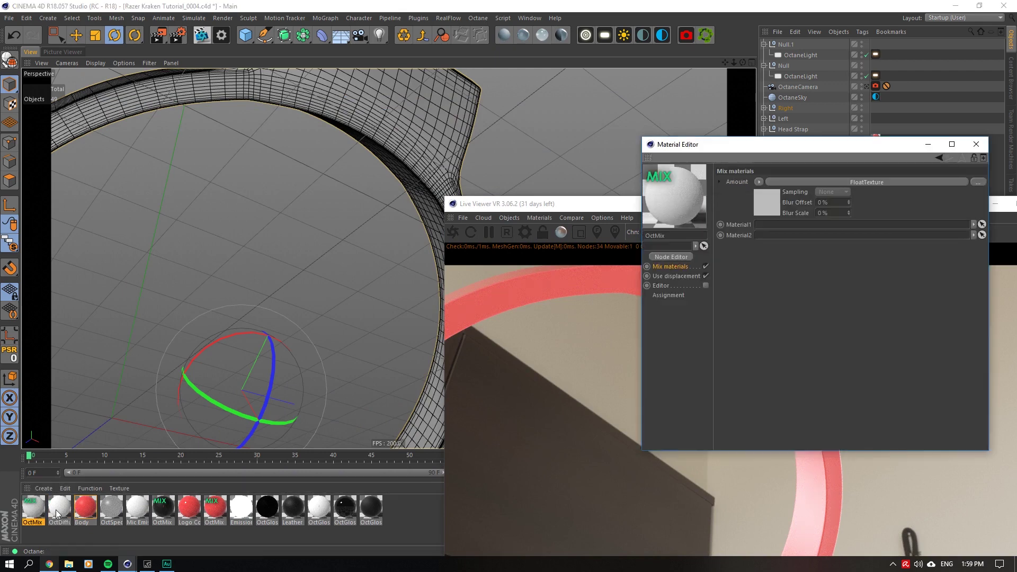
click(977, 147)
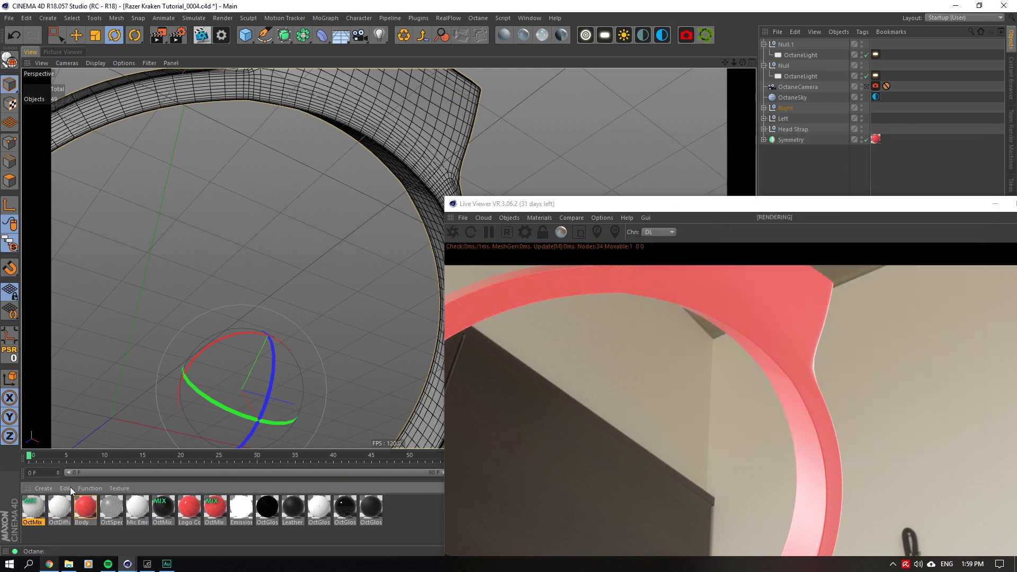
Copy the Body material's Normal image texture shader and paste it into the Roughness channel.
drag(729, 206, 403, 32)
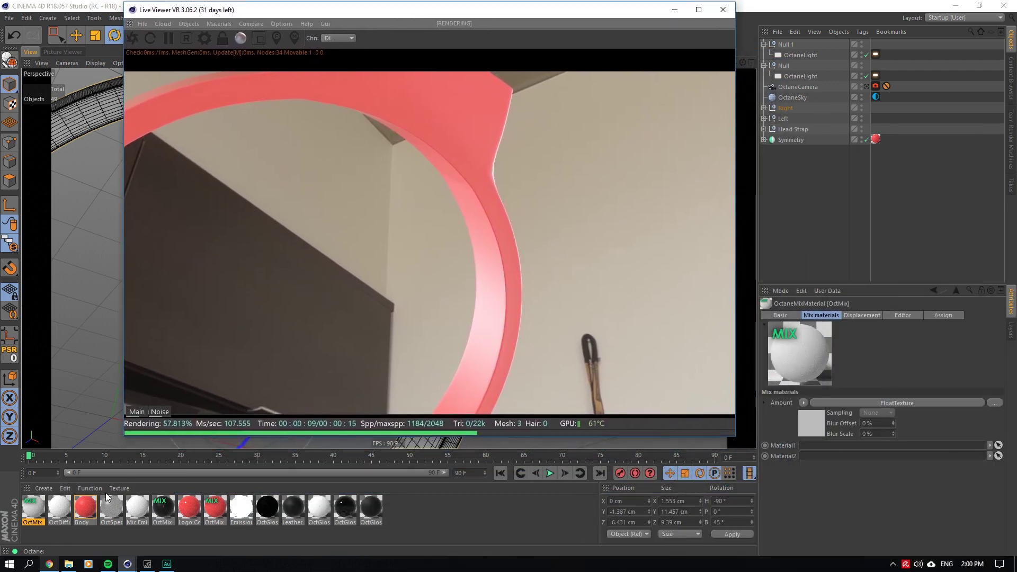
double_click(85, 505)
drag(379, 71, 898, 208)
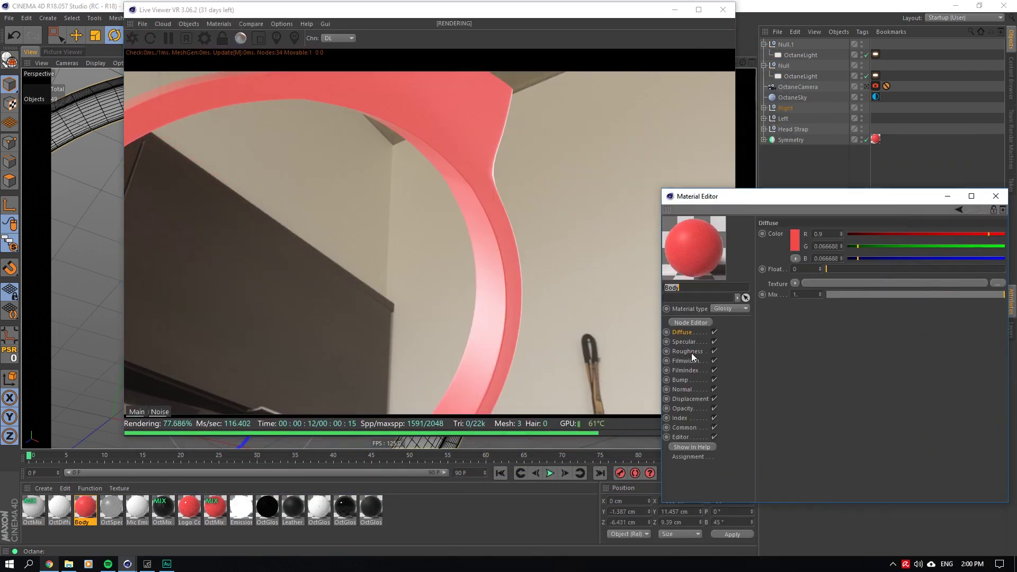
click(682, 390)
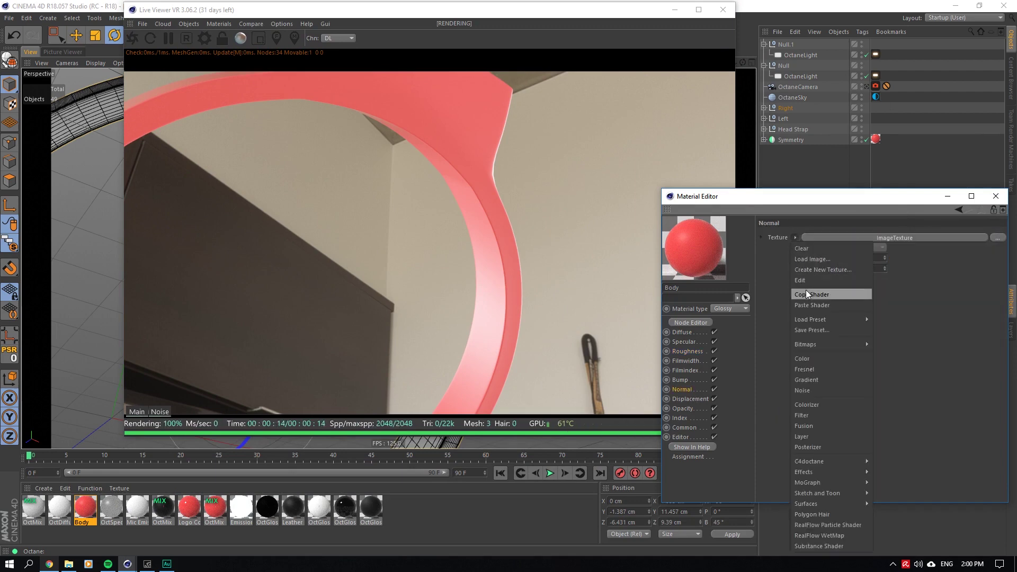
click(687, 351)
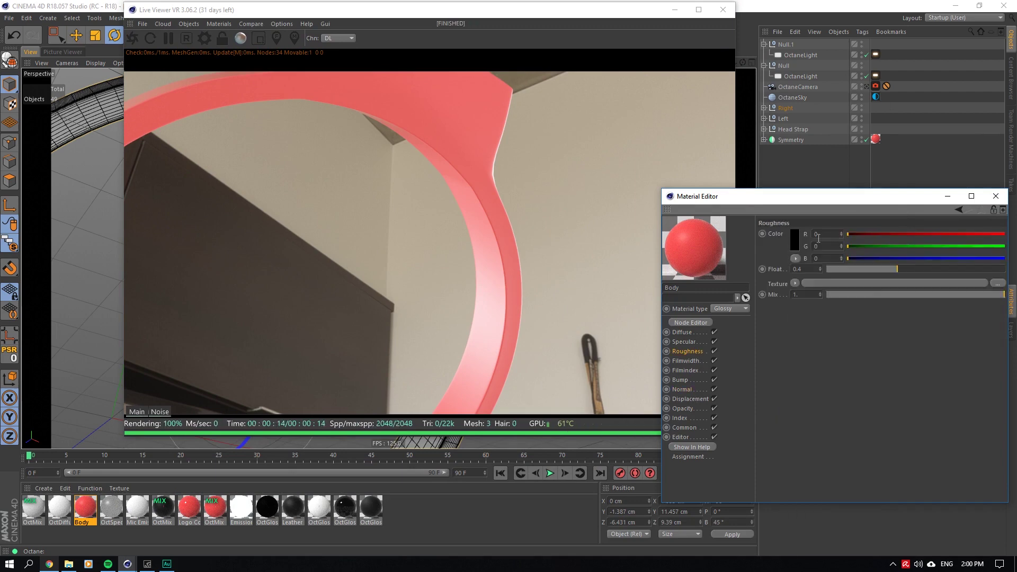
click(796, 284)
click(811, 304)
Replace the roughness texture's image with PlasticScuffed001_GLOSS_3K.jpg and set its power to 1.
click(809, 299)
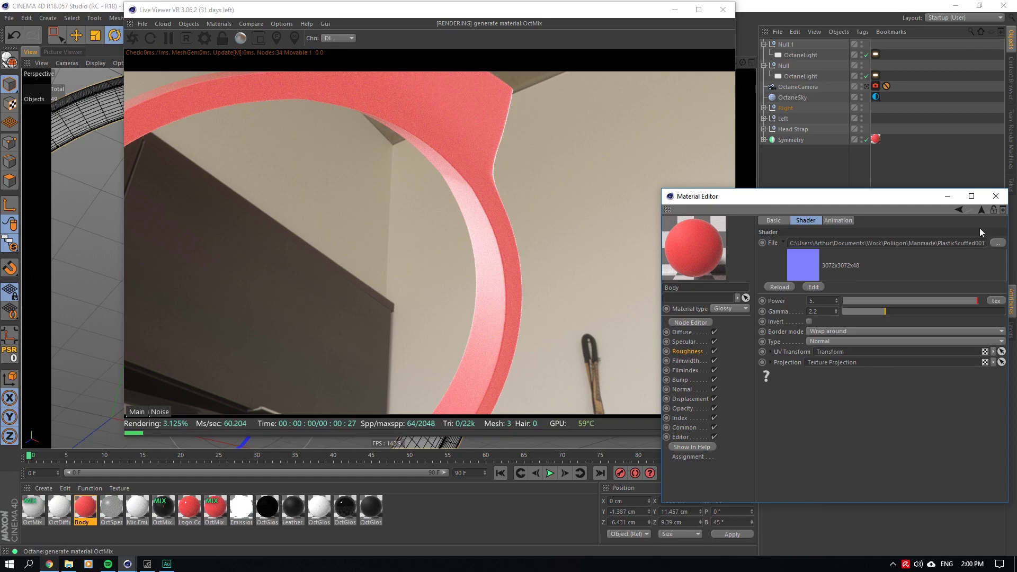
click(998, 243)
click(859, 215)
click(923, 523)
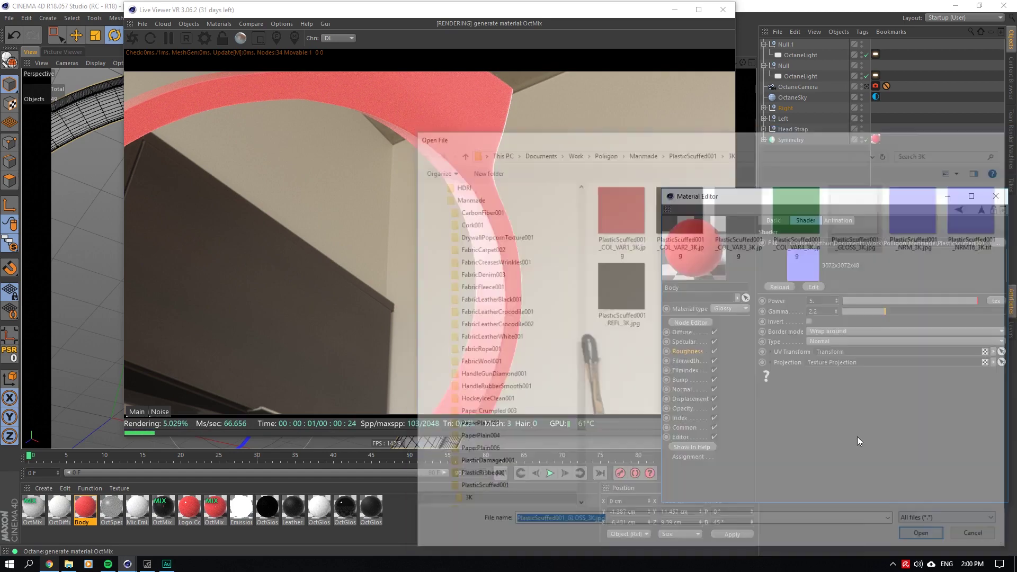
click(584, 319)
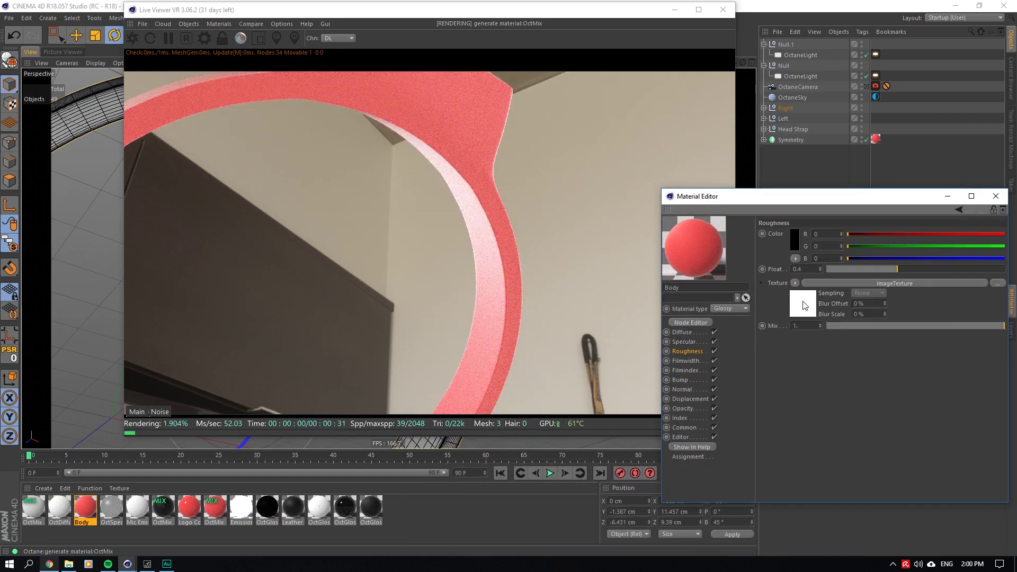
double_click(811, 300)
text(1)
click(816, 312)
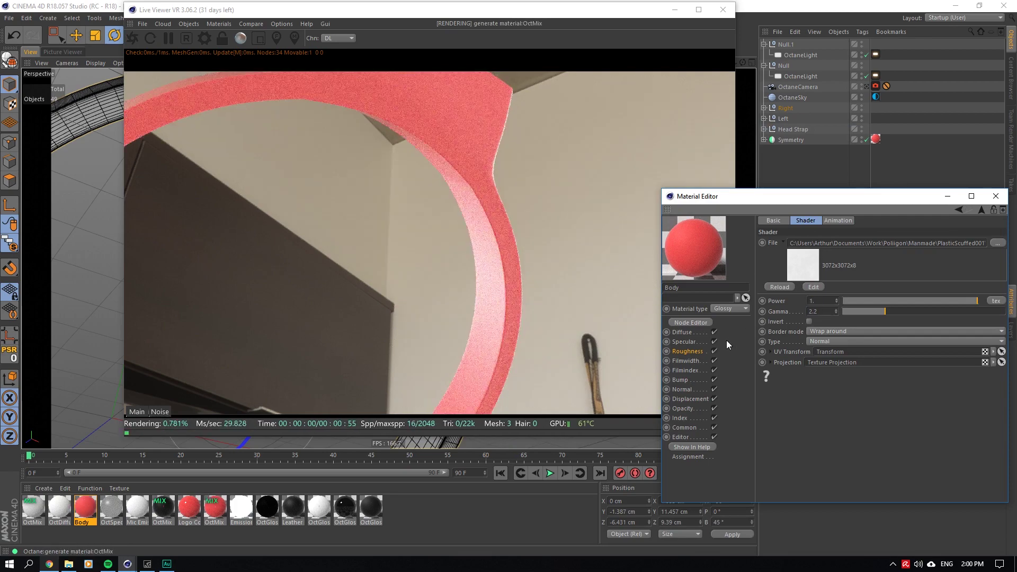
Compare the render with the Roughness channel off and on, then try a texture mix of 0 and restore it to 1.
click(691, 352)
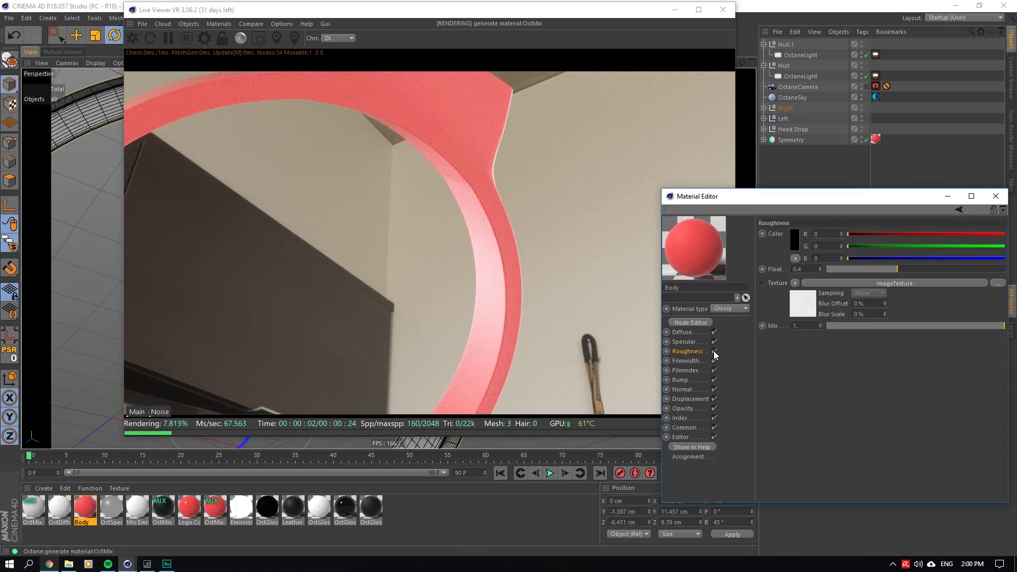
click(714, 350)
click(713, 351)
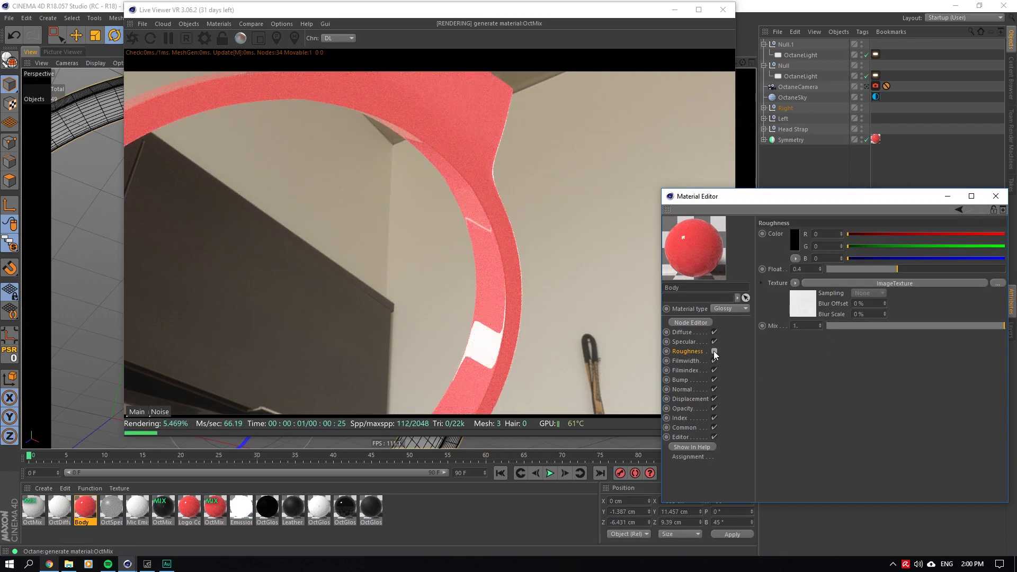
drag(847, 325, 701, 326)
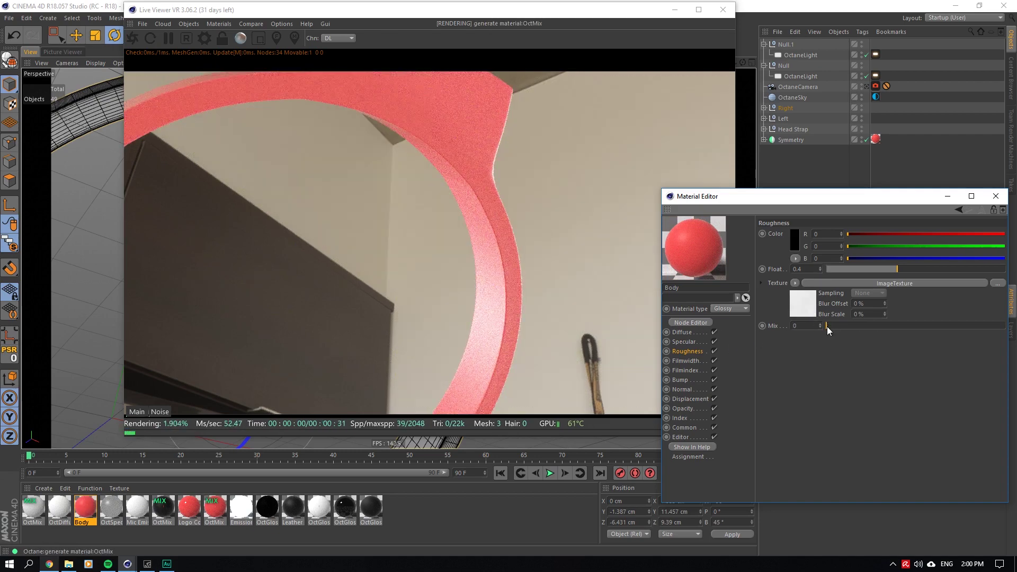
drag(827, 327, 1006, 326)
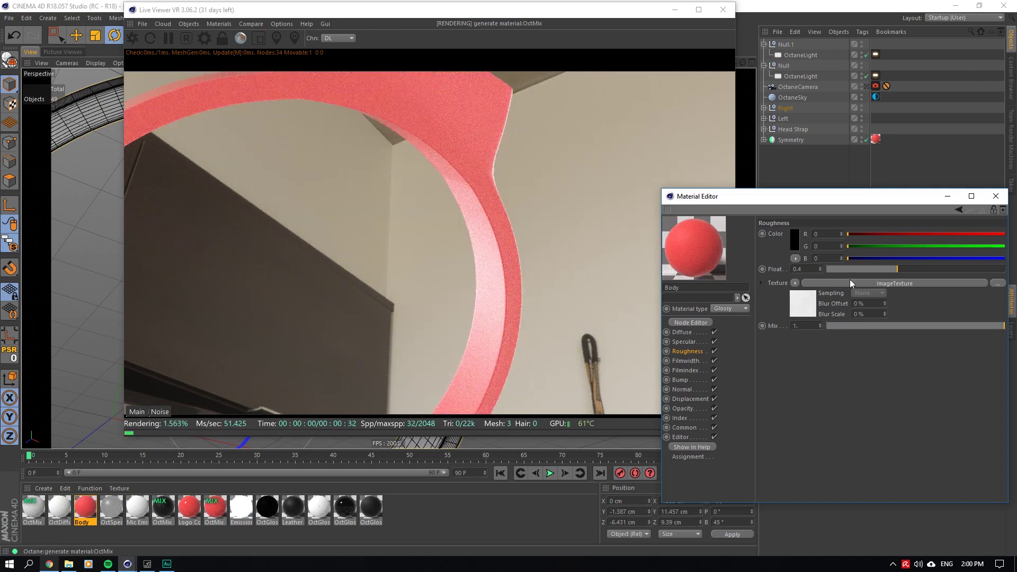
Test a gamma of about 0.15 on the Body material's roughness image texture, and raise it to 8.
click(809, 309)
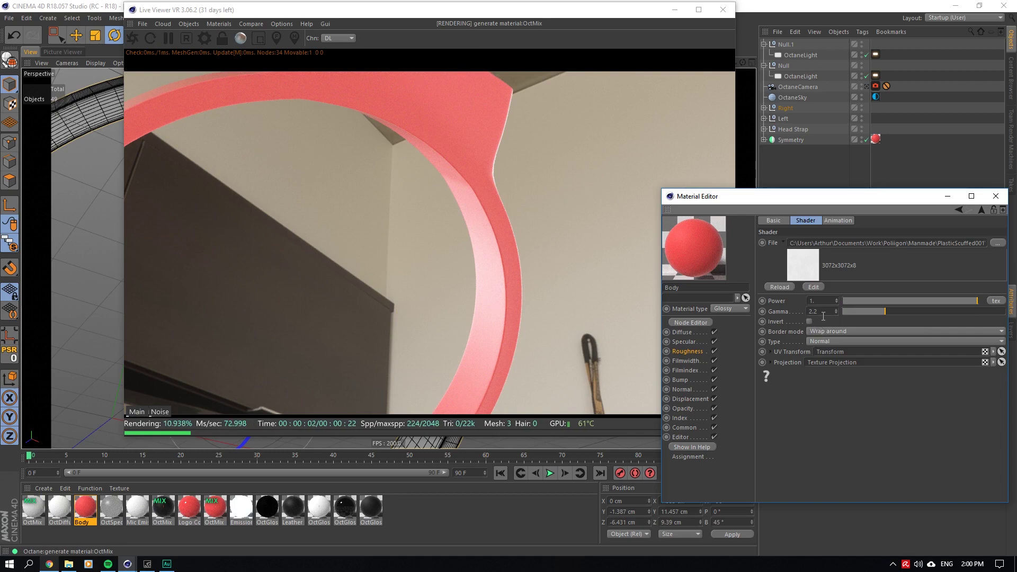
drag(861, 310, 844, 312)
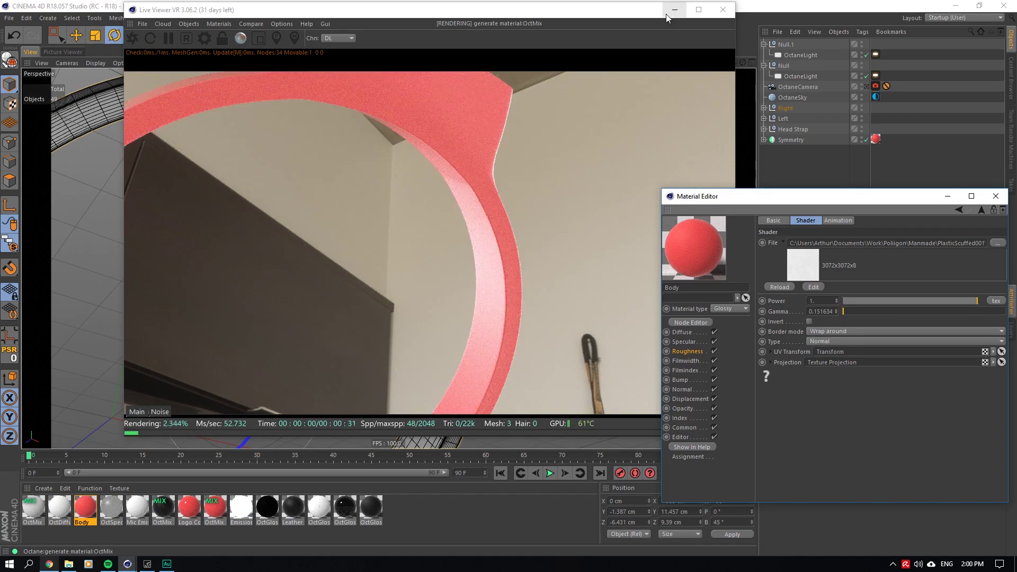
click(679, 33)
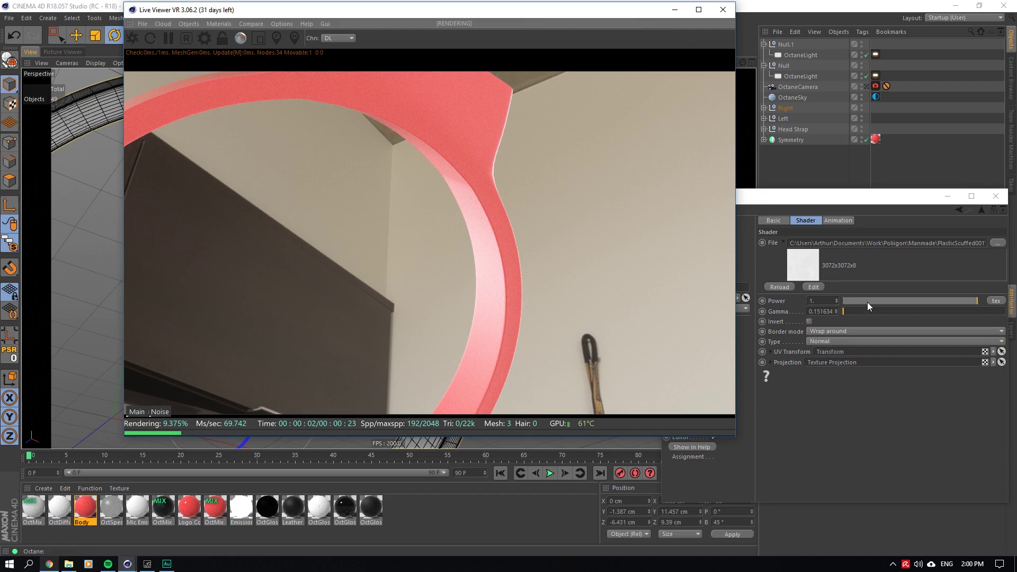
drag(900, 311, 1005, 311)
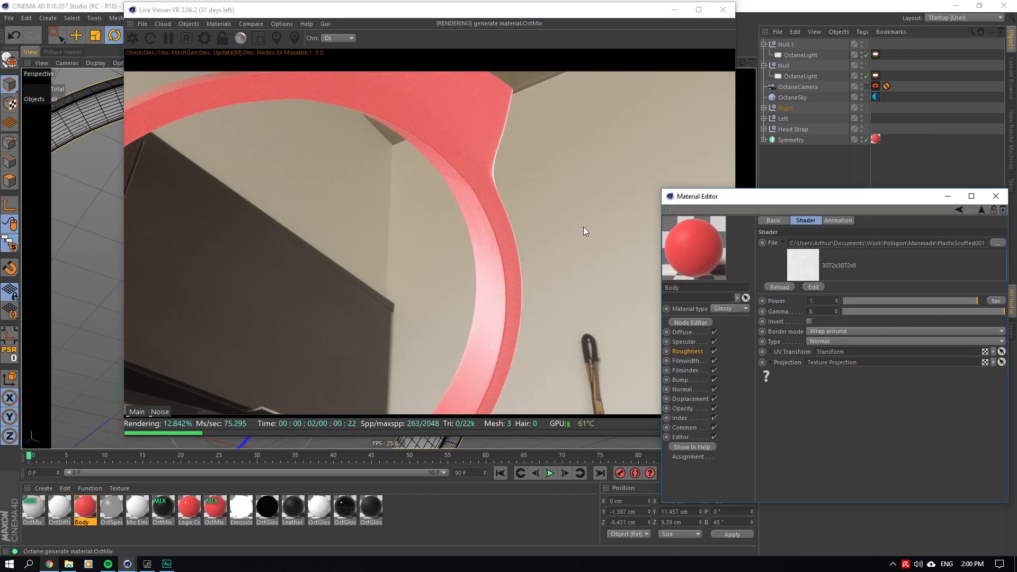
drag(591, 12, 526, 17)
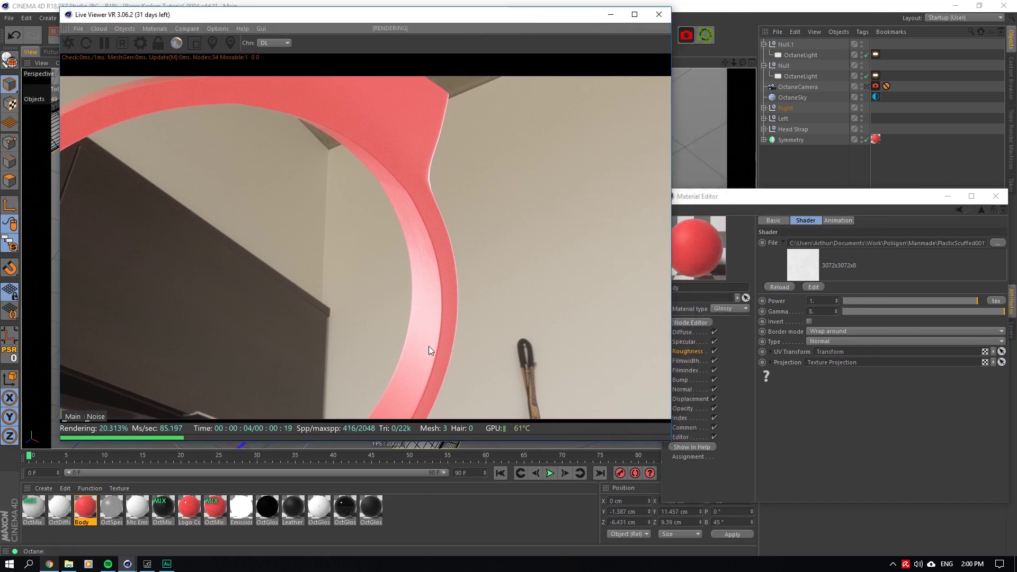
Add an Octane ImageTexture shader to the Body material's Bump channel and open its settings.
drag(733, 62, 733, 60)
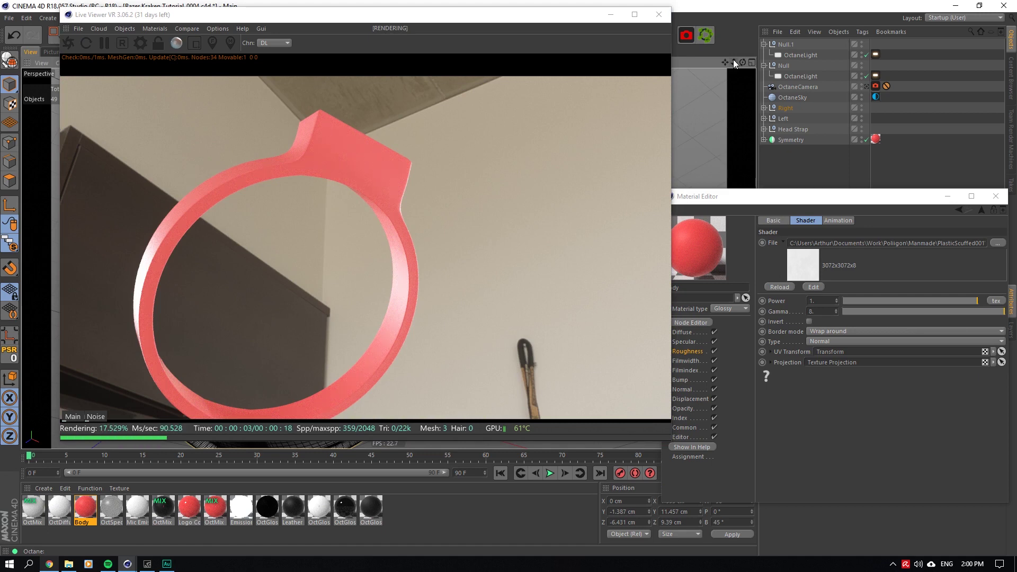
click(681, 380)
click(795, 238)
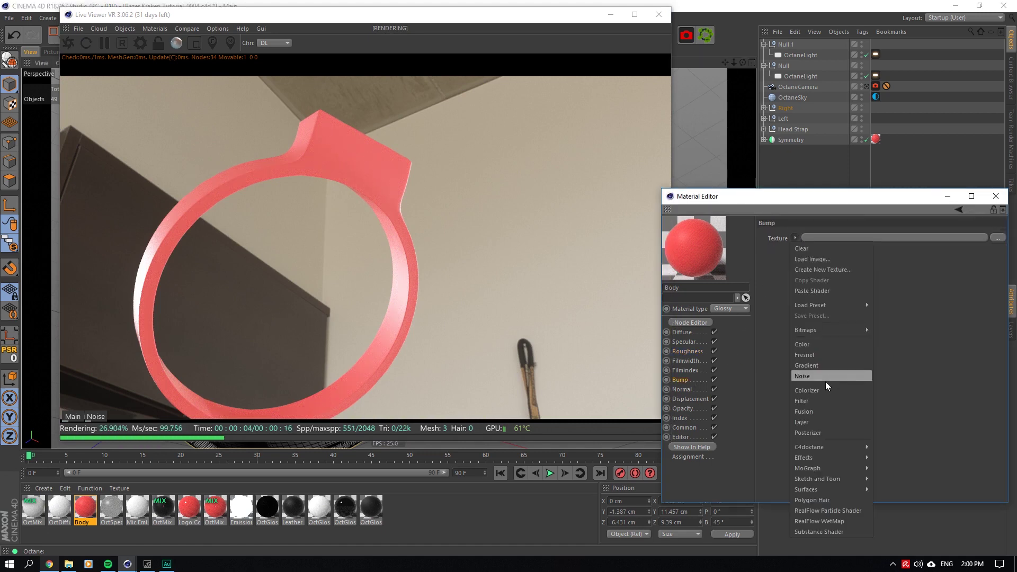
mouse_move(829, 449)
click(898, 328)
click(803, 257)
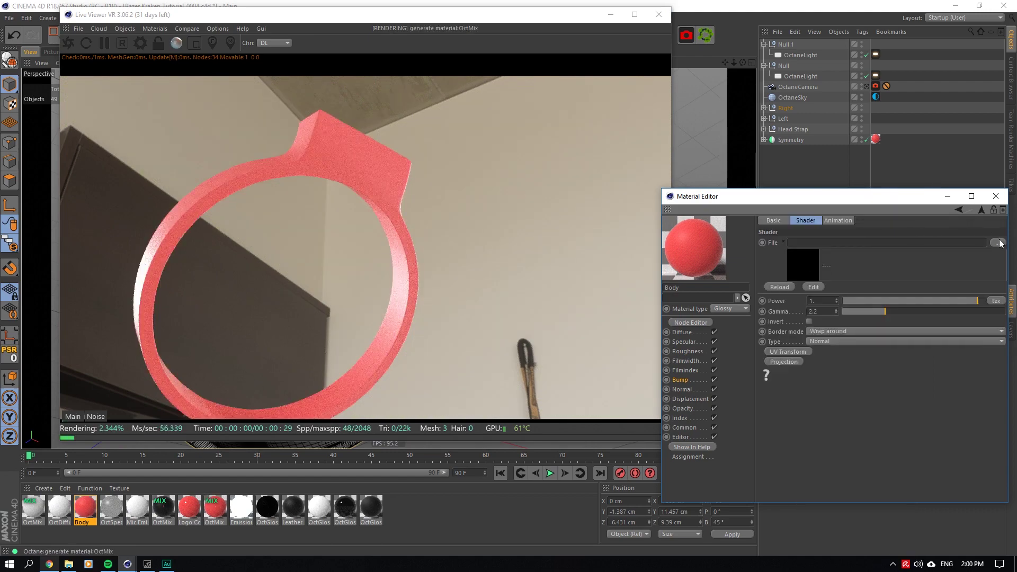
Load ScratchesMixed006_OVERLAY_VAR1_6K.jpg from Poliigon's Surface Imperfections folder into the bump texture, without copying it into the project.
click(998, 242)
click(657, 151)
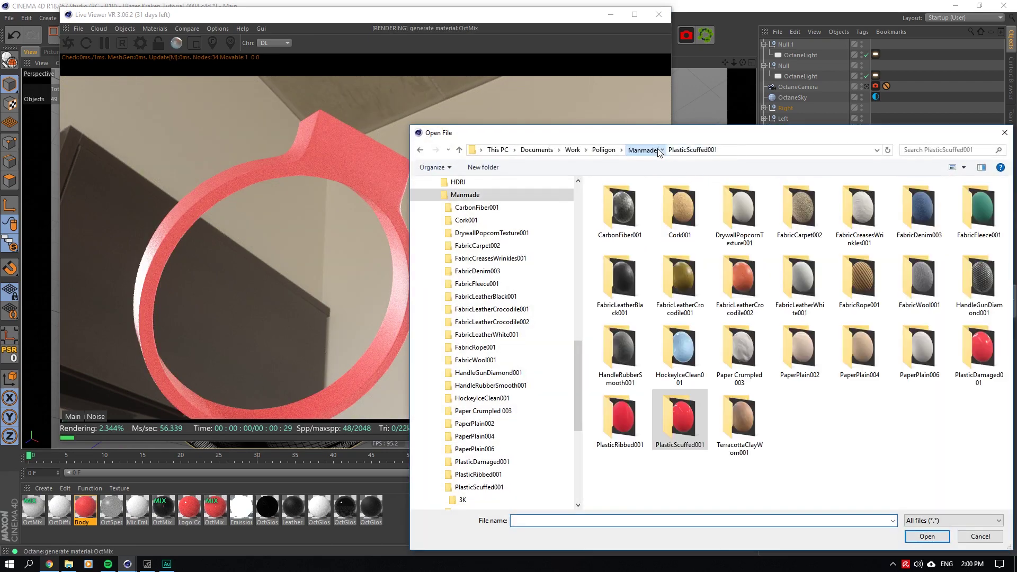
click(604, 150)
double_click(977, 273)
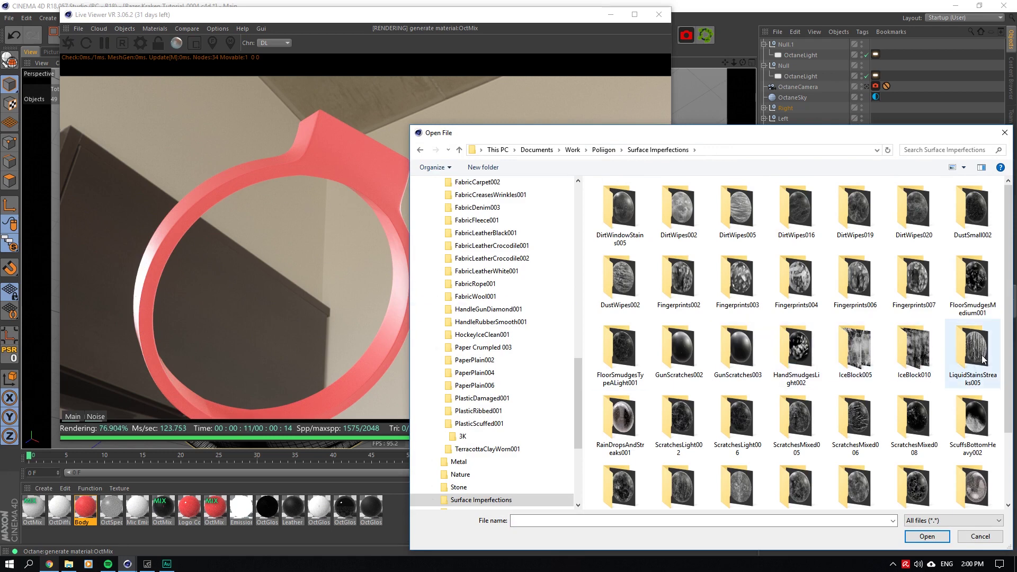
double_click(853, 416)
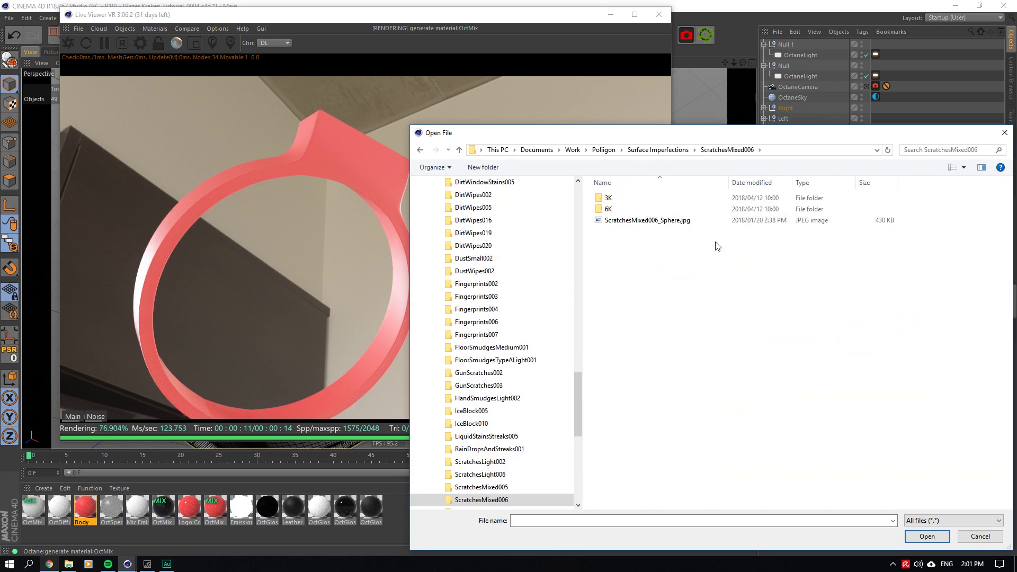
double_click(642, 210)
click(680, 215)
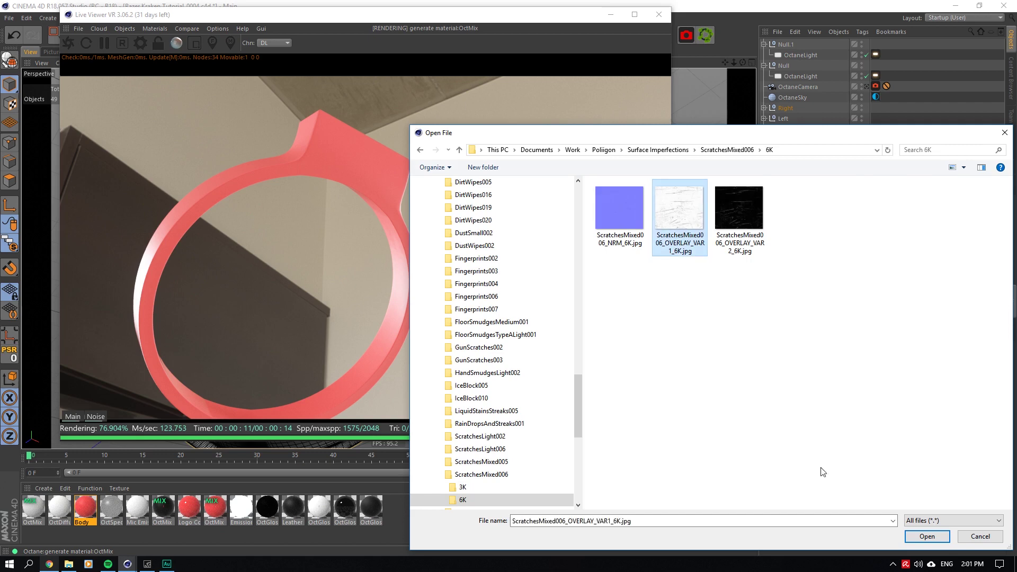
click(924, 536)
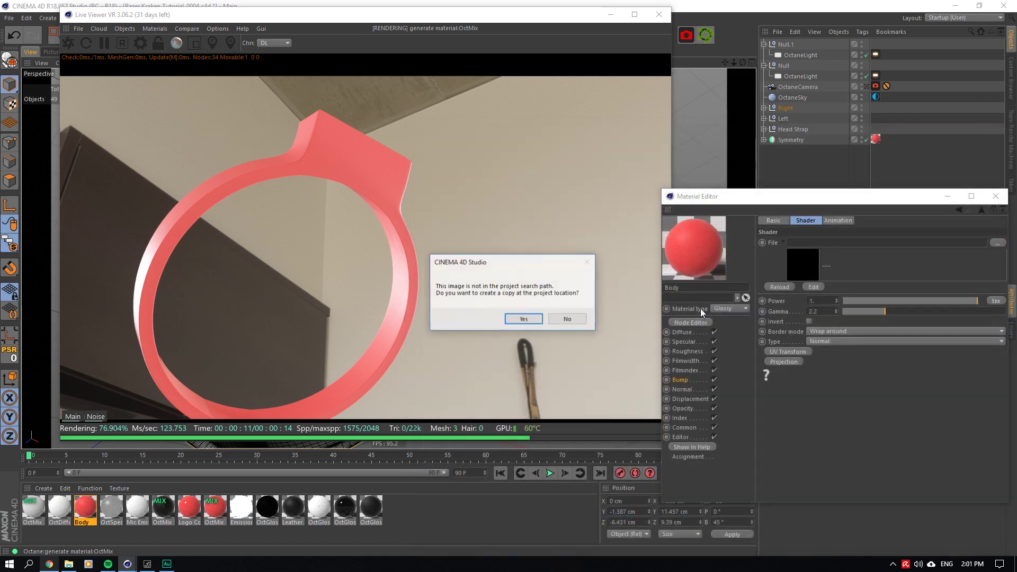
click(690, 379)
click(799, 255)
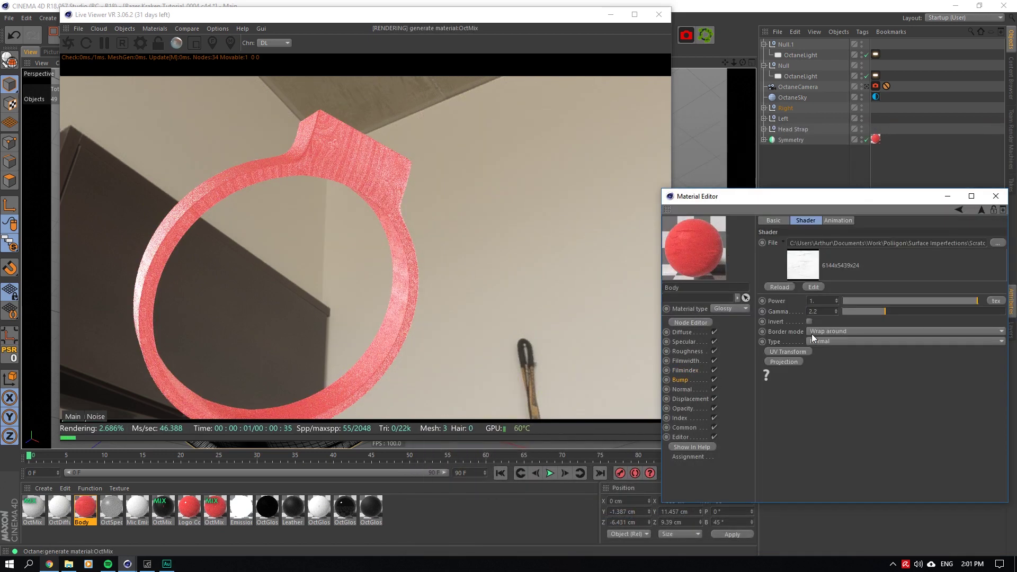
Add a Texture Projection to the bump image texture and change its projection type.
click(769, 362)
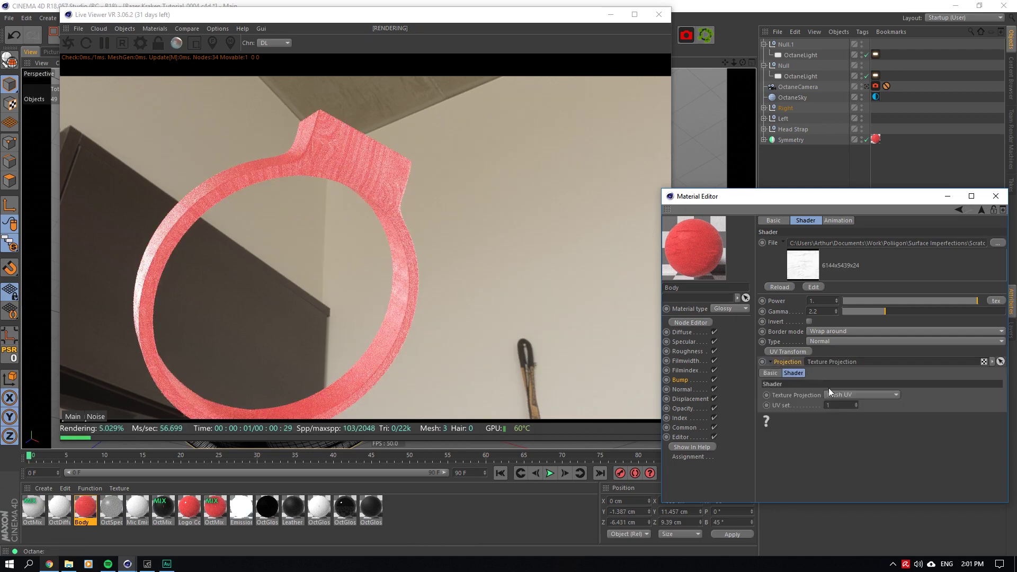
click(844, 397)
click(838, 414)
click(771, 362)
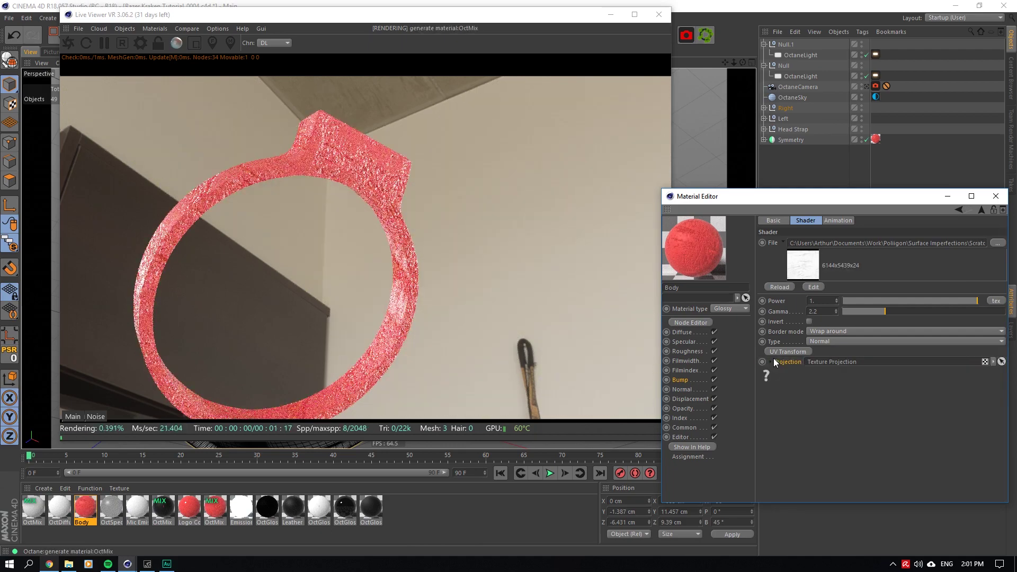
Add a UV Transform to the bump texture, lock its aspect ratio and set the scale to 0.1.
click(776, 354)
click(771, 352)
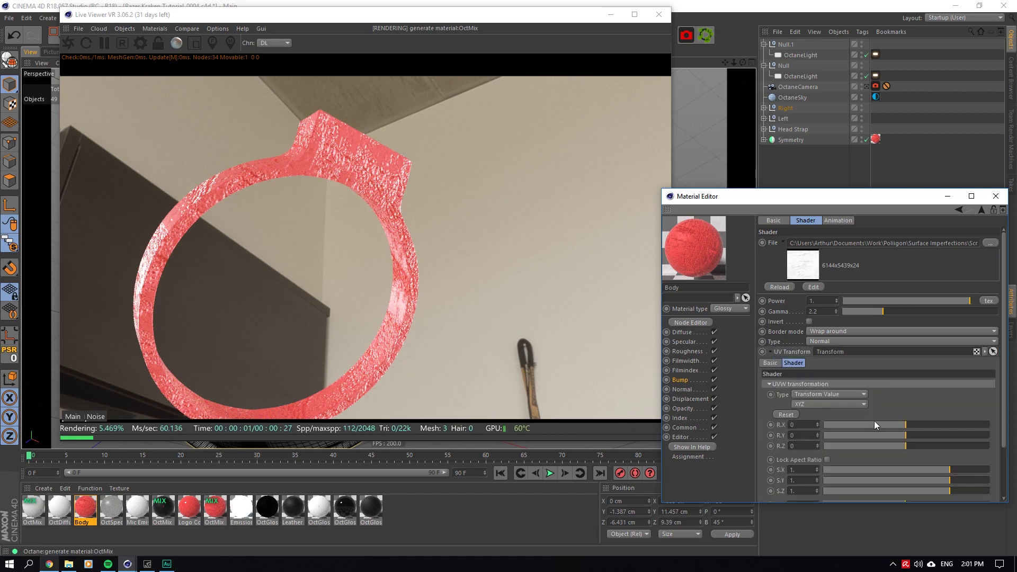
click(827, 459)
double_click(795, 469)
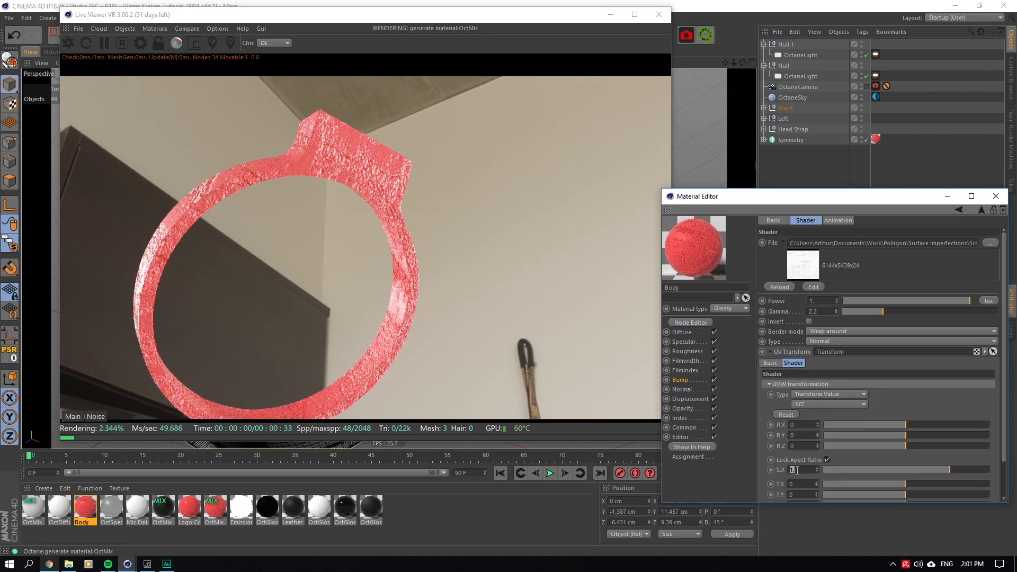
text(0.1)
Lower the bump texture's power in stages to 0.001 and check the scratches close up in the render.
click(798, 435)
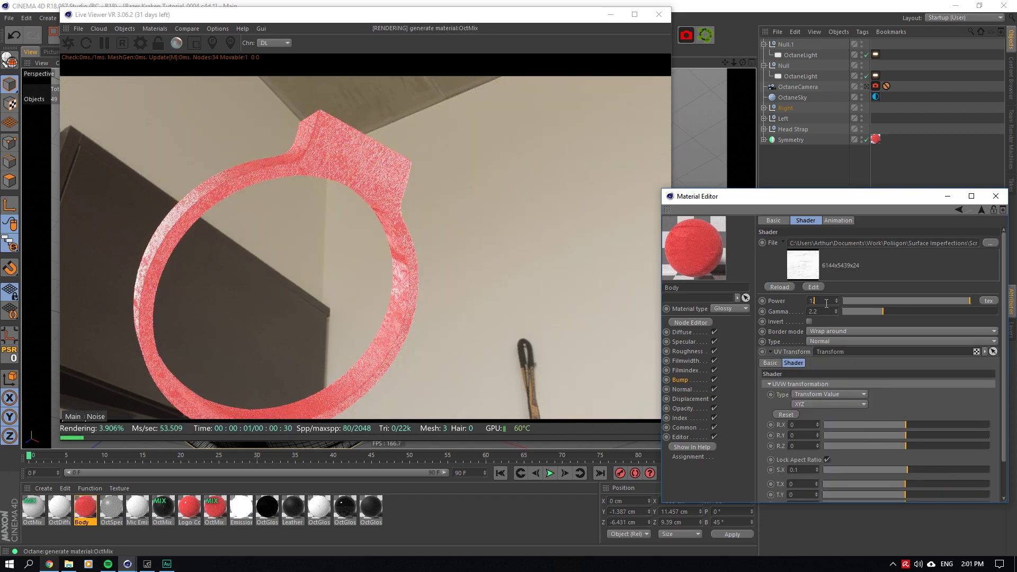
text(.01)
key(Return)
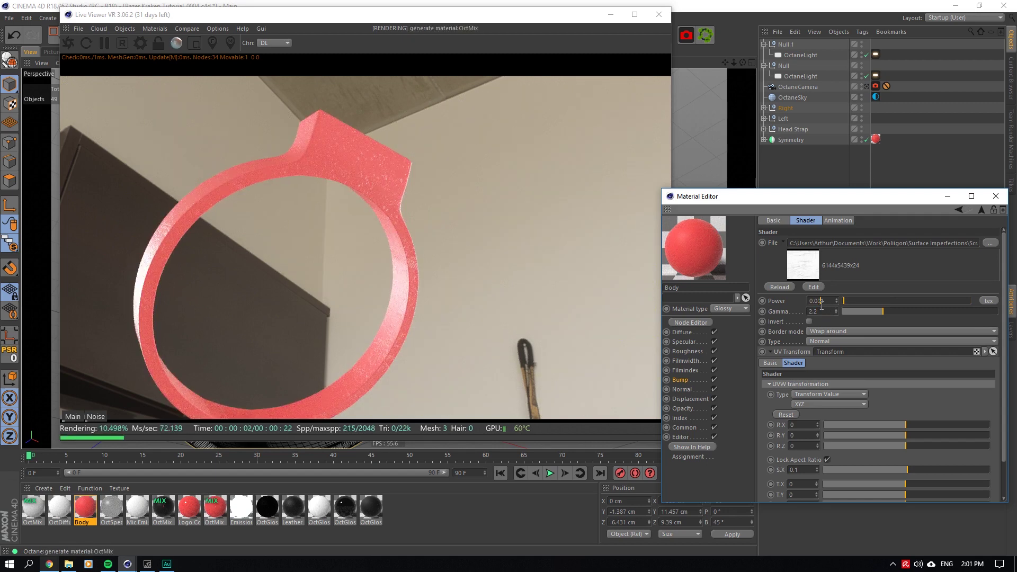
text(1)
key(Return)
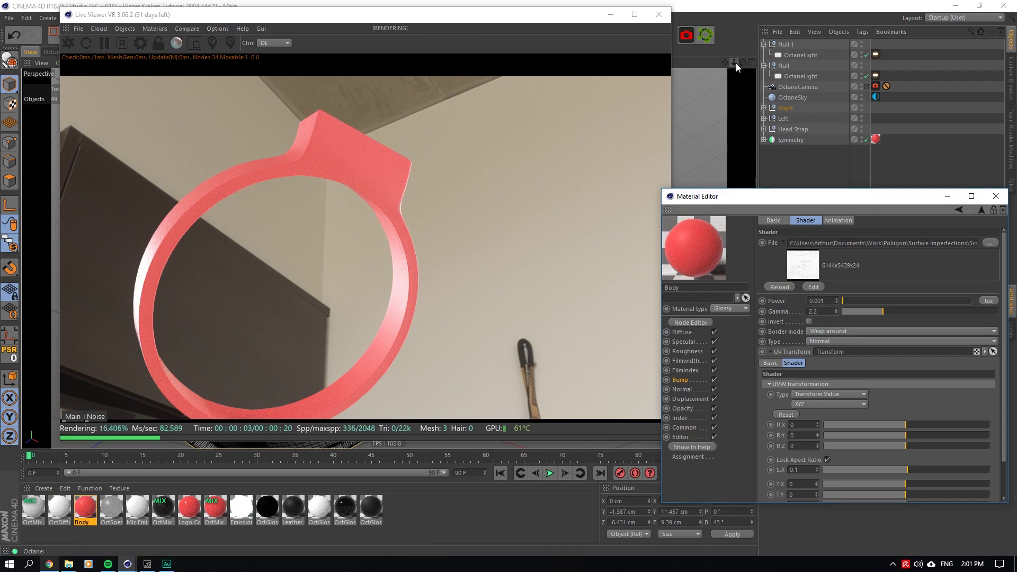
drag(736, 63, 725, 62)
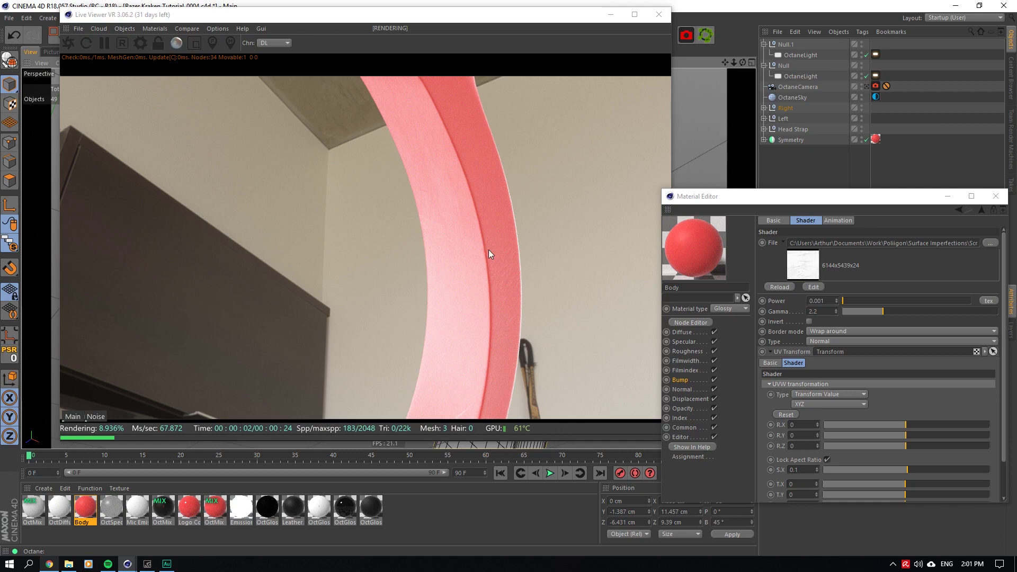
Return to the OctaneCamera view and disable the OctaneSky.
click(867, 86)
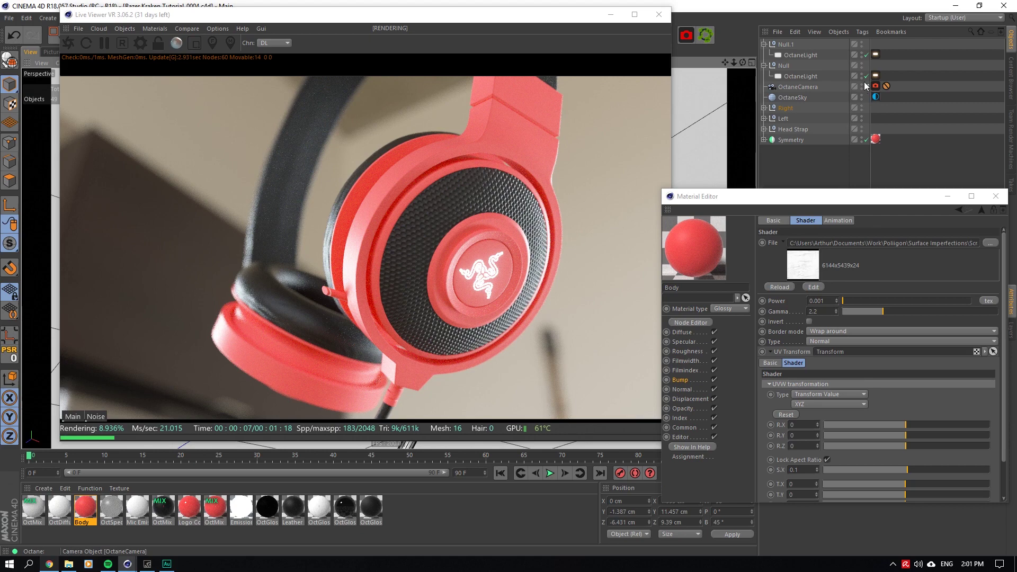
click(861, 95)
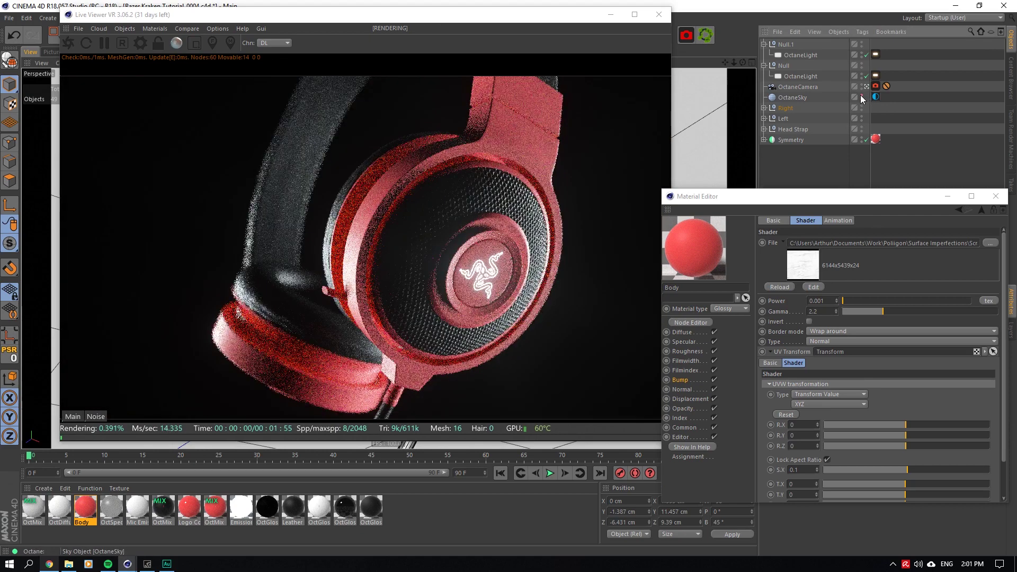
Try a 157° heading on the lower light's Null, undo it, and compare the render with that OctaneLight off and on.
click(784, 66)
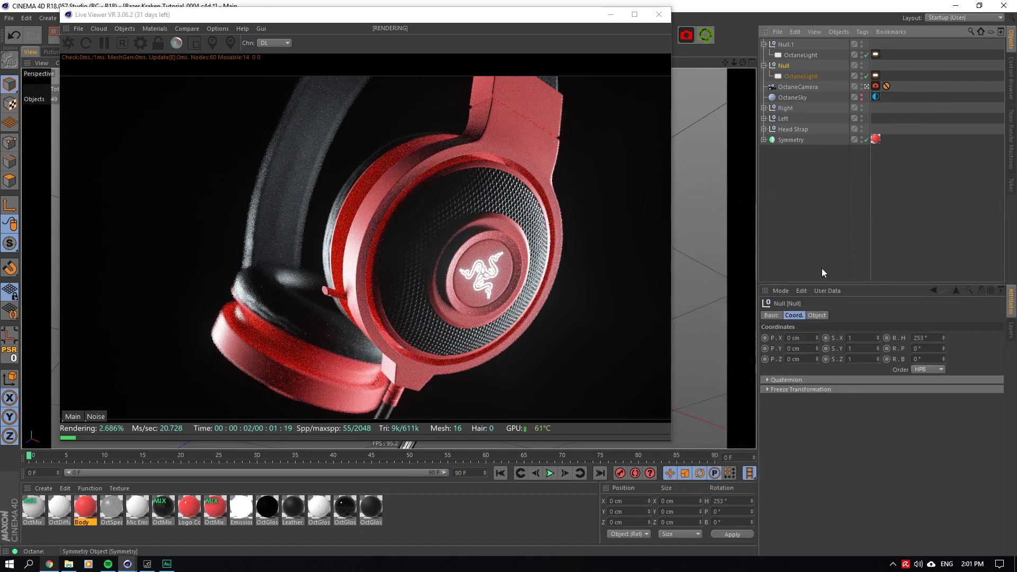
drag(943, 337, 943, 350)
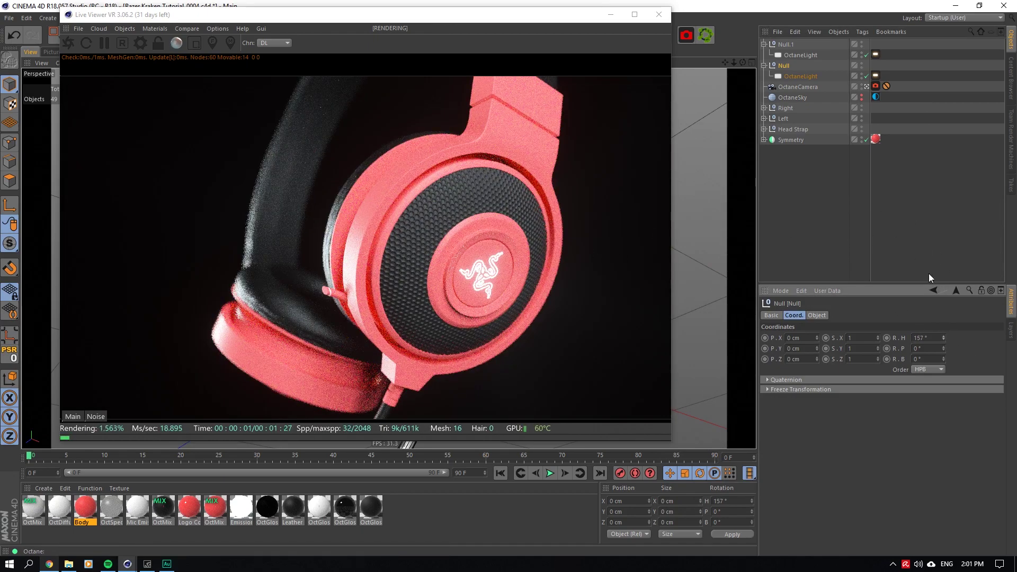
key(ctrl+z)
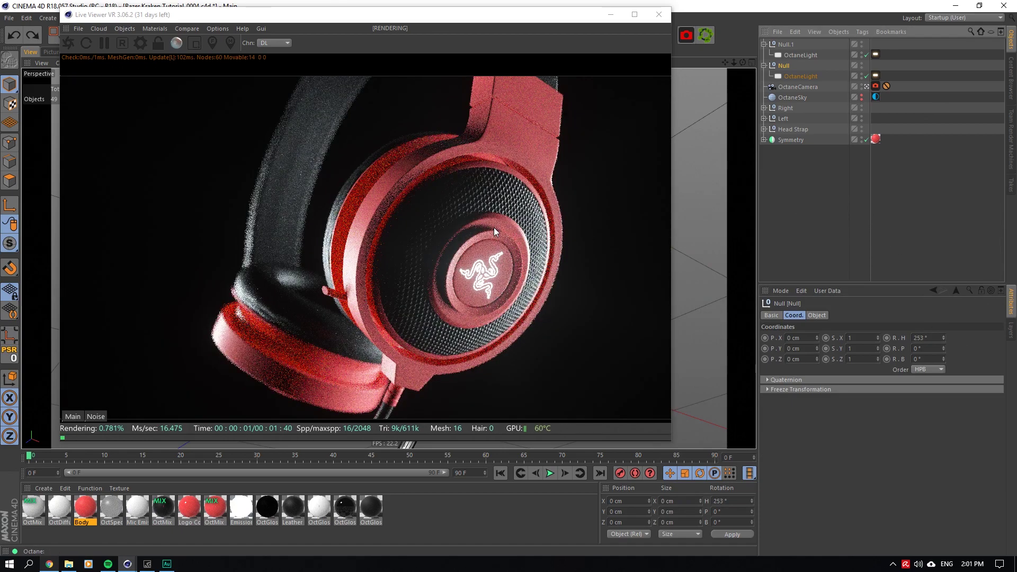
click(862, 75)
click(865, 76)
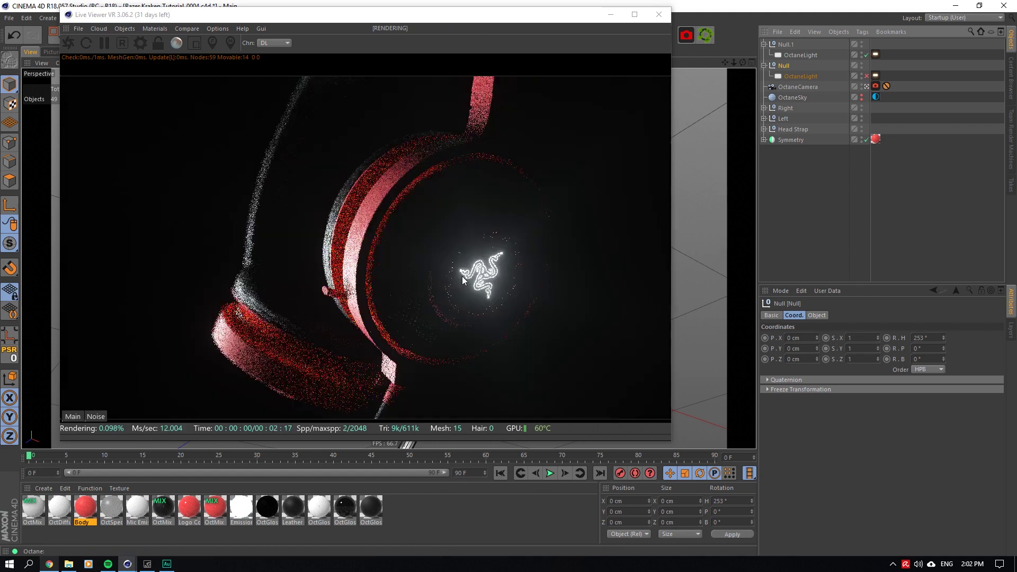
click(866, 75)
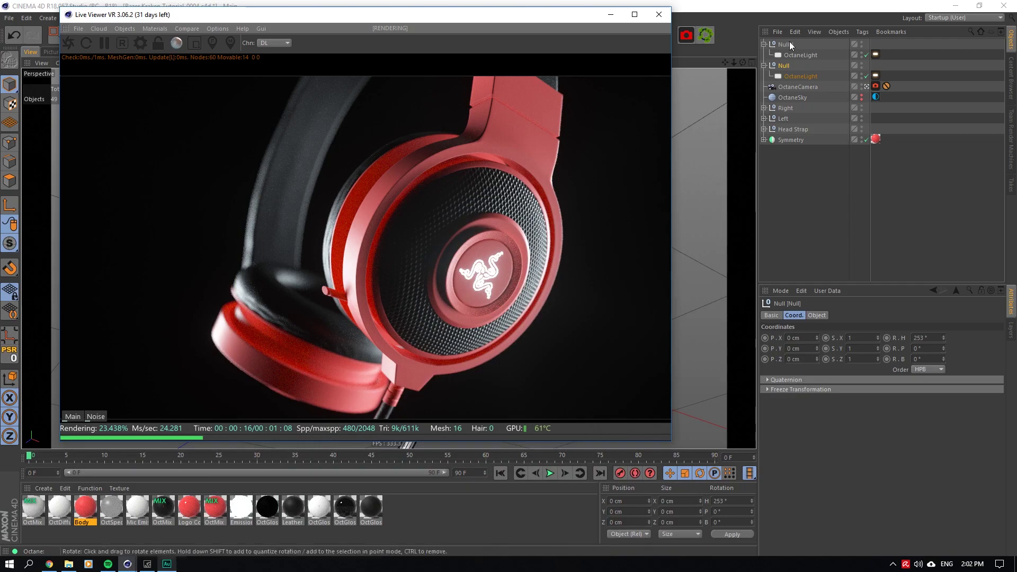
Leave the camera view, move the Live Viewer aside and inspect the gap between the headband connector pieces close up.
click(866, 87)
drag(741, 62, 731, 87)
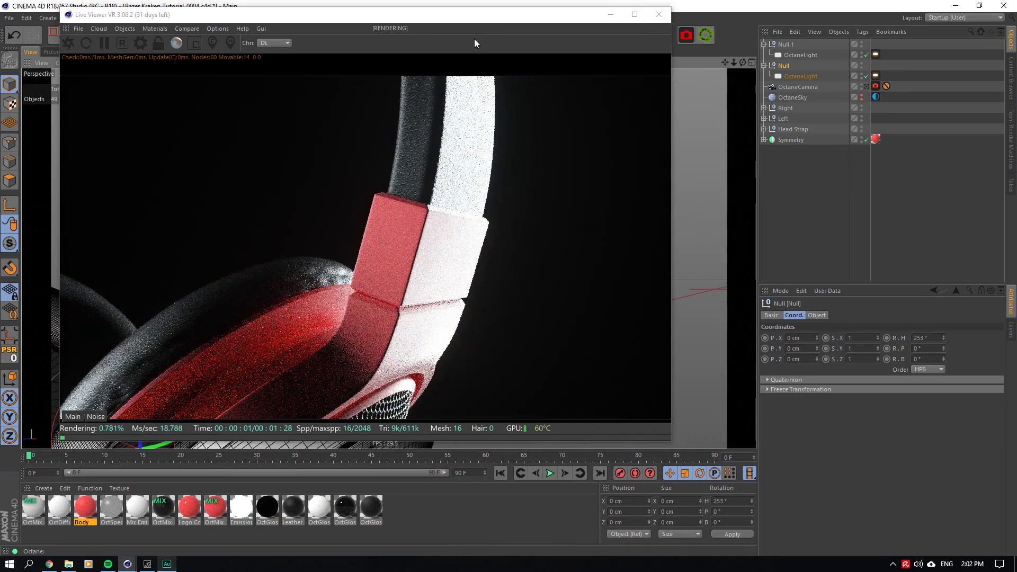
drag(473, 19, 534, 414)
scroll(392, 321, up, 6)
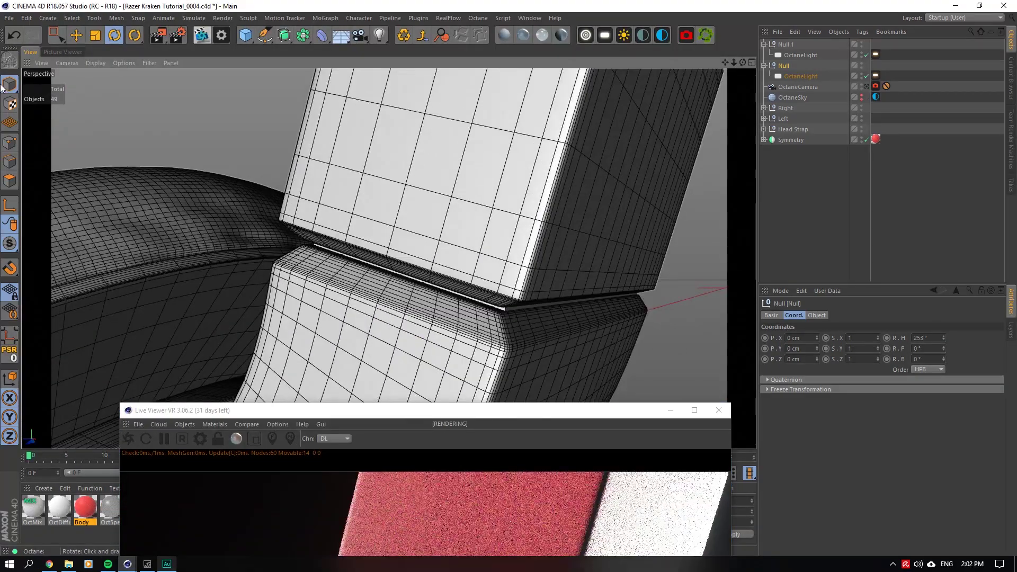
click(509, 307)
scroll(488, 300, up, 5)
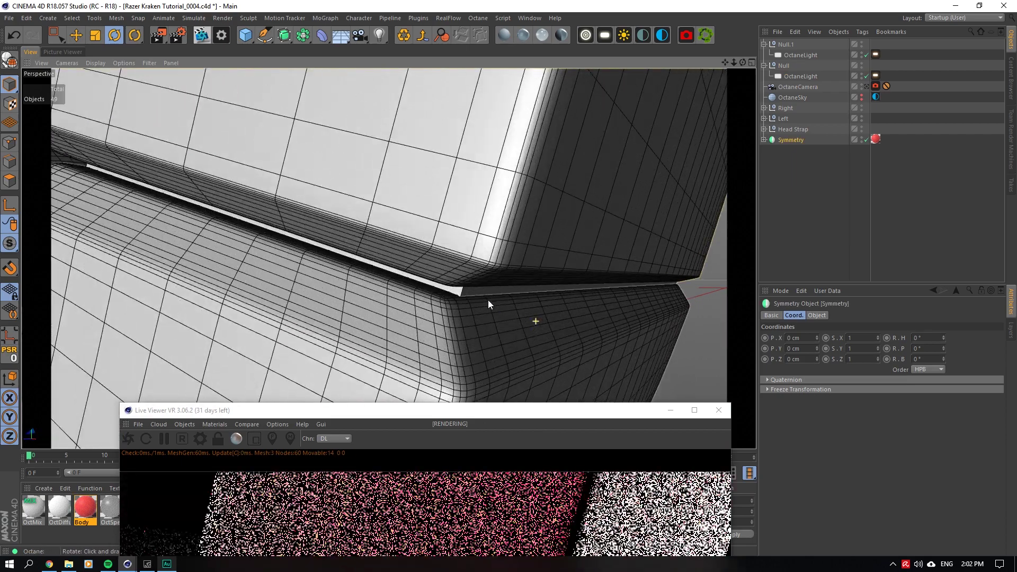
Select the corner edges of the Connecter's Cube inside the headband gap with Live Selection, and turn on Only Select Visible Elements.
click(763, 140)
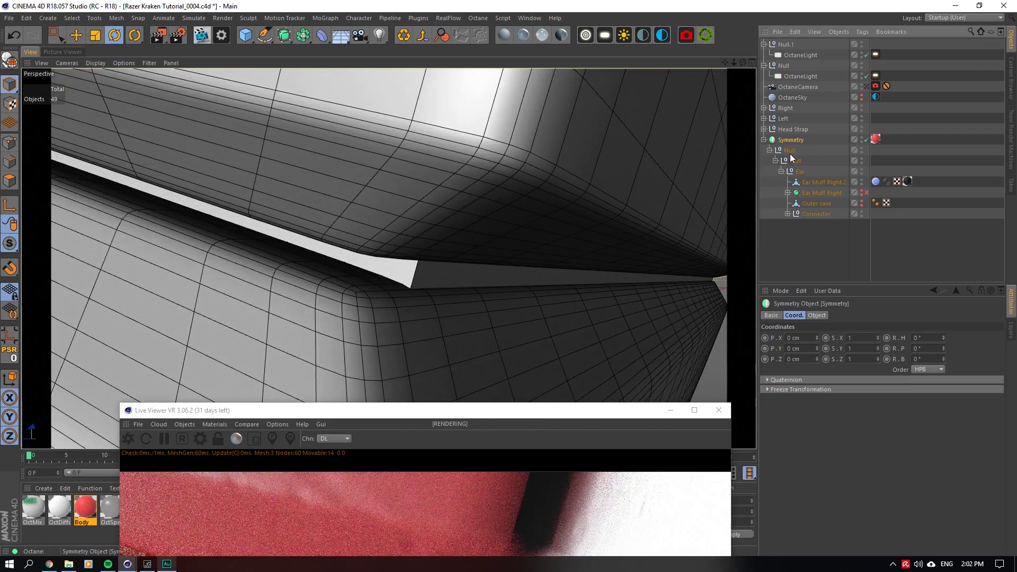
click(814, 213)
click(787, 214)
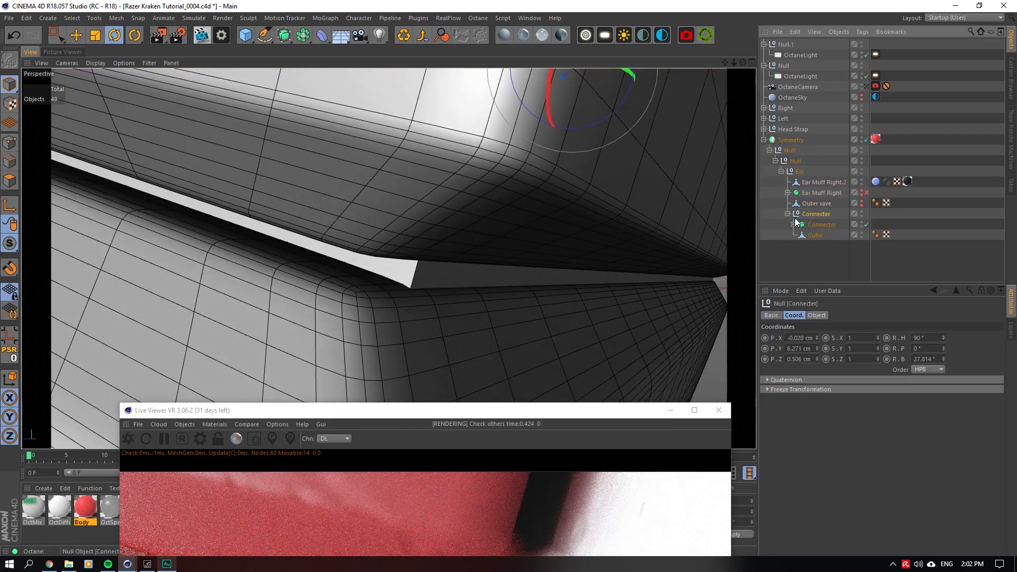
click(815, 235)
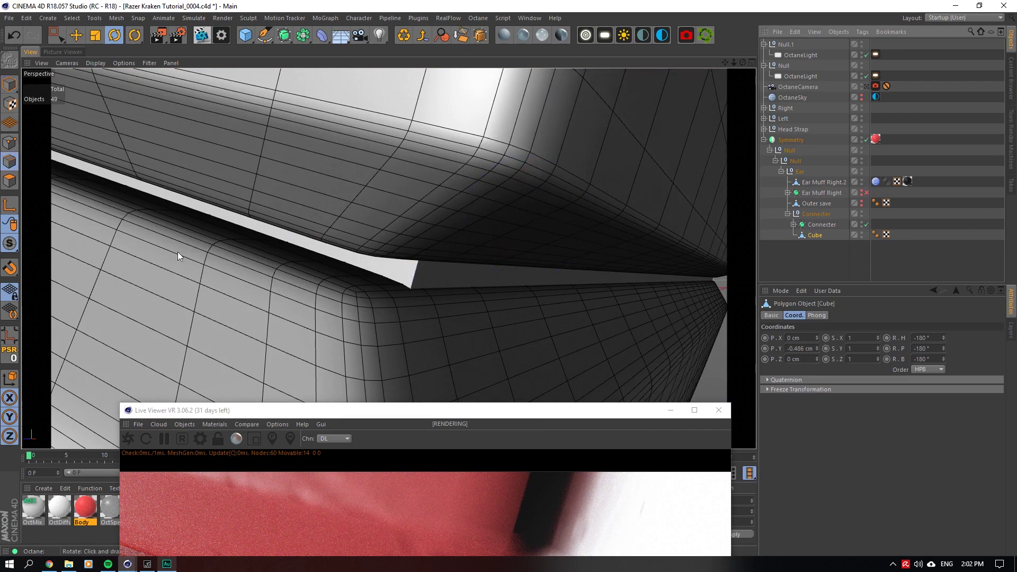
alt+drag(178, 253, 237, 230)
scroll(238, 235, down, 3)
drag(59, 37, 106, 52)
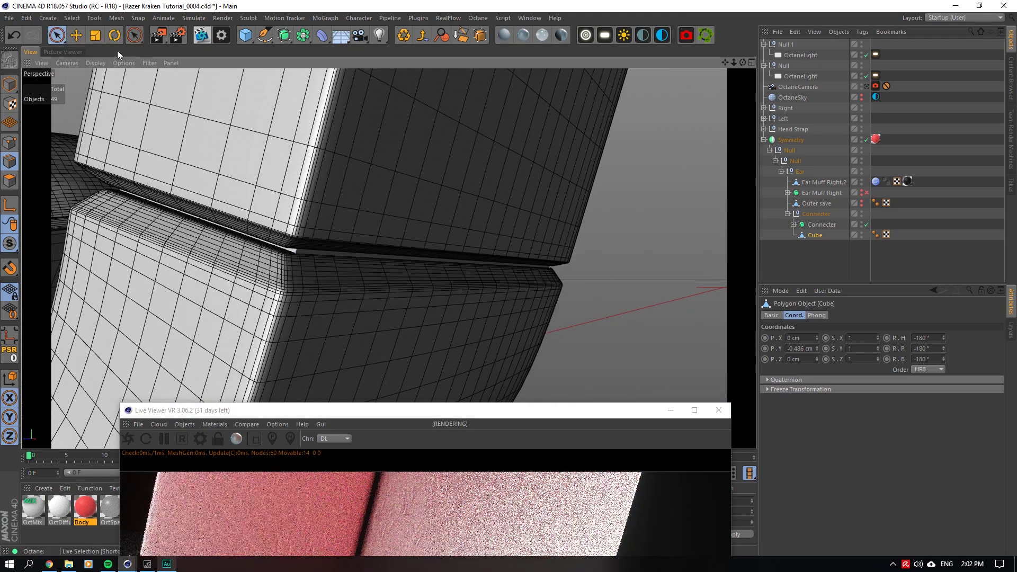
click(789, 315)
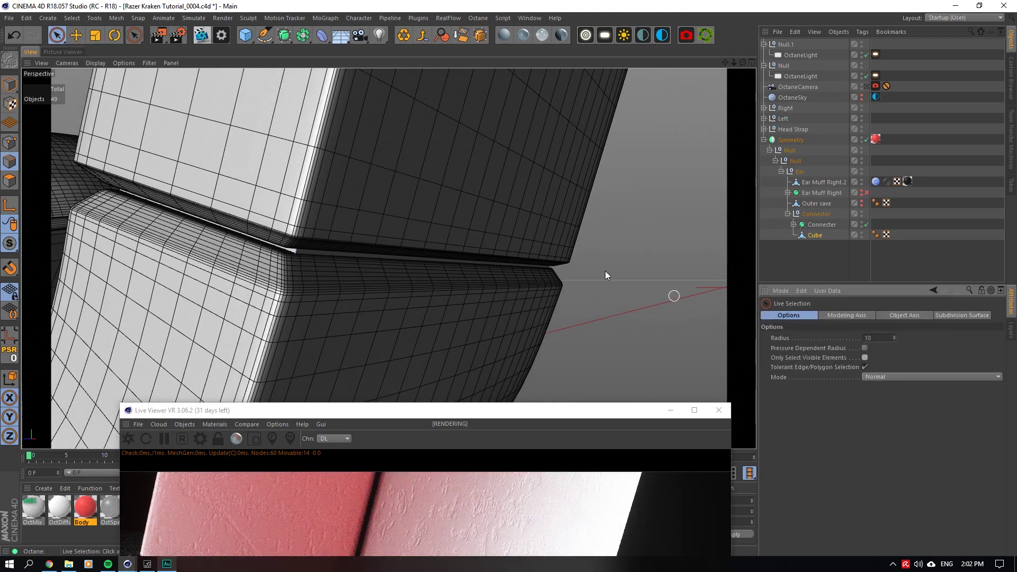
click(551, 266)
click(865, 357)
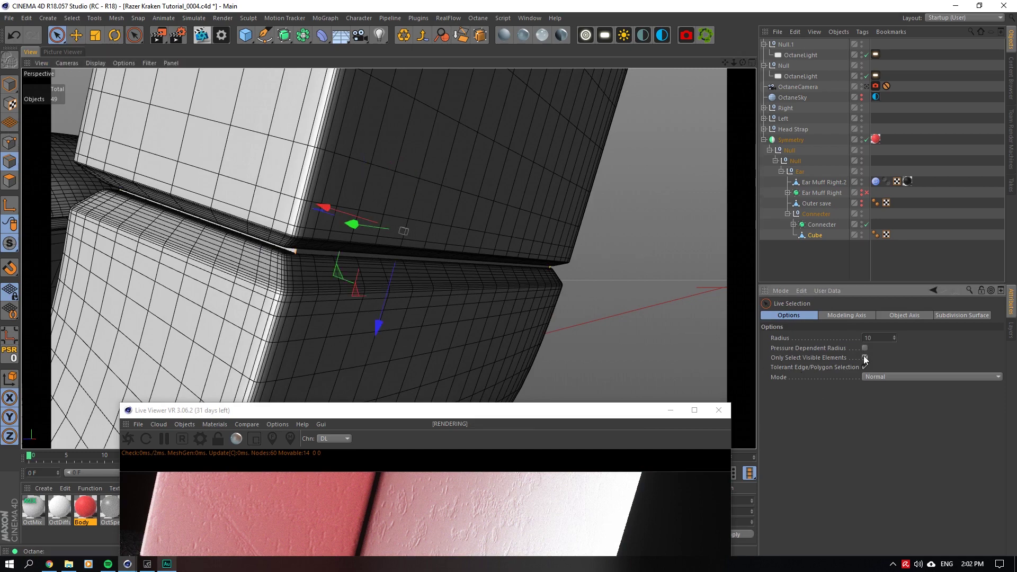
Bevel the Cube's selected corner edges with a 0.08 cm offset and 4 subdivisions.
scroll(323, 262, up, 3)
right_click(303, 279)
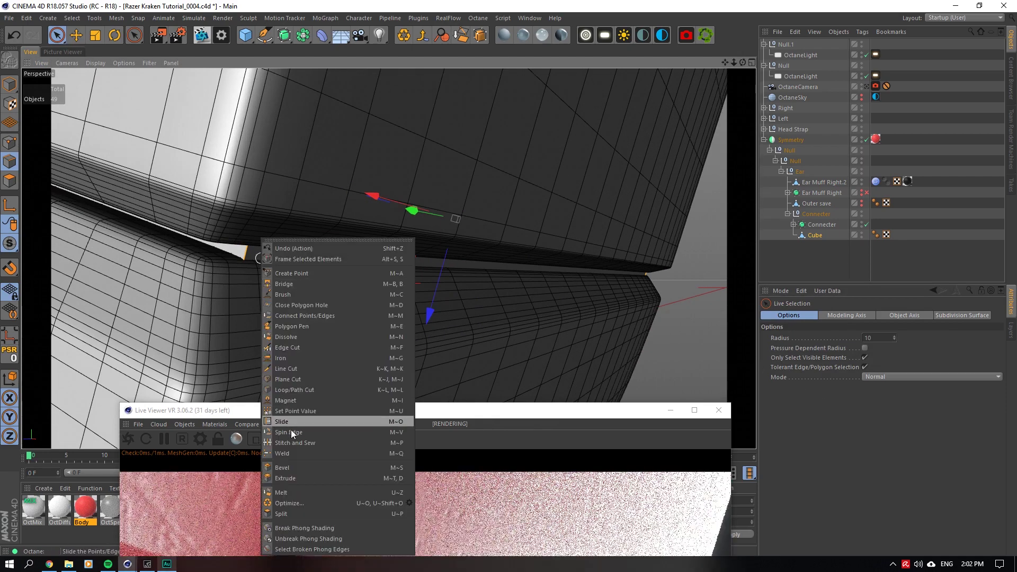
click(297, 467)
drag(418, 315, 461, 316)
double_click(823, 367)
text(4)
click(826, 358)
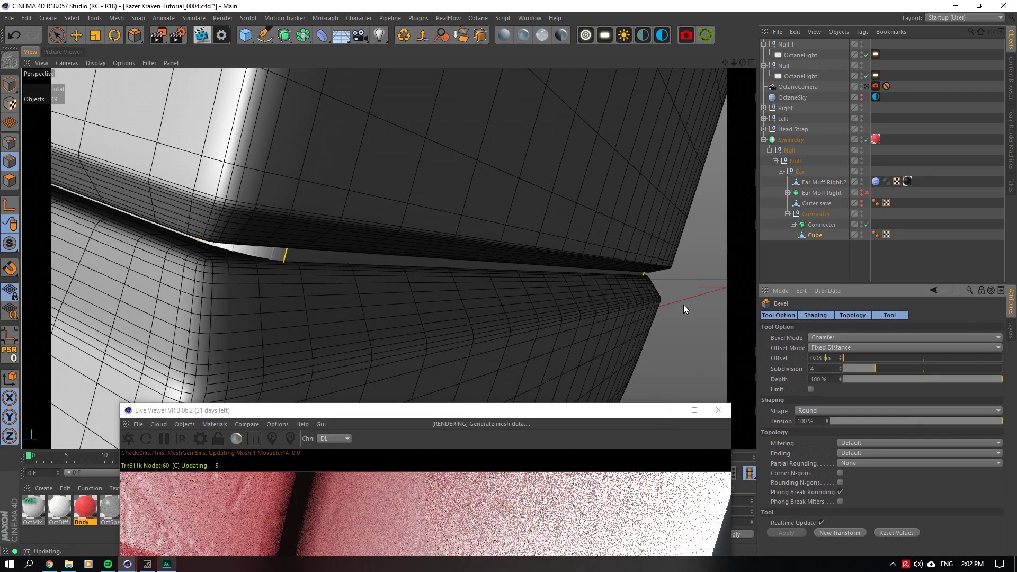
Copy the Leather texture tag from Ear Muff Right.2 onto the Connecter's Cube and save the project.
drag(907, 182, 908, 200)
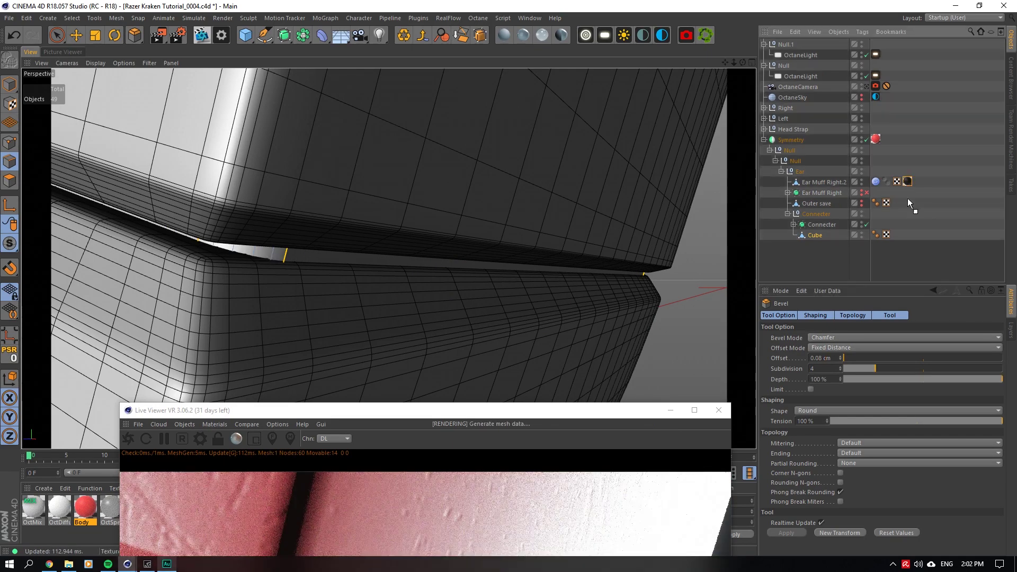
ctrl+drag(894, 233, 896, 234)
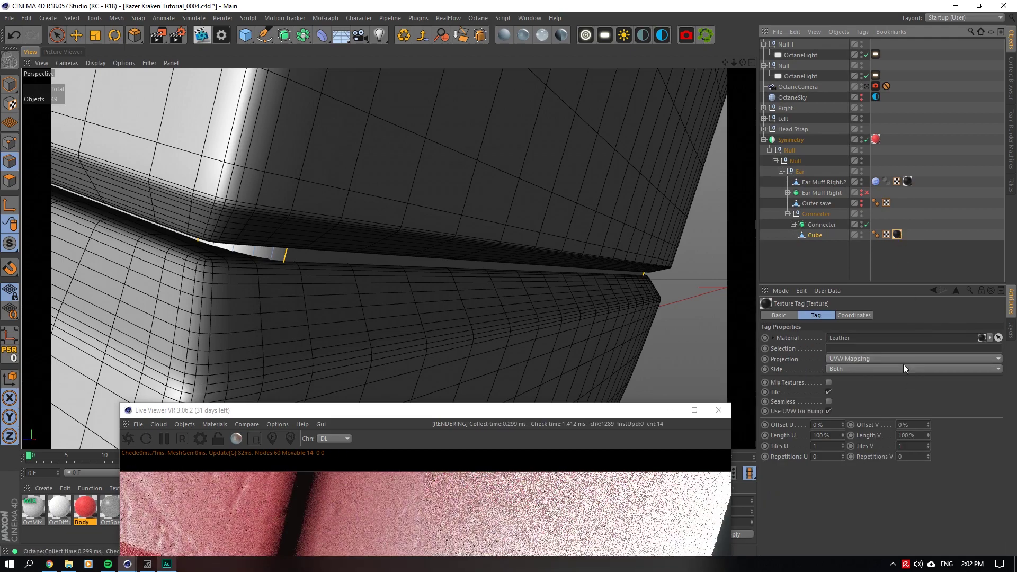
drag(465, 411, 410, 146)
drag(733, 62, 733, 65)
key(ctrl+s)
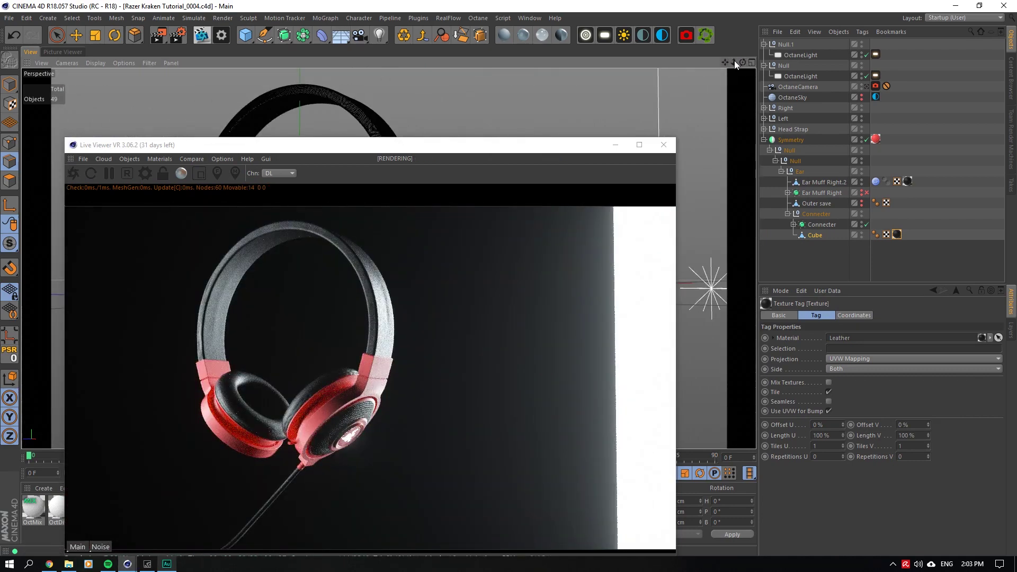
Examine the whole headset in the Octane render from several different viewing angles.
drag(725, 61, 744, 98)
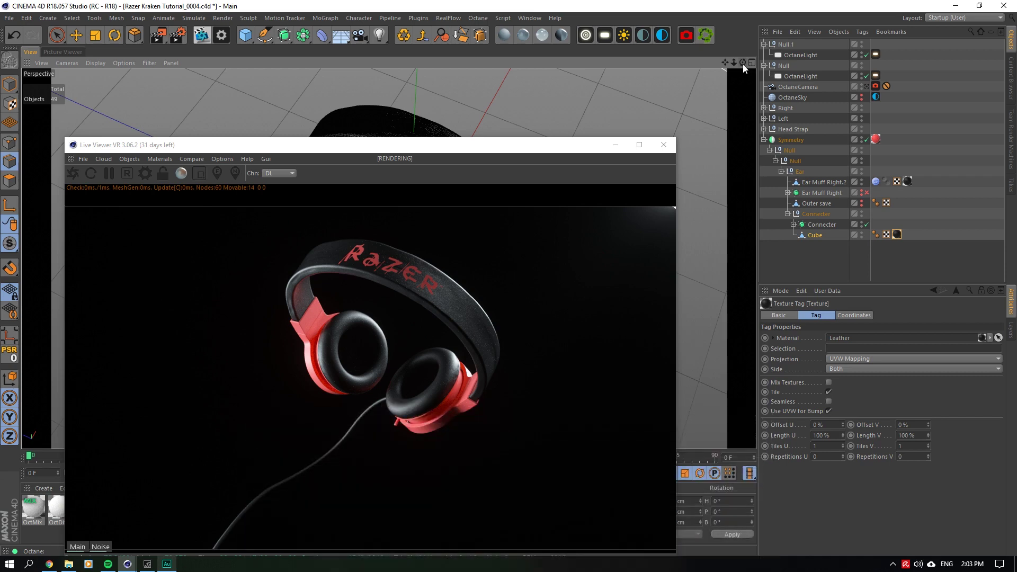
drag(742, 64, 748, 64)
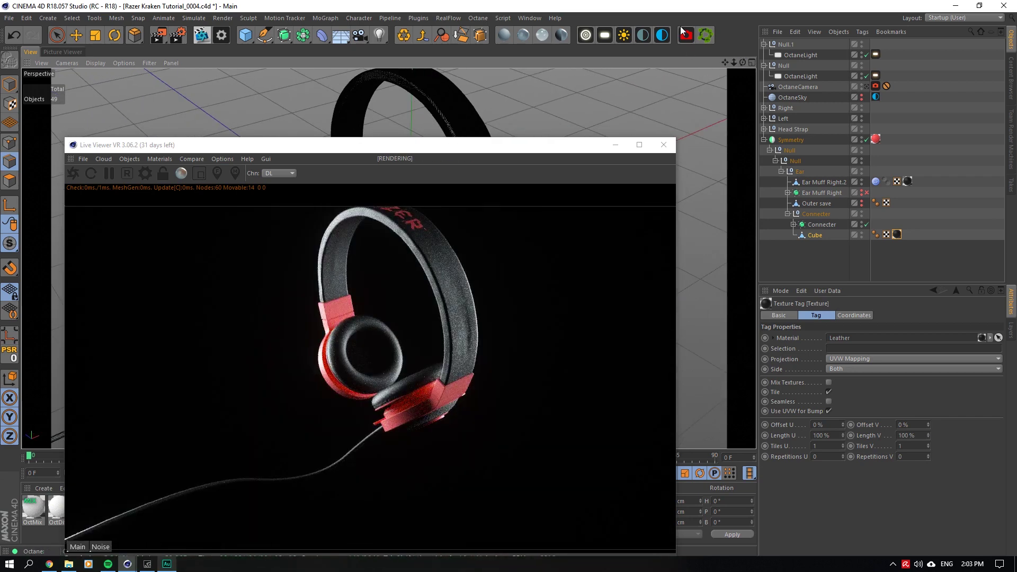
drag(740, 62, 739, 62)
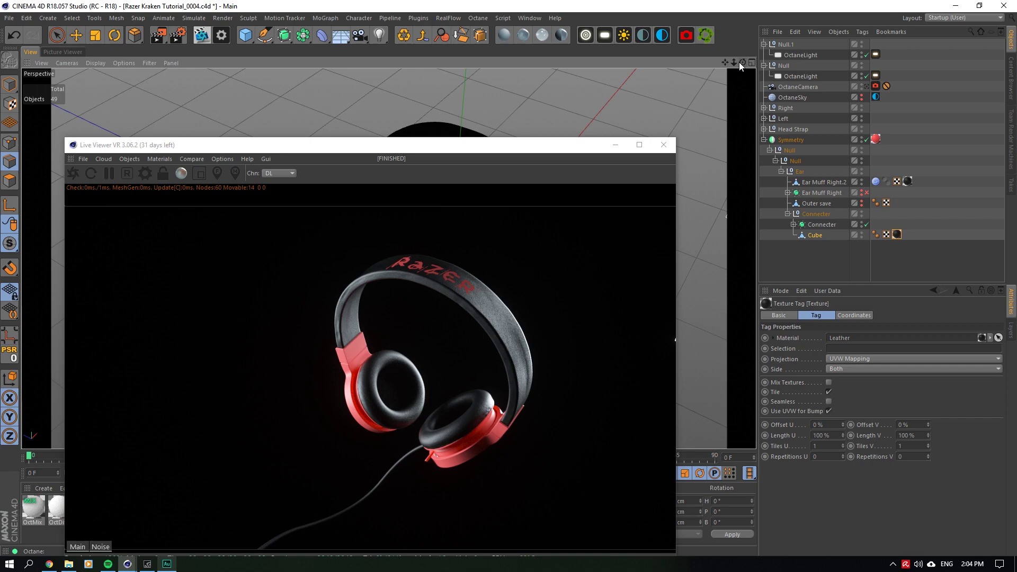
drag(740, 62, 745, 61)
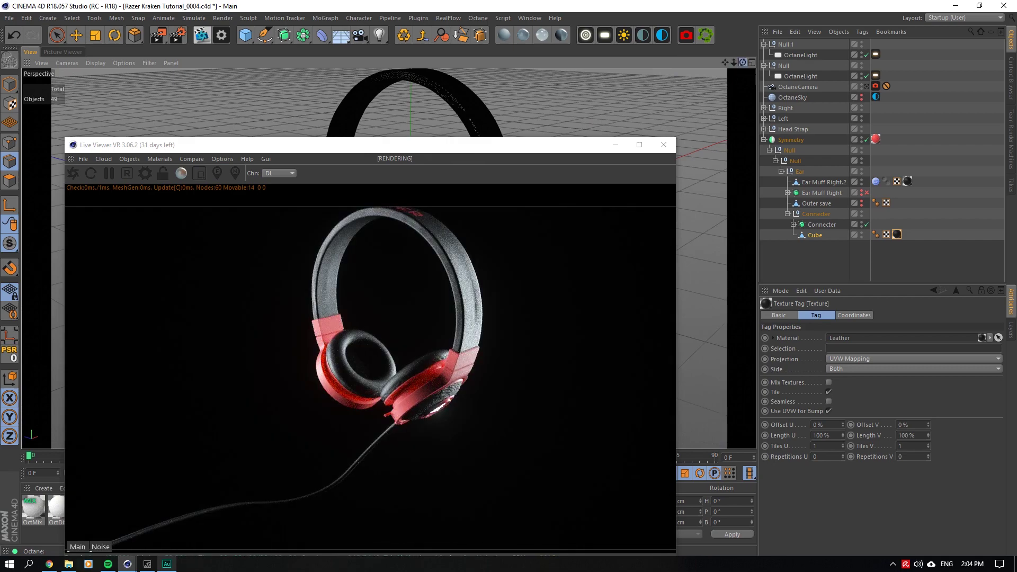
drag(746, 62, 743, 63)
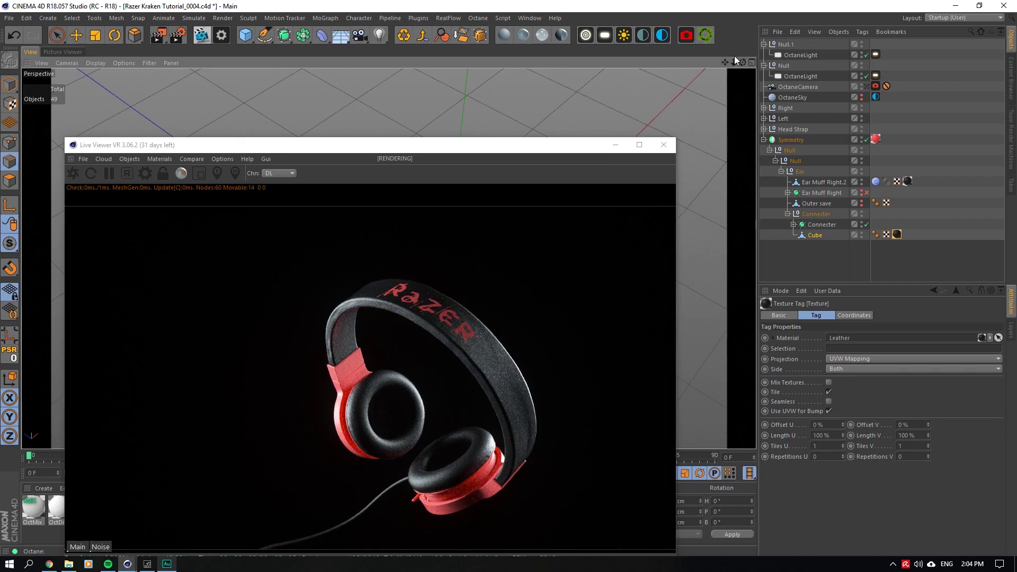
drag(734, 62, 724, 64)
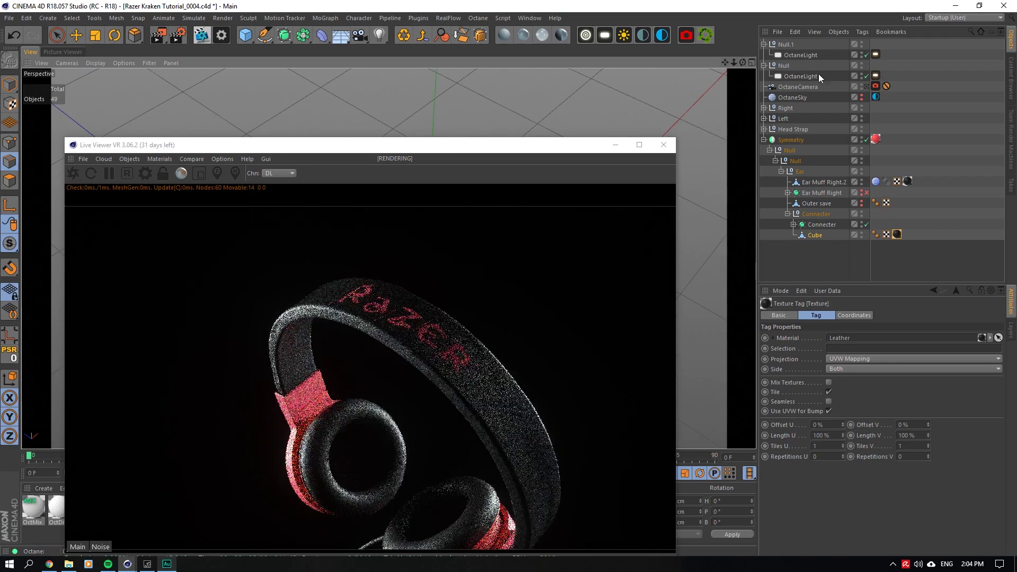
Return to the OctaneCamera view and set the camera's Fstop to 5.6.
click(867, 86)
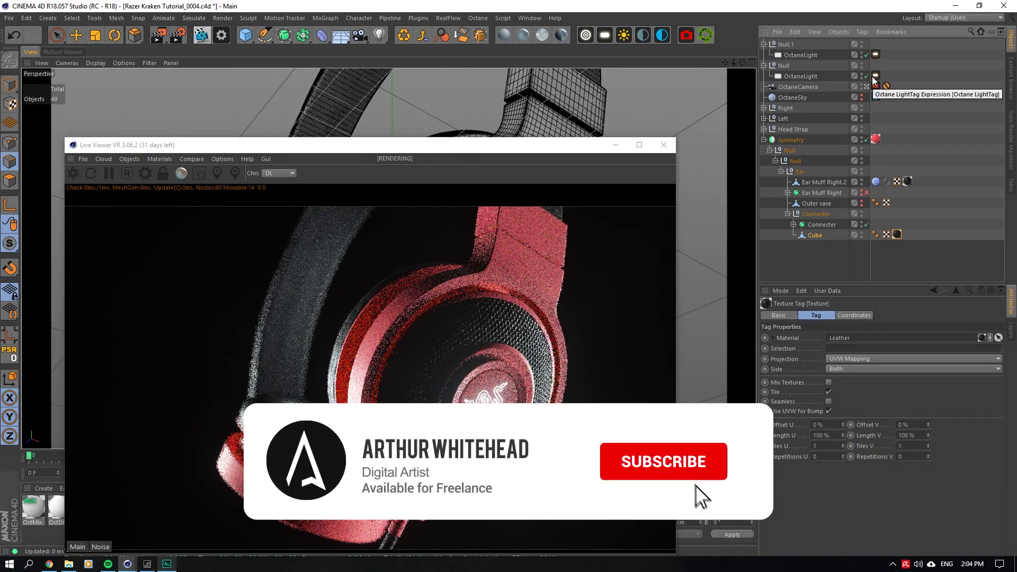
click(876, 87)
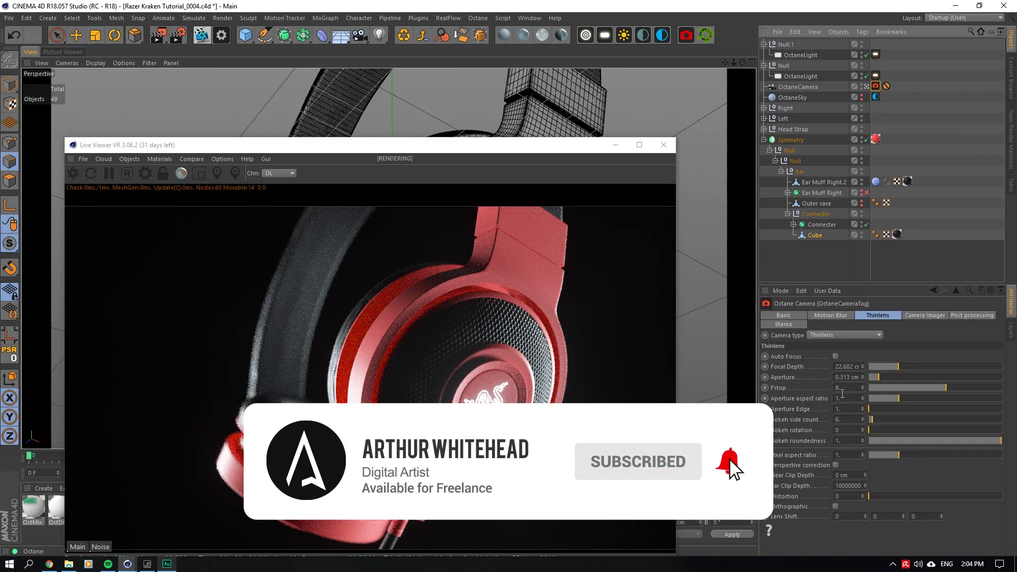
click(842, 388)
text(5)
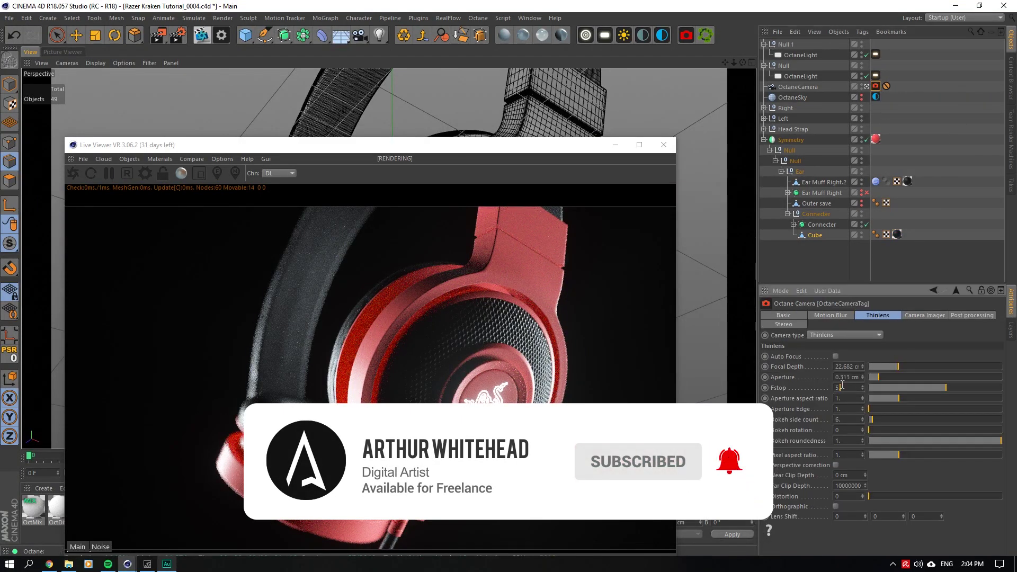
text(.6)
key(Return)
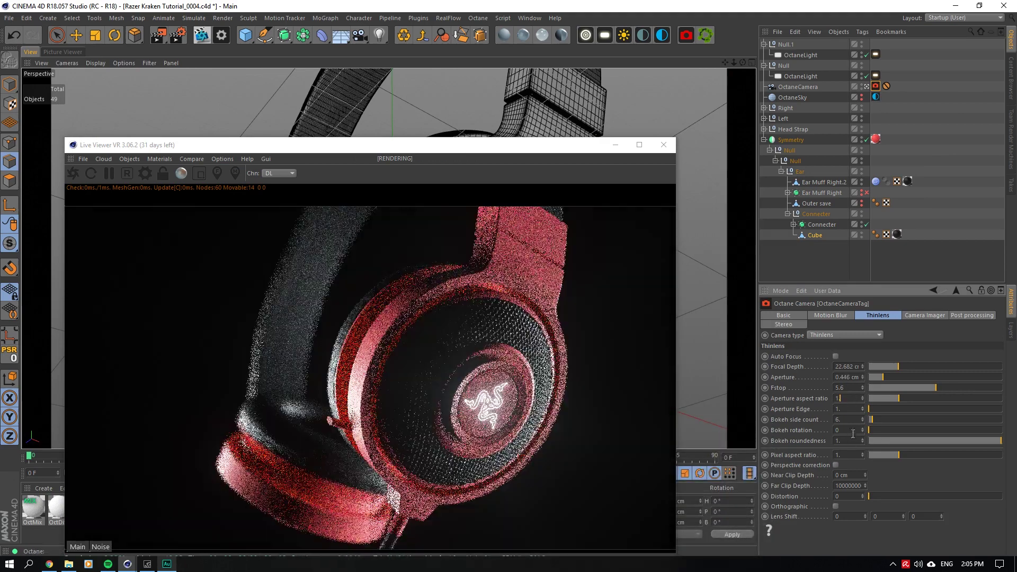
Set the Octane camera's Aperture Edge to 2 and save the project.
double_click(851, 411)
text(2)
click(852, 401)
key(ctrl+s)
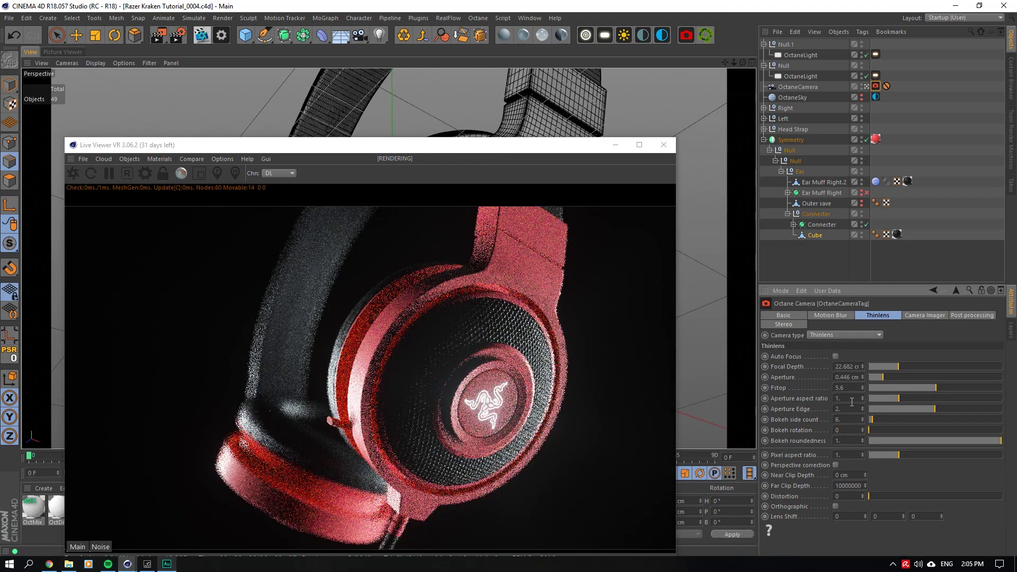